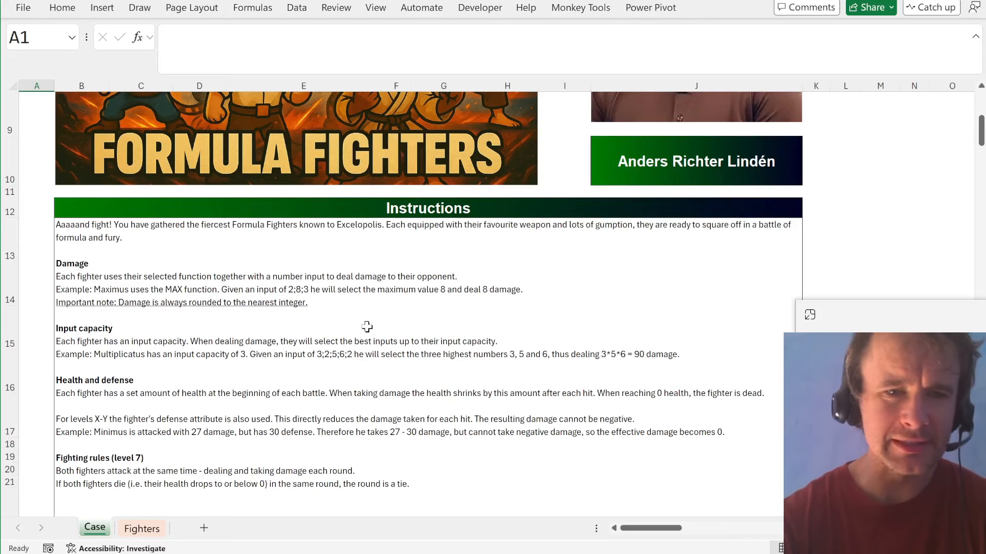
# - Examine the fighters' names and weapons on the Fighters sheet and the battle rules in the Case sheet's instructions
pyautogui.hotkey('ctrl', 'pagedown')
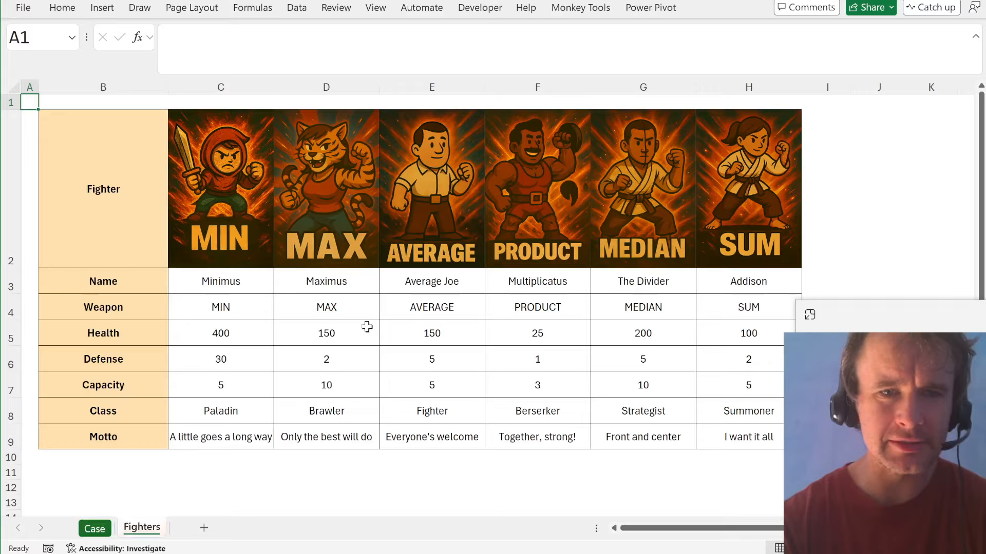
pyautogui.click(213, 281)
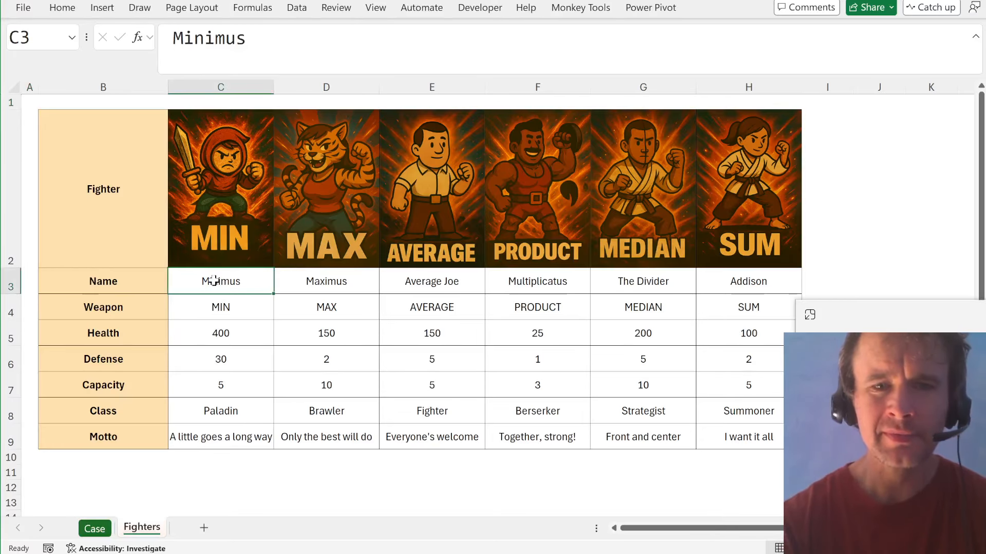
pyautogui.hotkey('ctrl', 'shift', 'Right')
pyautogui.press('Right')
pyautogui.press('Right')
pyautogui.press('Right')
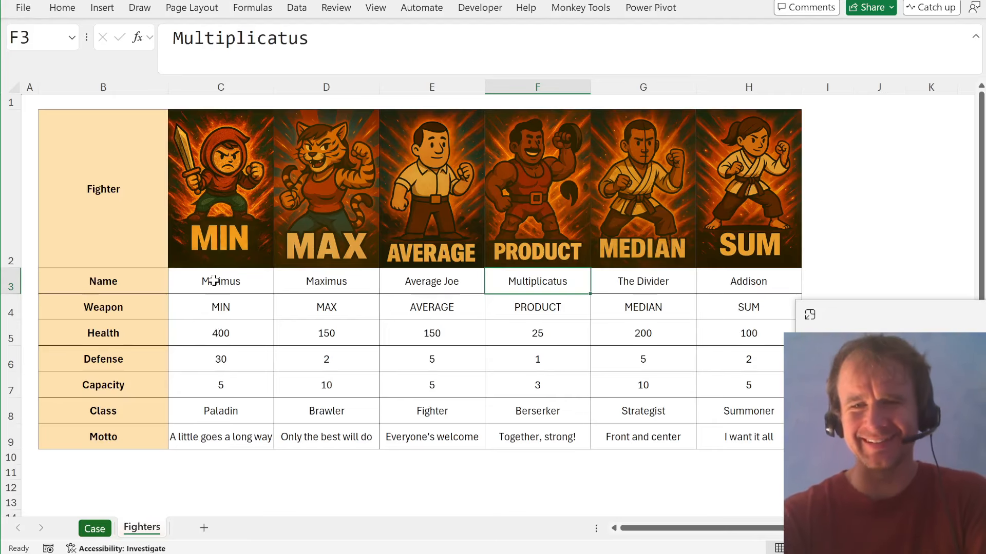
pyautogui.press('Right')
pyautogui.press('Right')
pyautogui.hotkey('ctrl', 'Left')
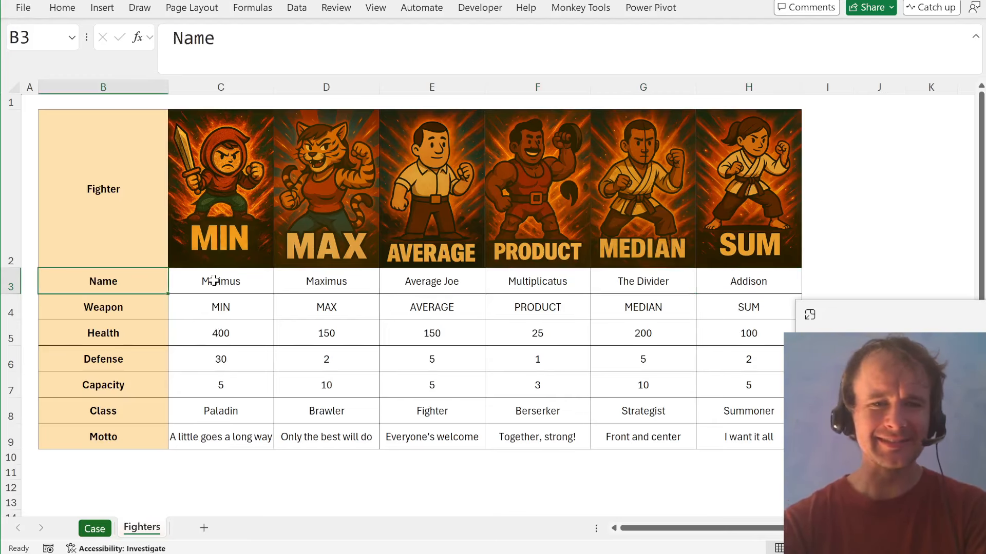
pyautogui.press('Down')
pyautogui.press('Right')
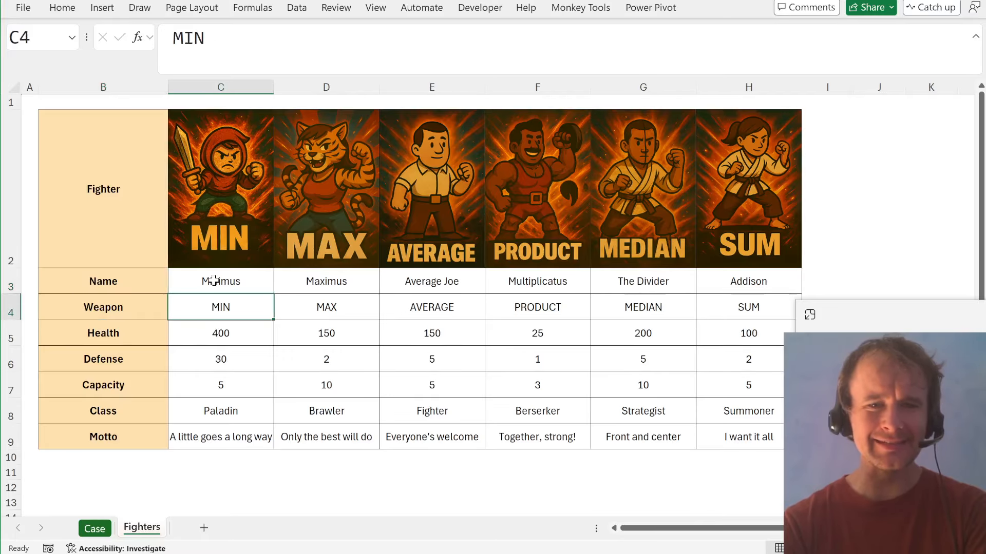
pyautogui.hotkey('ctrl', 'pageup')
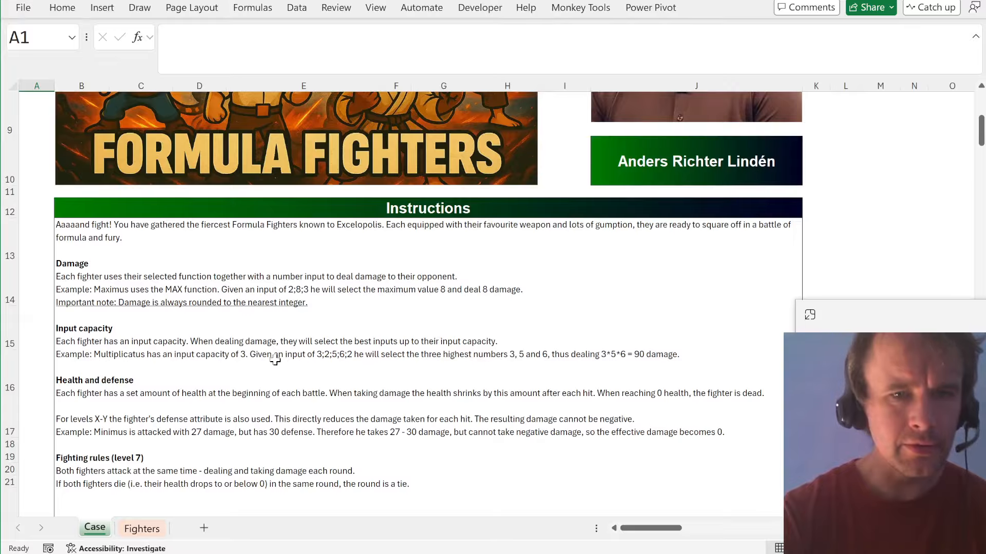
pyautogui.scroll(-2, 222, 358)
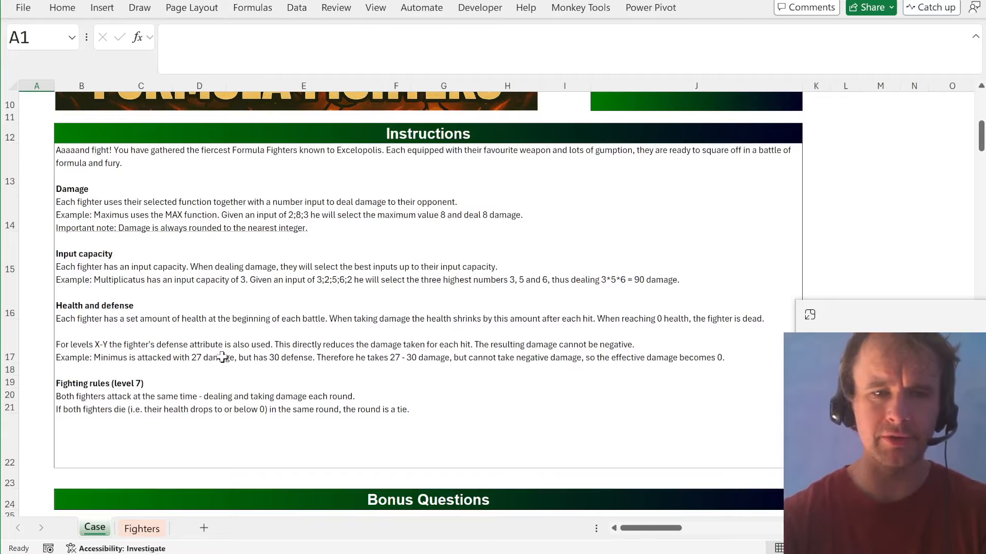
pyautogui.scroll(-1, 222, 358)
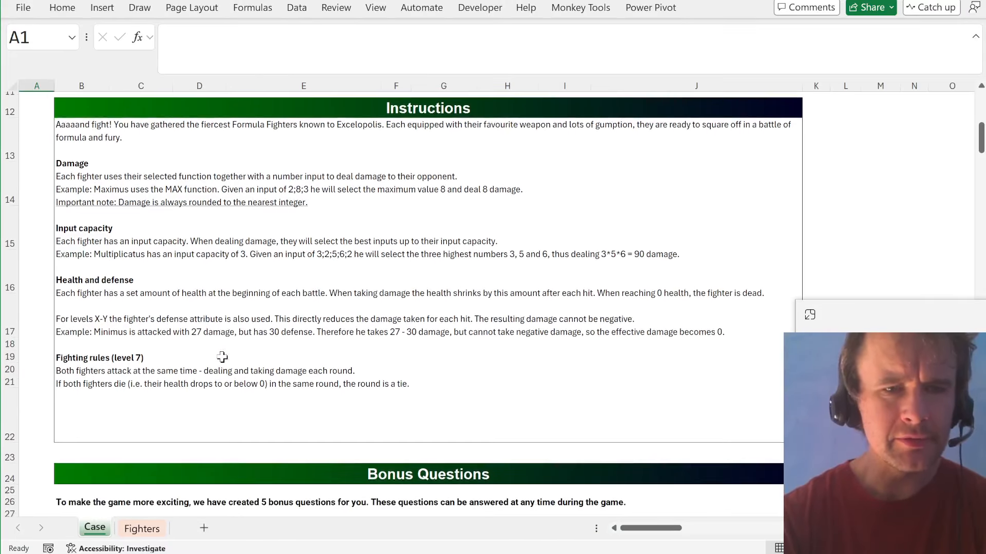
pyautogui.click(98, 321)
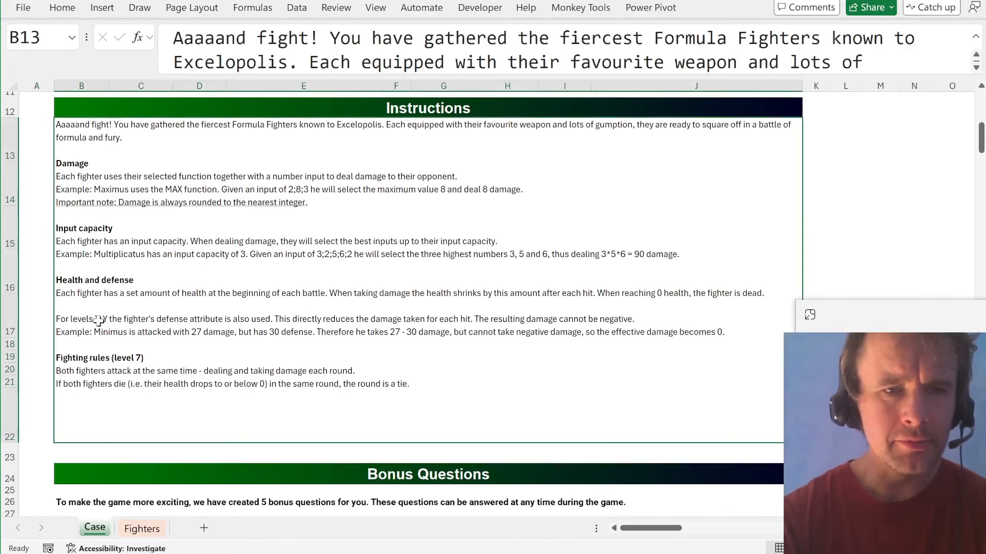
pyautogui.doubleClick(98, 320)
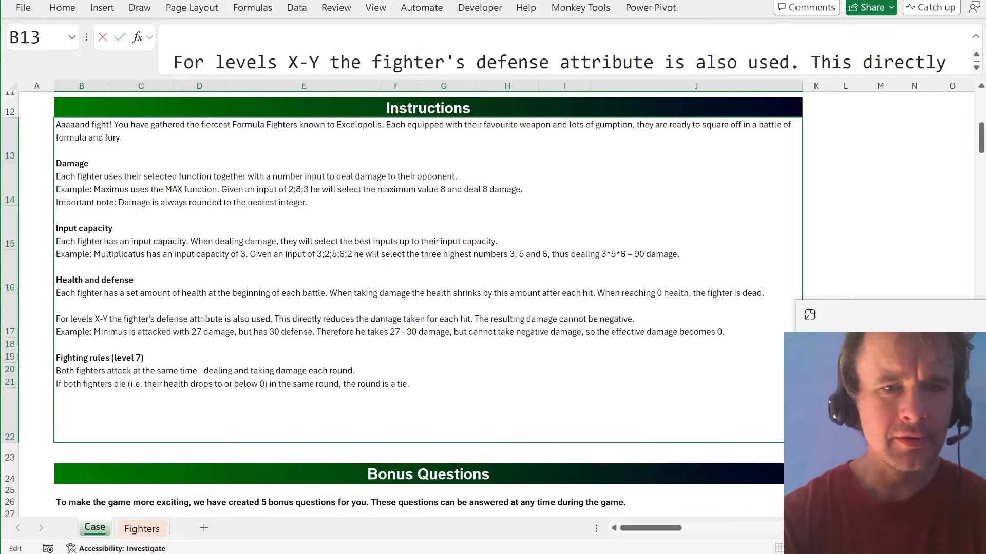
pyautogui.moveTo(99, 319); pyautogui.dragTo(108, 319)
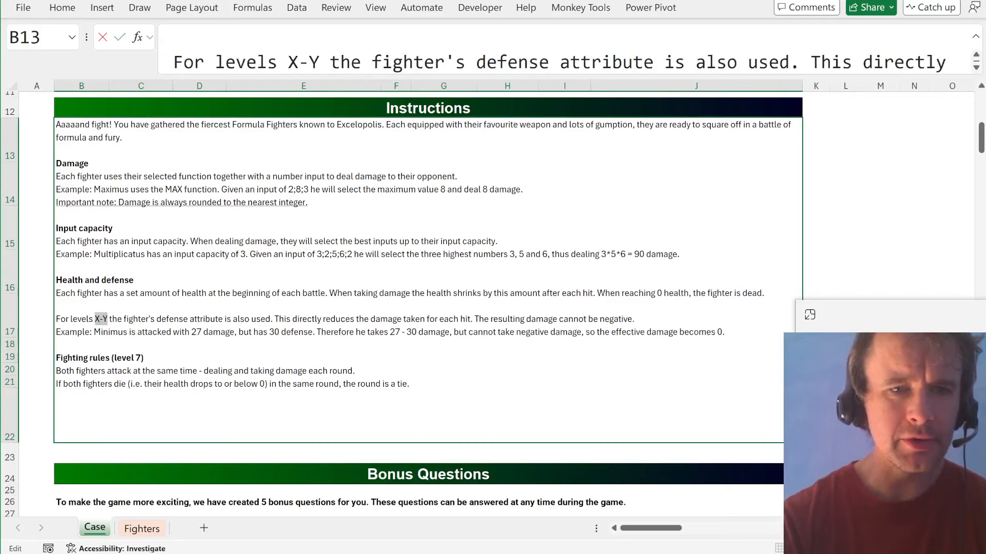
pyautogui.click(65, 8)
pyautogui.click(163, 67)
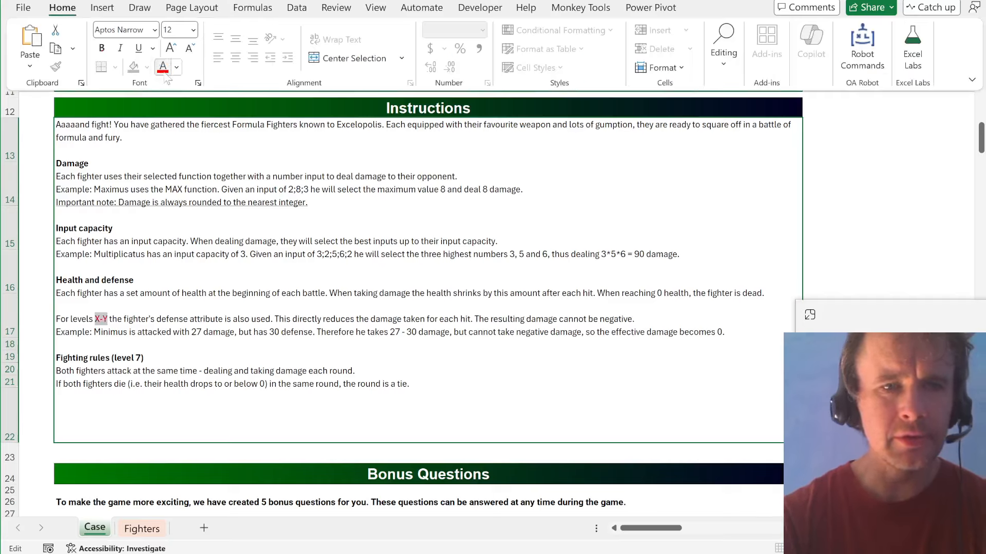
pyautogui.click(153, 307)
pyautogui.click(153, 307)
pyautogui.press('Escape')
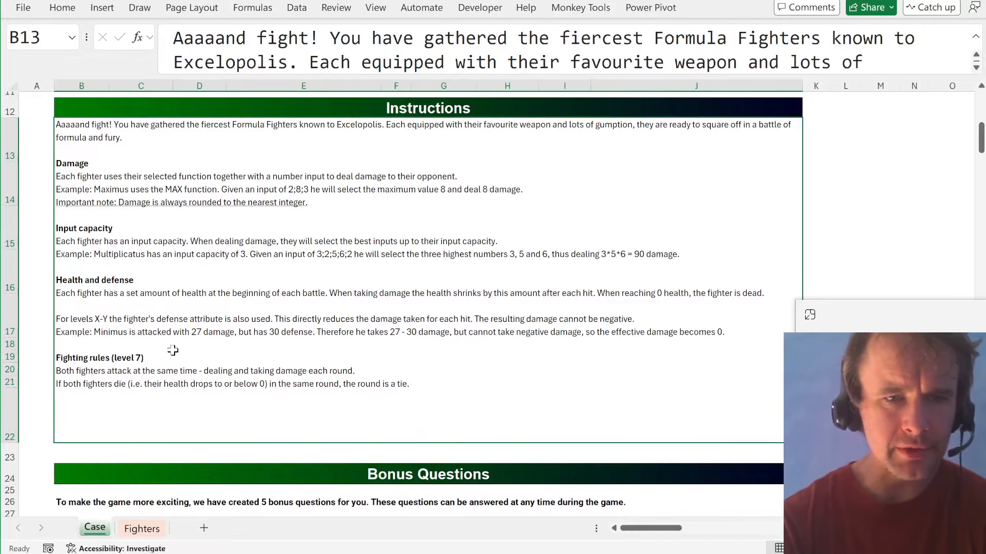
# - Enter =SUM(--TEXTSPLIT(G45,";")) in E45 as the Level 1 answer for game 1
pyautogui.scroll(-8, 173, 350)
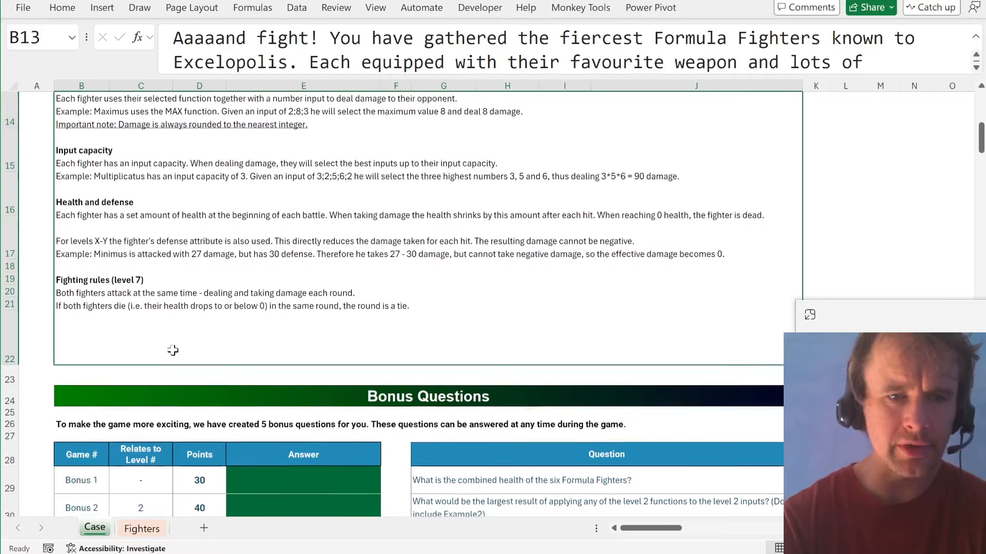
pyautogui.scroll(1, 173, 350)
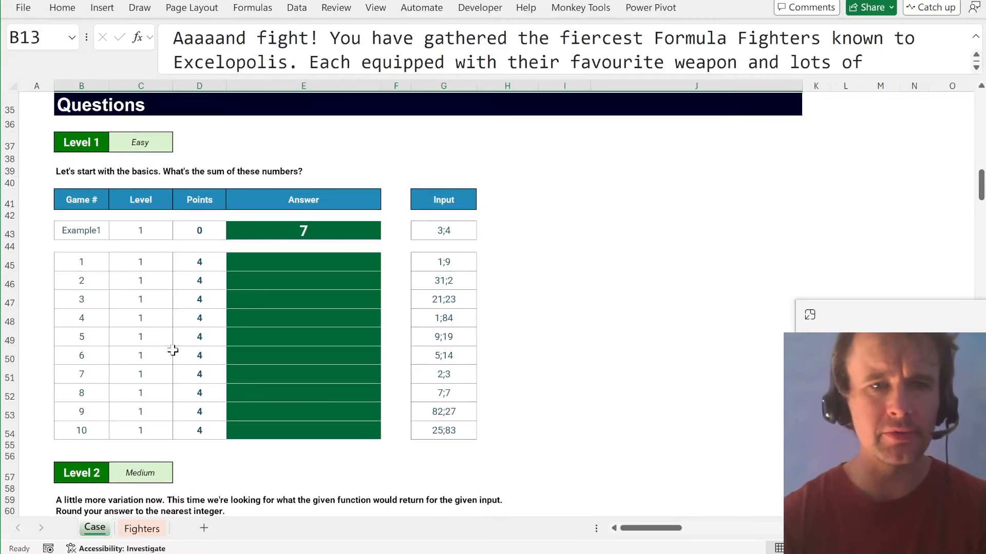
pyautogui.click(287, 269)
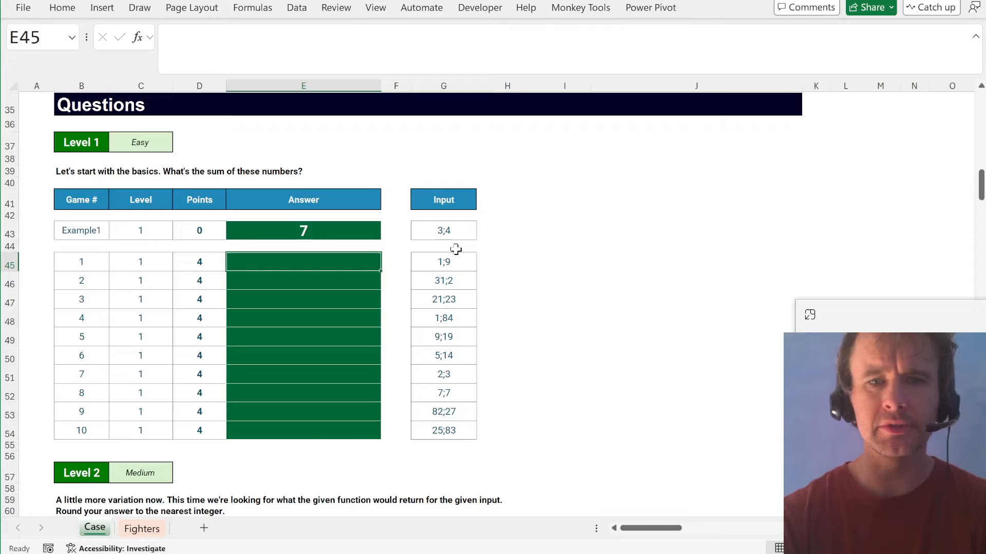
pyautogui.write('=sum')
pyautogui.press('Tab')
pyautogui.write('--')
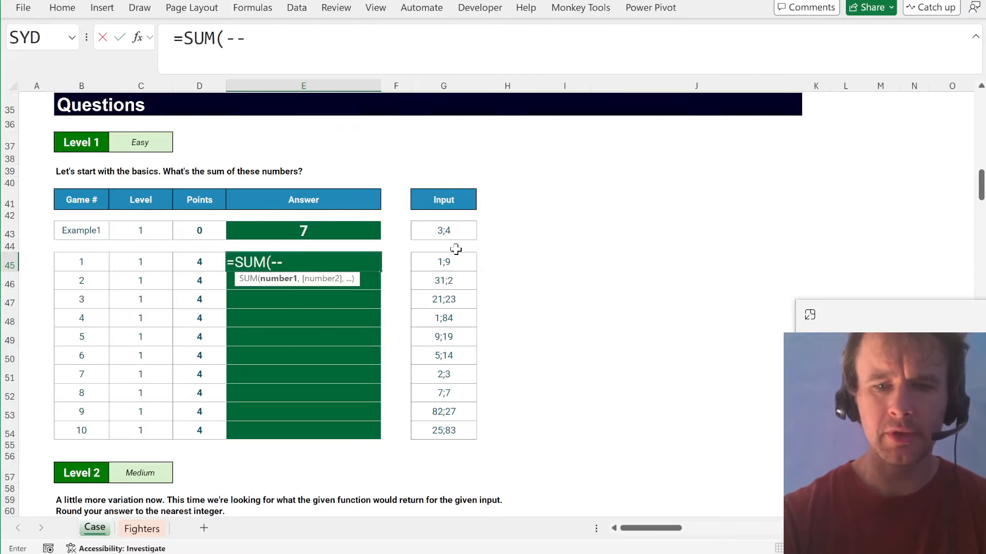
pyautogui.write('texts')
pyautogui.press('Tab')
pyautogui.press('Right')
pyautogui.press('Right')
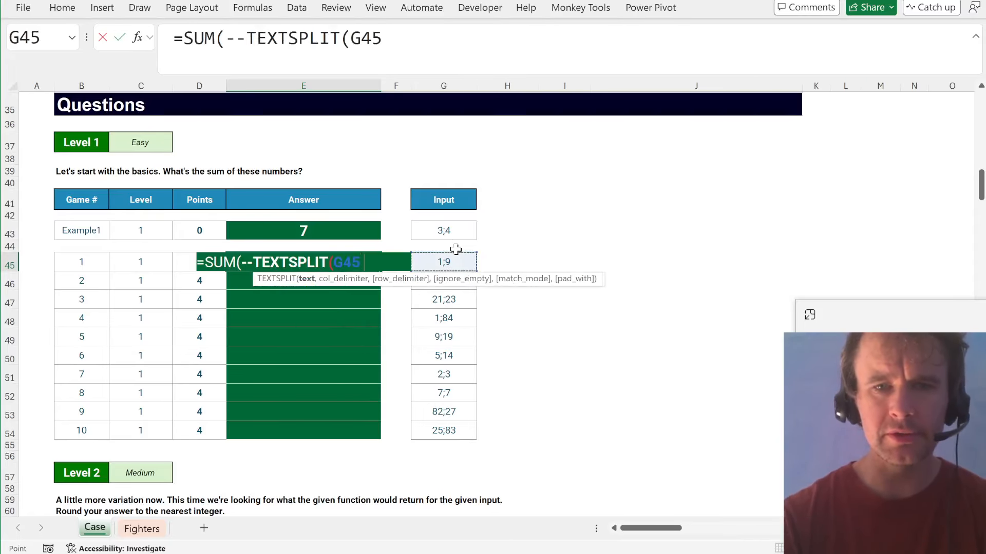
pyautogui.write(',";"))')
pyautogui.press('Return')
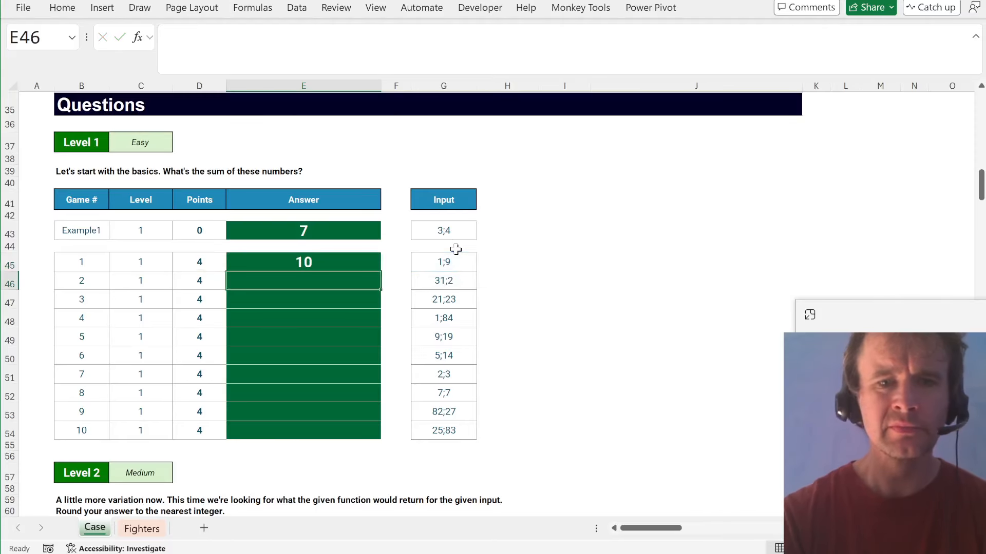
# - Copy the E45 formula to the Example1 answer in E43 and to the remaining Level 1 answers down to E54
pyautogui.press('Up')
pyautogui.hotkey('ctrl', 'c')
pyautogui.hotkey('ctrl', 'Up')
pyautogui.hotkey('ctrl', 'v')
pyautogui.hotkey('ctrl', 'Down')
pyautogui.press('Left')
pyautogui.hotkey('ctrl', 'Down')
pyautogui.press('Right')
pyautogui.hotkey('ctrl', 'shift', 'Up')
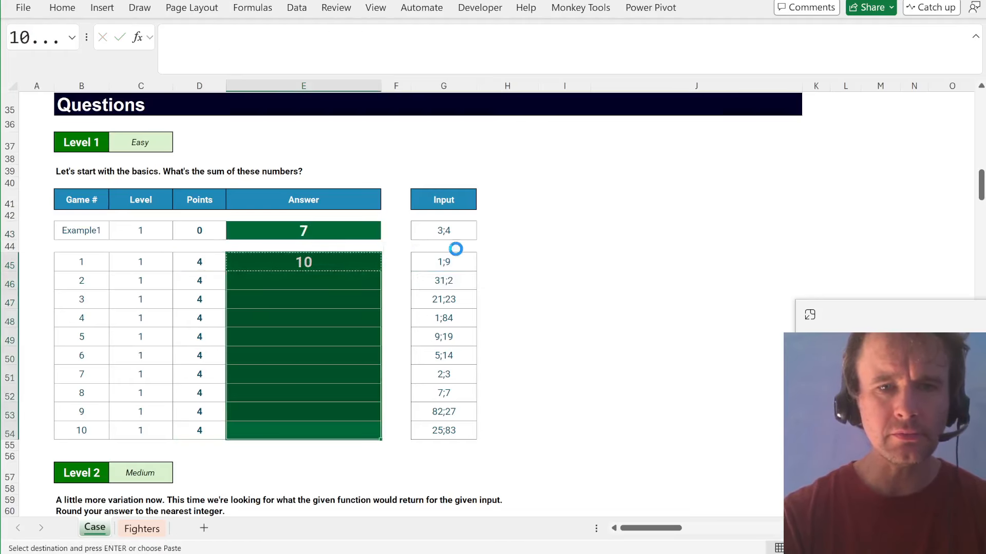
pyautogui.press('Return')
# - Start a SWITCH formula in I67 beside the Level 2 example that evaluates G67 and maps "MEDIAN" to the MEDIAN function
pyautogui.press('pagedown')
pyautogui.scroll(2, 357, 284)
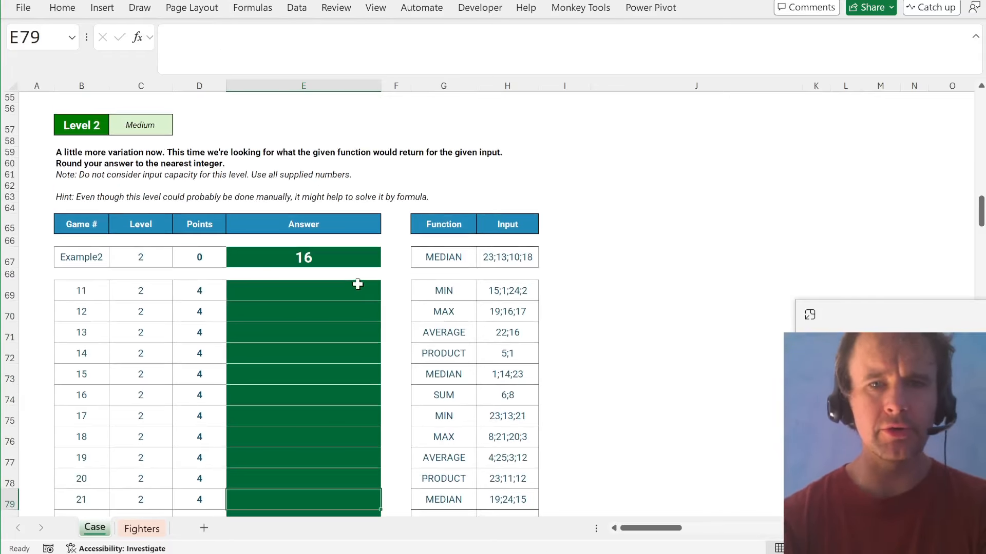
pyautogui.click(577, 260)
pyautogui.write('=swi')
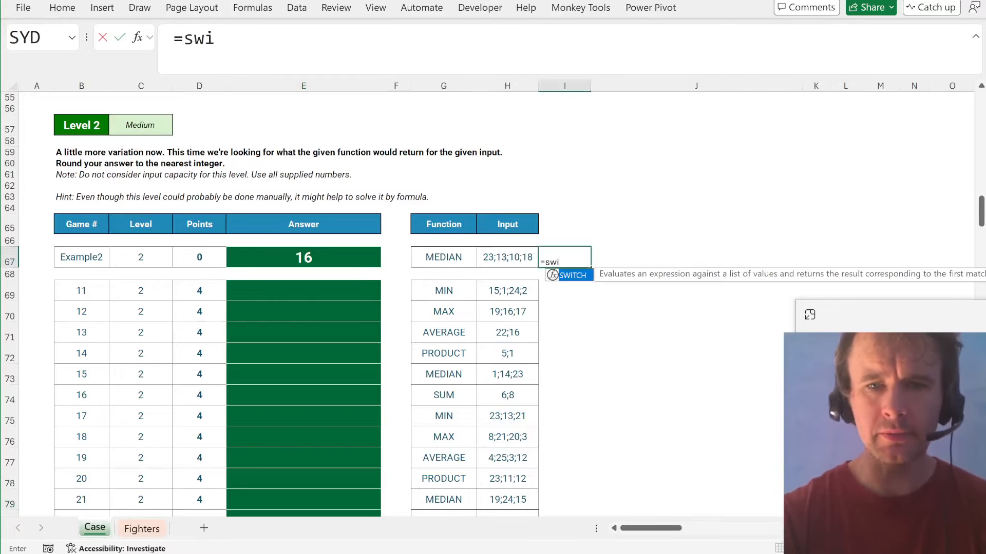
pyautogui.press('Tab')
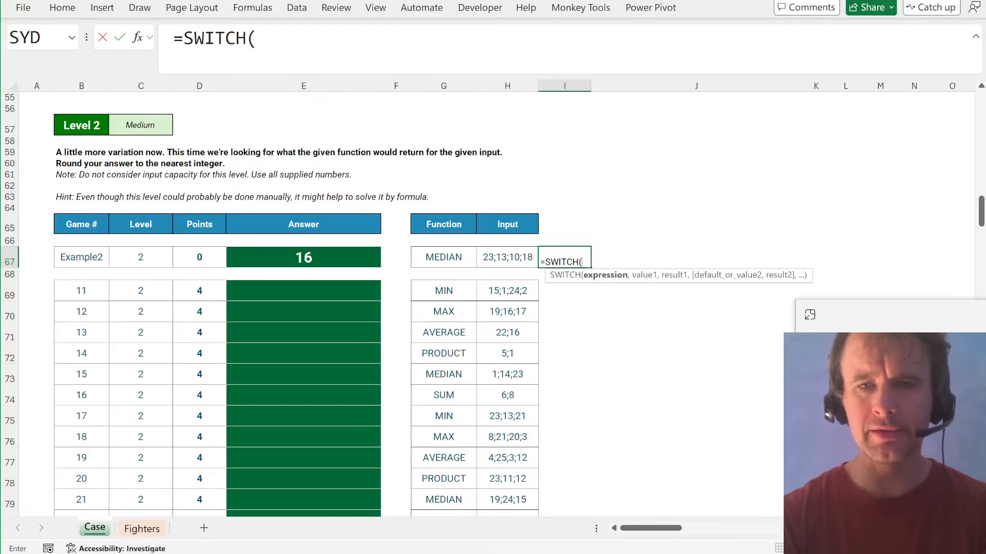
pyautogui.press('Left')
pyautogui.press('Left')
pyautogui.write(',"')
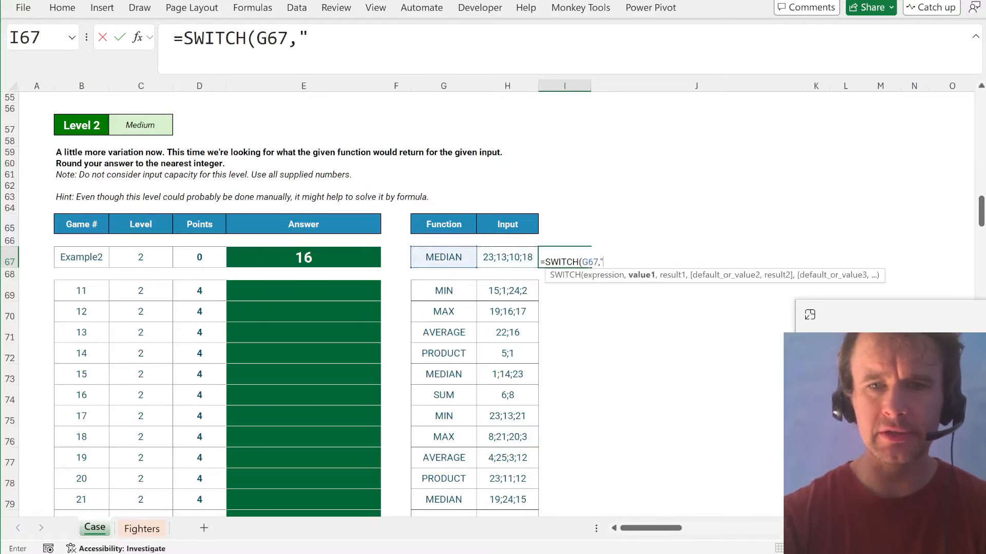
pyautogui.write('MEDIAN')
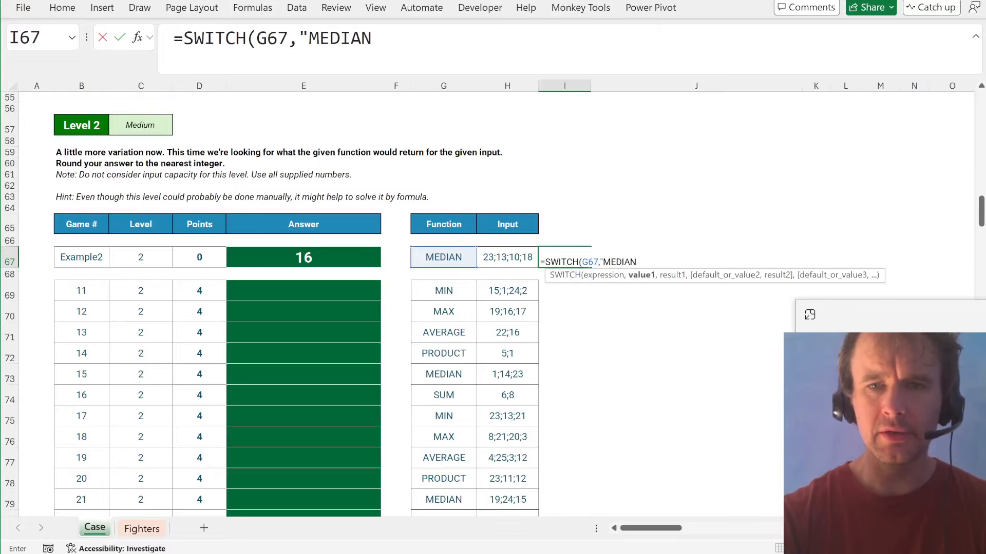
pyautogui.write('",med')
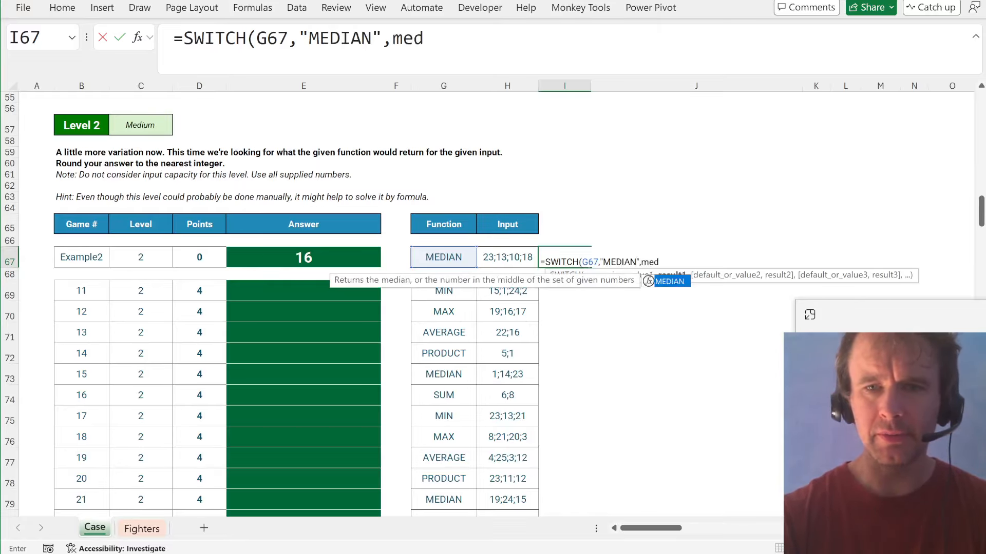
pyautogui.press('Tab')
pyautogui.press('BackSpace')
# - Extend the SWITCH formula with "MIN" returning the min function and "MAX" returning the max function
pyautogui.write(',"MI')
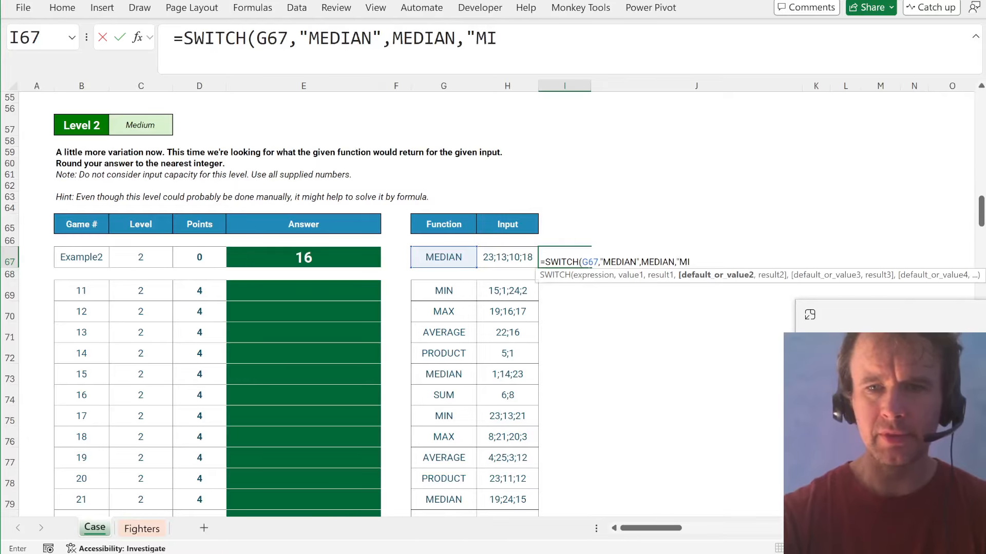
pyautogui.write('N",min')
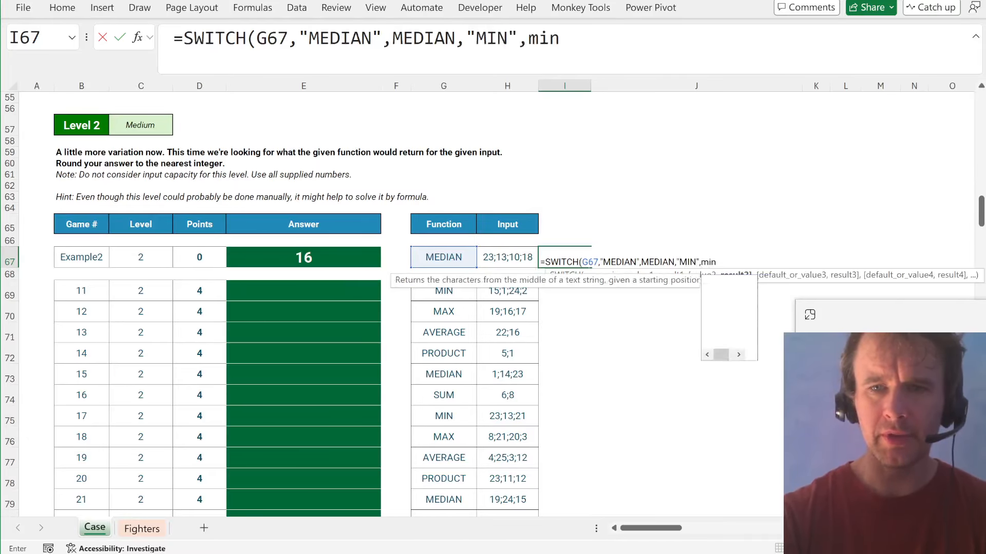
pyautogui.write(',"MAX",')
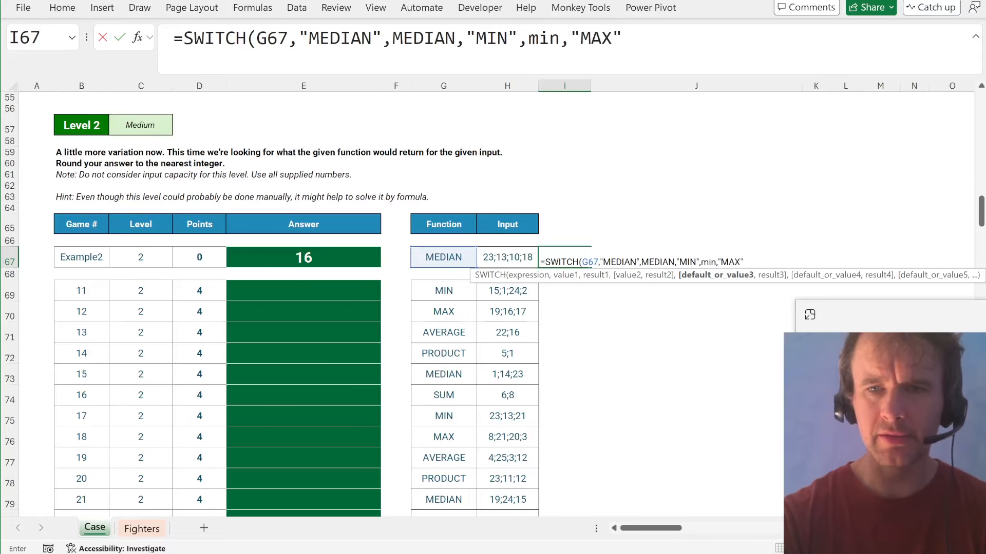
pyautogui.write('max')
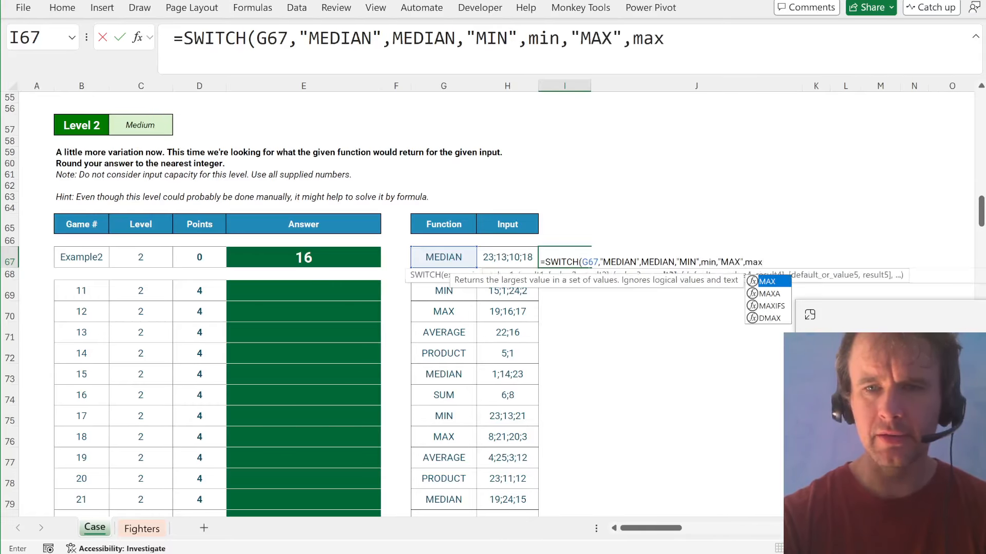
# - Extend the SWITCH formula in I67 with "AVERAGE" returning the AVERAGE function
pyautogui.write(',"')
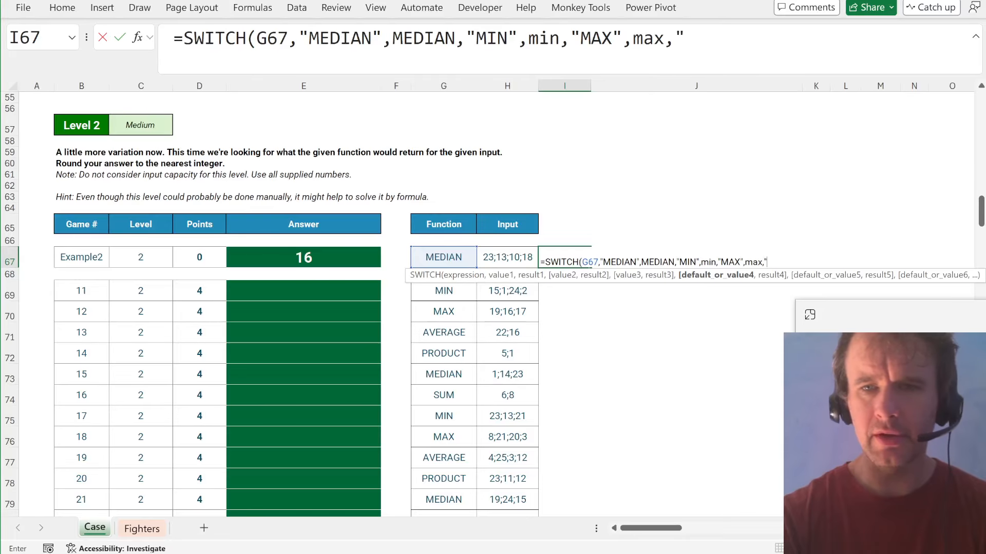
pyautogui.write('AVERAGE",aver')
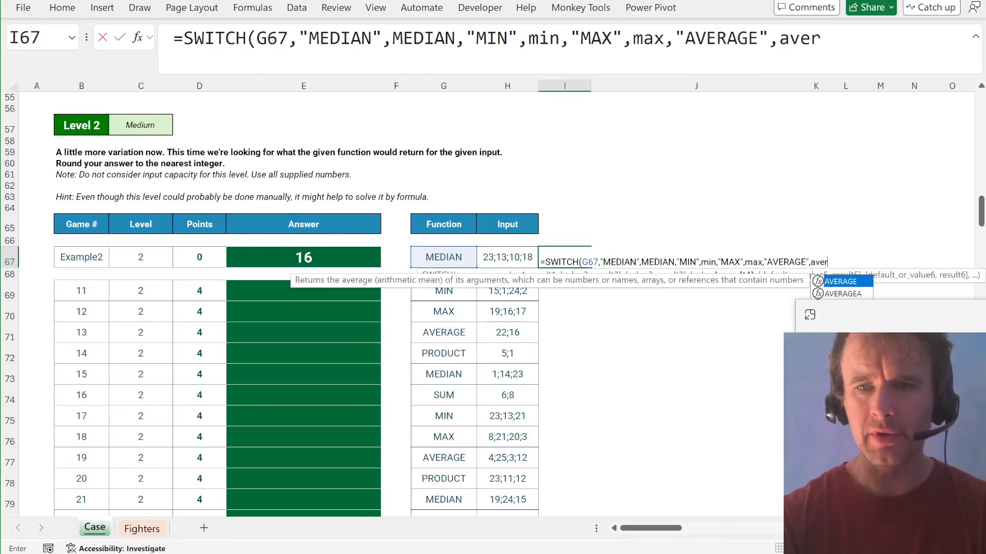
pyautogui.press('Tab')
pyautogui.press('BackSpace')
pyautogui.write(',')
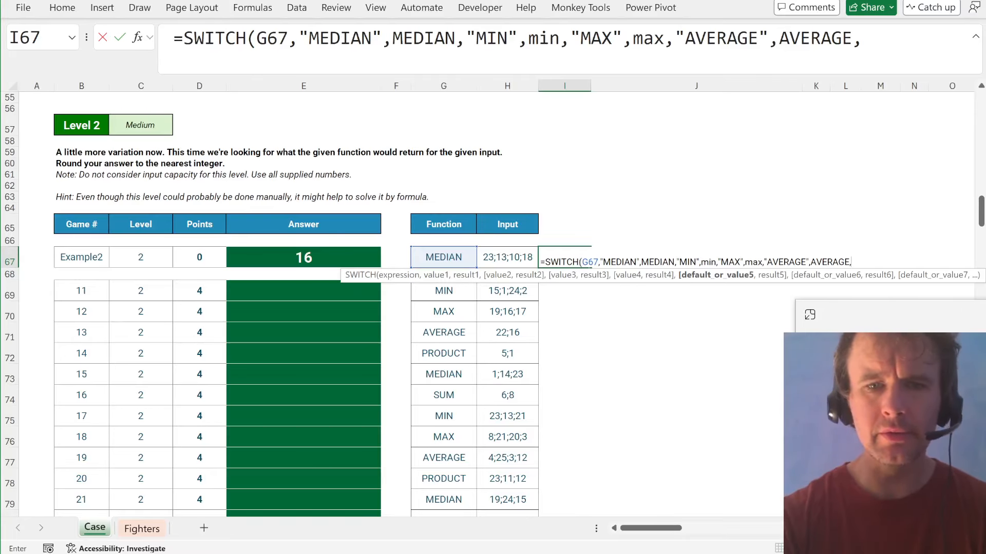
# - Add "PRODUCT" returning the PRODUCT function to the SWITCH formula, close it and enter it in I67
pyautogui.write('"PRO')
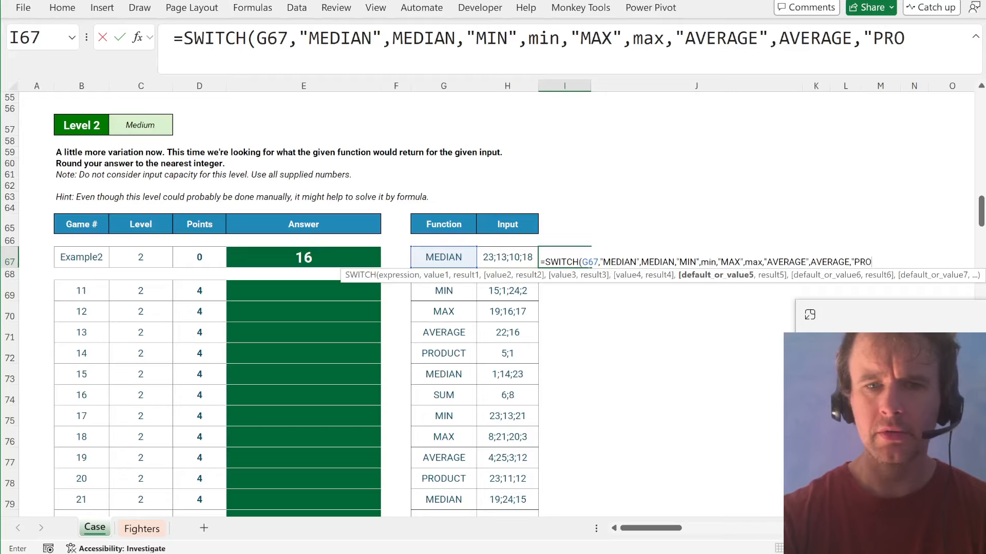
pyautogui.write('DUCT",')
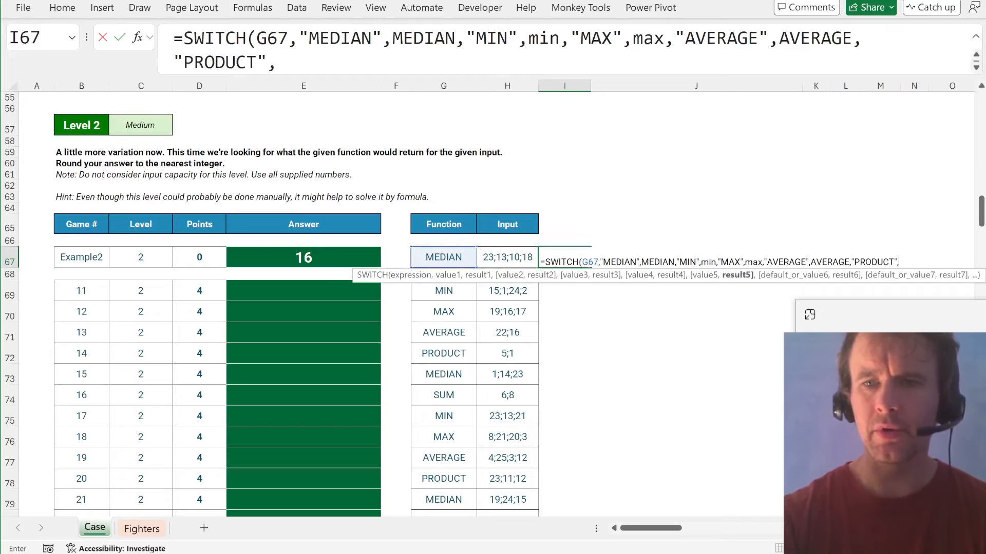
pyautogui.write('prod')
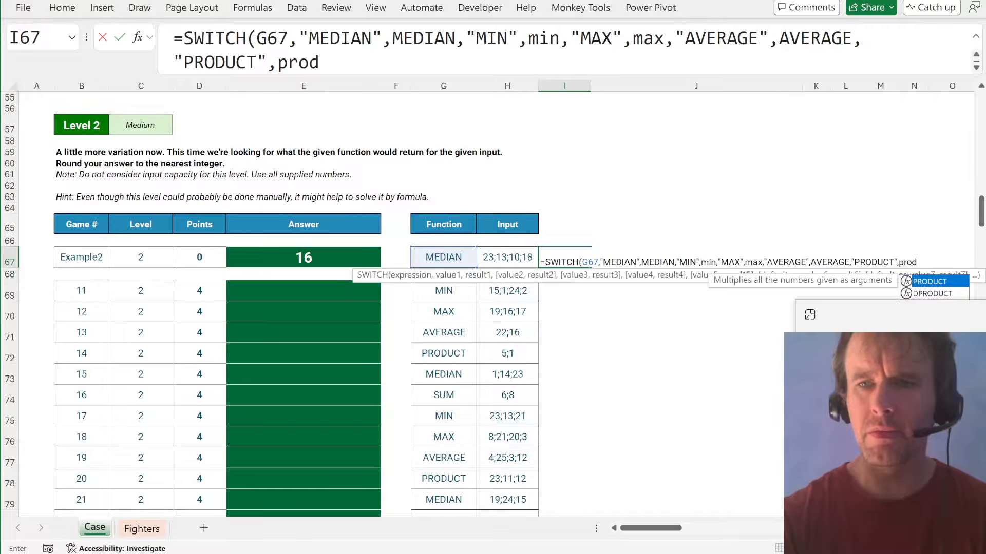
pyautogui.press('Tab')
pyautogui.press('BackSpace')
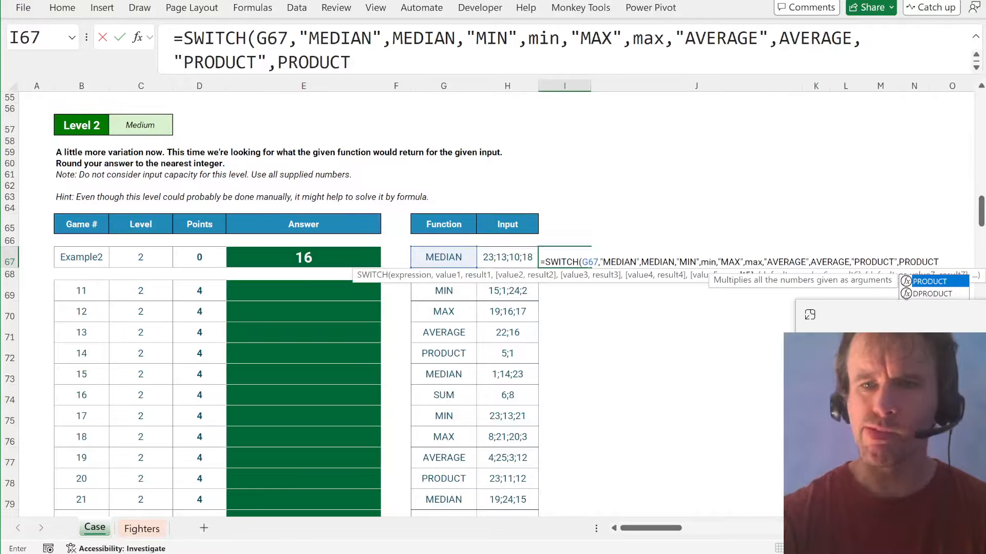
pyautogui.write(')')
pyautogui.hotkey('ctrl', 'Return')
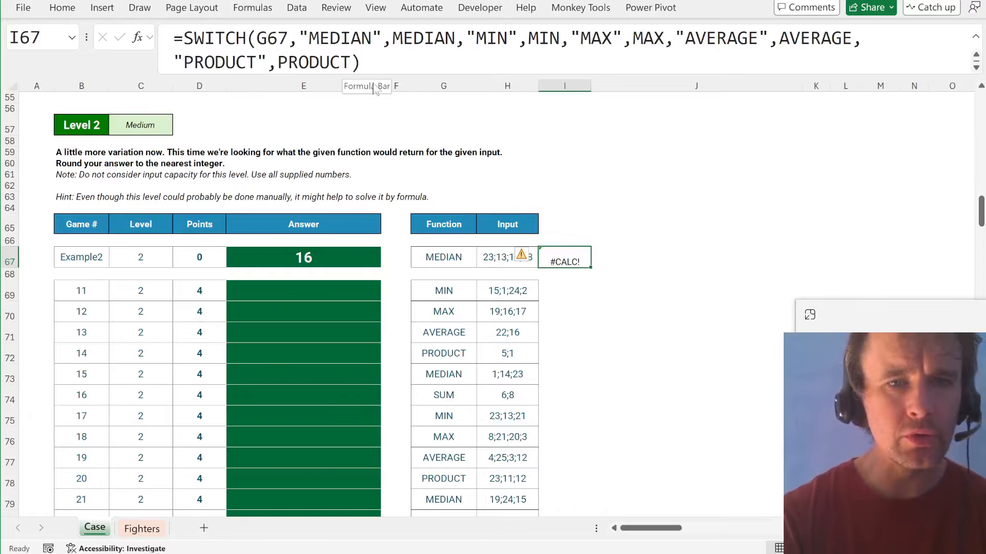
# - Append (--TEXTSPLIT(H67,";")) to the SWITCH formula in I67 so the chosen function is applied to the split input numbers
pyautogui.press('F2')
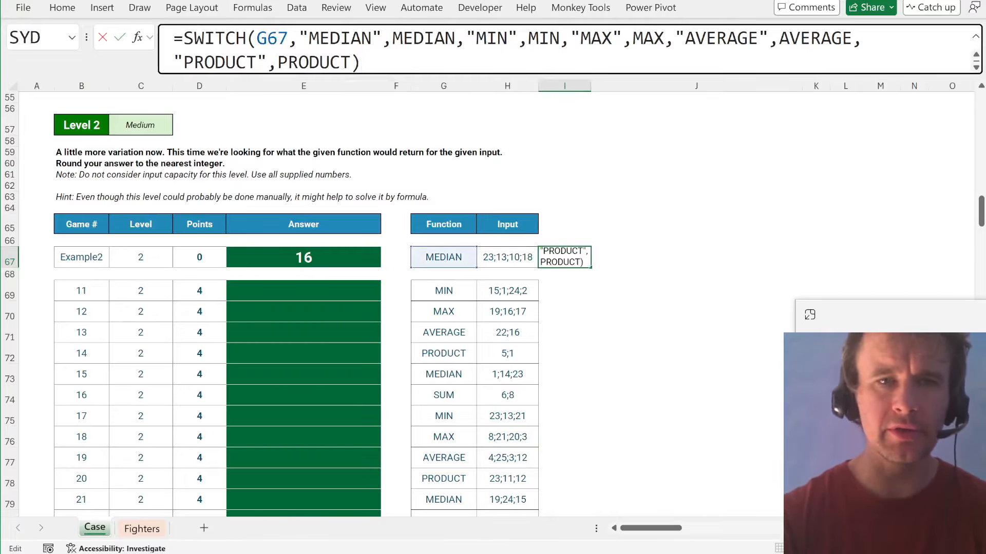
pyautogui.hotkey('ctrl', 'shift', 'Home')
pyautogui.hotkey('shift', 'Right')
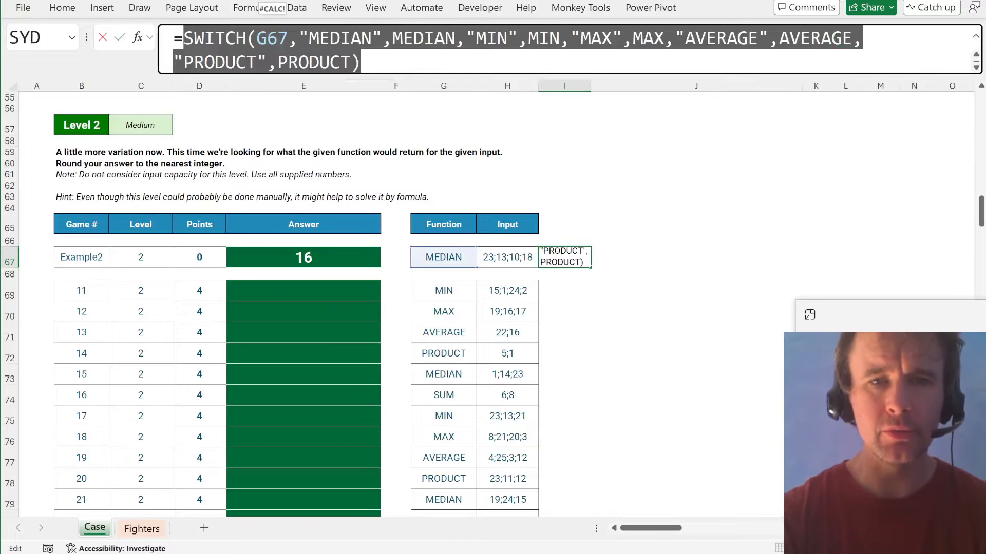
pyautogui.press('Right')
pyautogui.write('(--')
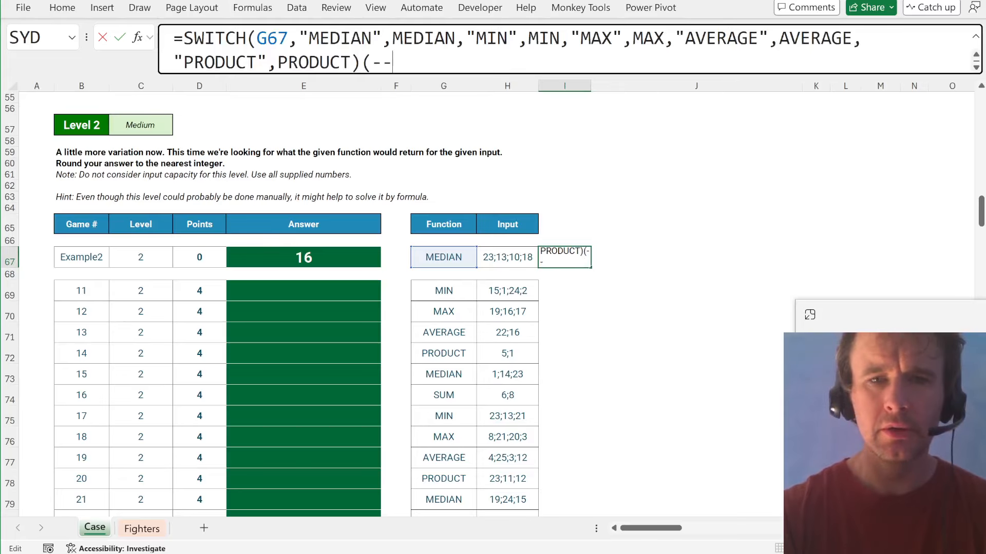
pyautogui.write('texst')
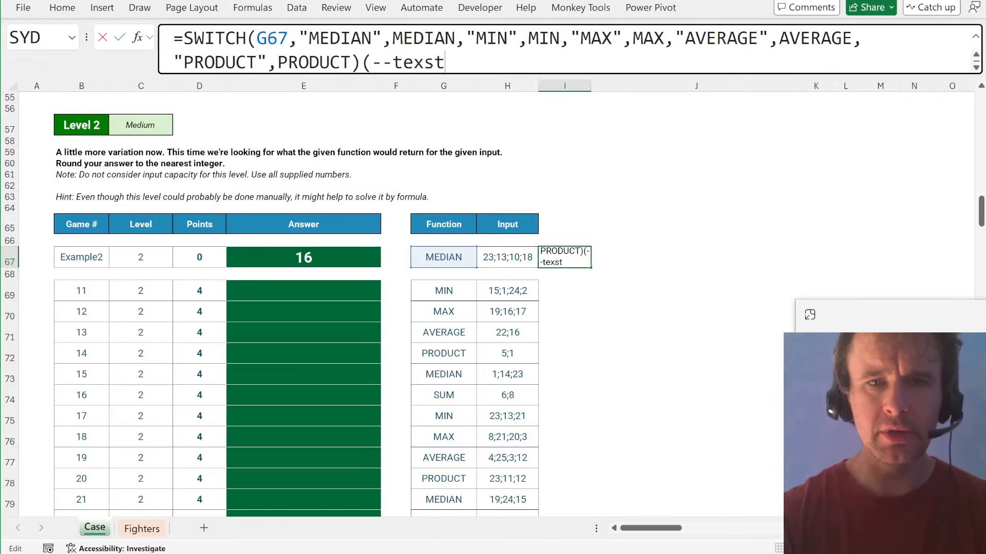
pyautogui.press('BackSpace')
pyautogui.press('BackSpace')
pyautogui.write('ts')
pyautogui.press('Tab')
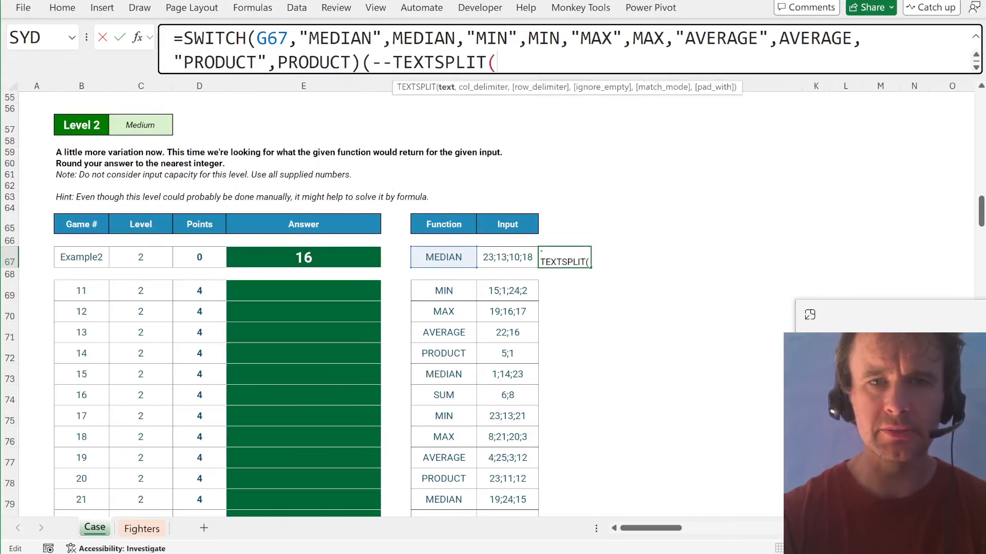
pyautogui.click(505, 258)
pyautogui.write(',";"))')
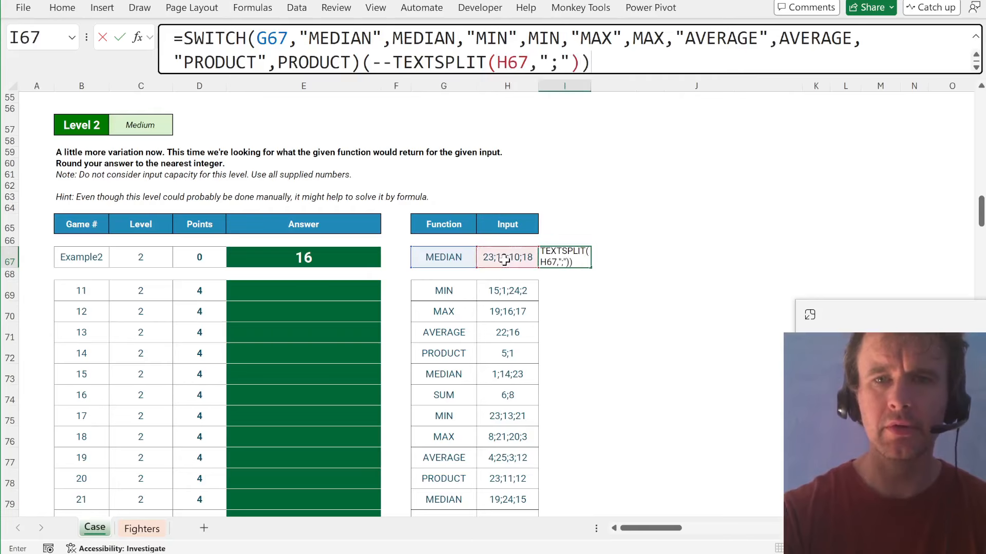
pyautogui.press('Return')
pyautogui.press('Up')
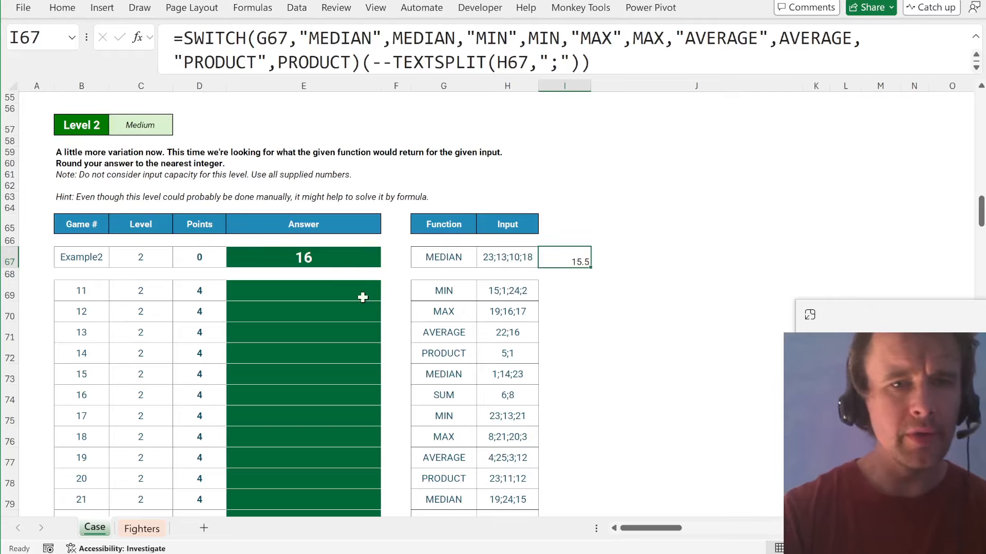
# - Wrap the I67 formula in ROUND with 0 digits
pyautogui.press('F2')
pyautogui.press('Home')
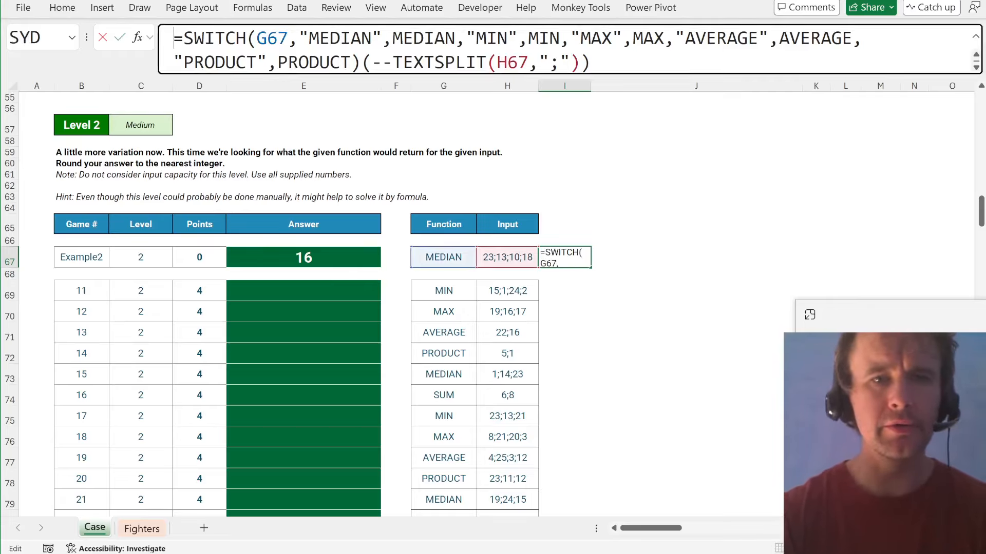
pyautogui.press('Right')
pyautogui.write('round')
pyautogui.press('Tab')
pyautogui.press('End')
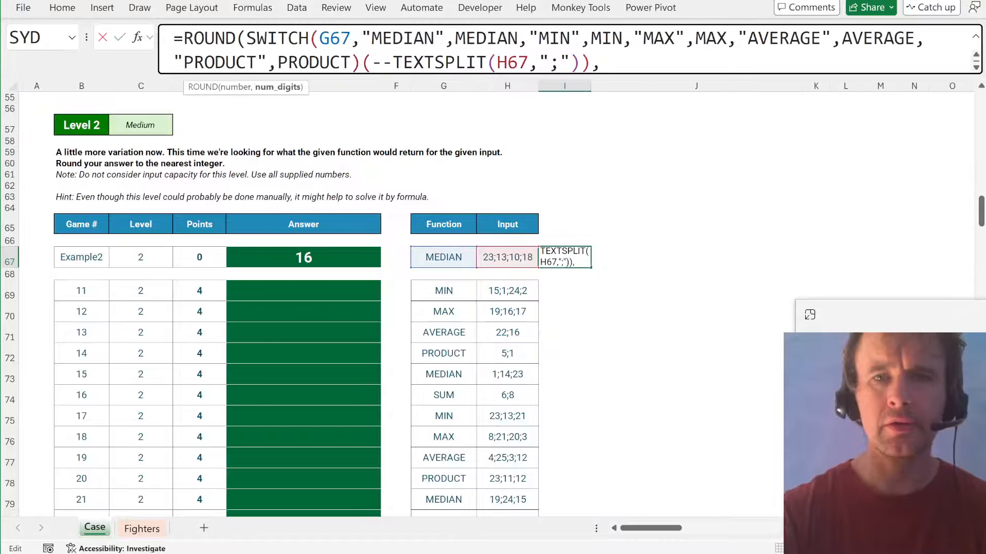
pyautogui.write(',0)')
pyautogui.press('Return')
pyautogui.press('Up')
# - Replace the Example2 answer in E67 with the ROUND(SWITCH(...)) formula from I67, keeping its references to G67 and H67
pyautogui.hotkey('ctrl', 'c')
pyautogui.press('Left')
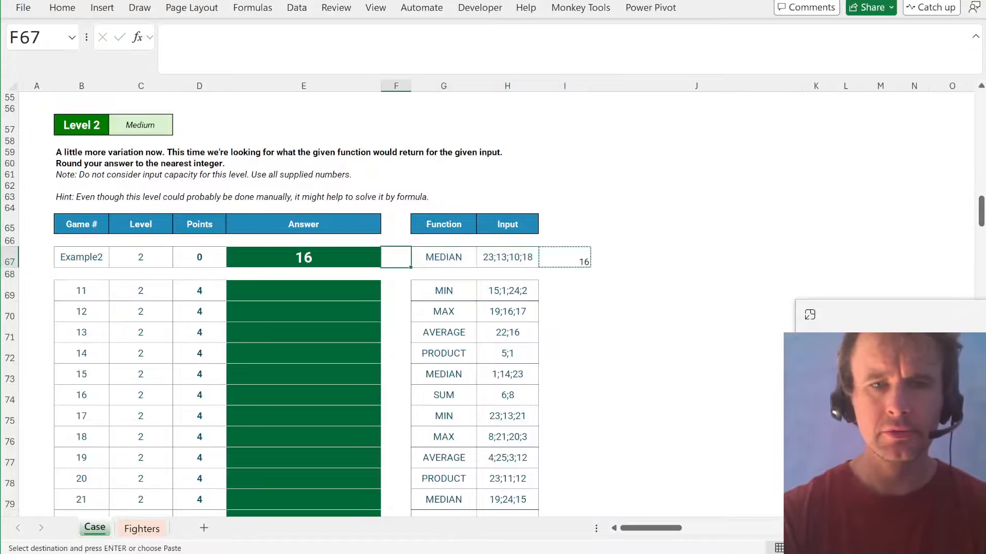
pyautogui.press('Left')
pyautogui.click(178, 35)
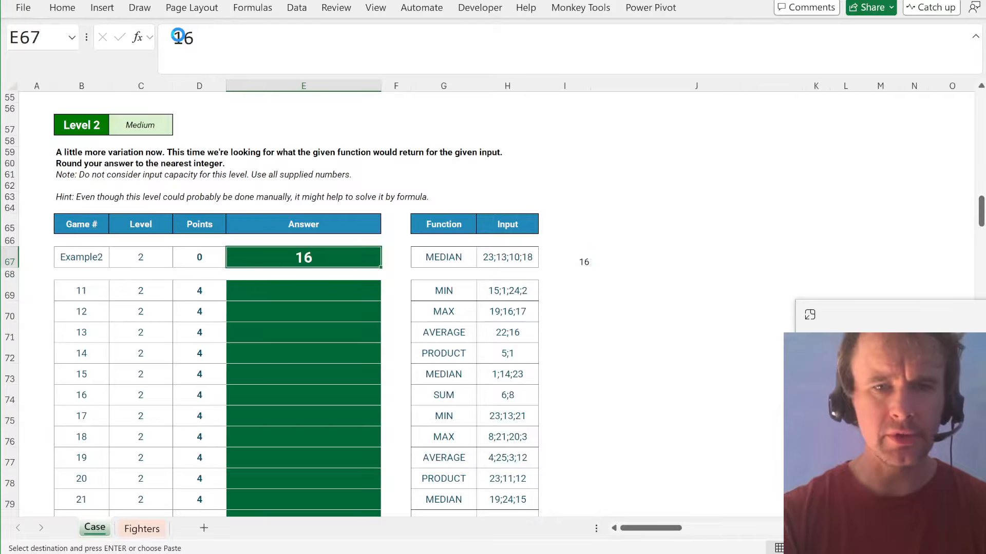
pyautogui.hotkey('ctrl', 'a')
pyautogui.hotkey('ctrl', 'v')
pyautogui.press('Return')
# - Try pasting the copied I67 cell into the game 11 answer in E69, and undo the paste
pyautogui.press('Down')
pyautogui.hotkey('ctrl', 'v')
pyautogui.press('Left')
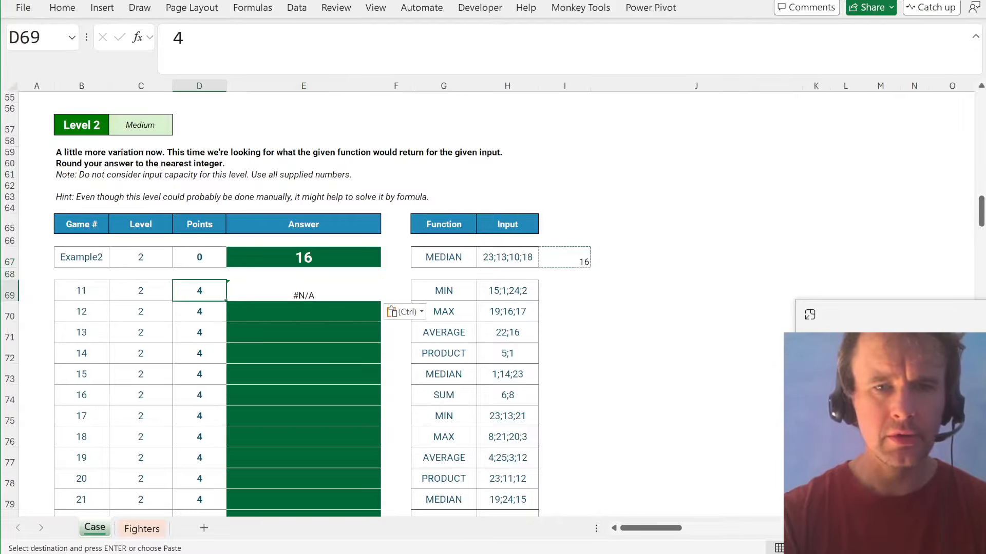
pyautogui.press('ctrl')
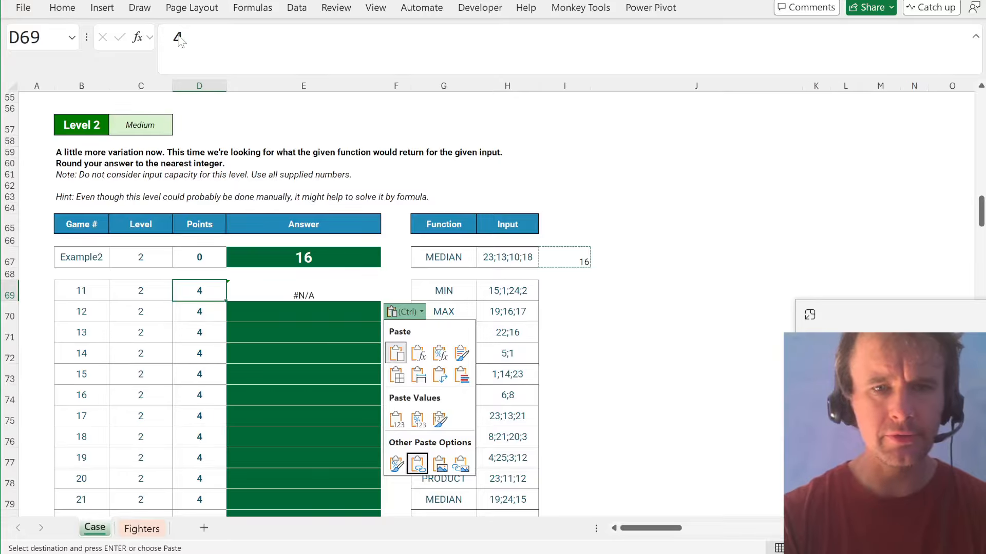
pyautogui.press('Escape')
pyautogui.hotkey('ctrl', 'z')
# - Copy the E67 formula to the game 11 answer in E69 and fill it down to E88
pyautogui.press('Up')
pyautogui.press('Up')
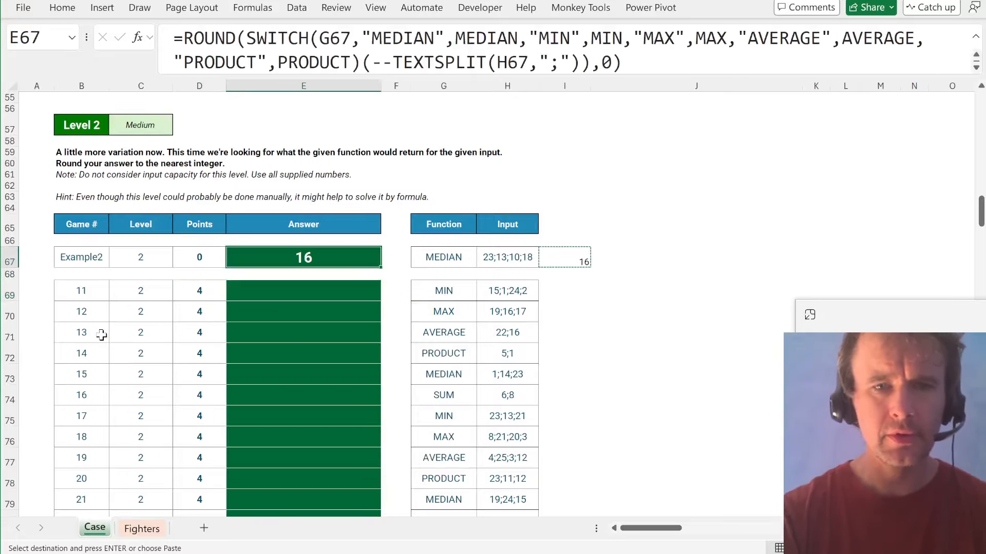
pyautogui.hotkey('ctrl', 'c')
pyautogui.press('Down')
pyautogui.press('Down')
pyautogui.hotkey('ctrl', 'v')
pyautogui.press('Left')
pyautogui.hotkey('ctrl', 'Down')
pyautogui.press('Right')
pyautogui.hotkey('ctrl', 'shift', 'Up')
pyautogui.hotkey('ctrl', 'd')
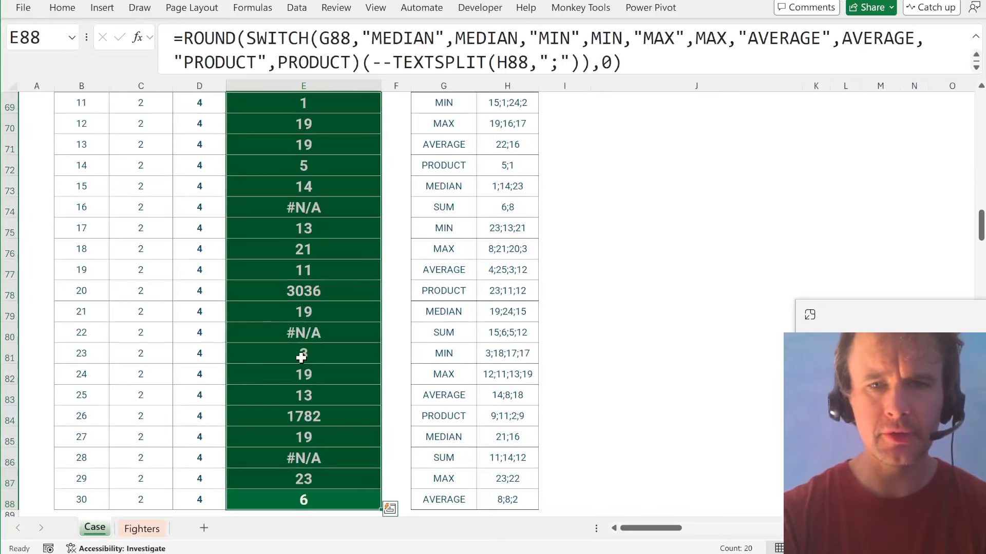
# - Add "SUM",SUM after PRODUCT in the SWITCH part of the Example2 answer formula in E67
pyautogui.scroll(5, 469, 275)
pyautogui.click(315, 276)
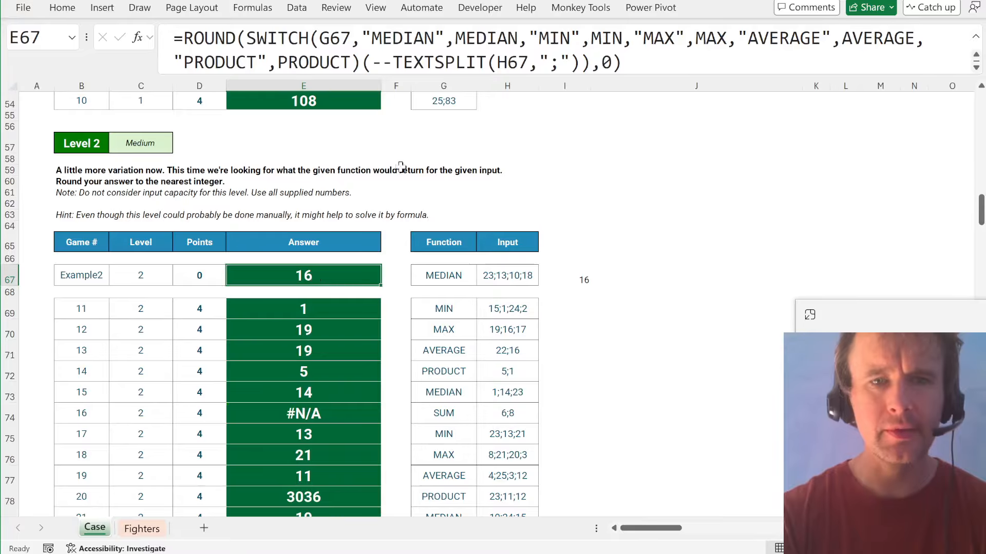
pyautogui.click(405, 63)
pyautogui.write(',"SUM"')
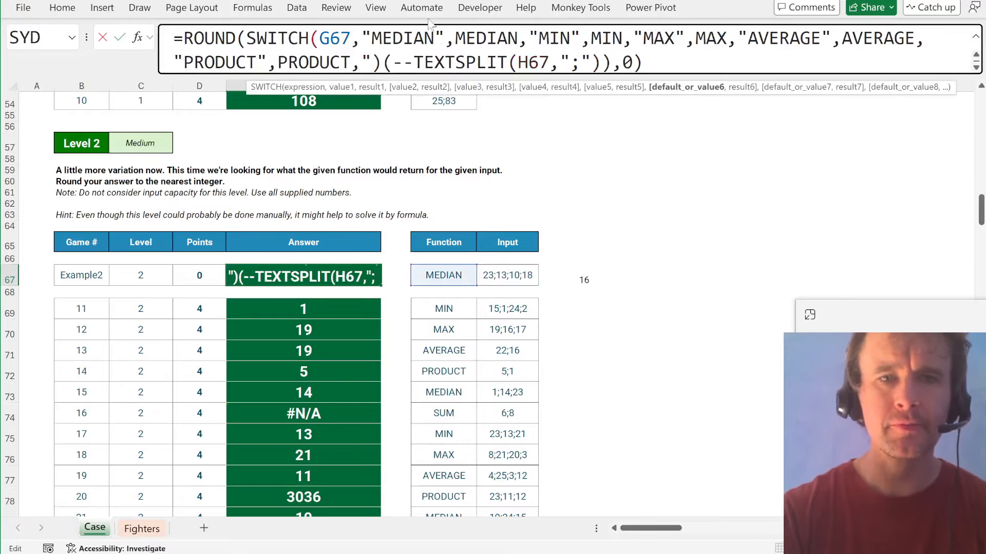
pyautogui.write(',SUM')
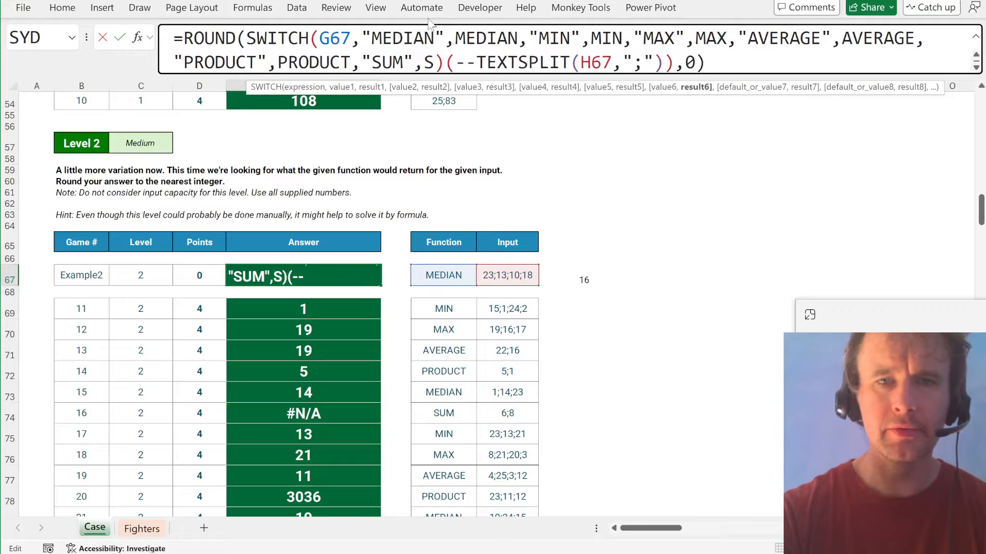
pyautogui.press('Return')
# - Copy the corrected E67 formula over all Level 2 answers in E69:E88
pyautogui.press('Up')
pyautogui.hotkey('ctrl', 'c')
pyautogui.press('Down')
pyautogui.press('Down')
pyautogui.hotkey('ctrl', 'shift', 'Down')
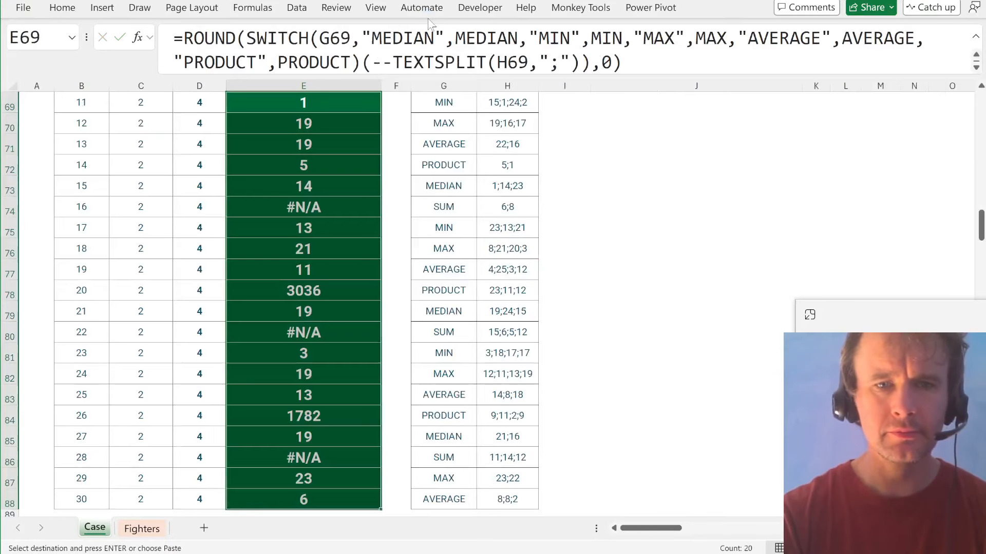
pyautogui.hotkey('ctrl', 'v')
# - Start an XLOOKUP formula in I102 beside the Level 3 example that looks up G102 in Fighters!$C$2:$H$2
pyautogui.scroll(-6, 318, 339)
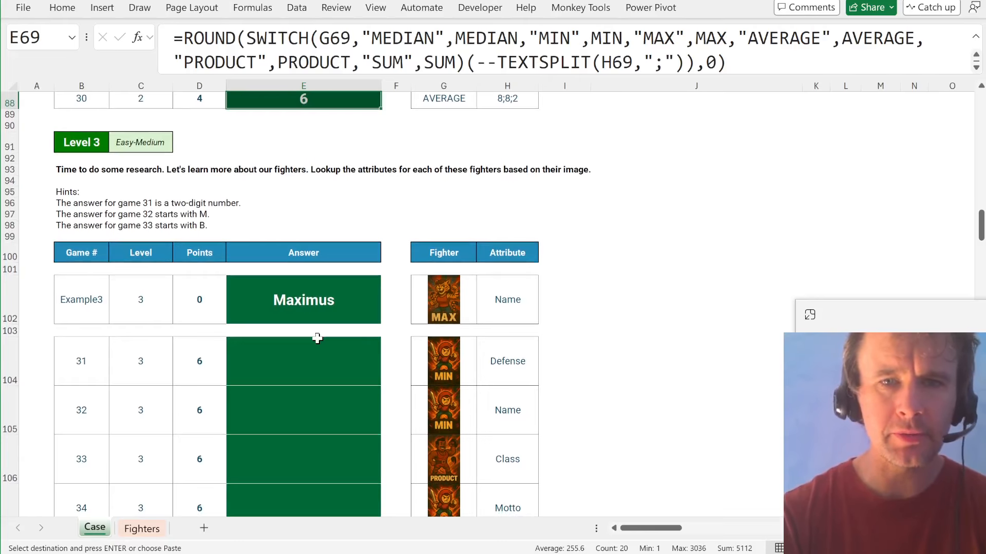
pyautogui.click(558, 311)
pyautogui.write('=')
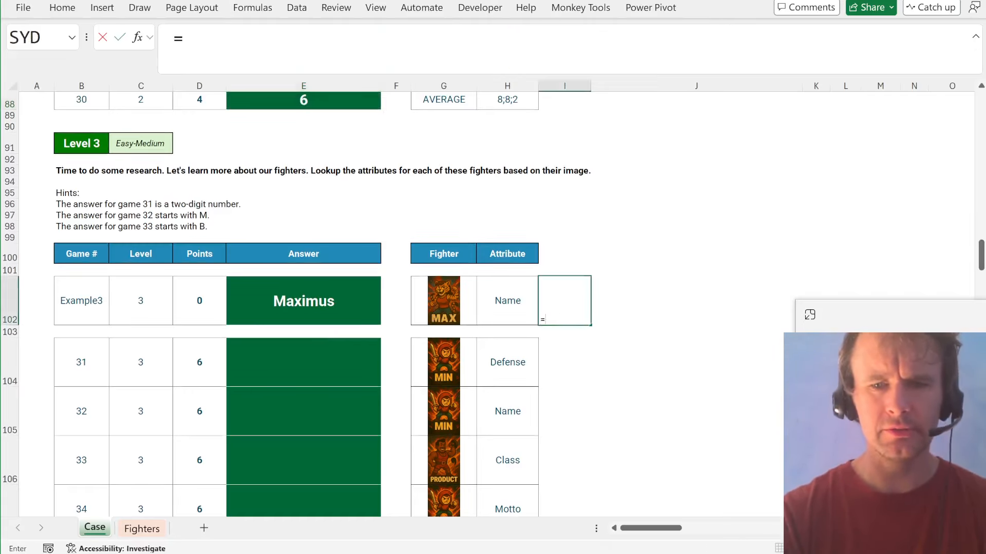
pyautogui.write('XLOOKUP(')
pyautogui.press('Left')
pyautogui.press('Left')
pyautogui.write(',')
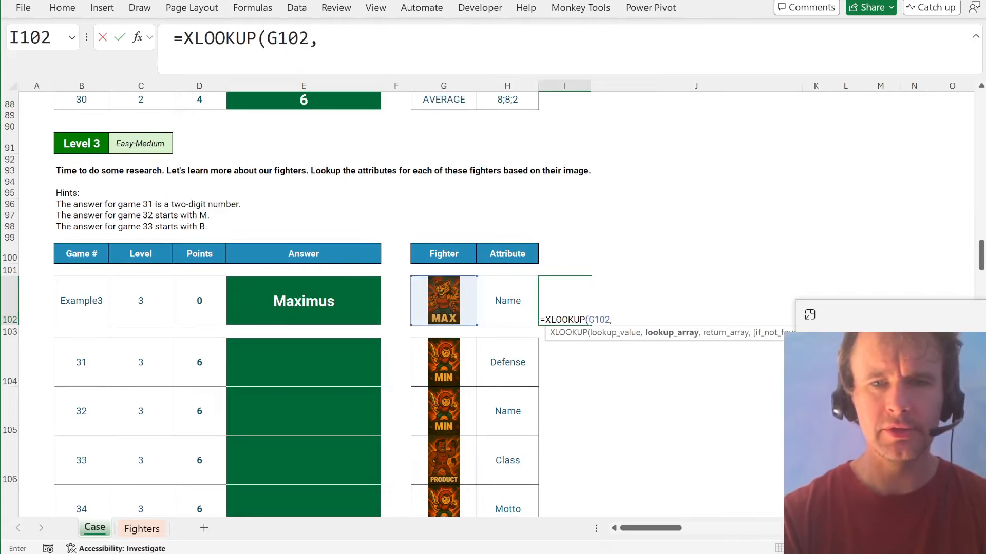
pyautogui.hotkey('ctrl', 'pagedown')
pyautogui.click(249, 247)
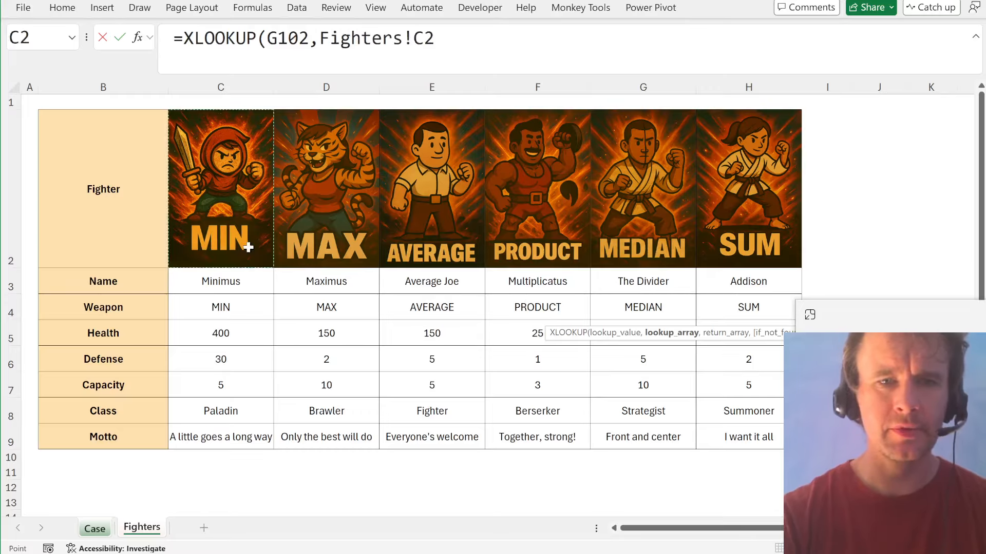
pyautogui.hotkey('ctrl', 'shift', 'Right')
pyautogui.press('F4')
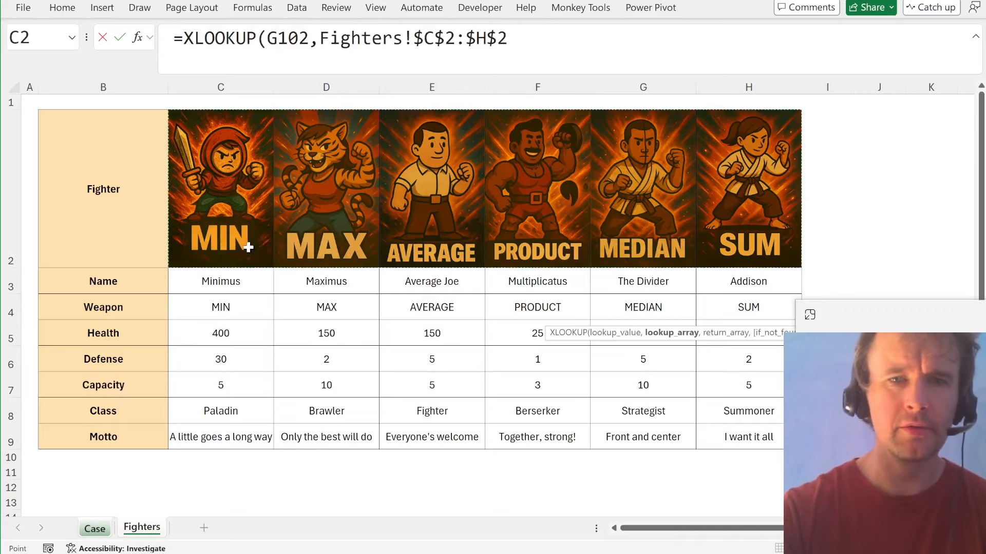
pyautogui.write(',')
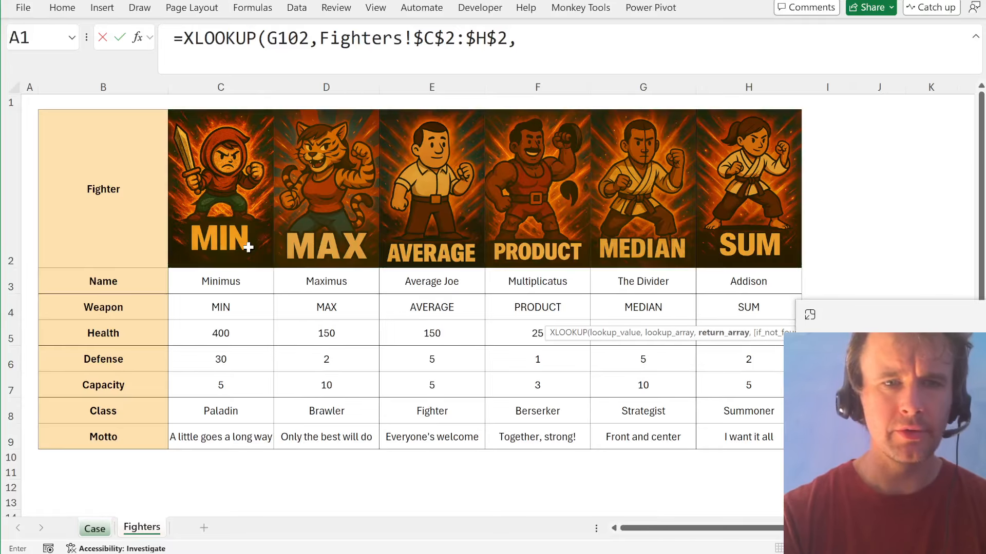
# - Set the XLOOKUP return array to the fighters' Name row, Fighters!$C$3:$H$3, and enter the formula in I102
pyautogui.click(227, 281)
pyautogui.hotkey('ctrl', 'shift', 'Right')
pyautogui.press('F4')
pyautogui.write(')')
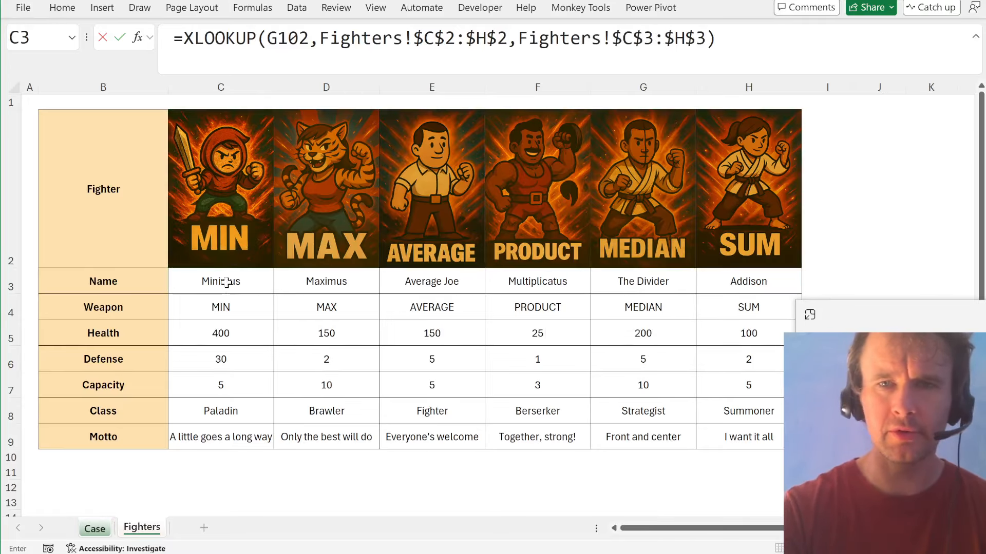
pyautogui.press('Return')
pyautogui.press('Up')
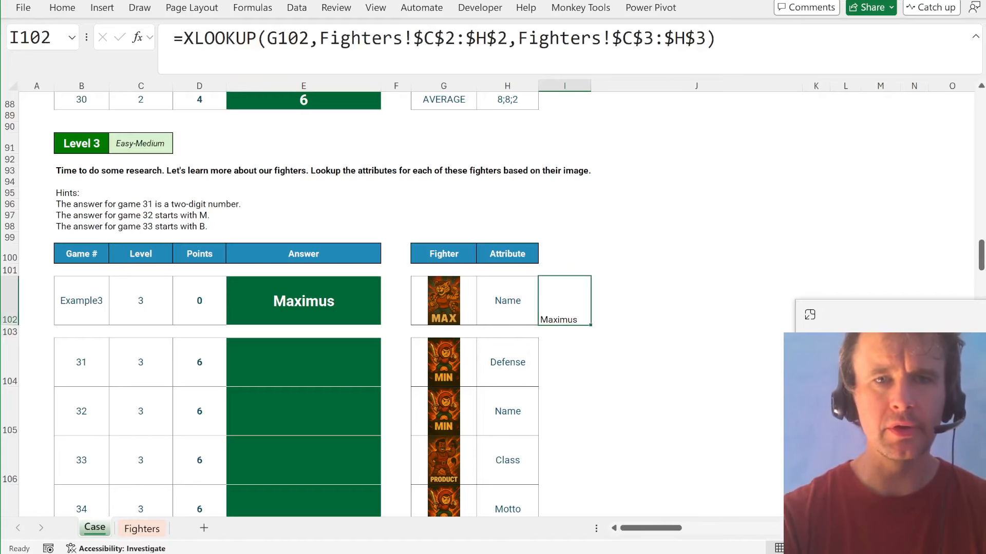
# - Replace the lookup in I102 with an INDEX formula whose array is Fighters!$C$3:$H$9
pyautogui.click(319, 38)
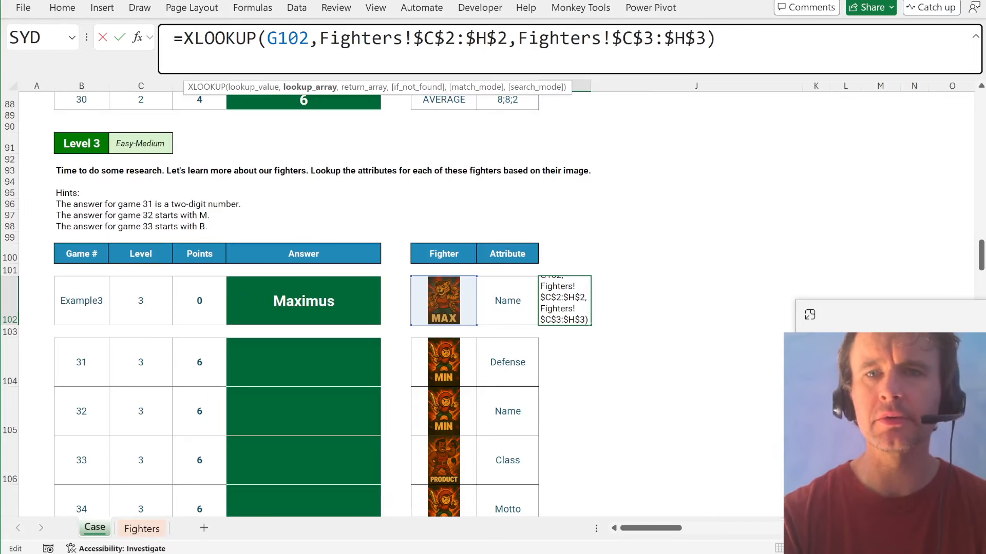
pyautogui.press('Escape')
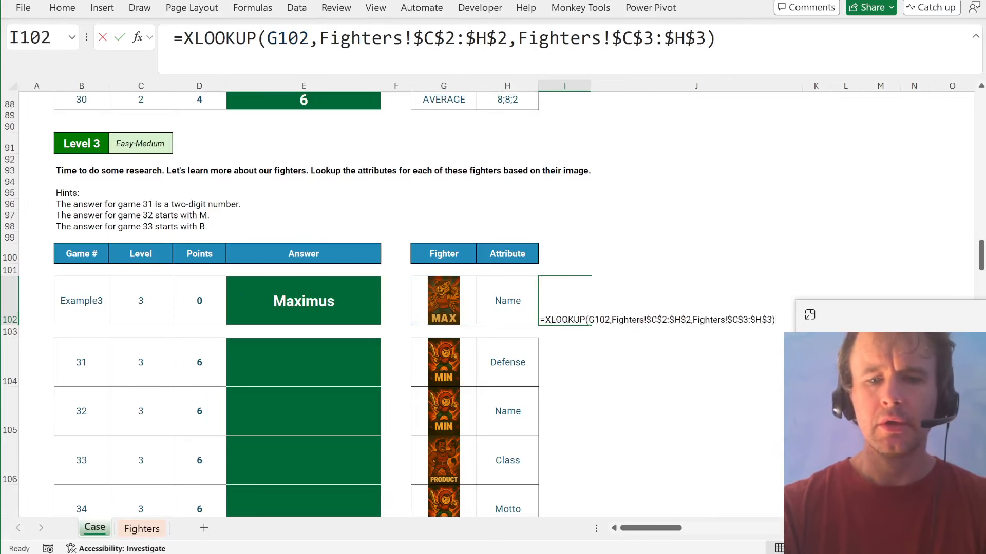
pyautogui.write('=ind')
pyautogui.press('Tab')
pyautogui.click(142, 529)
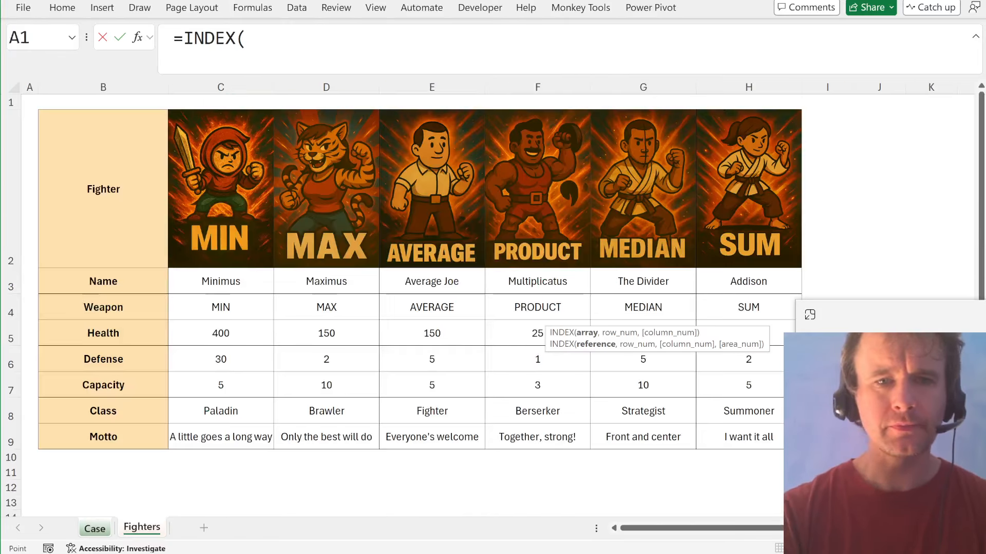
pyautogui.click(219, 282)
pyautogui.hotkey('ctrl', 'shift', 'Right')
pyautogui.hotkey('ctrl', 'shift', 'Down')
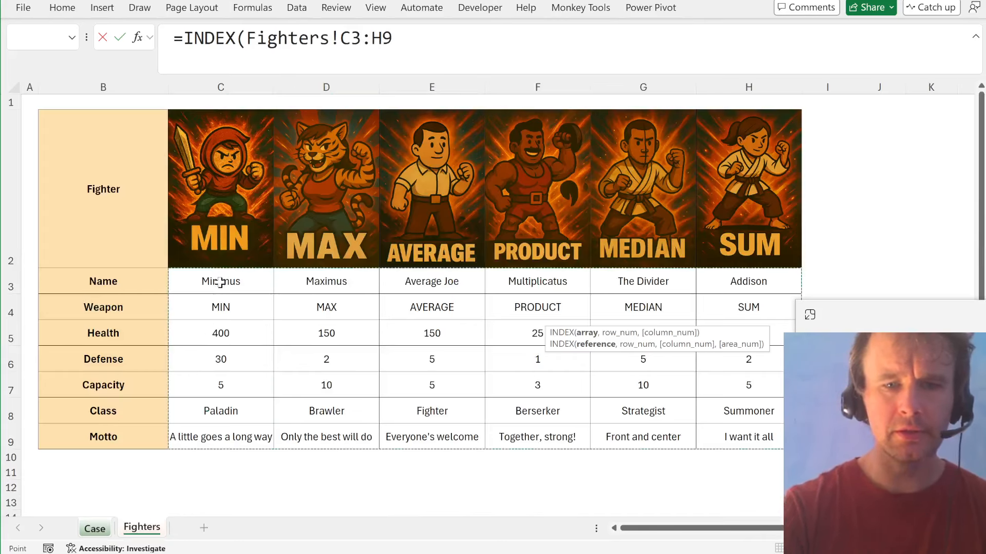
pyautogui.press('F4')
# - Add an XMATCH row argument over Fighters!$B$3:$B$9 to the INDEX formula, leaving its lookup value blank on its own line
pyautogui.write(',xm')
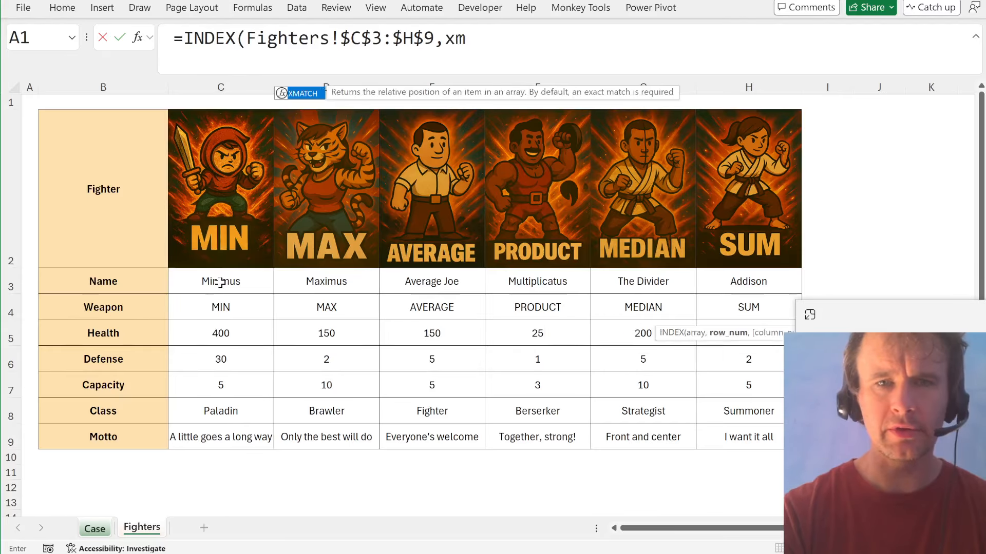
pyautogui.press('Tab')
pyautogui.write(',')
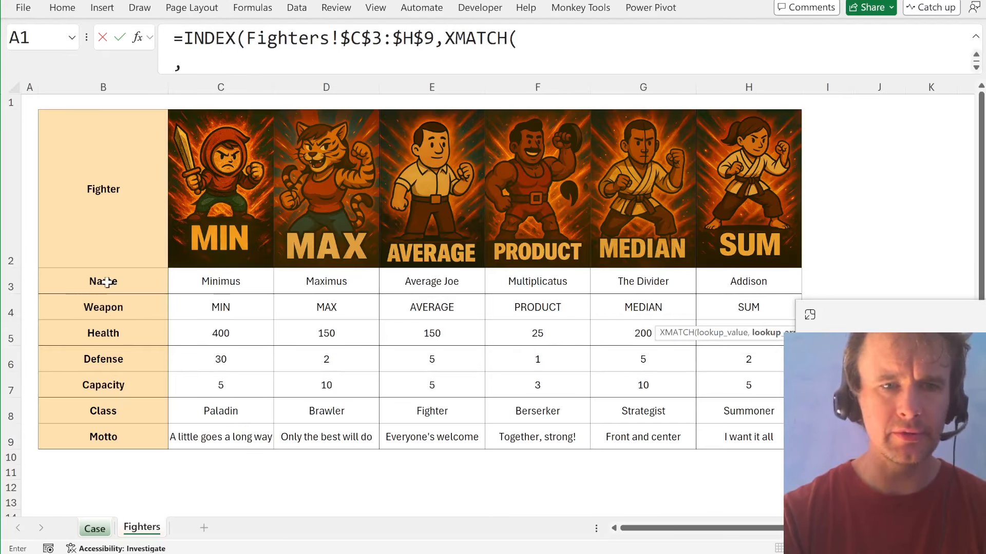
pyautogui.click(107, 282)
pyautogui.hotkey('ctrl', 'shift', 'Down')
pyautogui.press('F4')
pyautogui.write('),')
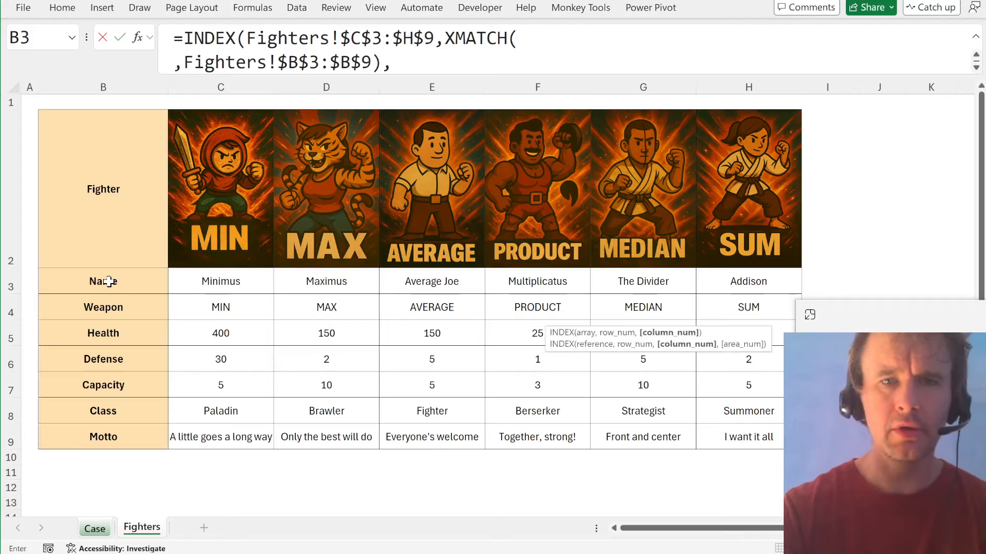
# - Add an XMATCH column argument over Fighters!$C$2:$H$2 with a blank lookup value and close the INDEX formula
pyautogui.write('xm')
pyautogui.press('Tab')
pyautogui.write(',')
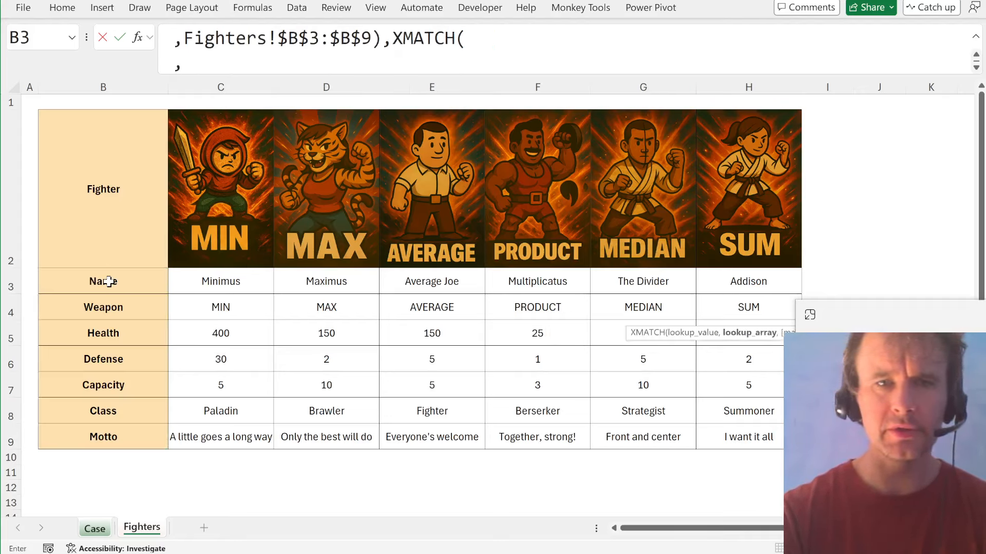
pyautogui.click(187, 191)
pyautogui.hotkey('ctrl', 'shift', 'Right')
pyautogui.press('F4')
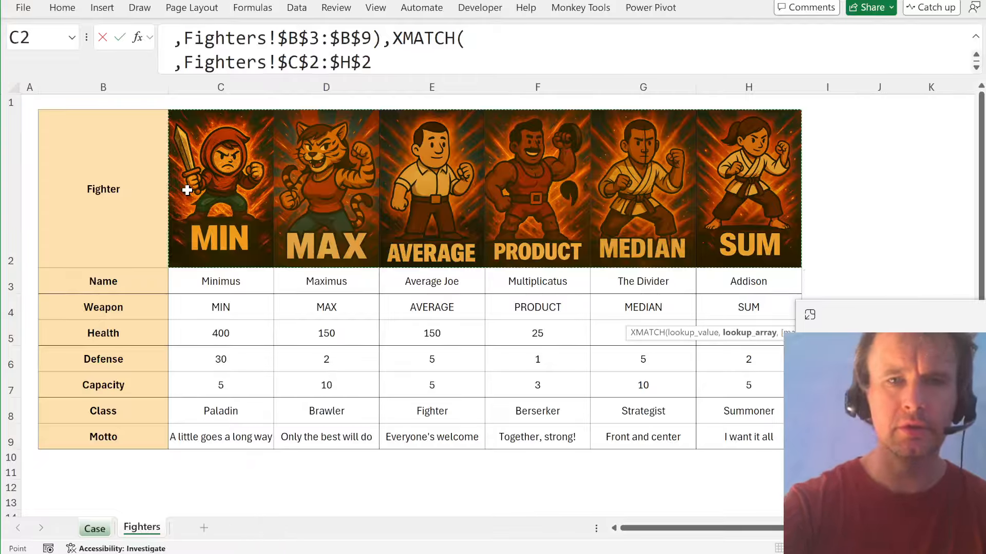
pyautogui.write('))')
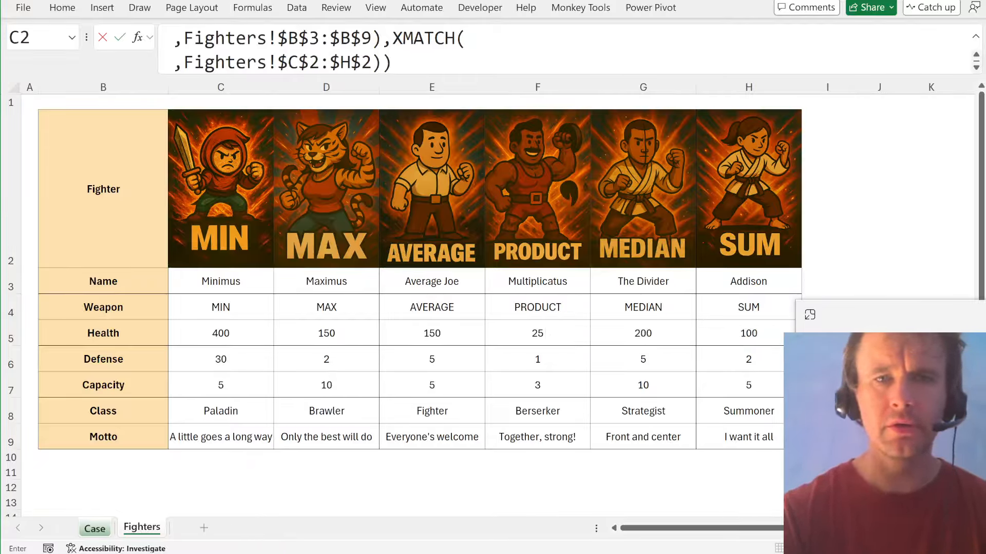
# - Fill in G102 as the column XMATCH's lookup value, removing the line break and the Case! sheet prefix
pyautogui.click(465, 38)
pyautogui.hotkey('ctrl', 'pageup')
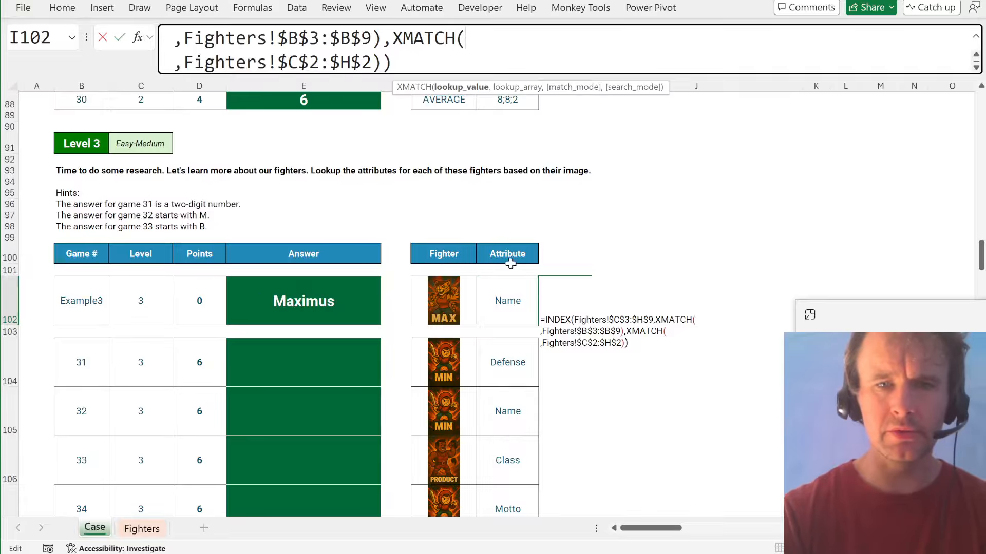
pyautogui.click(466, 300)
pyautogui.press('Delete')
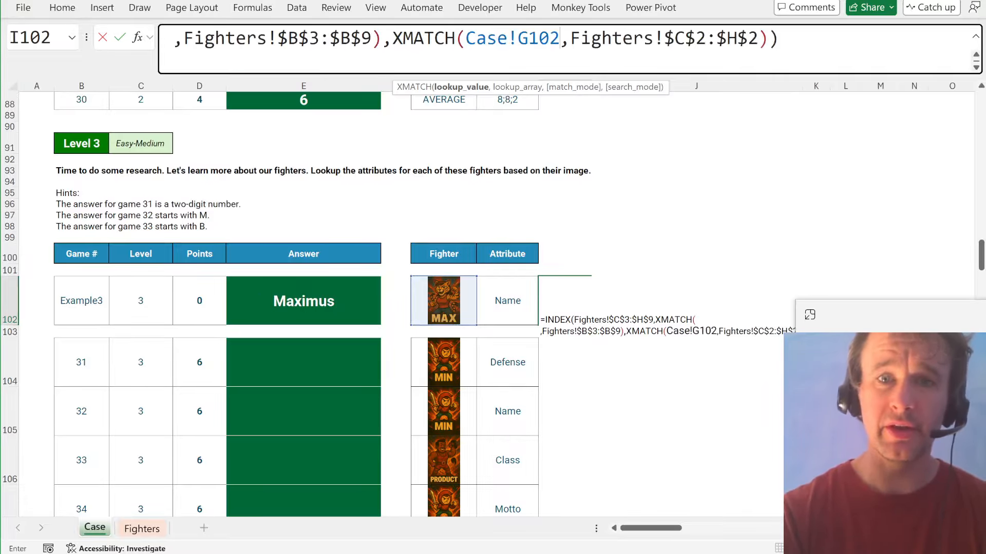
pyautogui.press('Left')
pyautogui.hotkey('shift', 'Left')
pyautogui.hotkey('shift', 'Left')
pyautogui.hotkey('shift', 'Left')
pyautogui.hotkey('shift', 'Left')
pyautogui.hotkey('shift', 'Left')
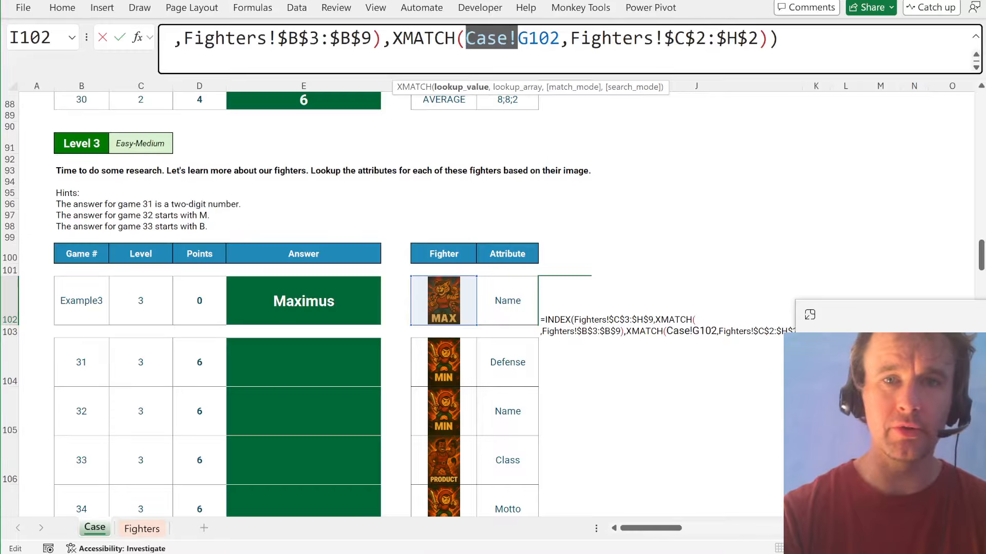
pyautogui.press('BackSpace')
# - Fill in H102 as the row XMATCH's lookup value and strip its Case! sheet prefix
pyautogui.press('Up')
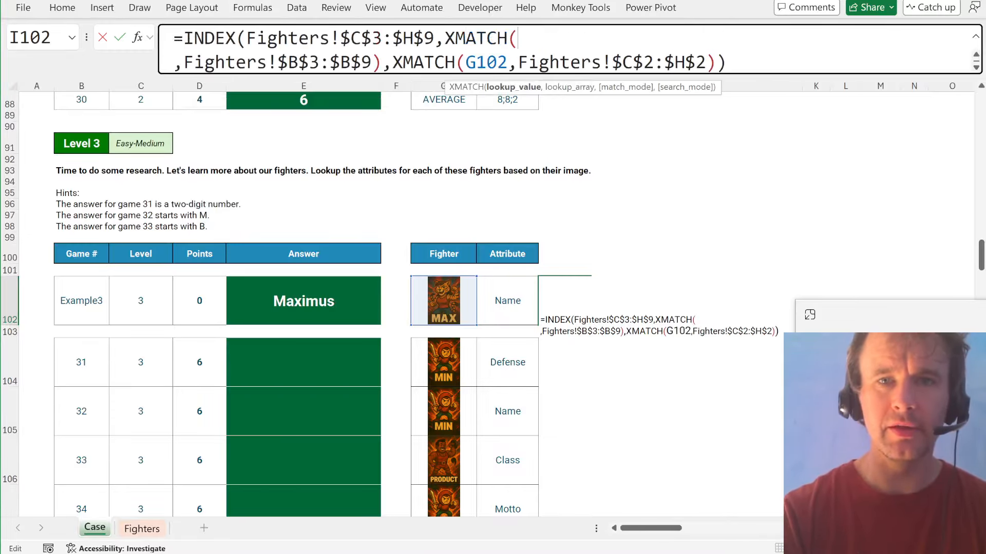
pyautogui.click(507, 298)
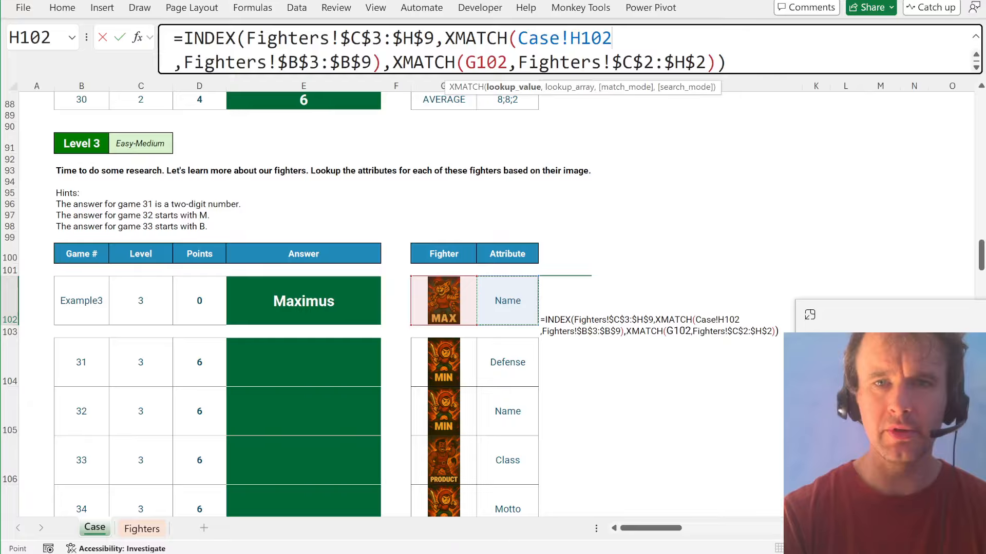
pyautogui.press('F2')
pyautogui.press('Left')
pyautogui.press('Left')
pyautogui.press('Left')
pyautogui.press('Left')
pyautogui.hotkey('shift', 'Left')
pyautogui.hotkey('shift', 'Left')
pyautogui.hotkey('shift', 'Left')
pyautogui.hotkey('shift', 'Left')
pyautogui.hotkey('shift', 'Left')
pyautogui.press('BackSpace')
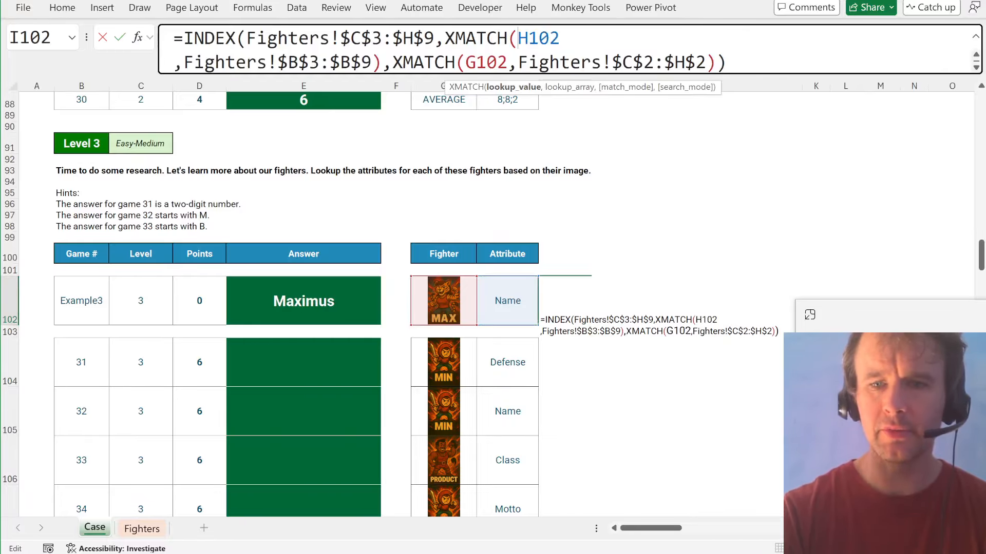
# - Remove the line break after H102 and enter the INDEX/XMATCH formula in I102
pyautogui.press('Right')
pyautogui.press('Right')
pyautogui.press('Right')
pyautogui.press('Right')
pyautogui.press('Delete')
pyautogui.press('Return')
pyautogui.press('Up')
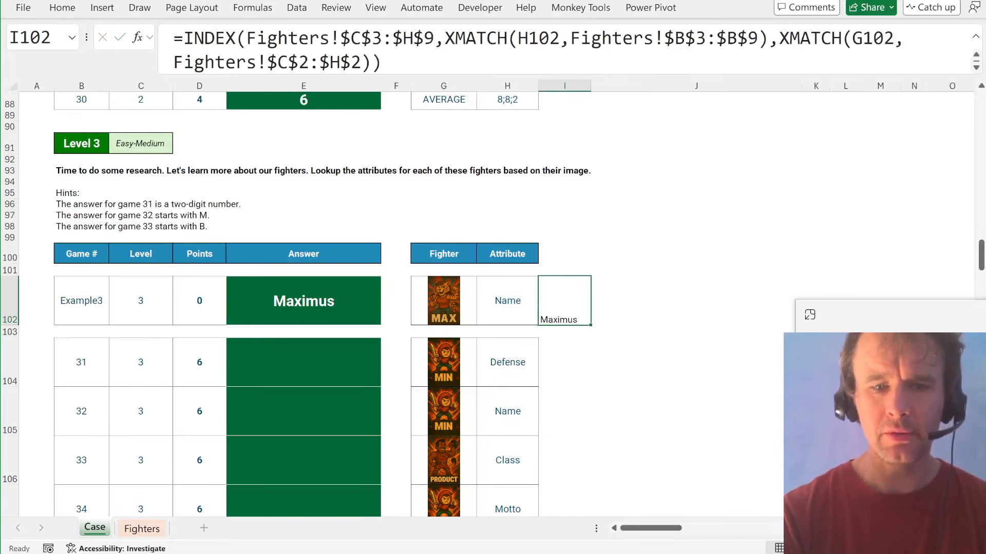
# - Copy the I102 formula into the Example3 answer cell E102, keeping its references to H102 and G102
pyautogui.hotkey('ctrl', 'c')
pyautogui.hotkey('ctrl', 'Left')
pyautogui.hotkey('ctrl', 'Left')
pyautogui.hotkey('ctrl', 'v')
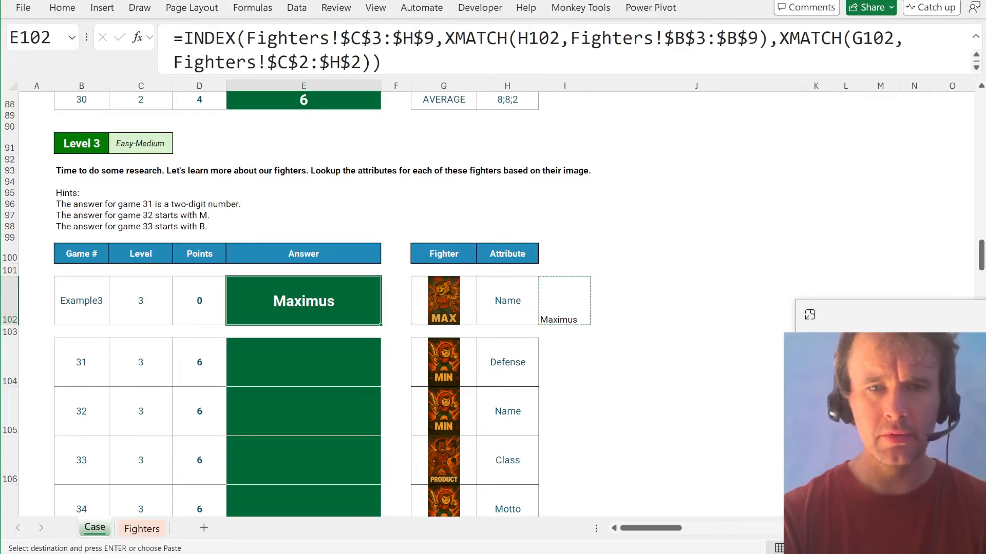
# - Copy the E102 formula over all Level 3 answers in E104:E123
pyautogui.hotkey('ctrl', 'c')
pyautogui.press('Down')
pyautogui.press('Down')
pyautogui.hotkey('ctrl', 'v')
pyautogui.press('Left')
pyautogui.hotkey('ctrl', 'Down')
pyautogui.press('Right')
pyautogui.hotkey('ctrl', 'shift', 'Up')
pyautogui.press('Return')
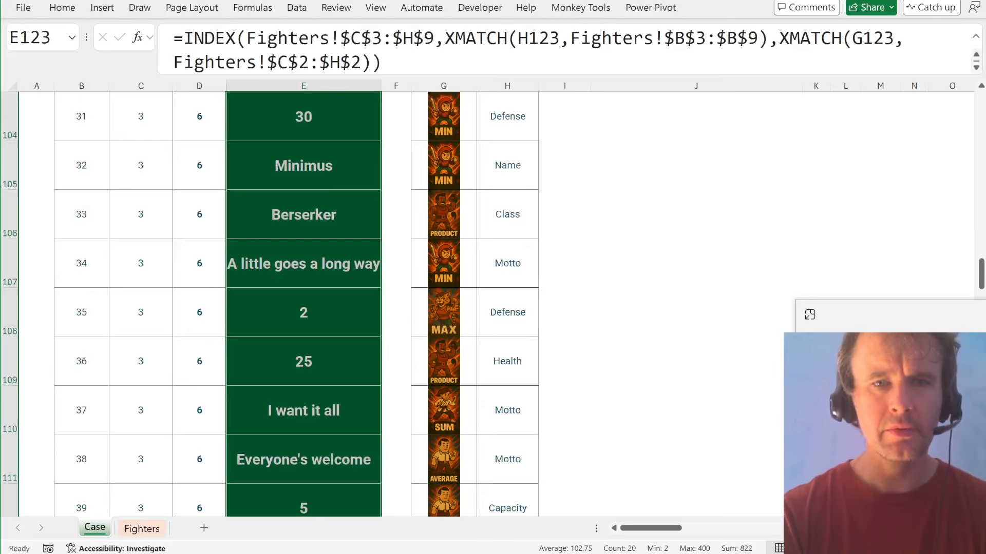
# - Read the Level 4 damage task and its hint, and check the fighters' attributes on the Fighters sheet
pyautogui.press('Left')
pyautogui.press('Left')
pyautogui.press('Left')
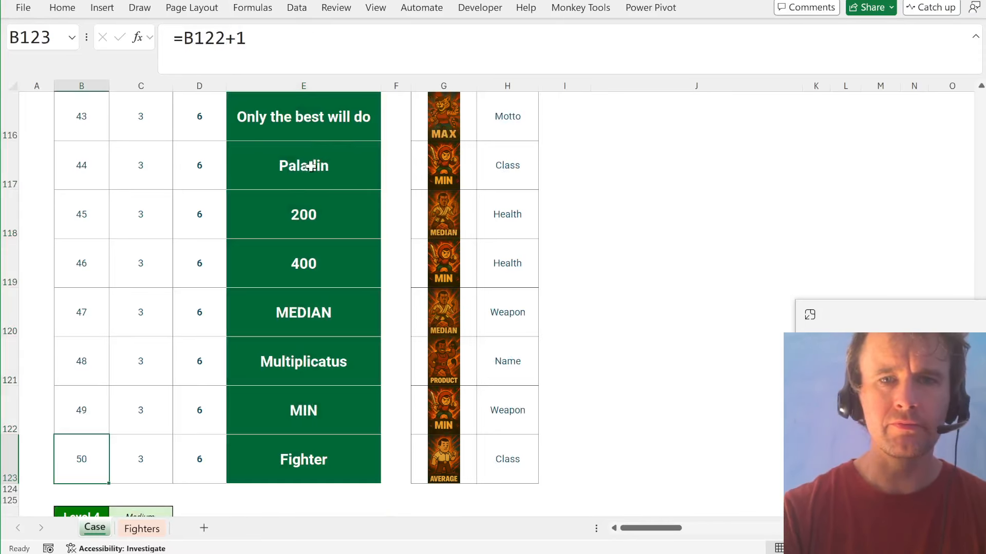
pyautogui.scroll(-5, 285, 226)
pyautogui.scroll(-1, 285, 228)
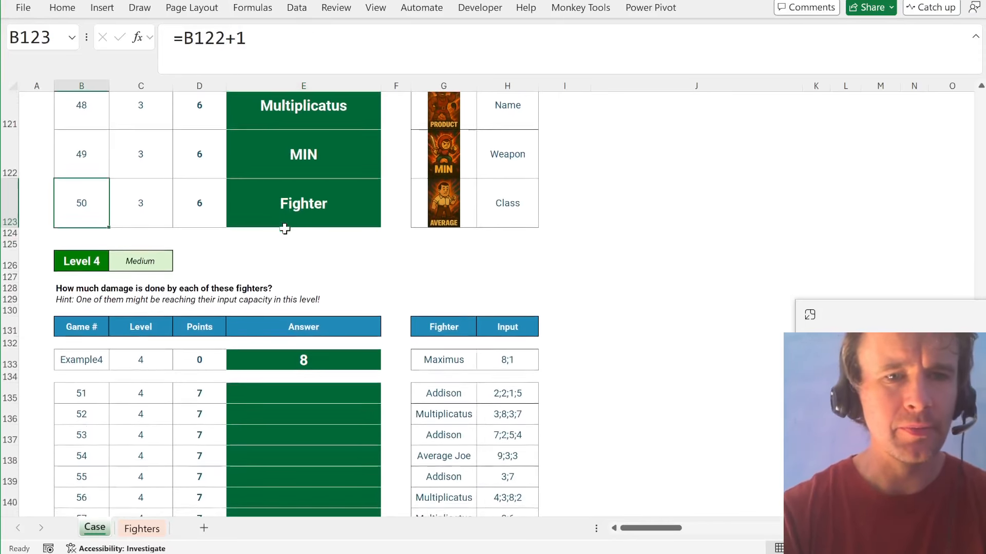
pyautogui.scroll(-1, 285, 228)
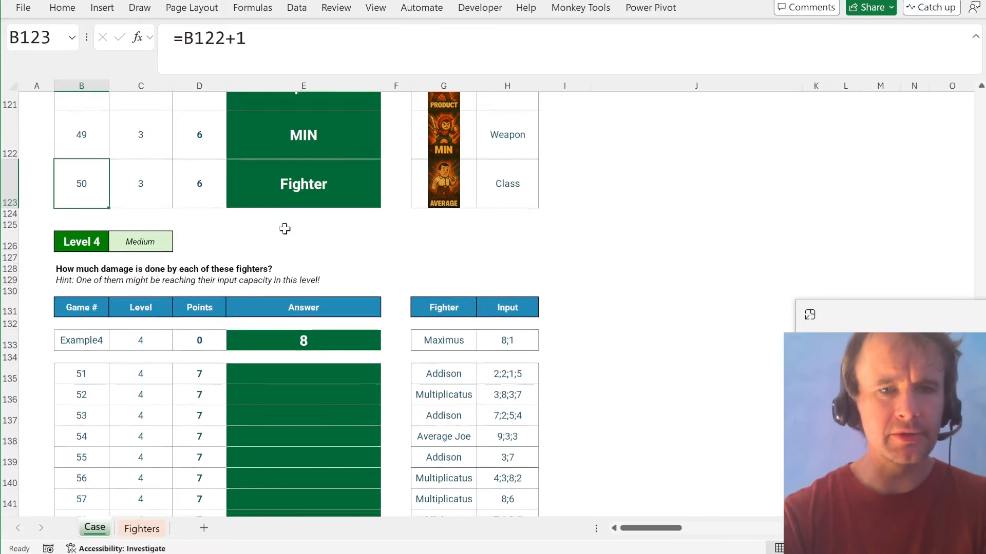
pyautogui.scroll(-1, 285, 228)
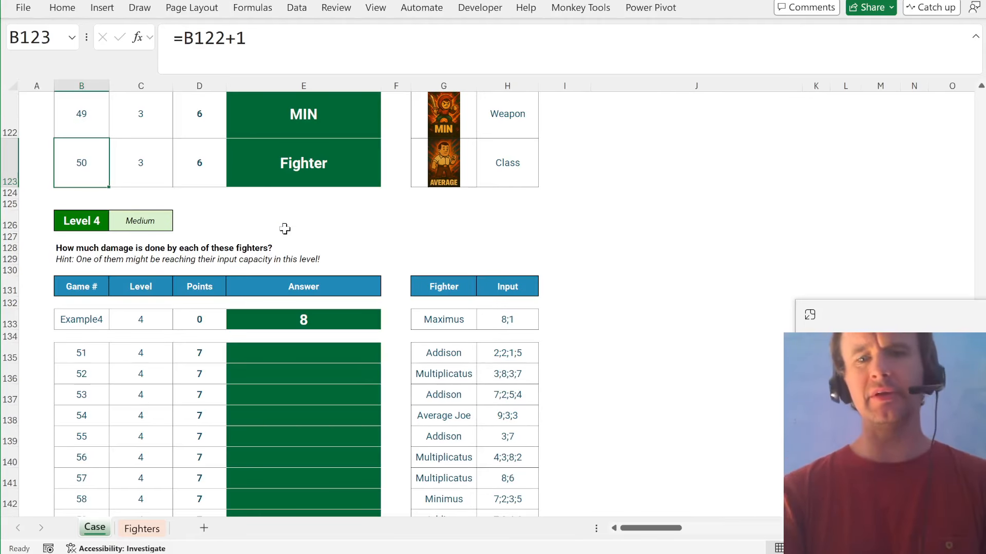
pyautogui.hotkey('ctrl', 'pagedown')
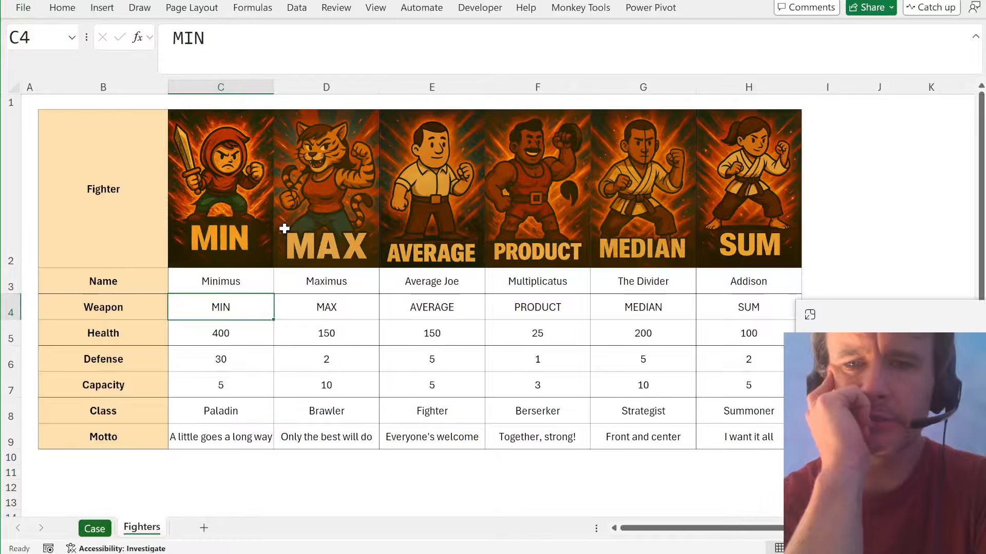
pyautogui.hotkey('ctrl', 'pageup')
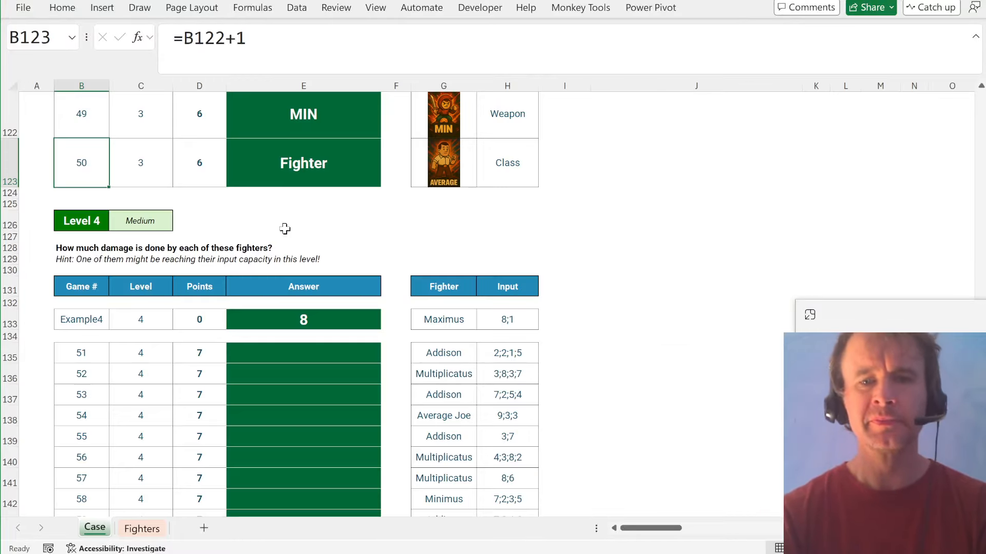
# - Copy the last Level 3 answer formula from E123 to I123, and from there to I133 beside the Level 4 example
pyautogui.press('Right')
pyautogui.press('Right')
pyautogui.press('Down')
pyautogui.press('Down')
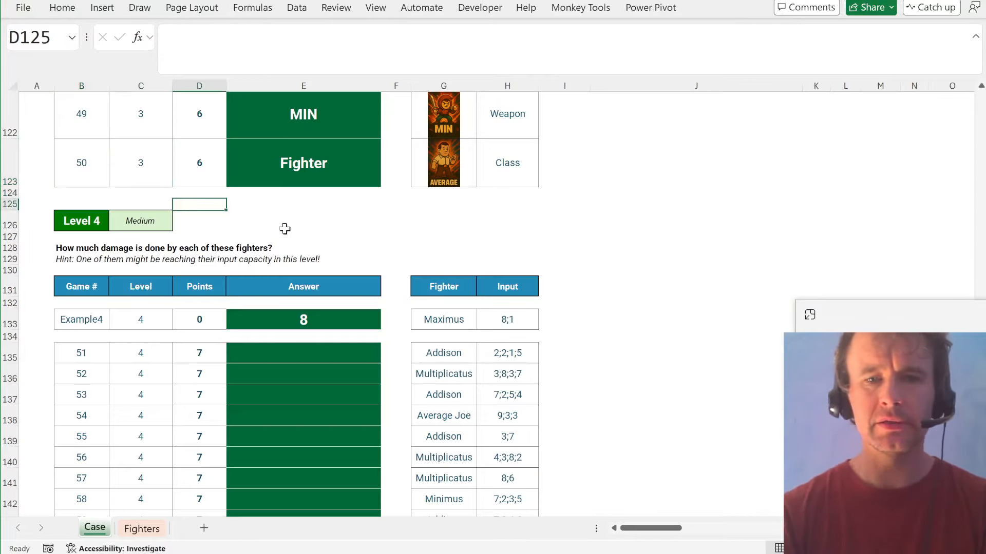
pyautogui.click(568, 310)
pyautogui.click(340, 167)
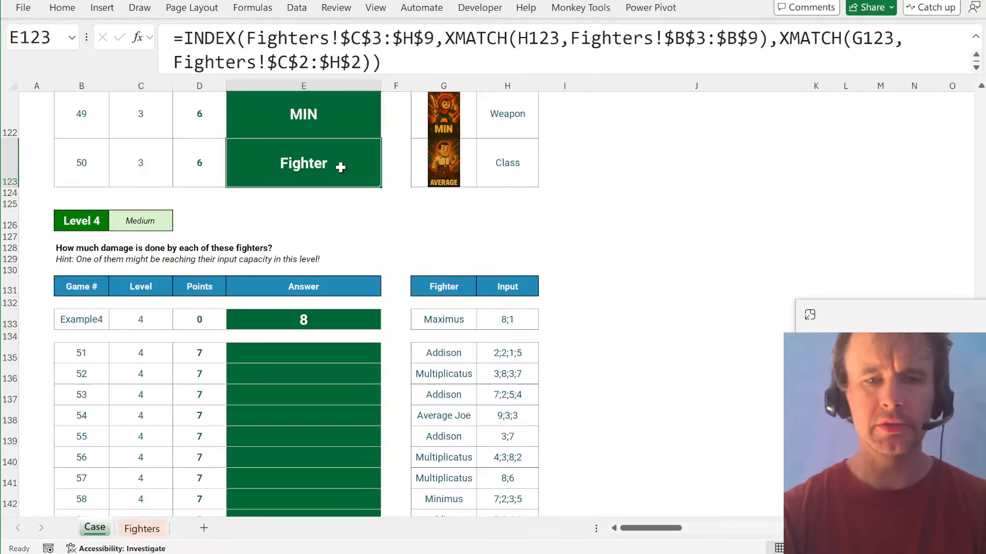
pyautogui.hotkey('ctrl', 'c')
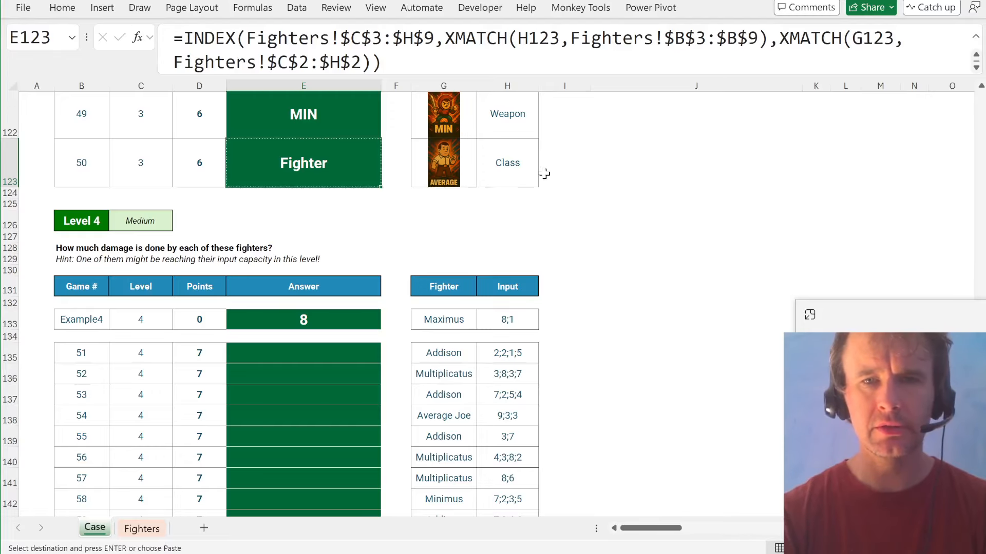
pyautogui.click(574, 167)
pyautogui.hotkey('ctrl', 'v')
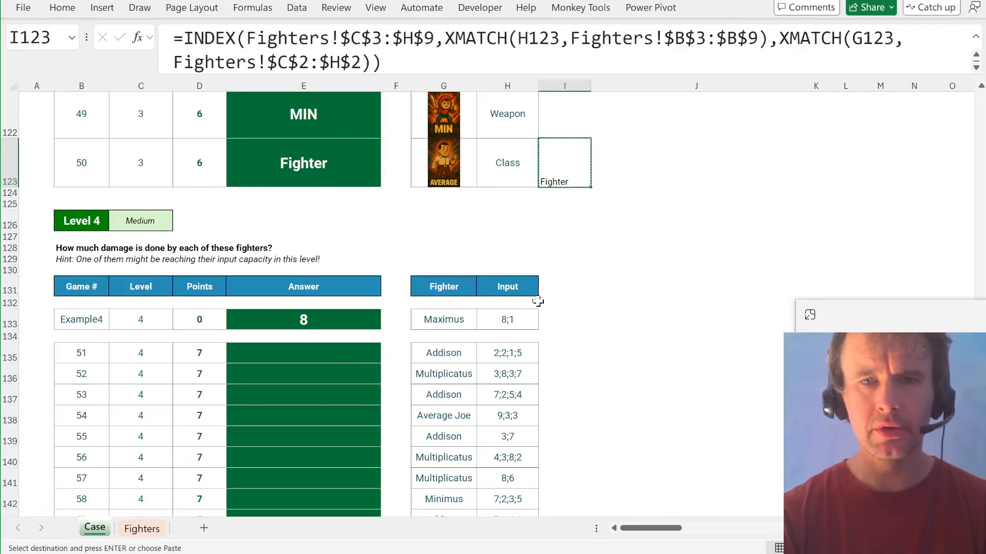
pyautogui.hotkey('ctrl', 'c')
pyautogui.click(555, 319)
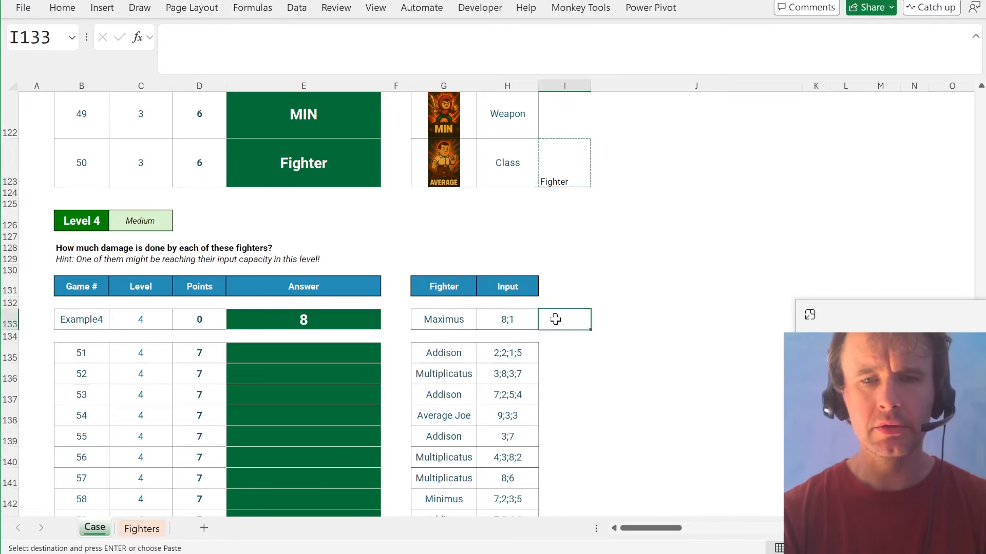
pyautogui.hotkey('ctrl', 'v')
# - Change the fighter XMATCH's lookup array in I133 to the Name row, Fighters!$C$3:$H$3
pyautogui.press('F2')
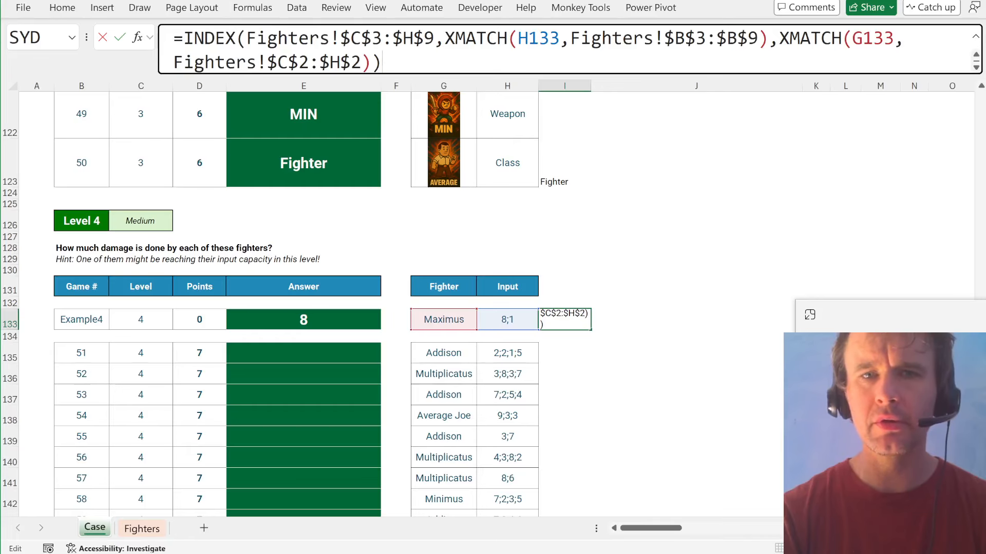
pyautogui.click(310, 62)
pyautogui.press('BackSpace')
pyautogui.write('3')
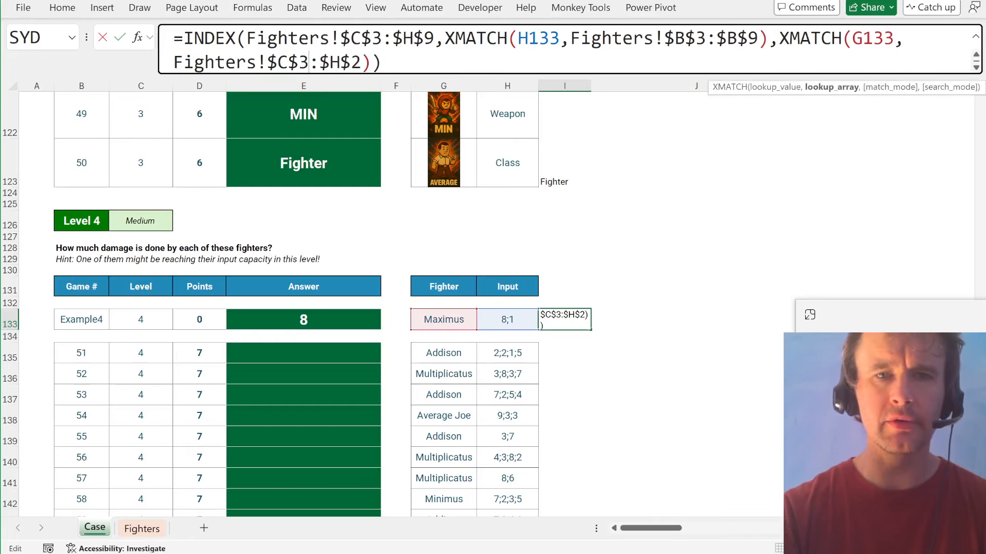
pyautogui.click(361, 63)
pyautogui.press('BackSpace')
pyautogui.write('3')
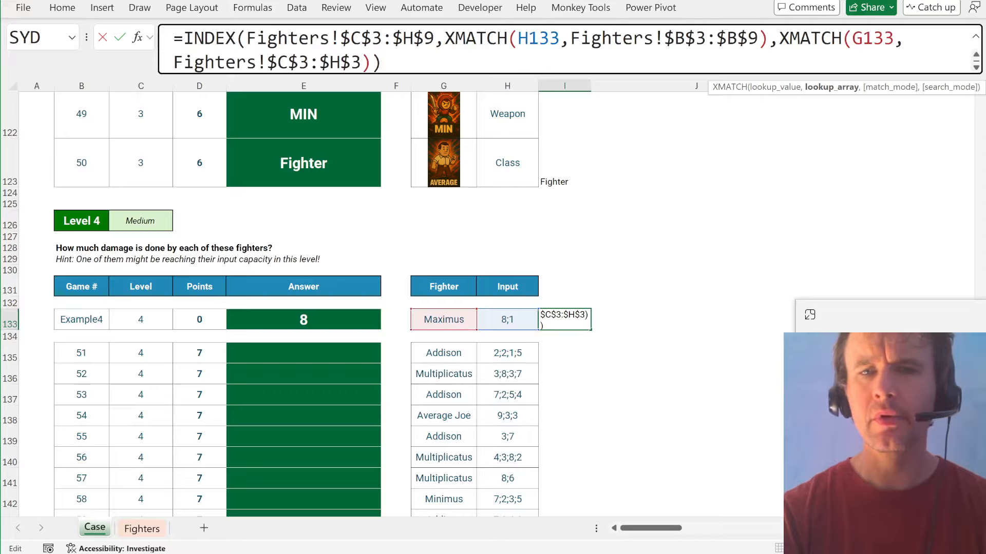
# - Remove the attribute XMATCH on H133 from the I133 formula, enter it, and open the Fighters sheet
pyautogui.moveTo(445, 38); pyautogui.dragTo(769, 38)
pyautogui.press('Delete')
pyautogui.press('Delete')
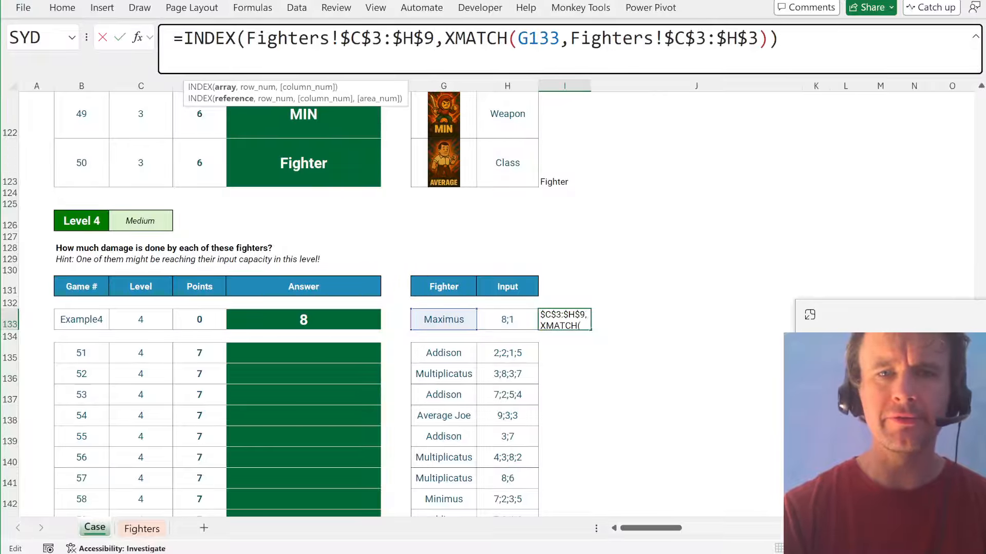
pyautogui.press('Return')
pyautogui.press('Up')
pyautogui.hotkey('ctrl', 'pagedown')
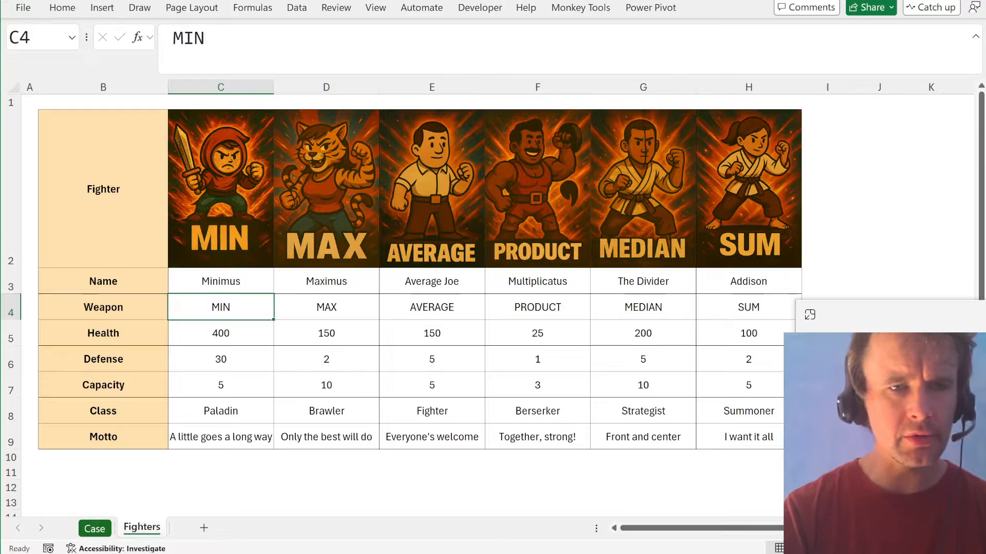
# - Set the INDEX array in the I133 formula to the Weapon row, Fighters!$C$4:$H$4, and enter the formula
pyautogui.hotkey('ctrl', 'pageup')
pyautogui.click(383, 39)
pyautogui.press('BackSpace')
pyautogui.write('4')
pyautogui.press('BackSpace')
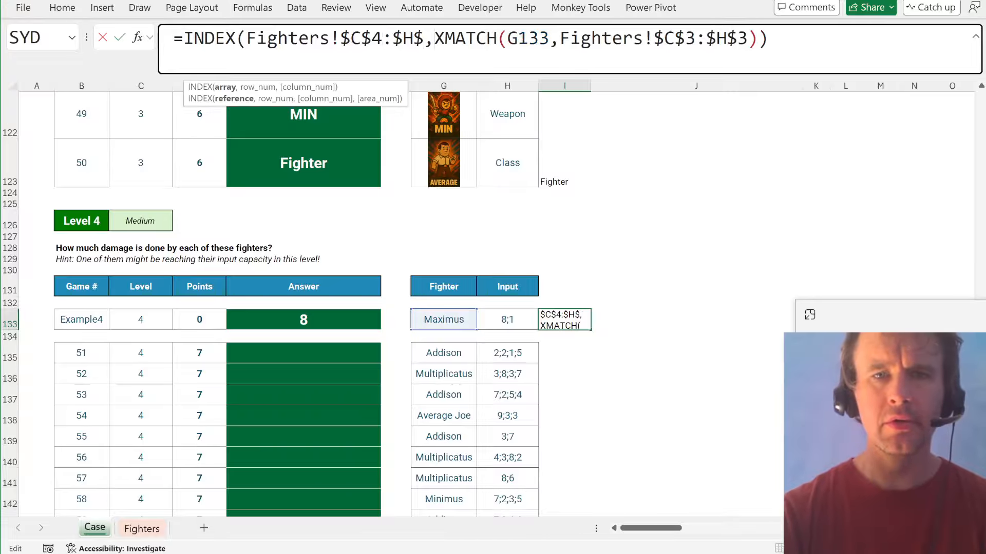
pyautogui.write('4')
pyautogui.press('Return')
pyautogui.press('Up')
# - Copy the SWITCH expression, without its argument list, from the game 30 answer formula in E88
pyautogui.press('pageup')
pyautogui.press('pageup')
pyautogui.press('pageup')
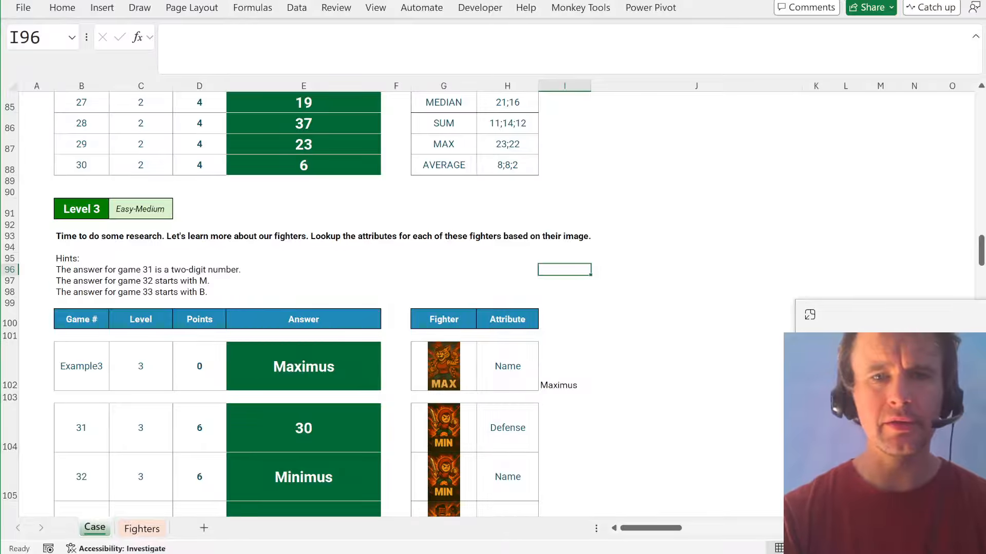
pyautogui.click(310, 169)
pyautogui.moveTo(246, 38); pyautogui.dragTo(467, 62)
pyautogui.click(467, 62)
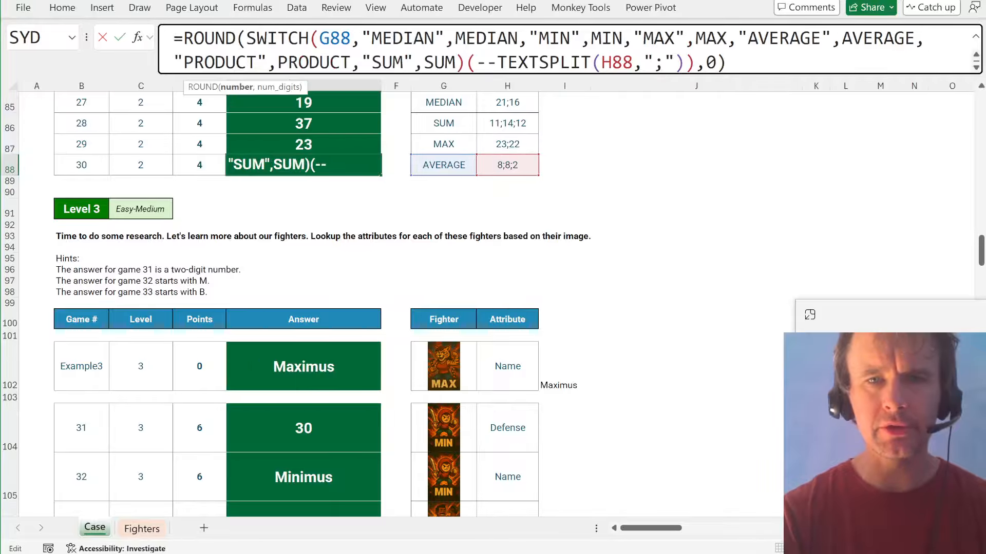
pyautogui.moveTo(246, 38); pyautogui.dragTo(466, 62)
pyautogui.hotkey('ctrl', 'c')
pyautogui.press('Escape')
# - Insert the copied SWITCH expression before INDEX in the I133 formula
pyautogui.scroll(-12, 617, 310)
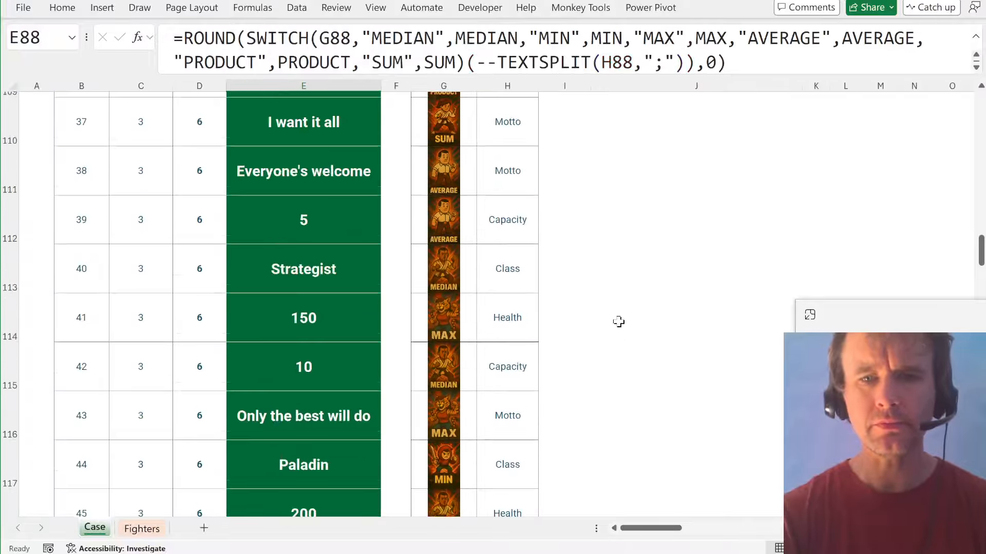
pyautogui.click(560, 264)
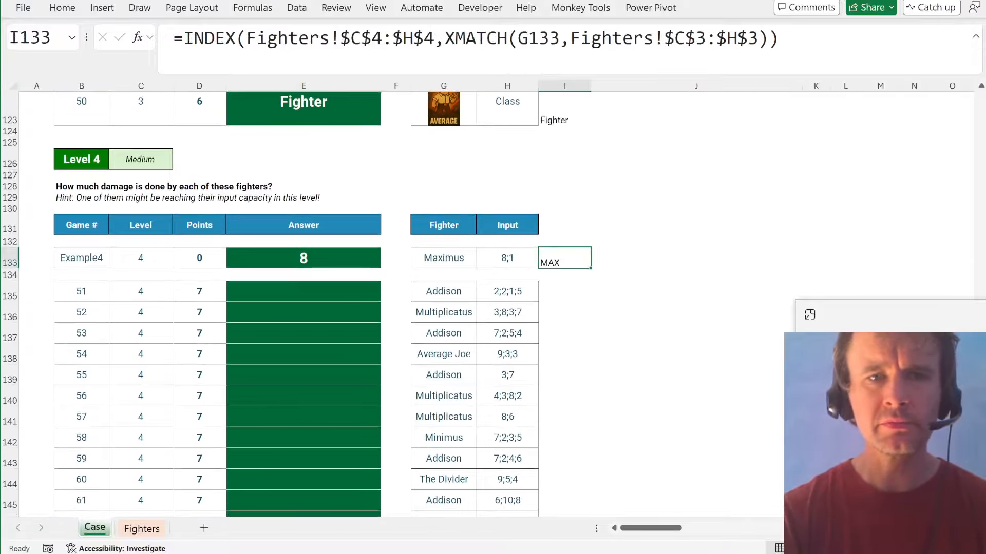
pyautogui.click(184, 39)
pyautogui.hotkey('ctrl', 'v')
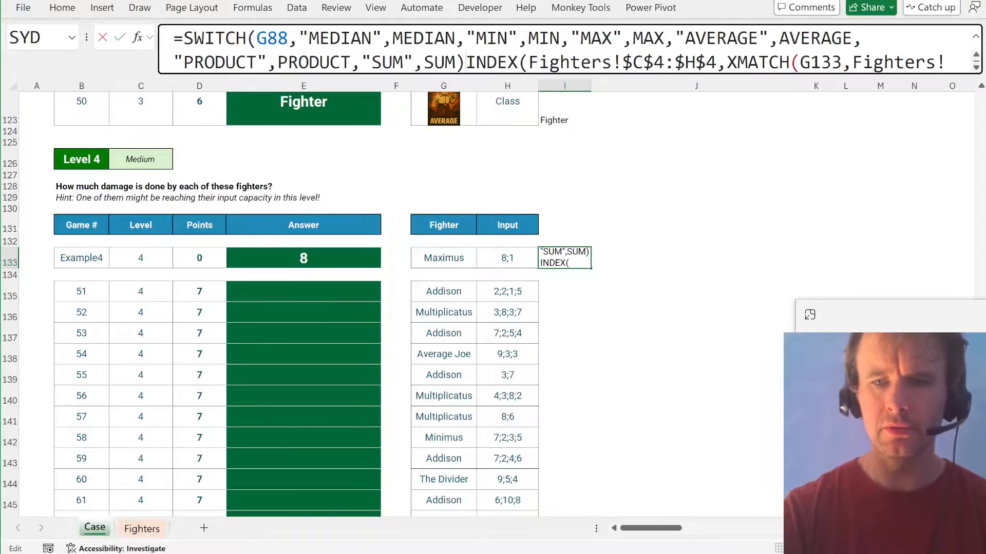
# - Move the INDEX/XMATCH lookup inside the SWITCH in I133 so it replaces the G88 reference, and enter the formula
pyautogui.hotkey('ctrl', 'shift', 'End')
pyautogui.hotkey('ctrl', 'x')
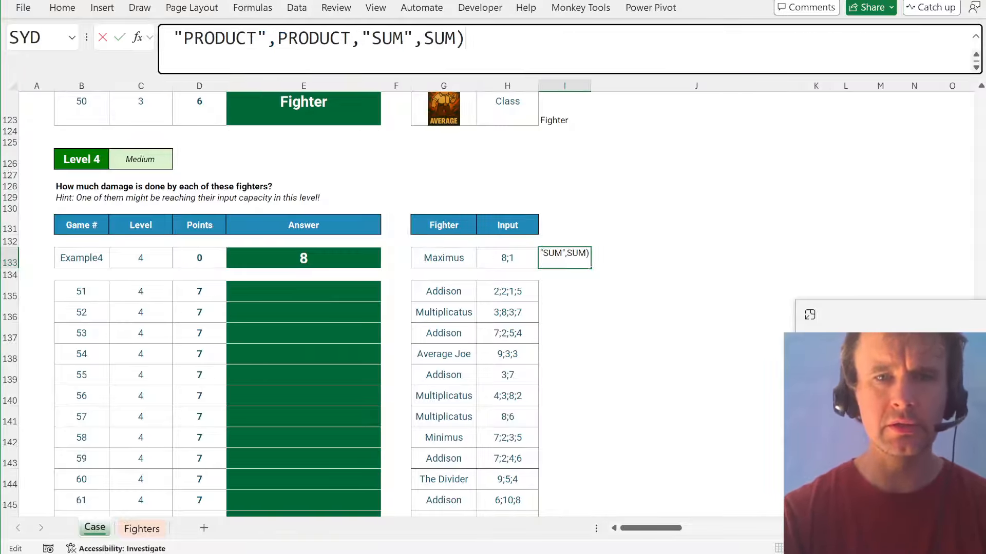
pyautogui.hotkey('ctrl', 'Home')
pyautogui.hotkey('ctrl', 'Right')
pyautogui.hotkey('ctrl', 'Right')
pyautogui.hotkey('ctrl', 'shift', 'Right')
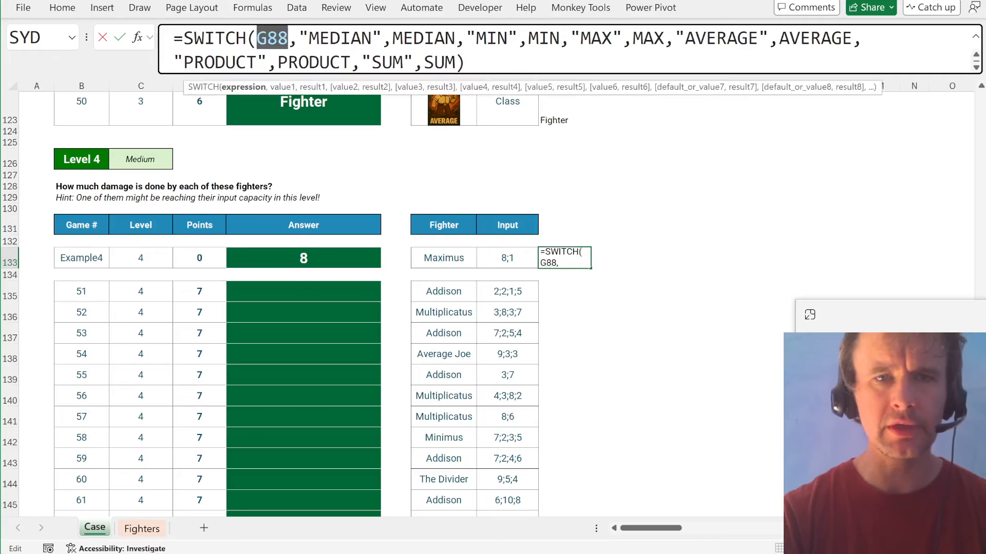
pyautogui.hotkey('ctrl', 'v')
pyautogui.press('Return')
pyautogui.press('Up')
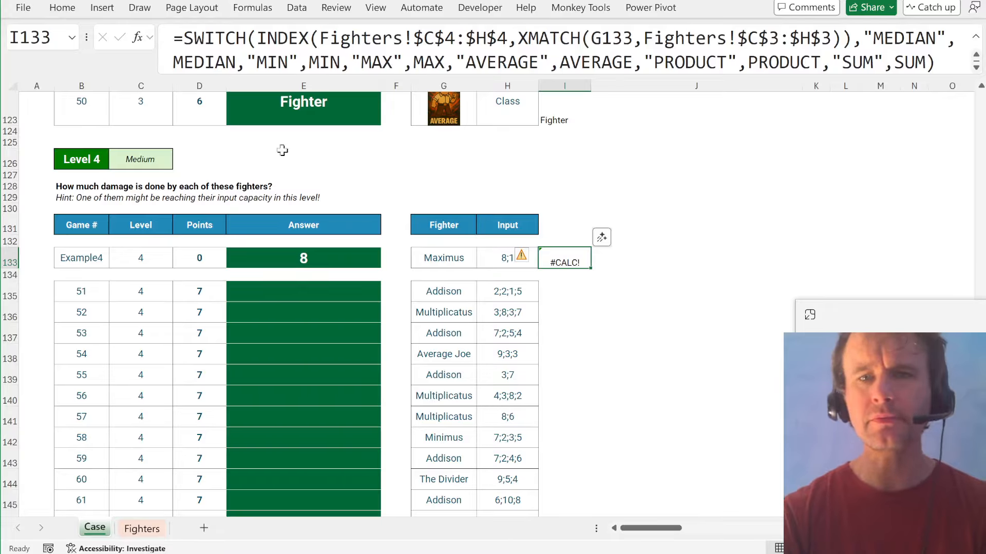
# - Start a LET around the SWITCH formula in I133, with func as its first variable name
pyautogui.click(184, 38)
pyautogui.write('let')
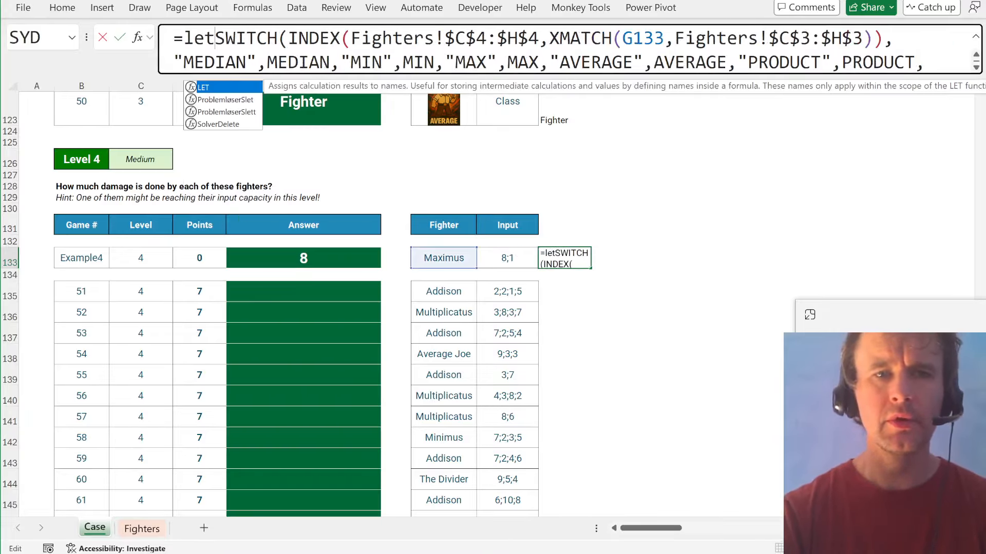
pyautogui.press('Tab')
pyautogui.write('func,')
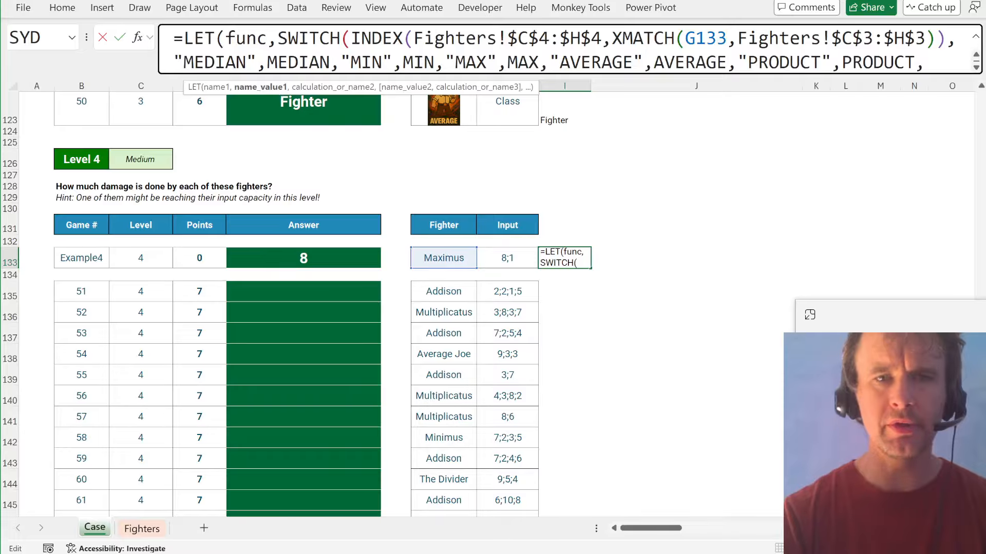
# - Rename the first LET variable as funcName and begin the SWITCH part on a new line
pyautogui.hotkey('ctrl', 'End')
pyautogui.press('Up')
pyautogui.press('Up')
pyautogui.press('Up')
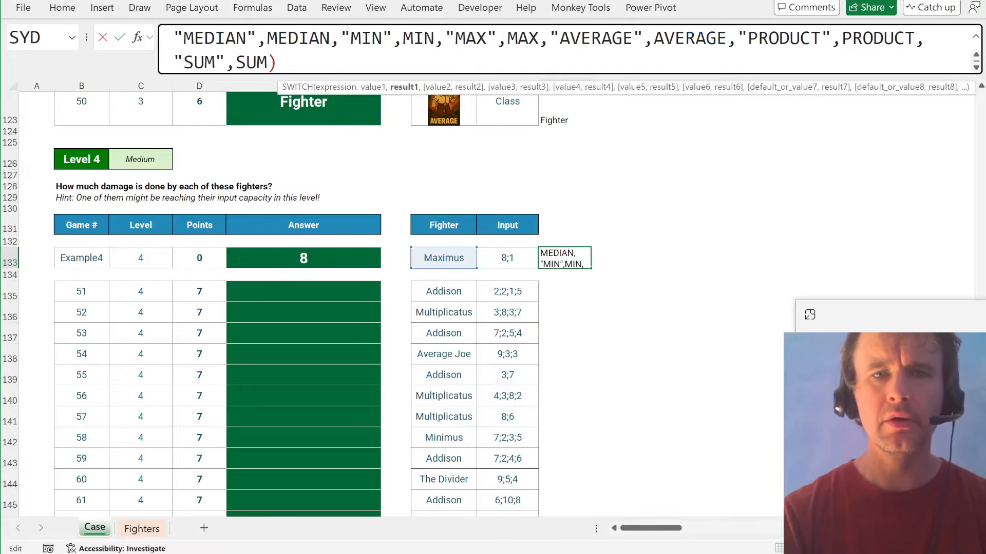
pyautogui.press('Down')
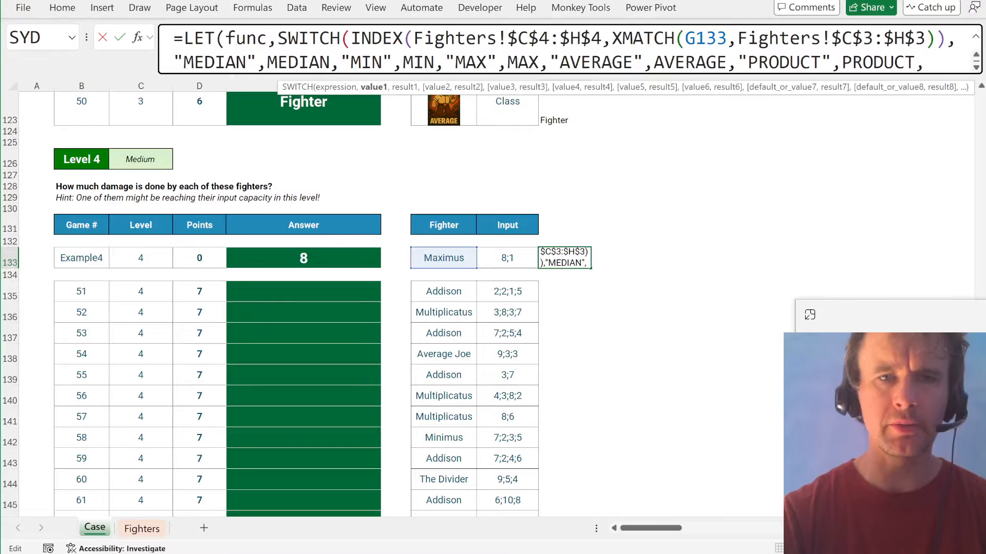
pyautogui.click(267, 38)
pyautogui.write('Name,')
pyautogui.hotkey('alt', 'Return')
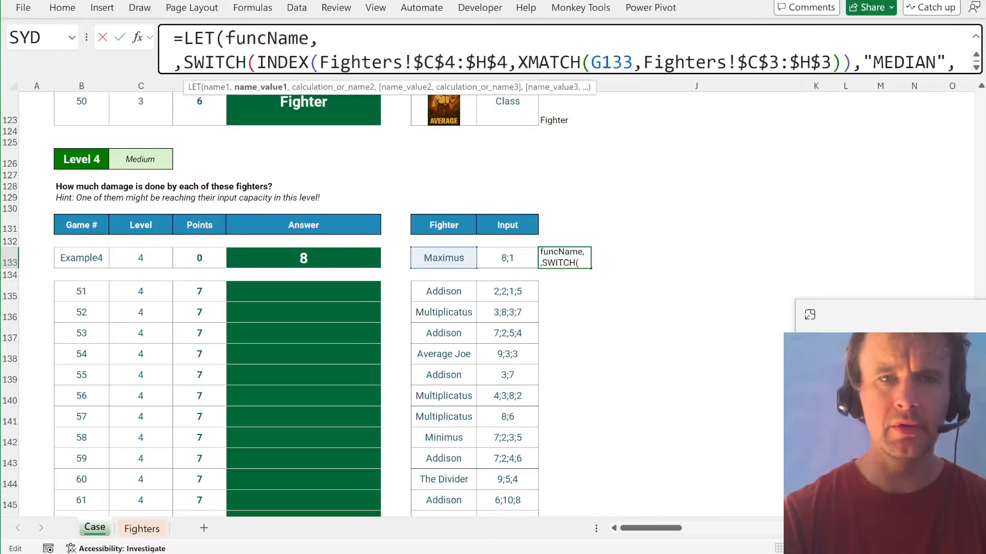
# - Move the INDEX/XMATCH lookup into the value of funcName and use funcName as the SWITCH expression
pyautogui.click(329, 61)
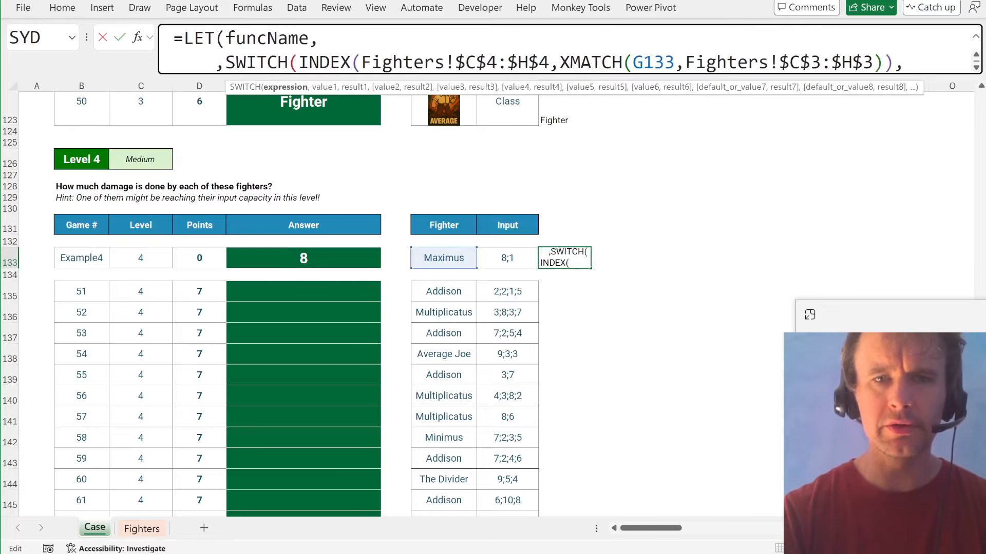
pyautogui.click(285, 87)
pyautogui.hotkey('ctrl', 'c')
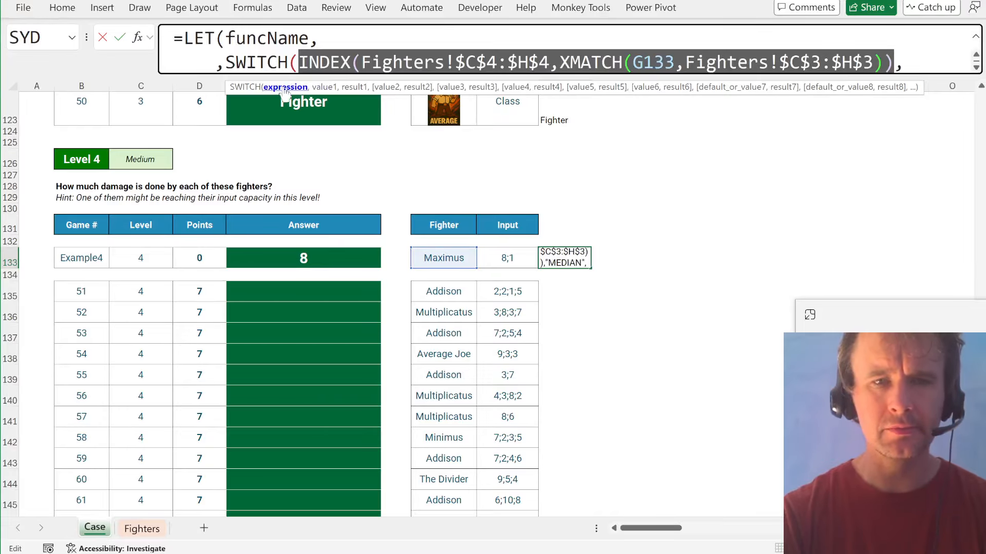
pyautogui.press('BackSpace')
pyautogui.write('funcM')
pyautogui.press('BackSpace')
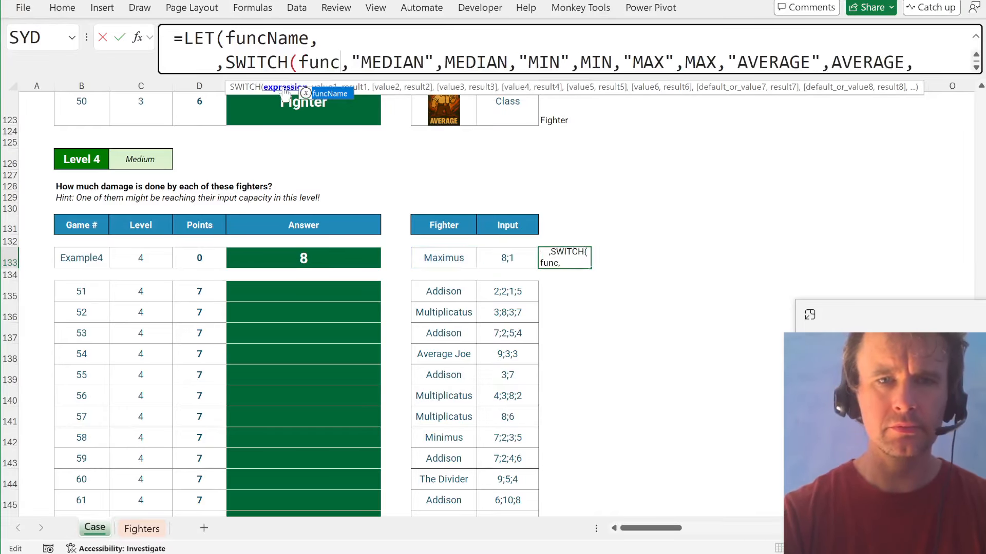
pyautogui.write('Name')
pyautogui.hotkey('ctrl', 'v')
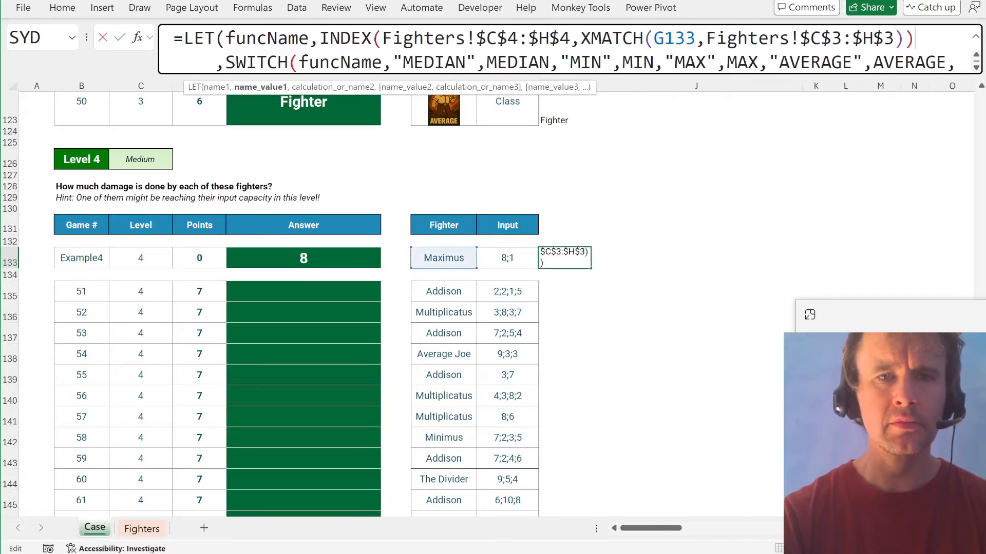
# - Remove the stray line spacing after the lookup, define the SWITCH as variable func on its own line, and add a line below it
pyautogui.press('Delete')
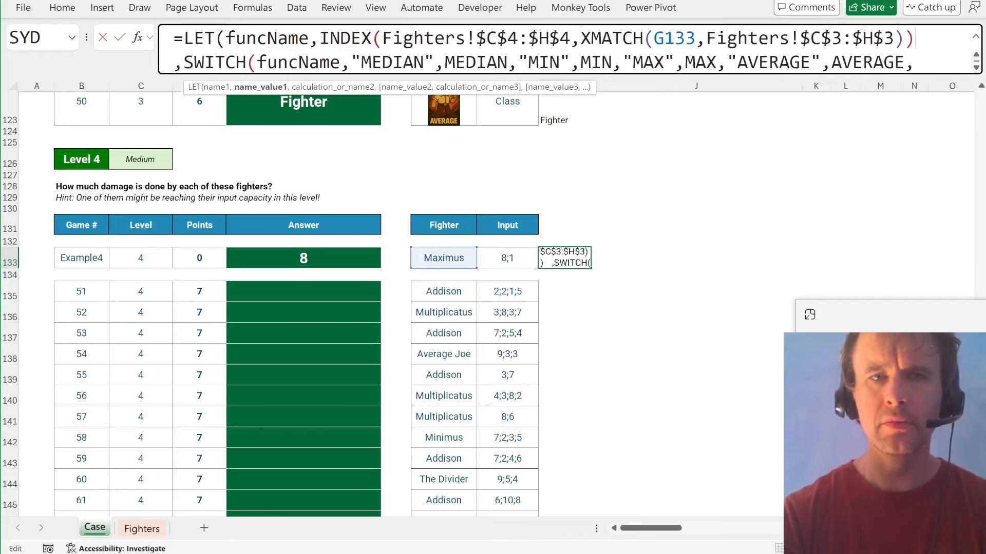
pyautogui.press('Delete')
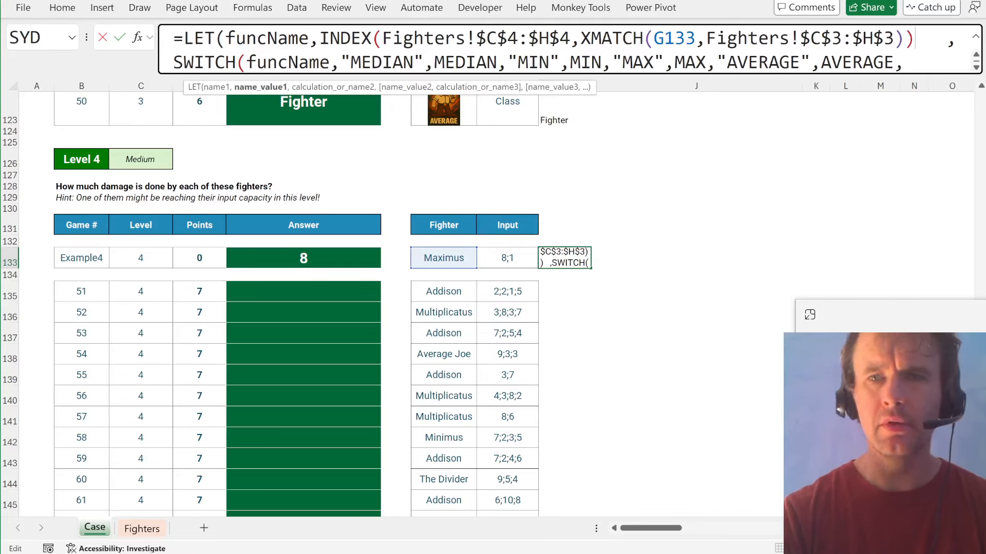
pyautogui.press('Delete')
pyautogui.press('Delete')
pyautogui.press('Delete')
pyautogui.press('Right')
pyautogui.hotkey('alt', 'Return')
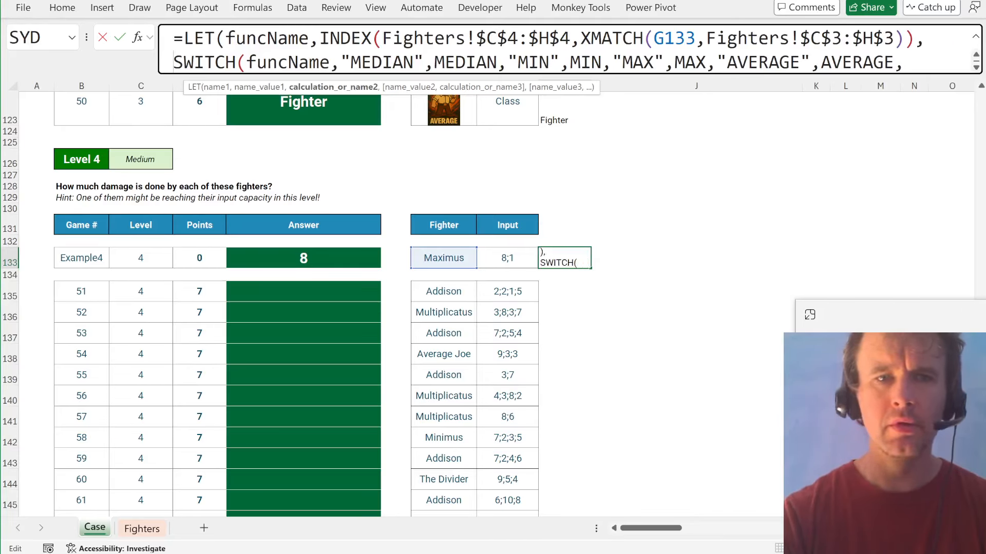
pyautogui.write('func,')
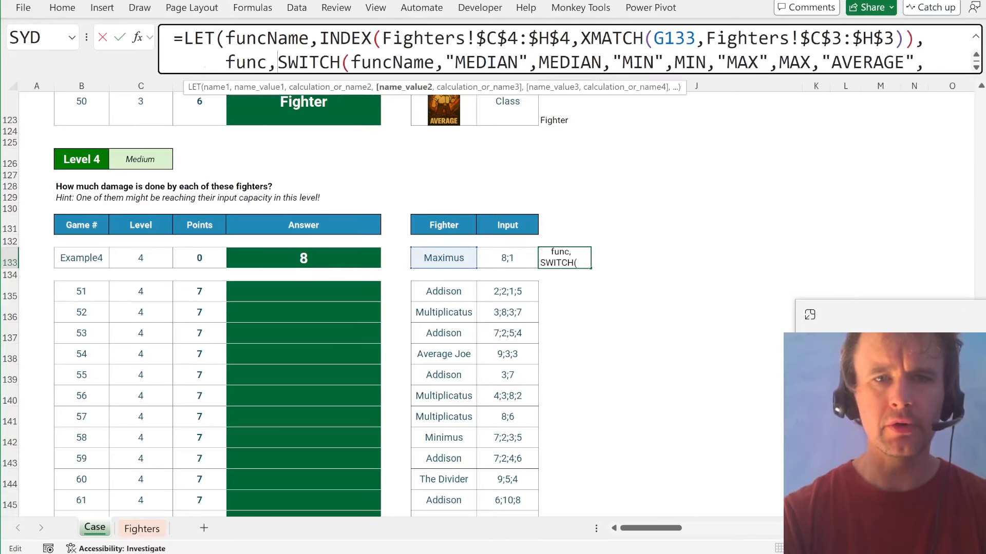
pyautogui.press('Down')
pyautogui.press('End')
pyautogui.write(',')
pyautogui.hotkey('alt', 'Return')
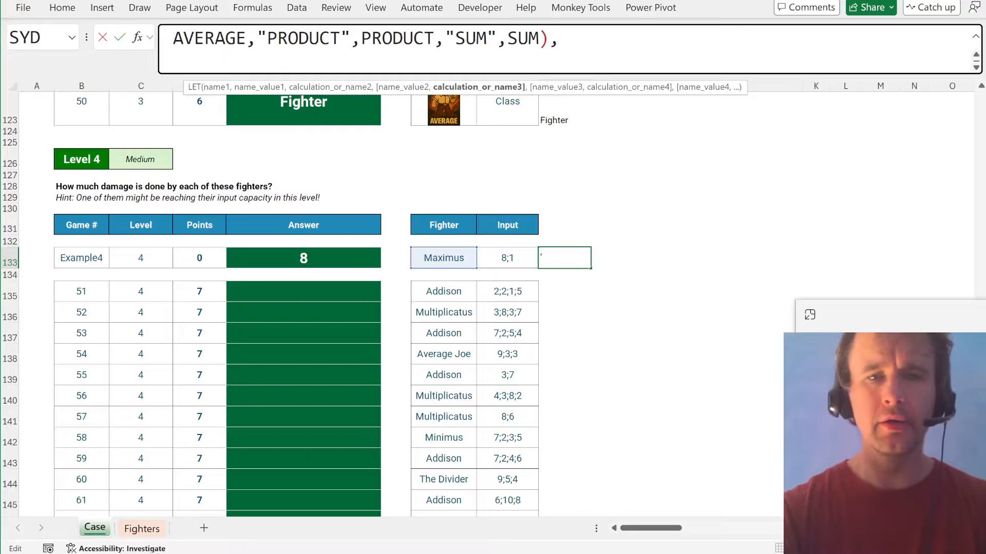
# - Add the variable maxIn with an XLOOKUP of G133 in the absolute Name row, Fighters!$C$3:$H$3
pyautogui.write('maxIn,XLOOKUP(')
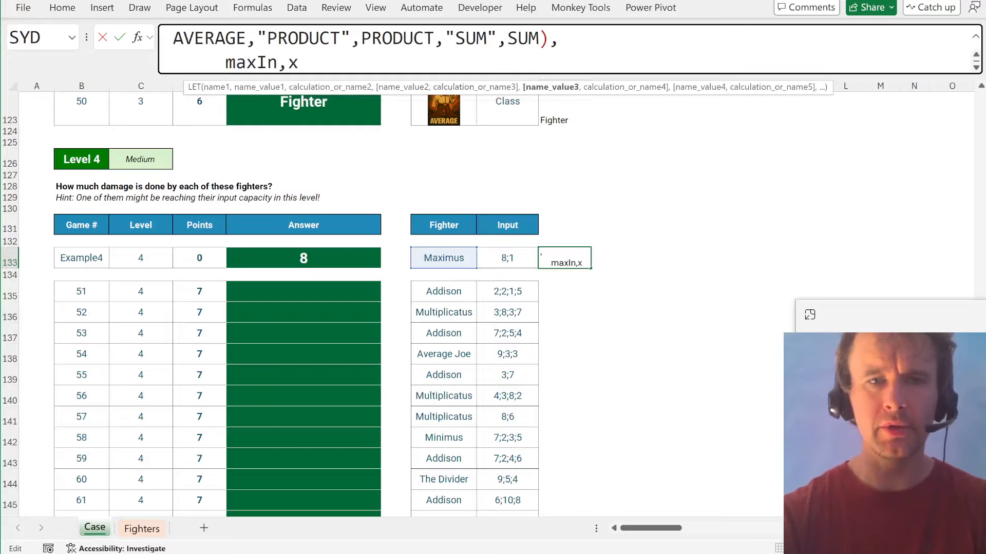
pyautogui.click(445, 259)
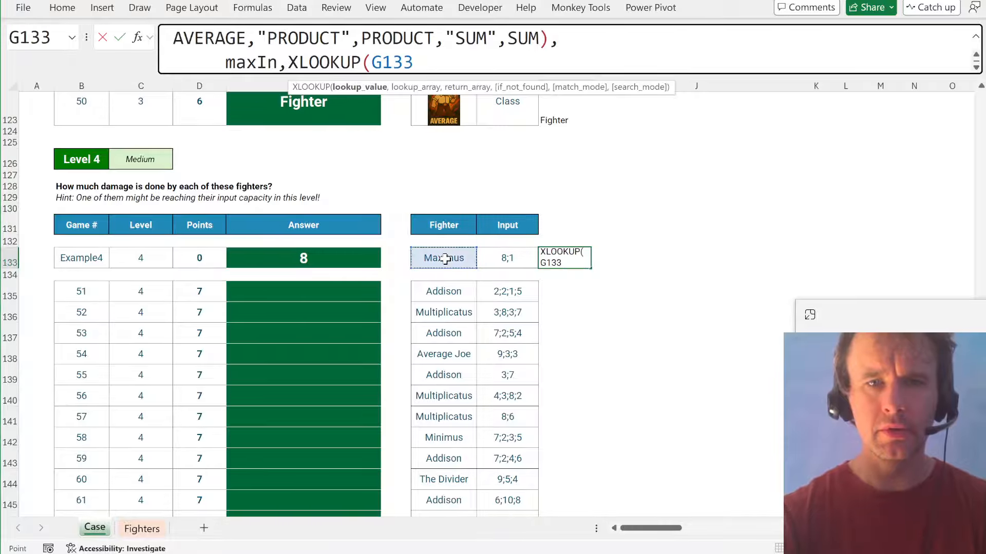
pyautogui.write(',')
pyautogui.hotkey('ctrl', 'pagedown')
pyautogui.click(226, 281)
pyautogui.hotkey('ctrl', 'shift', 'Right')
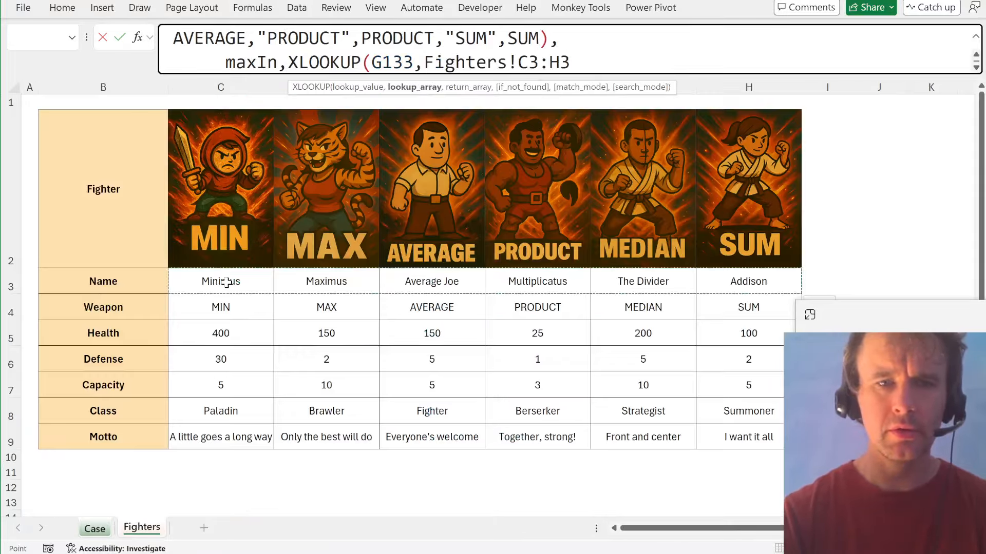
pyautogui.press('F4')
pyautogui.write(',')
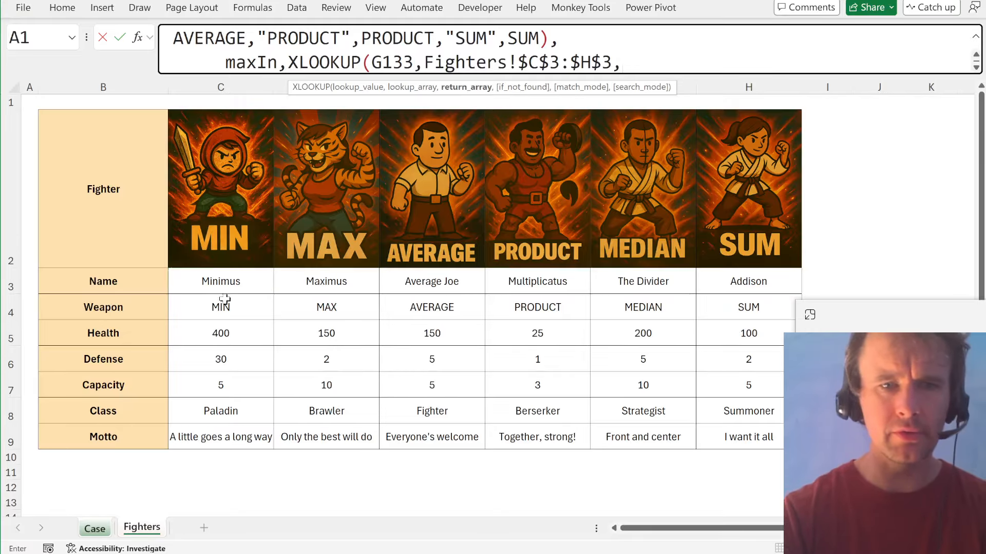
# - Set the maxIn XLOOKUP's return array to the Capacity row, Fighters!$C$7:$H$7, close it, and start a new line
pyautogui.click(232, 385)
pyautogui.hotkey('ctrl', 'shift', 'Right')
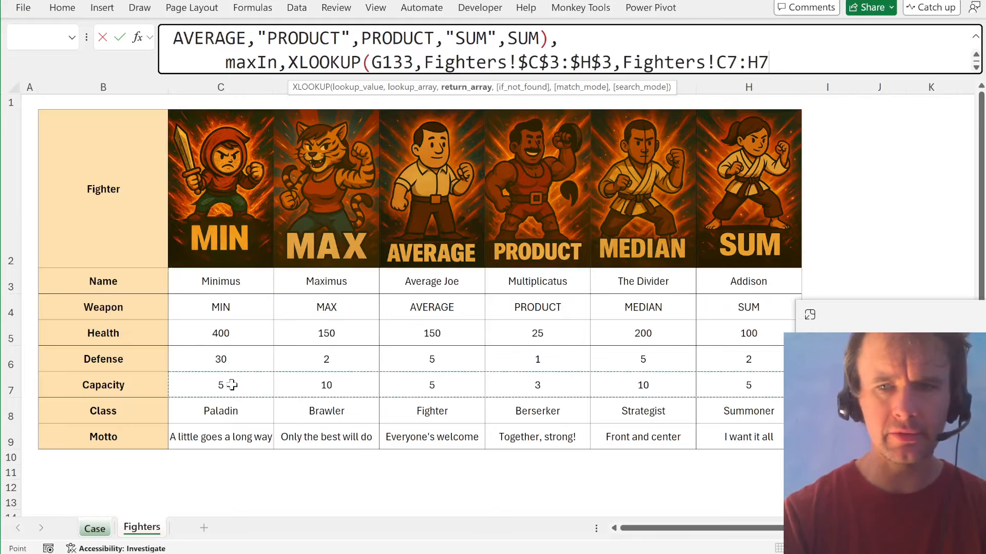
pyautogui.press('F4')
pyautogui.write(')')
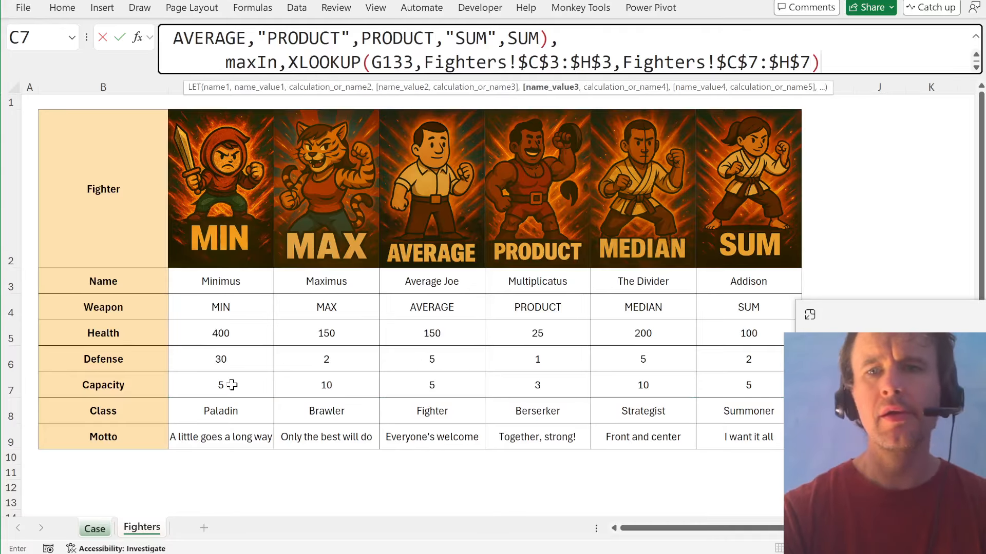
pyautogui.write(',')
pyautogui.hotkey('alt', 'Return')
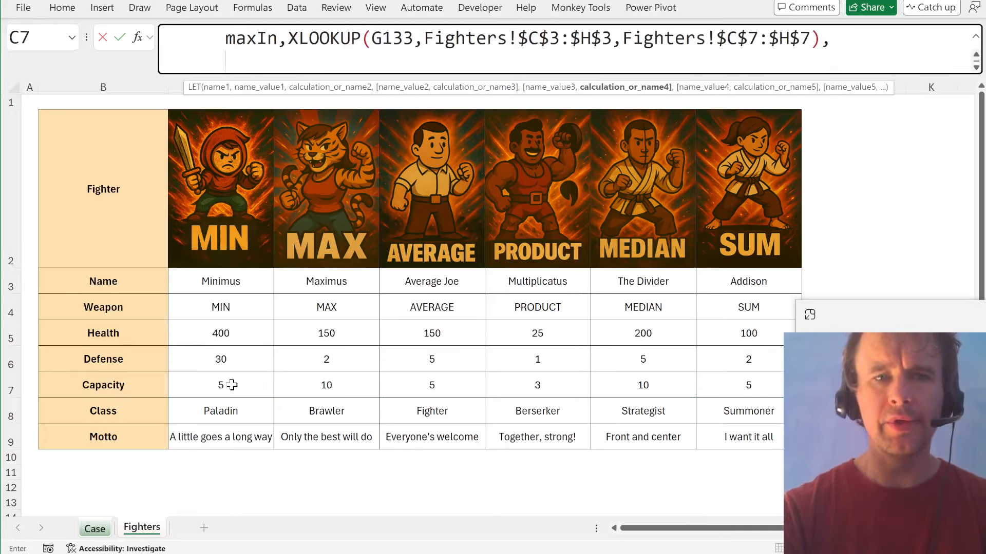
# - Add the variable in to the LET formula, beginning its value with nested TAKE, SORT and numeric --TEXTSPLIT functions
pyautogui.write('in,')
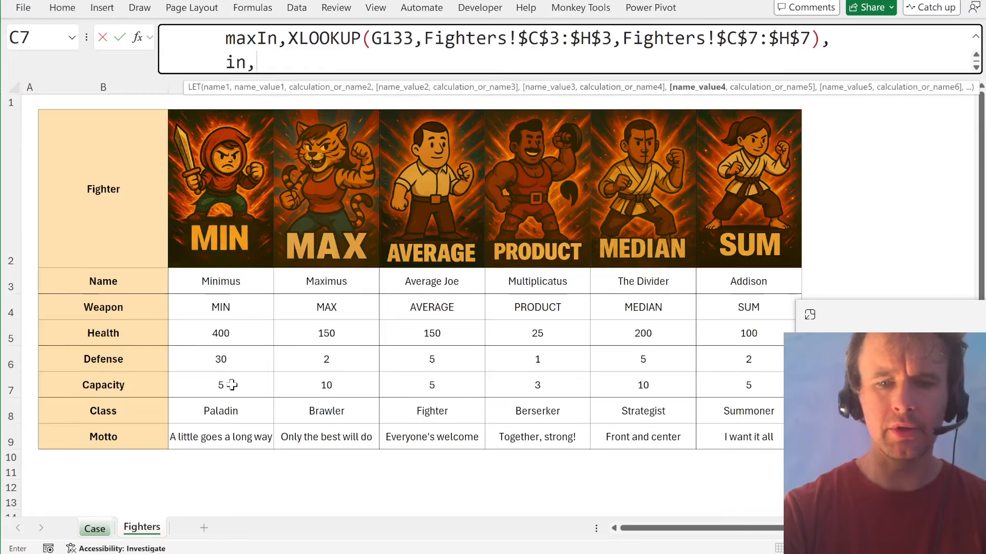
pyautogui.write('tak')
pyautogui.press('Tab')
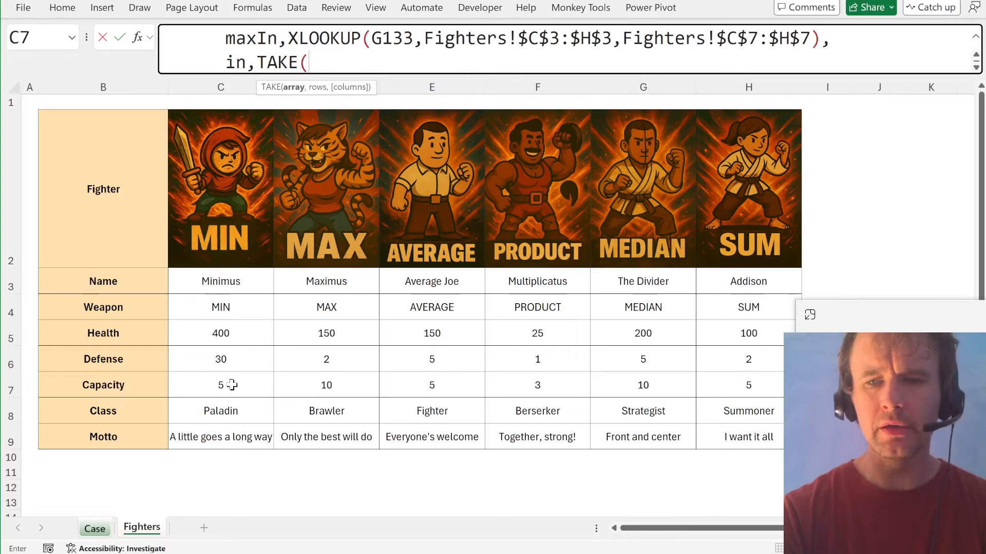
pyautogui.write('so')
pyautogui.press('Tab')
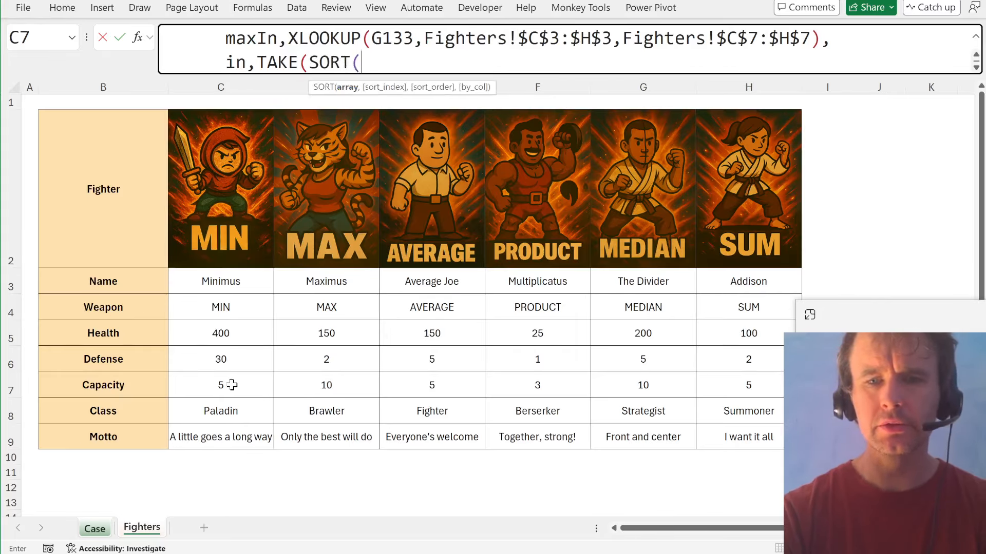
pyautogui.write('--texts')
pyautogui.press('Tab')
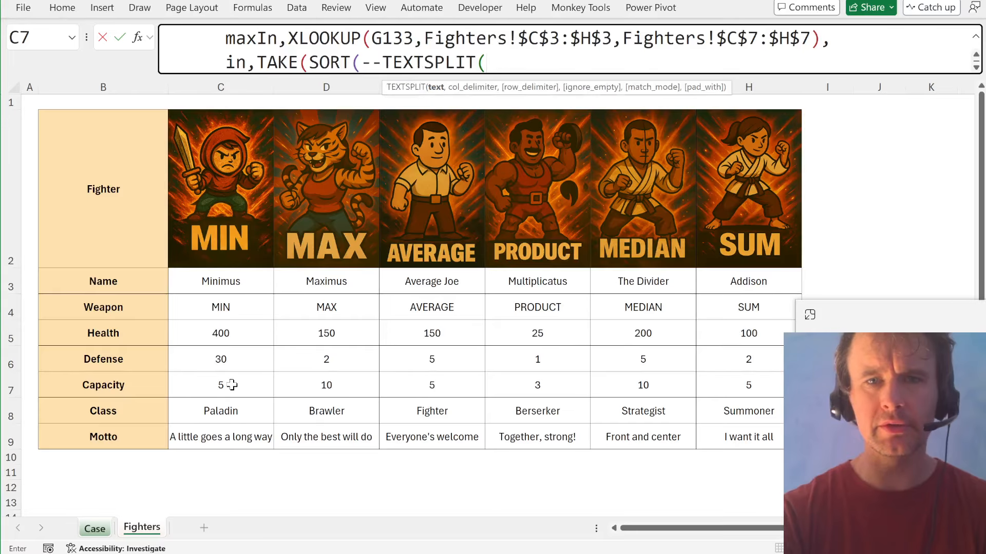
# - Split Case cell H133 at ";" in the TEXTSPLIT and set the SORT order to -1 for descending
pyautogui.hotkey('ctrl', 'pageup')
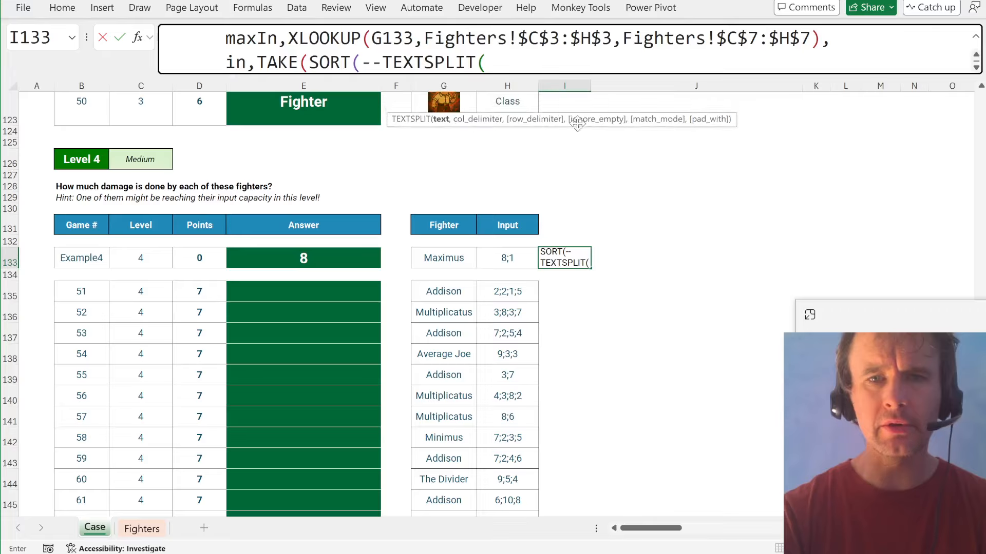
pyautogui.write('H13')
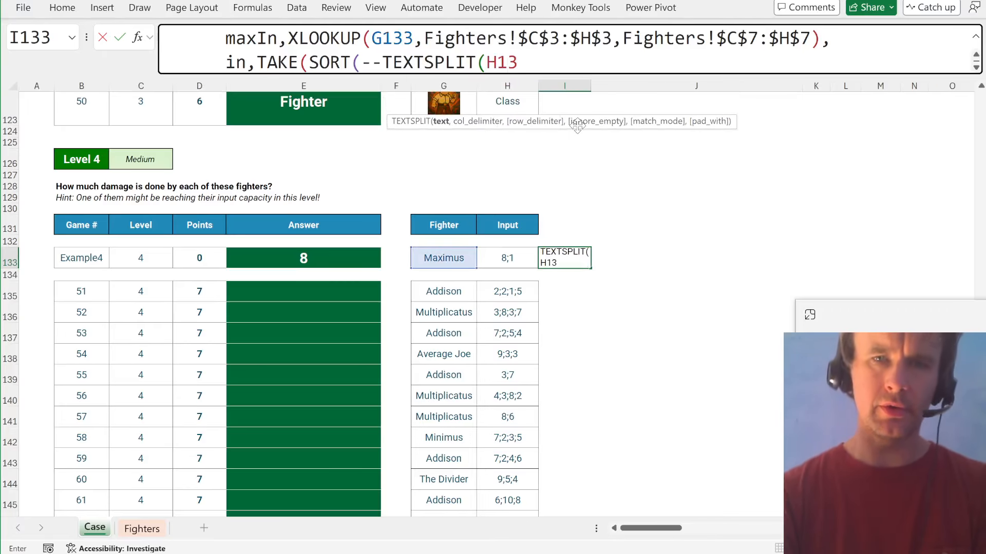
pyautogui.write('3,";")')
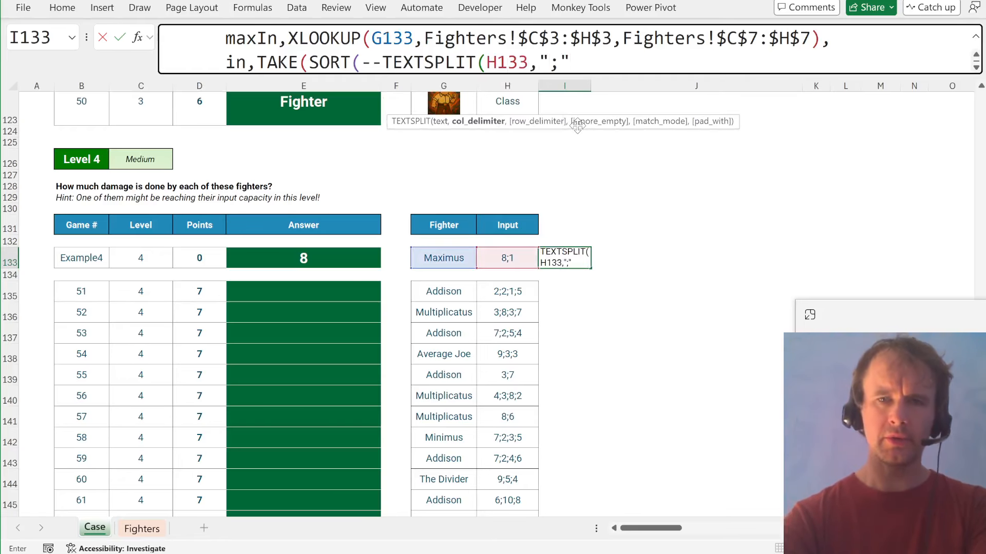
pyautogui.write(',')
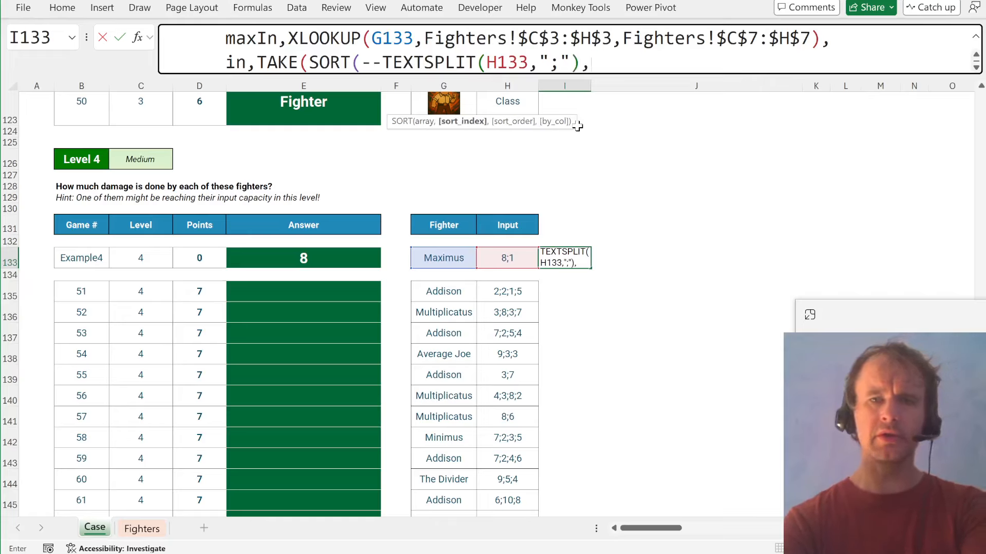
pyautogui.write(',-1')
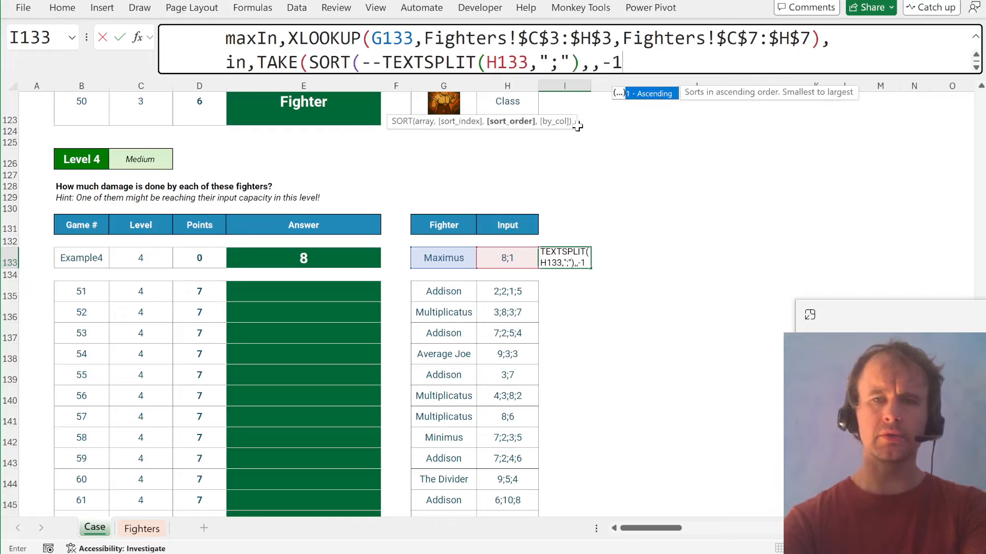
pyautogui.write('),')
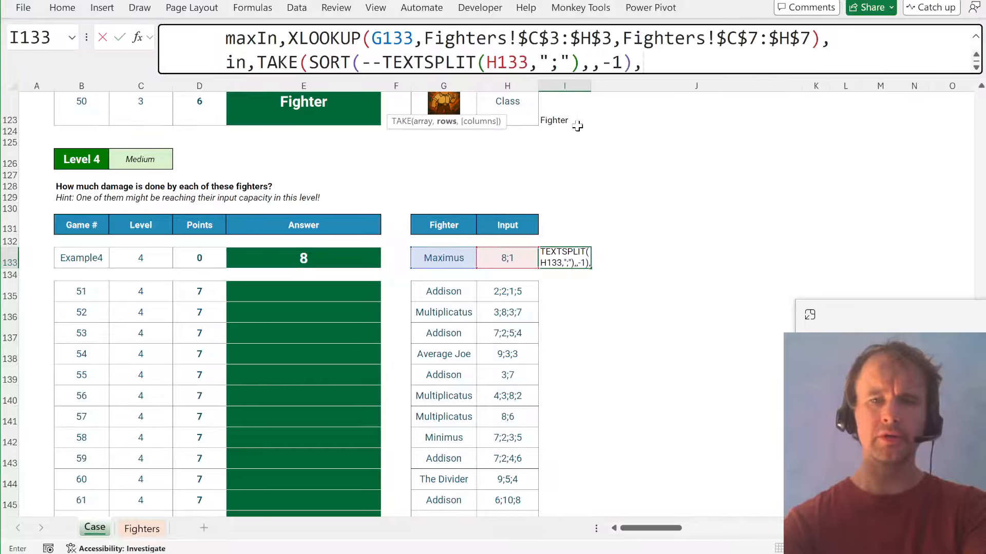
# - Use maxIn as the TAKE row count, close the in definition, and start a new line
pyautogui.write('max')
pyautogui.press('Tab')
pyautogui.press('BackSpace')
pyautogui.press('BackSpace')
pyautogui.press('BackSpace')
pyautogui.press('BackSpace')
pyautogui.press('BackSpace')
pyautogui.press('BackSpace')
pyautogui.press('BackSpace')
pyautogui.write('maxIn')
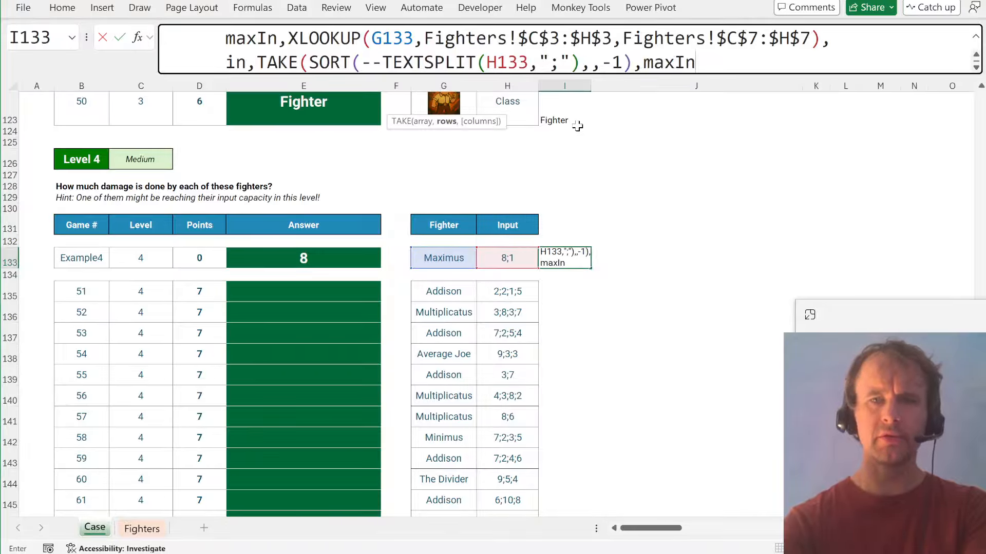
pyautogui.write('),')
pyautogui.hotkey('alt', 'Return')
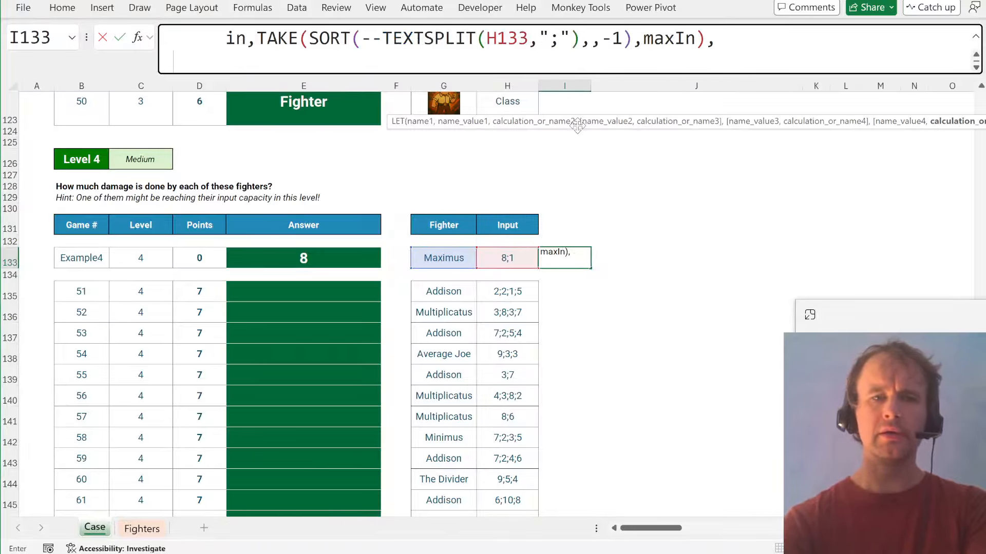
# - Return func(in) as the LET result and commit the formula in I133
pyautogui.write('fuyb')
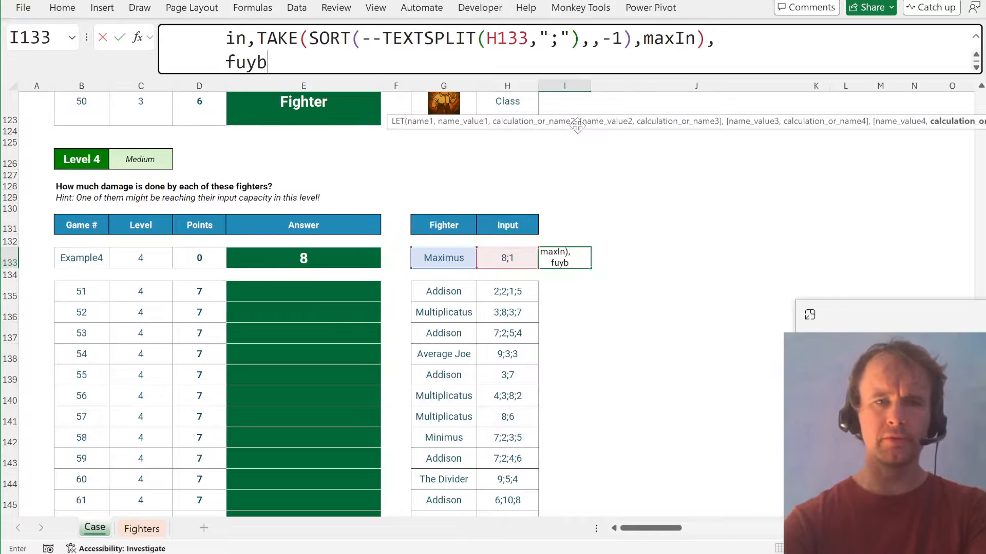
pyautogui.press('BackSpace')
pyautogui.press('BackSpace')
pyautogui.write('nc(in)')
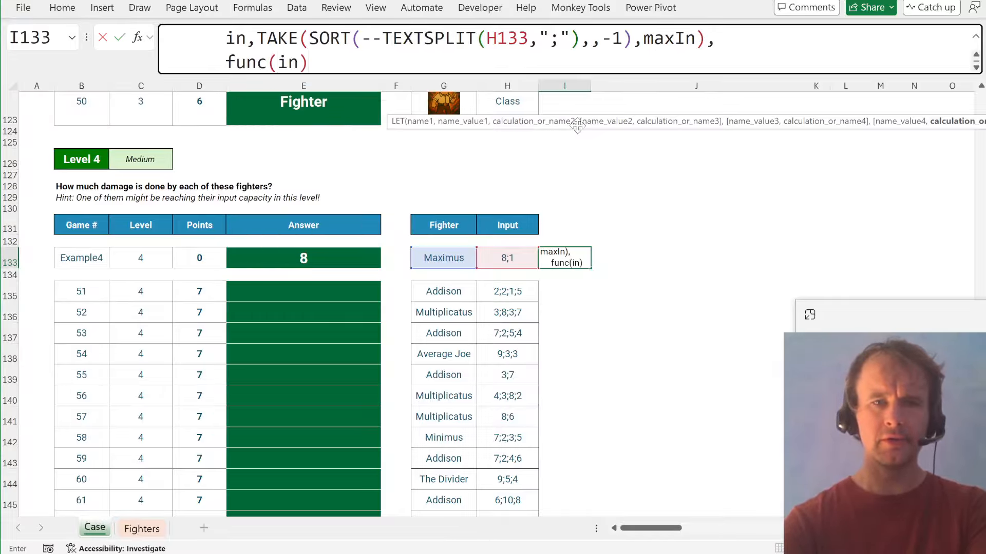
pyautogui.write(',')
pyautogui.press('Return')
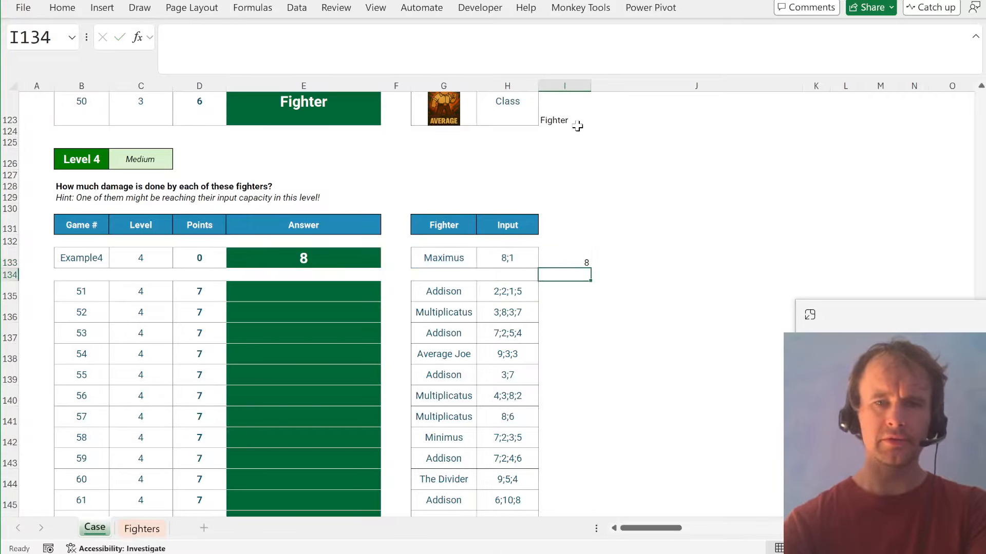
# - Wrap the final func(in) of the I133 formula in ROUND with 0 decimals and commit it
pyautogui.press('Up')
pyautogui.click(277, 62)
pyautogui.hotkey('ctrl', 'End')
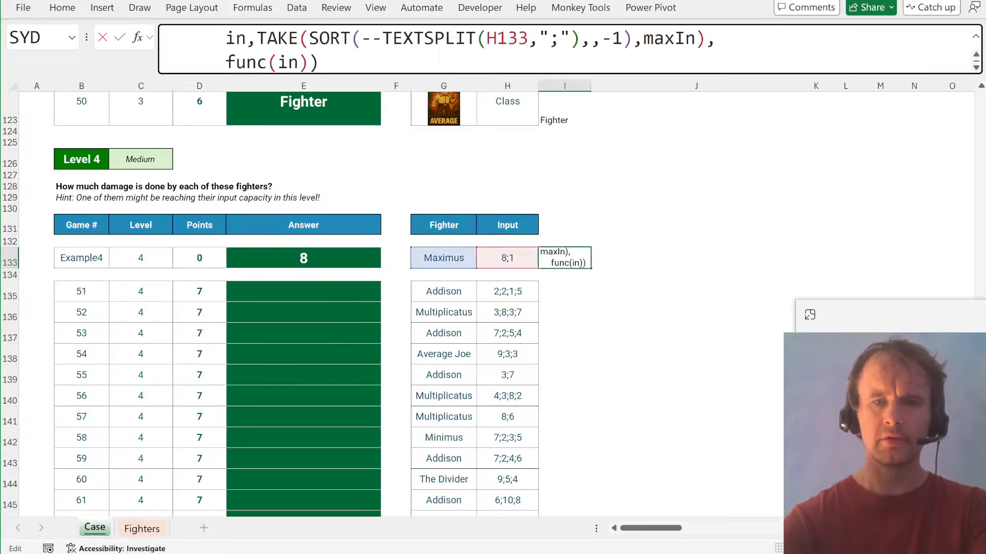
pyautogui.press('Home')
pyautogui.write('round')
pyautogui.press('Tab')
pyautogui.press('End')
pyautogui.press('Left')
pyautogui.write(',0')
pyautogui.press('Return')
# - Copy the I133 formula into the Level 4 answer cells E133 and E135, keeping their formatting
pyautogui.press('Up')
pyautogui.hotkey('ctrl', 'c')
pyautogui.press('Left')
pyautogui.press('Left')
pyautogui.press('Left')
pyautogui.press('Left')
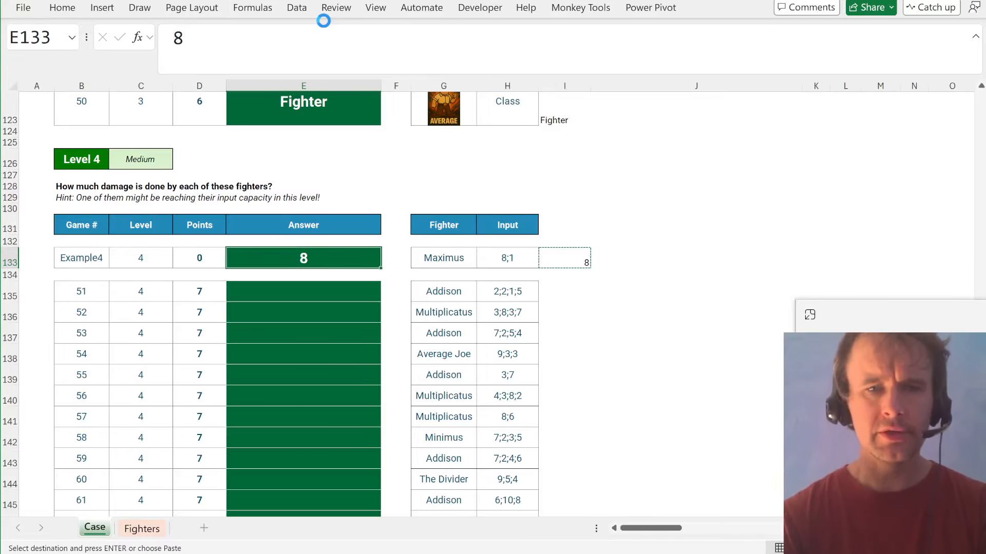
pyautogui.hotkey('ctrl', 'v')
pyautogui.press('Down')
pyautogui.press('Down')
pyautogui.hotkey('ctrl', 'v')
# - Paste the copied formula into the remaining Level 4 answers down to E154
pyautogui.press('Left')
pyautogui.hotkey('ctrl', 'Down')
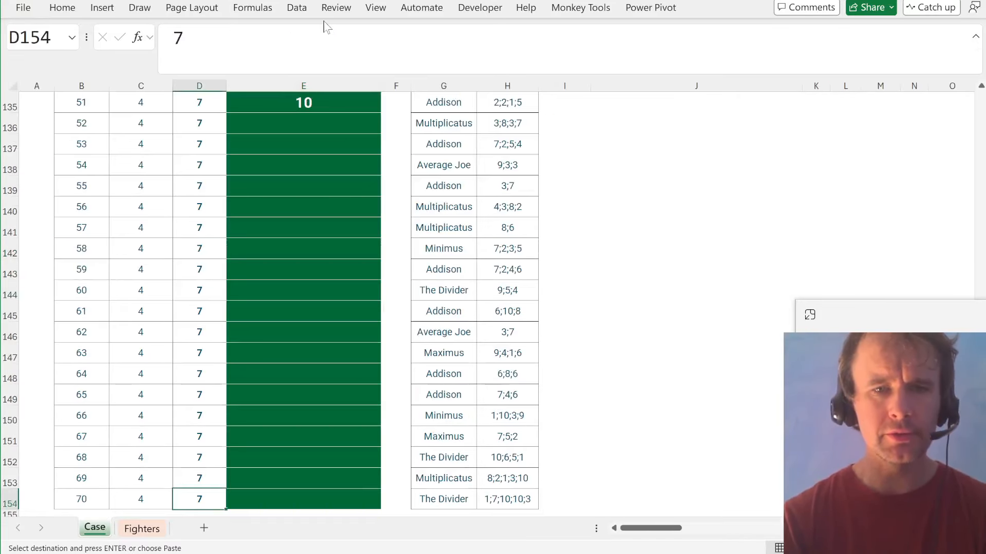
pyautogui.press('Right')
pyautogui.hotkey('ctrl', 'shift', 'Up')
pyautogui.hotkey('ctrl', 'v')
# - Copy the complete formula text from E154 for reuse in Level 5, leaving the cell unchanged
pyautogui.press('Home')
pyautogui.press('pagedown')
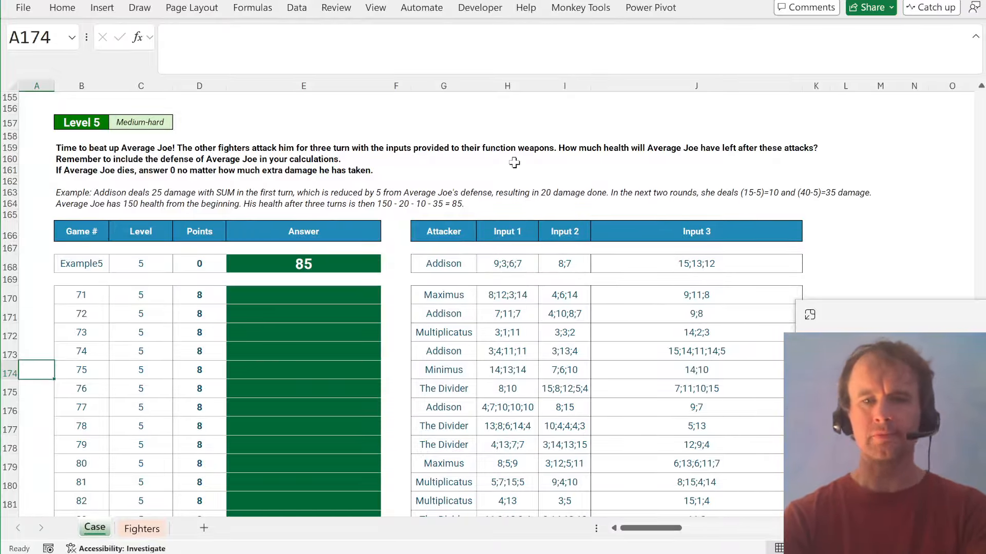
pyautogui.scroll(3, 447, 227)
pyautogui.click(329, 274)
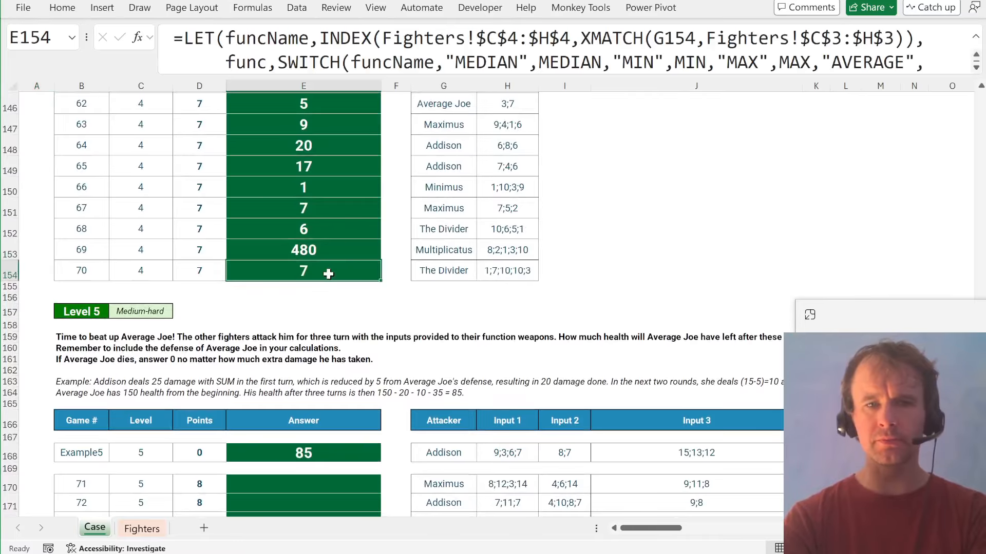
pyautogui.click(310, 62)
pyautogui.hotkey('ctrl', 'a')
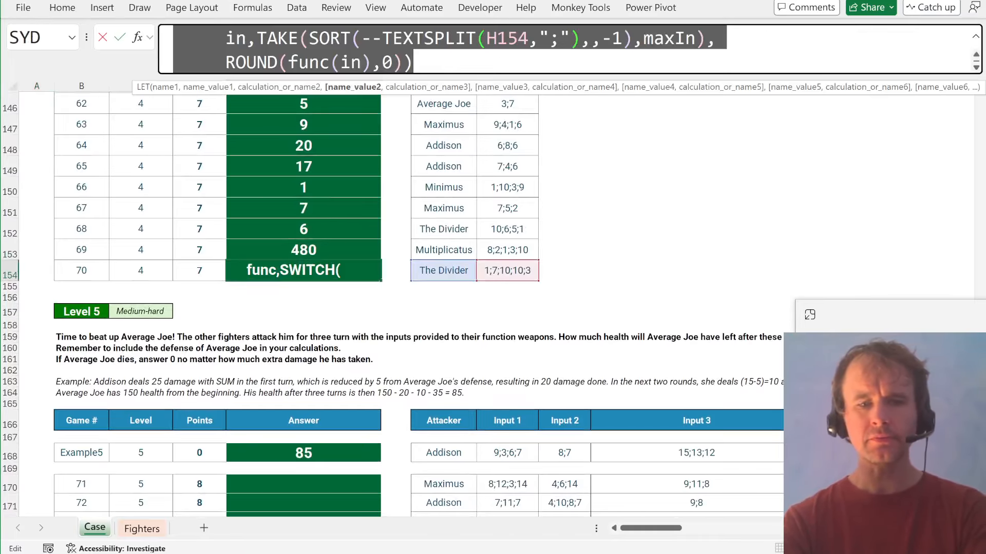
pyautogui.press('Escape')
pyautogui.scroll(-5, 616, 231)
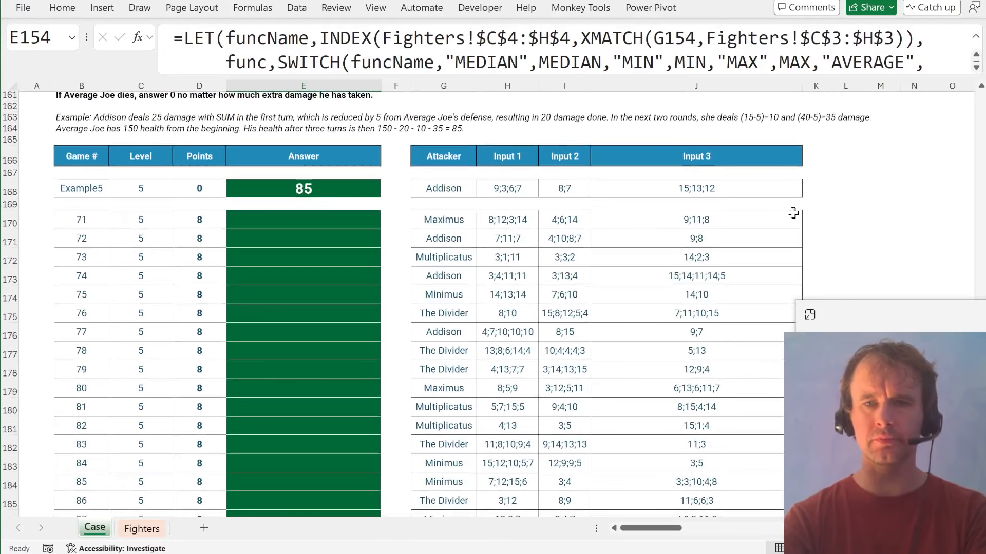
# - Enlarge the formula bar and paste the copied LET formula text into K168, beside the Level 5 example
pyautogui.click(819, 188)
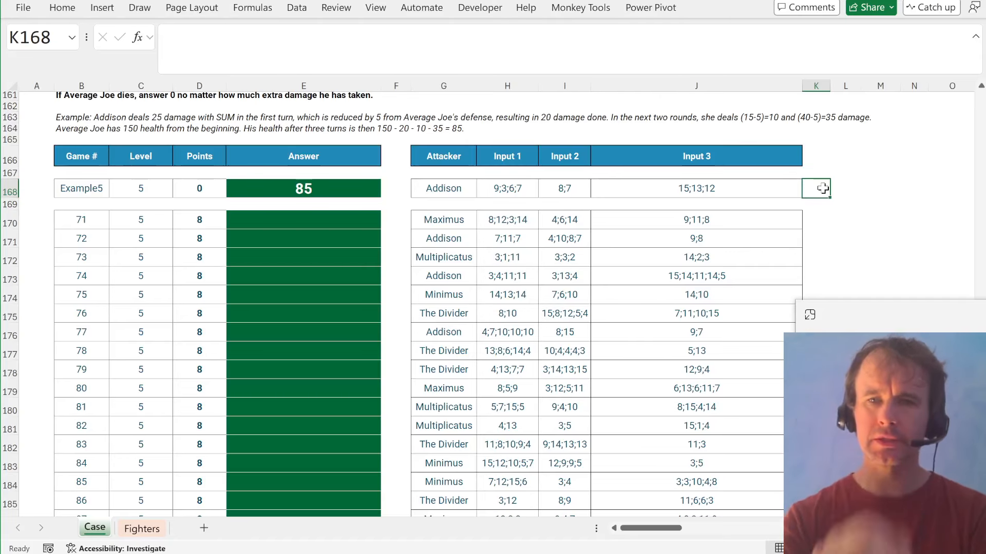
pyautogui.moveTo(584, 75); pyautogui.dragTo(585, 125)
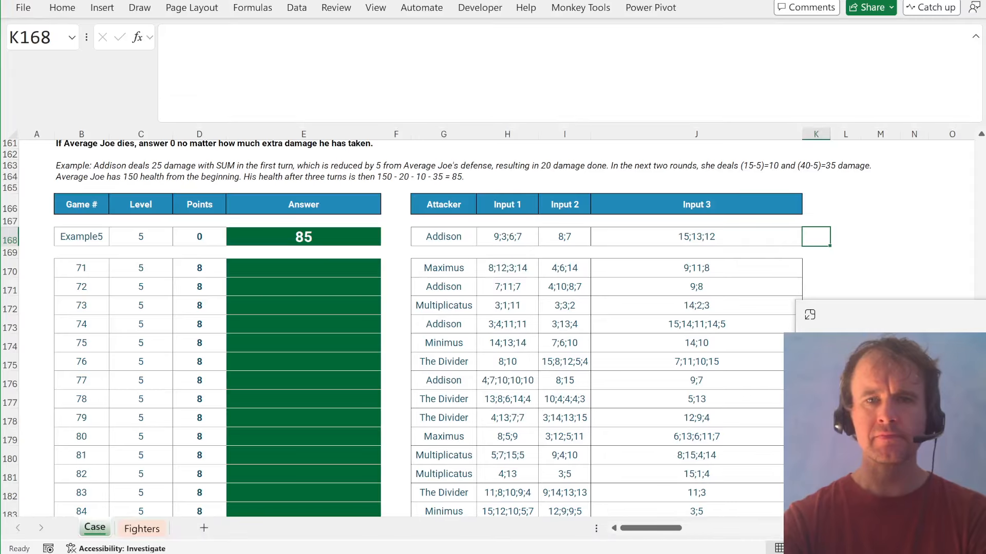
pyautogui.click(565, 64)
pyautogui.hotkey('ctrl', 'v')
pyautogui.hotkey('ctrl', 'Home')
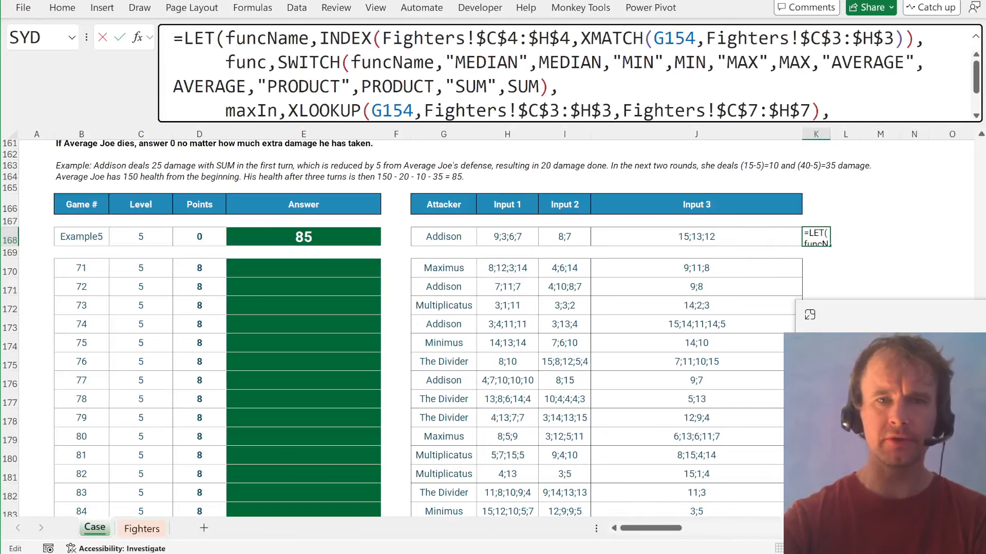
# - Change the G154 references in the XMATCH and the maxIn XLOOKUP to the attacker cell G168
pyautogui.doubleClick(674, 39)
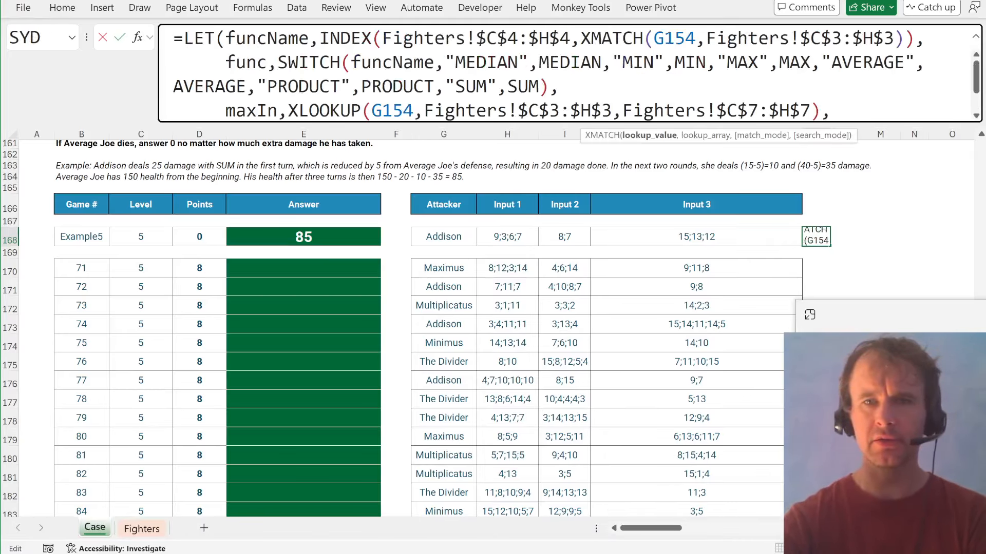
pyautogui.click(442, 238)
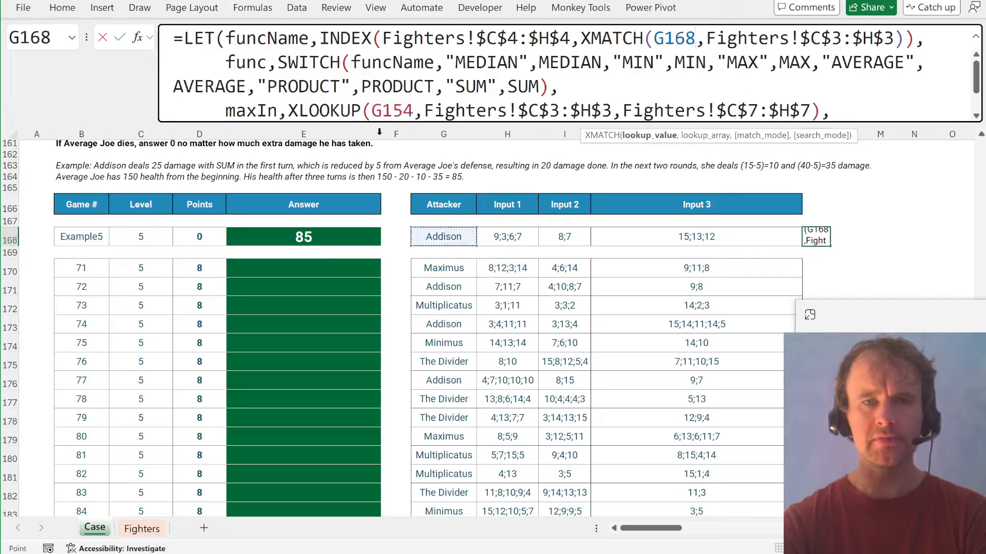
pyautogui.doubleClick(392, 111)
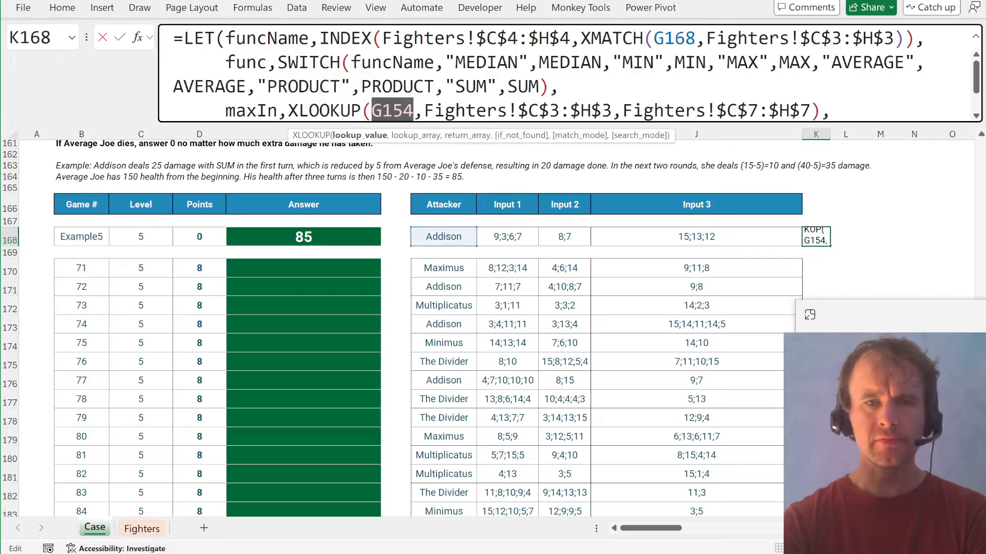
pyautogui.click(444, 237)
pyautogui.click(476, 111)
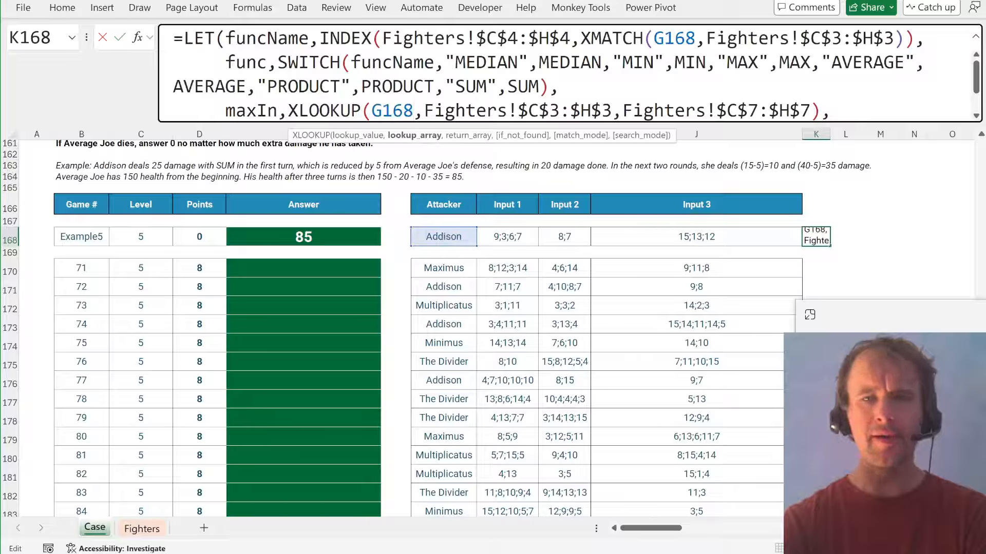
# - Replace the in definition and the ROUND result of the K168 formula with a new variable named dam
pyautogui.press('Down')
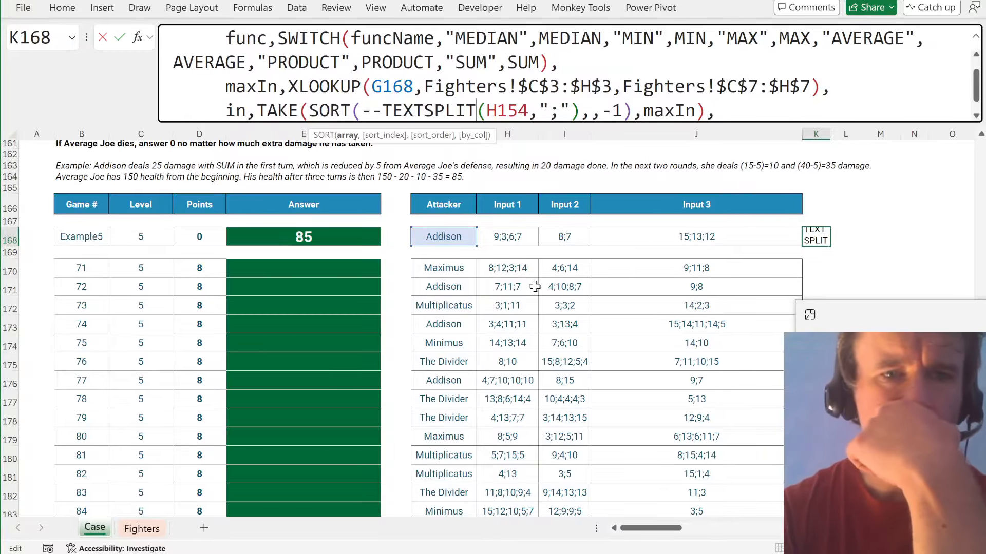
pyautogui.scroll(-3, 535, 287)
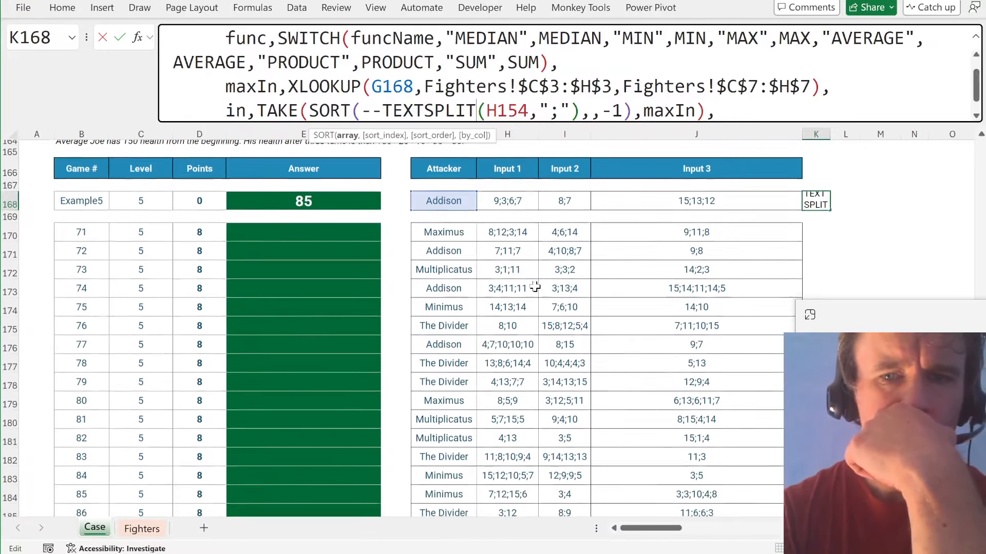
pyautogui.scroll(1, 535, 286)
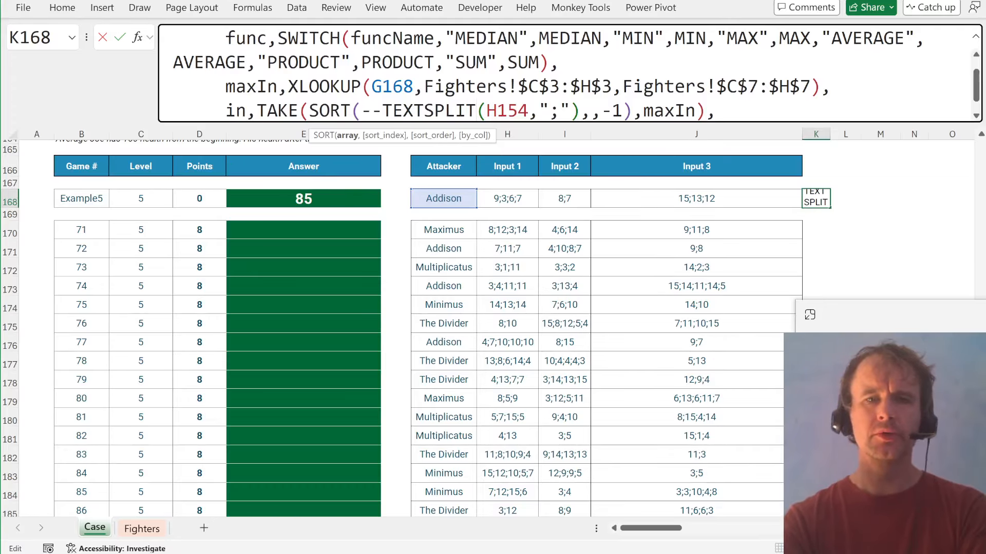
pyautogui.click(226, 111)
pyautogui.hotkey('shift', 'Down')
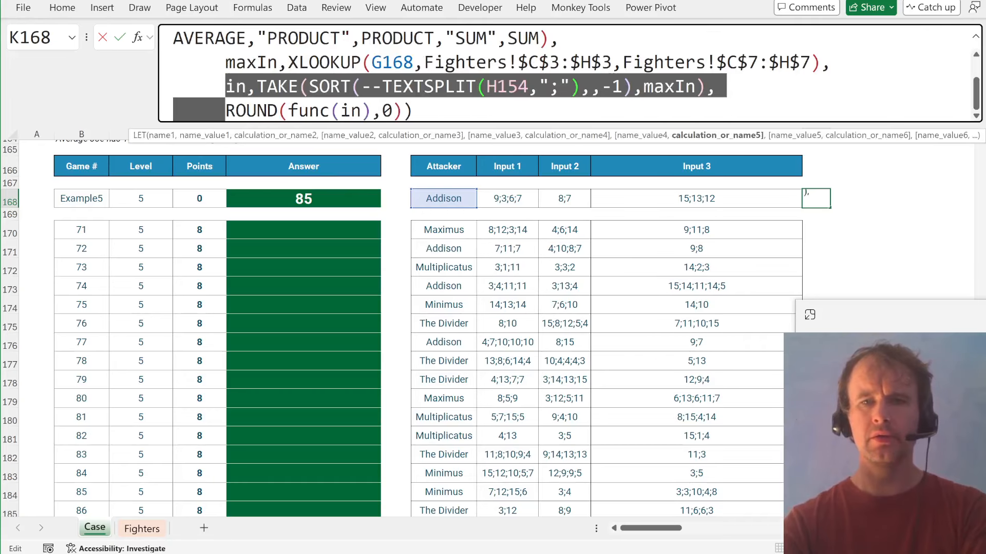
pyautogui.hotkey('shift', 'Down')
pyautogui.hotkey('shift', 'Left')
pyautogui.hotkey('shift', 'Left')
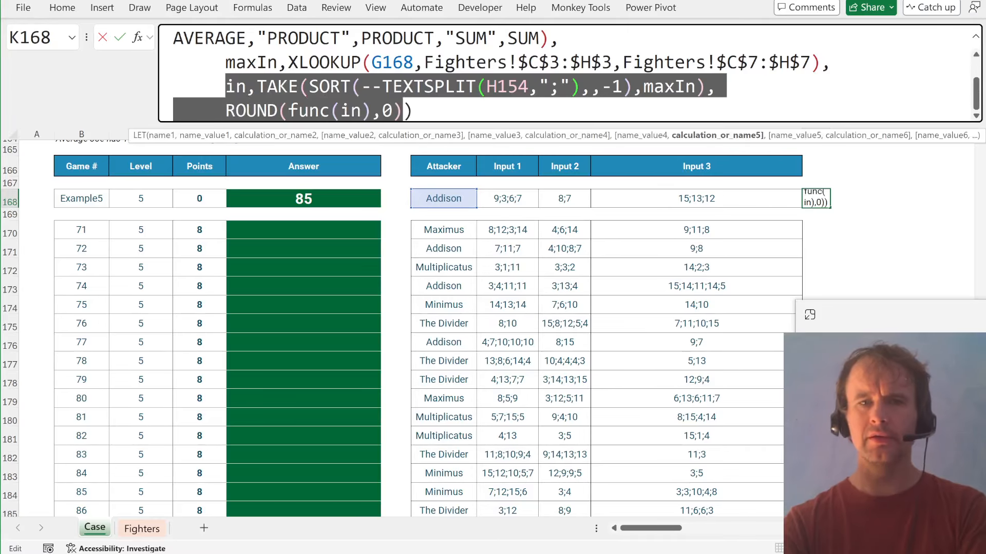
pyautogui.press('Delete')
pyautogui.write('dam,')
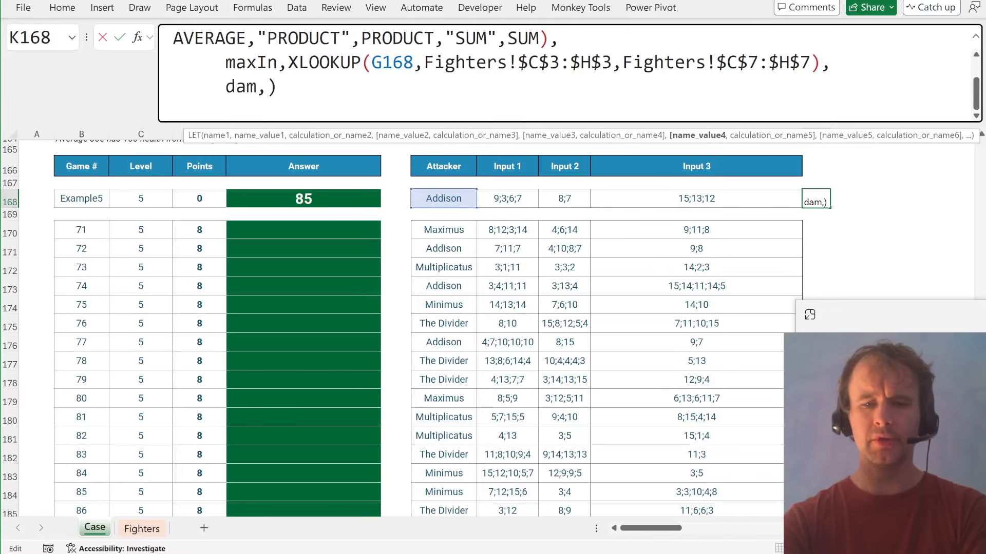
# - Define dam as a MAP over H168:J168 with a LAMBDA that takes the parameter in
pyautogui.write('map')
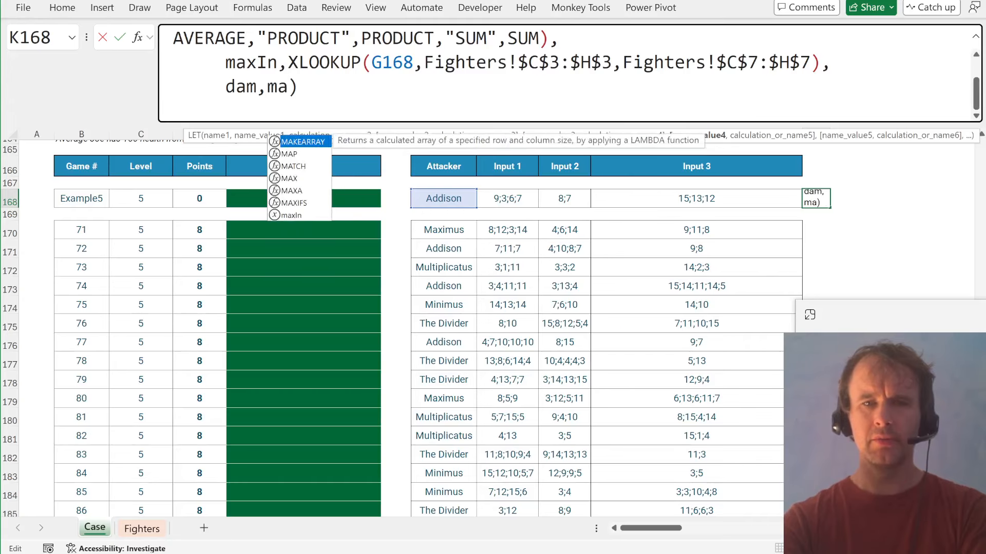
pyautogui.press('Tab')
pyautogui.click(519, 204)
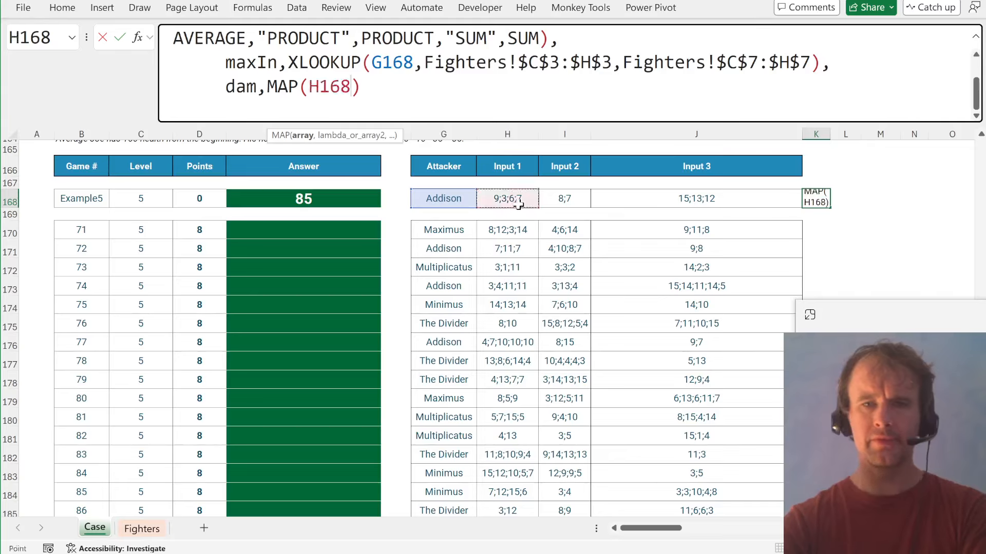
pyautogui.hotkey('shift', 'Right')
pyautogui.hotkey('shift', 'Right')
pyautogui.write(',lam')
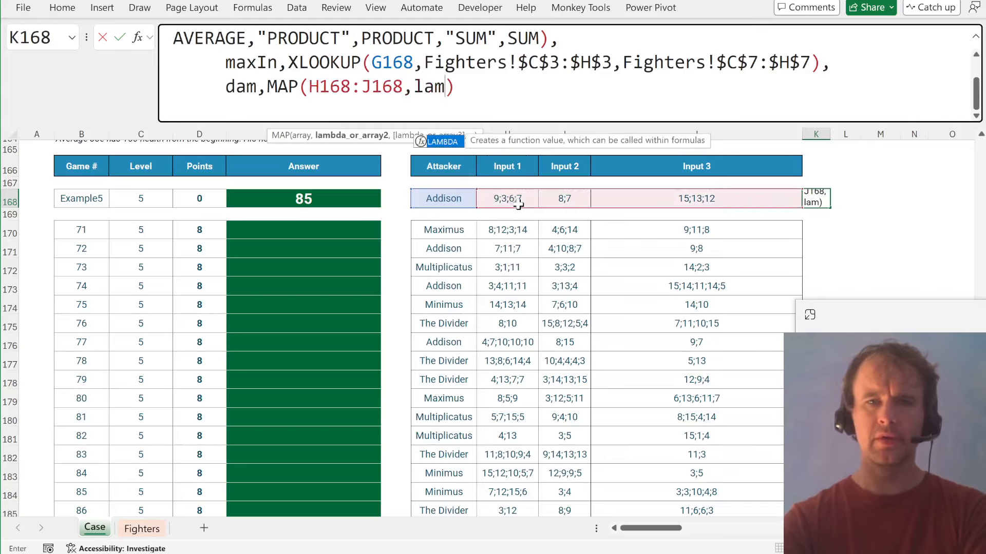
pyautogui.press('Tab')
pyautogui.write('in,')
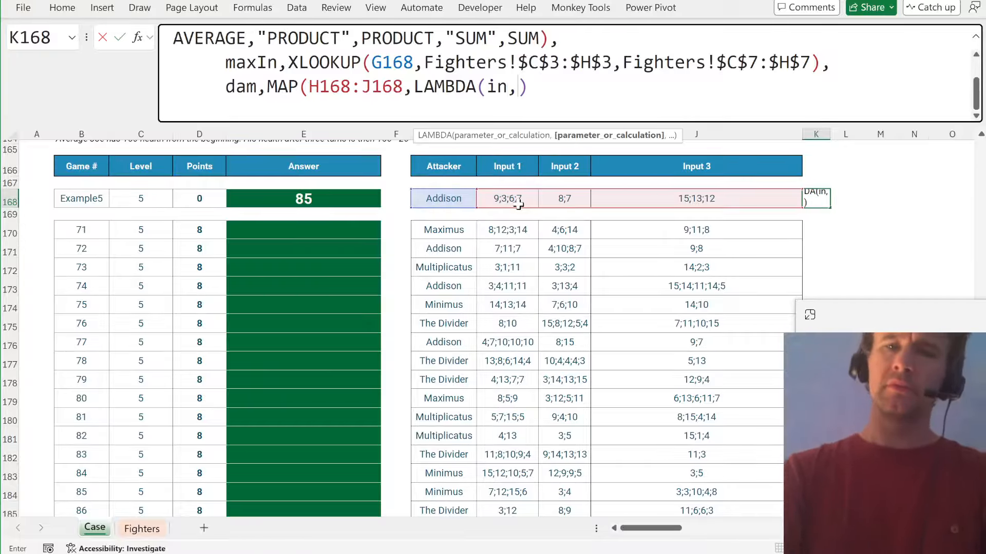
pyautogui.write('))')
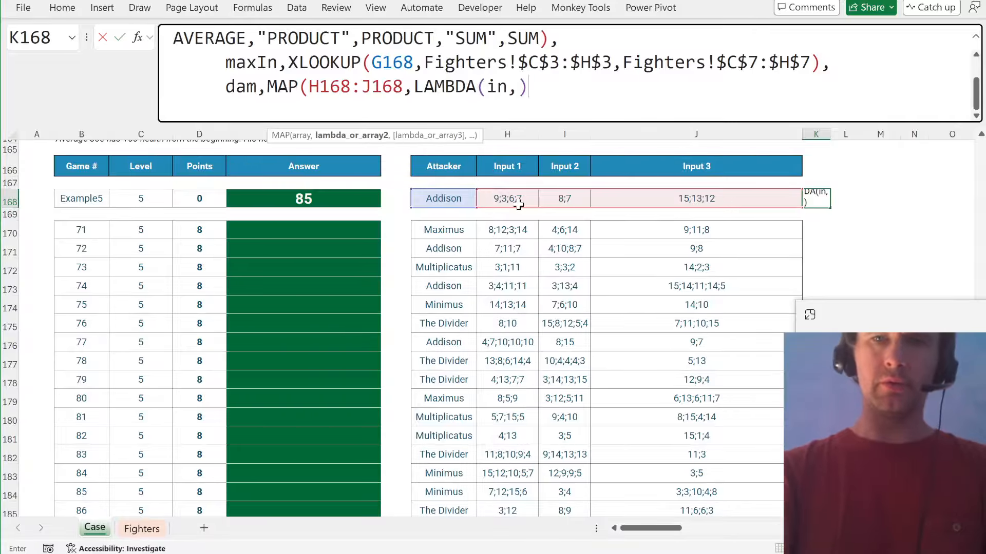
pyautogui.press('Return')
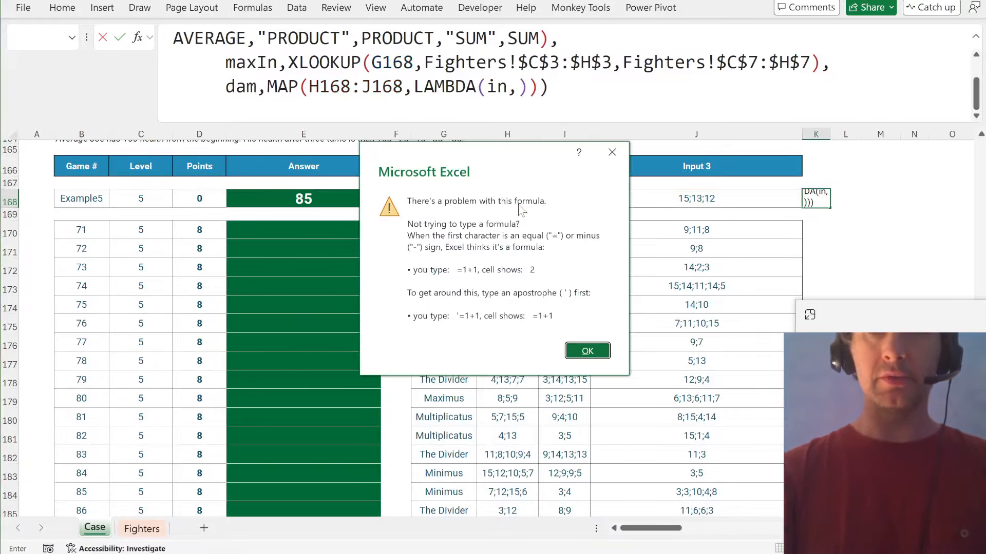
pyautogui.press('Return')
# - Give the LAMBDA a placeholder calculation of 1, return dam as the LET result, and commit the K168 formula
pyautogui.write('1')
pyautogui.press('Right')
pyautogui.press('Right')
pyautogui.write(',')
pyautogui.hotkey('alt', 'Return')
pyautogui.write('dam')
pyautogui.press('Return')
pyautogui.press('Up')
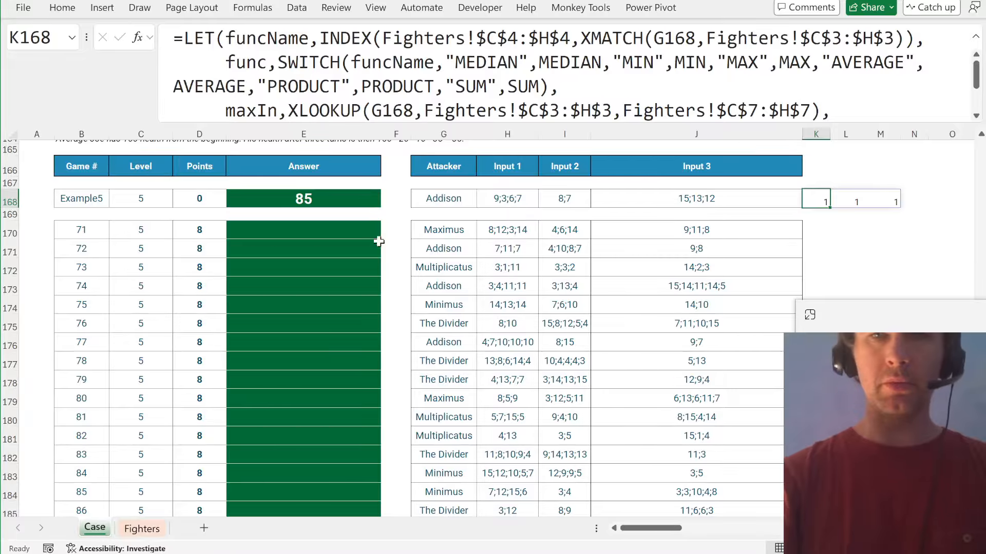
# - Copy the TAKE(SORT(--TEXTSPLIT(H153,";"),,-1),maxIn) expression from the Level 4 formula in E153, leaving that cell unchanged
pyautogui.click(362, 234)
pyautogui.scroll(6, 359, 236)
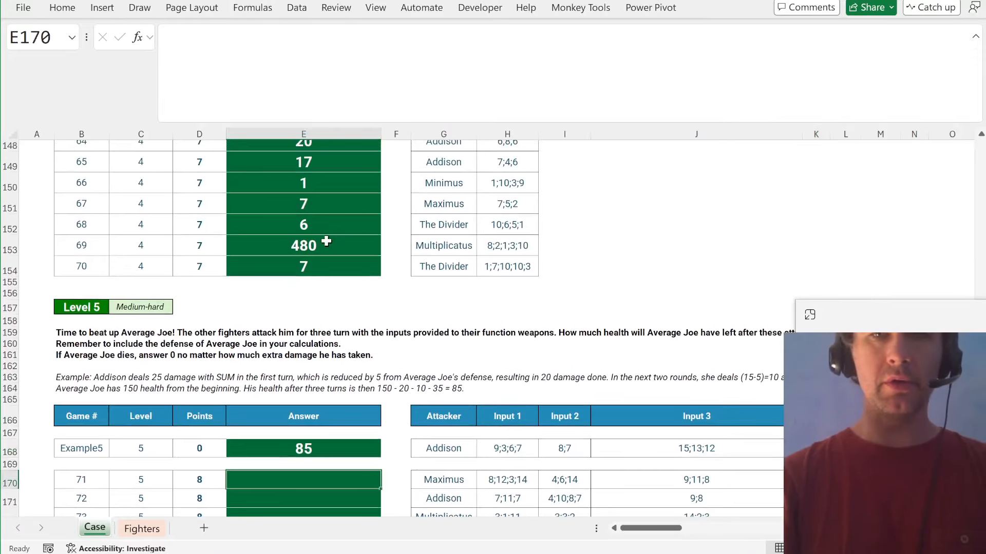
pyautogui.click(324, 241)
pyautogui.click(309, 111)
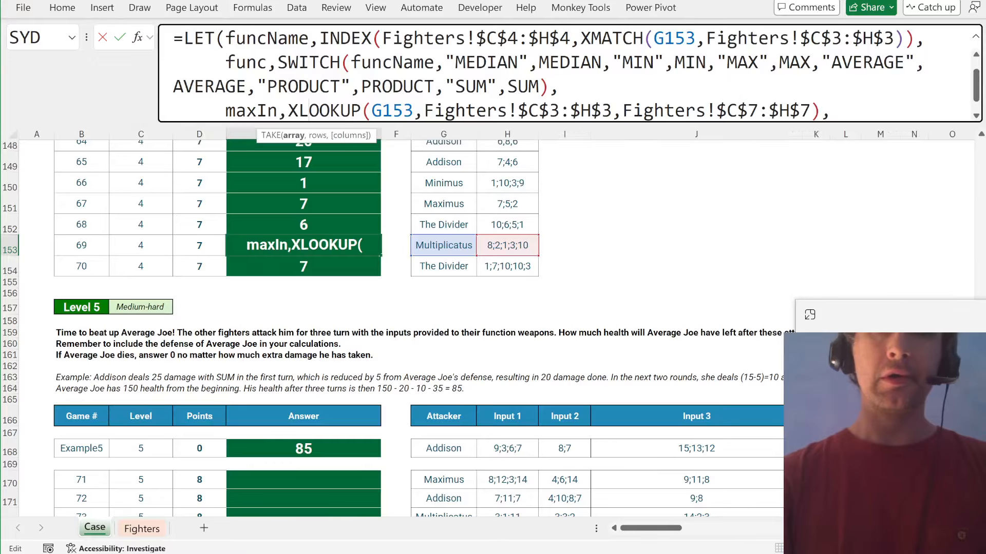
pyautogui.press('Down')
pyautogui.press('Down')
pyautogui.press('Up')
pyautogui.press('Left')
pyautogui.press('Left')
pyautogui.press('Left')
pyautogui.press('Left')
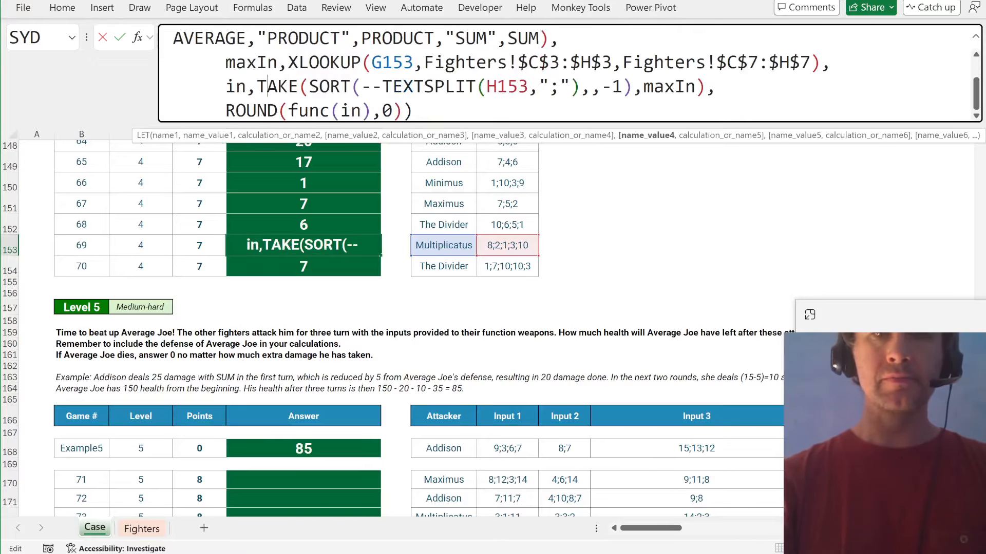
pyautogui.hotkey('shift', 'End')
pyautogui.hotkey('shift', 'Left')
pyautogui.hotkey('ctrl', 'c')
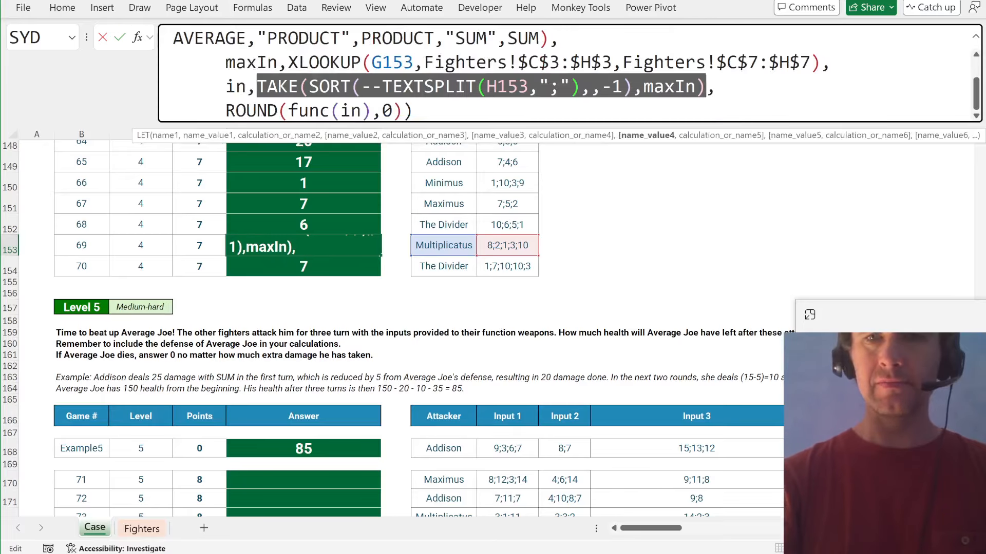
pyautogui.press('Escape')
# - Replace the placeholder 1 in the LAMBDA of the K168 formula with the copied TAKE expression
pyautogui.scroll(-3, 701, 278)
pyautogui.scroll(-2, 701, 277)
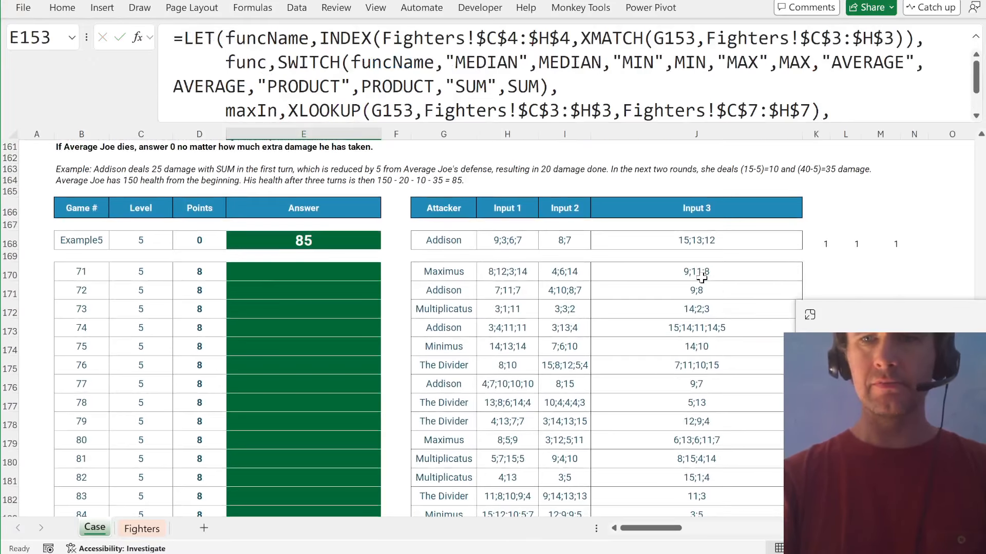
pyautogui.click(827, 244)
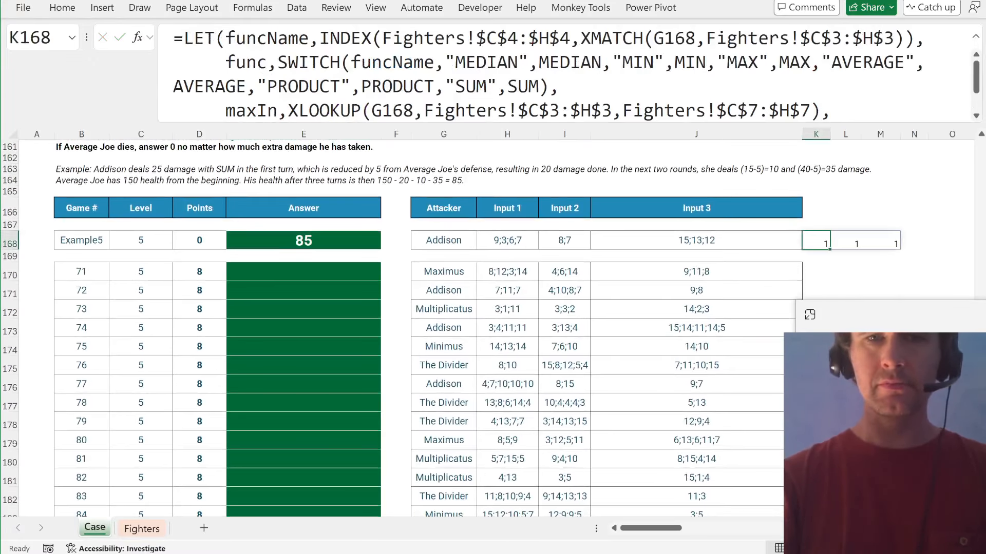
pyautogui.press('F2')
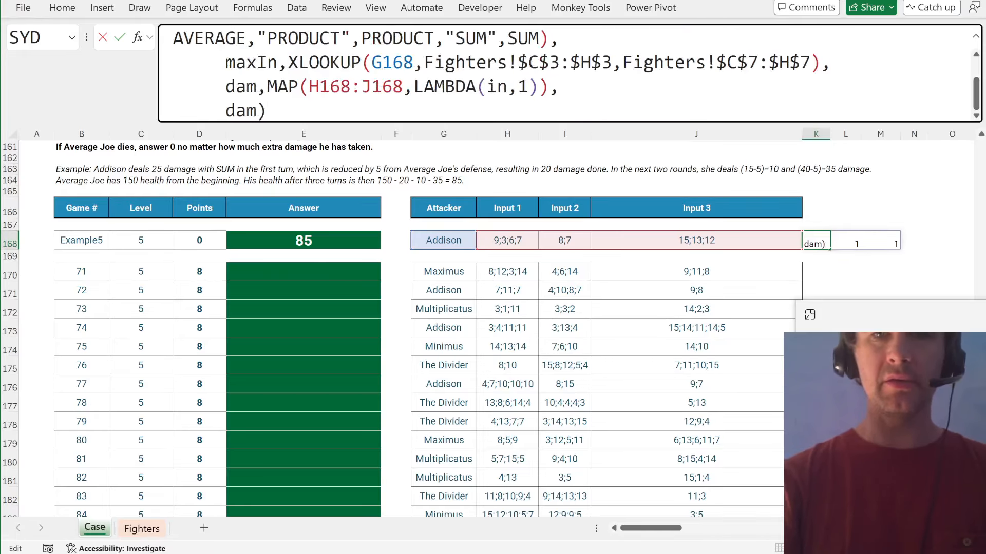
pyautogui.click(529, 86)
pyautogui.press('BackSpace')
pyautogui.hotkey('ctrl', 'v')
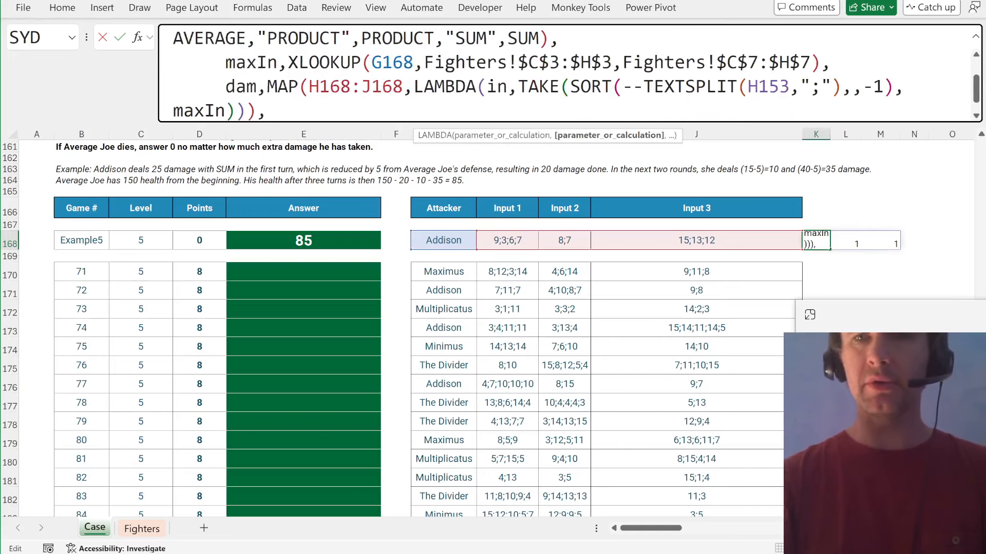
# - Change the TEXTSPLIT reference H153 to the LAMBDA parameter in and commit the K168 formula
pyautogui.doubleClick(768, 87)
pyautogui.write('in')
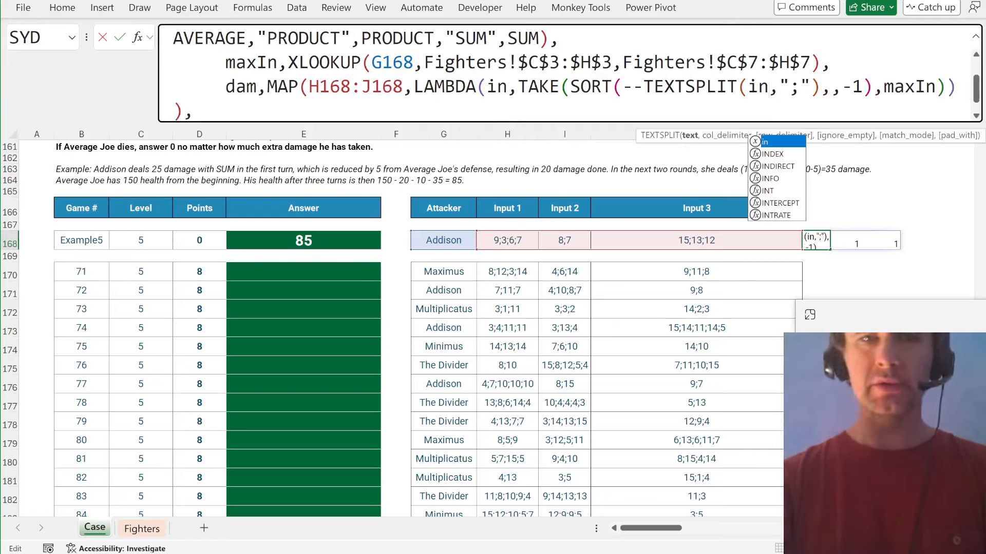
pyautogui.press('Escape')
pyautogui.hotkey('ctrl', 'End')
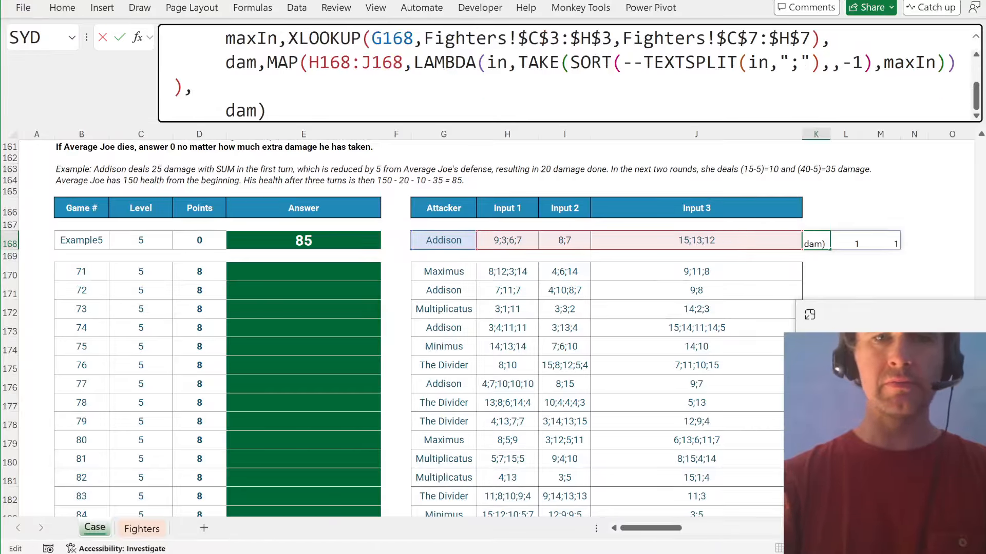
pyautogui.press('Return')
pyautogui.press('Up')
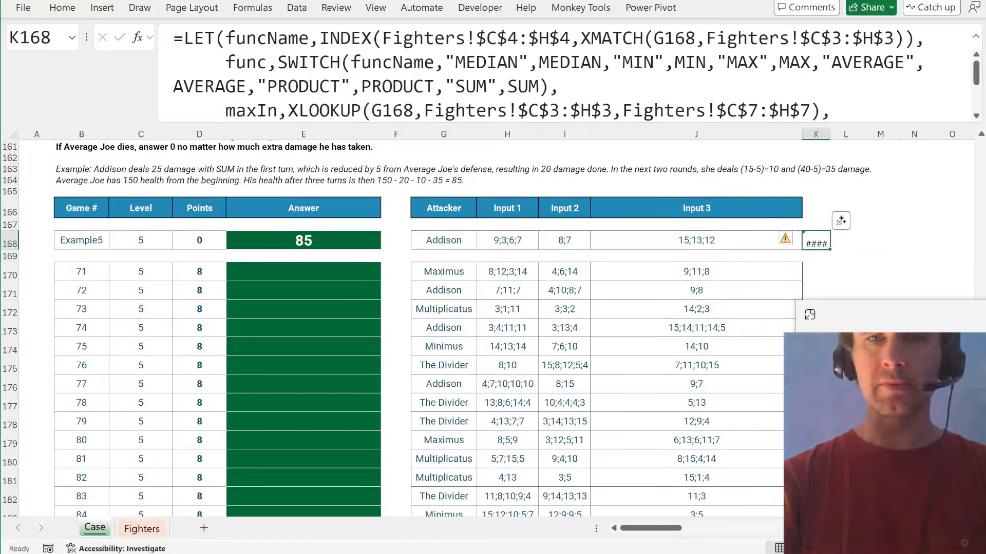
# - Enlarge the formula bar to show the whole K168 formula and compare it with the Level 4 formula in E154
pyautogui.moveTo(481, 123); pyautogui.dragTo(493, 183)
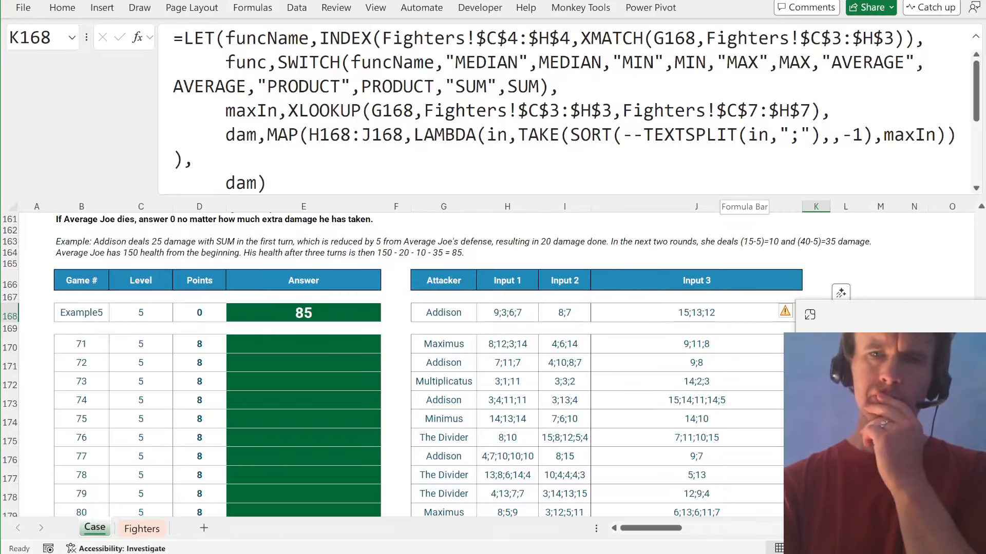
pyautogui.click(517, 136)
pyautogui.press('Escape')
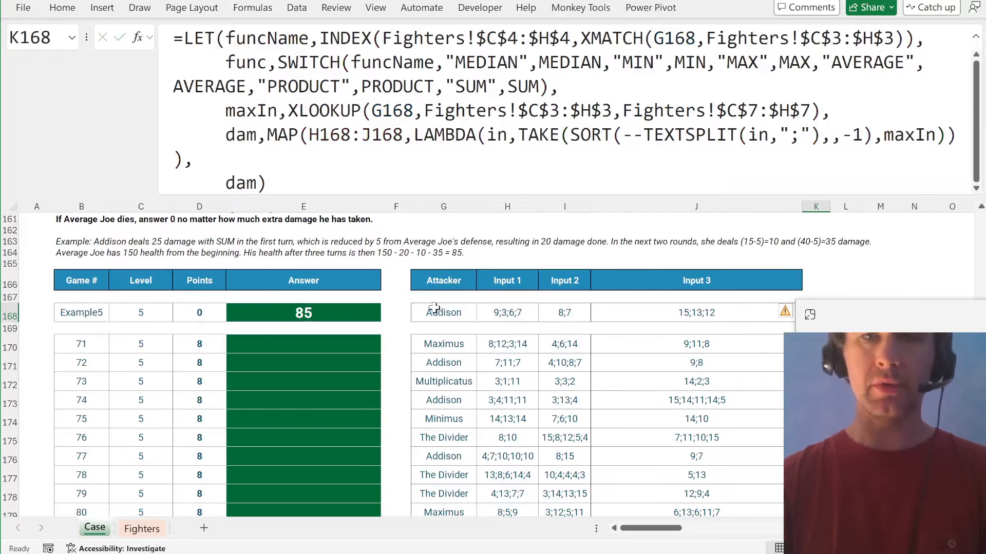
pyautogui.scroll(4, 359, 308)
pyautogui.click(350, 296)
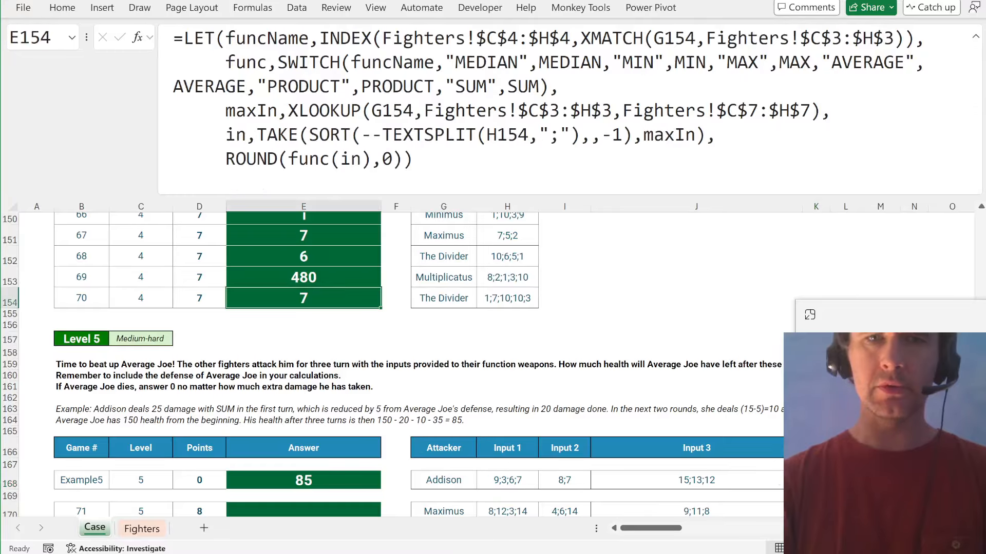
pyautogui.scroll(-8, 561, 347)
pyautogui.scroll(2, 589, 315)
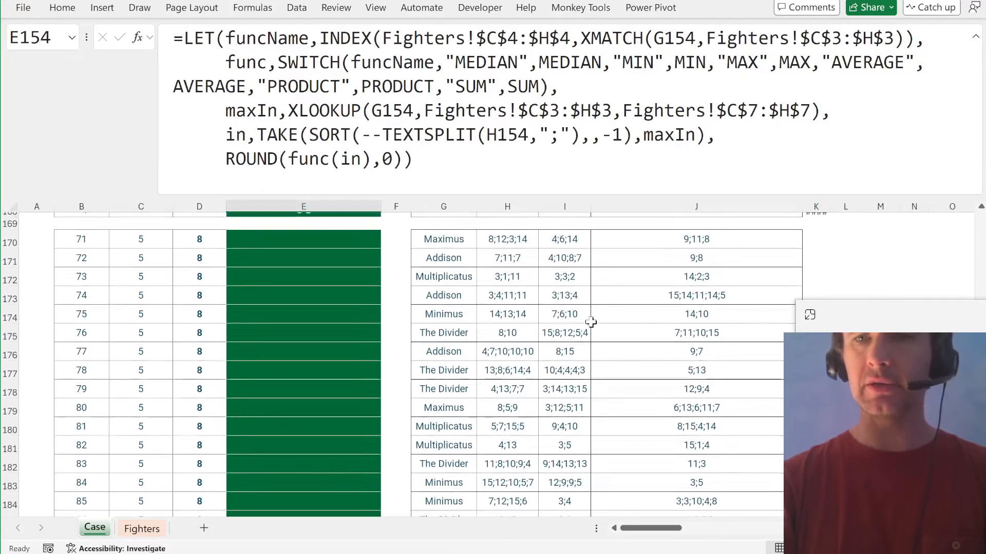
pyautogui.scroll(1, 653, 294)
# - Wrap the TAKE expression inside the K168 LAMBDA in func( ) and commit the formula
pyautogui.click(815, 266)
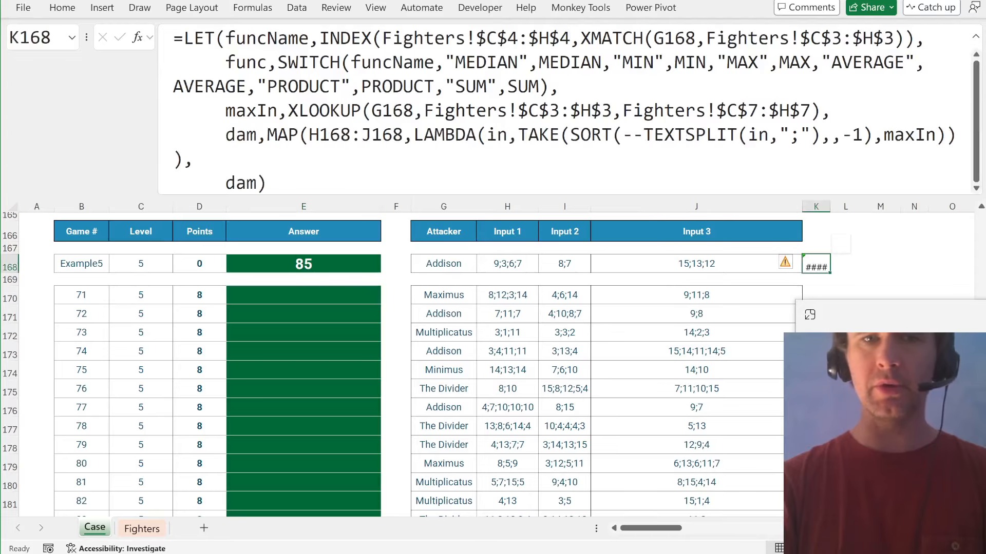
pyautogui.click(529, 135)
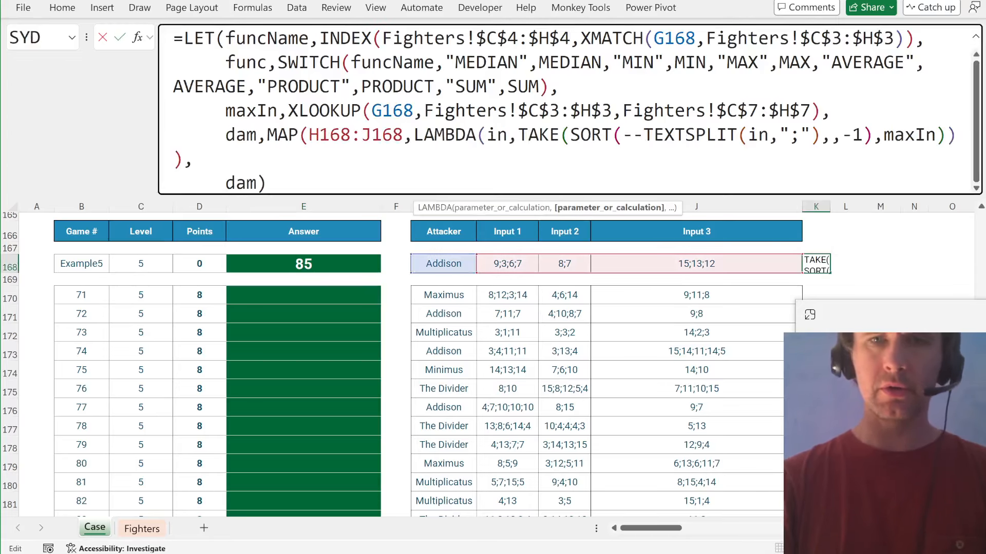
pyautogui.write('func(')
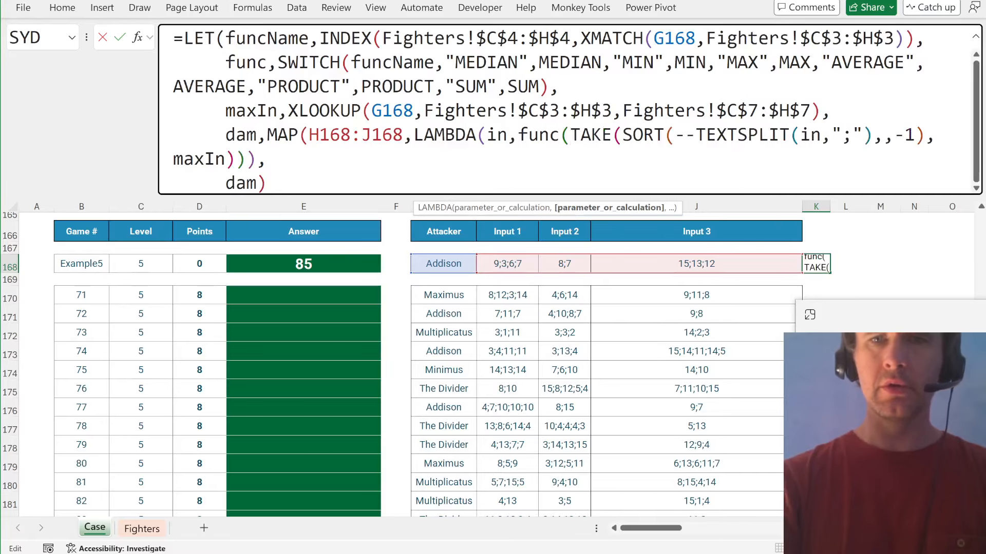
pyautogui.write(')')
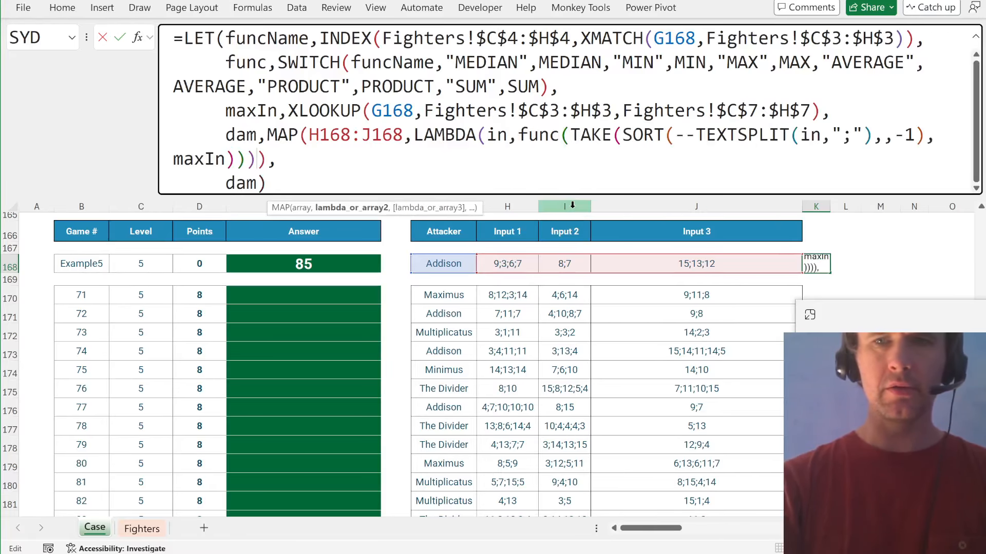
pyautogui.press('Return')
pyautogui.press('Up')
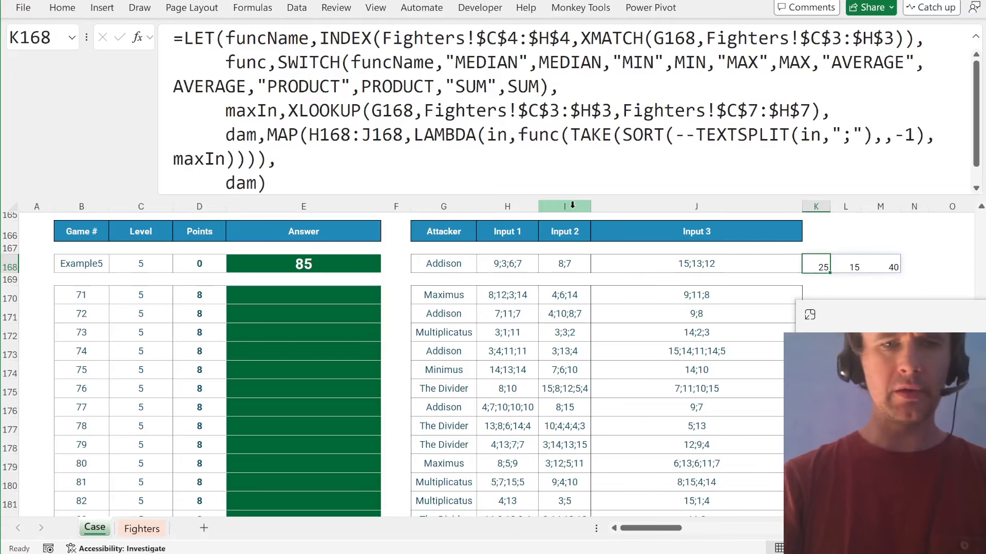
# - Check Average Joe's defense on the Fighters sheet and change the K168 formula's result to dam-5
pyautogui.hotkey('ctrl', 'pagedown')
pyautogui.scroll(-1, 434, 440)
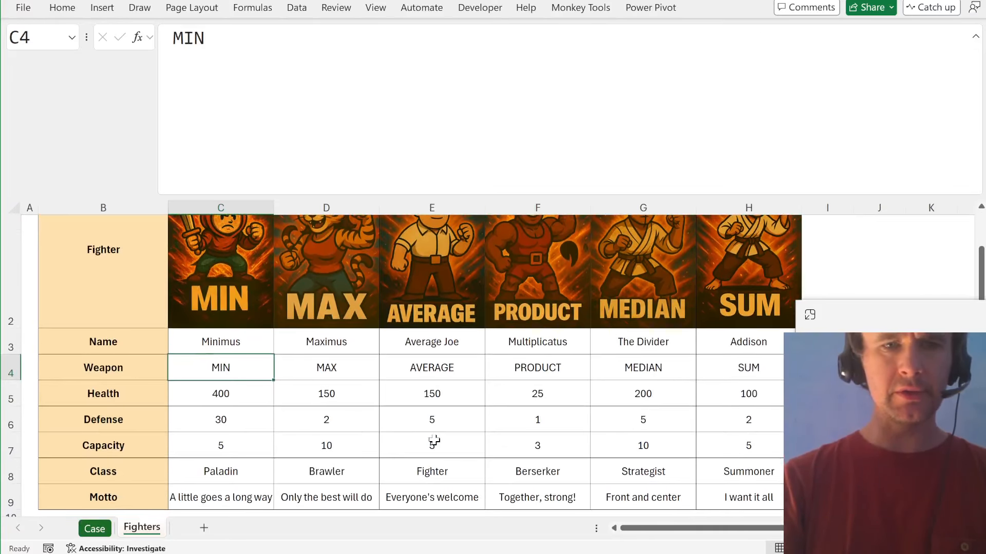
pyautogui.click(431, 421)
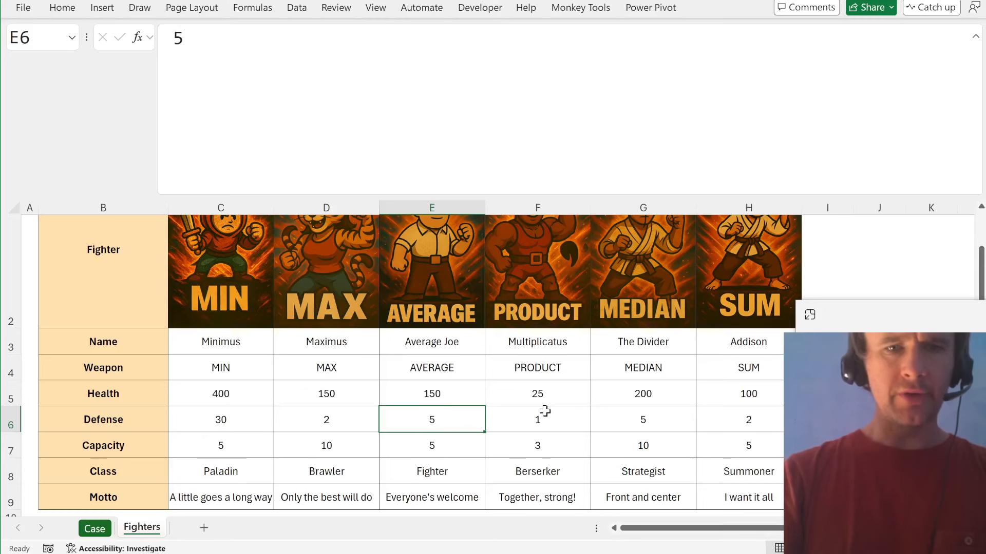
pyautogui.hotkey('ctrl', 'pageup')
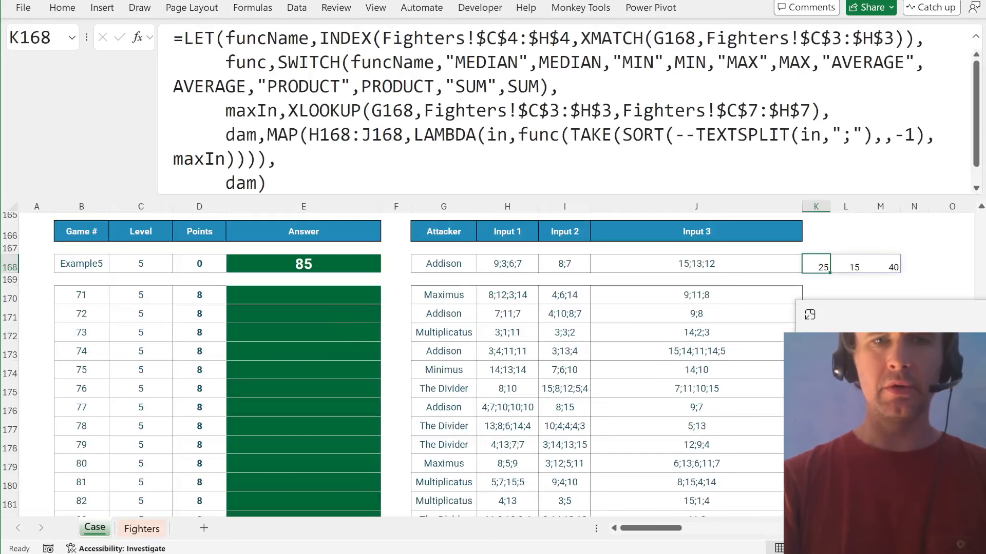
pyautogui.click(257, 184)
pyautogui.write('-5')
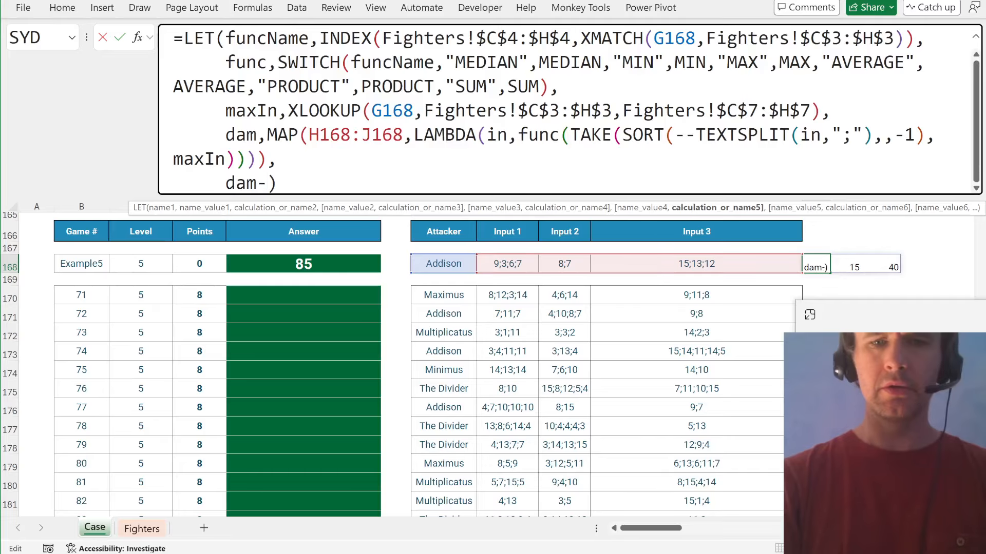
# - Turn the K168 result into IF(dam-5<0,0,dam-5) to keep each turn's damage from going negative
pyautogui.hotkey('shift', 'Left')
pyautogui.hotkey('shift', 'Left')
pyautogui.hotkey('shift', 'Left')
pyautogui.hotkey('shift', 'Left')
pyautogui.hotkey('shift', 'Left')
pyautogui.hotkey('ctrl', 'c')
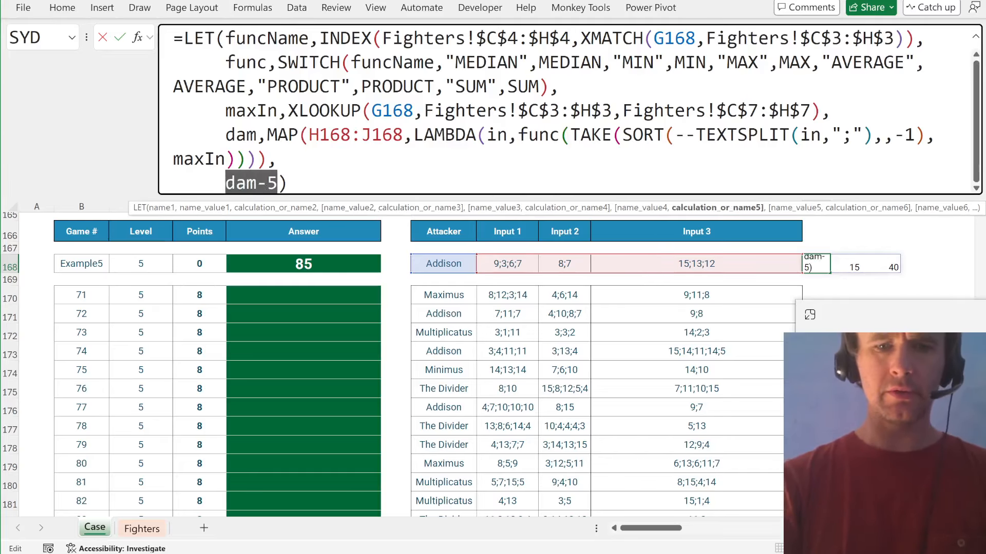
pyautogui.write('IF(')
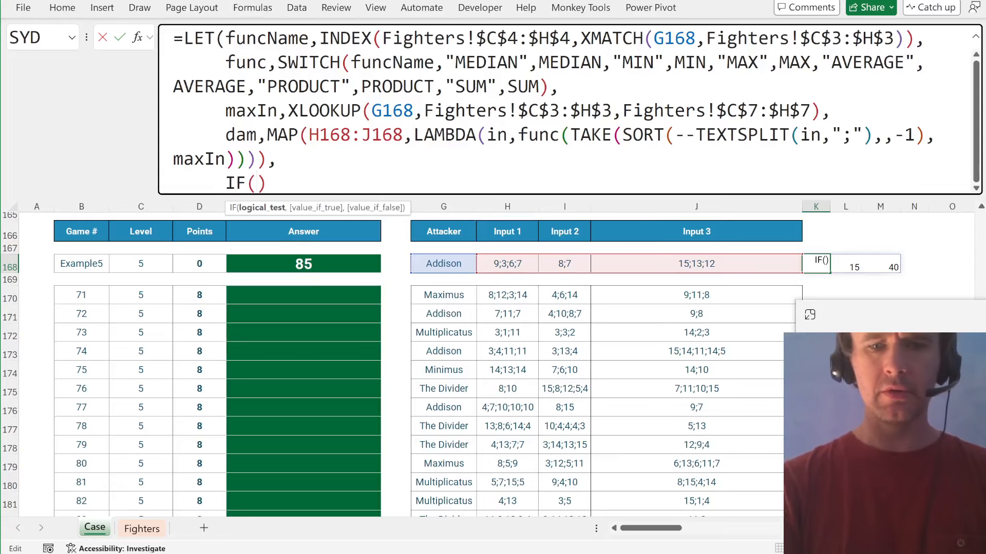
pyautogui.hotkey('ctrl', 'v')
pyautogui.write('<0,0,')
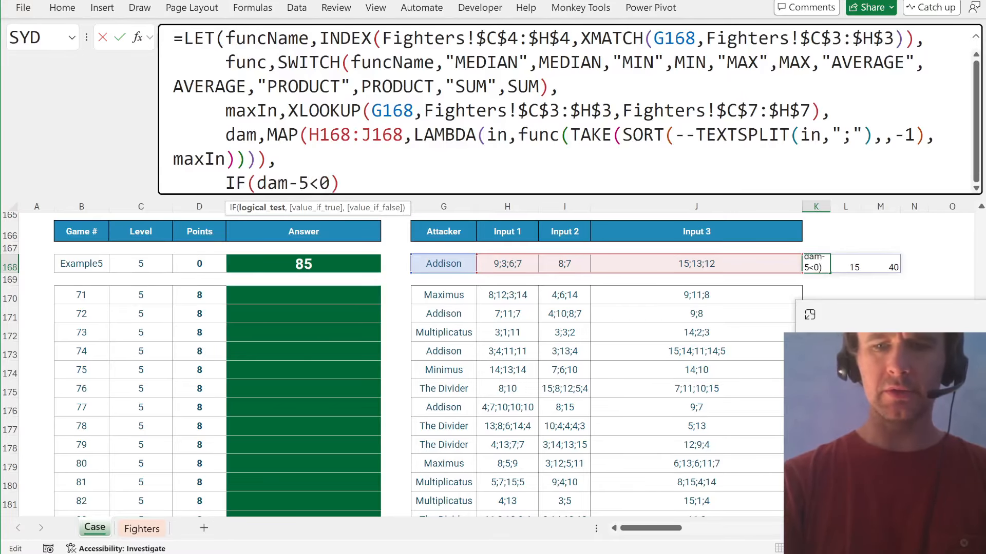
pyautogui.hotkey('ctrl', 'v')
pyautogui.write(')')
pyautogui.hotkey('ctrl', 'Return')
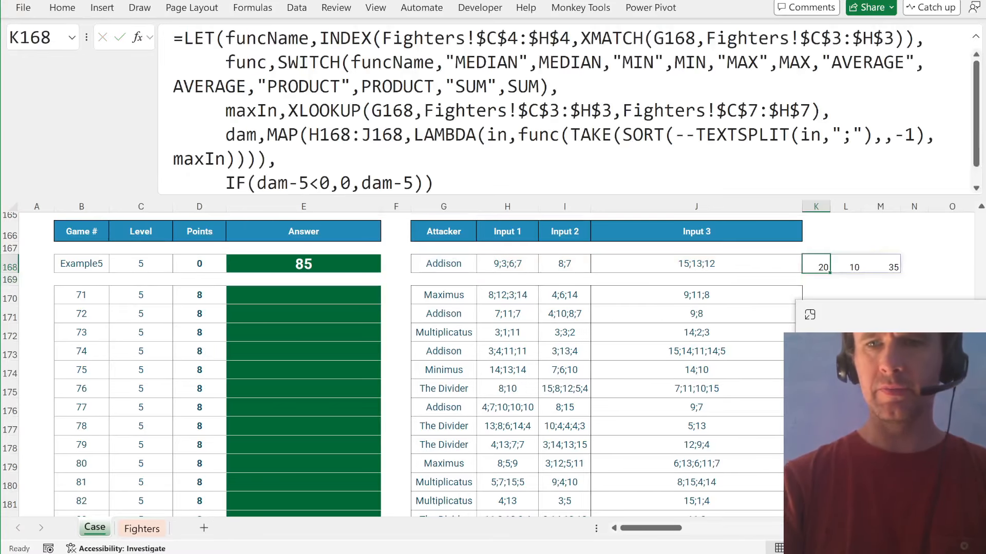
# - Check Average Joe's health on the Fighters sheet and change the K168 formula's result to 150-SUM(IF(dam-5<0,0,dam-5))
pyautogui.hotkey('ctrl', 'shift', 'Right')
pyautogui.hotkey('ctrl', 'pagedown')
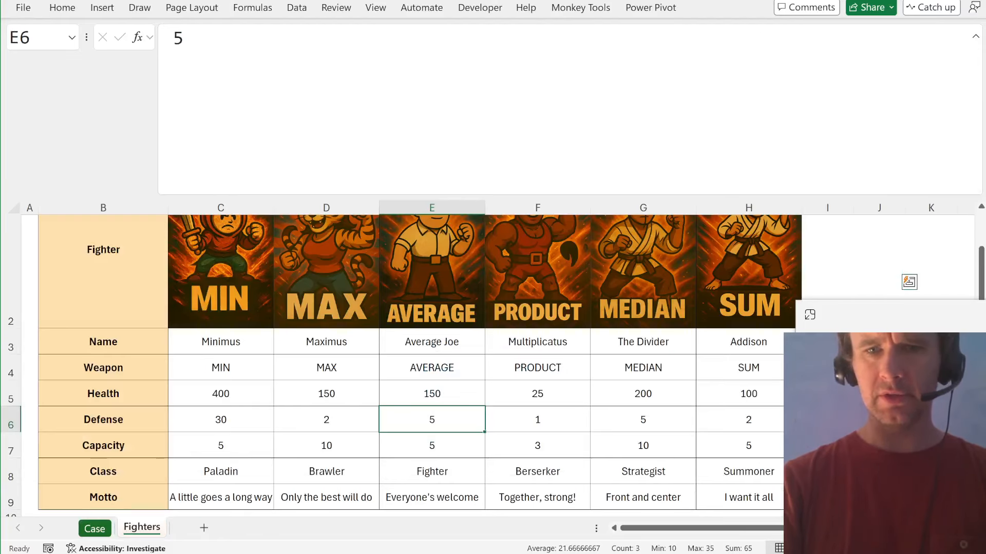
pyautogui.press('Up')
pyautogui.hotkey('ctrl', 'pageup')
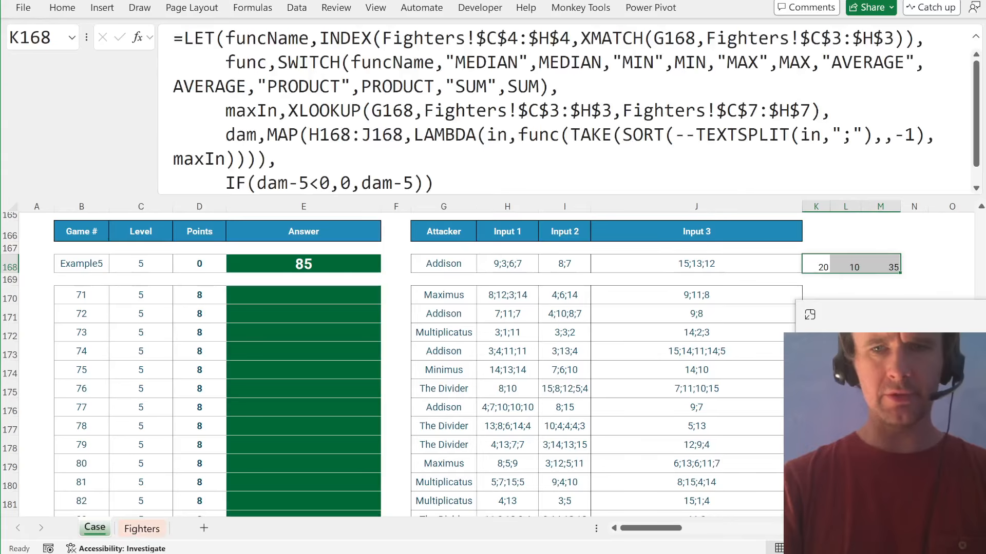
pyautogui.press('F2')
pyautogui.press('Home')
pyautogui.hotkey('ctrl', 'Right')
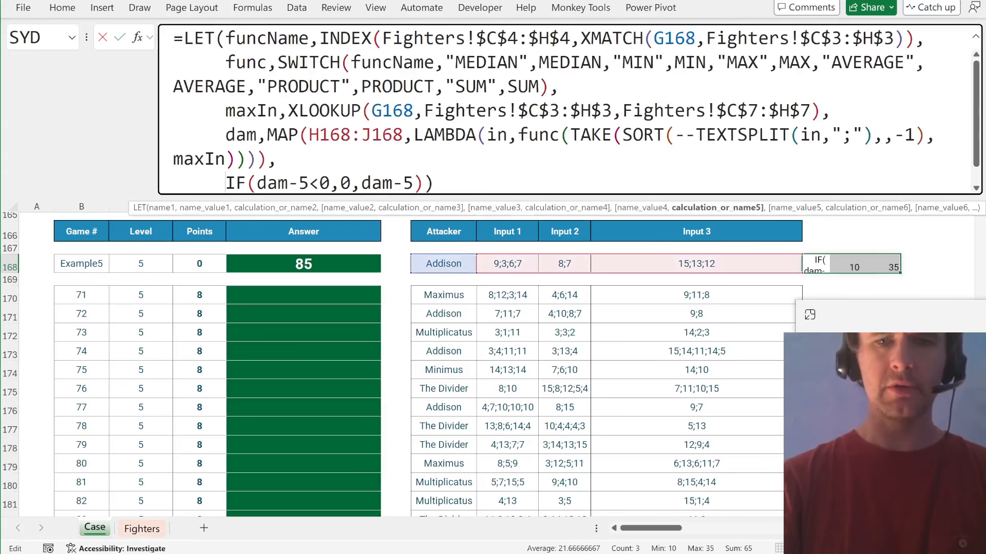
pyautogui.write('150-sum')
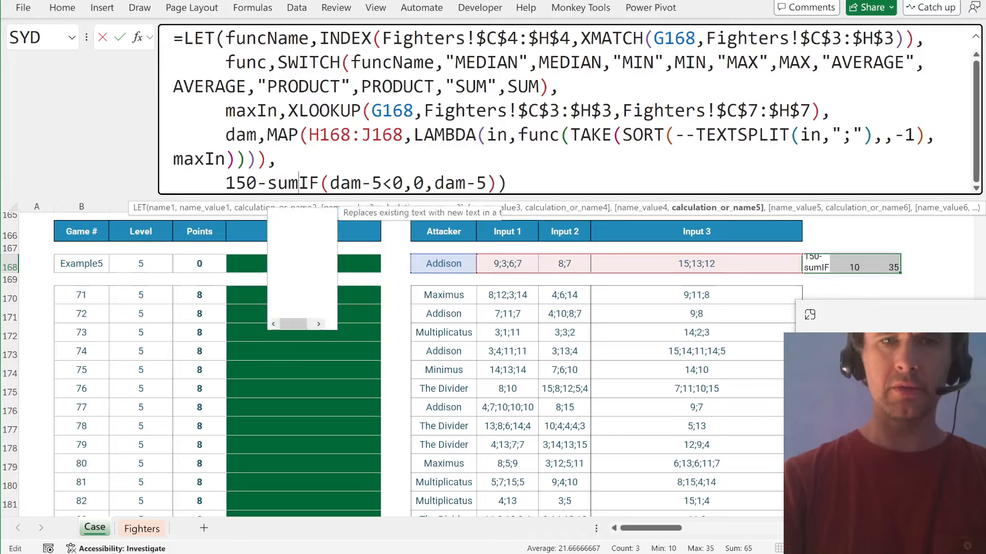
pyautogui.press('Tab')
pyautogui.press('End')
pyautogui.write(')')
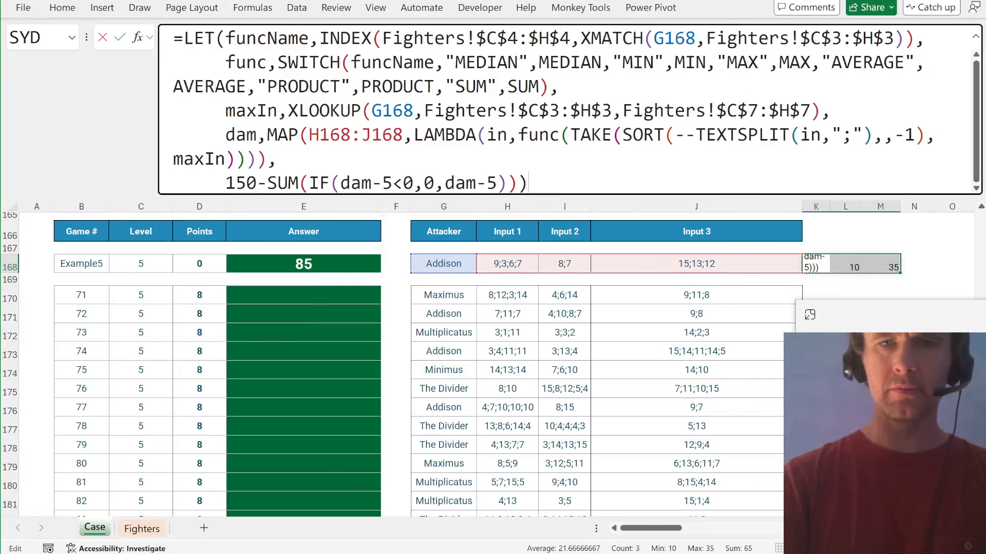
pyautogui.press('Return')
pyautogui.press('Up')
pyautogui.press('Down')
pyautogui.press('Left')
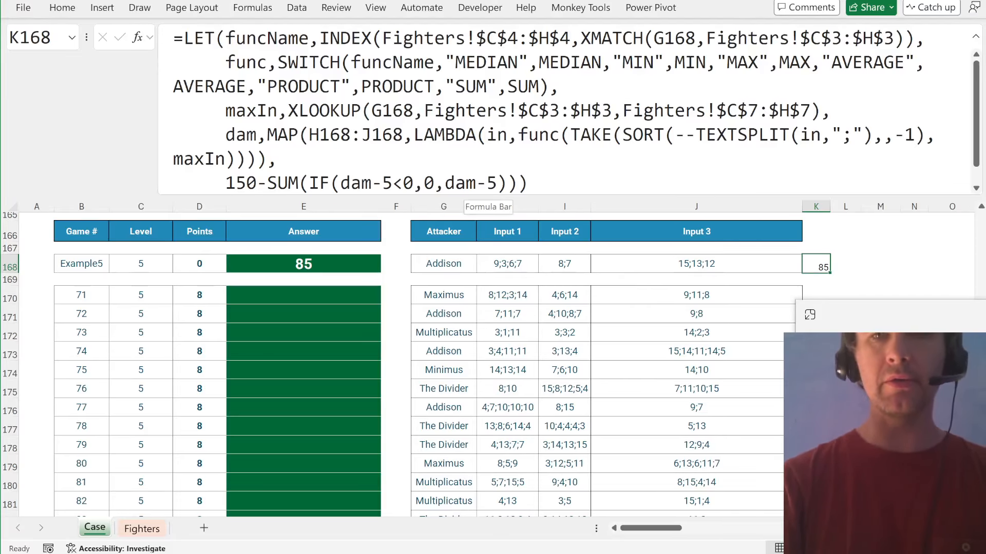
# - Reread the damage, input capacity, and health and defense rules near the start of the Case sheet
pyautogui.click(518, 135)
pyautogui.press('Escape')
pyautogui.scroll(3, 380, 373)
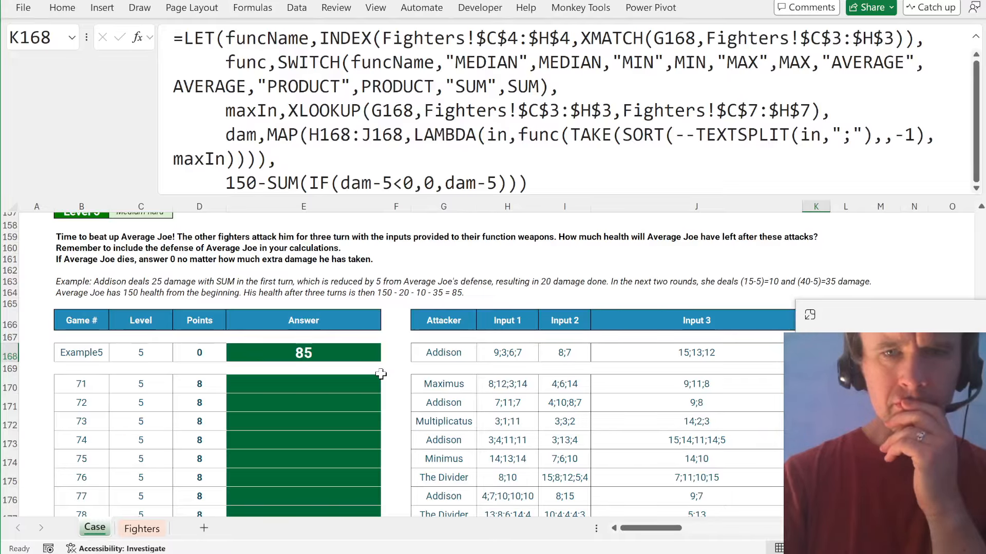
pyautogui.scroll(20, 380, 373)
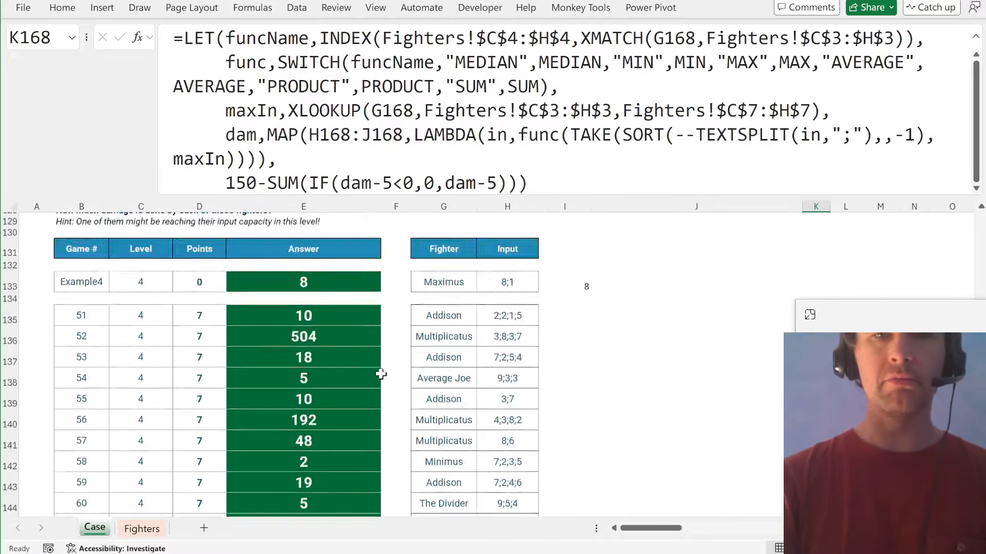
pyautogui.scroll(20, 380, 373)
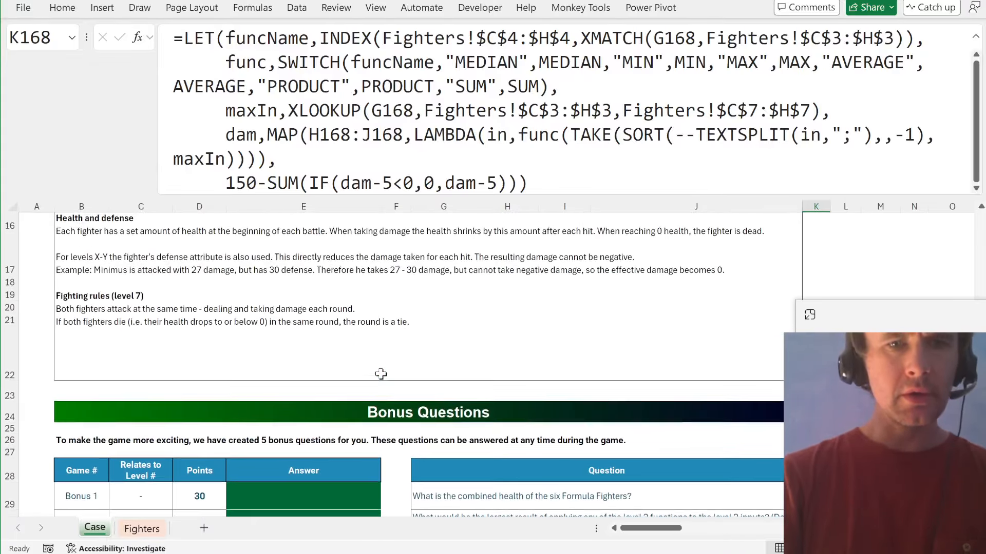
pyautogui.scroll(1, 380, 374)
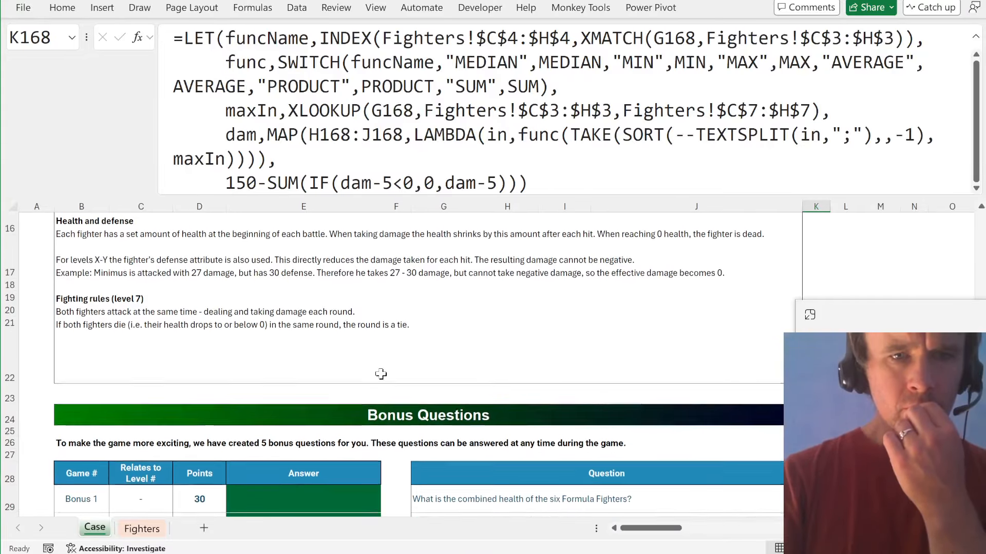
pyautogui.scroll(1, 380, 374)
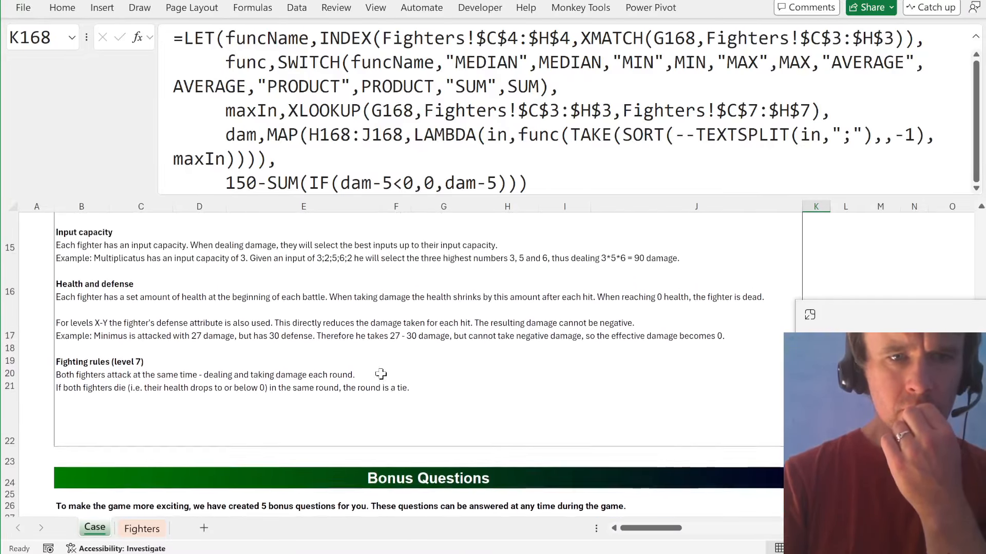
pyautogui.scroll(1, 380, 374)
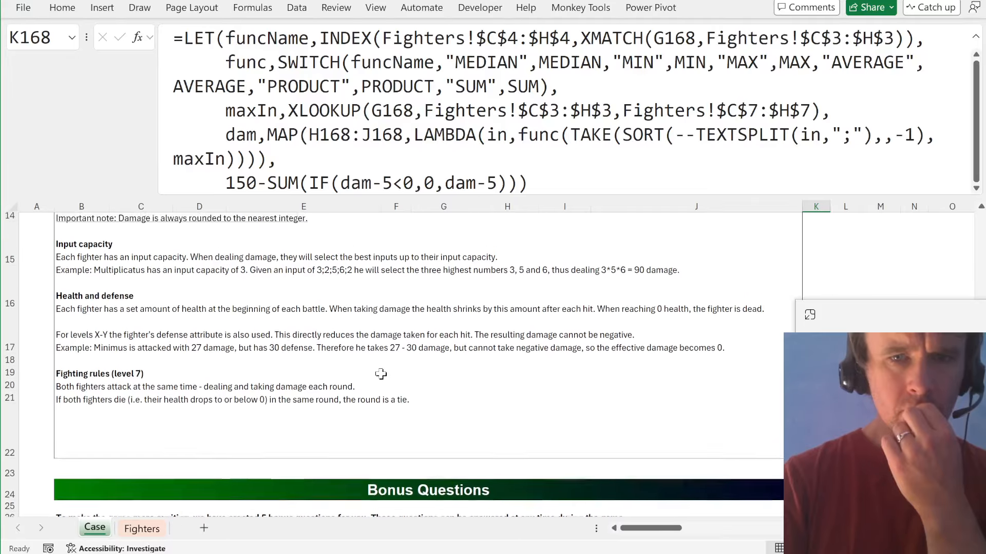
pyautogui.scroll(1, 380, 374)
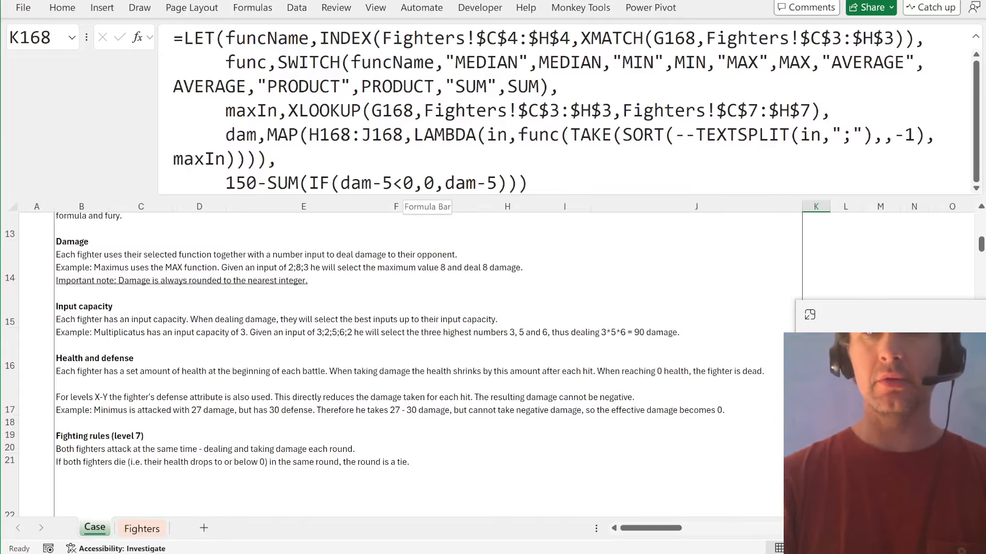
# - Wrap the func( ) call inside the K168 LAMBDA in ROUND with 0 digits and commit the formula
pyautogui.click(517, 135)
pyautogui.write('und')
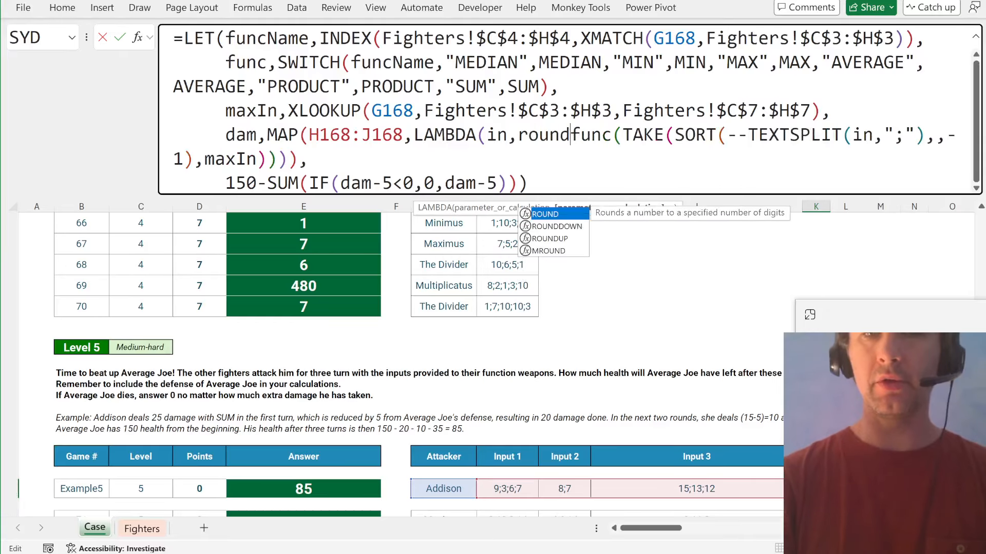
pyautogui.press('Tab')
pyautogui.click(571, 215)
pyautogui.press('Right')
pyautogui.write(',0)')
pyautogui.press('Return')
# - Copy the K168 formula into the Level 5 example answer E168 and the game answers E170:E189
pyautogui.press('Up')
pyautogui.hotkey('ctrl', 'c')
pyautogui.hotkey('ctrl', 'Left')
pyautogui.hotkey('ctrl', 'Left')
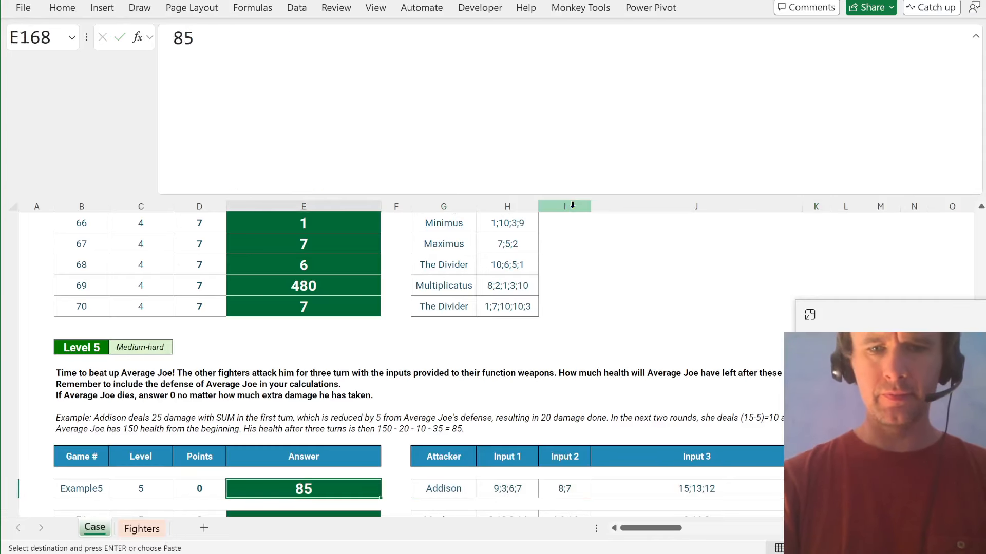
pyautogui.hotkey('ctrl', 'v')
pyautogui.press('Down')
pyautogui.press('Down')
pyautogui.hotkey('ctrl', 'v')
pyautogui.press('Left')
pyautogui.hotkey('ctrl', 'Down')
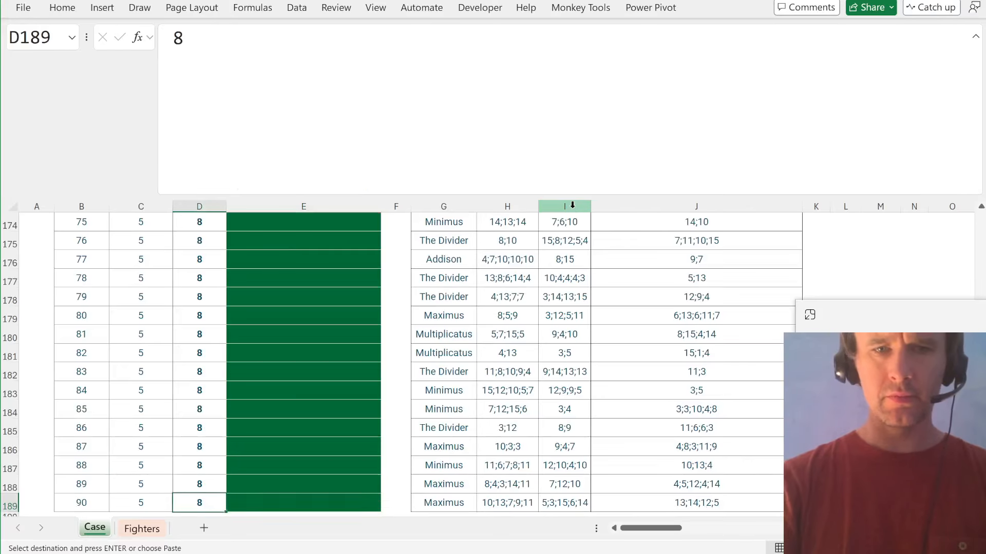
pyautogui.press('Right')
pyautogui.hotkey('ctrl', 'shift', 'Up')
pyautogui.press('Return')
# - Review the Level 5 answers for negative health and change E170's result to MAX(150-SUM(IF(dam-5<0,0,dam-5)),0)
pyautogui.scroll(-1, 387, 371)
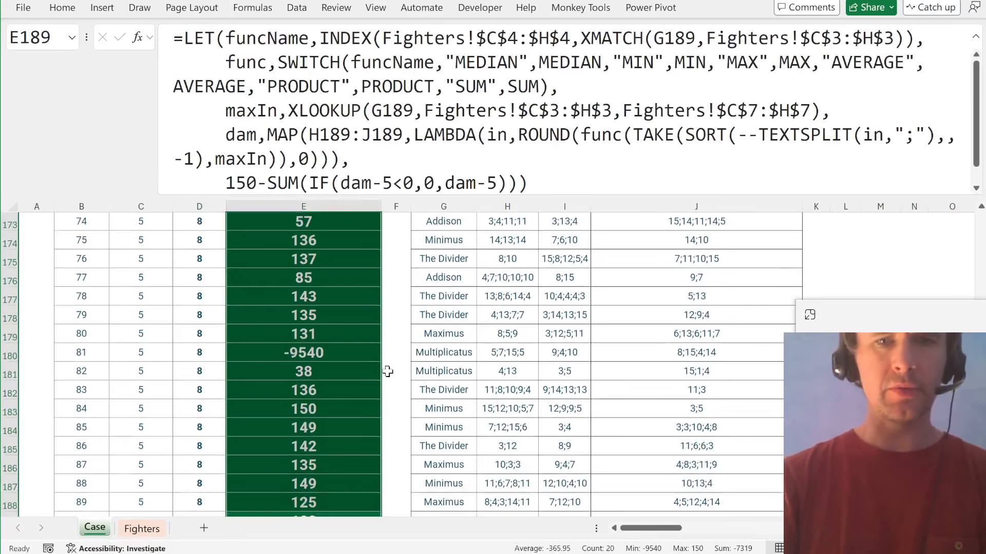
pyautogui.click(341, 353)
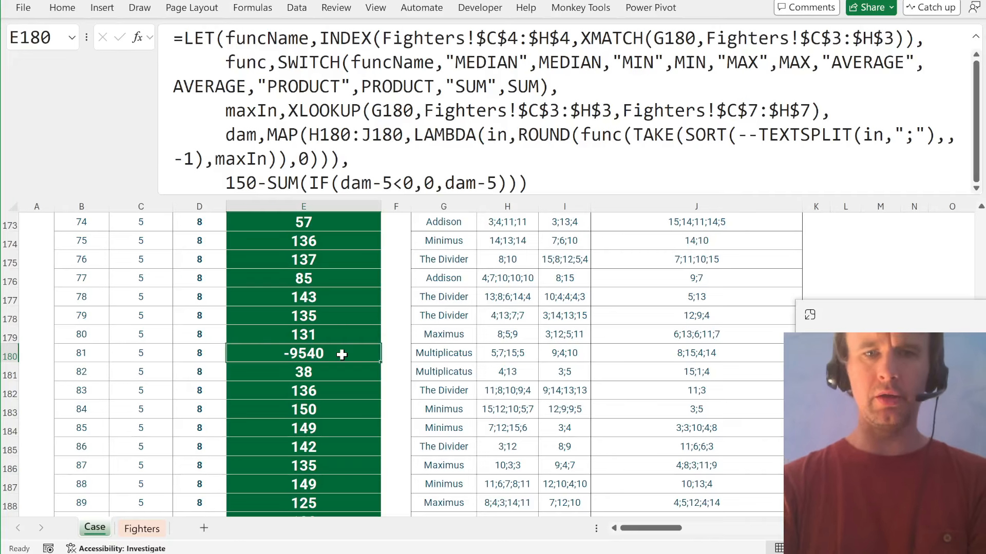
pyautogui.scroll(5, 341, 354)
pyautogui.click(302, 390)
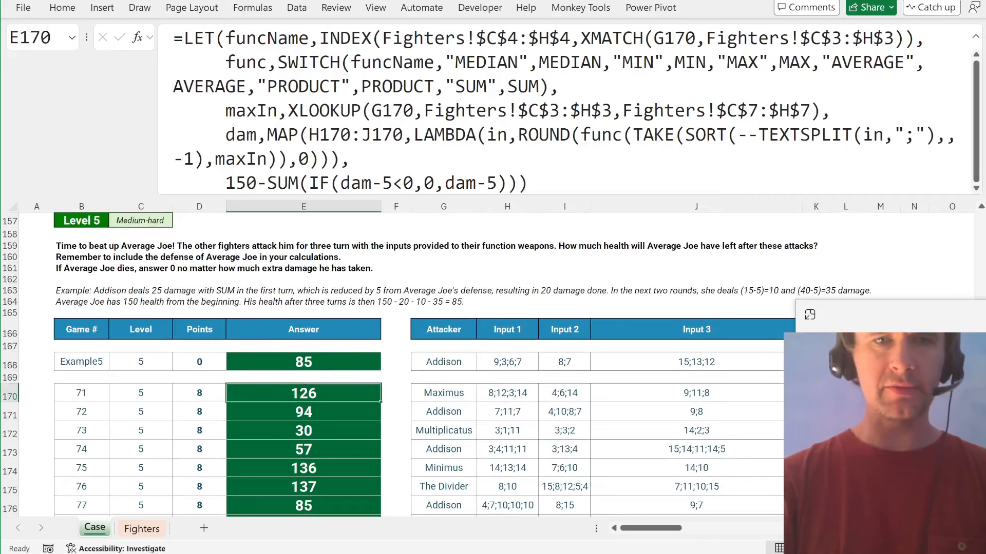
pyautogui.click(236, 183)
pyautogui.write('max(')
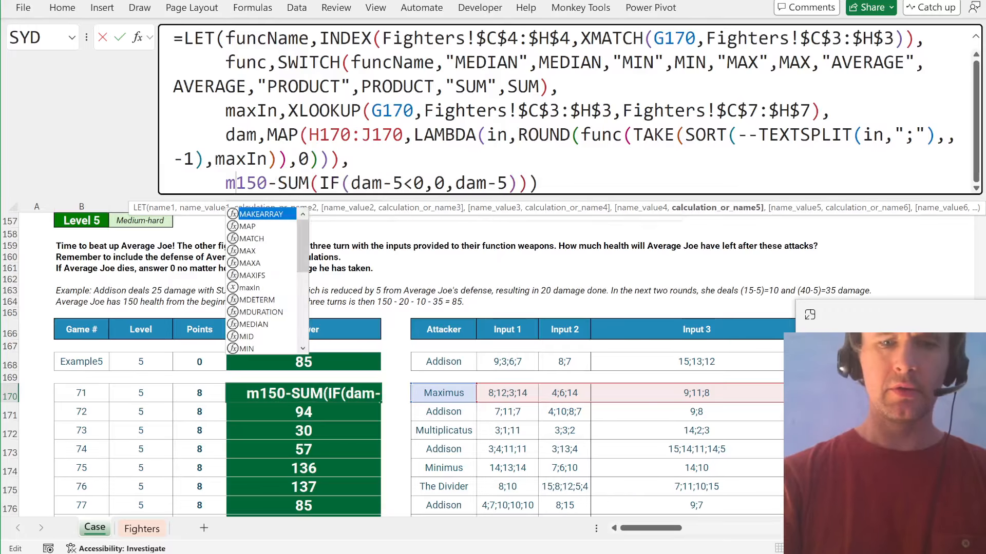
pyautogui.click(557, 184)
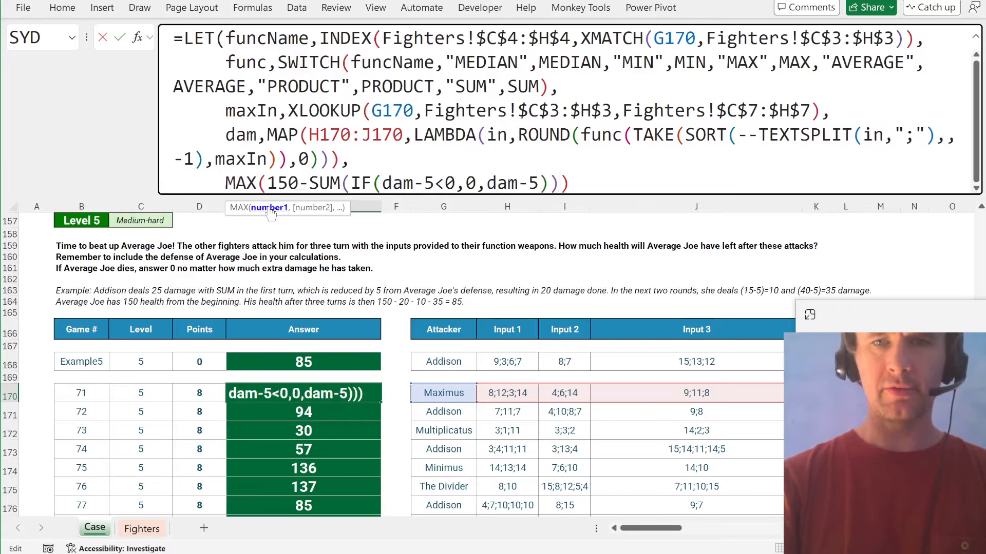
pyautogui.write(',0)')
pyautogui.press('Return')
# - Fill the revised E170 formula down through E189
pyautogui.press('Up')
pyautogui.hotkey('ctrl', 'shift', 'Down')
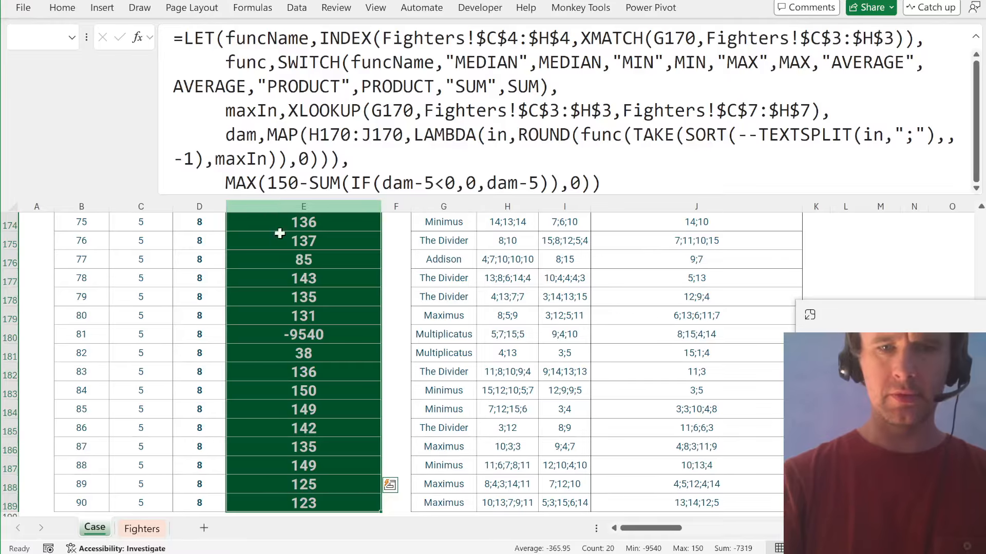
pyautogui.hotkey('ctrl', 'd')
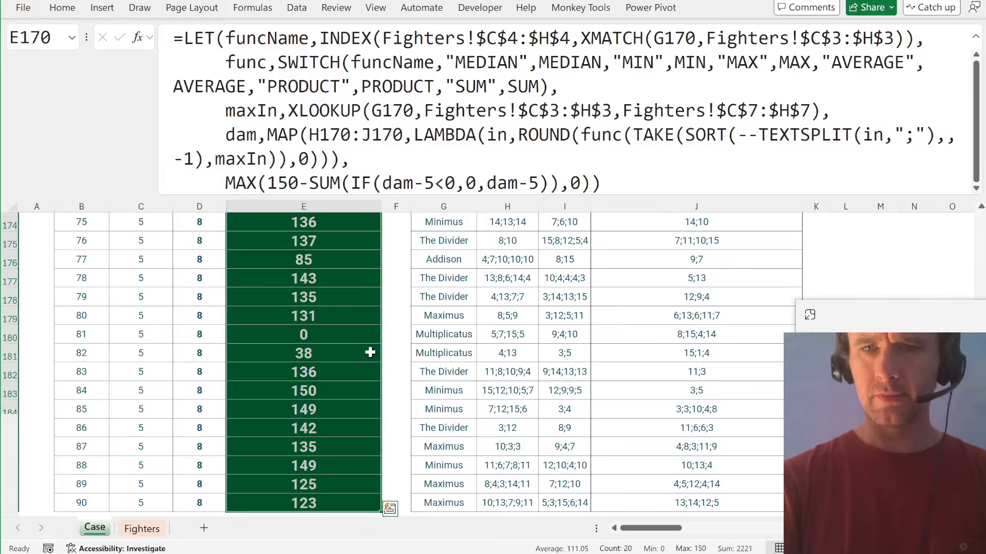
# - Read the Level 6 task, example and hints, and examine how far its numbered input columns extend
pyautogui.scroll(-4, 370, 353)
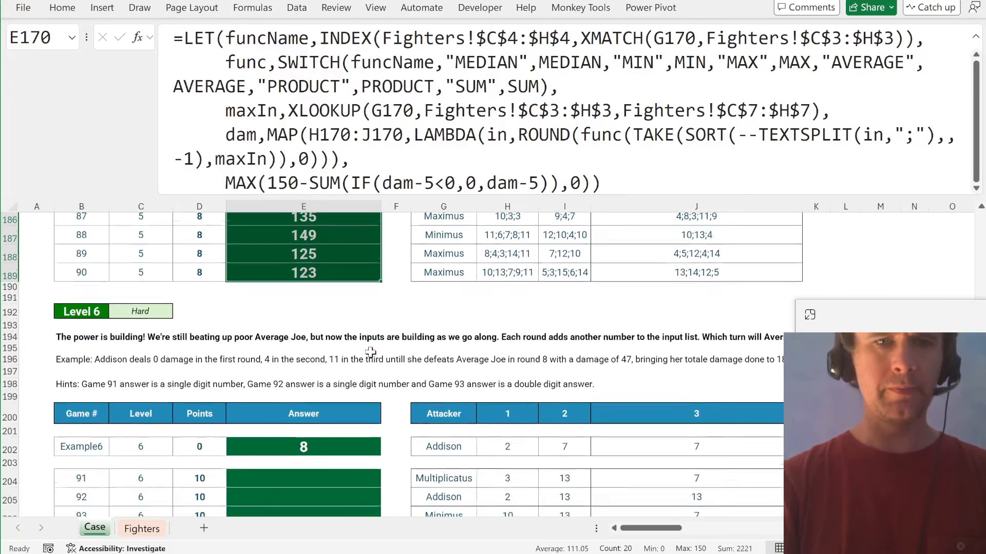
pyautogui.scroll(-1, 370, 353)
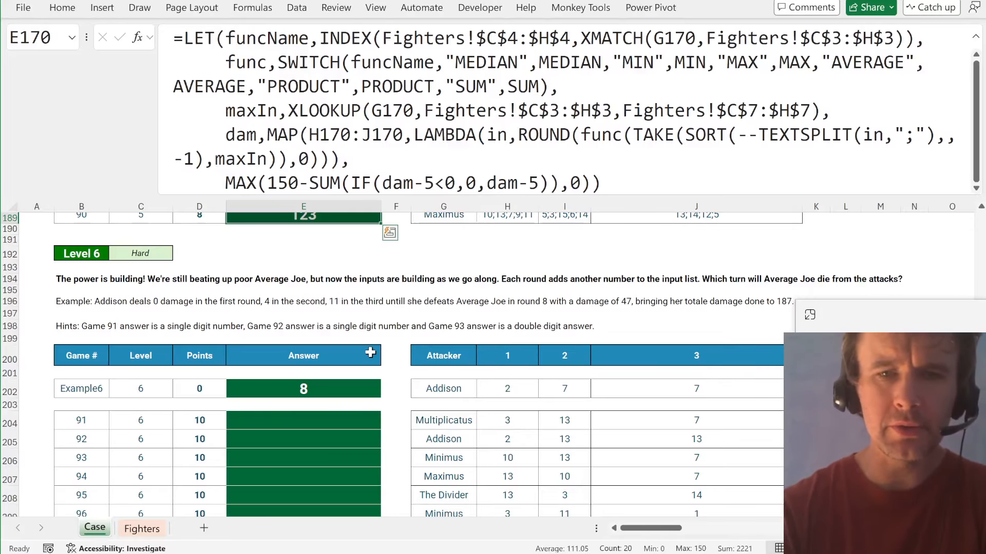
pyautogui.hscroll(3, 370, 353)
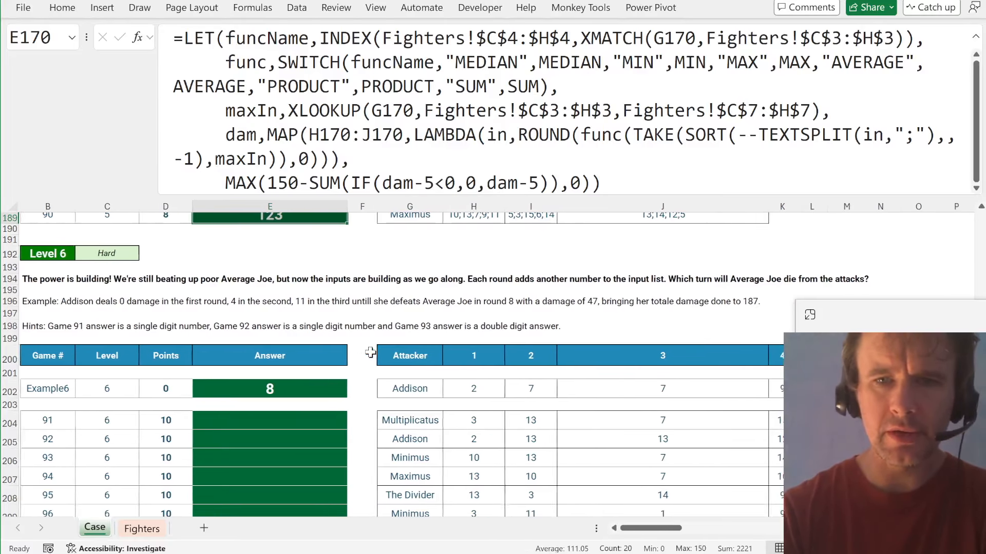
pyautogui.hscroll(4, 370, 353)
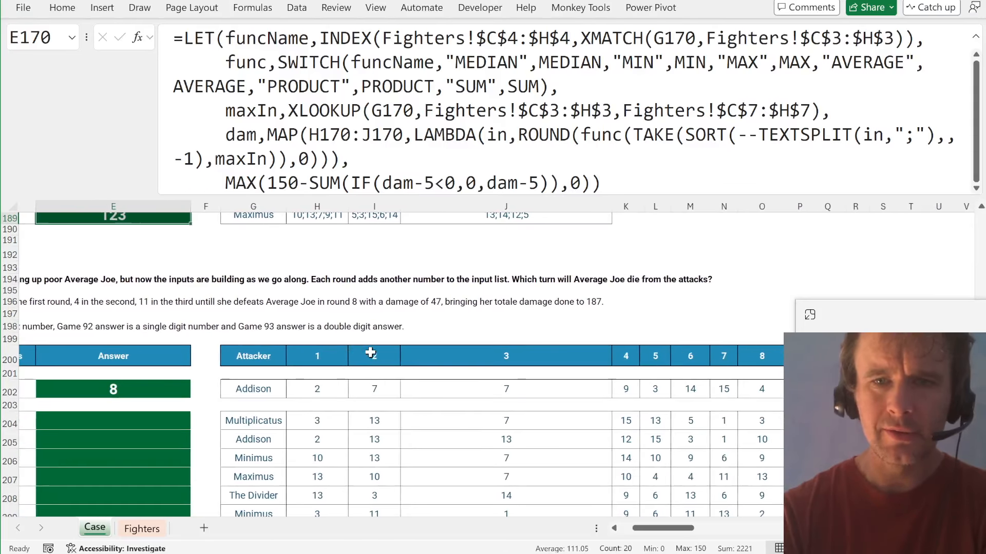
pyautogui.hscroll(12, 371, 353)
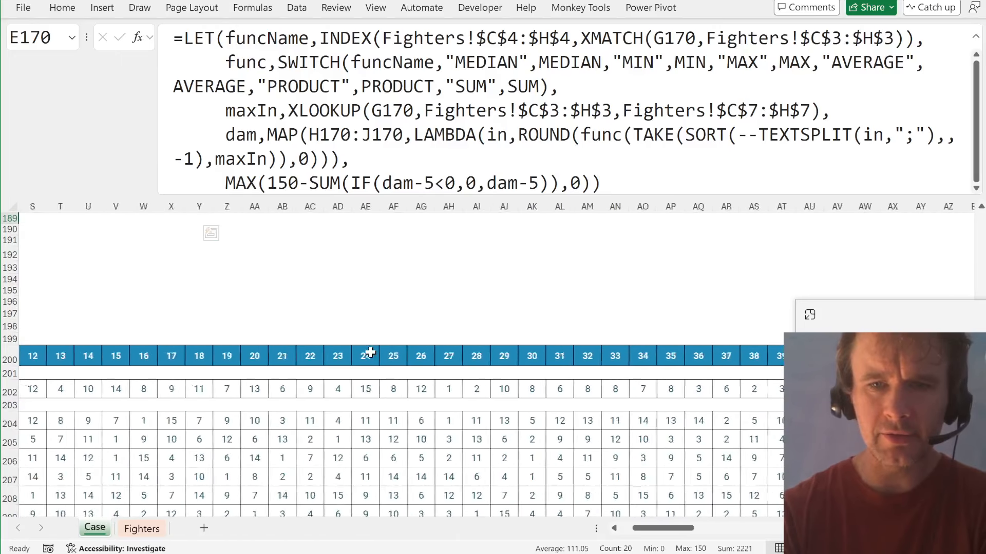
pyautogui.hscroll(-19, 370, 352)
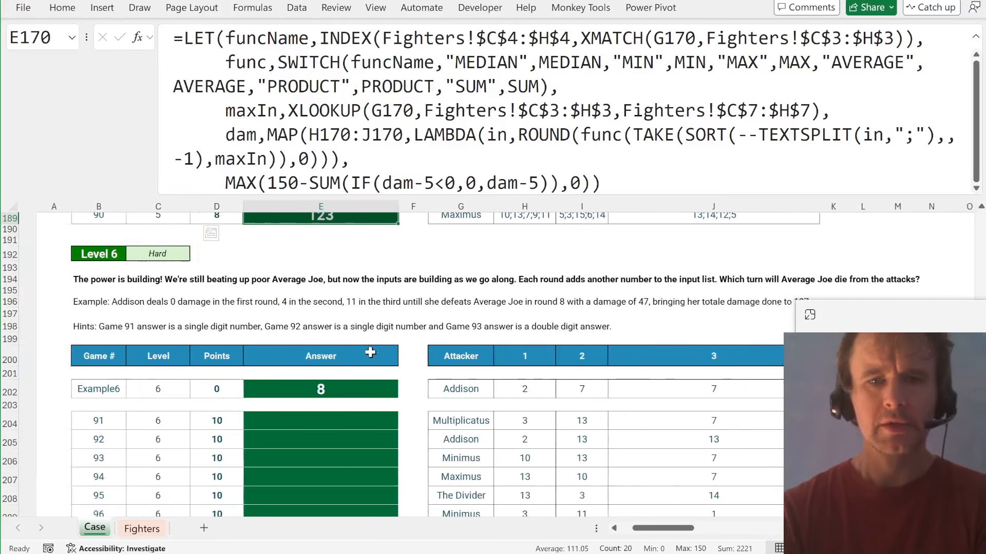
# - Copy the Level 5 formula from E189 into the Game 91 answer cell E204
pyautogui.scroll(3, 322, 328)
pyautogui.click(310, 282)
pyautogui.hotkey('ctrl', 'c')
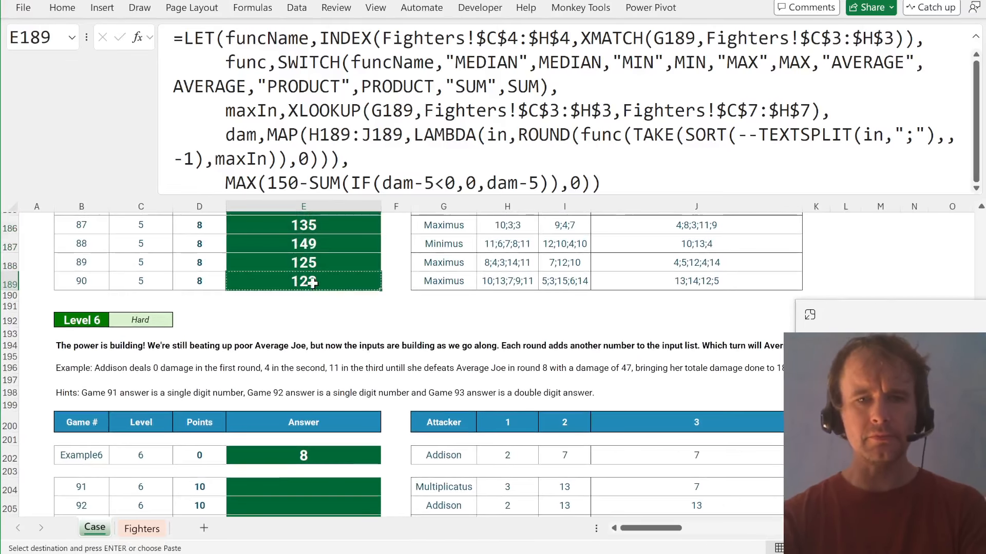
pyautogui.scroll(-3, 318, 334)
pyautogui.click(324, 368)
pyautogui.hotkey('ctrl', 'v')
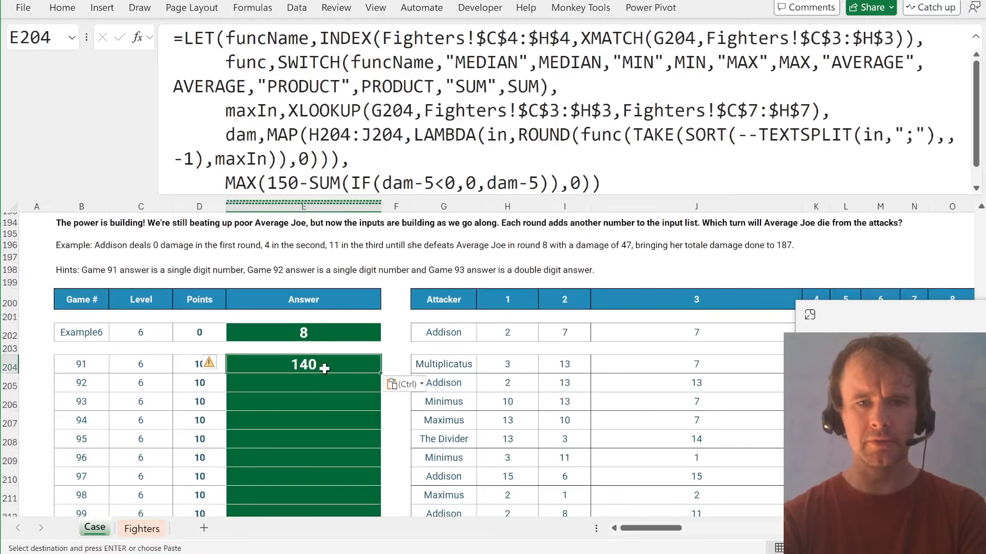
# - Extend the MAP range in E204's formula to H204:BE204 and rename its LAMBDA parameter to end
pyautogui.click(330, 63)
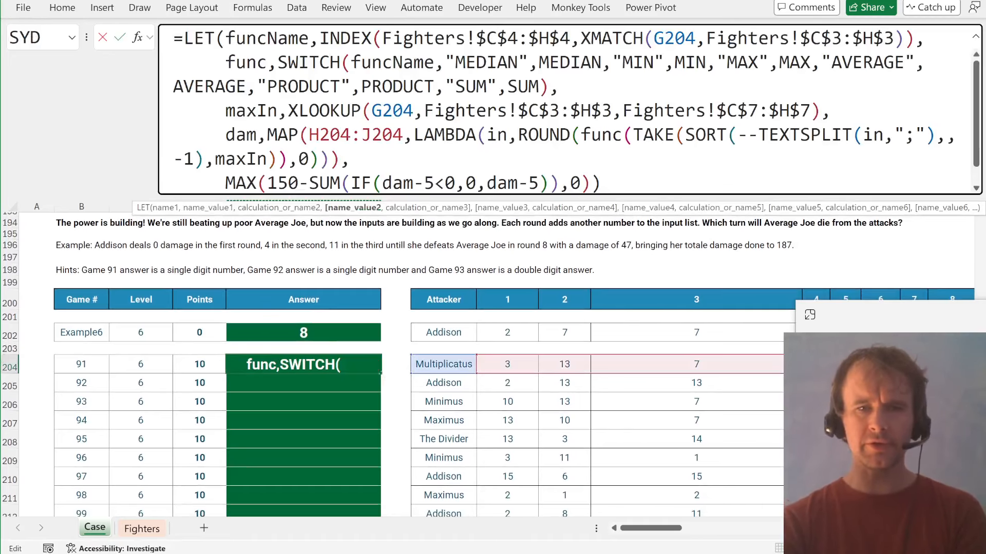
pyautogui.click(309, 110)
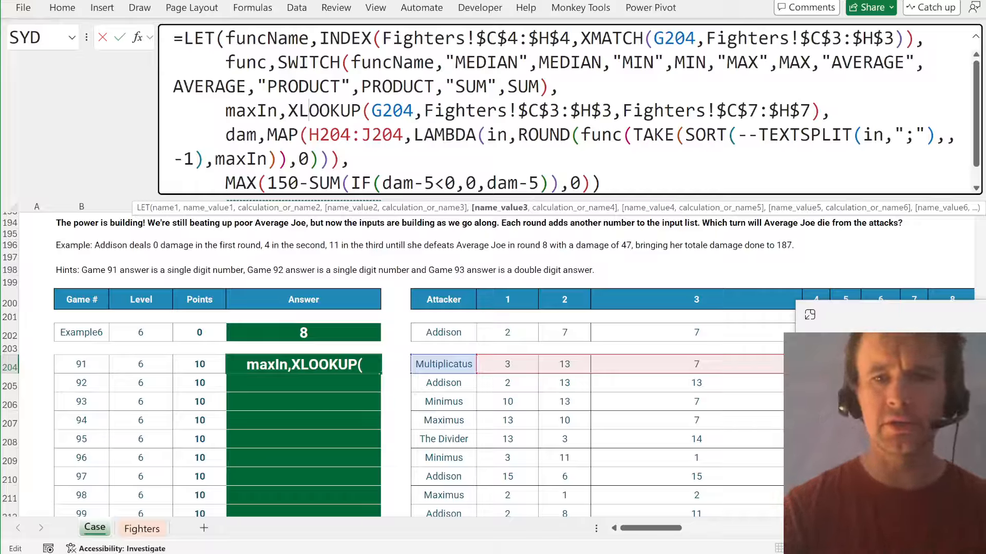
pyautogui.click(325, 135)
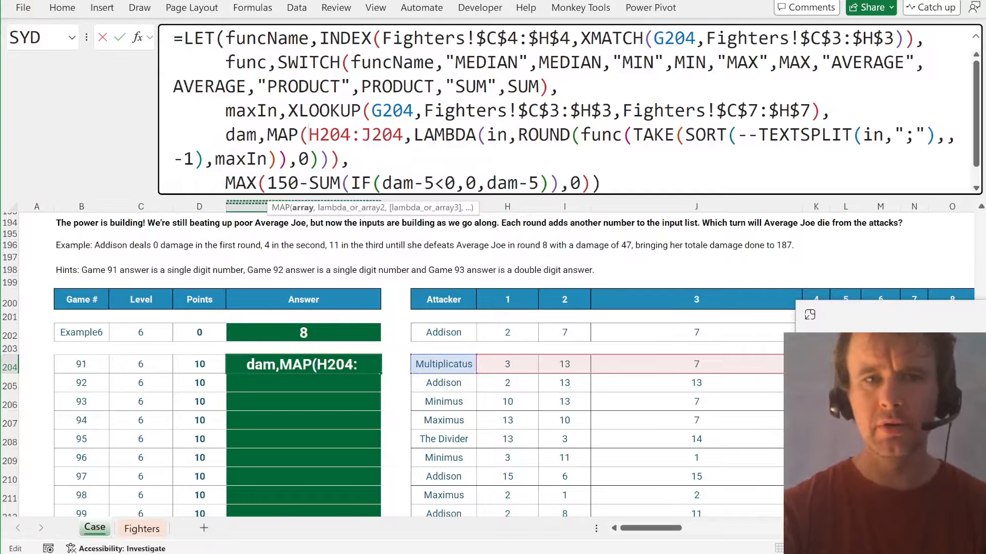
pyautogui.moveTo(308, 135); pyautogui.dragTo(404, 134)
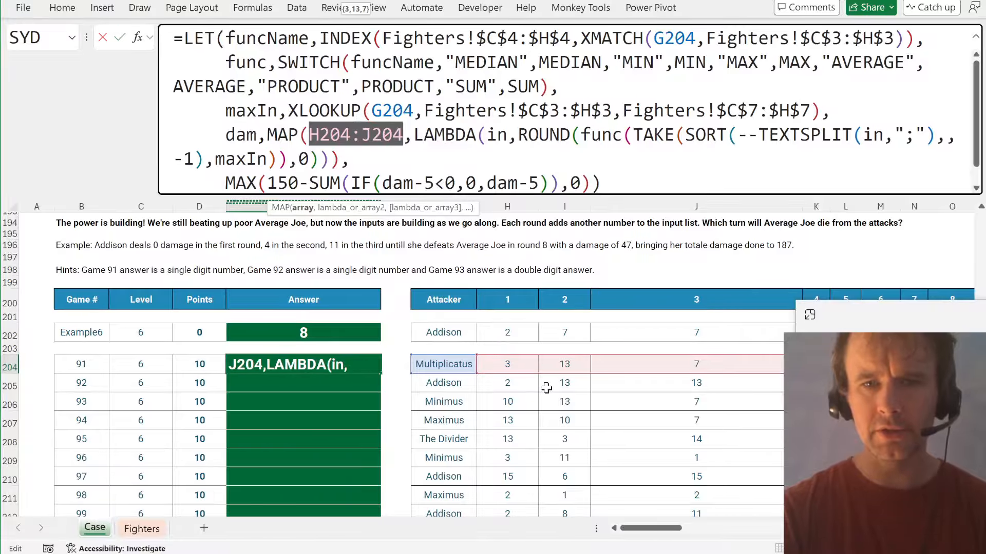
pyautogui.click(506, 364)
pyautogui.hotkey('ctrl', 'shift', 'Right')
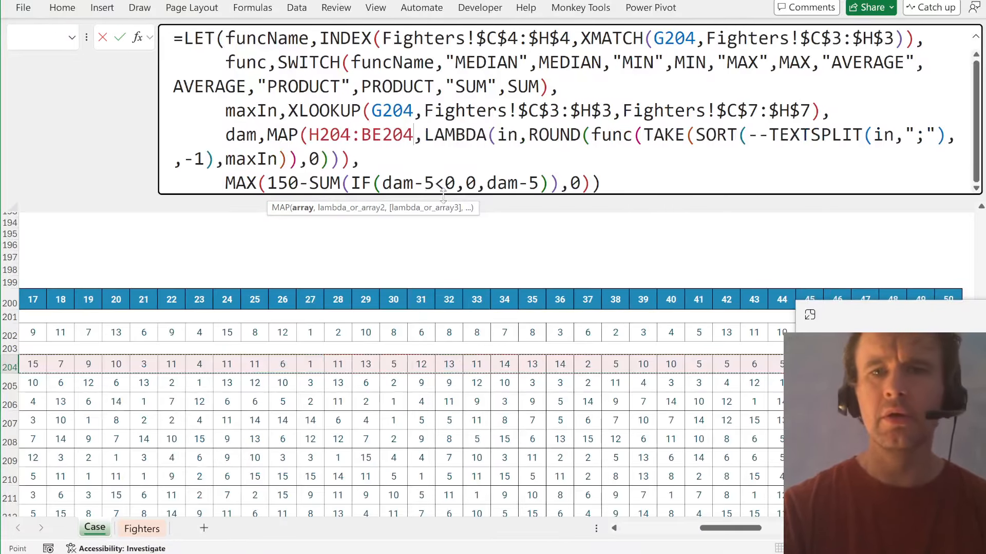
pyautogui.doubleClick(508, 135)
pyautogui.write('end')
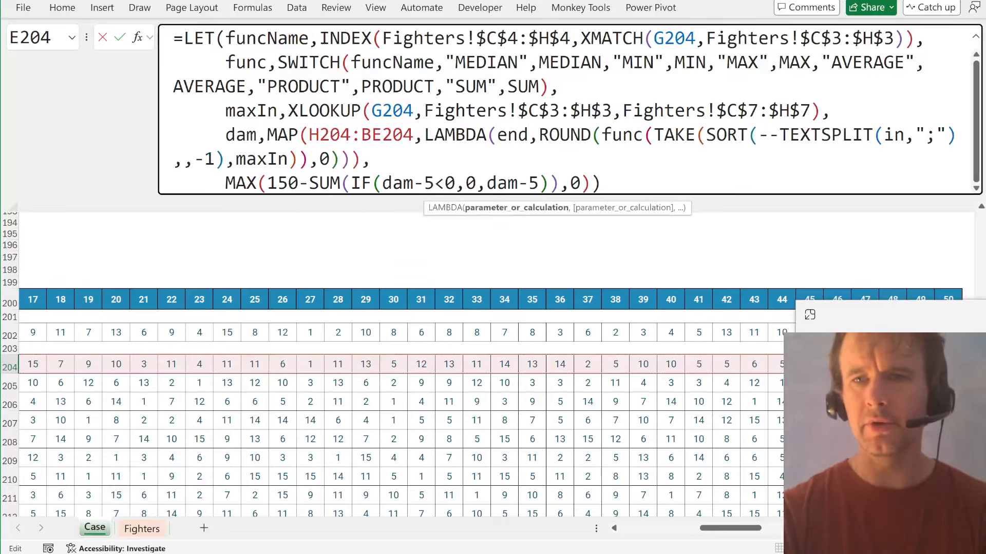
# - Replace the in argument inside TEXTSPLIT with the expanding range H204:end
pyautogui.doubleClick(893, 134)
pyautogui.hscroll(-7, 291, 409)
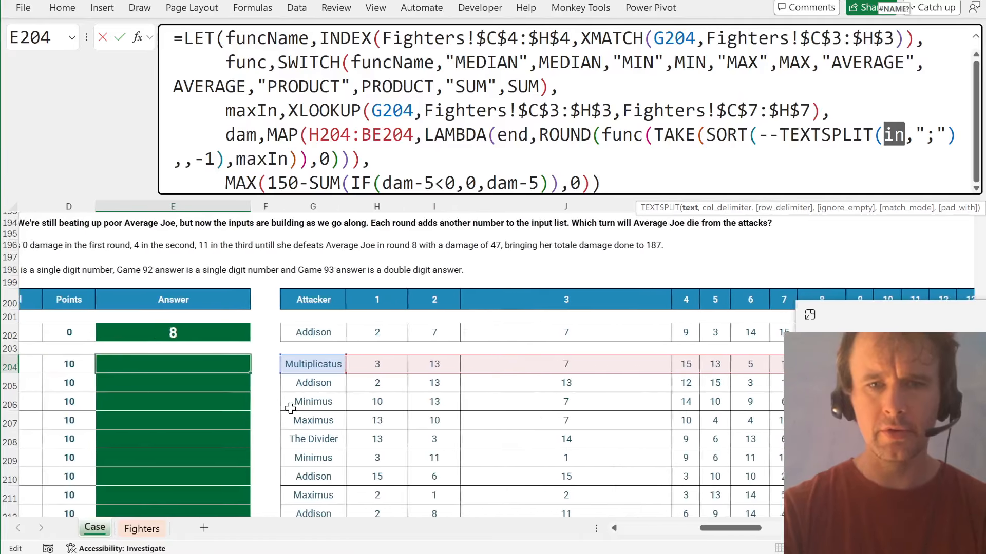
pyautogui.click(416, 364)
pyautogui.write(':')
pyautogui.press('BackSpace')
pyautogui.press('BackSpace')
pyautogui.press('BackSpace')
pyautogui.press('BackSpace')
pyautogui.write('e')
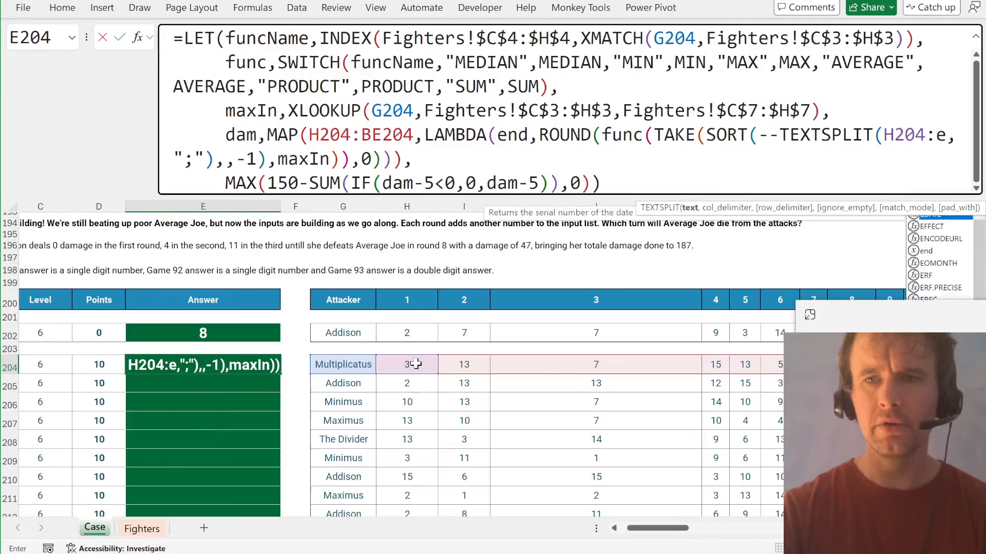
pyautogui.write('nd')
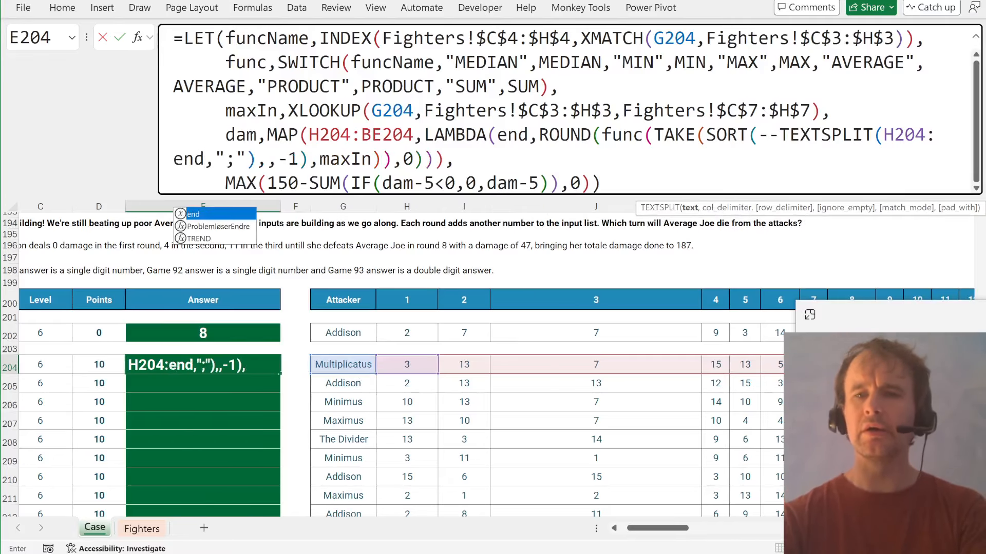
pyautogui.press('Tab')
# - Replace the TEXTSPLIT conversion in E204 with TOCOL(H204:end), removing the semicolon delimiter, and commit the formula
pyautogui.hotkey('ctrl', 'shift', 'Left')
pyautogui.hotkey('ctrl', 'shift', 'Left')
pyautogui.hotkey('ctrl', 'shift', 'Left')
pyautogui.hotkey('ctrl', 'shift', 'Left')
pyautogui.hotkey('ctrl', 'shift', 'Right')
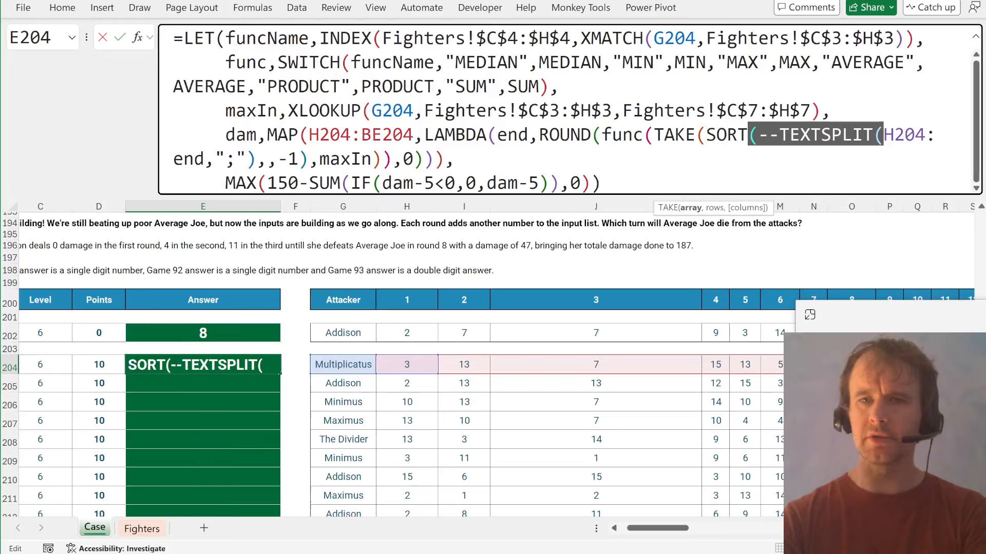
pyautogui.hotkey('shift', 'Right')
pyautogui.press('Delete')
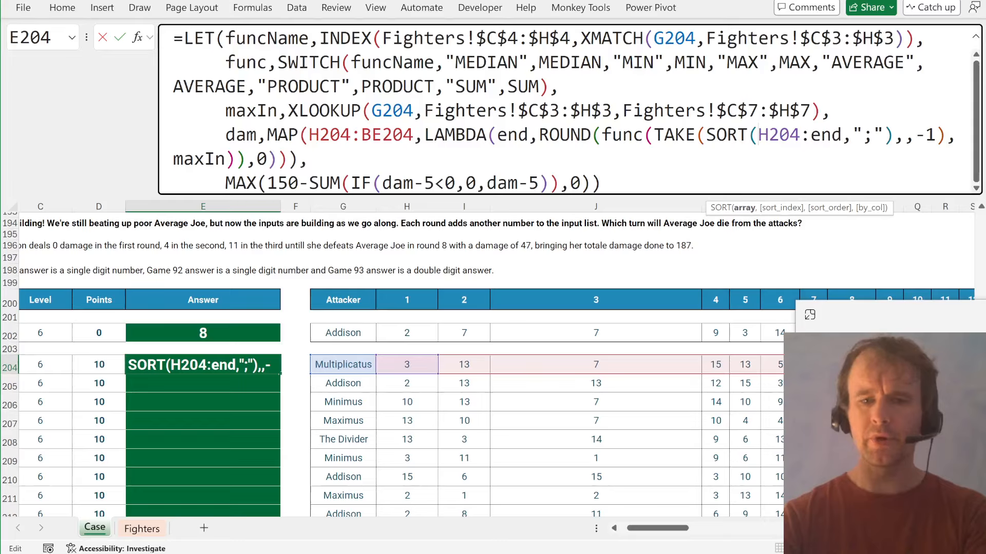
pyautogui.write('toc')
pyautogui.press('Tab')
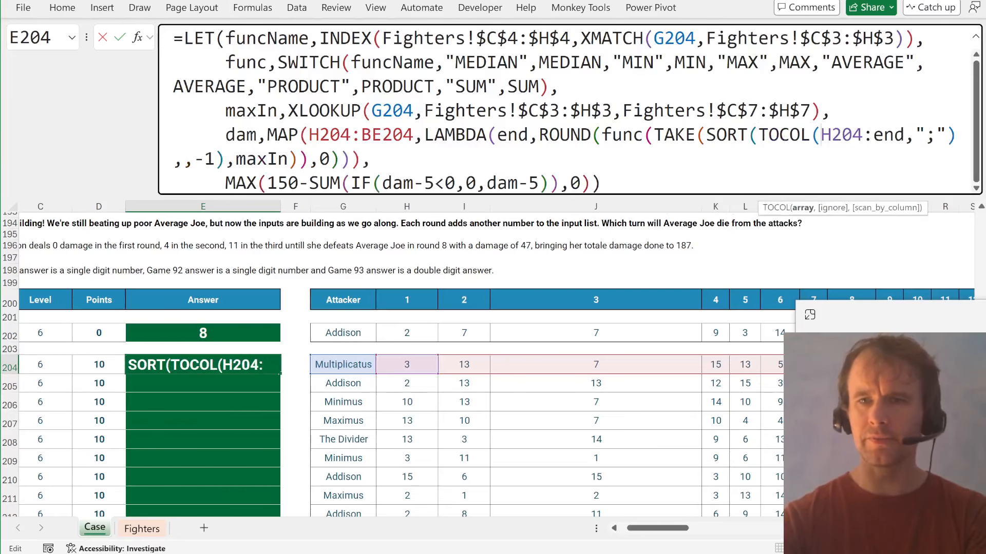
pyautogui.write(')')
pyautogui.press('Delete')
pyautogui.press('Delete')
pyautogui.press('Delete')
pyautogui.press('Delete')
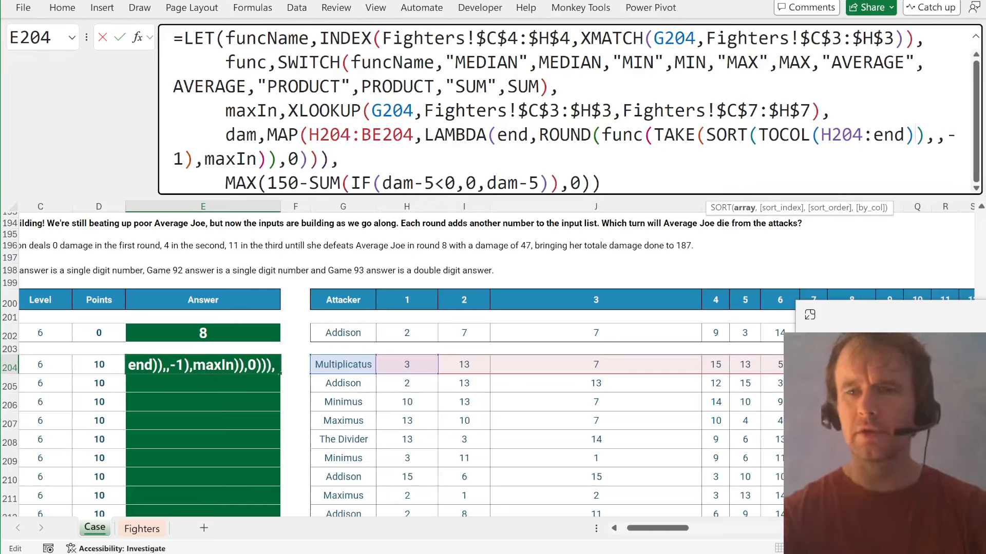
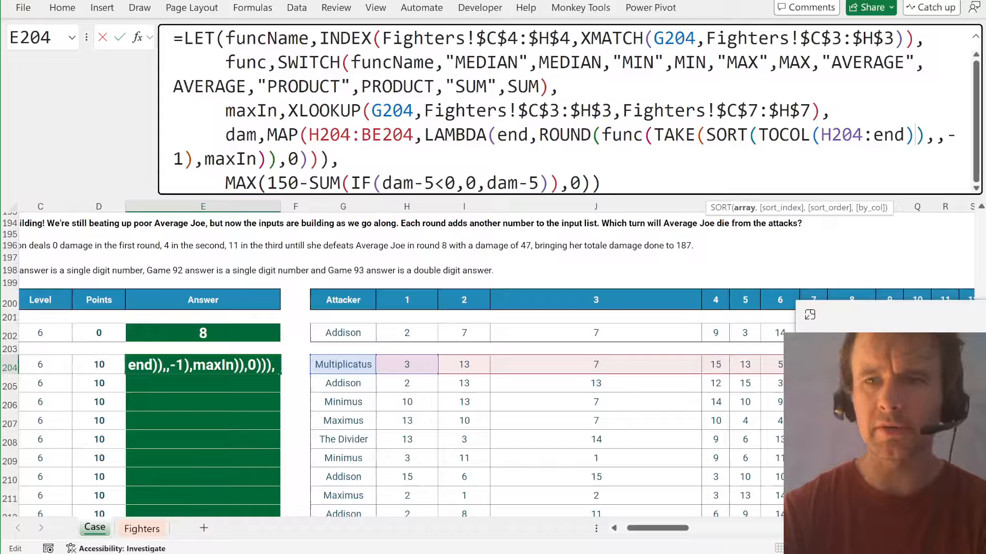
pyautogui.press('BackSpace')
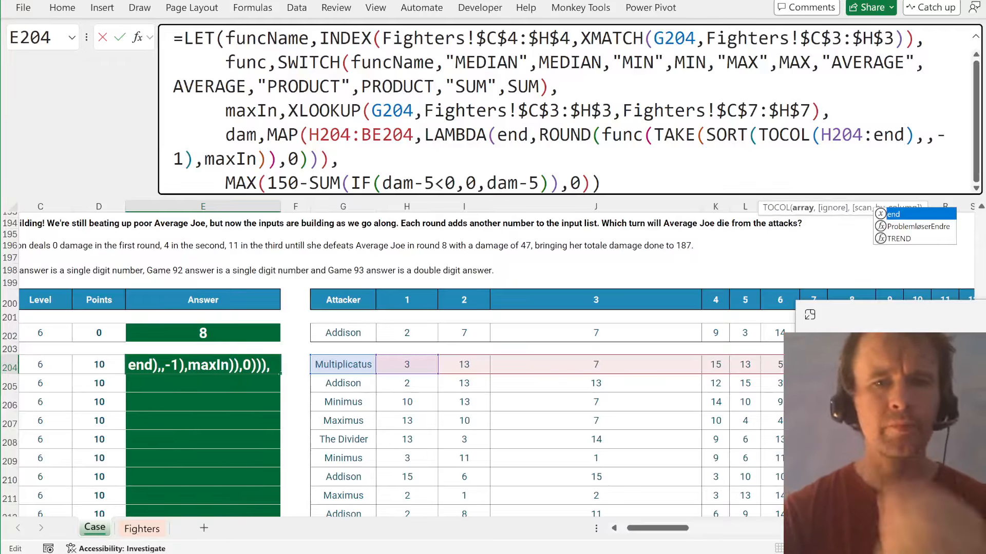
pyautogui.press('Return')
# - Try the TOCOL version of E204's formula in the example answer cell E202
pyautogui.press('Up')
pyautogui.hotkey('ctrl', 'c')
pyautogui.press('Up')
pyautogui.press('Up')
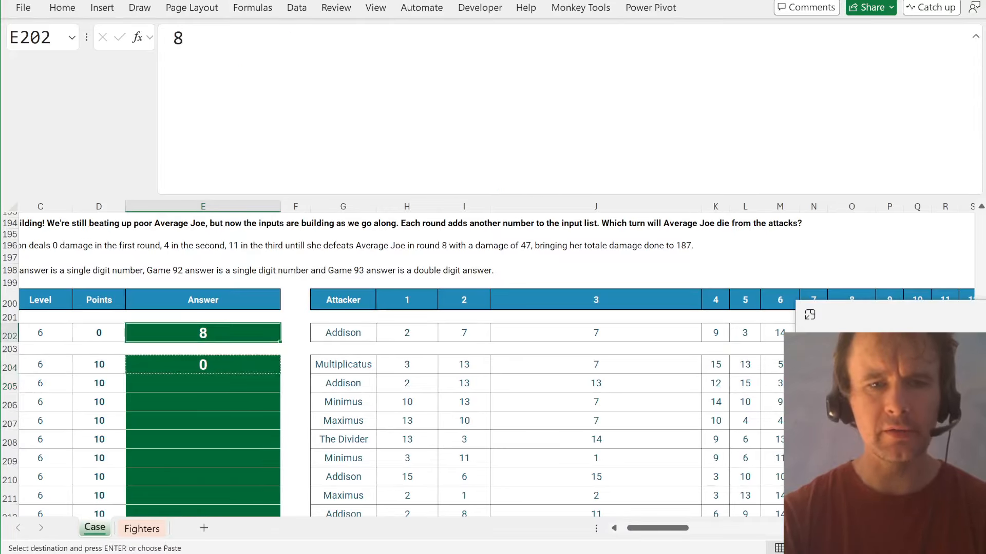
pyautogui.hotkey('ctrl', 'v')
pyautogui.press('Down')
pyautogui.press('Down')
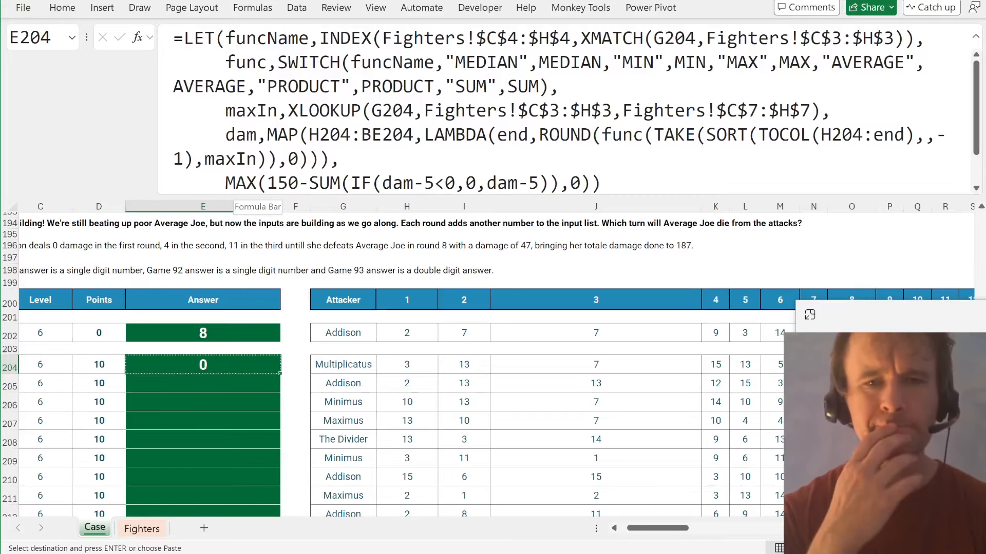
# - Replace the final MAX calculation in E204 with a SCAN starting at 0 over IF(dam-5<0,0,dam-5)
pyautogui.click(225, 182)
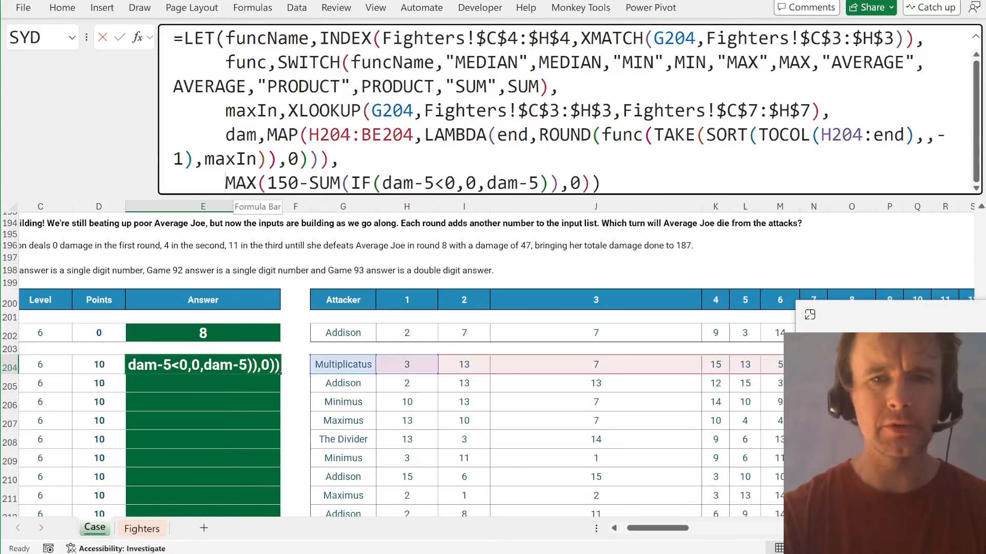
pyautogui.moveTo(224, 182); pyautogui.dragTo(601, 183)
pyautogui.write('sc')
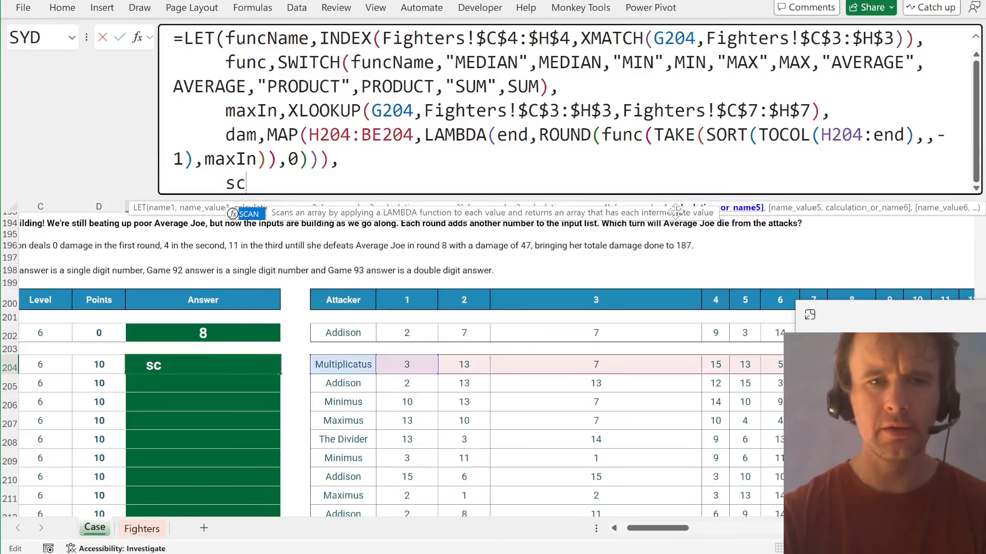
pyautogui.write('an(0,')
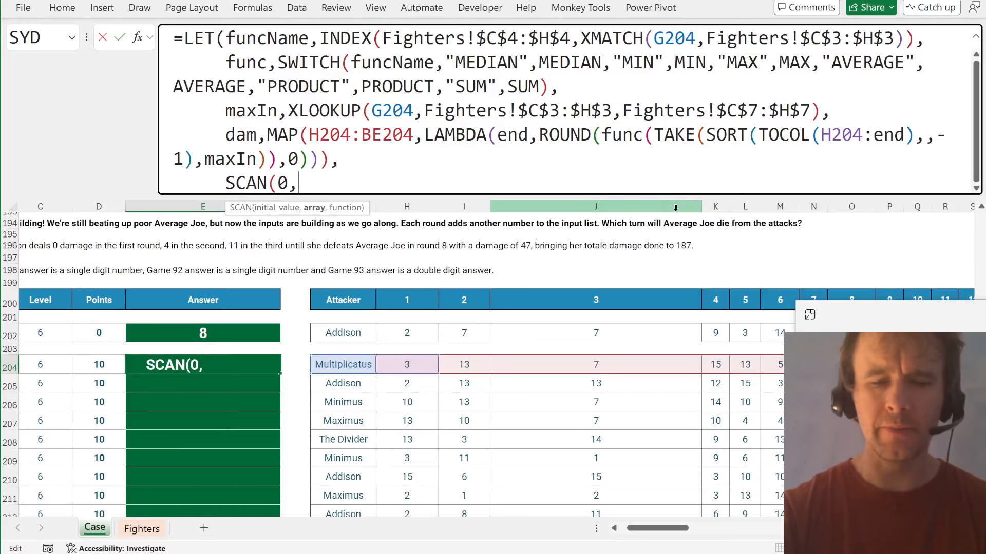
pyautogui.write('IF(dam')
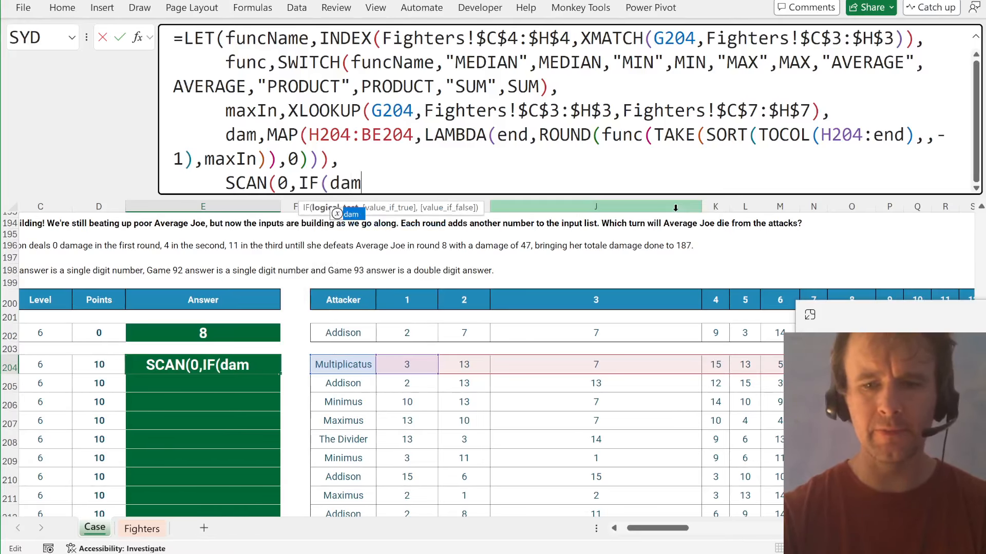
pyautogui.write('-5<0,0')
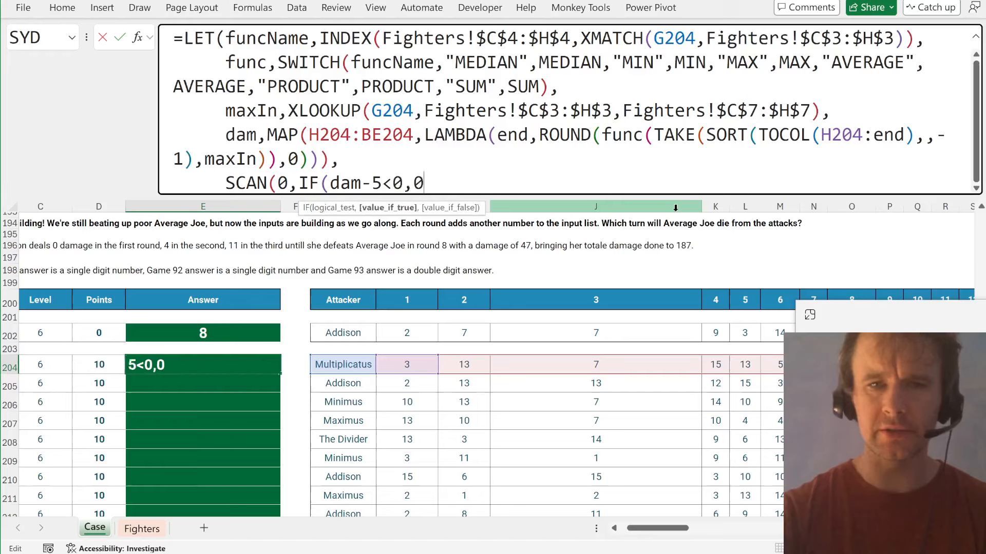
pyautogui.write(',dam-5,')
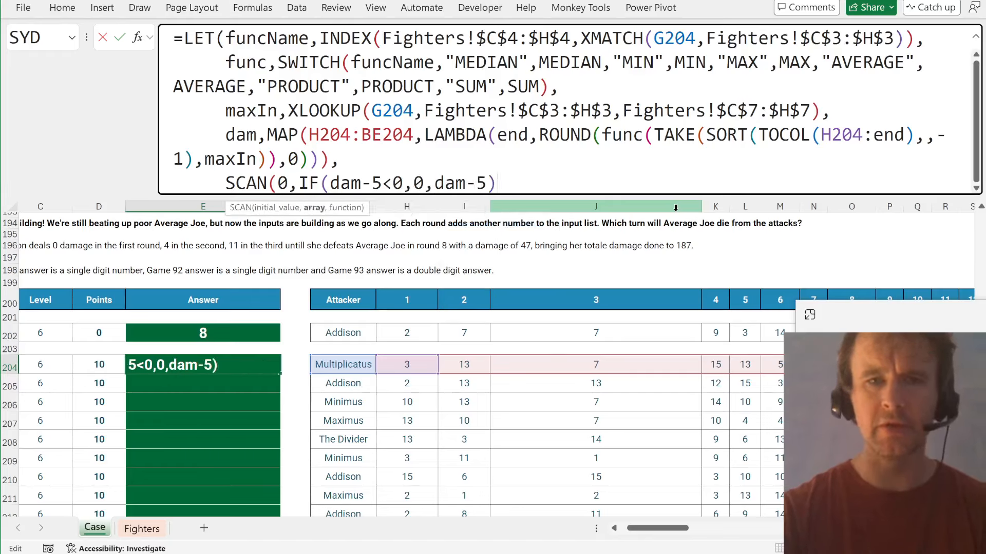
pyautogui.press('BackSpace')
pyautogui.write('),')
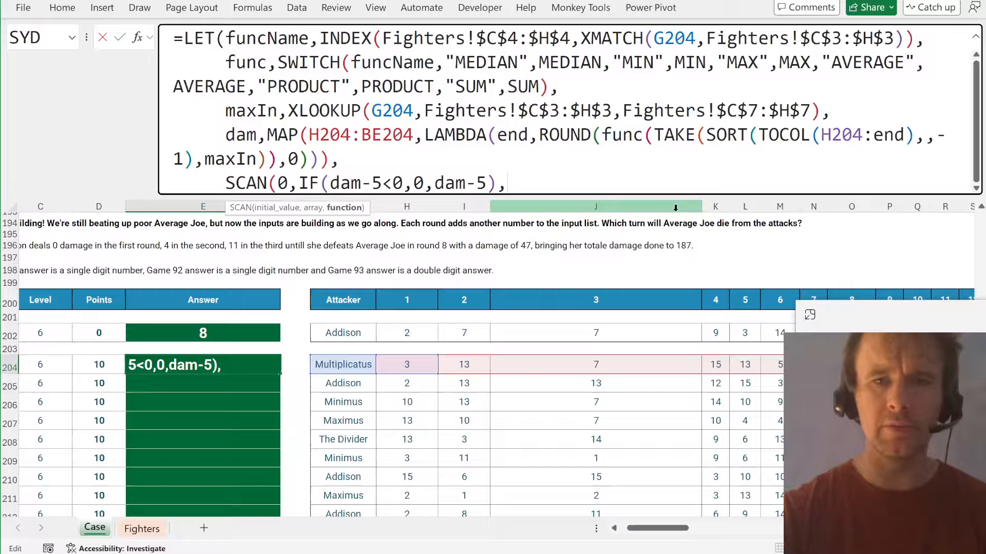
# - Negate the IF array inside SCAN, use SUM as its function and commit the E204 formula
pyautogui.click(299, 183)
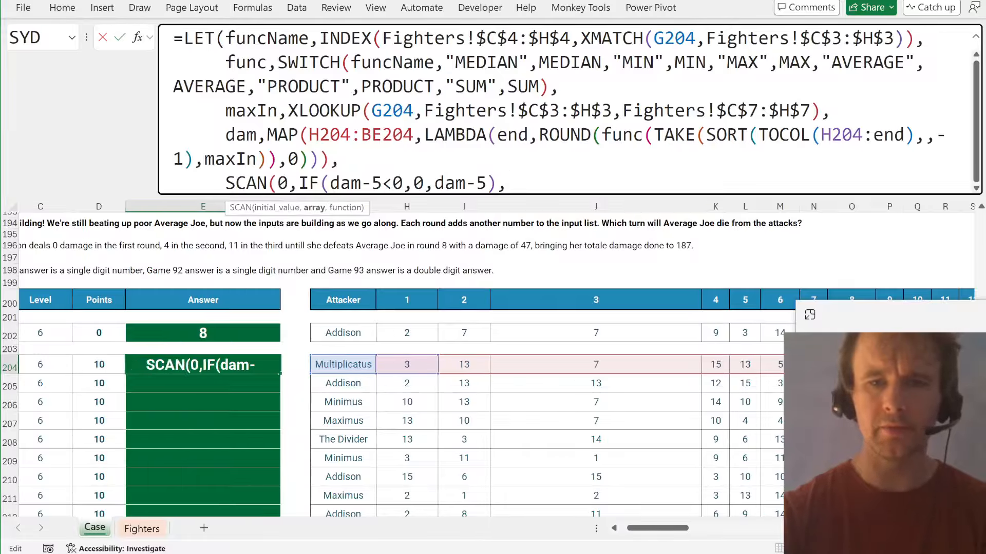
pyautogui.write('-')
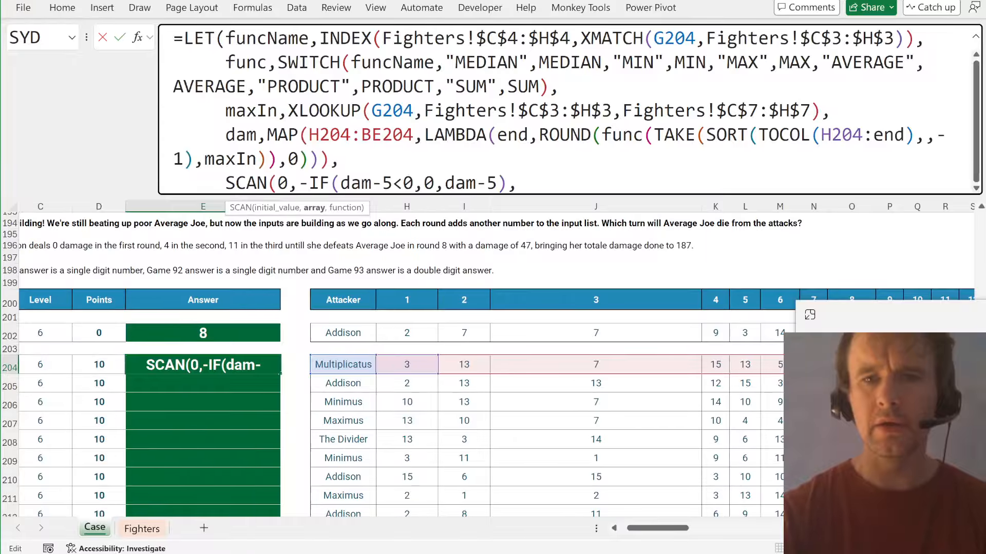
pyautogui.click(518, 183)
pyautogui.write('sum)')
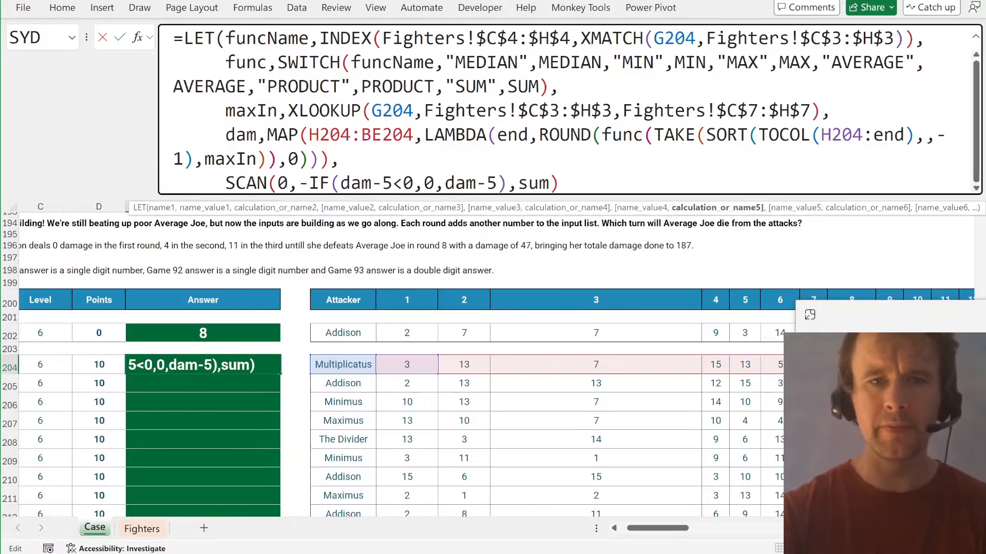
pyautogui.write(')')
pyautogui.press('Return')
pyautogui.press('Up')
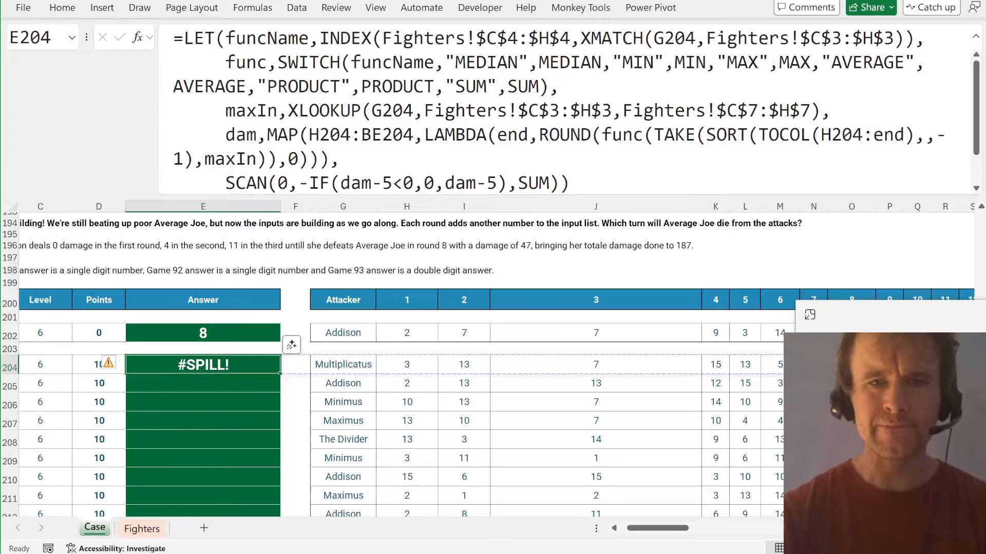
# - Wrap E204's SCAN in an XMATCH that looks up 0 with match mode -1, and commit the formula
pyautogui.click(226, 183)
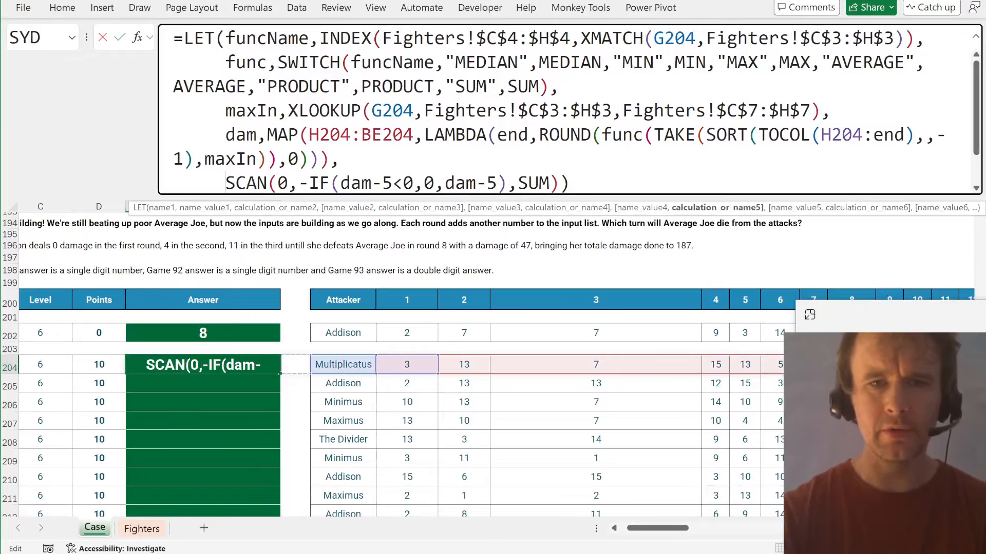
pyautogui.write('xm')
pyautogui.press('Tab')
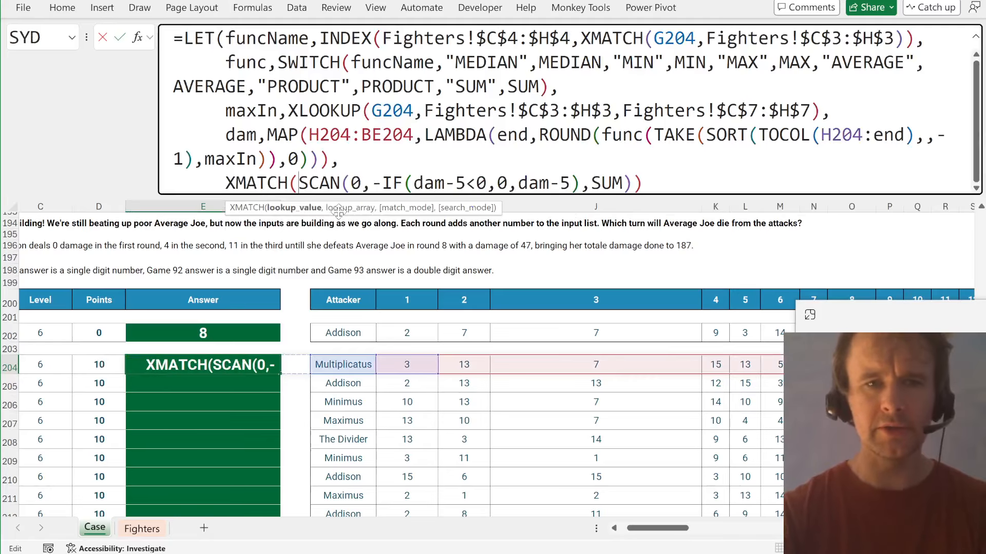
pyautogui.write('0,')
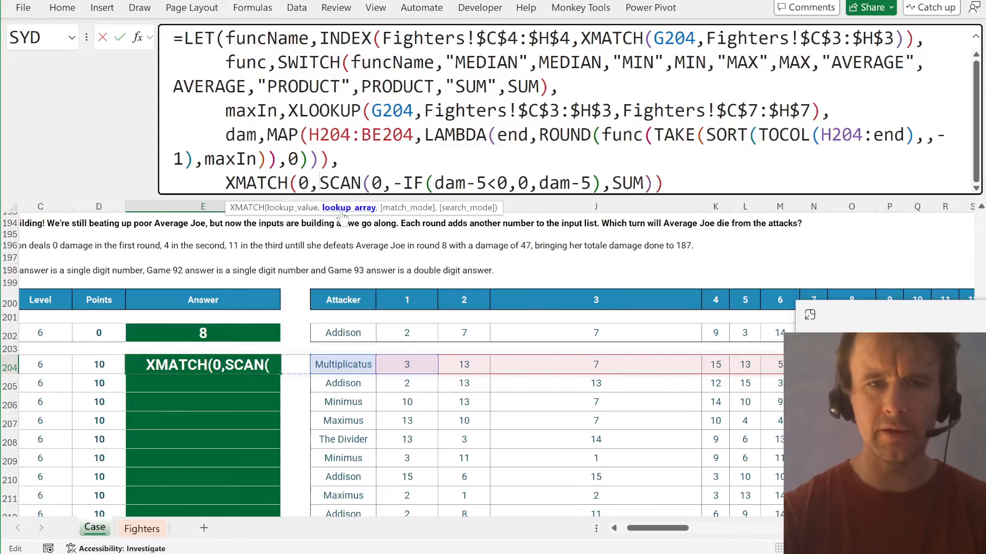
pyautogui.click(342, 213)
pyautogui.press('Right')
pyautogui.write(',')
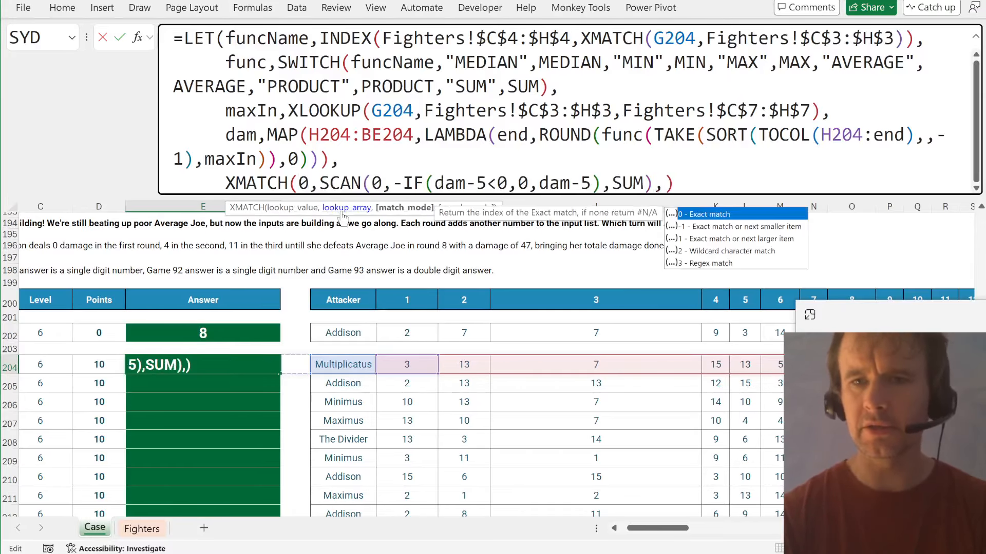
pyautogui.write('-1)')
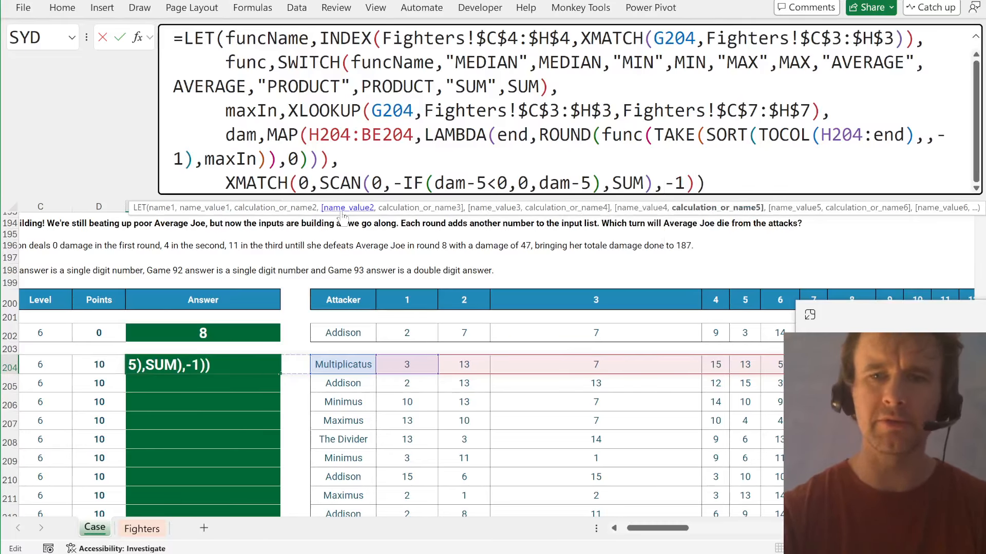
pyautogui.press('Return')
# - Try E204's XMATCH formula in the example cell E202, and restore the example answer of 8
pyautogui.press('Up')
pyautogui.hotkey('ctrl', 'c')
pyautogui.press('Up')
pyautogui.press('Up')
pyautogui.hotkey('ctrl', 'v')
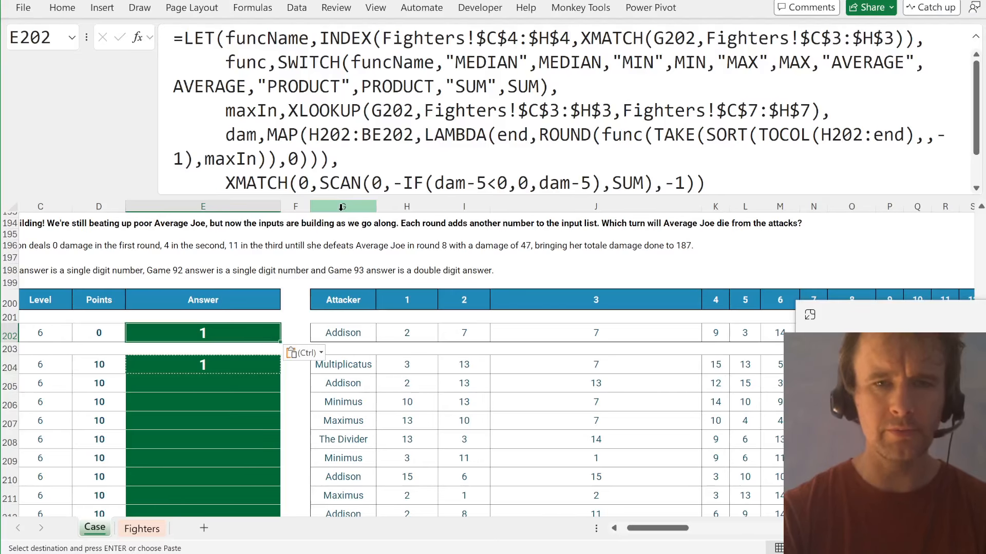
pyautogui.write('8')
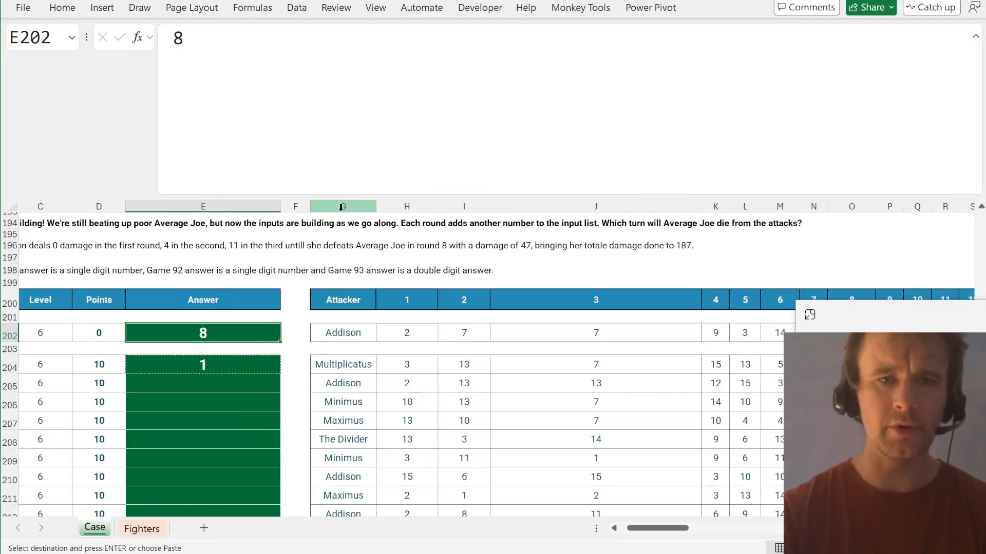
# - Copy the answer formula from E204 into the Level 6 example cell E202
pyautogui.click(235, 362)
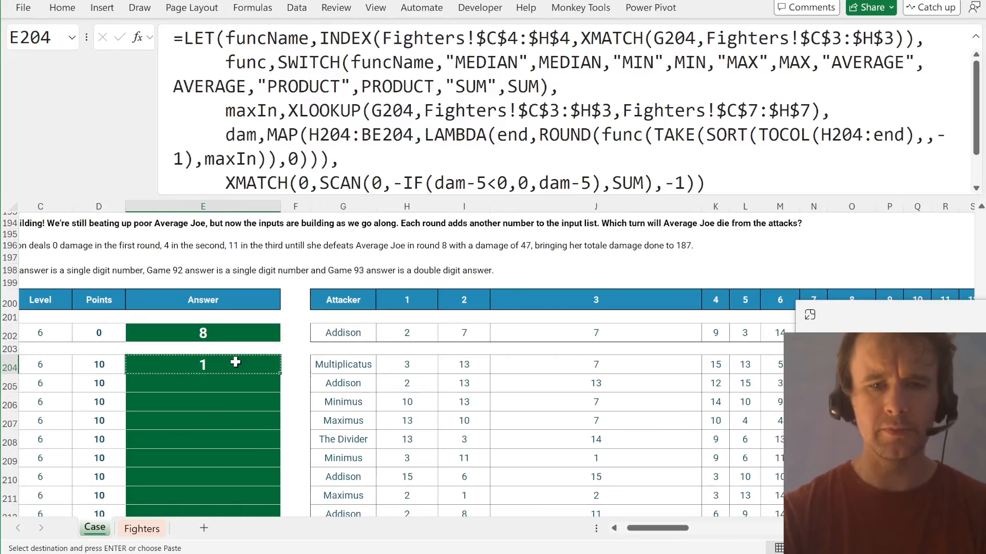
pyautogui.press('Up')
pyautogui.press('Up')
pyautogui.hotkey('ctrl', 'v')
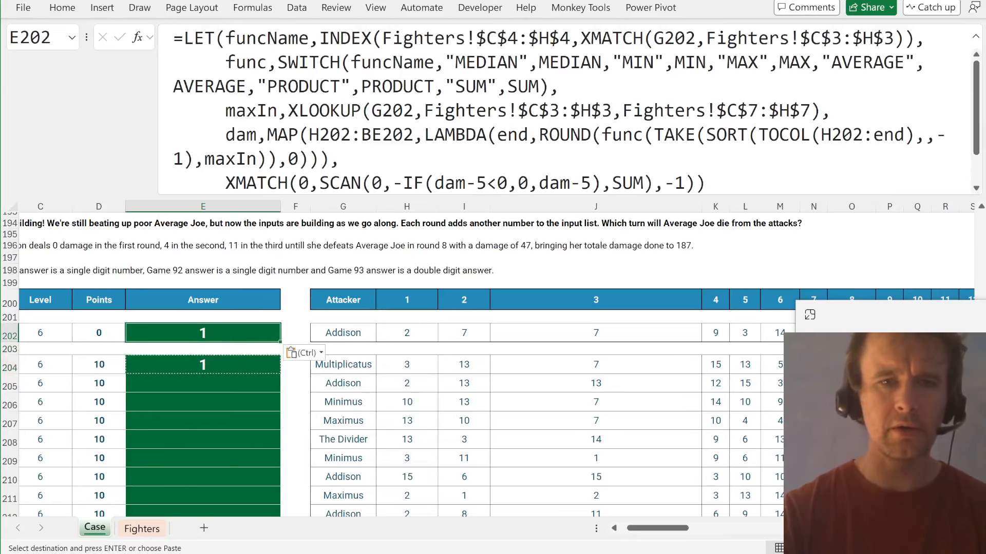
# - Copy the full text of E202's formula into H203, the empty row below the example's inputs
pyautogui.press('F2')
pyautogui.hotkey('ctrl', 'a')
pyautogui.hotkey('ctrl', 'c')
pyautogui.press('Escape')
pyautogui.press('Right')
pyautogui.press('Right')
pyautogui.press('Down')
pyautogui.press('Right')
pyautogui.press('F2')
pyautogui.hotkey('ctrl', 'v')
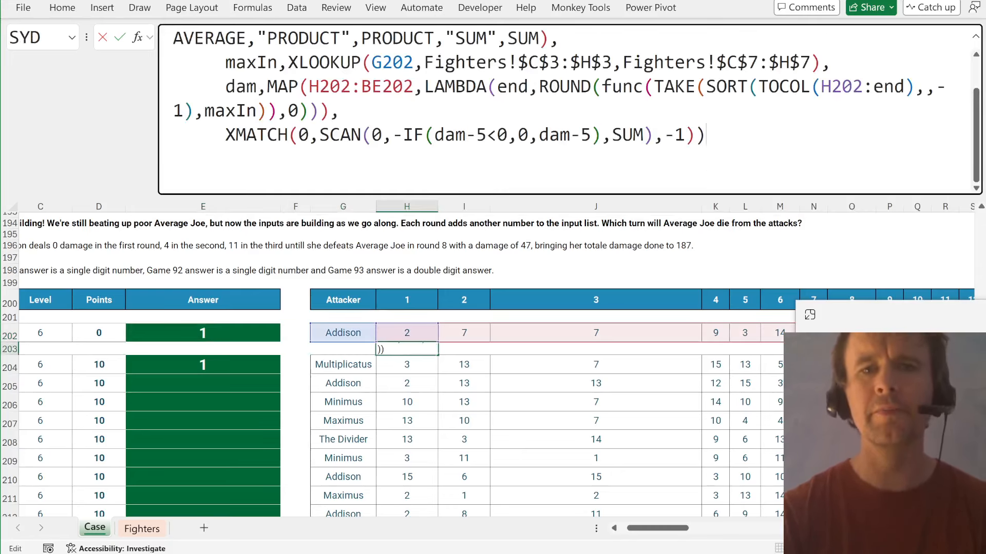
# - Replace the final XMATCH expression in H203's formula with dam so it returns the damage values
pyautogui.moveTo(225, 135); pyautogui.dragTo(711, 136)
pyautogui.write('dam)')
pyautogui.press('Return')
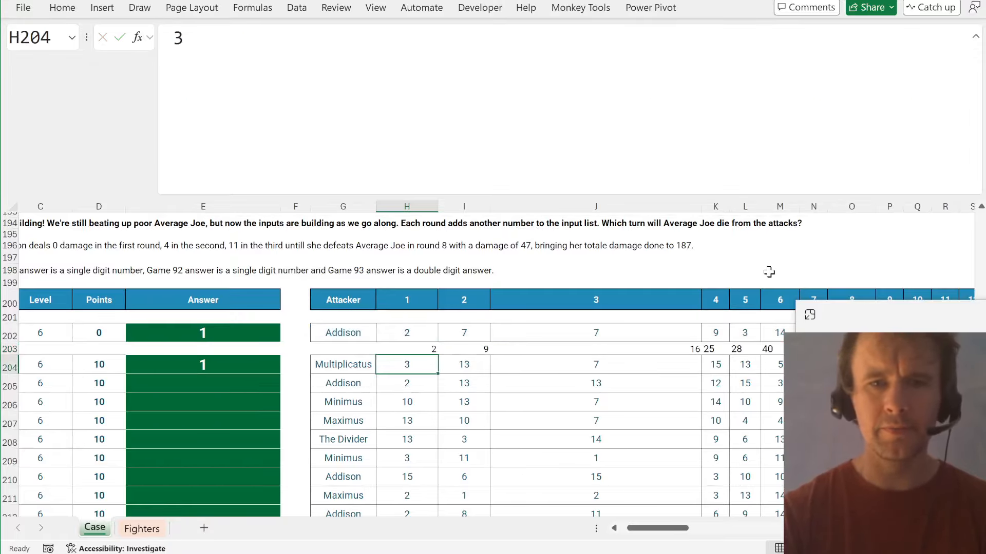
pyautogui.press('Up')
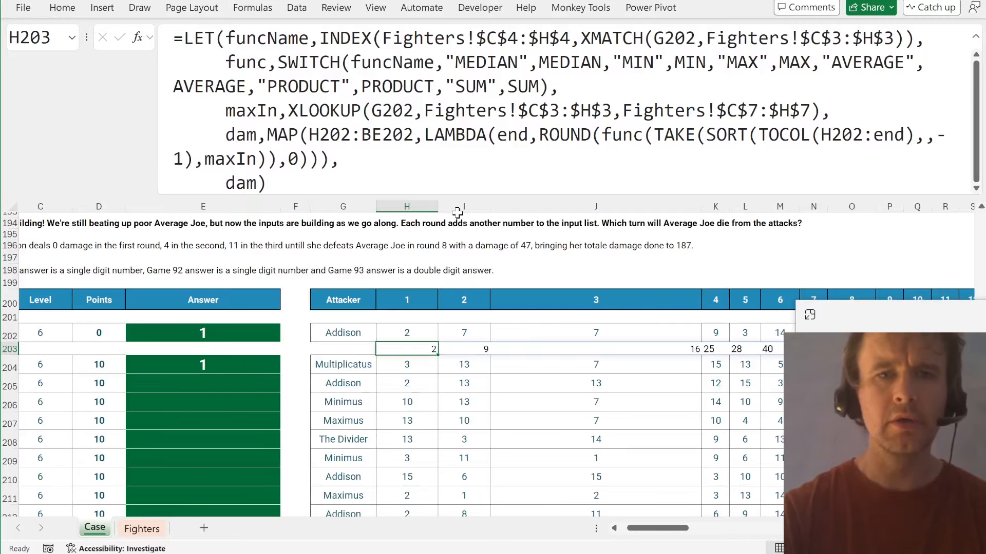
# - Try 150 as the XMATCH lookup value in E202's formula and restore it to 0
pyautogui.press('Left')
pyautogui.press('Up')
pyautogui.press('Left')
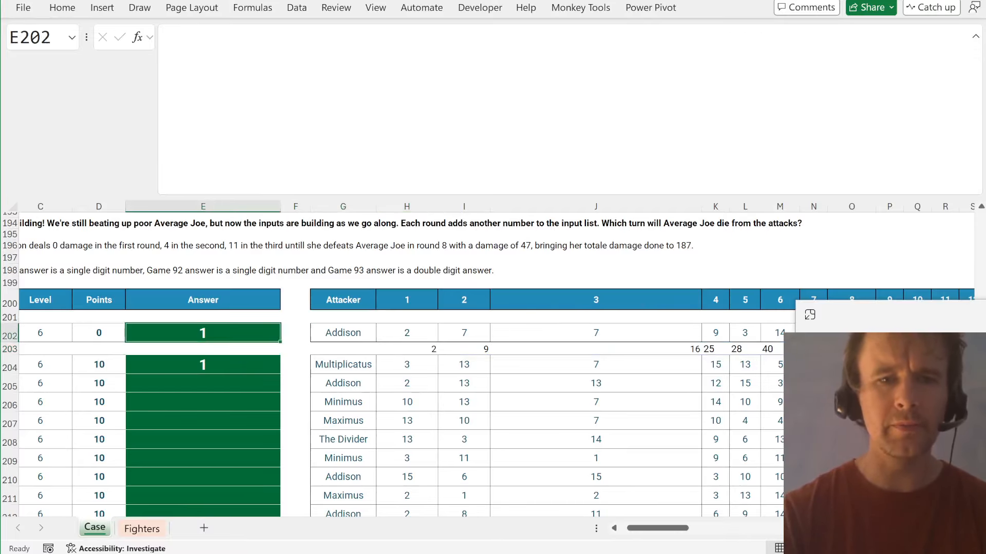
pyautogui.press('Left')
pyautogui.click(320, 183)
pyautogui.press('Left')
pyautogui.press('Left')
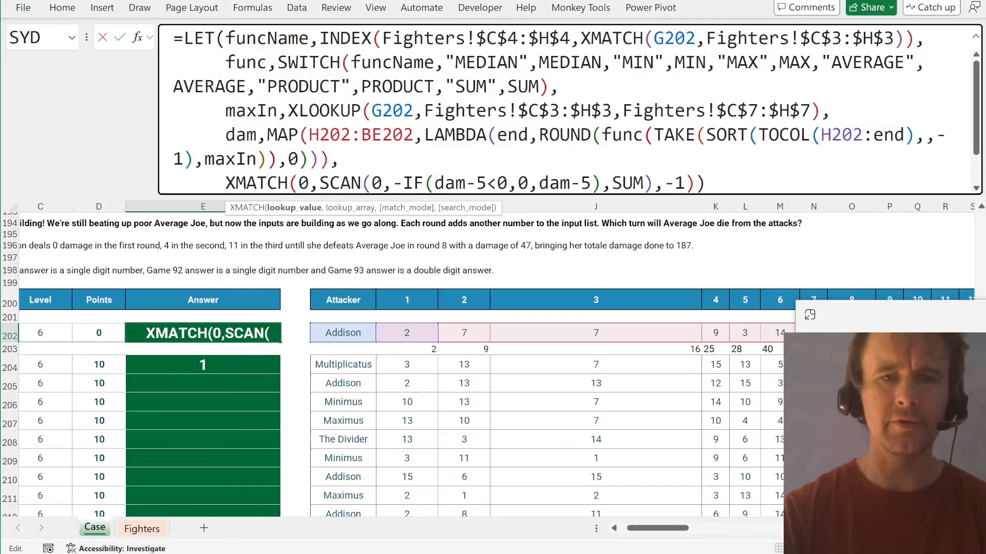
pyautogui.write('15')
pyautogui.press('Return')
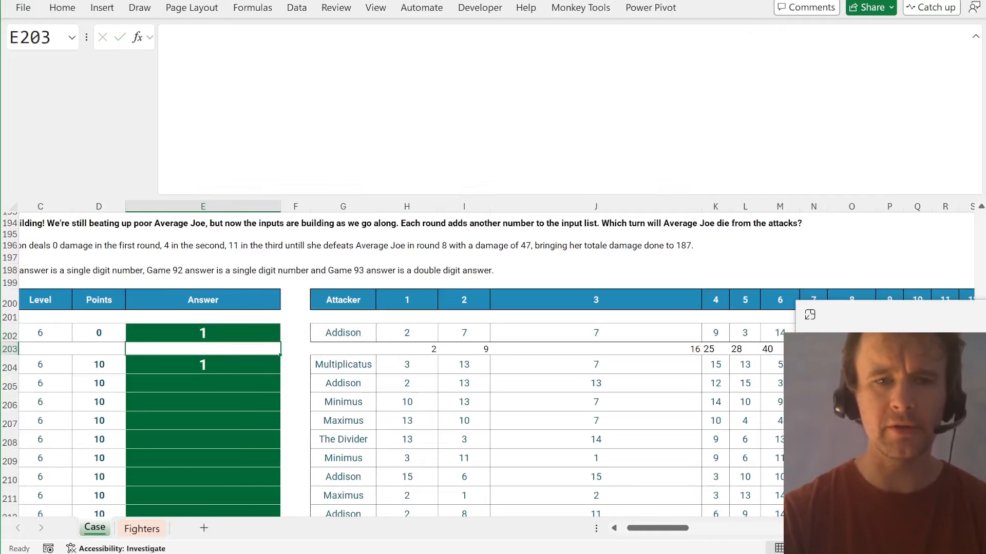
pyautogui.press('Up')
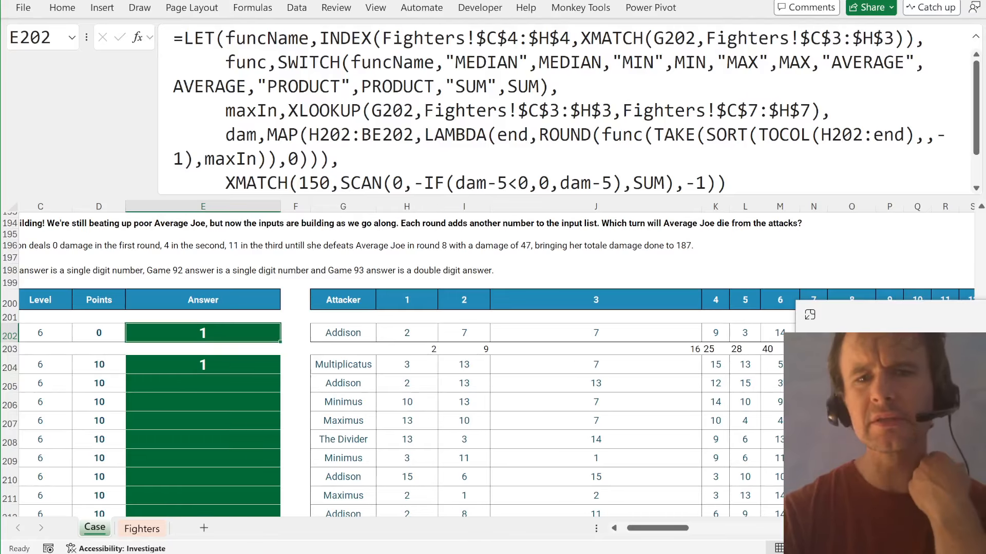
pyautogui.click(310, 184)
pyautogui.press('BackSpace')
pyautogui.press('Delete')
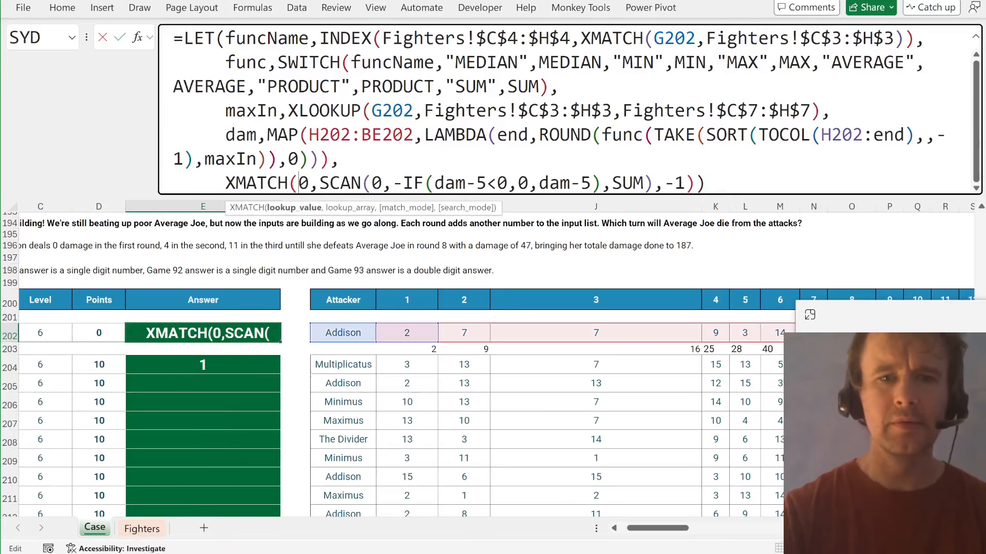
# - Set the initial value of SCAN in E202's formula to 150
pyautogui.click(370, 183)
pyautogui.write('15')
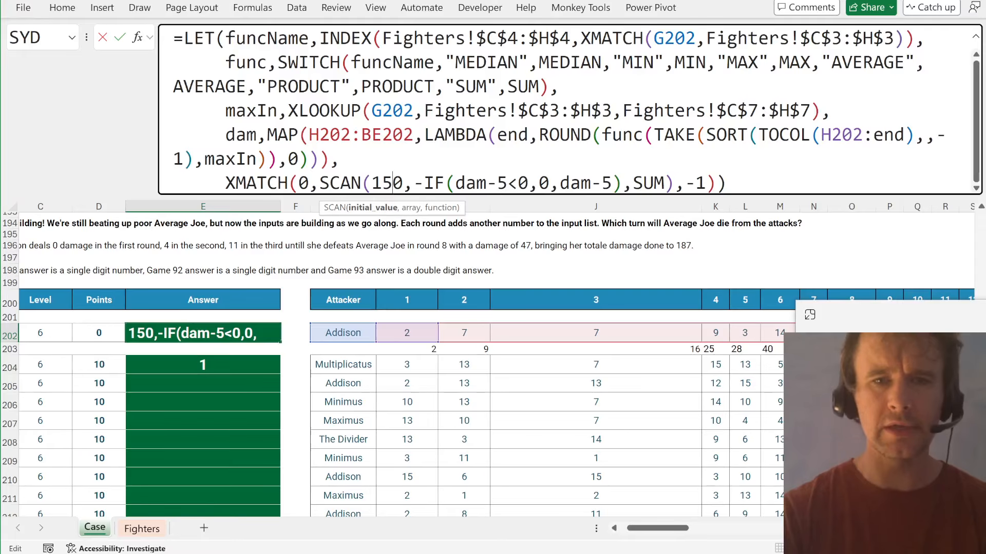
pyautogui.press('Return')
# - Copy the corrected formula from E202 into E204 and fill it down the Level 6 answers to E223
pyautogui.press('Up')
pyautogui.hotkey('ctrl', 'c')
pyautogui.press('Down')
pyautogui.press('Down')
pyautogui.hotkey('ctrl', 'v')
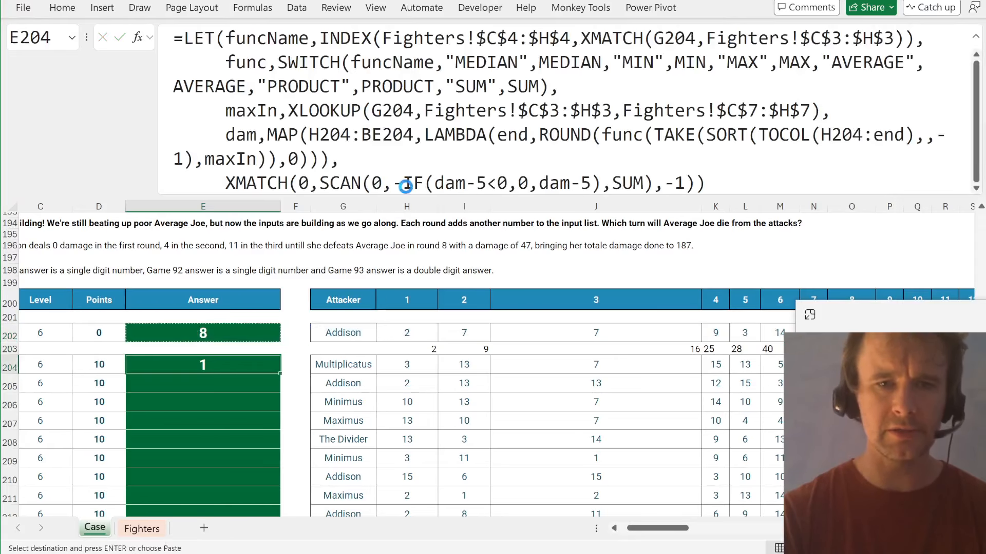
pyautogui.hotkey('ctrl', 'v')
pyautogui.press('Left')
pyautogui.hotkey('ctrl', 'Down')
pyautogui.press('Right')
pyautogui.hotkey('ctrl', 'shift', 'Up')
pyautogui.hotkey('ctrl', 'd')
pyautogui.press('Return')
pyautogui.press('Up')
# - Examine the Level 7 task description, its hints, the fighter pairs and the extent of the input columns
pyautogui.press('Right')
pyautogui.press('Right')
pyautogui.press('Right')
pyautogui.press('Left')
pyautogui.press('Home')
pyautogui.press('pagedown')
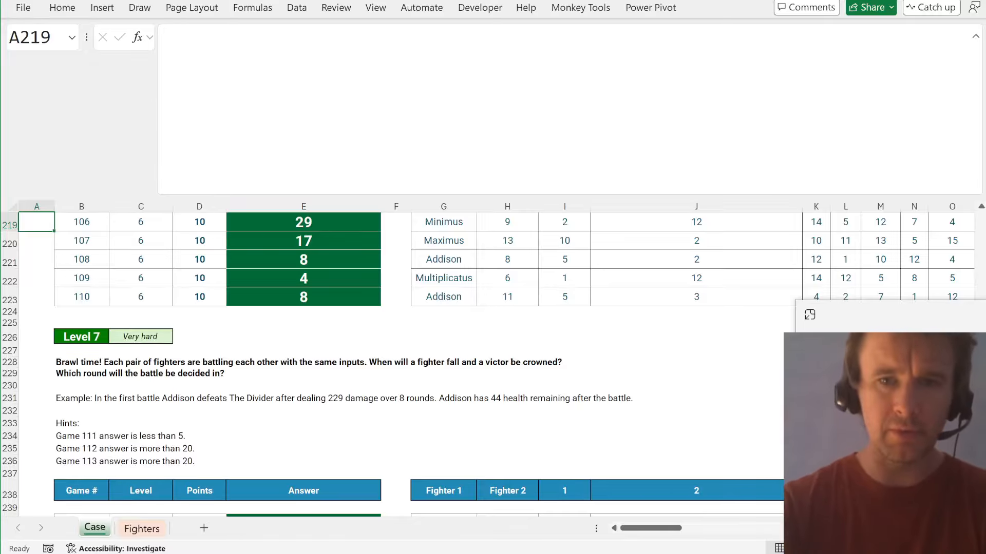
pyautogui.scroll(-4, 481, 422)
pyautogui.hscroll(4, 481, 422)
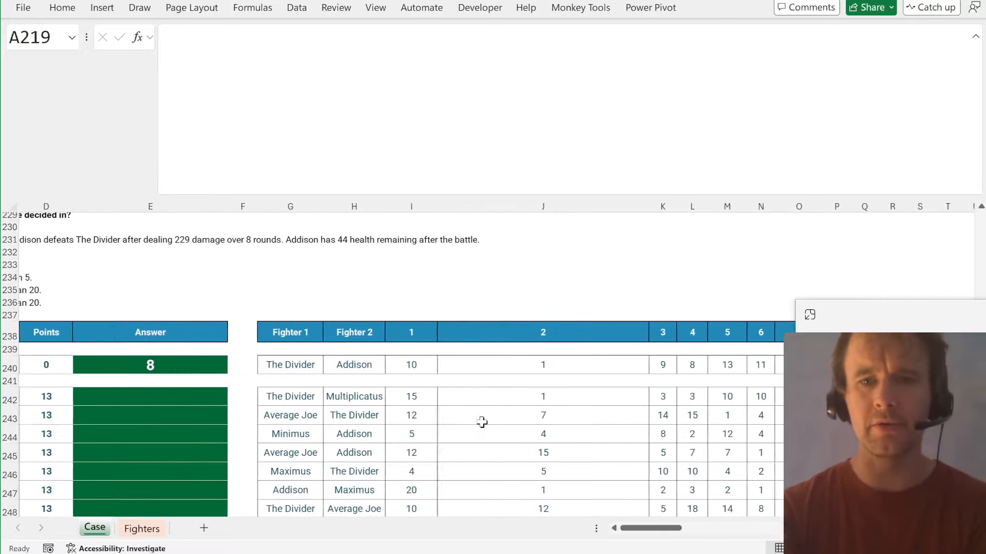
pyautogui.hscroll(10, 482, 422)
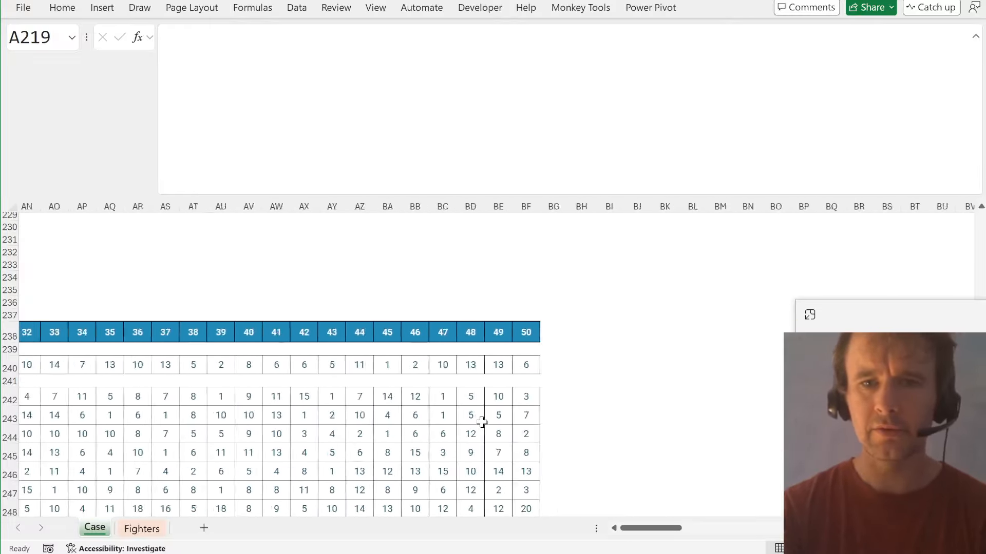
pyautogui.hscroll(-15, 481, 422)
pyautogui.hscroll(-2, 482, 422)
pyautogui.scroll(4, 409, 333)
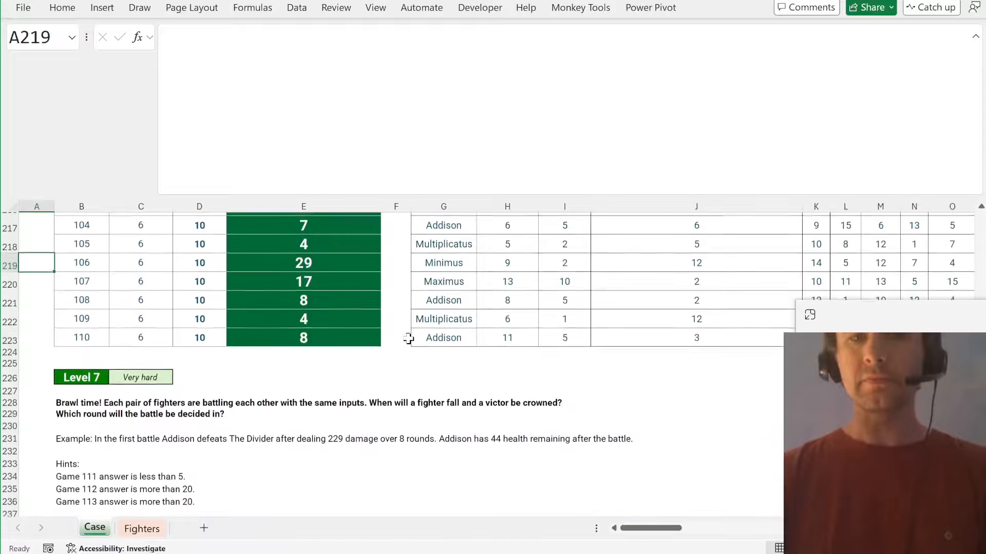
# - Copy the Level 6 formula from E223 into the Level 7 example answer cell E240
pyautogui.click(330, 339)
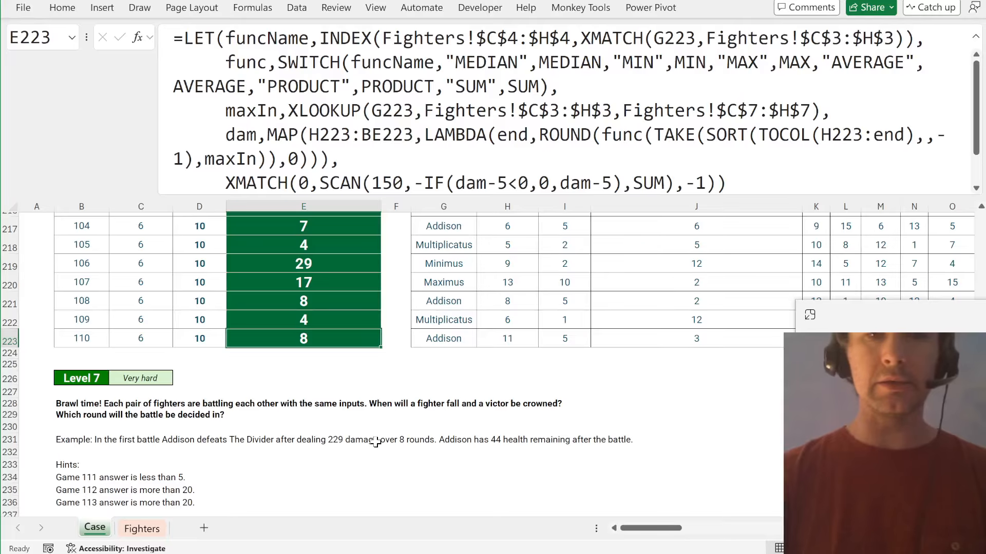
pyautogui.hotkey('ctrl', 'c')
pyautogui.scroll(-5, 375, 443)
pyautogui.scroll(1, 374, 440)
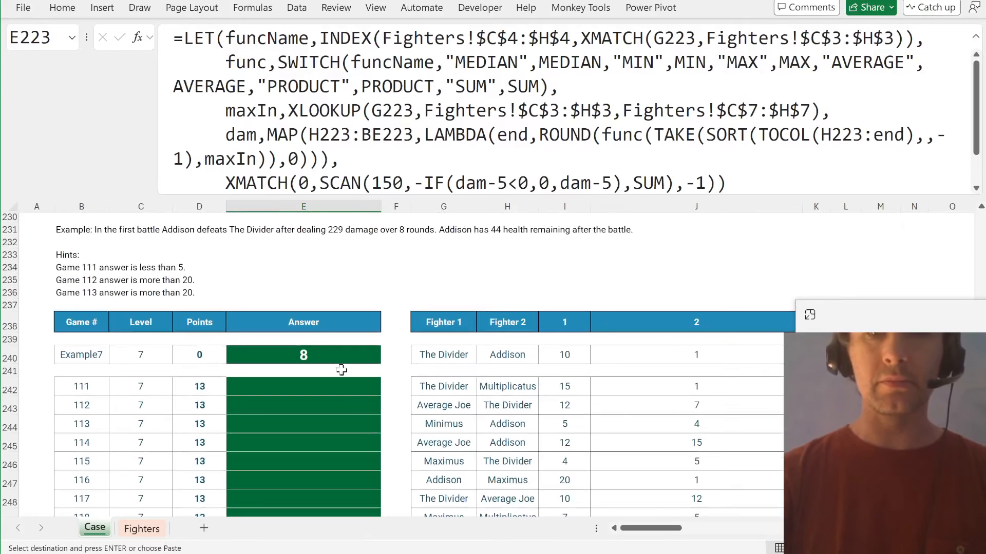
pyautogui.click(335, 356)
pyautogui.hotkey('ctrl', 'v')
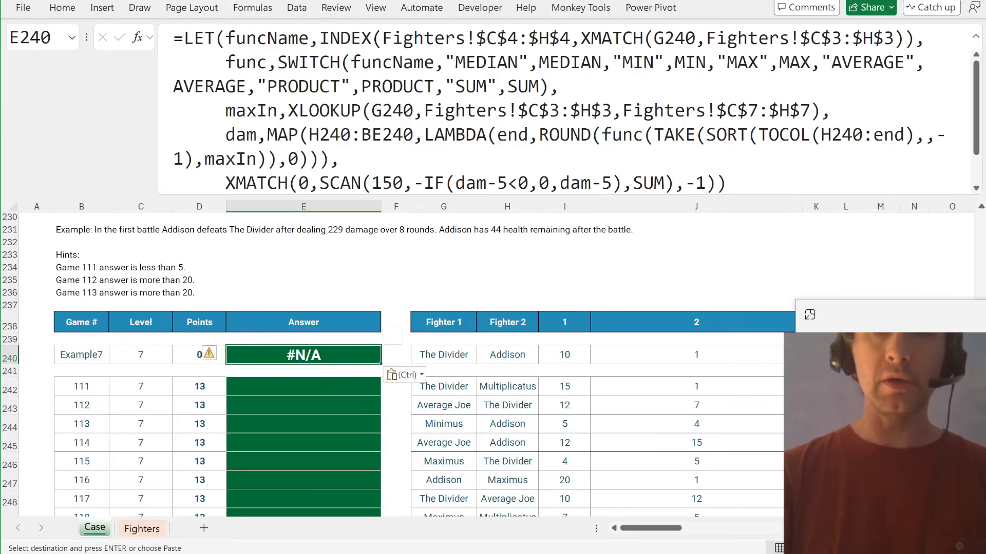
# - Rename the LET variables in E240 to funcName1, func1 and maxIn1, updating the SWITCH argument to funcName1
pyautogui.click(316, 38)
pyautogui.write('1')
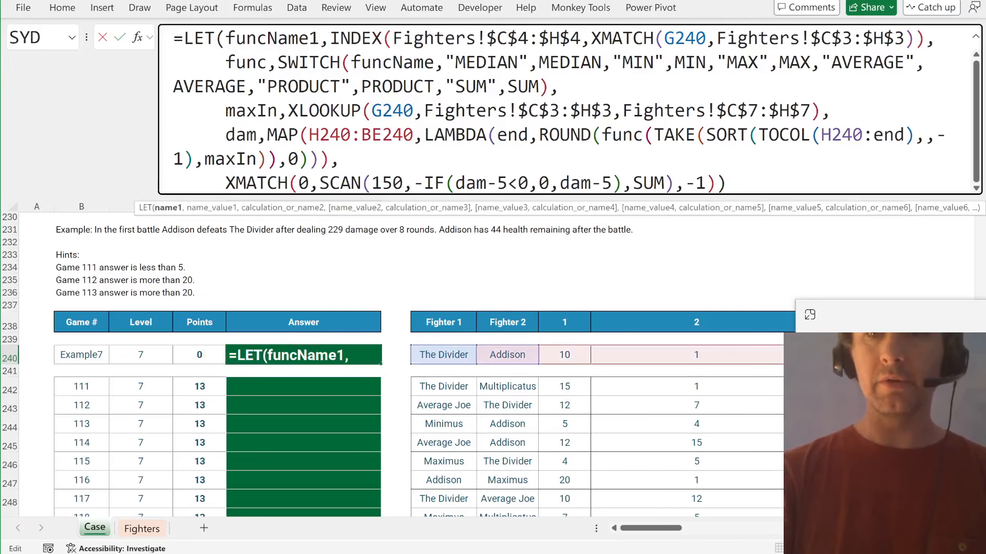
pyautogui.click(257, 62)
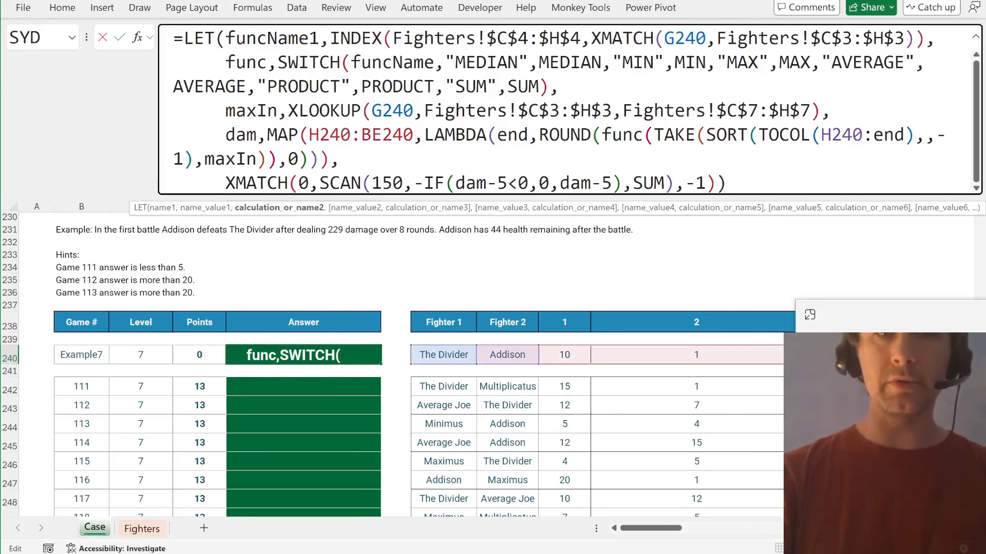
pyautogui.write('1')
pyautogui.click(445, 62)
pyautogui.write('1')
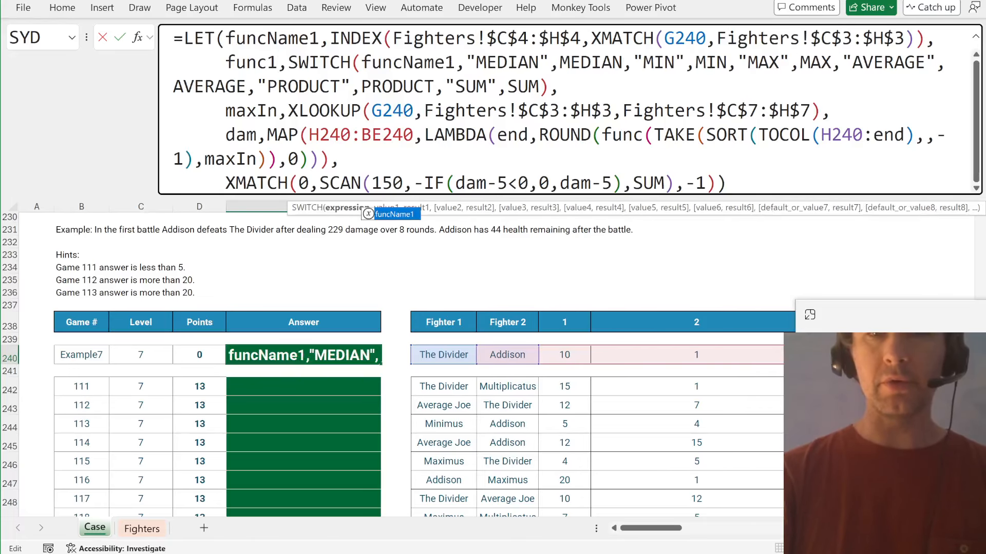
pyautogui.click(559, 86)
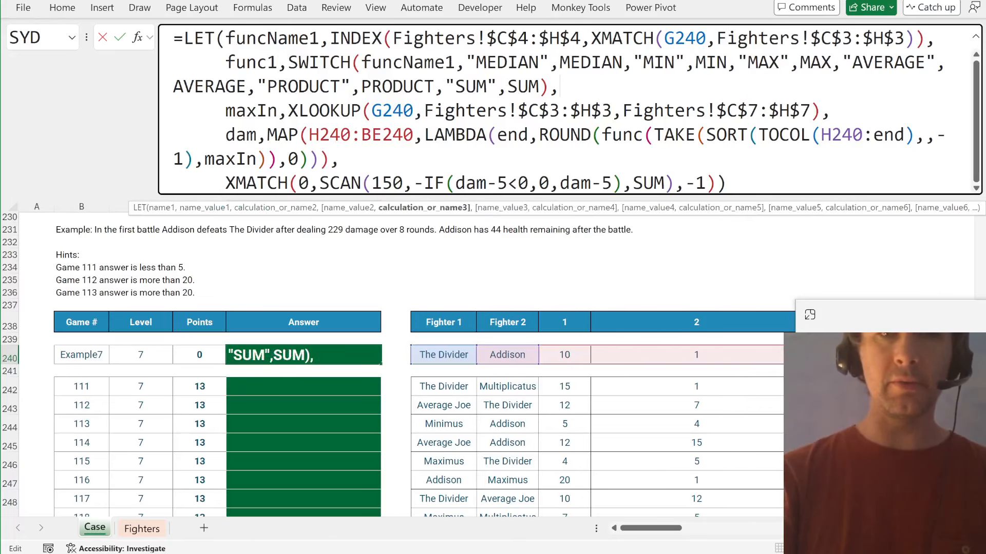
pyautogui.moveTo(559, 87); pyautogui.dragTo(226, 38)
pyautogui.click(257, 110)
pyautogui.write('1')
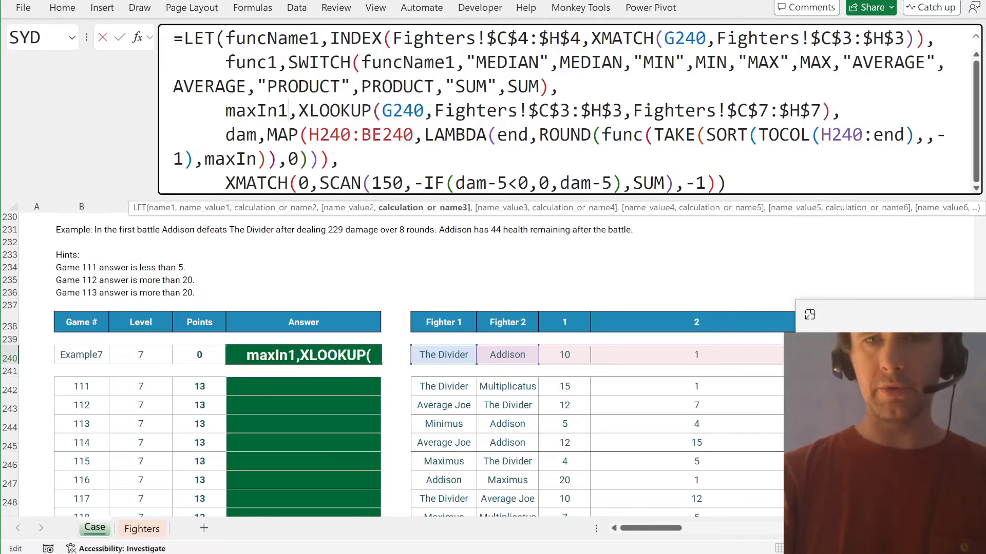
# - Add a def_1 line after maxIn1 with an XLOOKUP of G240 in Fighters!$C$3:$H$3
pyautogui.moveTo(847, 111); pyautogui.dragTo(225, 38)
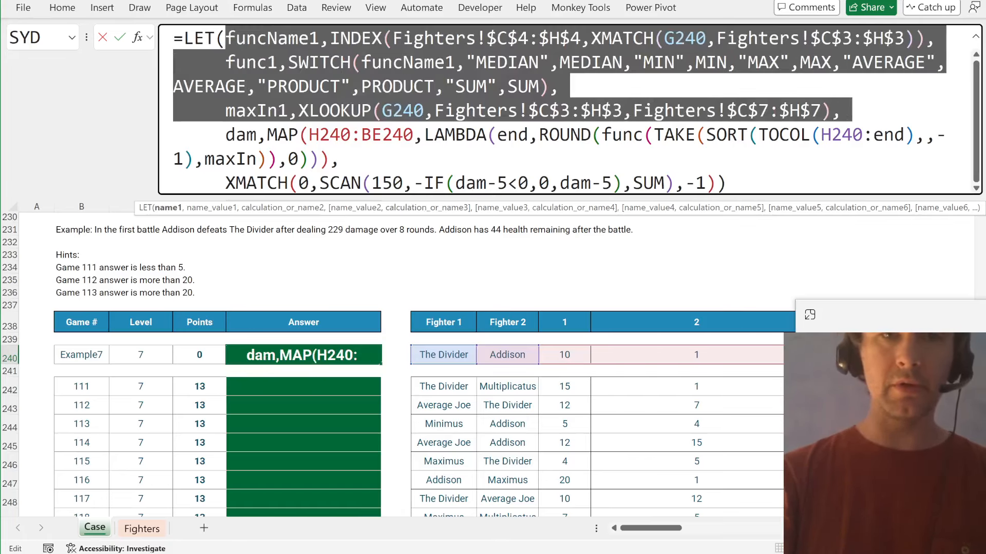
pyautogui.click(843, 110)
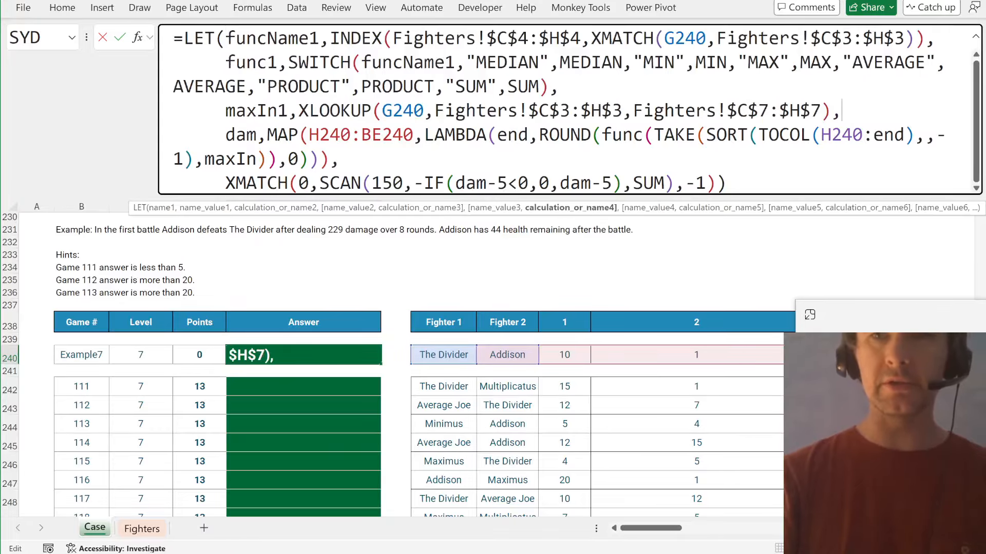
pyautogui.hotkey('alt', 'Return')
pyautogui.write('def_1')
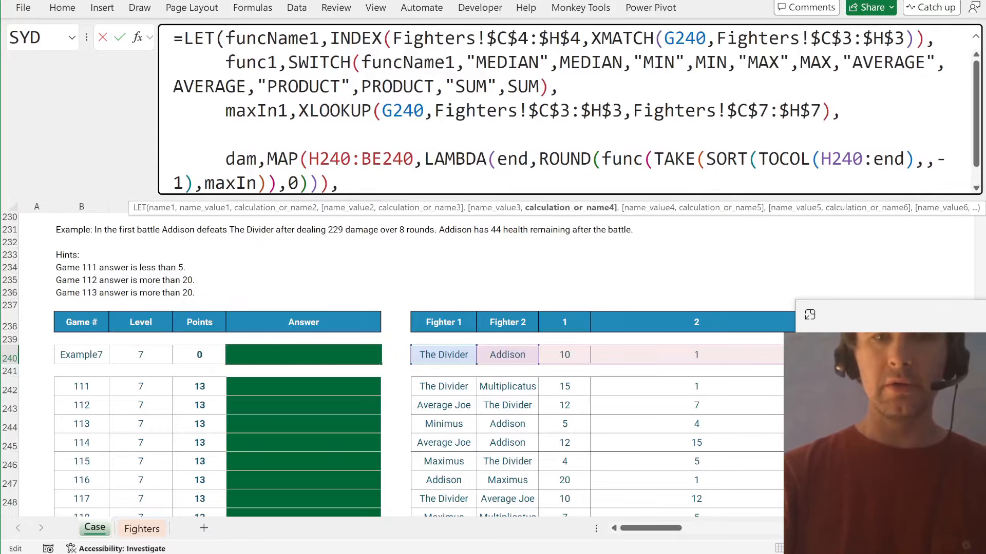
pyautogui.write(',xl')
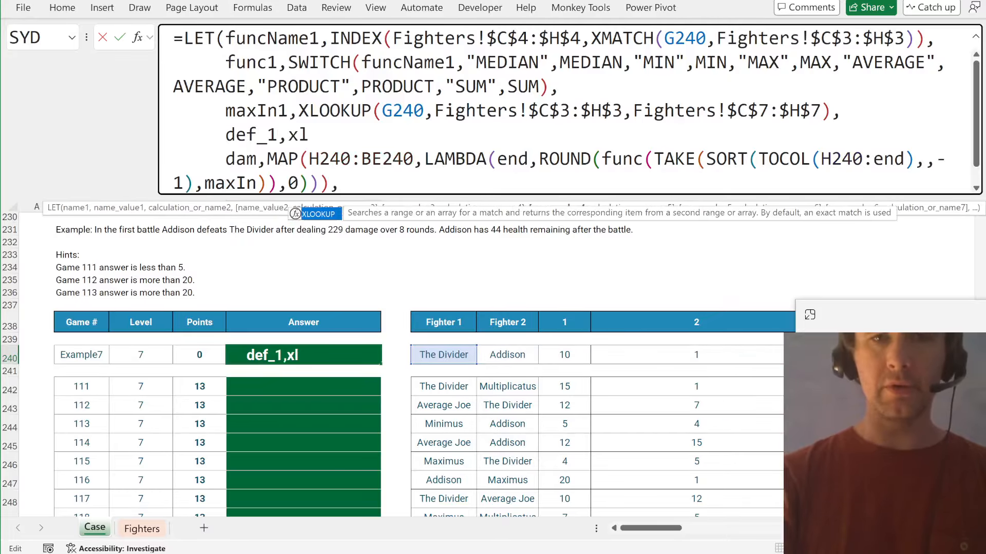
pyautogui.press('Tab')
pyautogui.write('G240,')
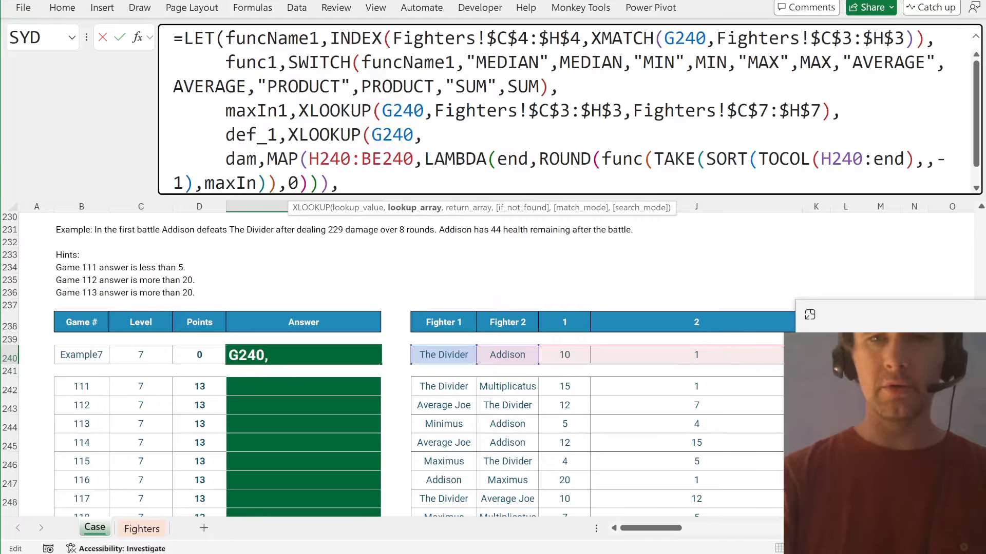
pyautogui.moveTo(434, 111); pyautogui.dragTo(622, 111)
pyautogui.hotkey('ctrl', 'c')
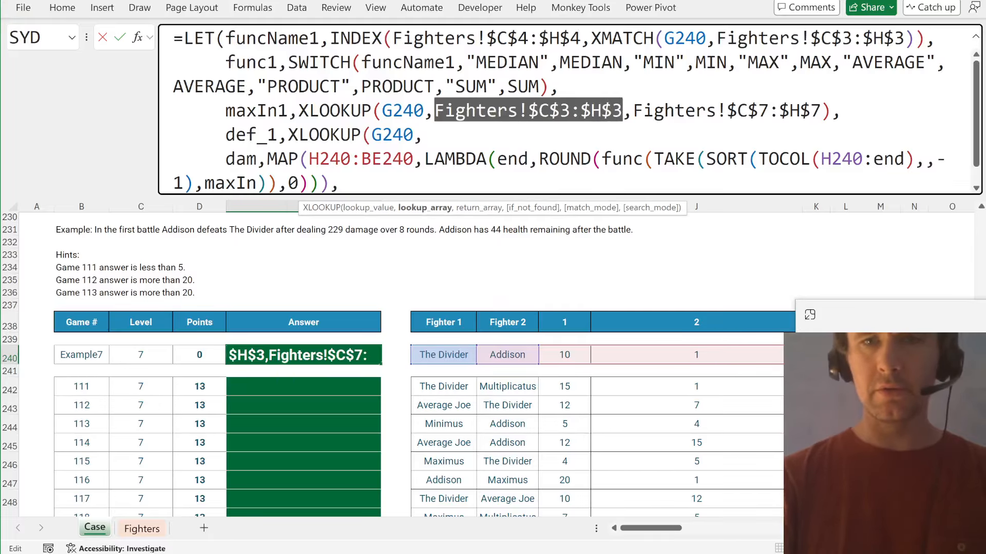
pyautogui.click(426, 135)
pyautogui.hotkey('ctrl', 'v')
pyautogui.write(',')
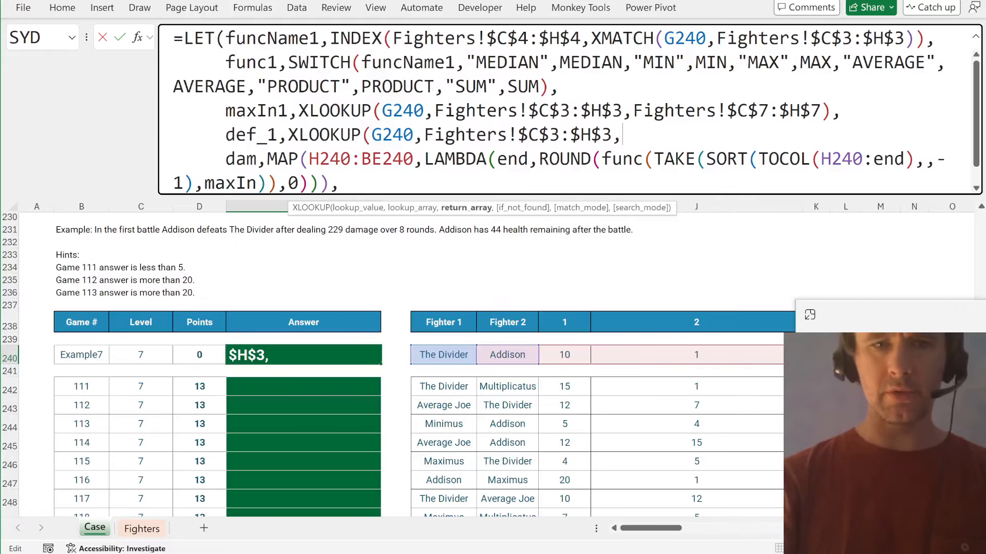
# - Complete def_1's XLOOKUP with the Defense row Fighters!$C$6:$H$6 as an absolute return array
pyautogui.hotkey('ctrl', 'pagedown')
pyautogui.click(234, 428)
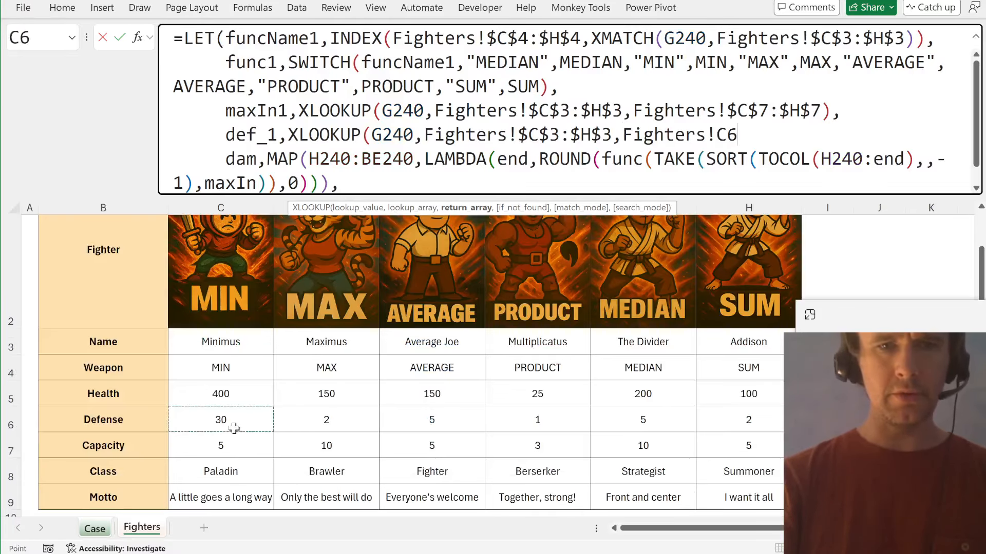
pyautogui.hotkey('ctrl', 'shift', 'Right')
pyautogui.press('F4')
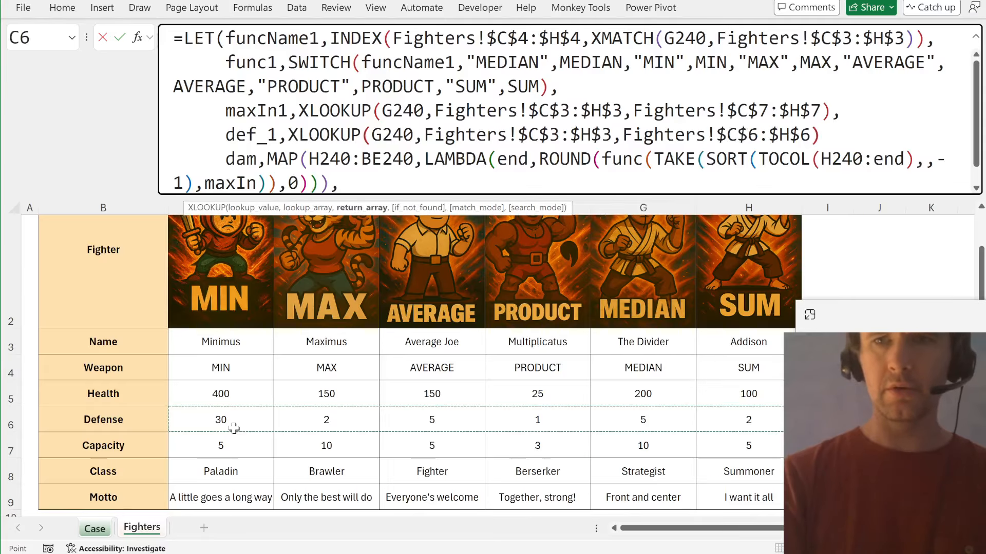
pyautogui.write('),')
# - Add an hp_1 line after def_1 in the LET formula, reusing def_1's XLOOKUP expression
pyautogui.hotkey('alt', 'Return')
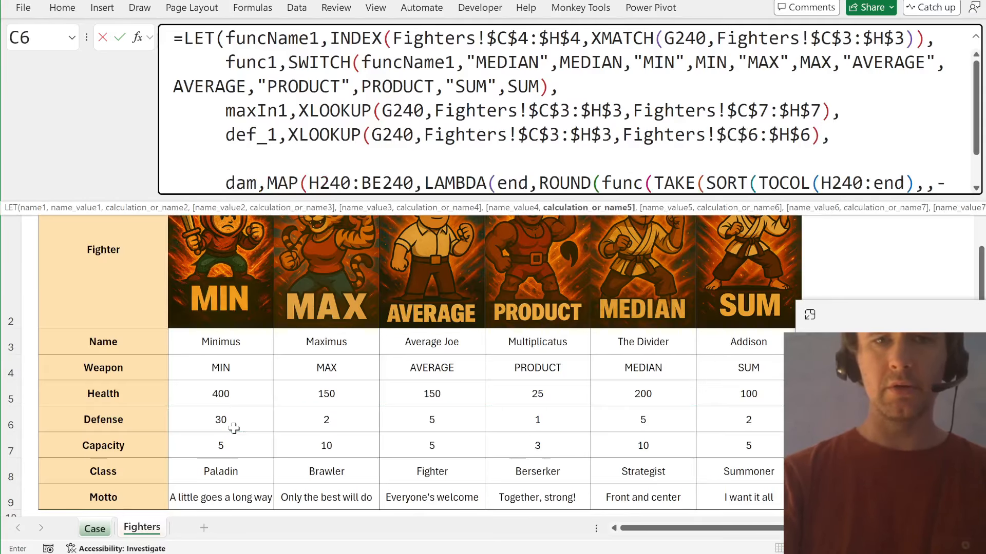
pyautogui.write('hp_1,')
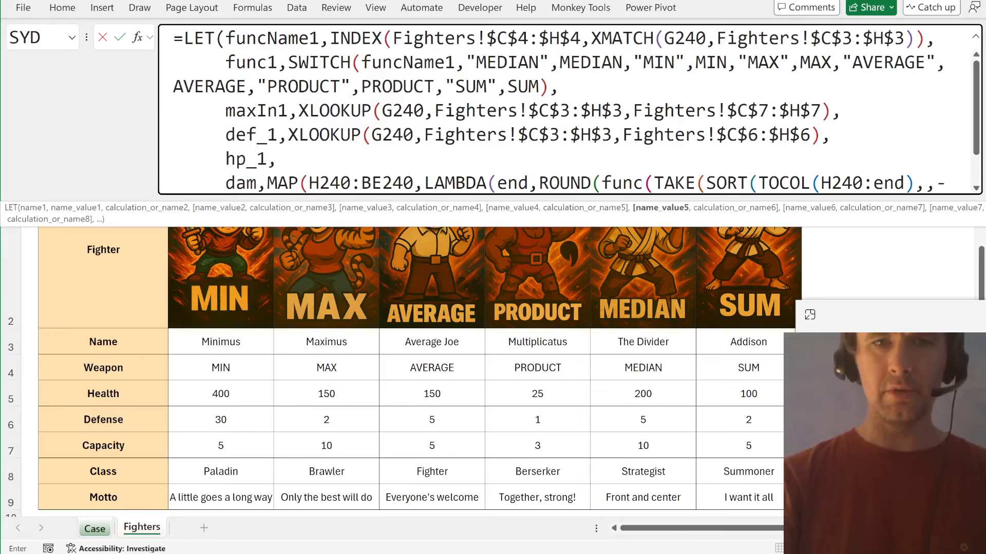
pyautogui.click(288, 135)
pyautogui.hotkey('shift', 'End')
pyautogui.hotkey('ctrl', 'c')
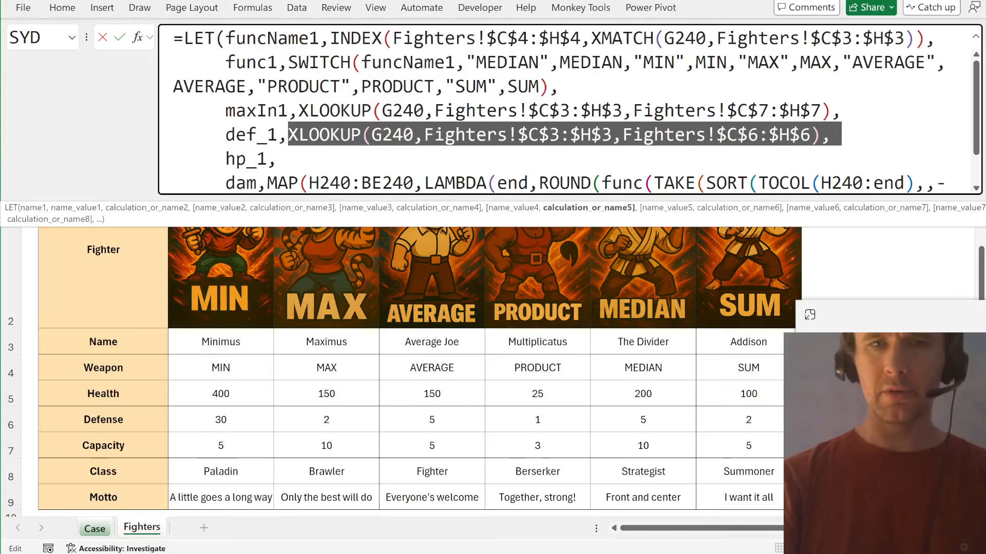
pyautogui.click(332, 159)
pyautogui.hotkey('ctrl', 'v')
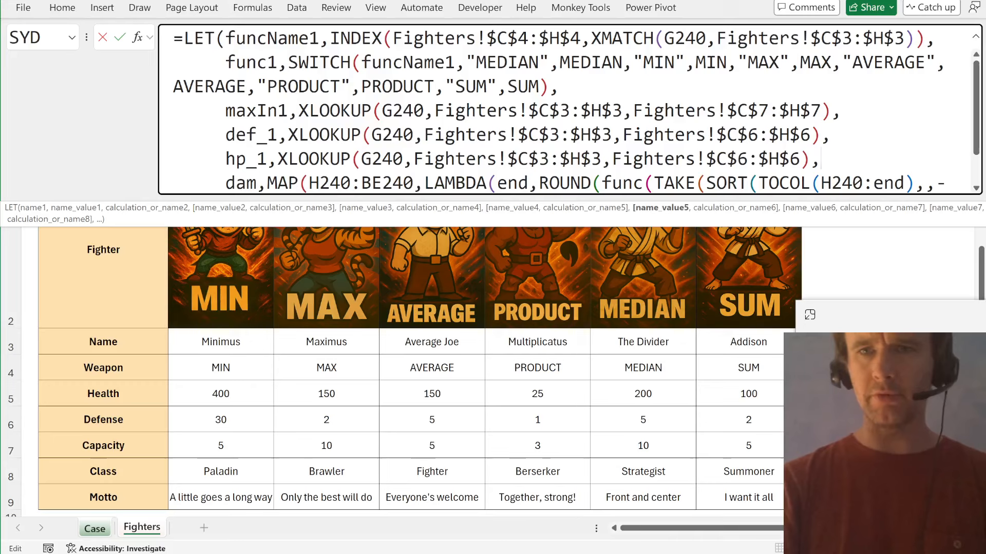
# - Change hp_1's return array to the Health row, Fighters!$C$5:$H$5
pyautogui.click(748, 159)
pyautogui.press('BackSpace')
pyautogui.write('5')
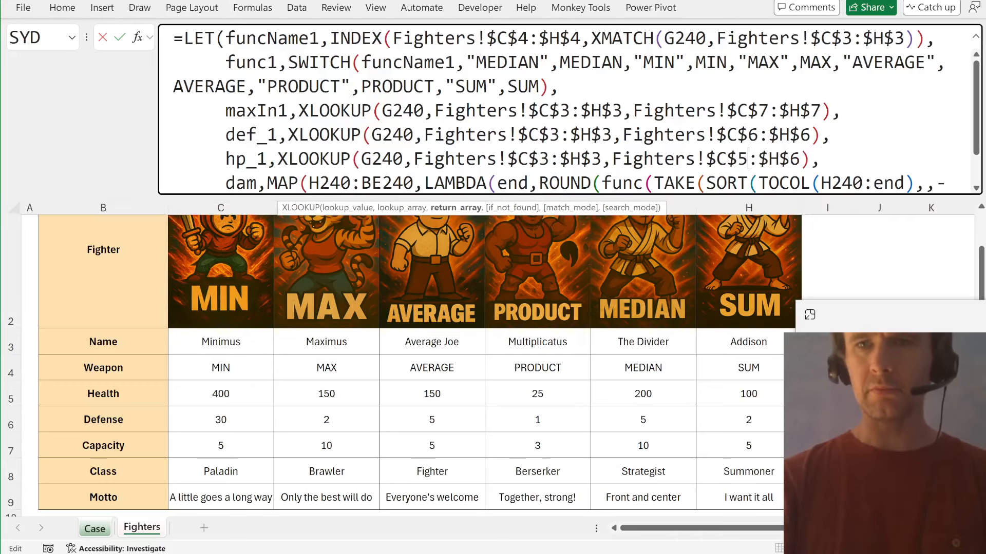
# - Duplicate the whole block of fighter 1 definitions, funcName1 through hp_1, directly below the hp_1 line
pyautogui.click(174, 183)
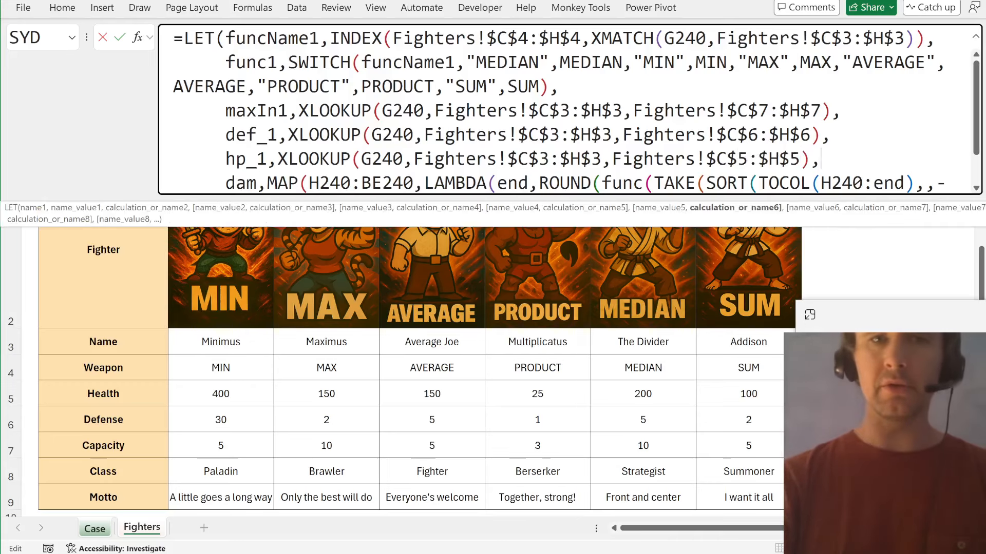
pyautogui.moveTo(174, 183); pyautogui.dragTo(226, 39)
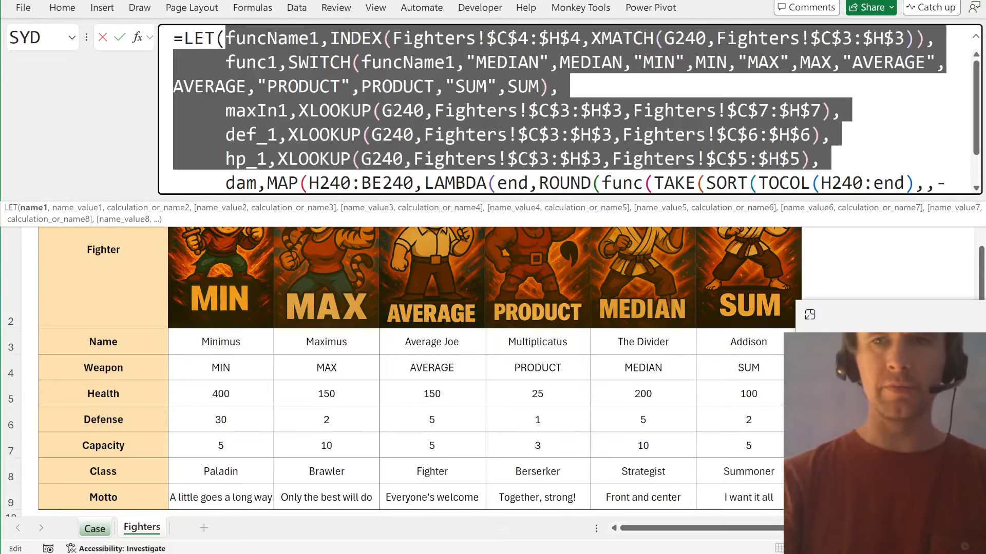
pyautogui.press('Left')
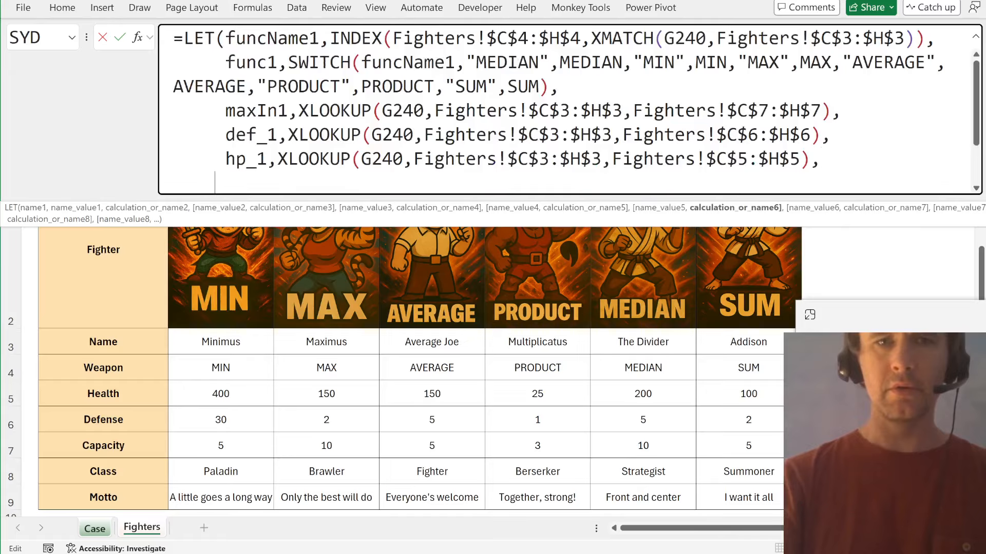
pyautogui.write('hp_1,XLOOKUP(G240,Fighters!$C$3:$H$3,Fighters!$C$5:$H$5),')
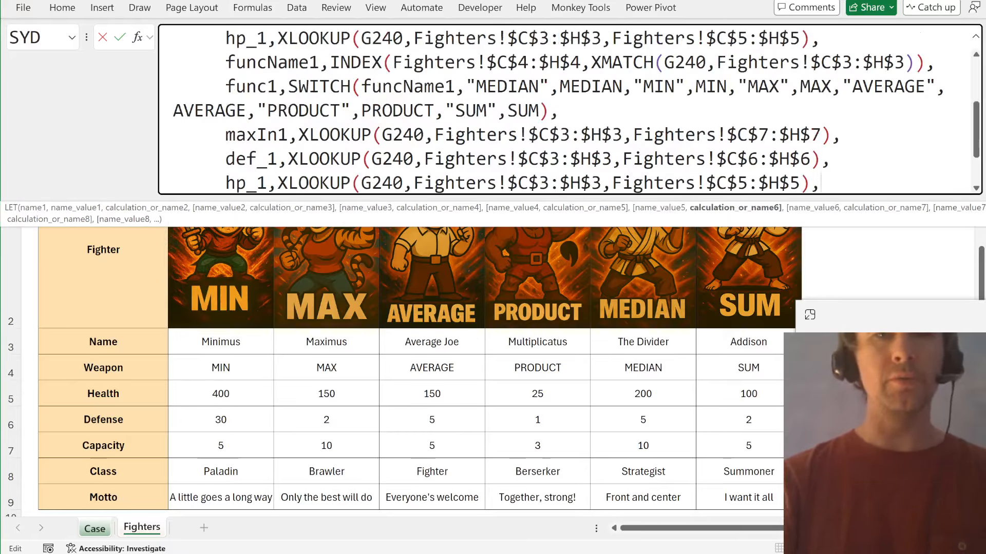
# - Rename the copied funcName1 to funcName2 and set its XMATCH lookup value to H240 on the Case sheet
pyautogui.press('BackSpace')
pyautogui.write('2')
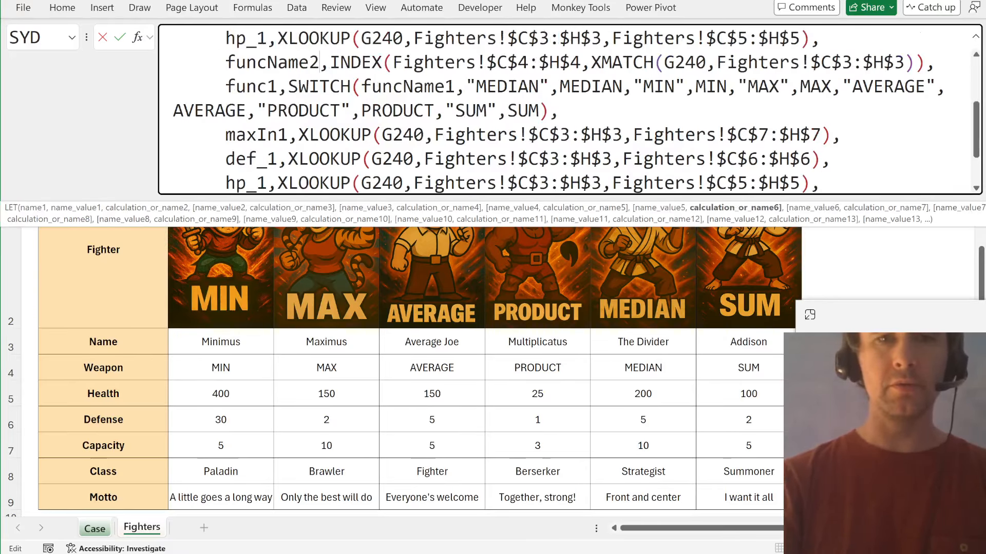
pyautogui.press('Right')
pyautogui.press('Right')
pyautogui.press('Right')
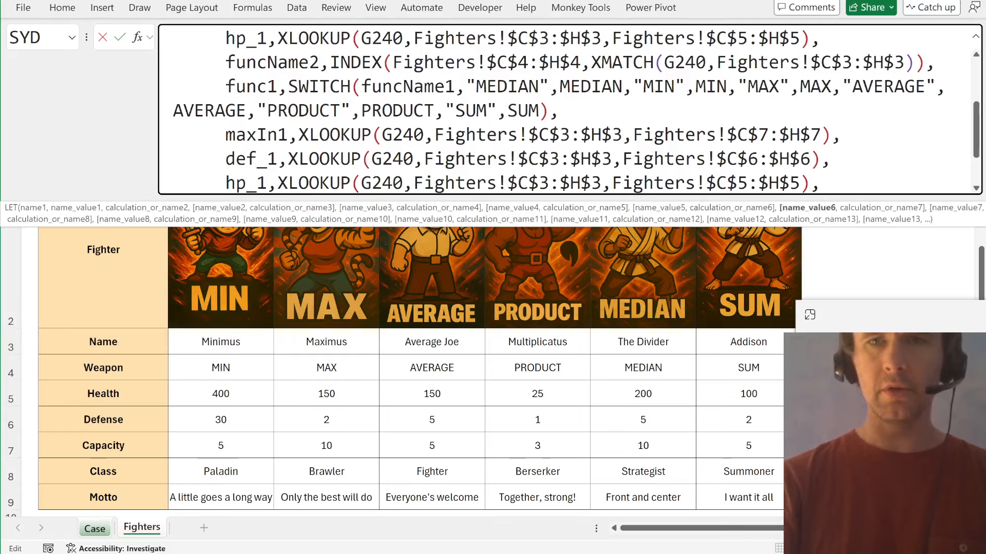
pyautogui.click(100, 529)
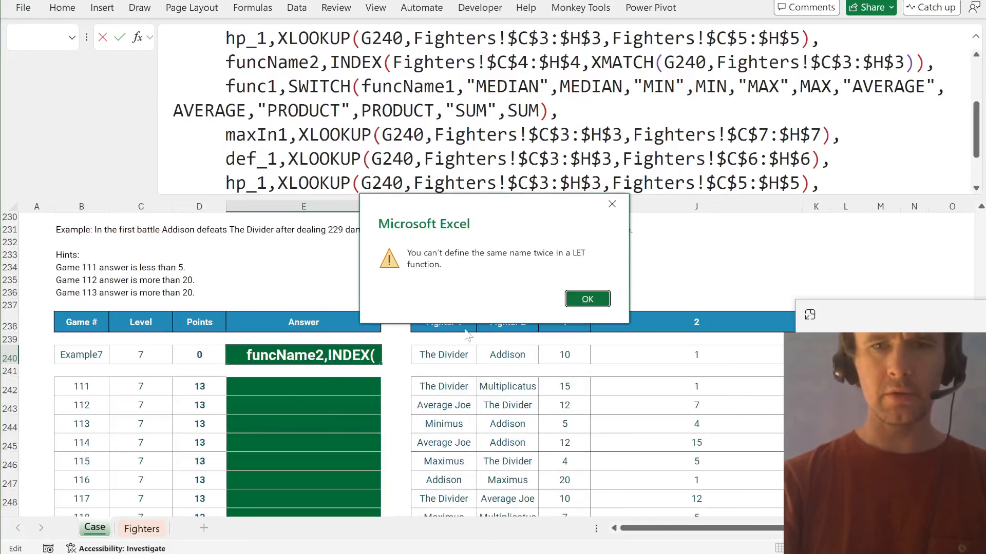
pyautogui.click(586, 303)
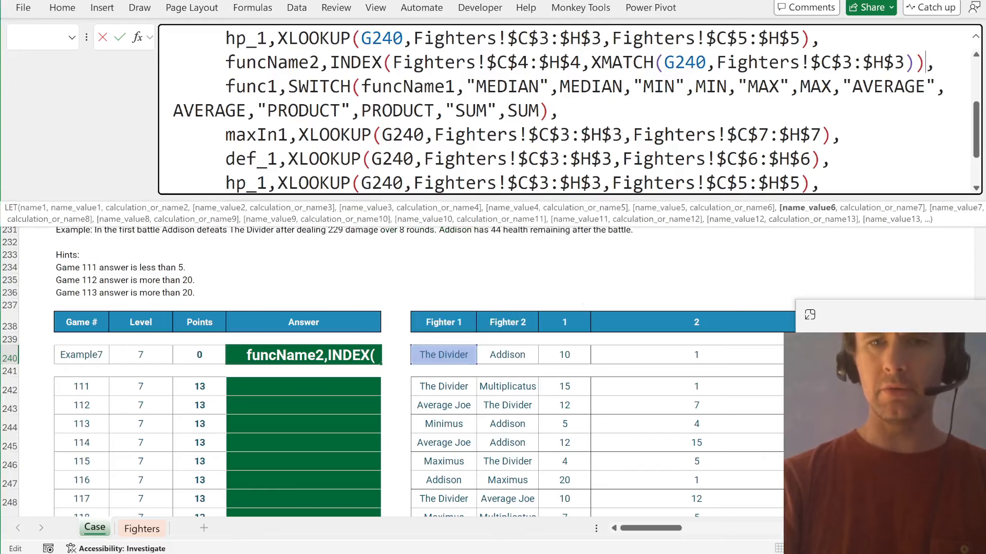
pyautogui.click(674, 63)
pyautogui.press('BackSpace')
pyautogui.write('H')
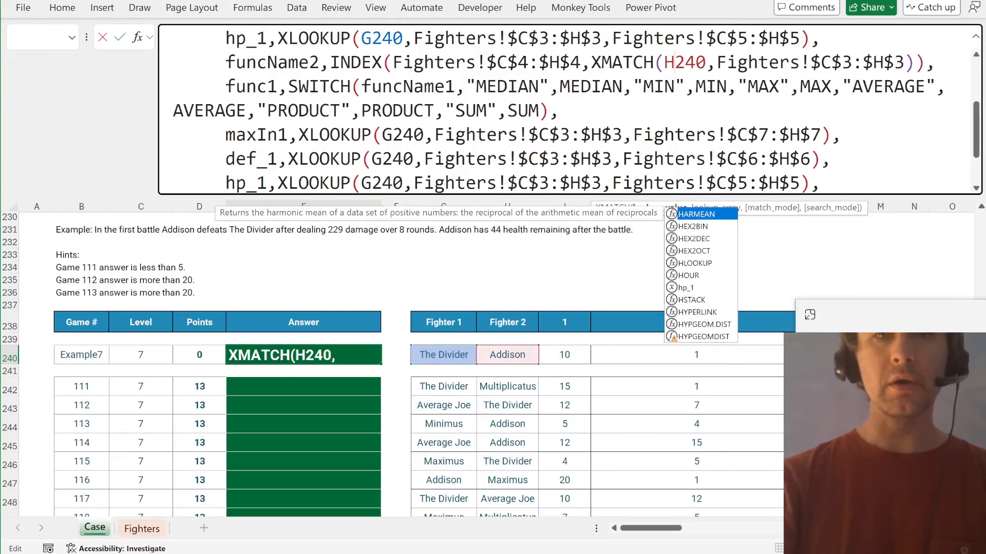
# - Rename the copied func1 to func2 and make its SWITCH evaluate funcName2
pyautogui.click(267, 86)
pyautogui.press('Delete')
pyautogui.write('2')
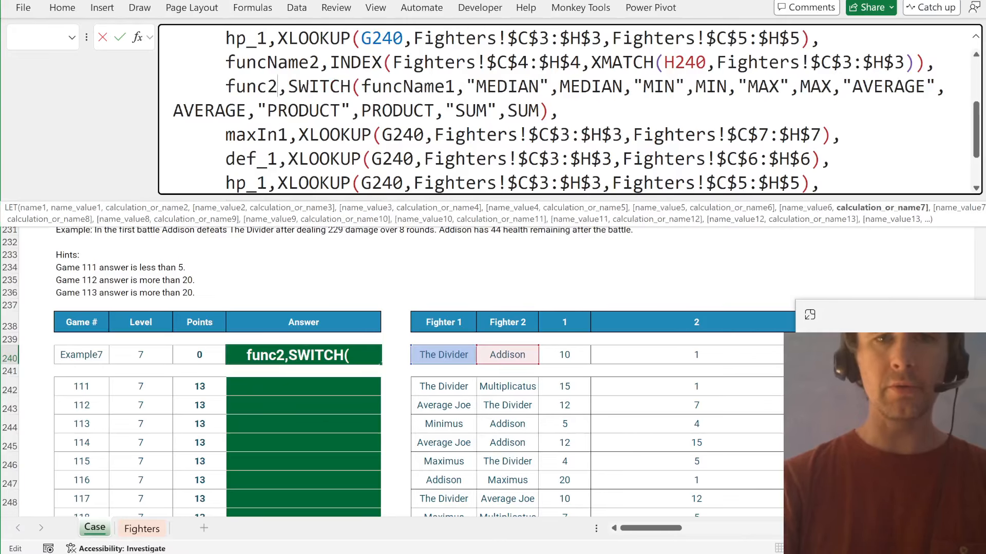
pyautogui.click(455, 86)
pyautogui.press('BackSpace')
pyautogui.write('2')
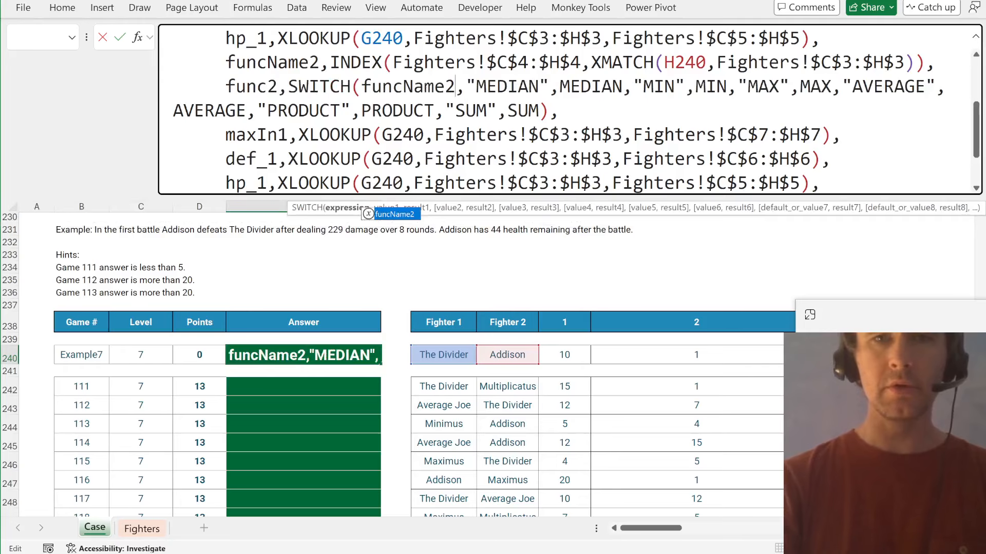
# - Rename the copied maxIn1 to maxIn2 and set its XLOOKUP lookup value to H240
pyautogui.click(288, 134)
pyautogui.press('BackSpace')
pyautogui.write('2')
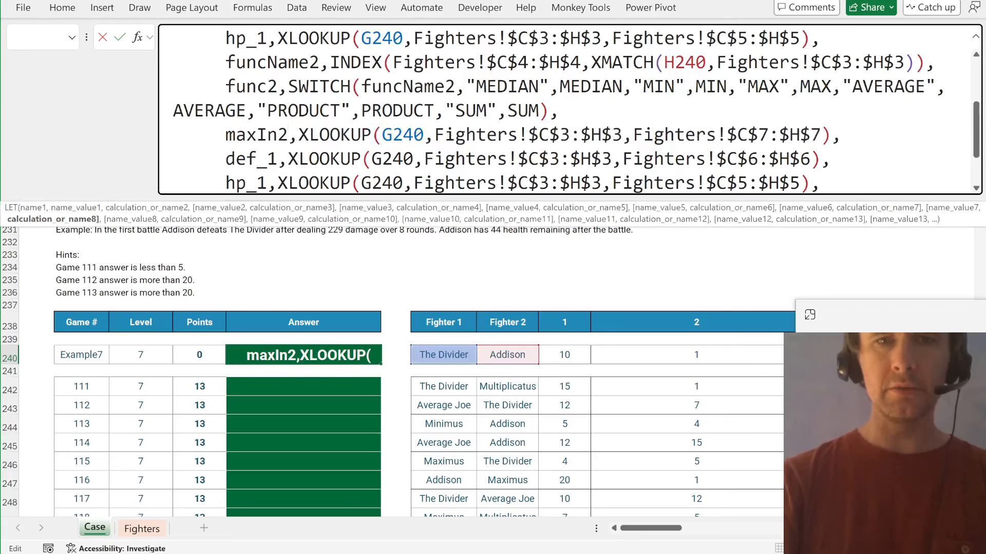
pyautogui.click(392, 134)
pyautogui.press('BackSpace')
pyautogui.write('H')
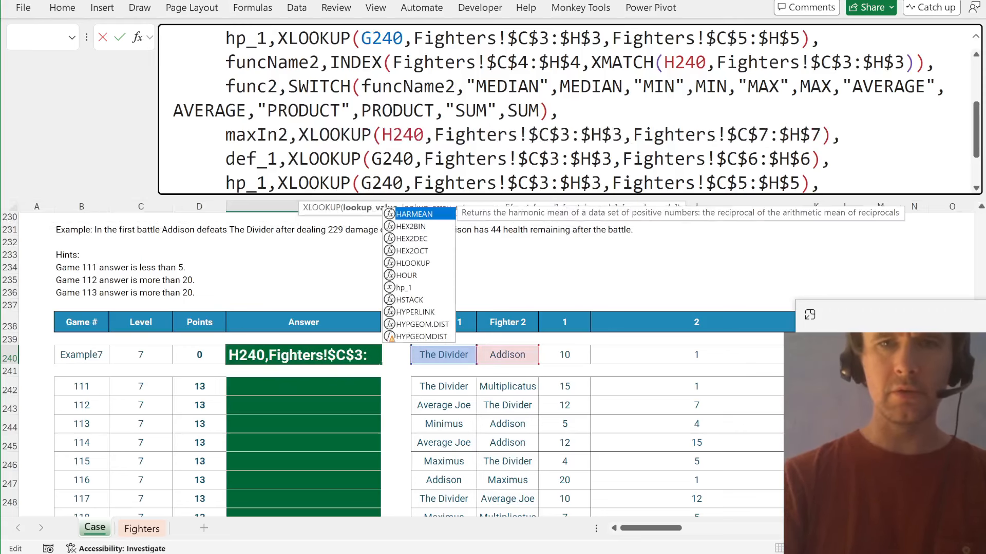
# - Rename the copied def_1 and hp_1 variables to def_2 and hp_2
pyautogui.click(278, 160)
pyautogui.press('BackSpace')
pyautogui.write('2')
pyautogui.press('Down')
pyautogui.press('Left')
pyautogui.press('BackSpace')
pyautogui.write('2')
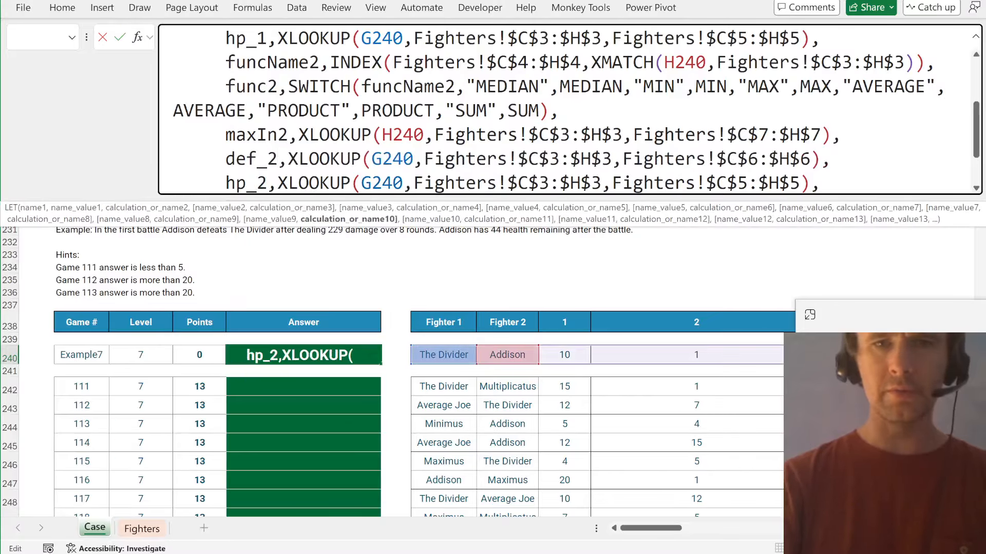
# - Set the XLOOKUP lookup values of def_2 and hp_2 to H240
pyautogui.click(382, 160)
pyautogui.press('BackSpace')
pyautogui.write('H')
pyautogui.press('Down')
pyautogui.press('Escape')
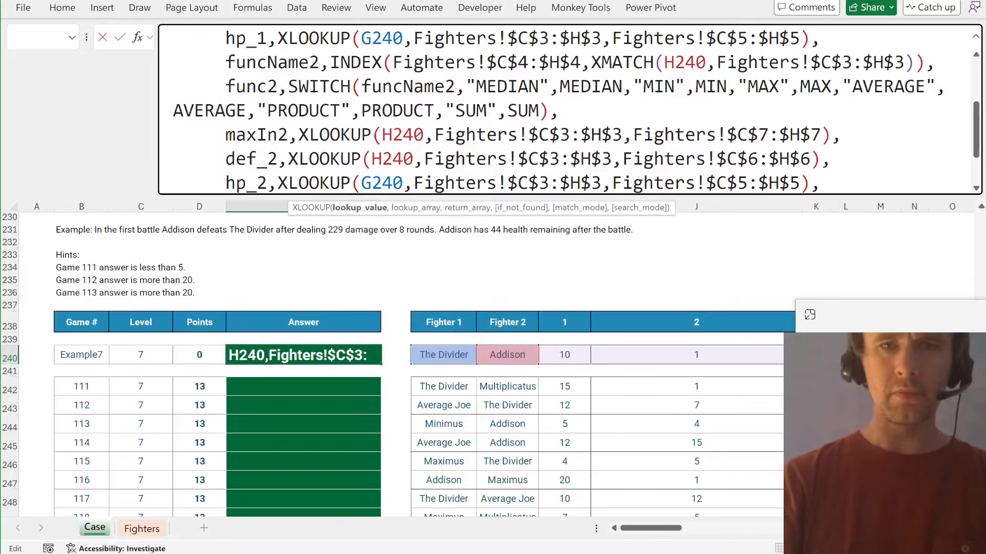
pyautogui.press('BackSpace')
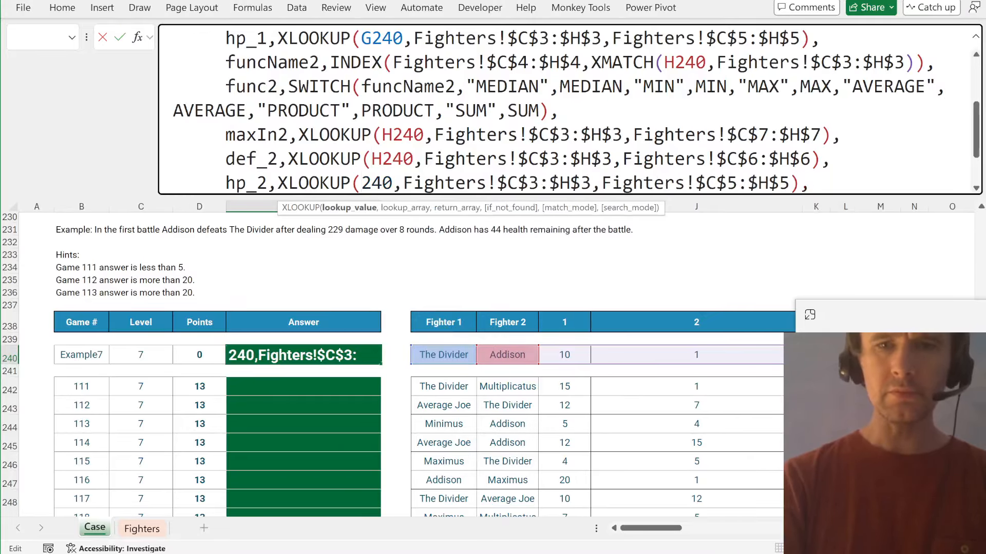
pyautogui.write('H')
# - Rename the dam variable in the LET formula to dam_1
pyautogui.click(309, 159)
pyautogui.press('Down')
pyautogui.press('Down')
pyautogui.press('Down')
pyautogui.press('Down')
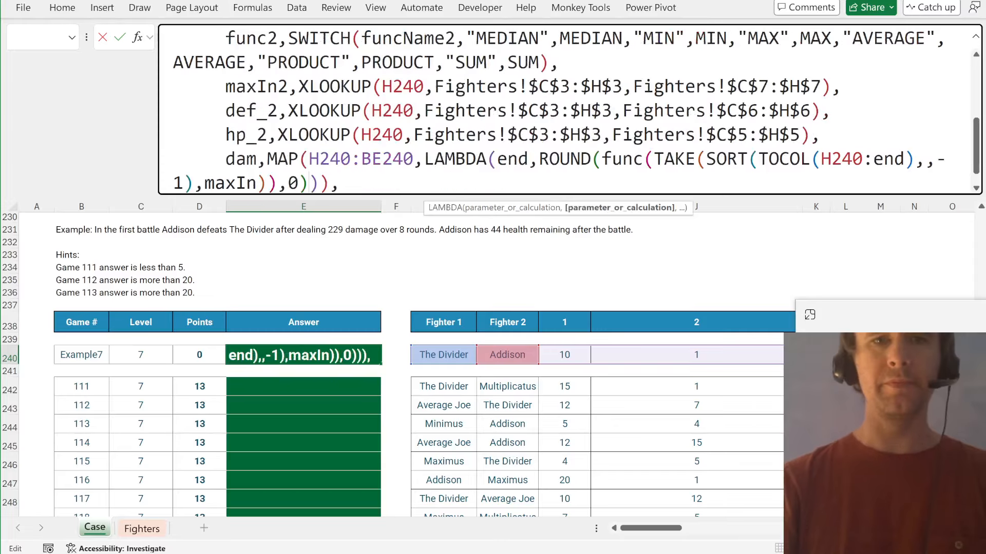
pyautogui.press('Down')
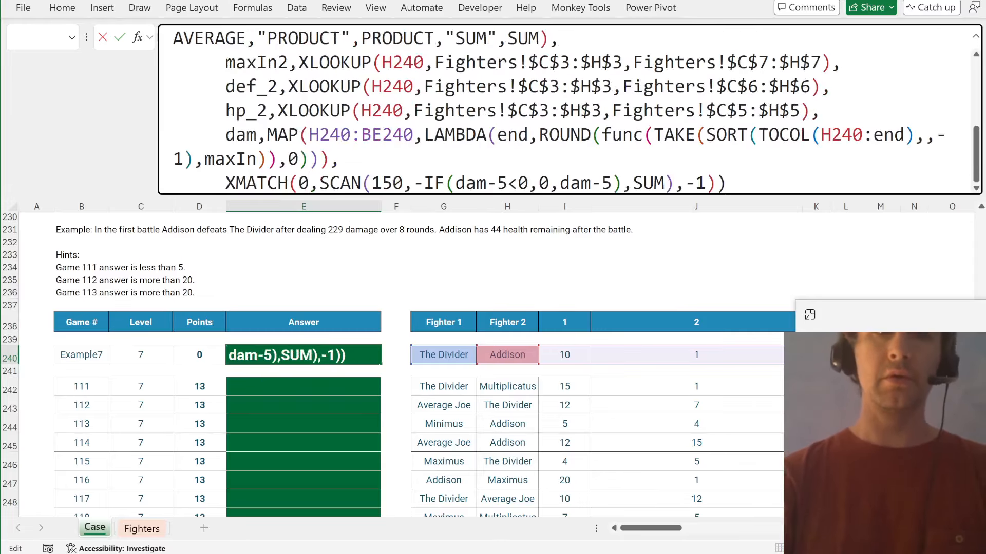
pyautogui.click(257, 135)
pyautogui.write('_1')
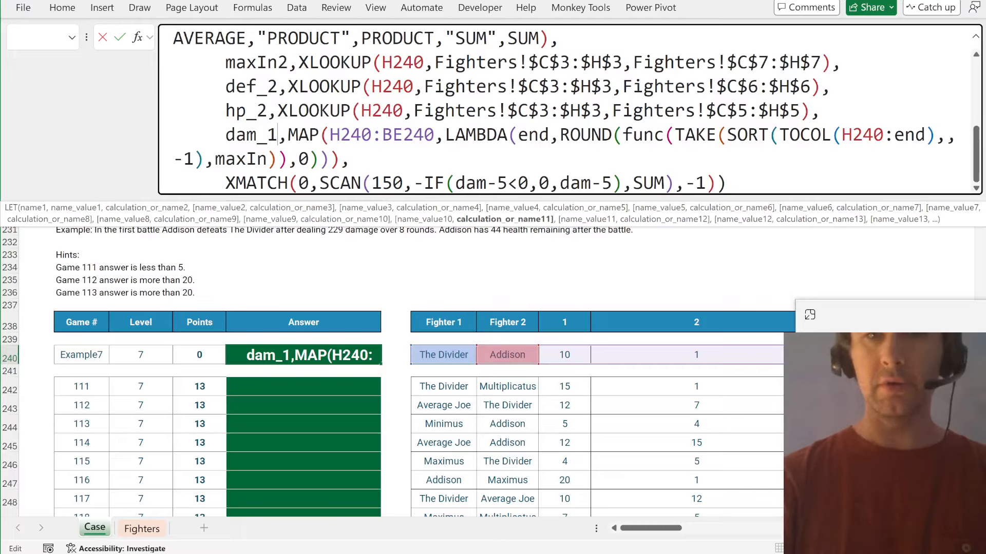
# - Replace dam_1's MAP array with the attack range I240:BF240, without the sheet prefix
pyautogui.moveTo(330, 135); pyautogui.dragTo(436, 135)
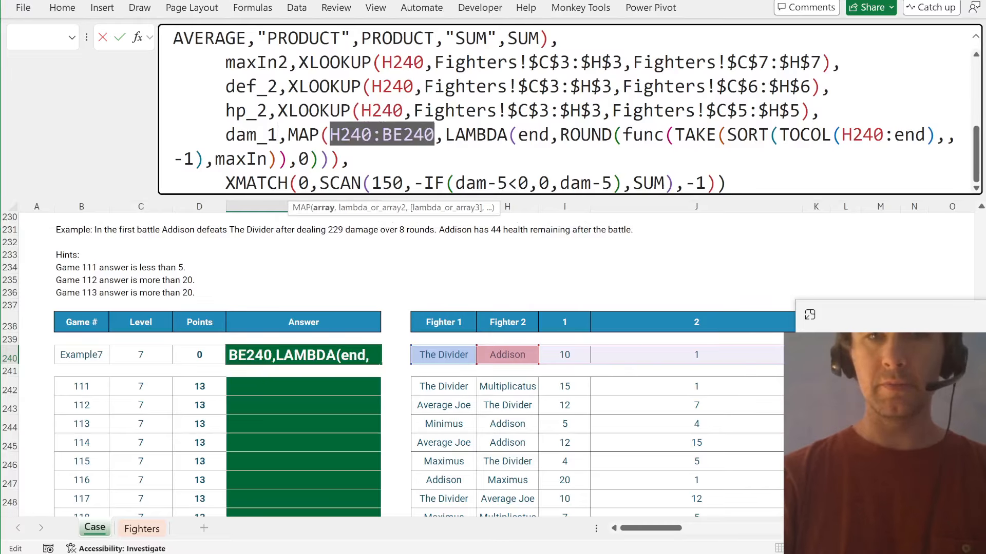
pyautogui.click(565, 357)
pyautogui.hotkey('ctrl', 'shift', 'Right')
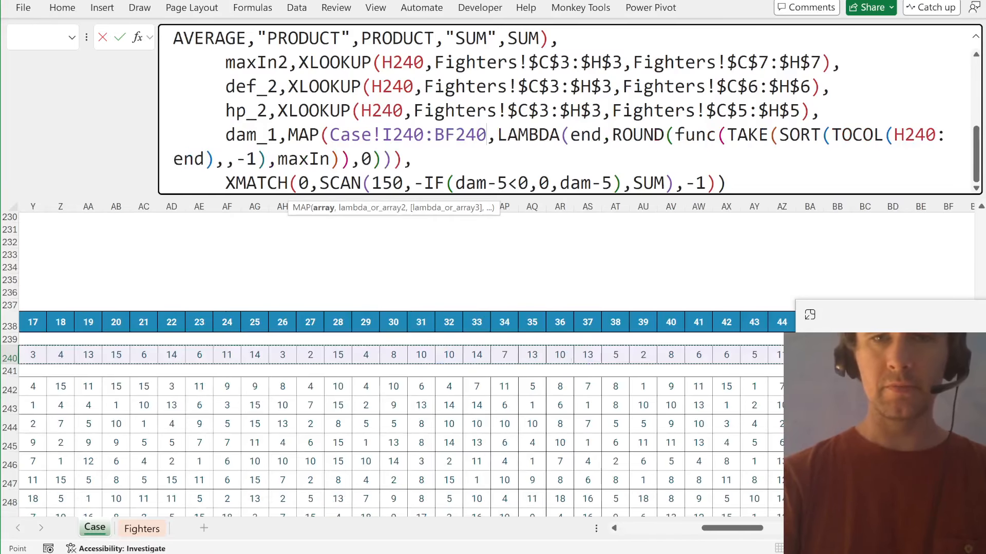
pyautogui.click(382, 134)
pyautogui.press('BackSpace')
pyautogui.press('BackSpace')
pyautogui.press('BackSpace')
pyautogui.press('BackSpace')
pyautogui.press('BackSpace')
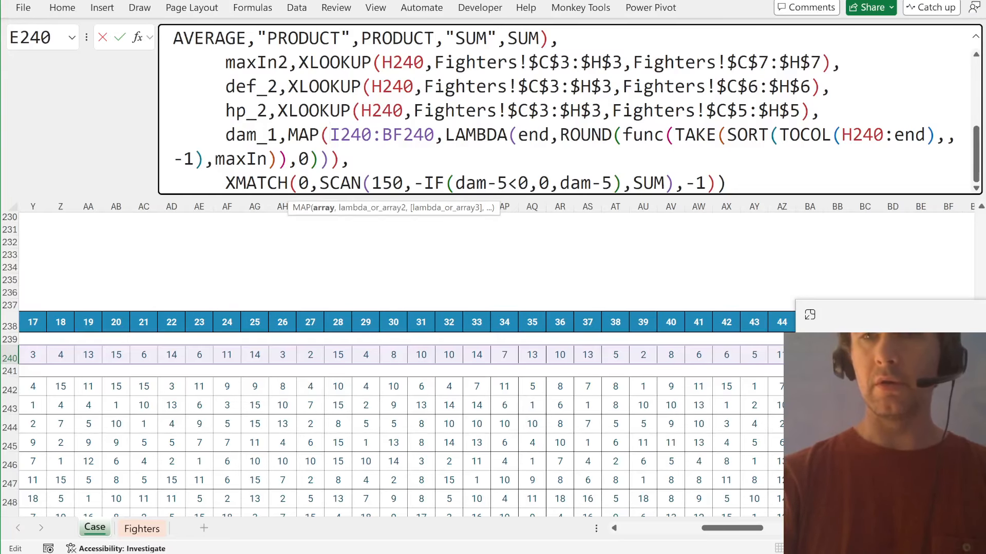
# - Start dam_1's TOCOL range at I240 and change its TAKE rows argument to maxIn1
pyautogui.hscroll(-7, 438, 317)
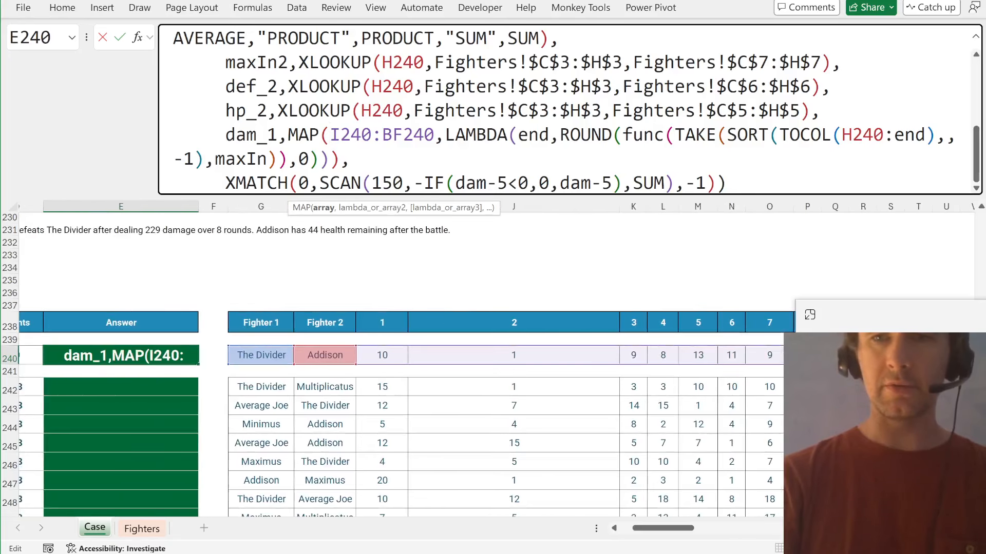
pyautogui.click(851, 135)
pyautogui.press('BackSpace')
pyautogui.write('I')
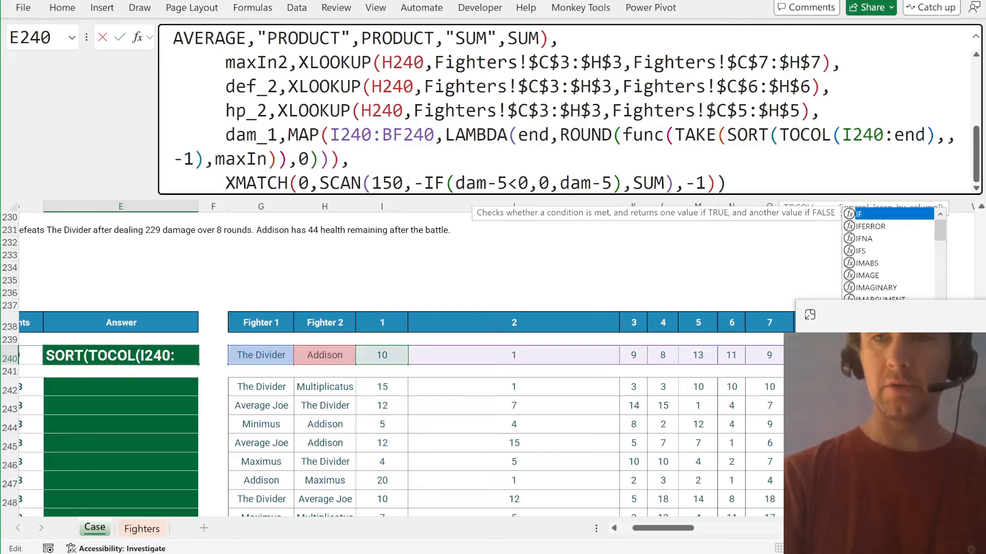
pyautogui.click(268, 159)
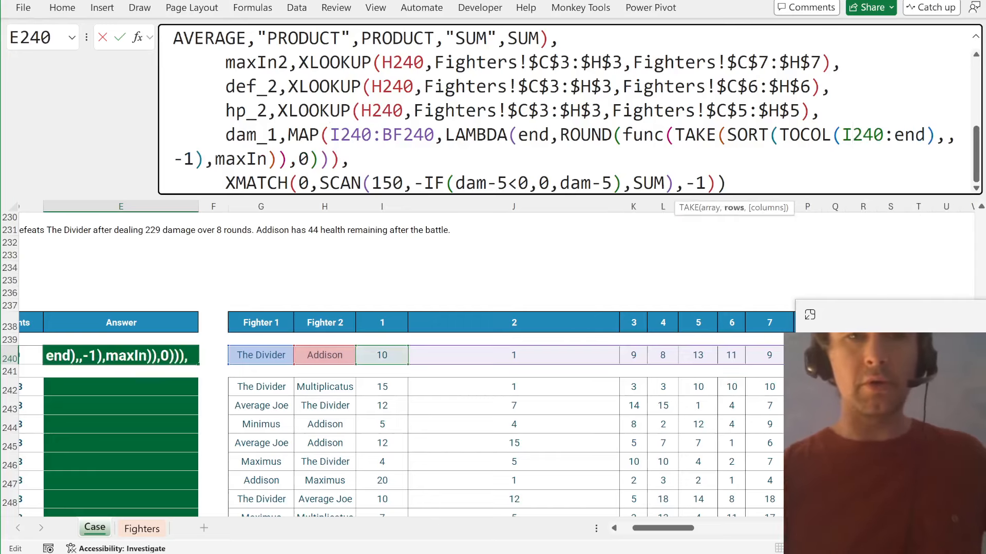
pyautogui.write('1')
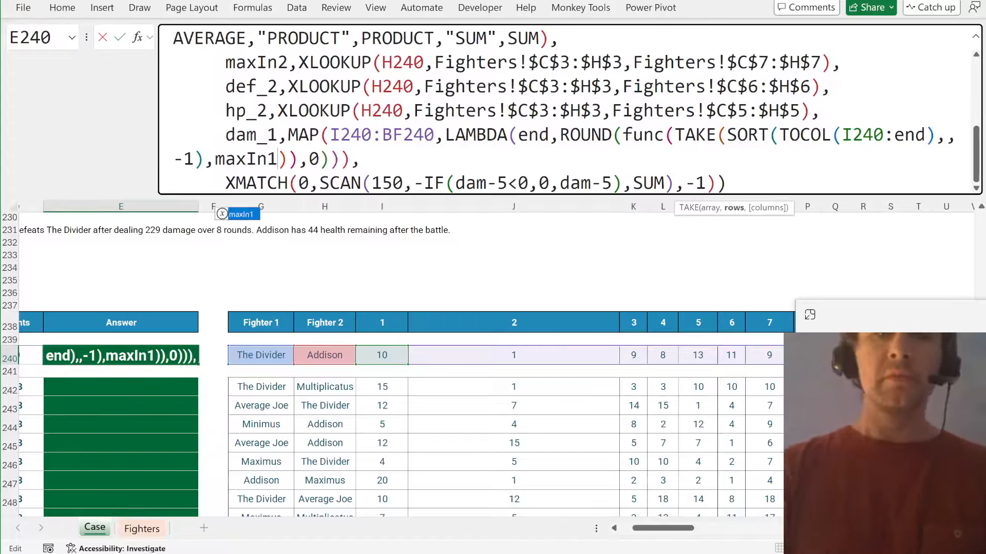
# - Duplicate the complete dam_1 definition on a new line below it
pyautogui.moveTo(225, 135); pyautogui.dragTo(361, 159)
pyautogui.hotkey('ctrl', 'c')
pyautogui.press('Right')
pyautogui.hotkey('alt', 'Return')
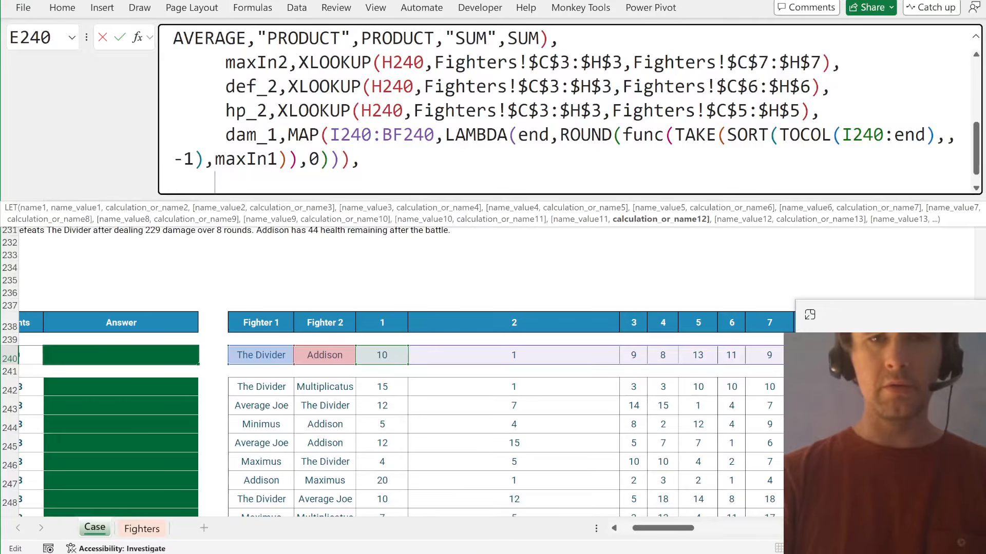
pyautogui.hotkey('ctrl', 'v')
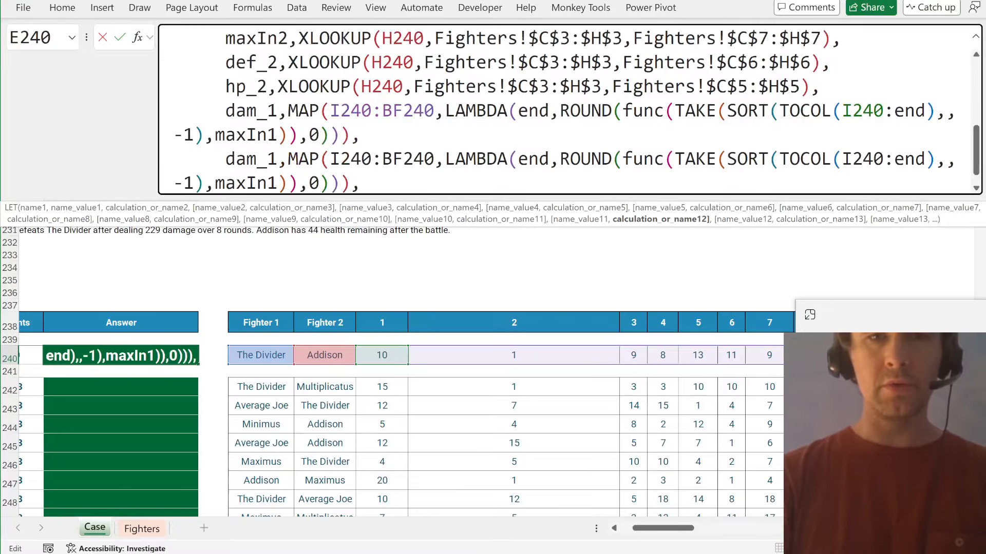
# - Rename the duplicated damage variable to dam_2 and change its TAKE rows argument to maxIn2
pyautogui.click(278, 159)
pyautogui.press('BackSpace')
pyautogui.write('2')
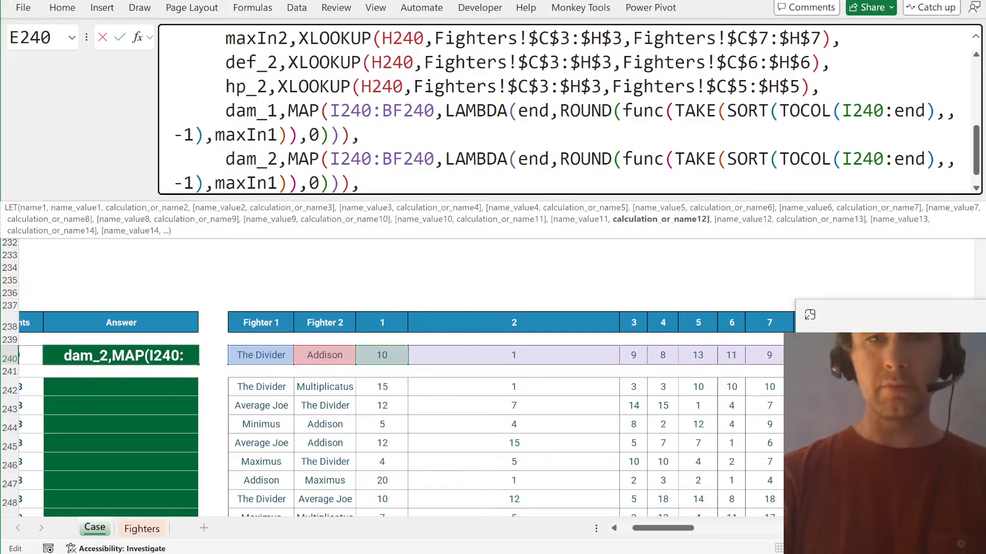
pyautogui.click(278, 183)
pyautogui.press('BackSpace')
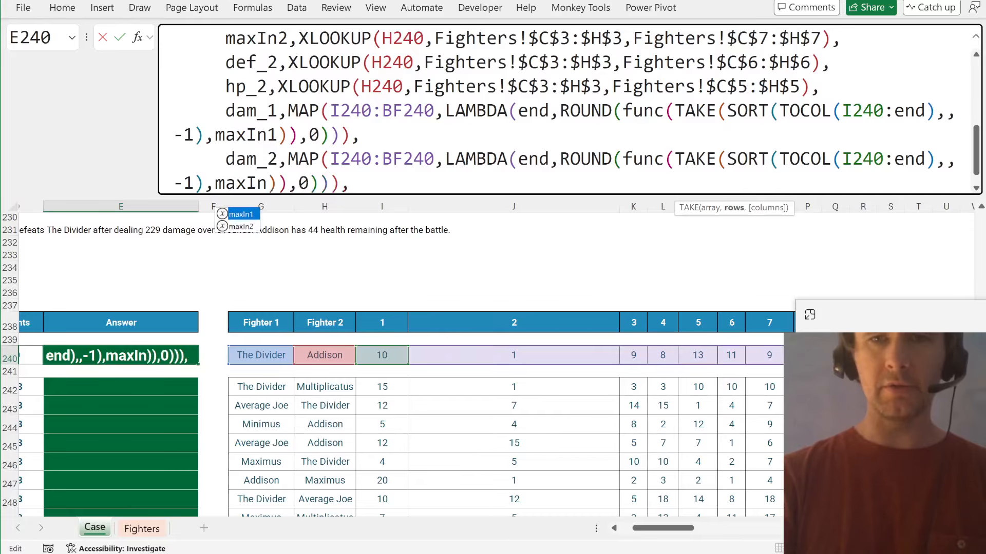
pyautogui.write('2')
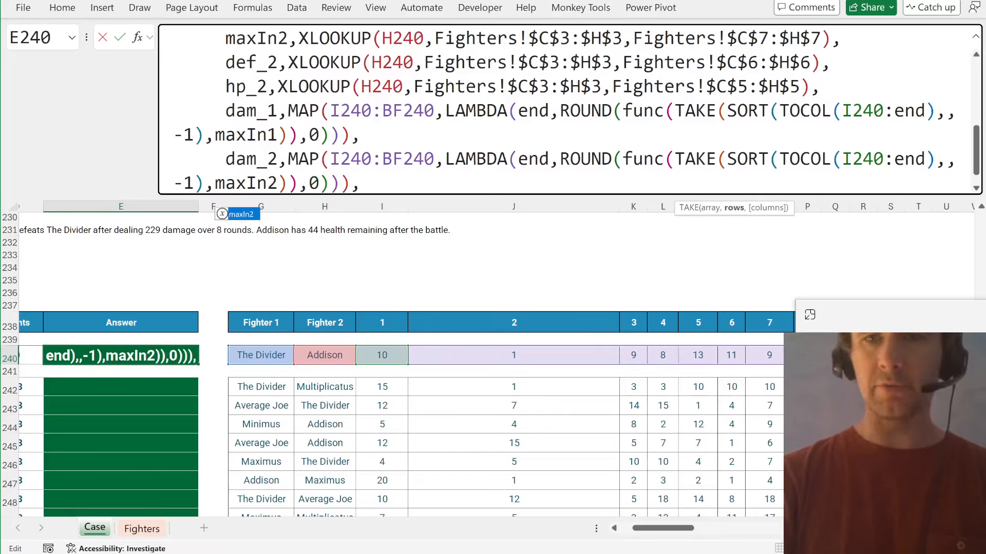
# - Change the function called inside ROUND to func1 in dam_1 and func2 in dam_2
pyautogui.click(663, 110)
pyautogui.write('1')
pyautogui.click(663, 159)
pyautogui.write('2')
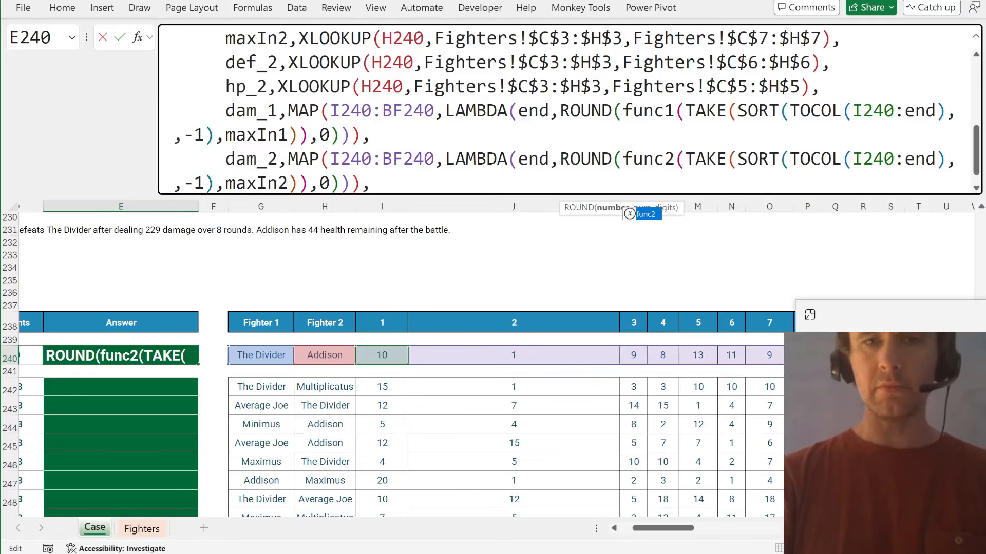
# - Remove the XMATCH(0, opening from the formula's last line and name the remaining SCAN expression health1
pyautogui.press('Down')
pyautogui.press('Down')
pyautogui.press('End')
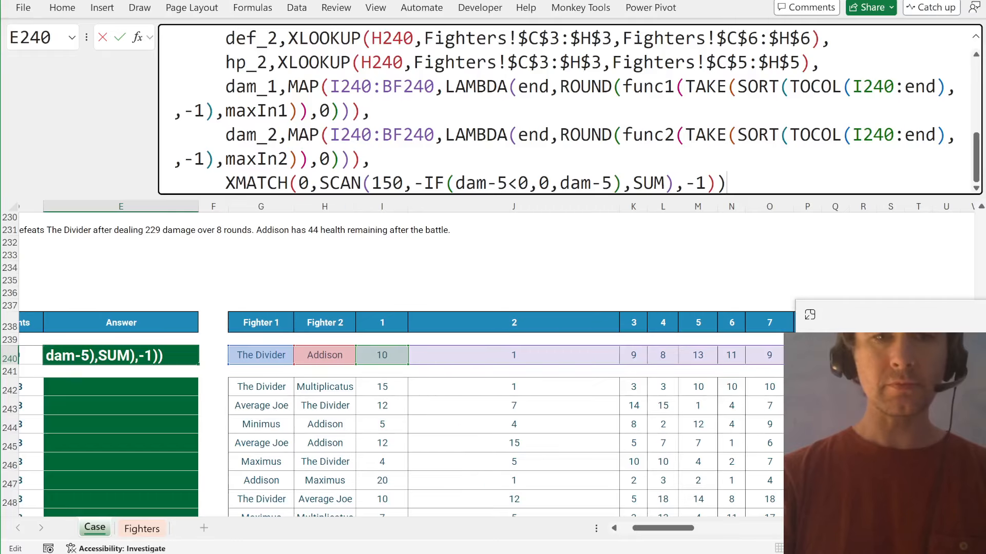
pyautogui.moveTo(319, 183); pyautogui.dragTo(226, 183)
pyautogui.press('BackSpace')
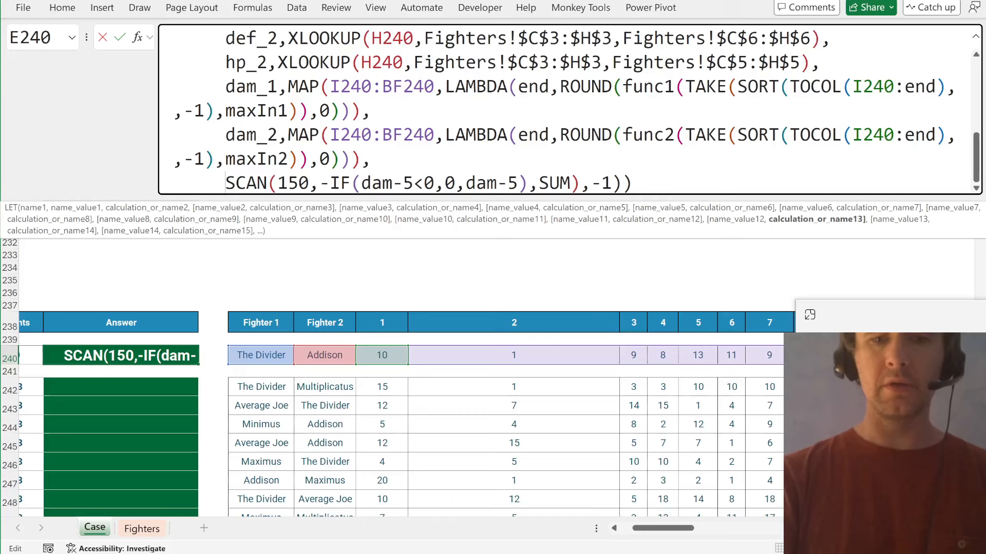
pyautogui.write('health1,')
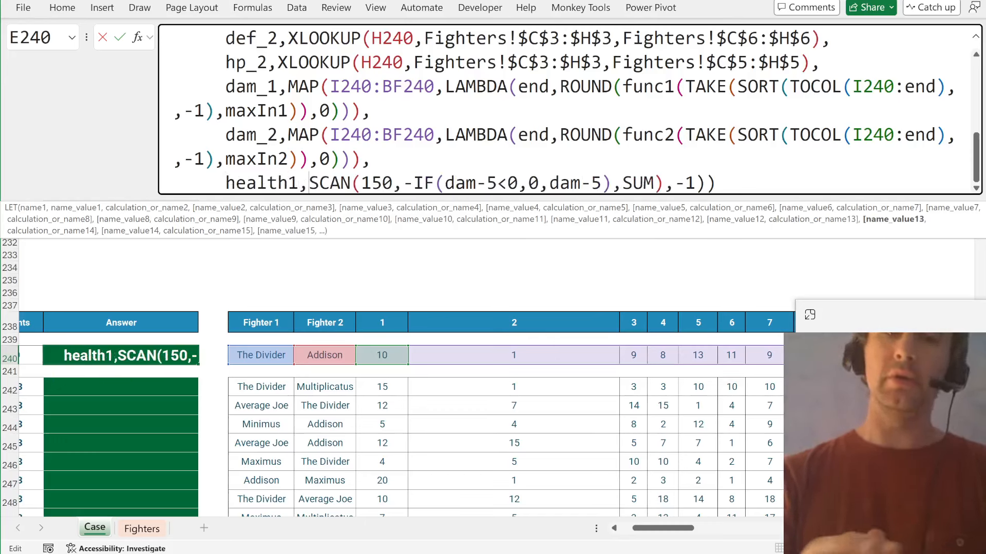
# - Set health1's SCAN initial value to hp_1 and its IF test to dam_2-def_1<0
pyautogui.doubleClick(377, 184)
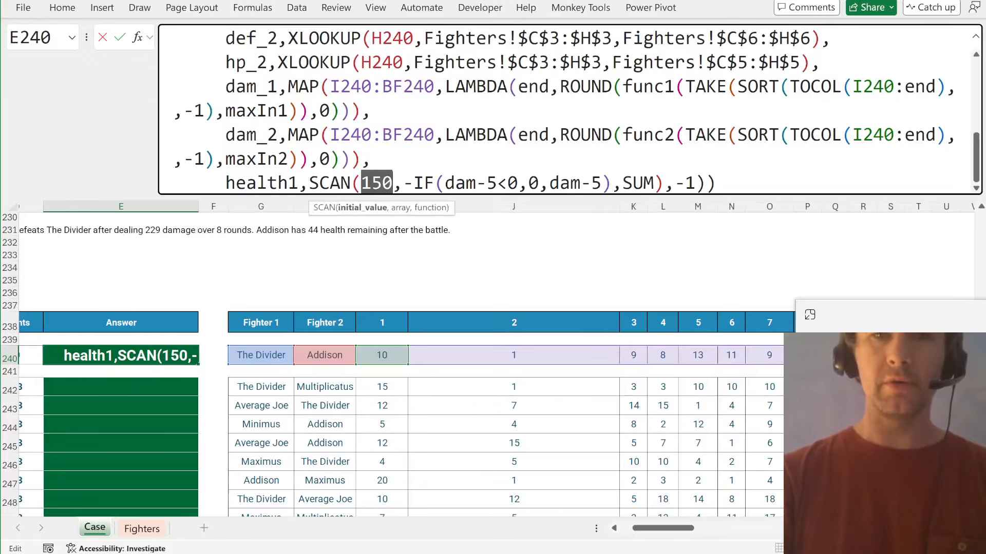
pyautogui.write('hp_')
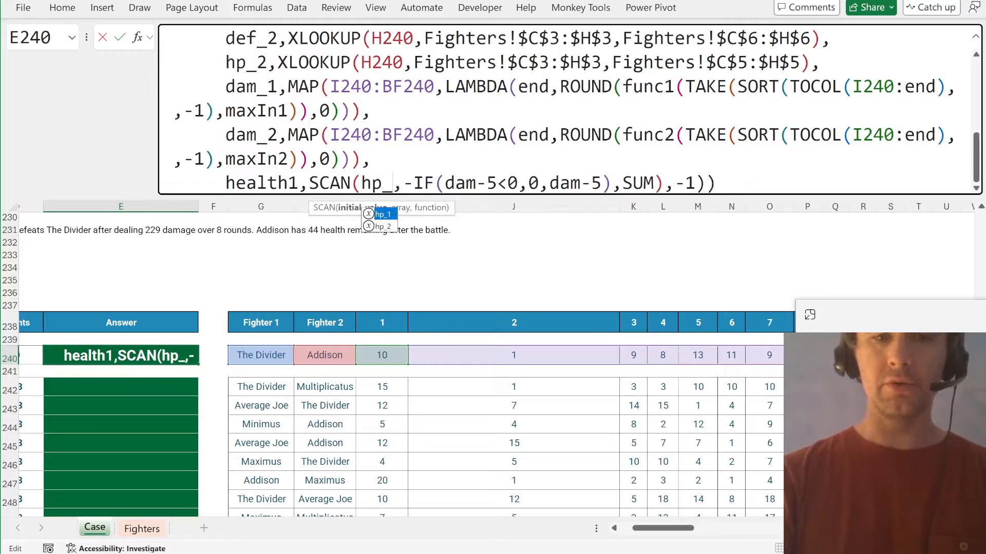
pyautogui.write('1')
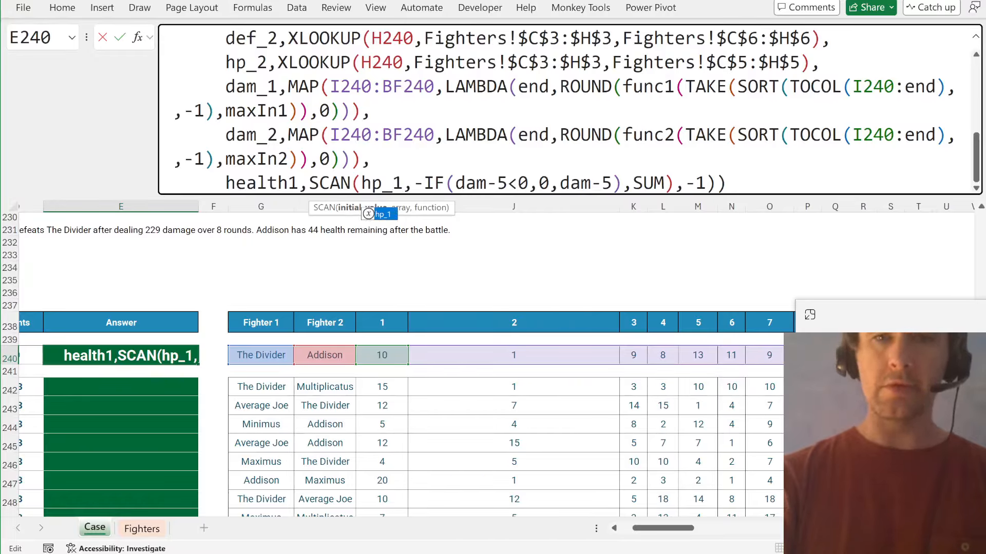
pyautogui.click(486, 183)
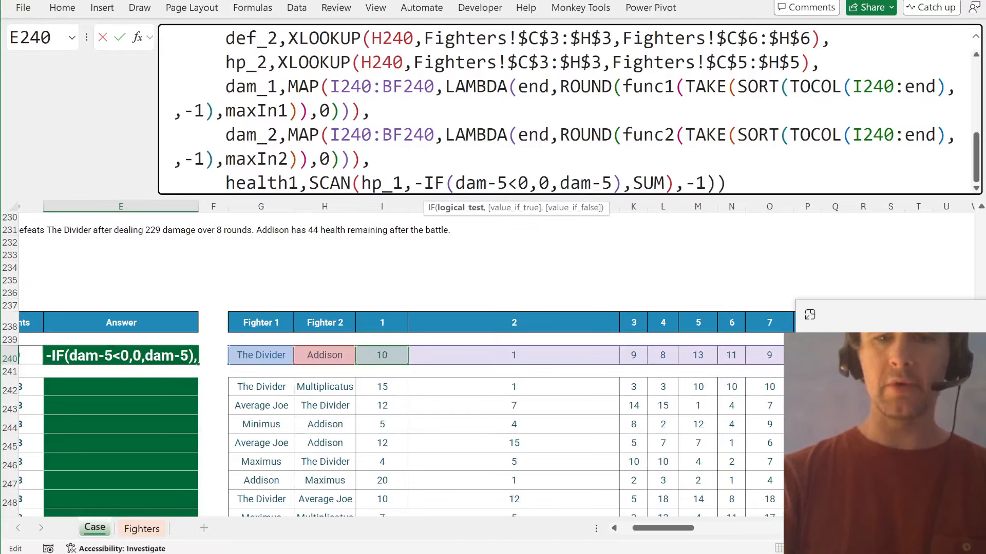
pyautogui.write('_2')
pyautogui.press('Delete')
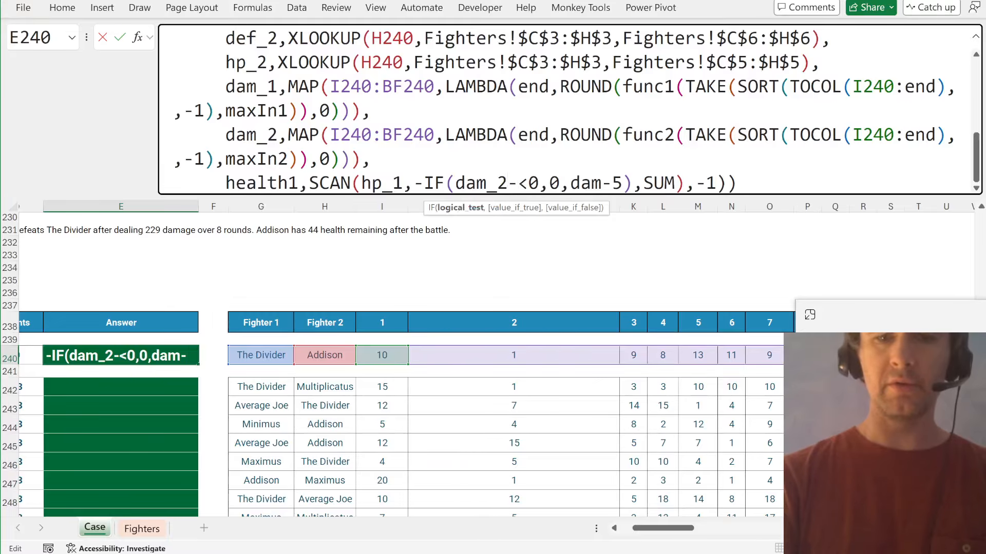
pyautogui.write('def')
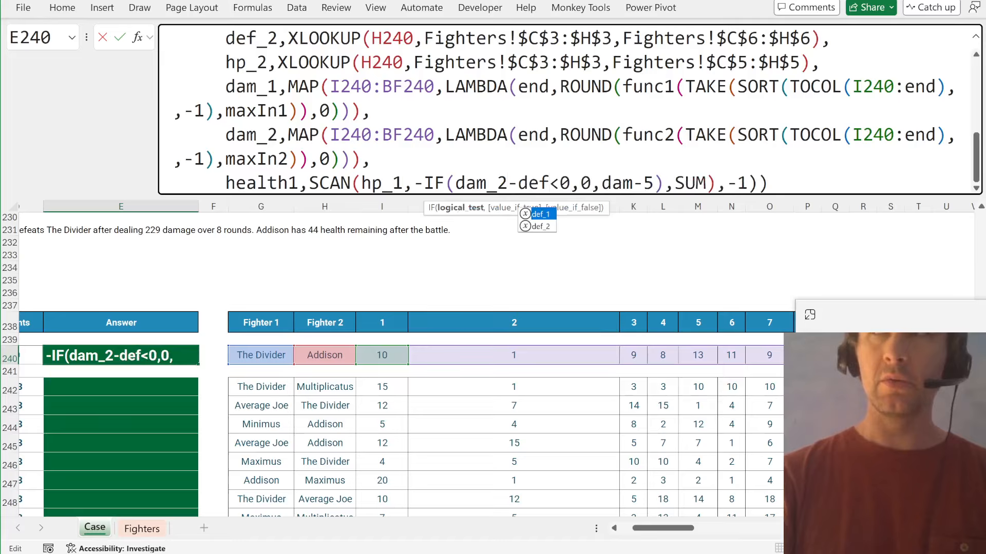
pyautogui.press('Tab')
# - Change the value-if-false expression in health1's IF to dam_2-def_1
pyautogui.click(653, 184)
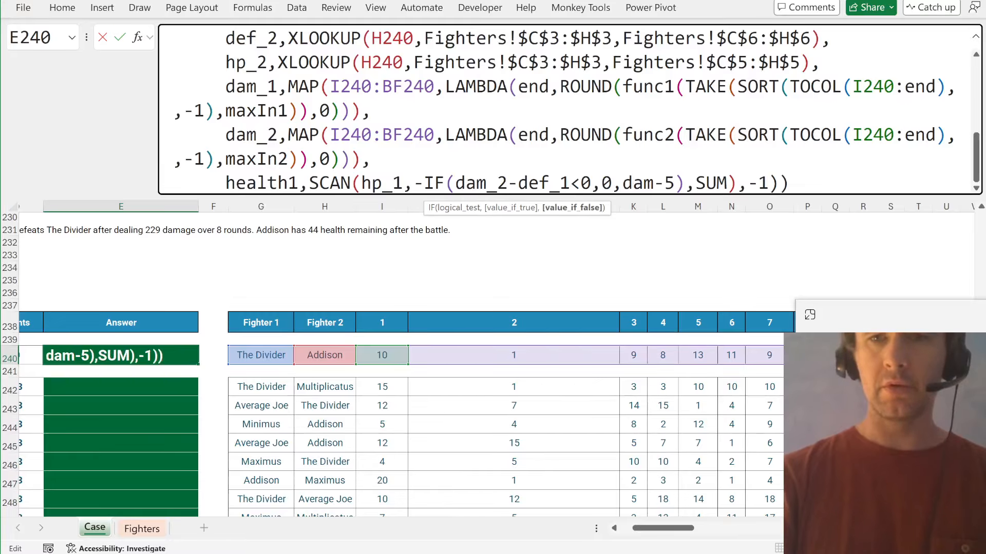
pyautogui.doubleClick(645, 183)
pyautogui.write('dam')
pyautogui.press('Down')
pyautogui.press('Tab')
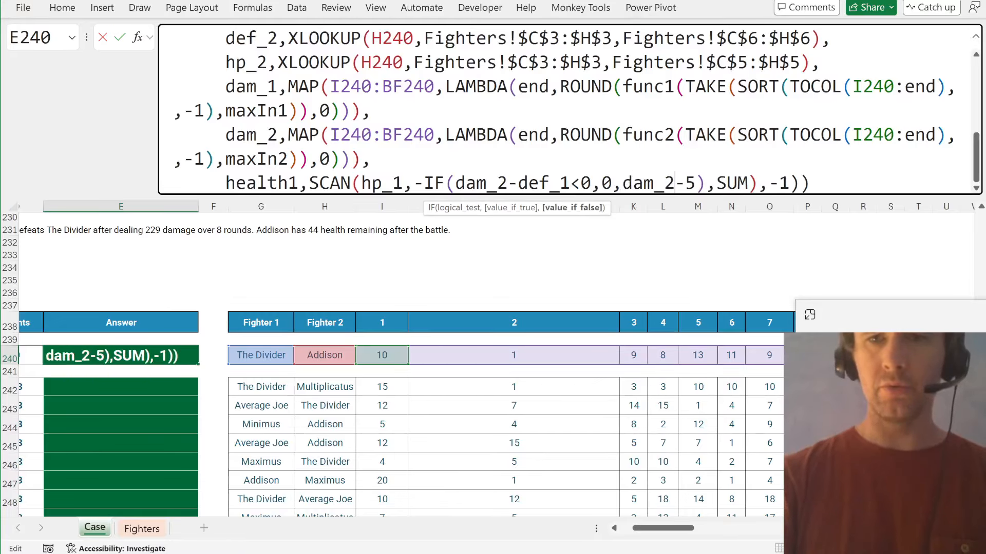
pyautogui.press('BackSpace')
pyautogui.write('def')
pyautogui.press('Tab')
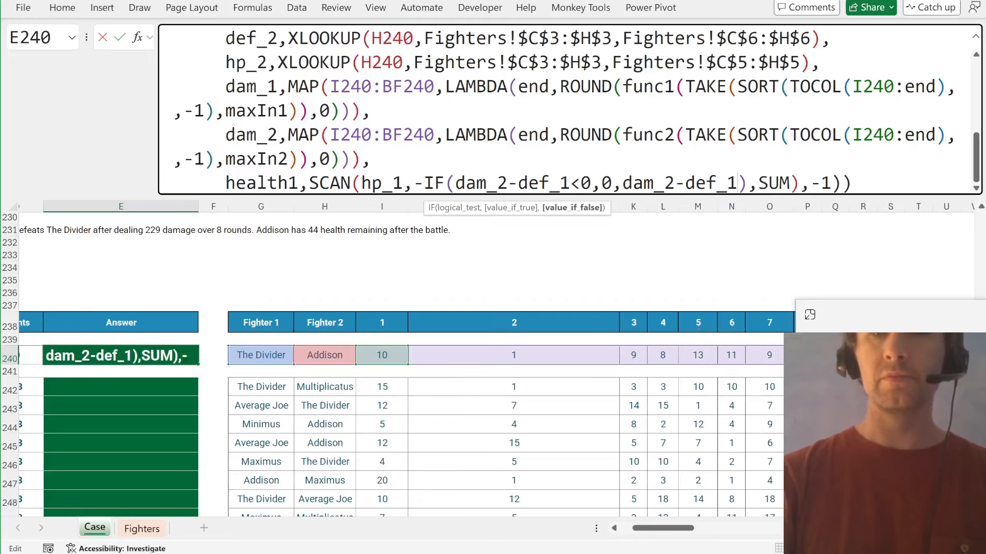
# - Delete the leftover XMATCH argument and closing brackets after health1's SCAN expression
pyautogui.click(853, 183)
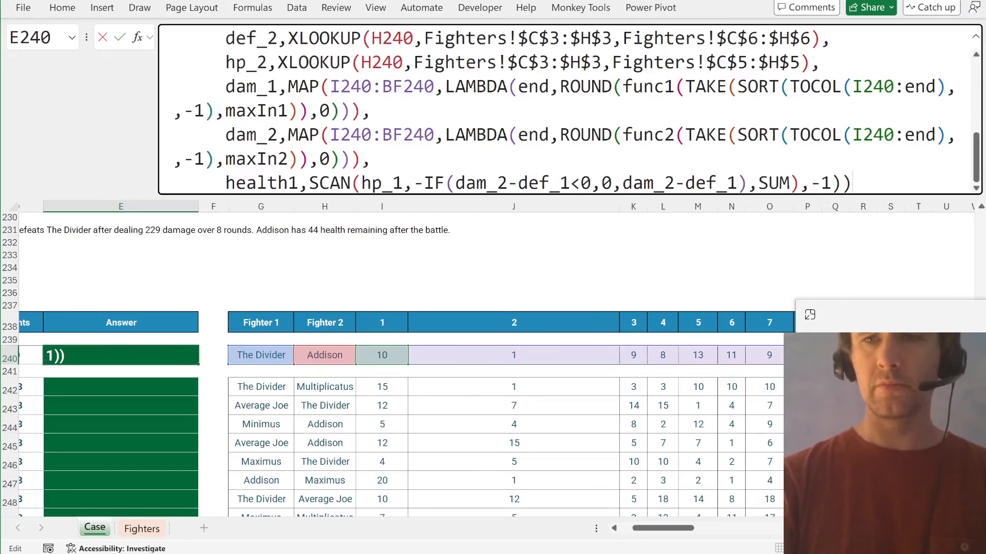
pyautogui.press('BackSpace')
pyautogui.press('BackSpace')
pyautogui.press('BackSpace')
pyautogui.press('BackSpace')
pyautogui.press('BackSpace')
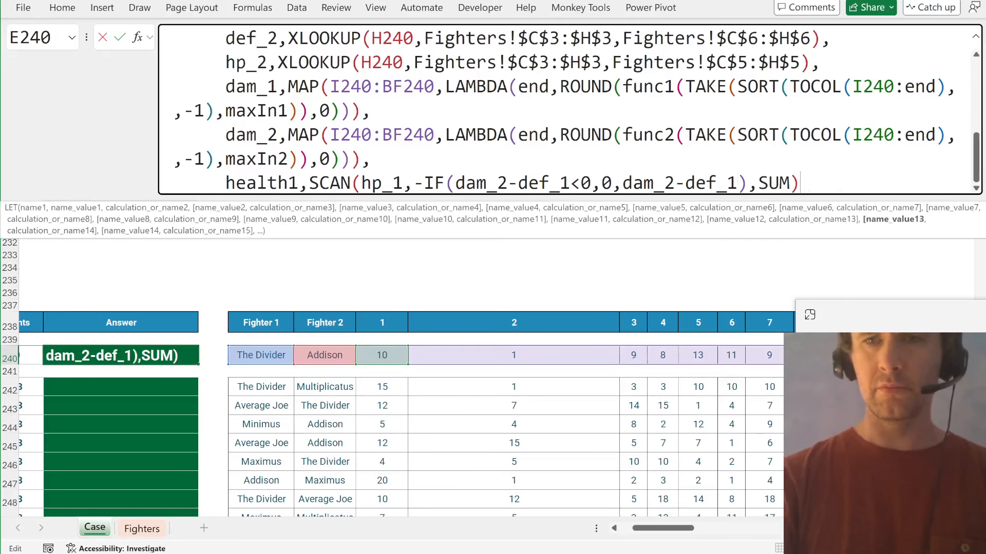
# - Duplicate the complete health1 definition on a new line below it, separated by a comma
pyautogui.hotkey('shift', 'Home')
pyautogui.hotkey('ctrl', 'c')
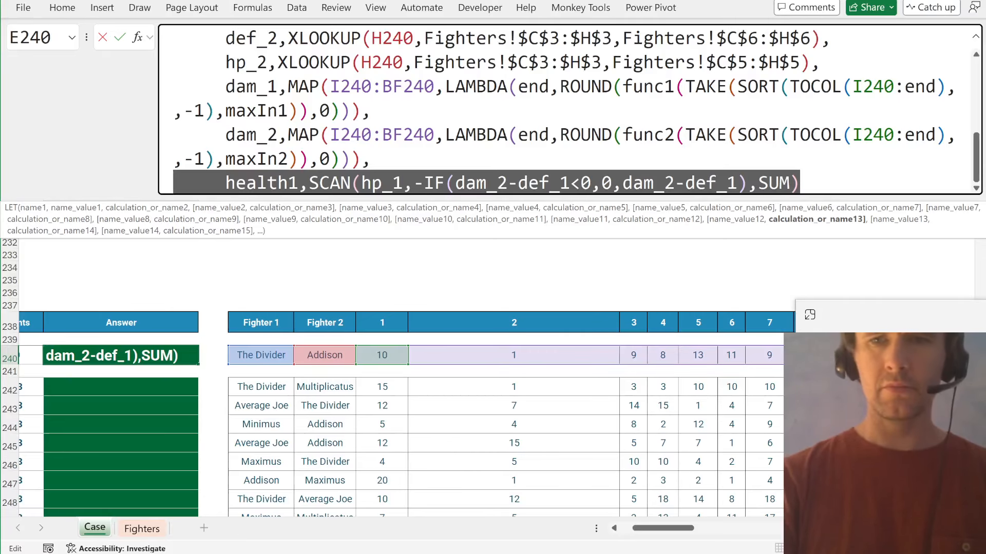
pyautogui.press('End')
pyautogui.write(',')
pyautogui.hotkey('alt', 'Return')
pyautogui.hotkey('ctrl', 'v')
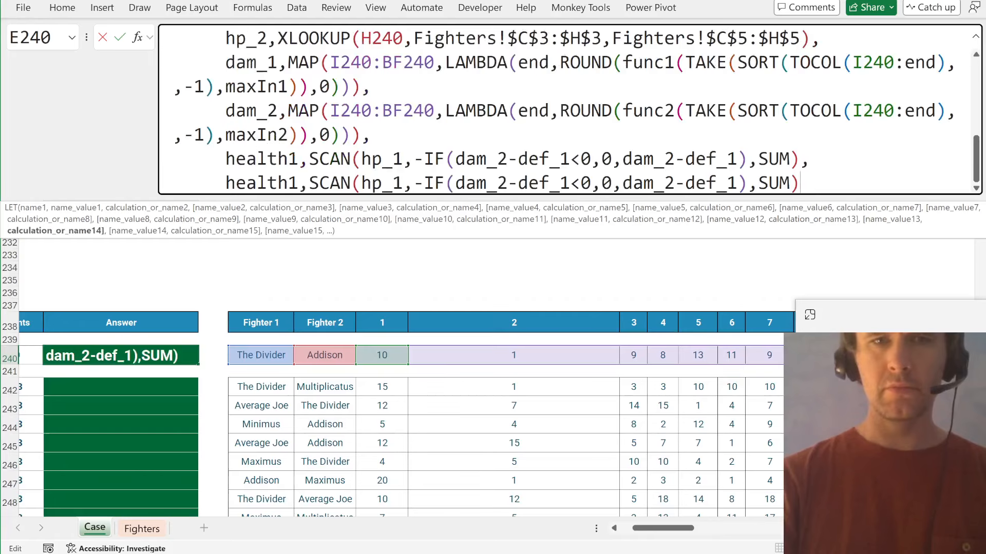
# - Rename the duplicated definition to health2 and set its SCAN initial value to hp_2
pyautogui.click(299, 183)
pyautogui.press('BackSpace')
pyautogui.write('2')
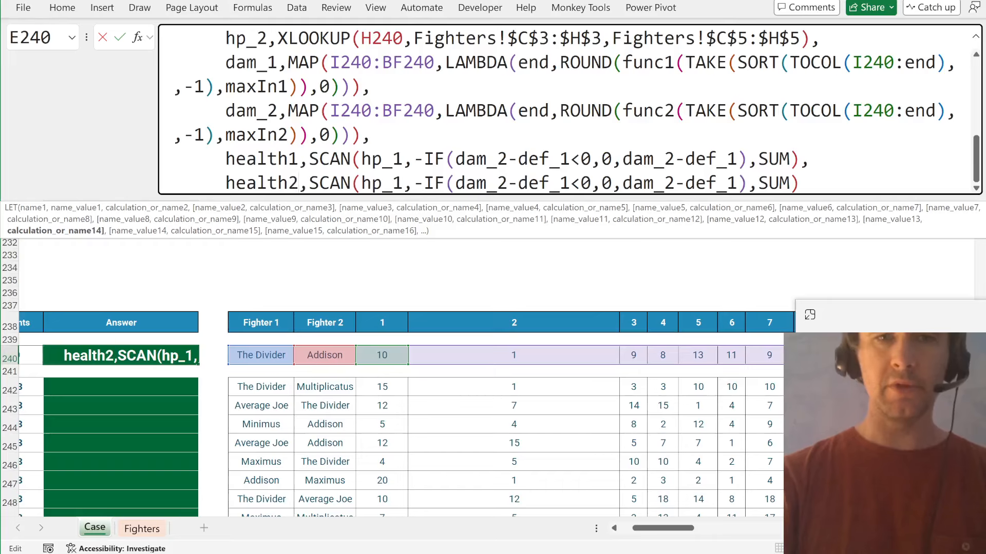
pyautogui.click(403, 183)
pyautogui.press('BackSpace')
pyautogui.write('2')
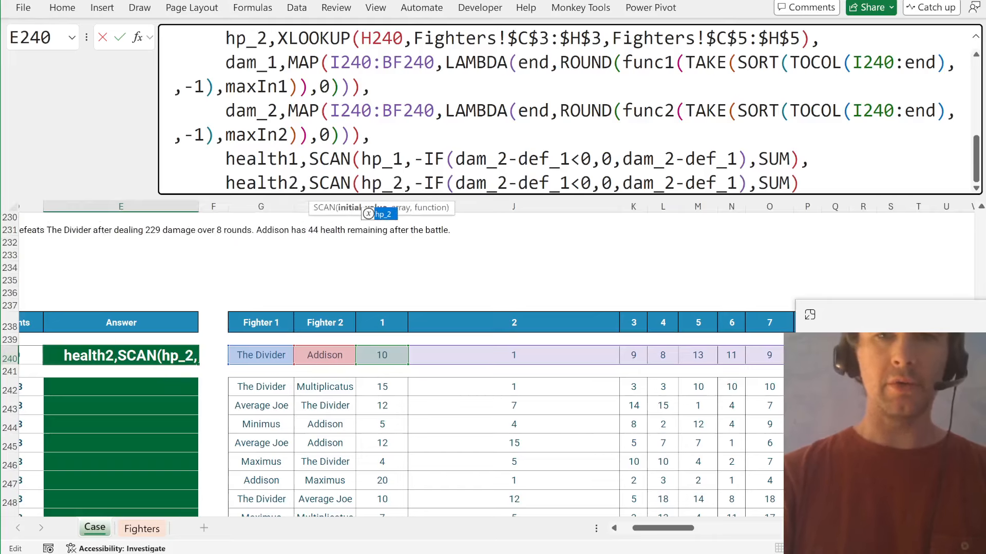
# - Change the IF test in health2 to dam_1-def_2<0
pyautogui.click(508, 184)
pyautogui.press('BackSpace')
pyautogui.write('1')
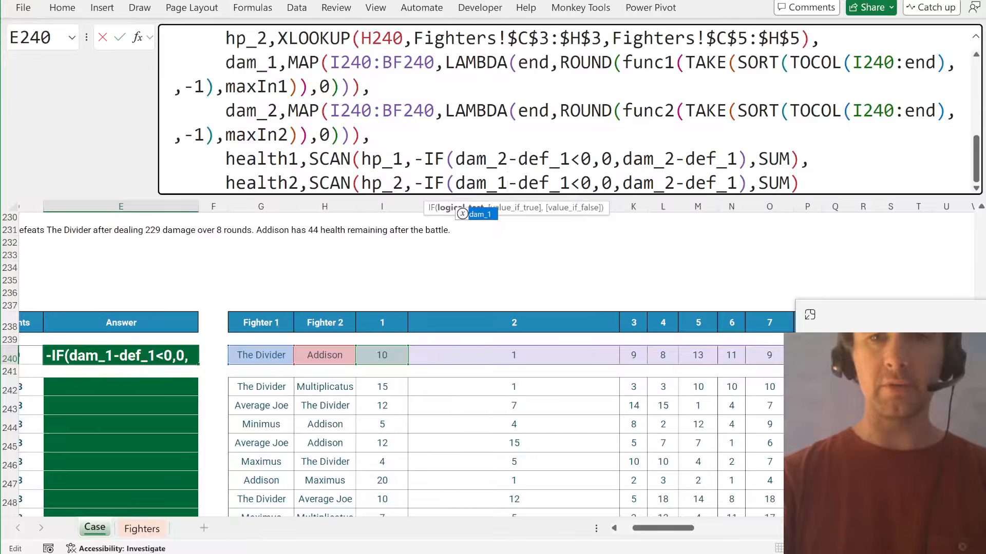
pyautogui.click(570, 183)
pyautogui.press('BackSpace')
pyautogui.write('2')
# - Change the value-if-false expression in health2's IF to dam_1-def_2
pyautogui.click(674, 183)
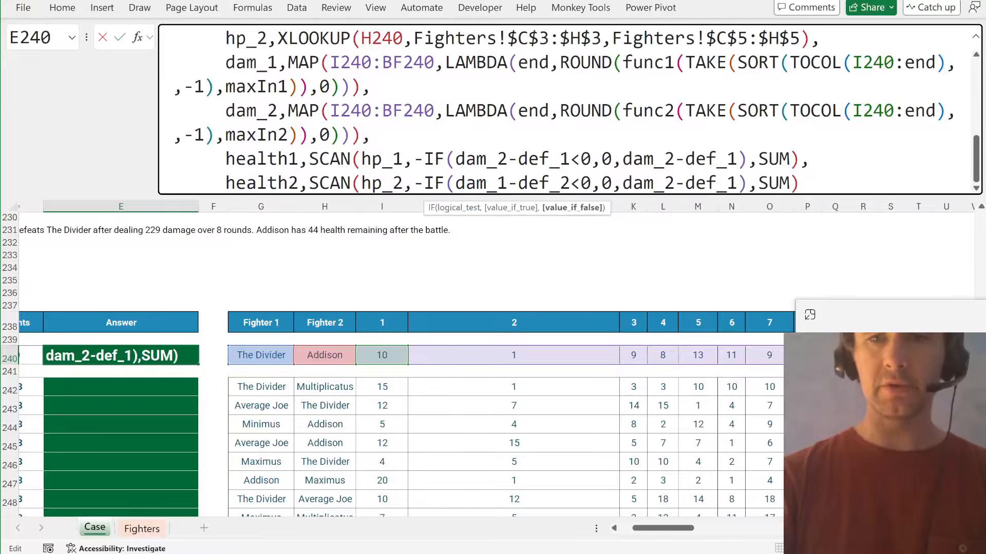
pyautogui.press('BackSpace')
pyautogui.write('1')
pyautogui.click(737, 184)
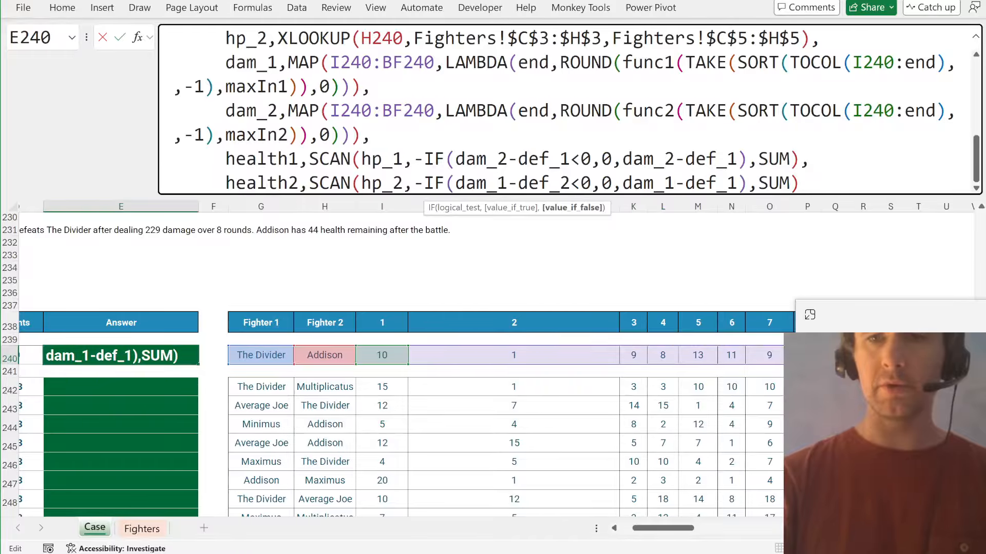
pyautogui.press('BackSpace')
pyautogui.write('2')
# - Add health1 on a new line as the LET formula's final result and commit the formula
pyautogui.press('End')
pyautogui.write(',')
pyautogui.hotkey('alt', 'Return')
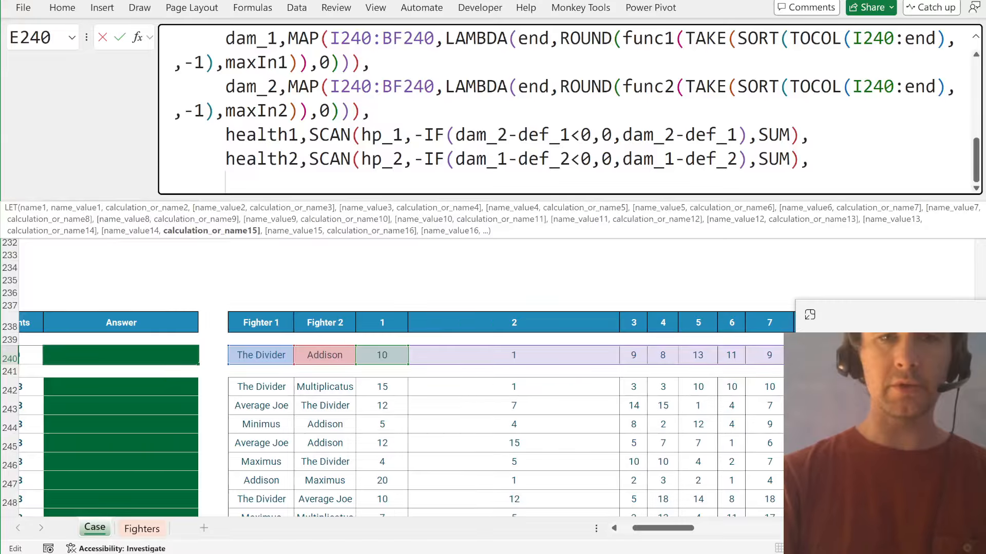
pyautogui.write('health1')
pyautogui.press('Return')
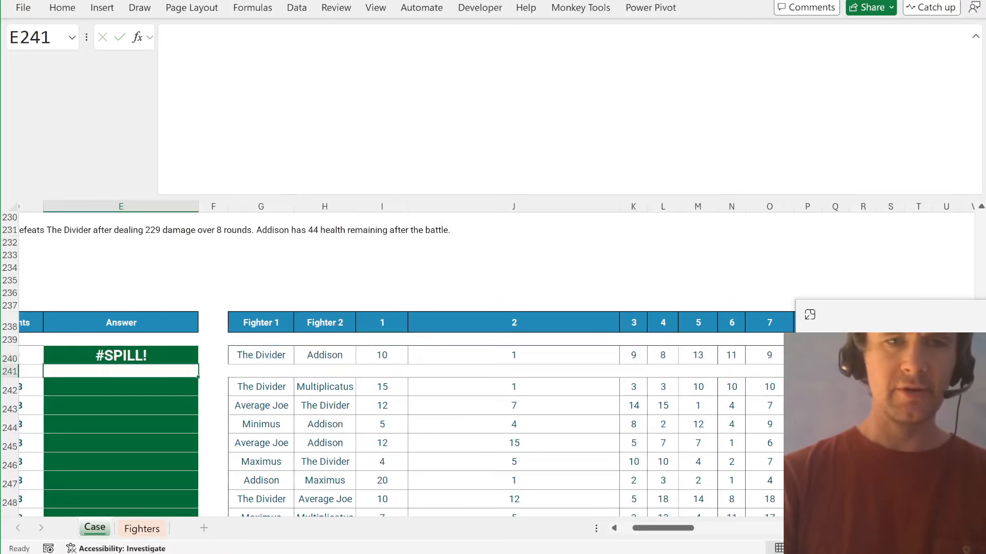
# - Reopen the formula in E240 and replace its final health1 result with a new variable named firstDead
pyautogui.press('Up')
pyautogui.press('Left')
pyautogui.press('Left')
pyautogui.press('Left')
pyautogui.press('Left')
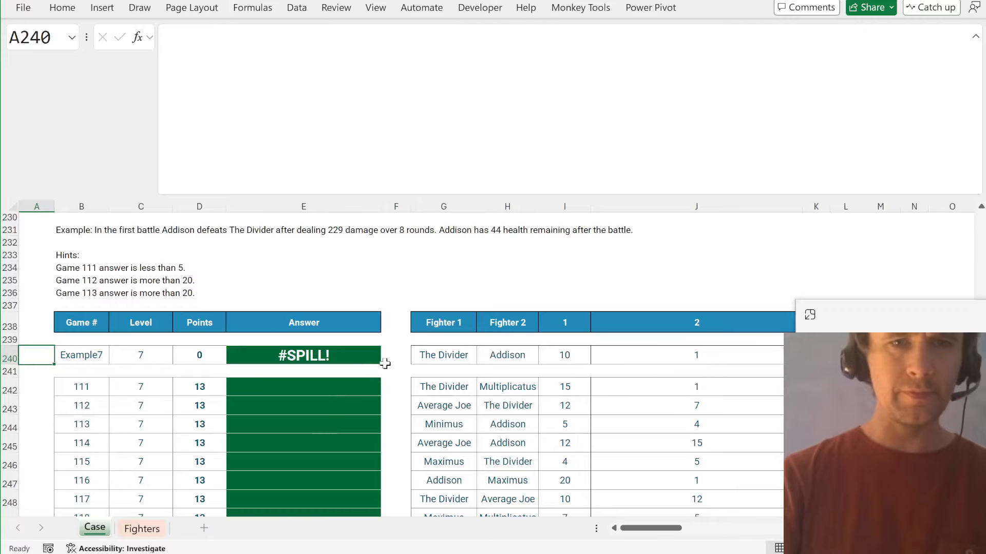
pyautogui.scroll(2, 383, 363)
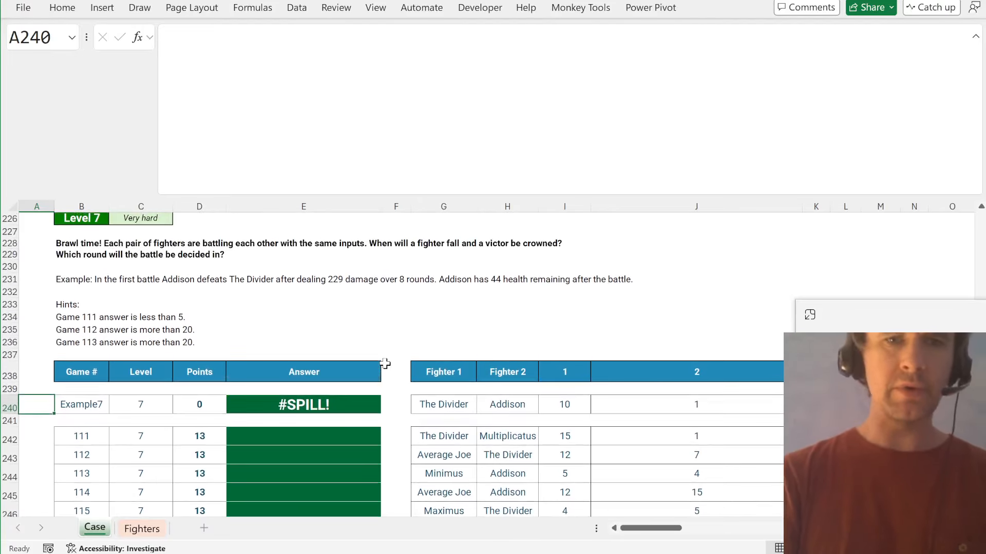
pyautogui.click(327, 407)
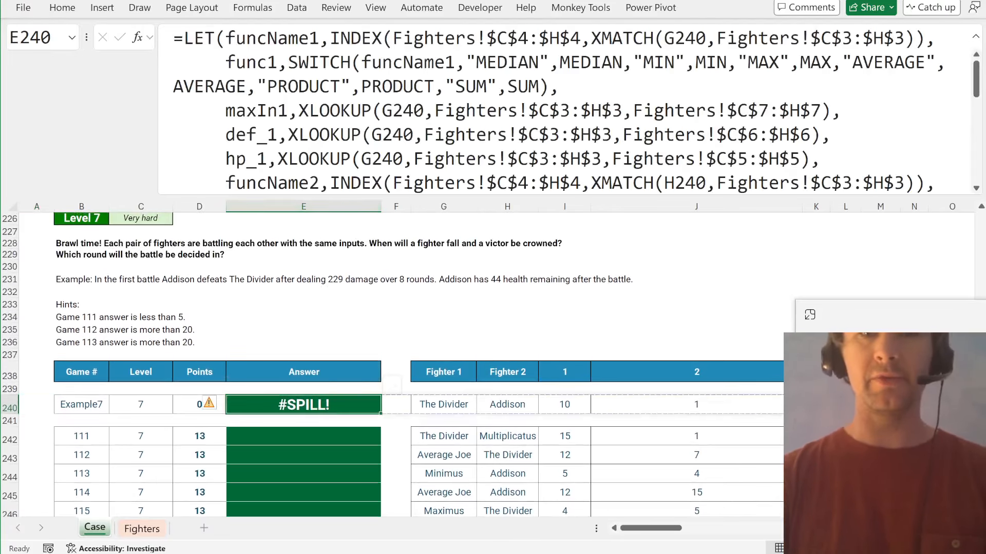
pyautogui.press('F2')
pyautogui.press('Left')
pyautogui.hotkey('ctrl', 'shift', 'Left')
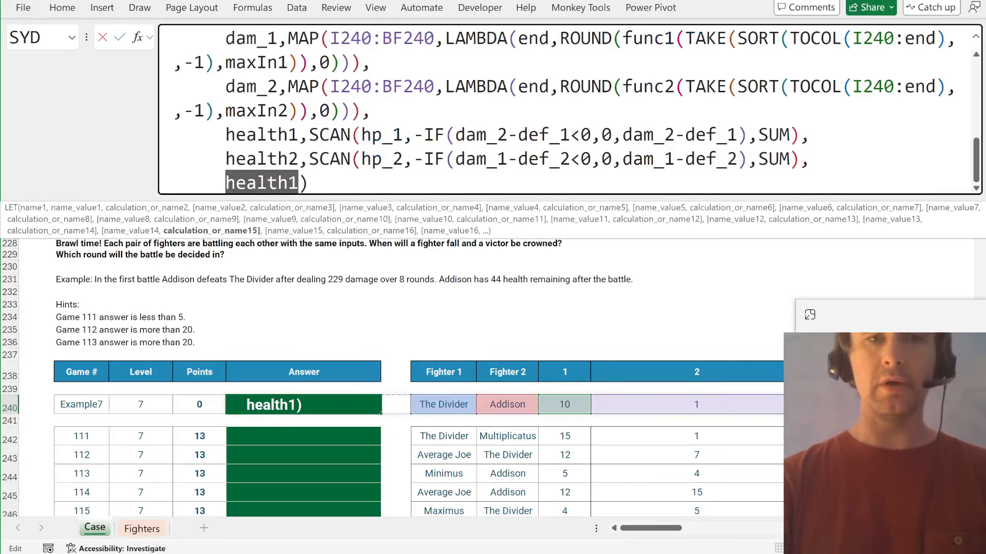
pyautogui.write('first')
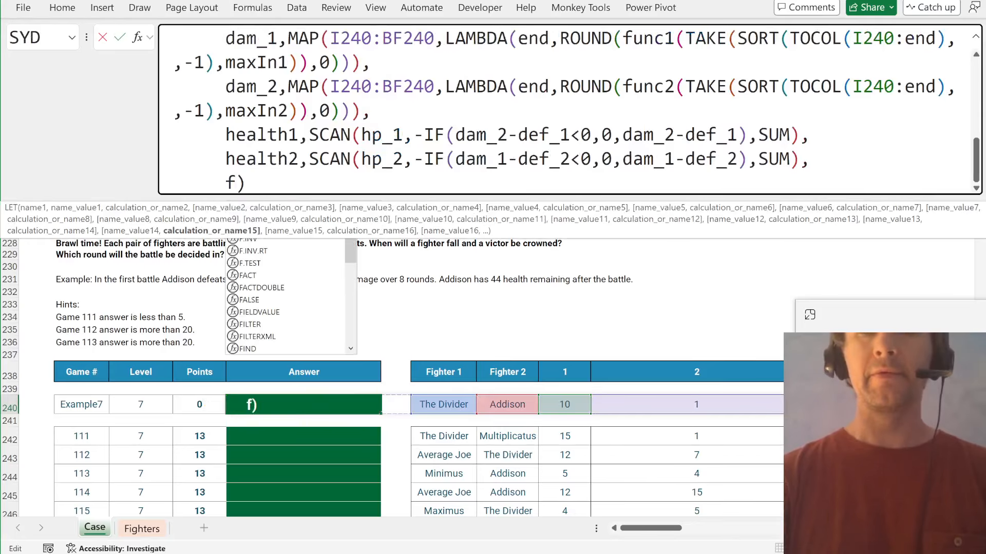
pyautogui.write('Dead,')
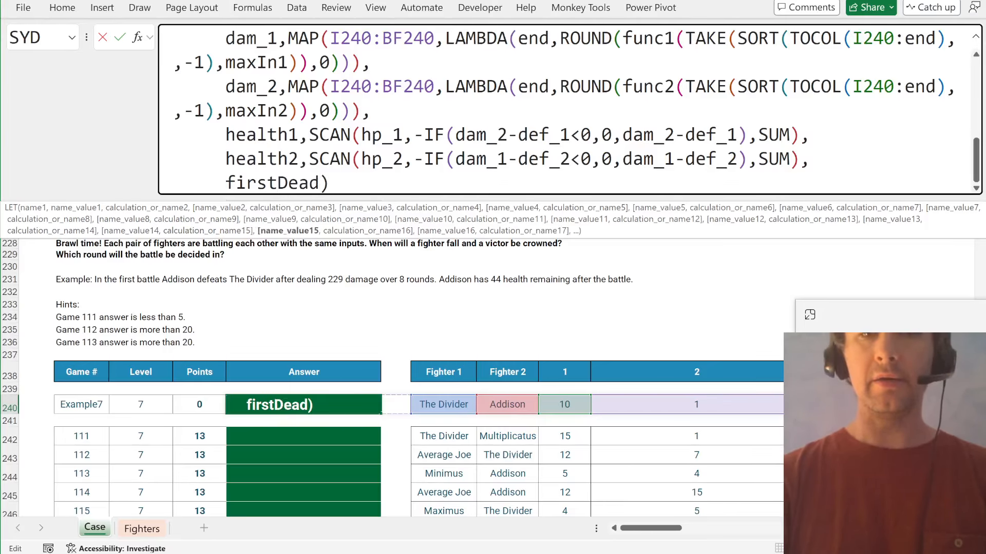
# - Define firstDead in E240's LET formula as XMATCH(0,MAP(health1,health2,MIN),-1)
pyautogui.write('xm')
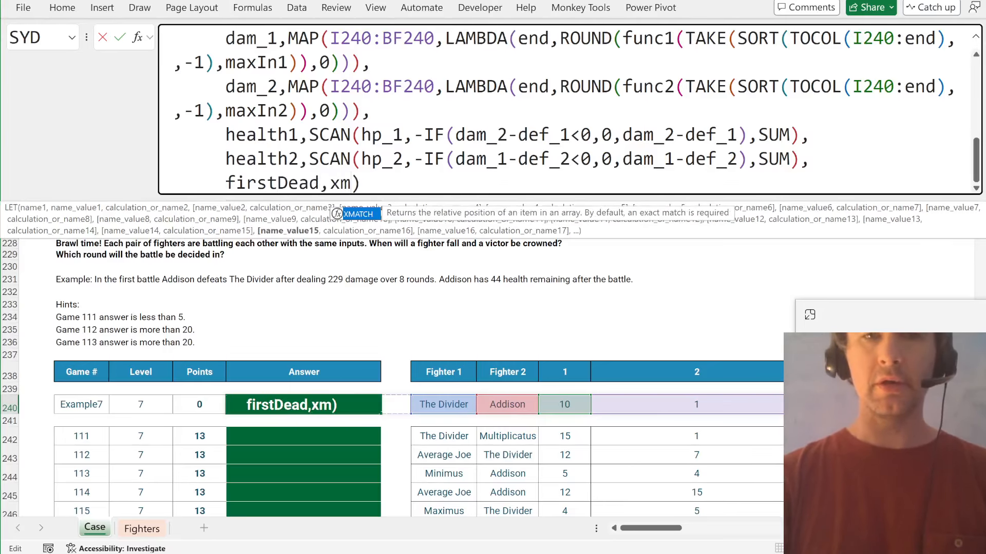
pyautogui.press('Tab')
pyautogui.write('0,map')
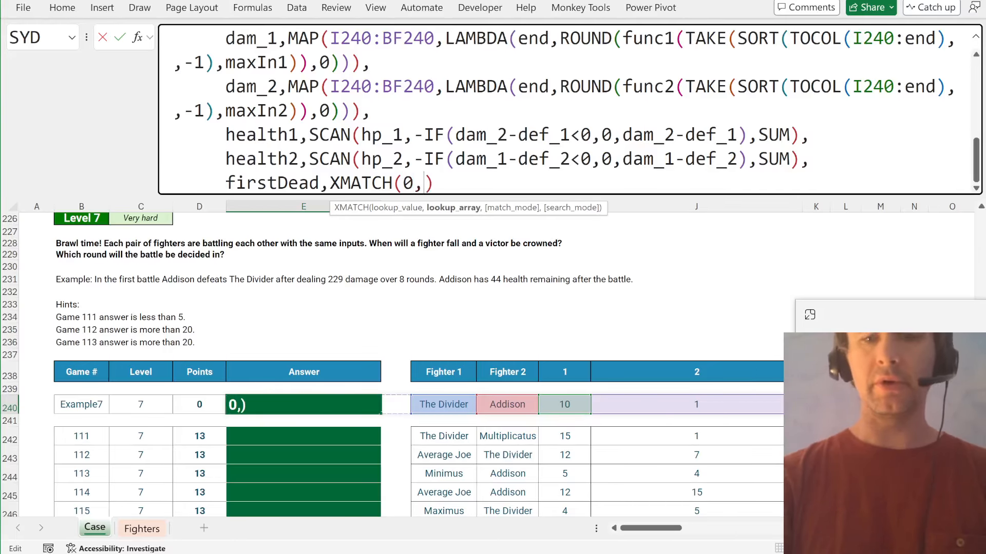
pyautogui.press('Tab')
pyautogui.write('hea')
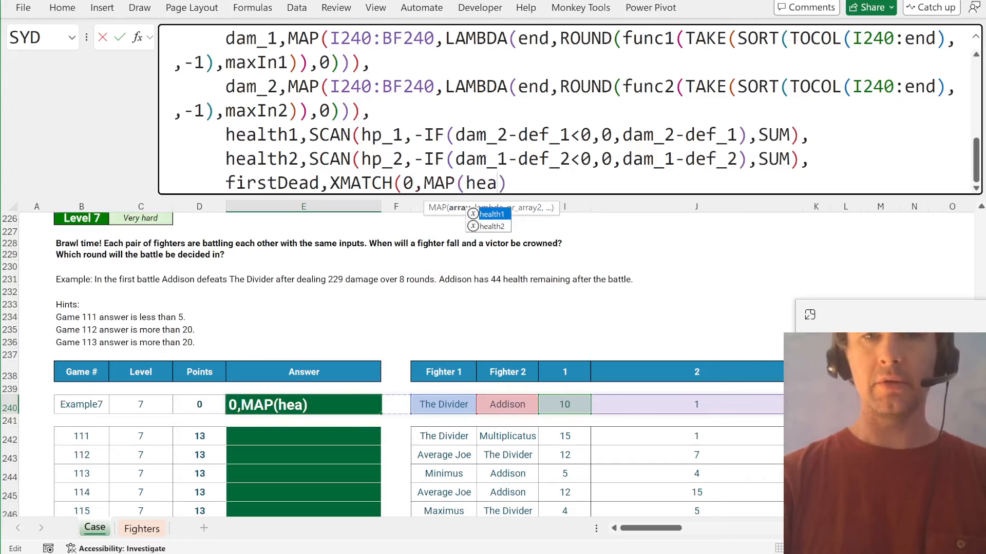
pyautogui.press('Tab')
pyautogui.write(',hea')
pyautogui.press('Down')
pyautogui.press('Tab')
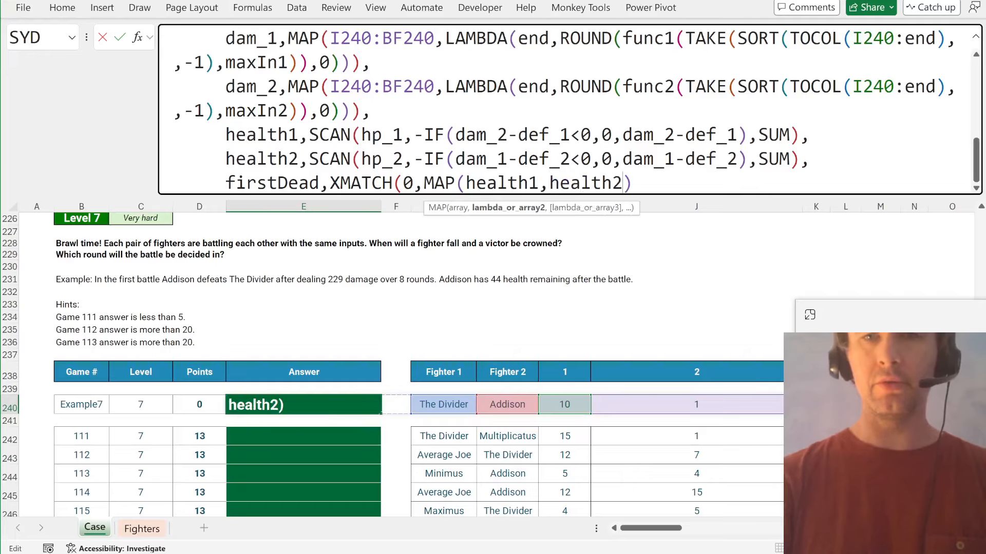
pyautogui.write(',min),')
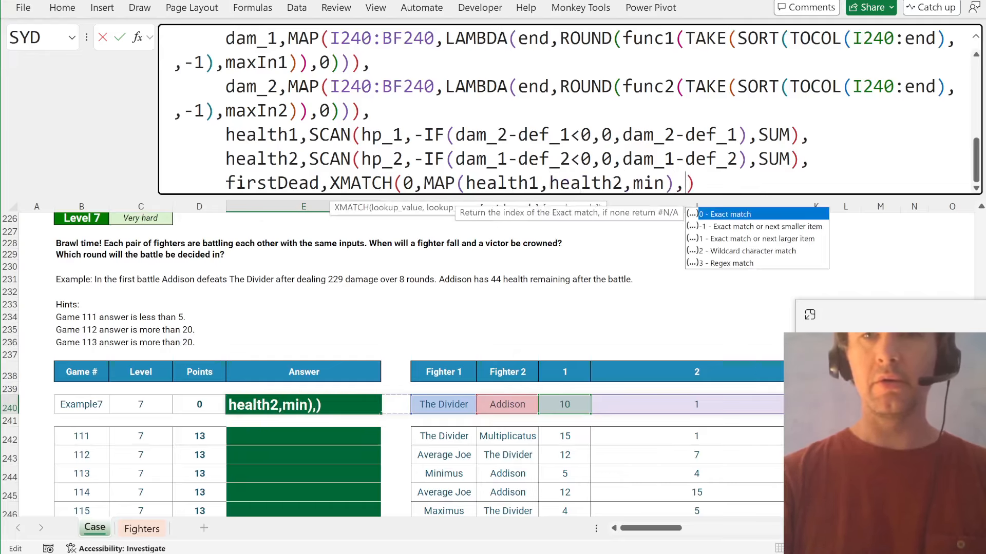
pyautogui.write('-1)')
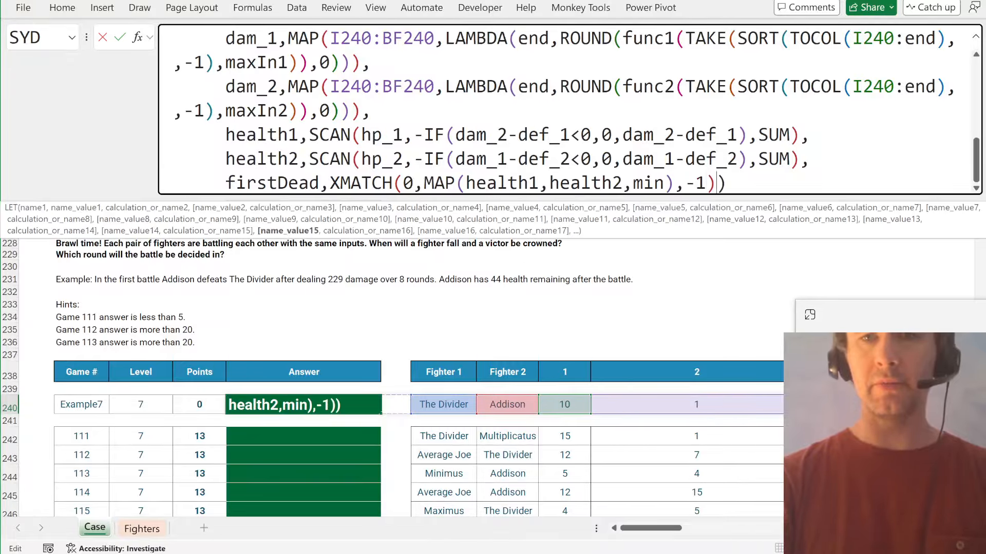
pyautogui.press('Return')
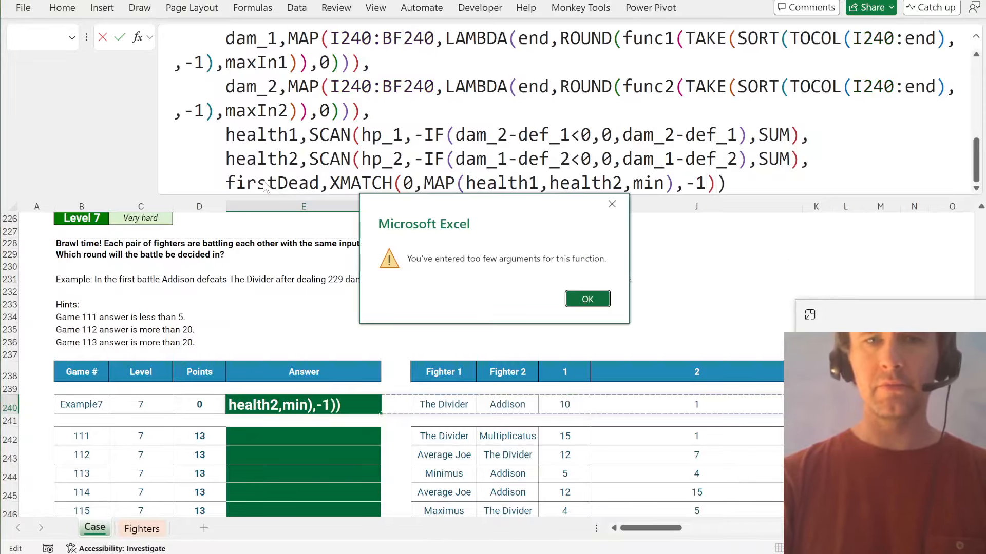
pyautogui.press('Return')
# - Add firstDead on a new line as the LET formula's final result and commit the formula
pyautogui.write(',')
pyautogui.hotkey('alt', 'Return')
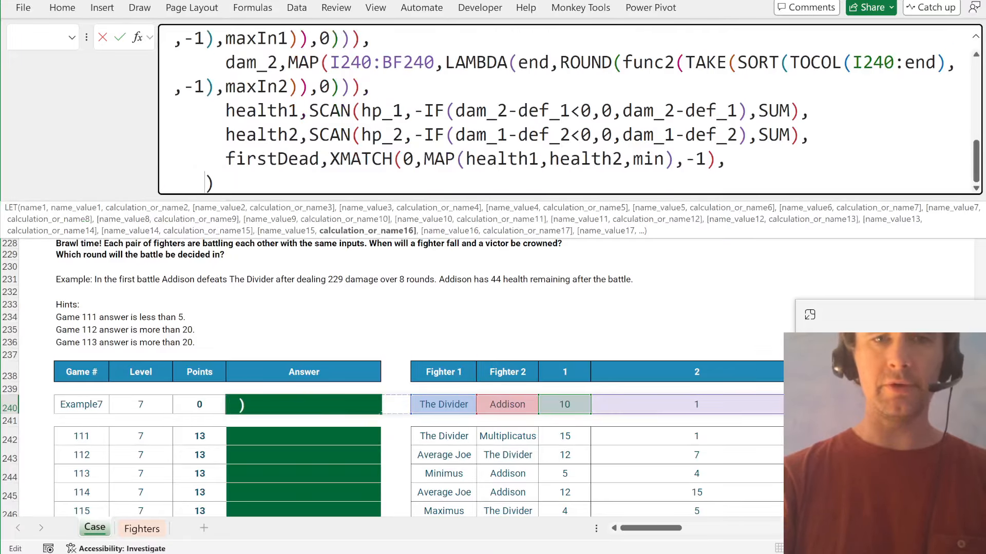
pyautogui.write('firstDead')
pyautogui.press('Return')
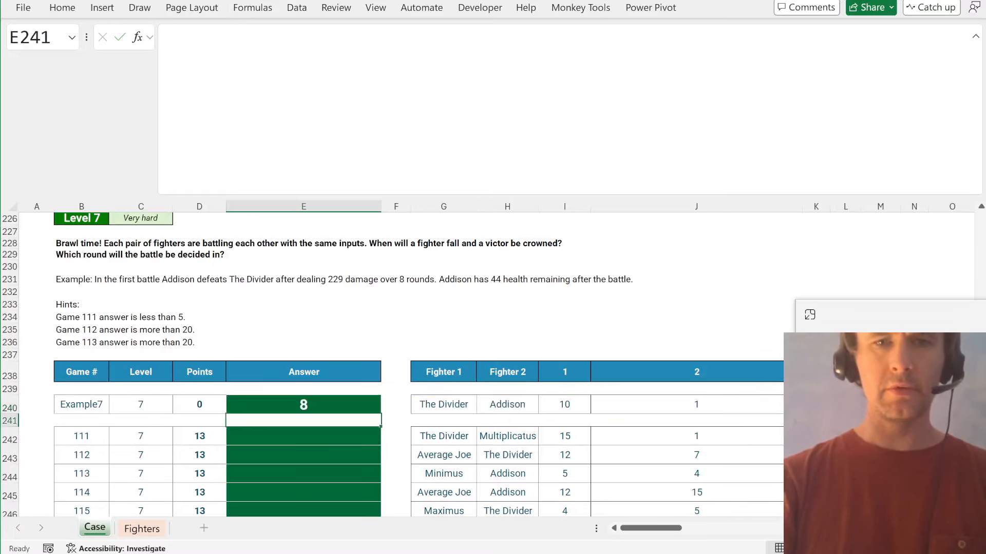
# - Copy the Example7 formula from E240 into the answer cells for games 111 to 113 (E242:E244)
pyautogui.press('Up')
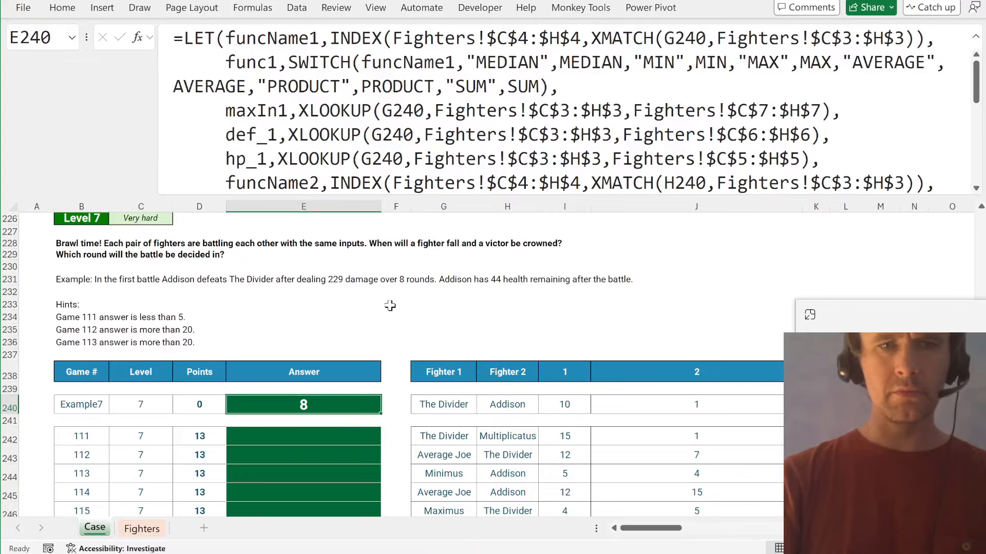
pyautogui.hotkey('ctrl', 'c')
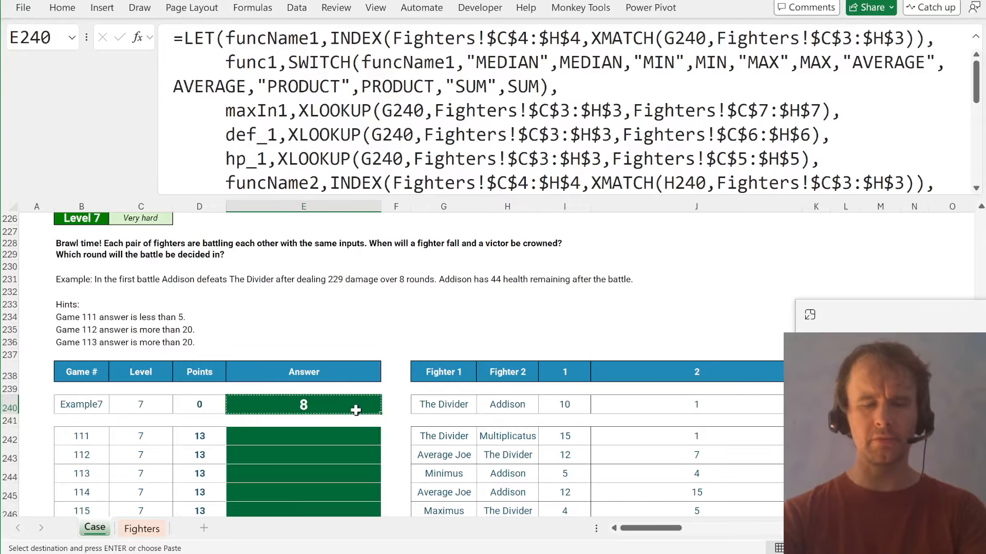
pyautogui.press('Down')
pyautogui.press('Down')
pyautogui.hotkey('ctrl', 'v')
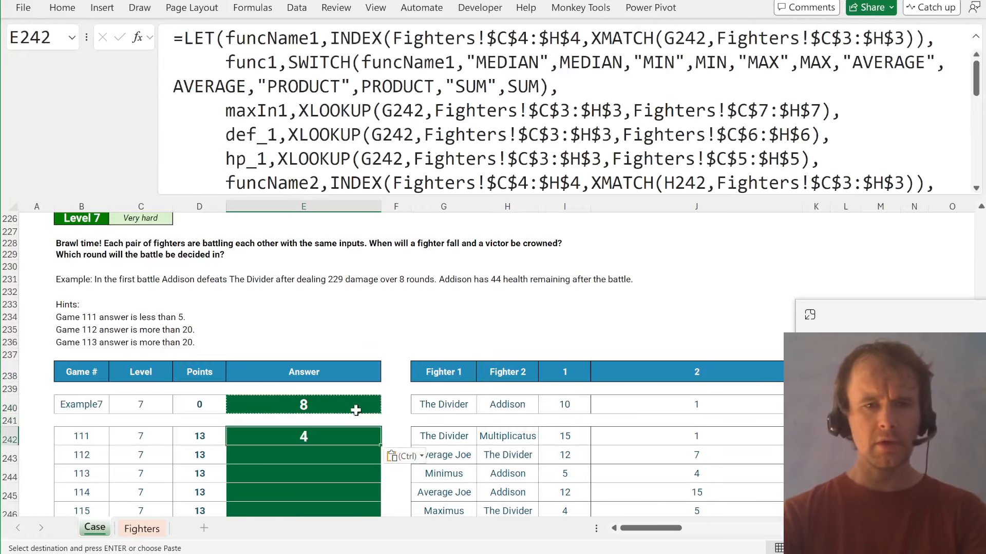
pyautogui.press('ctrl')
pyautogui.press('Down')
pyautogui.press('Escape')
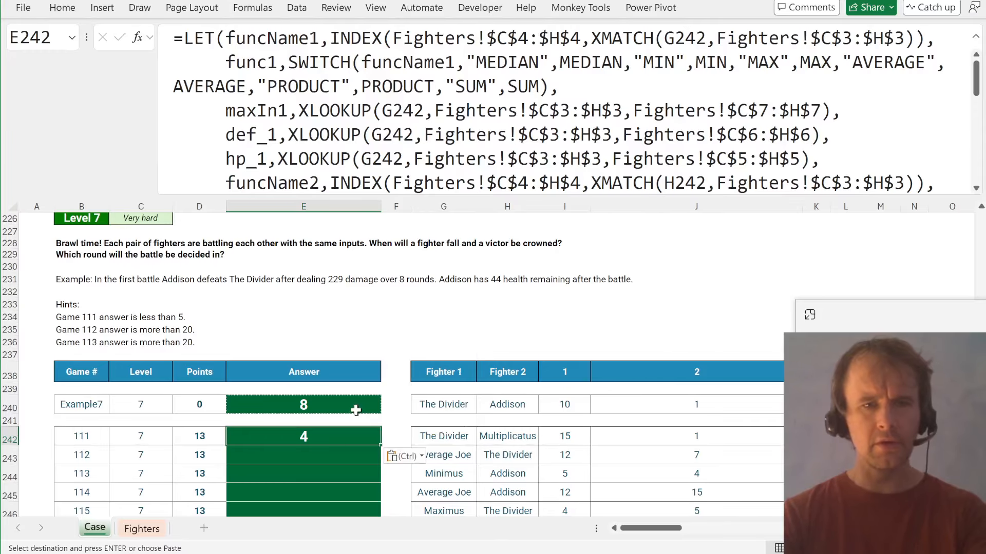
pyautogui.press('Down')
pyautogui.hotkey('ctrl', 'v')
pyautogui.press('Down')
pyautogui.hotkey('ctrl', 'v')
# - Fill the answer formula down from game 113 to the last Level 7 game in column E
pyautogui.press('Left')
pyautogui.hotkey('ctrl', 'Down')
pyautogui.press('Right')
pyautogui.hotkey('ctrl', 'shift', 'Up')
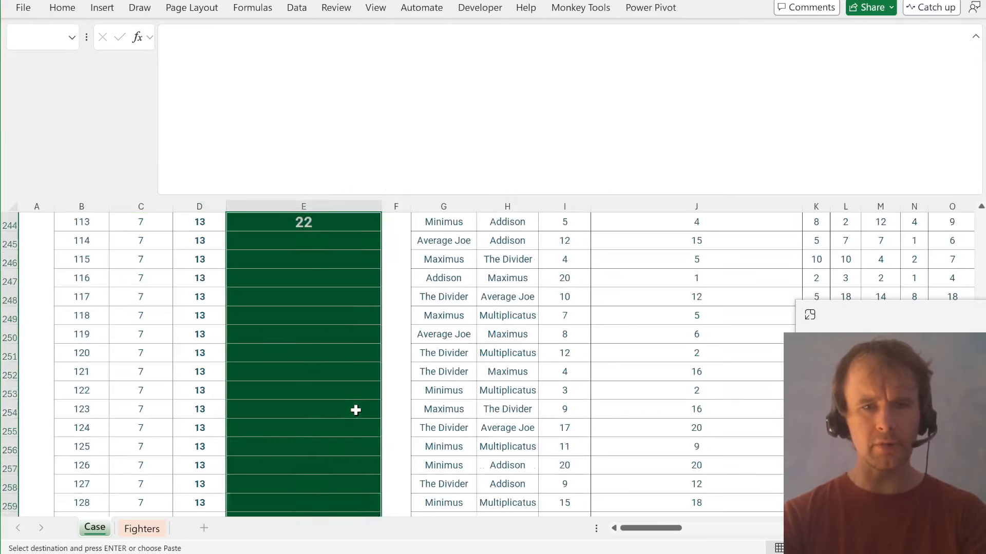
pyautogui.hotkey('ctrl', 'd')
# - Answer Bonus 1 in E29 with a SUM of the six fighters' Health values, Fighters!C5:H5
pyautogui.hotkey('ctrl', 'Home')
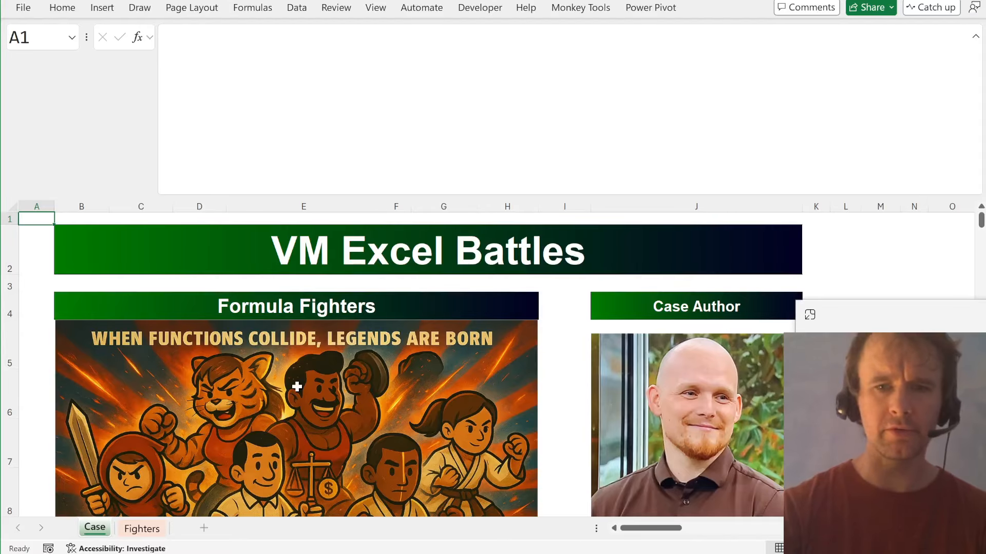
pyautogui.scroll(-8, 297, 386)
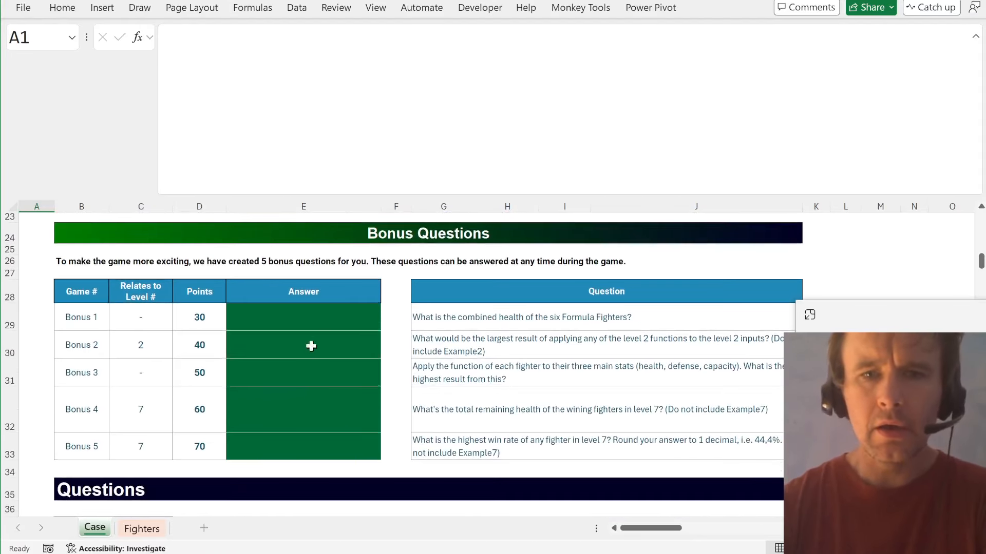
pyautogui.click(328, 321)
pyautogui.write('=sum')
pyautogui.press('Tab')
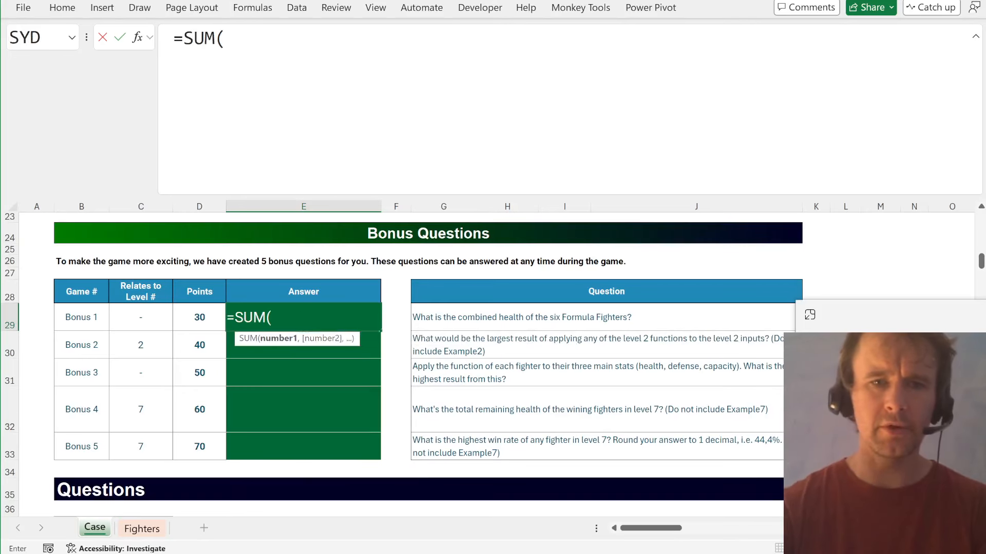
pyautogui.hotkey('ctrl', 'pagedown')
pyautogui.click(225, 396)
pyautogui.hotkey('ctrl', 'shift', 'Right')
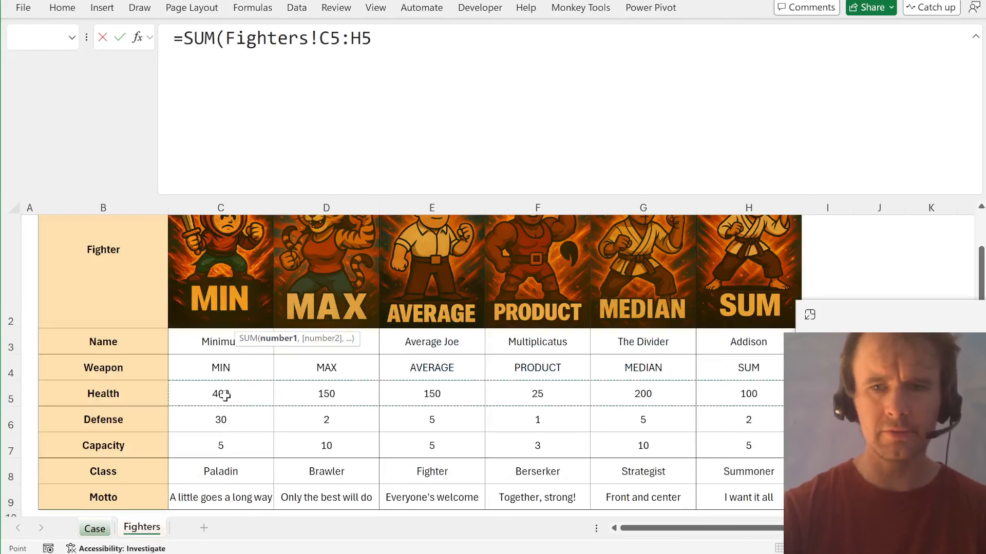
pyautogui.press('Return')
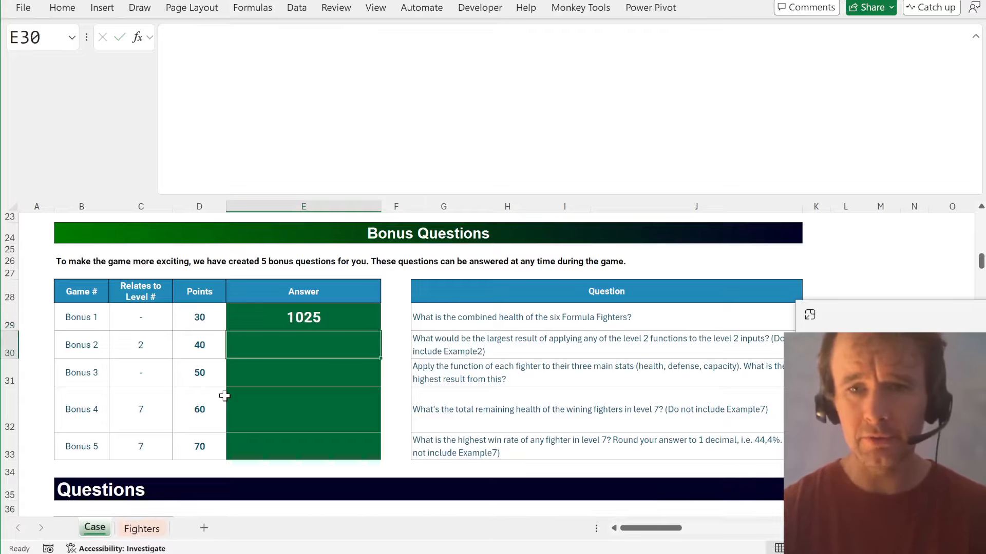
# - Enter =PRODUCT(--TEXTSPLIT(H69,";")) in I69 beside the first Level 2 game's inputs
pyautogui.hscroll(1, 224, 396)
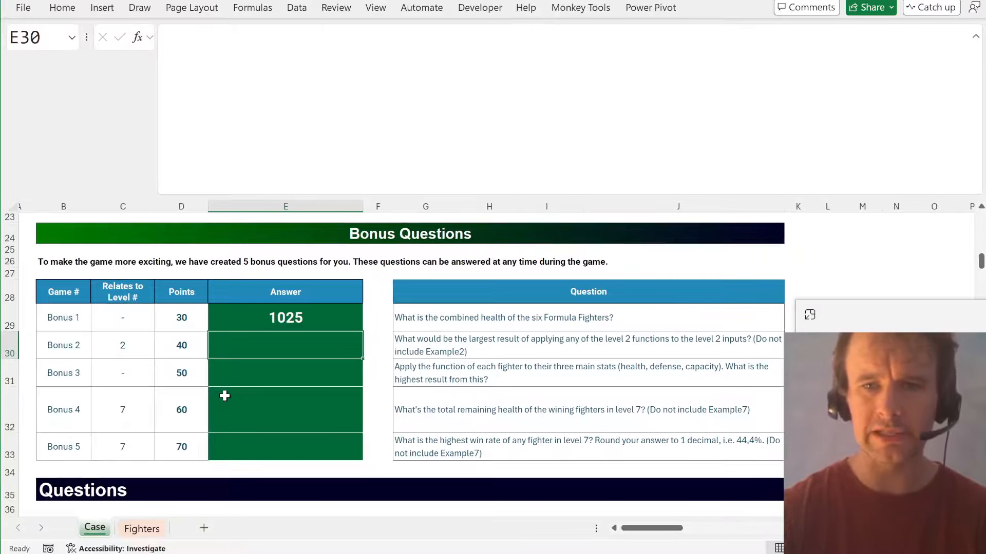
pyautogui.scroll(-10, 224, 396)
pyautogui.hscroll(-1, 225, 396)
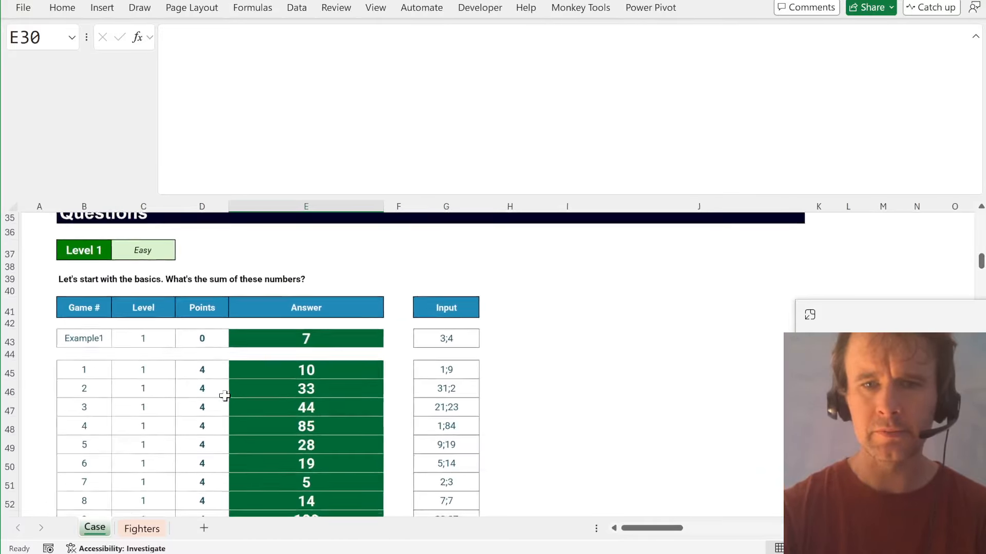
pyautogui.scroll(-5, 224, 396)
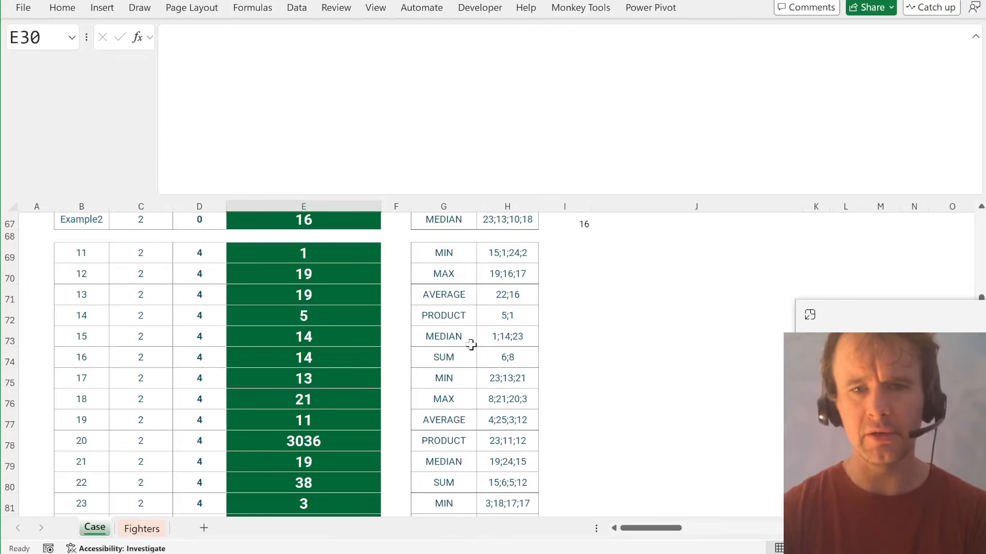
pyautogui.click(572, 254)
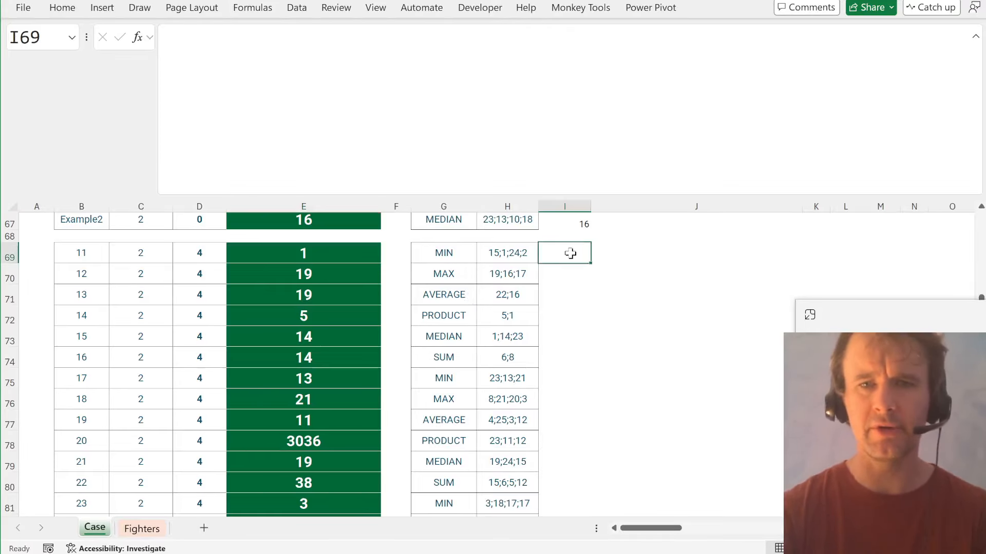
pyautogui.write('=prod')
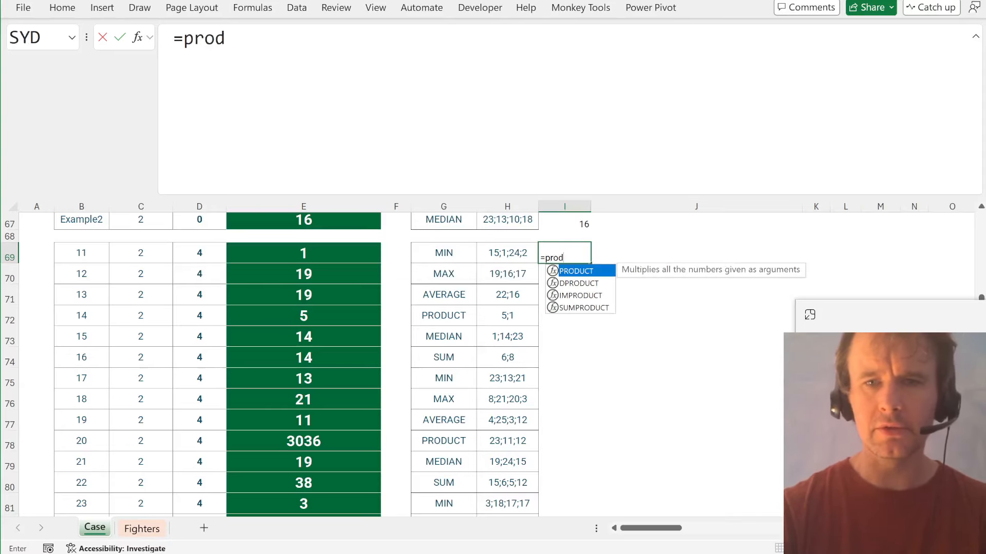
pyautogui.press('Tab')
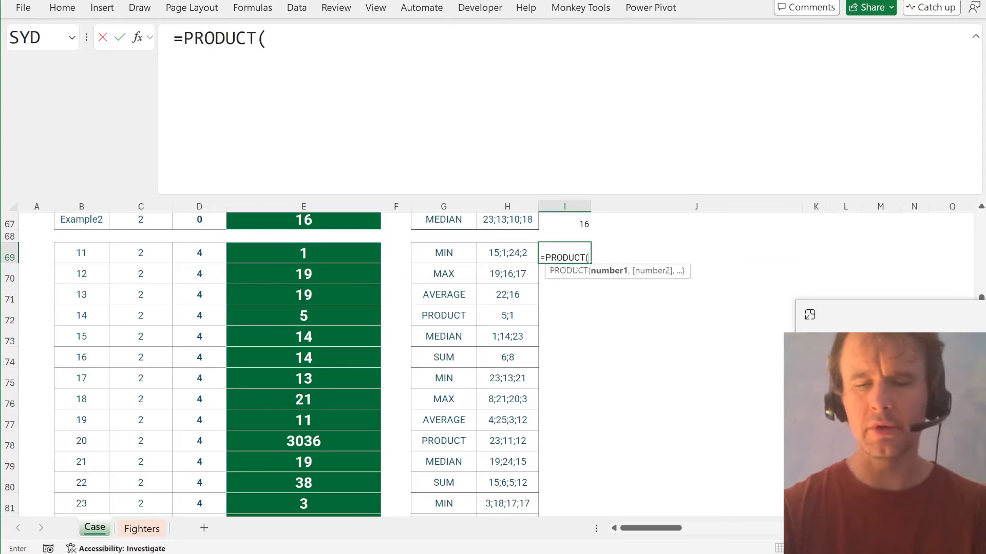
pyautogui.write('--texts')
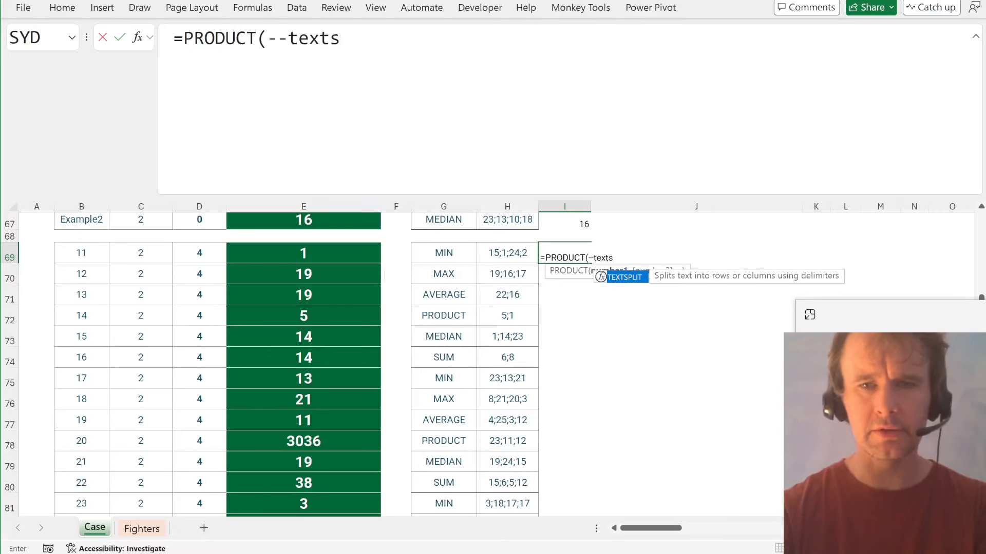
pyautogui.press('Tab')
pyautogui.press('Left')
pyautogui.write(',";"))')
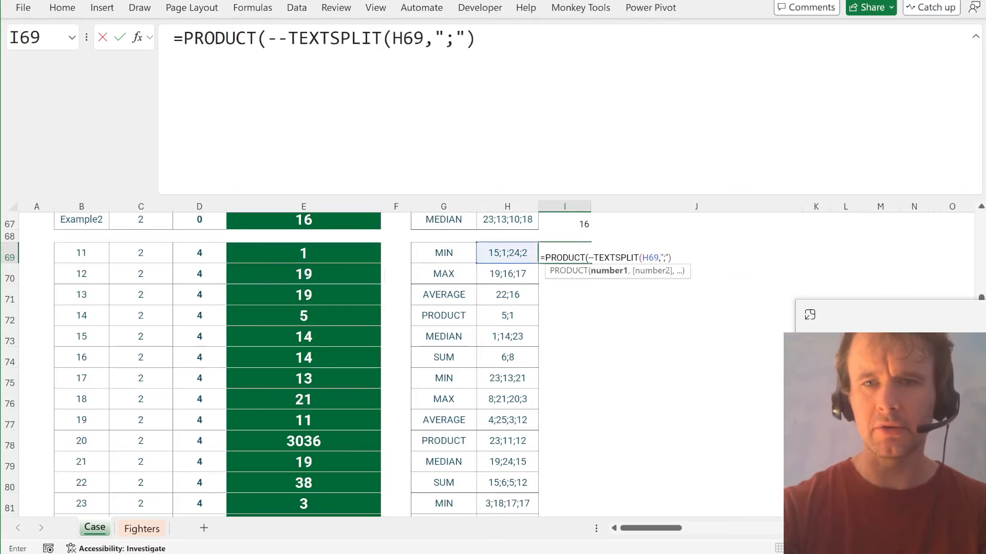
pyautogui.press('Return')
# - Fill the PRODUCT formula from I69 down through I88 for all Level 2 games
pyautogui.press('Left')
pyautogui.hotkey('ctrl', 'Down')
pyautogui.press('Right')
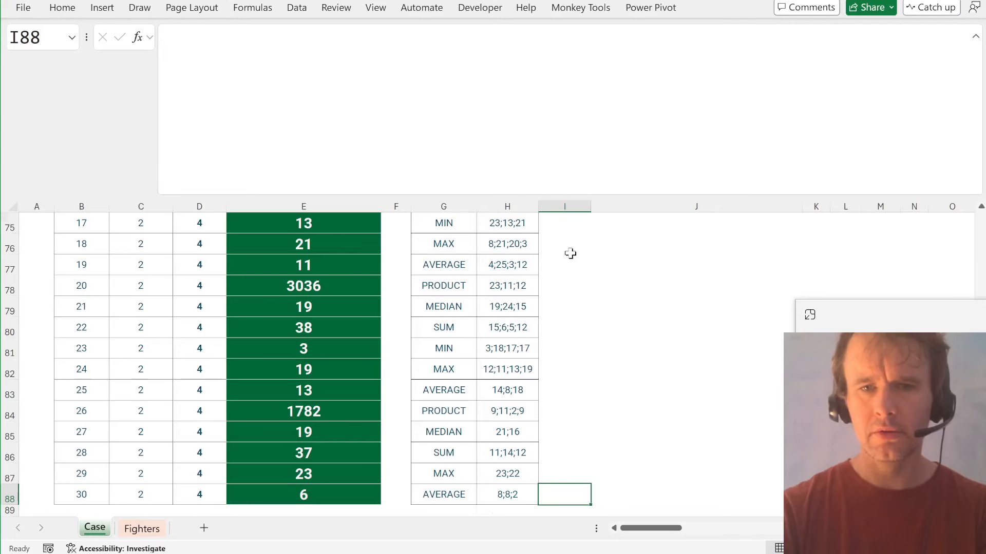
pyautogui.hotkey('ctrl', 'shift', 'Up')
pyautogui.hotkey('ctrl', 'd')
pyautogui.press('Return')
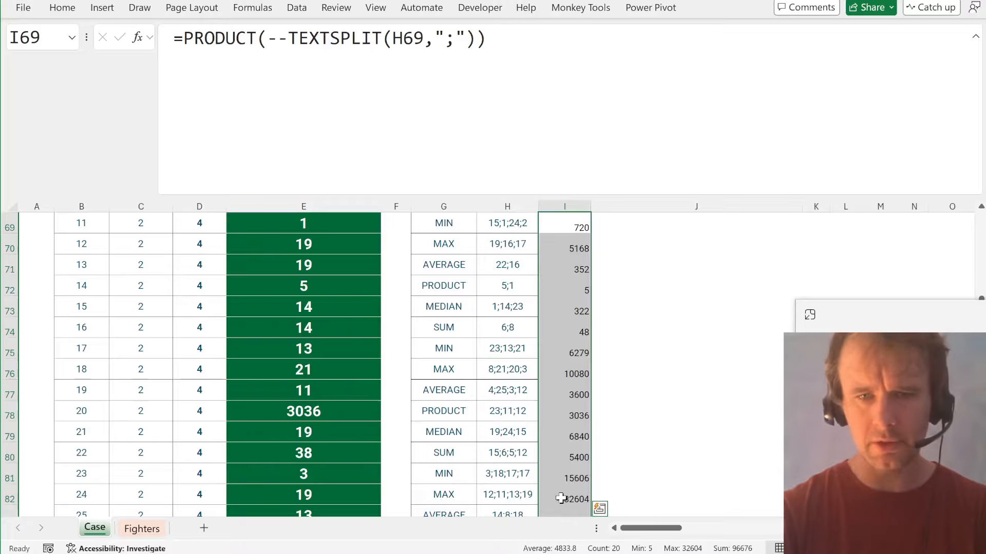
pyautogui.hotkey('ctrl', 'c')
pyautogui.hotkey('ctrl', 'q')
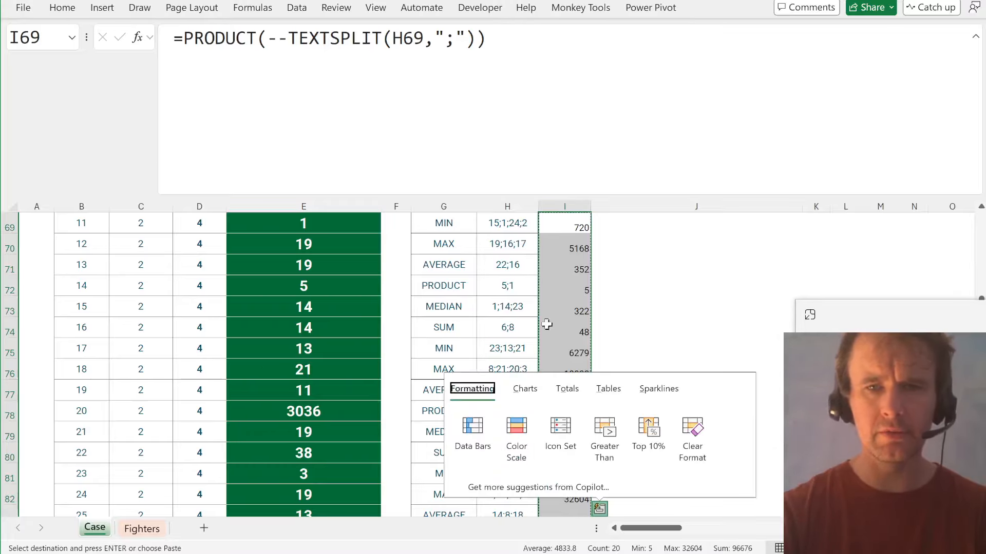
# - Enter =MAX(I69:I88) in J69 to find the largest Level 2 product
pyautogui.click(626, 232)
pyautogui.write('=MAX(')
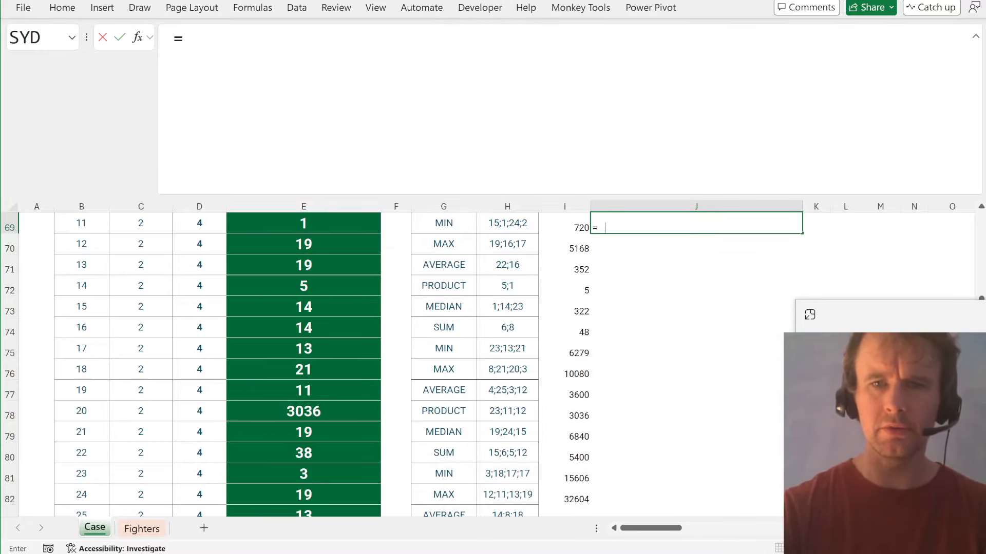
pyautogui.press('Left')
pyautogui.hotkey('ctrl', 'shift', 'Down')
pyautogui.press('Return')
pyautogui.press('Up')
# - Copy J69 and paste it as a link into the Bonus 2 answer cell E30, and select the Bonus 3 question in G31
pyautogui.hotkey('ctrl', 'c')
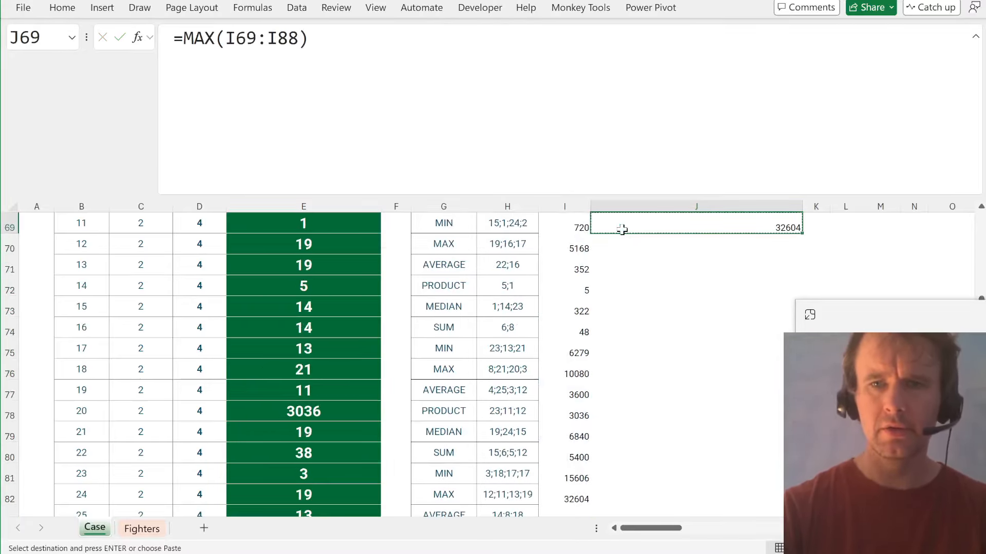
pyautogui.hotkey('ctrl', 'Home')
pyautogui.scroll(-7, 349, 329)
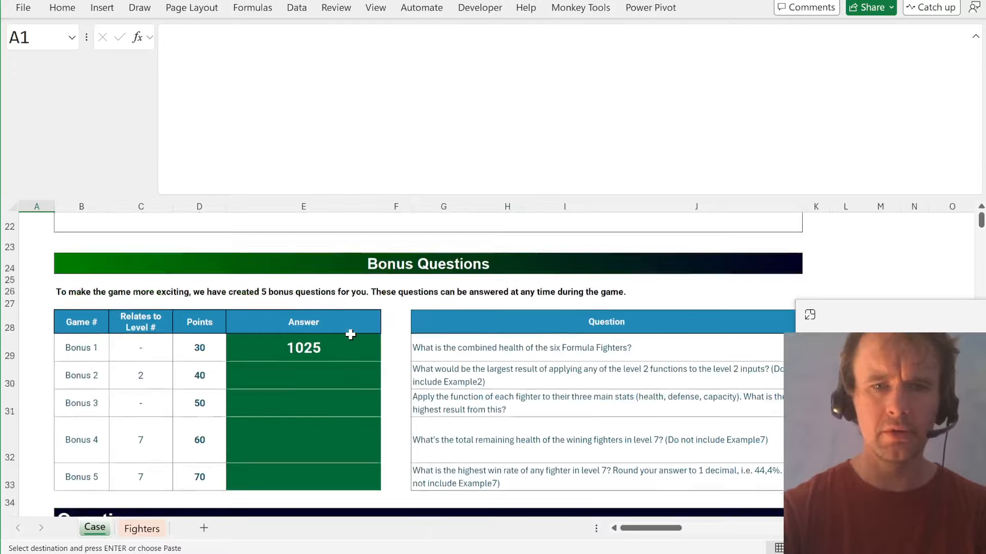
pyautogui.click(316, 338)
pyautogui.hotkey('ctrl', 'alt', 'v')
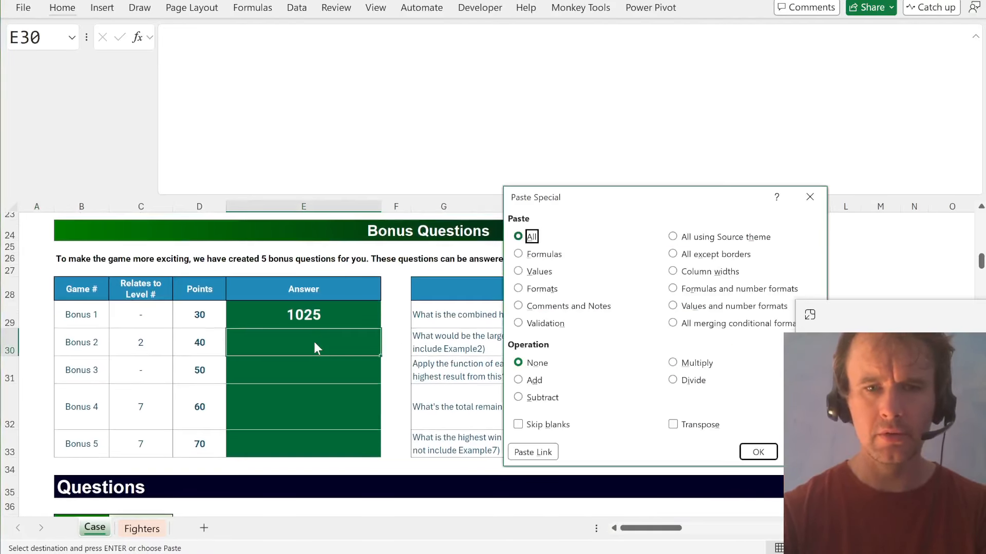
pyautogui.hotkey('alt', 'l')
pyautogui.click(464, 378)
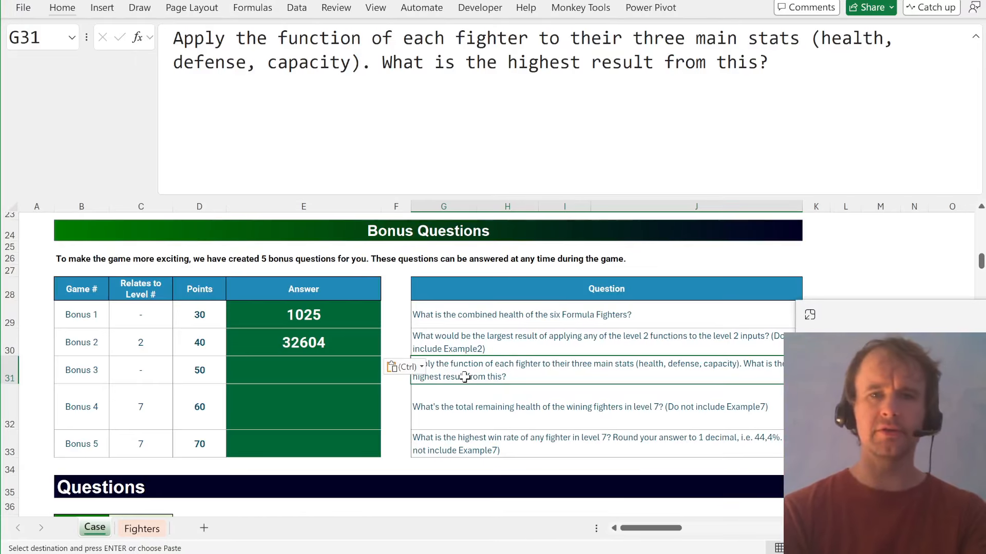
# - Copy the SWITCH expression that maps weapon names to functions out of the Level 2 example formula in E67
pyautogui.hotkey('ctrl', 'pagedown')
pyautogui.hotkey('ctrl', 'pageup')
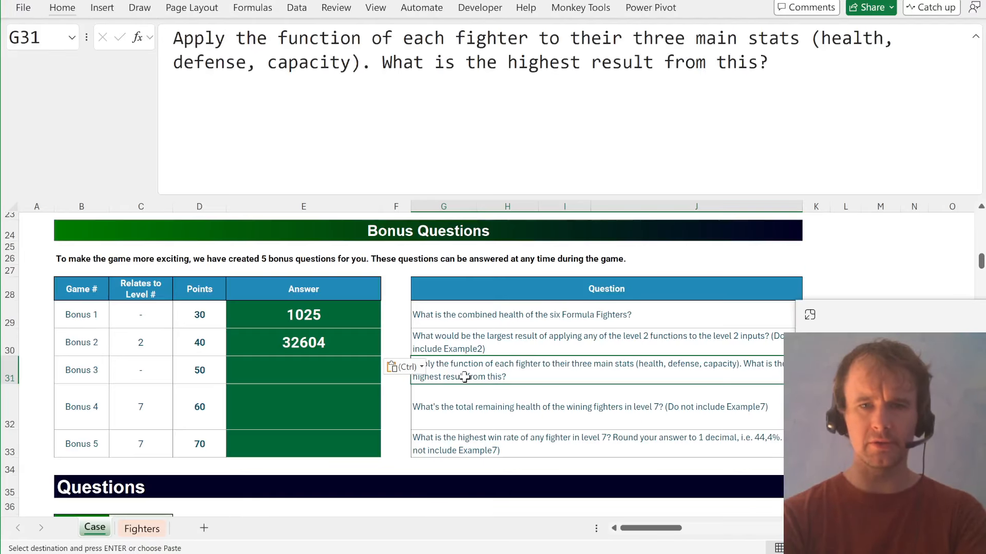
pyautogui.press('pagedown')
pyautogui.press('pagedown')
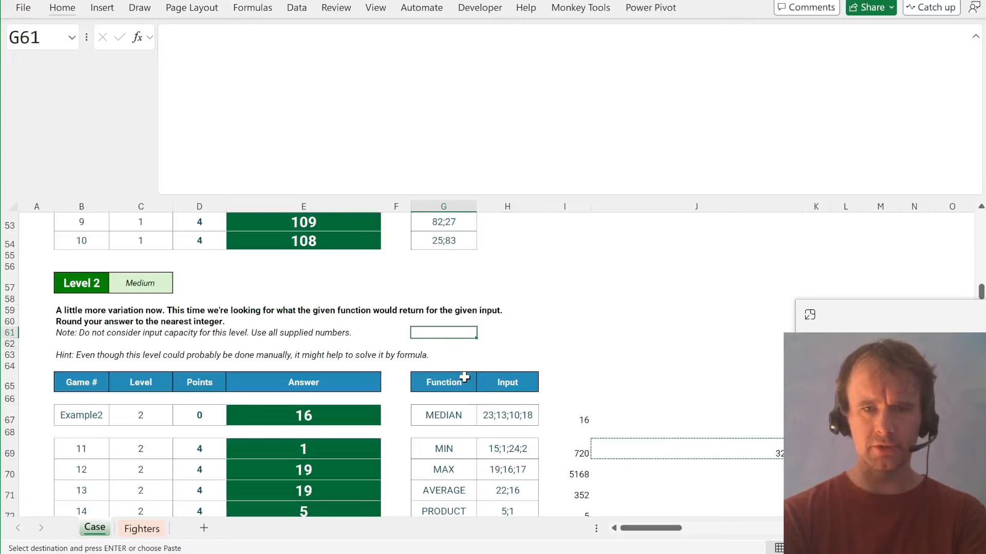
pyautogui.press('Left')
pyautogui.press('Left')
pyautogui.press('Down')
pyautogui.press('Down')
pyautogui.press('Down')
pyautogui.press('Down')
pyautogui.press('Down')
pyautogui.press('Down')
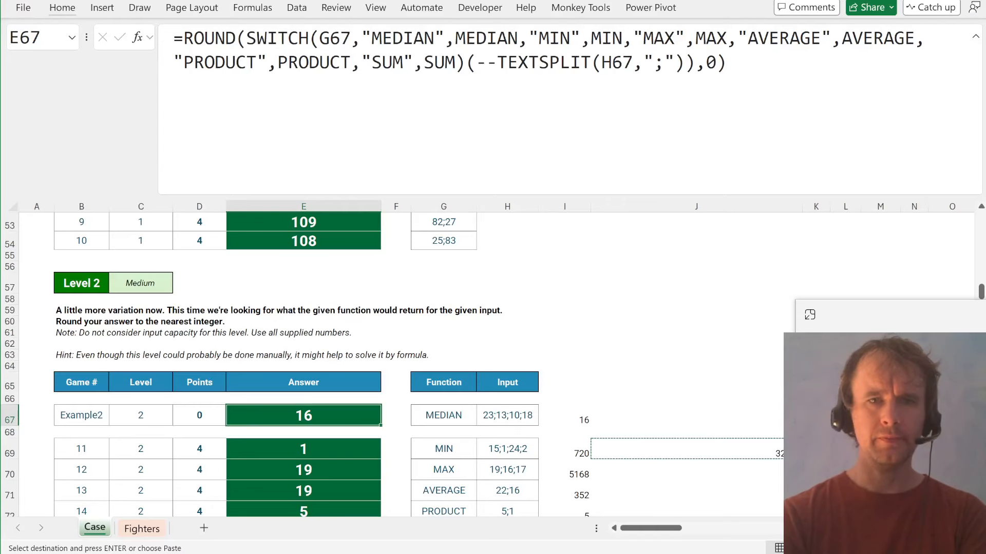
pyautogui.moveTo(246, 39); pyautogui.dragTo(466, 62)
pyautogui.hotkey('ctrl', 'c')
pyautogui.press('Escape')
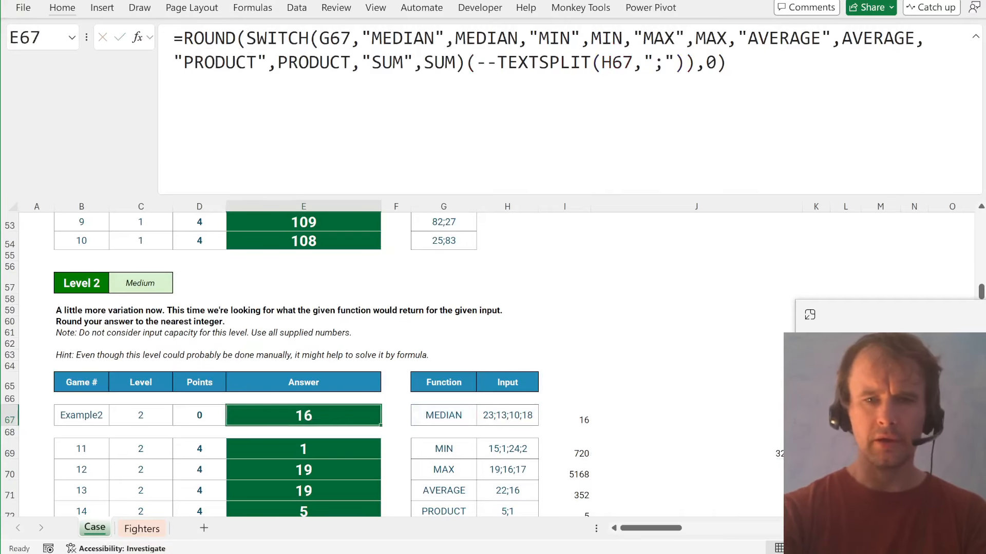
# - Paste the copied SWITCH expression into C10 on the Fighters sheet and start it with an equals sign
pyautogui.hotkey('ctrl', 'Home')
pyautogui.scroll(-8, 382, 299)
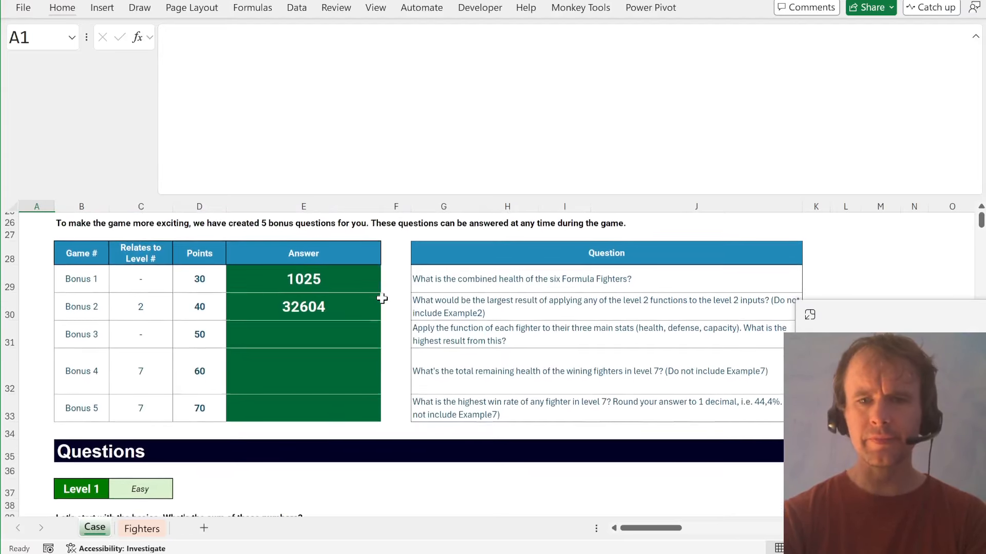
pyautogui.hotkey('ctrl', 'pagedown')
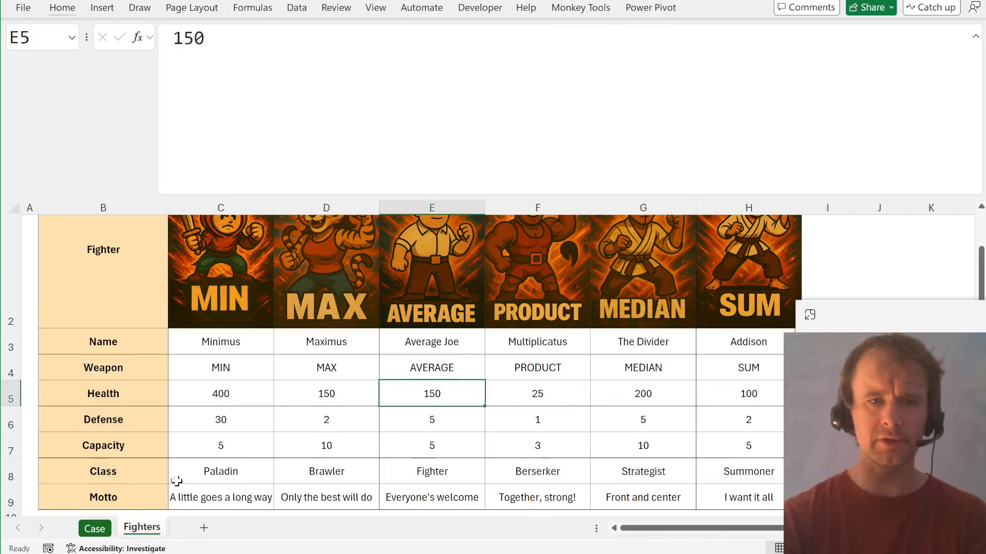
pyautogui.scroll(-1, 176, 479)
pyautogui.click(206, 426)
pyautogui.click(212, 415)
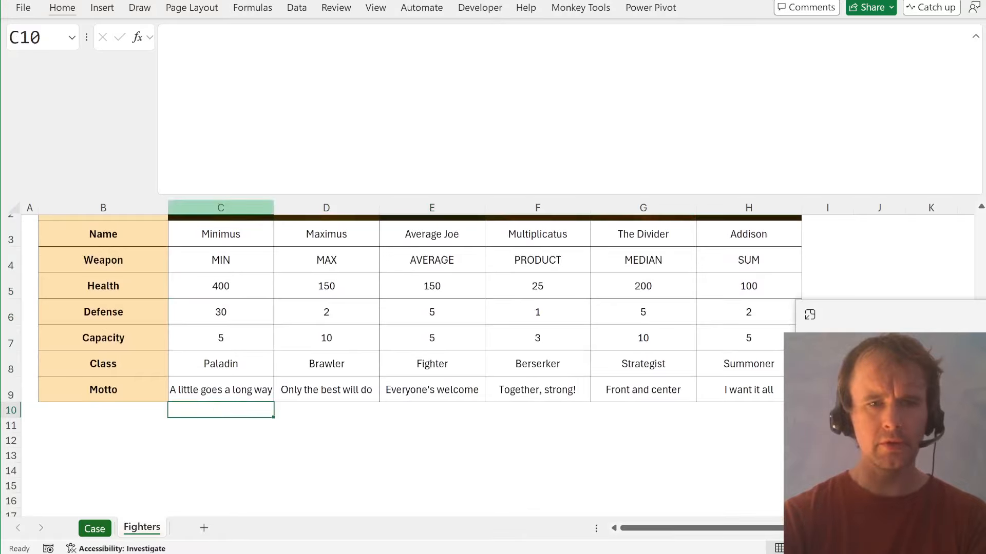
pyautogui.click(224, 111)
pyautogui.hotkey('ctrl', 'v')
pyautogui.press('Home')
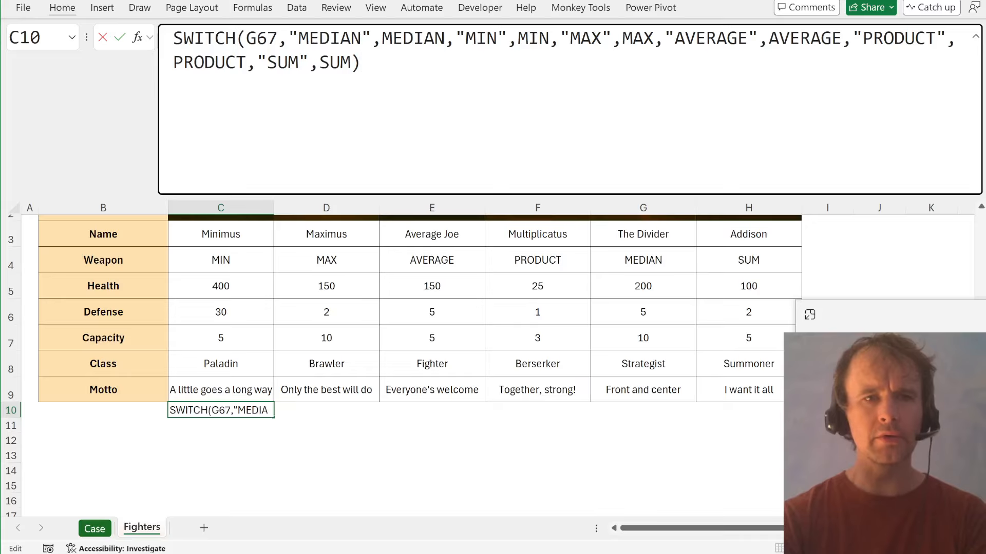
pyautogui.write('=')
# - Point the SWITCH expression in C10 at weapon C4 instead of G67 and apply the function to C5, C6 and C7
pyautogui.doubleClick(271, 38)
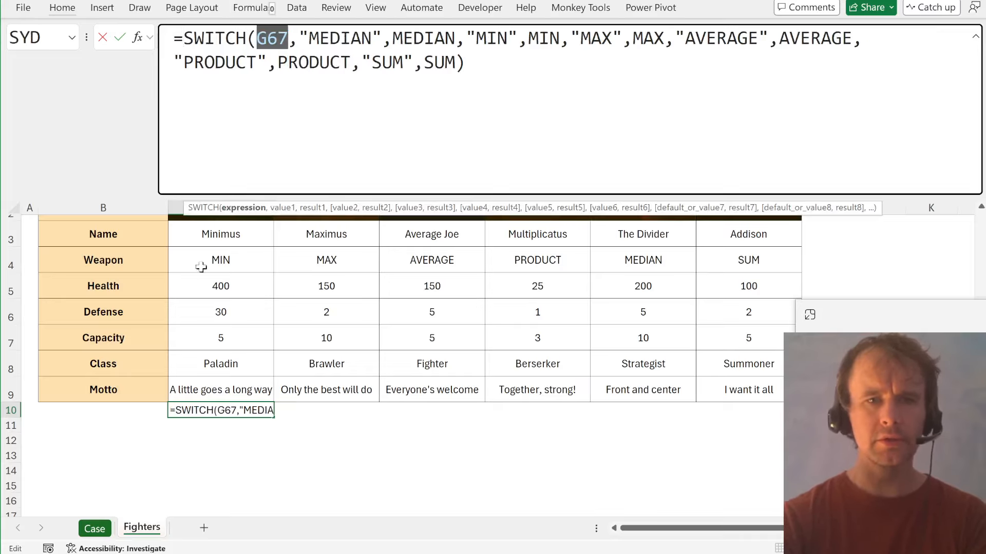
pyautogui.click(229, 237)
pyautogui.click(230, 256)
pyautogui.press('F2')
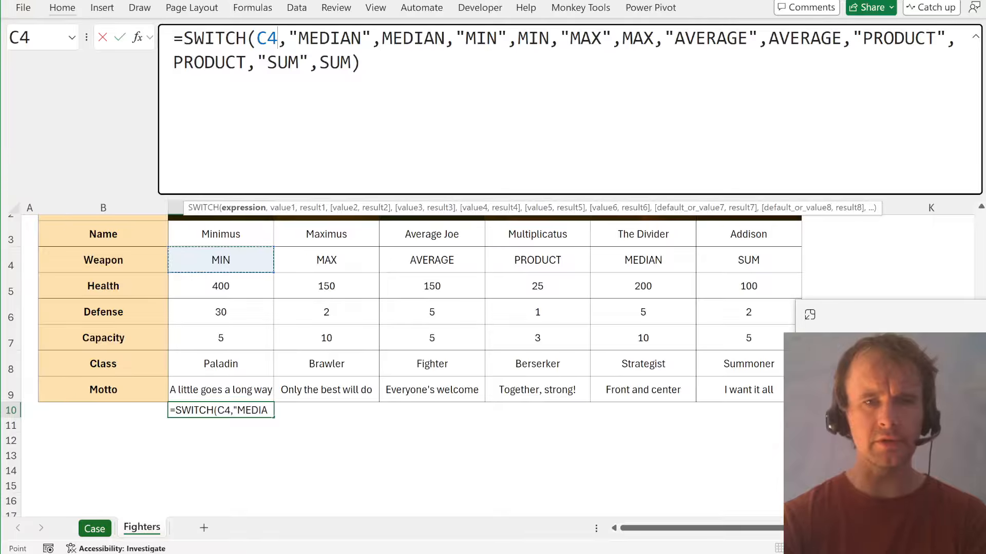
pyautogui.hotkey('ctrl', 'End')
pyautogui.write('(')
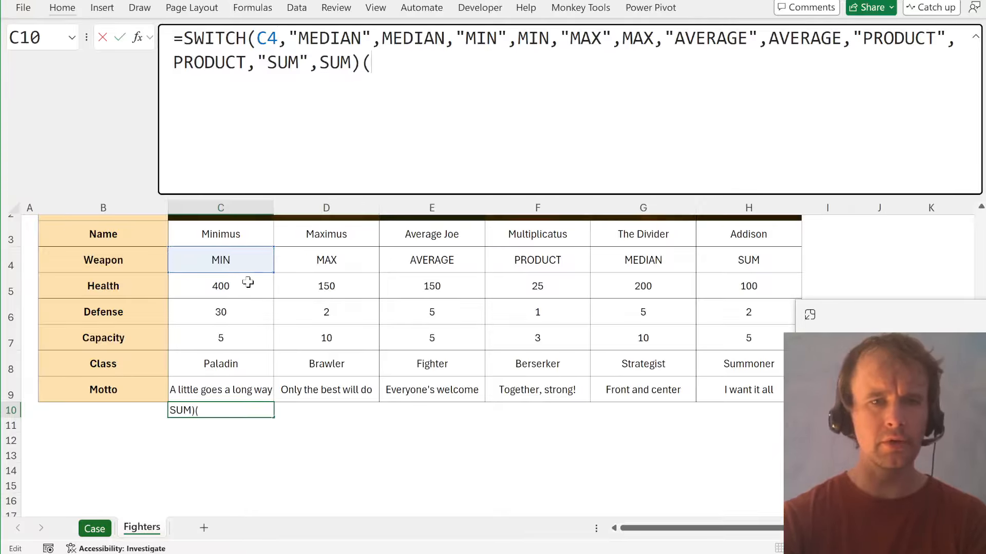
pyautogui.click(248, 283)
pyautogui.write(',')
pyautogui.click(236, 312)
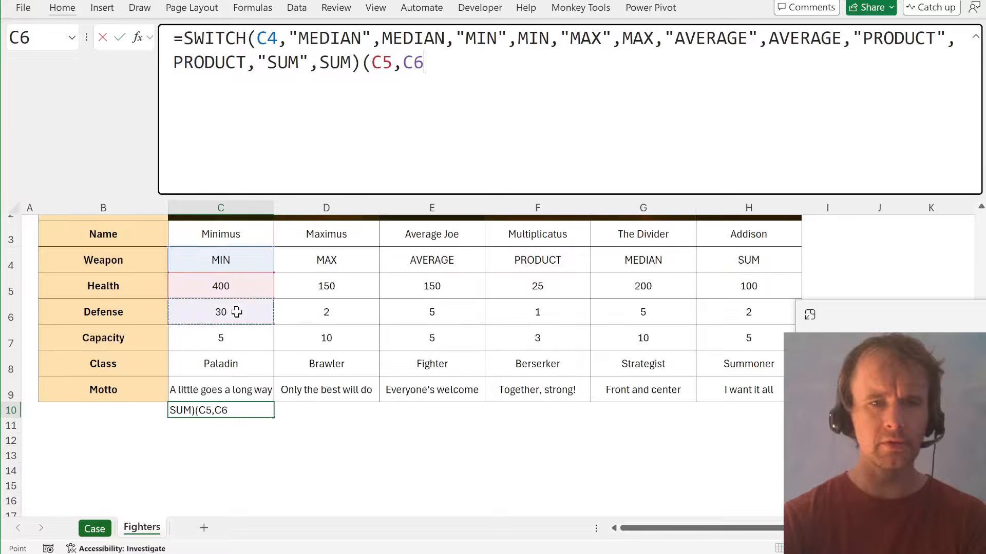
pyautogui.write(',')
pyautogui.click(229, 343)
pyautogui.hotkey('ctrl', 'Return')
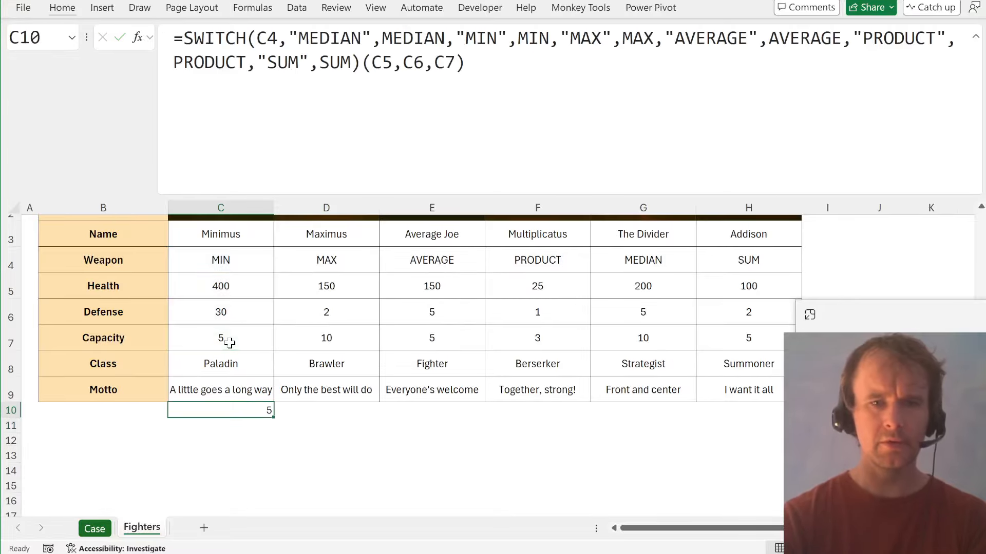
# - Fill the SWITCH formula from C10 across to H10 for all six fighters
pyautogui.hotkey('shift', 'Right')
pyautogui.hotkey('shift', 'Right')
pyautogui.hotkey('shift', 'Right')
pyautogui.hotkey('shift', 'Right')
pyautogui.hotkey('shift', 'Right')
# - Check the row 10 results against the Bonus 3 question and the PRODUCT fighter's stats
pyautogui.hotkey('ctrl', 'pageup')
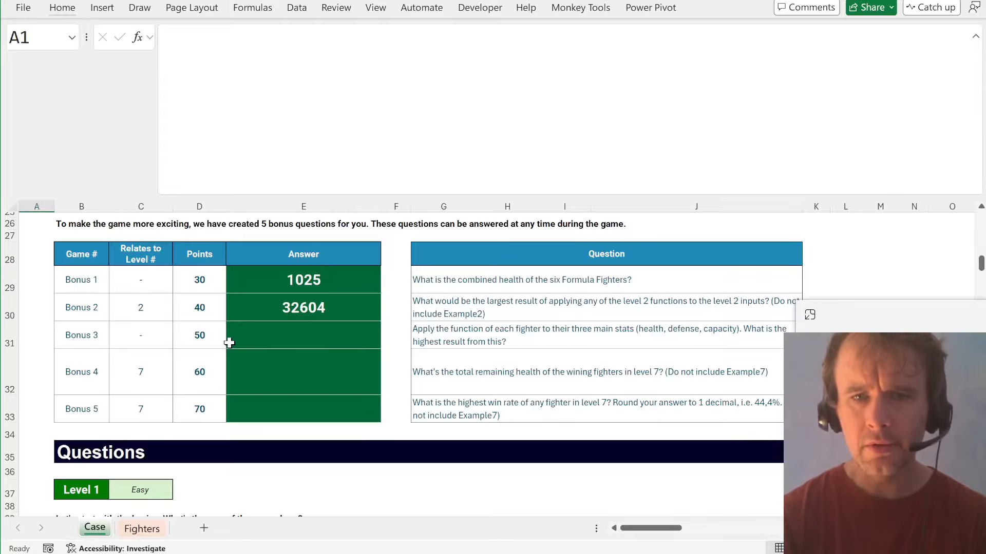
pyautogui.hotkey('ctrl', 'pagedown')
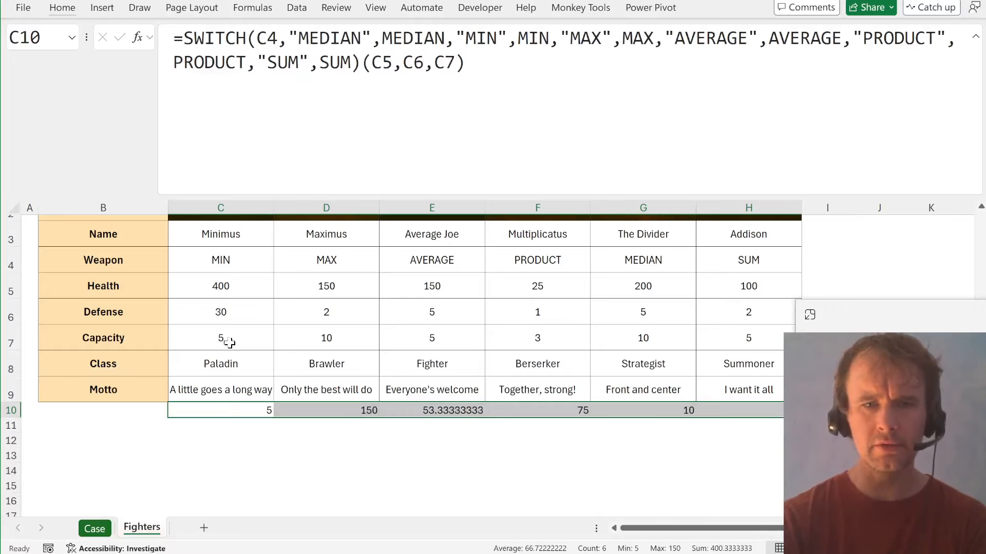
pyautogui.press('Right')
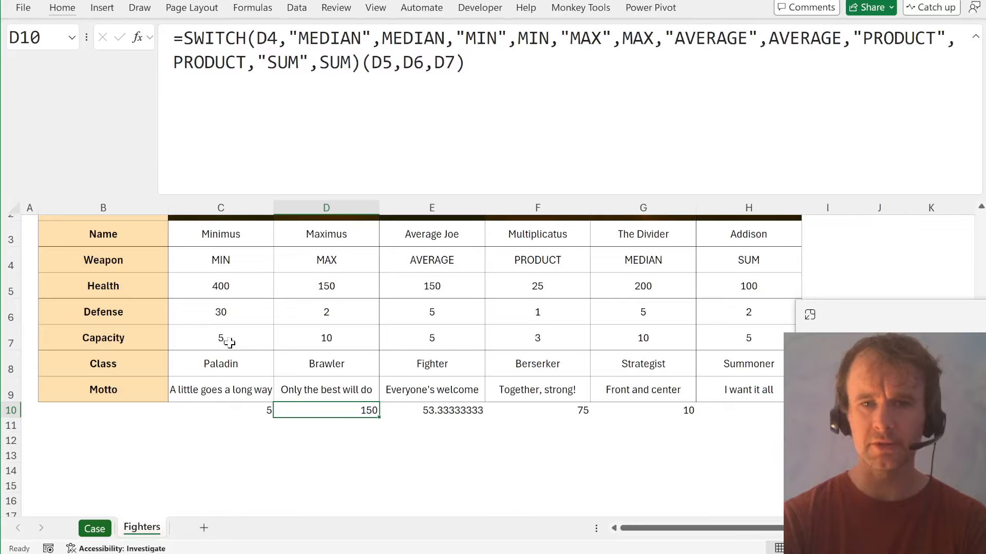
pyautogui.press('Right')
pyautogui.press('Right')
pyautogui.press('Right')
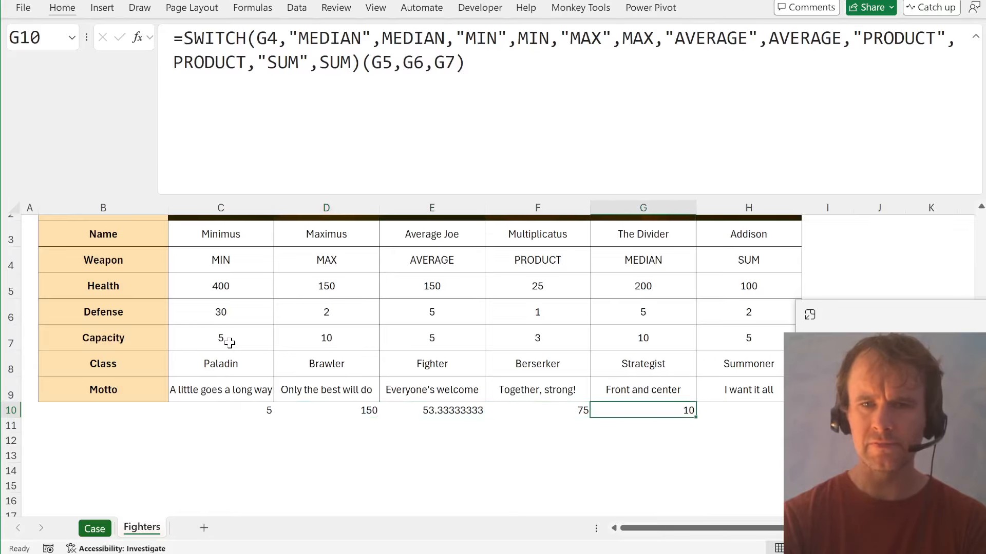
pyautogui.press('Left')
pyautogui.press('Up')
pyautogui.press('Up')
pyautogui.press('Up')
pyautogui.press('Up')
pyautogui.press('Up')
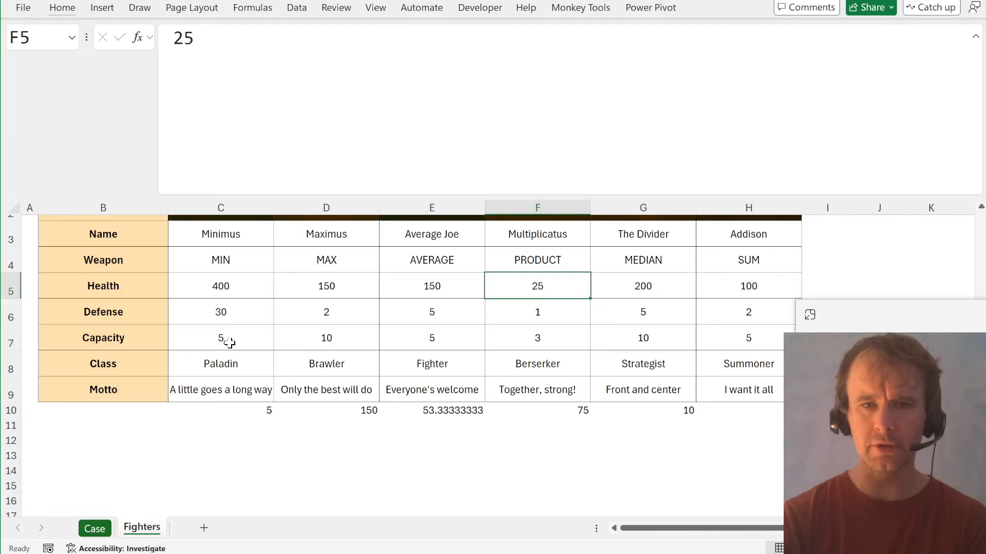
# - Enter =MAX(C10:H10) in B10 to find the highest fighter result
pyautogui.press('Down')
pyautogui.press('Down')
pyautogui.press('Down')
pyautogui.press('Down')
pyautogui.press('Left')
pyautogui.press('Left')
pyautogui.press('Left')
pyautogui.press('Down')
pyautogui.press('Left')
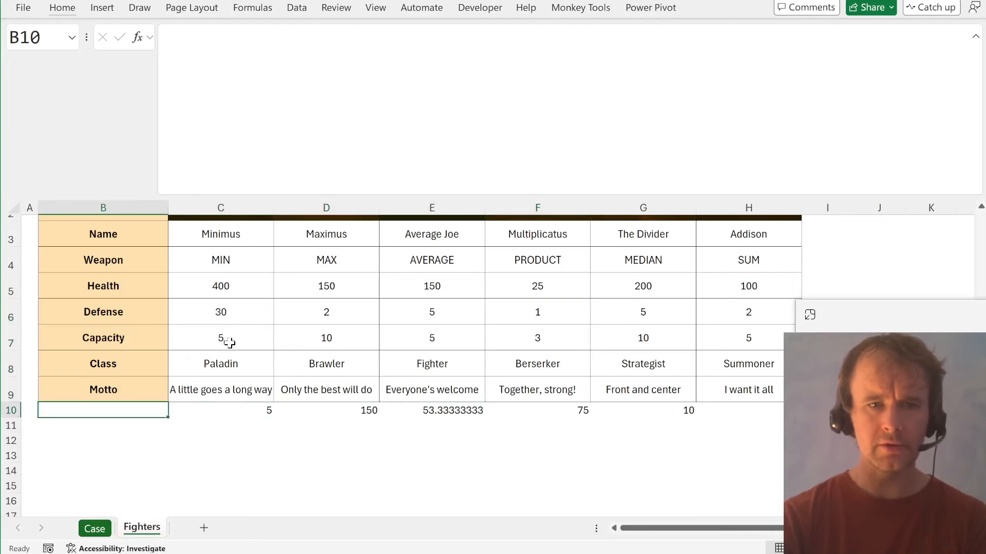
pyautogui.write('=MAX(C10:H10)')
pyautogui.press('Return')
# - Copy B10 and paste it as a link into the Bonus 3 answer cell E31 on the Case sheet
pyautogui.press('Up')
pyautogui.hotkey('ctrl', 'c')
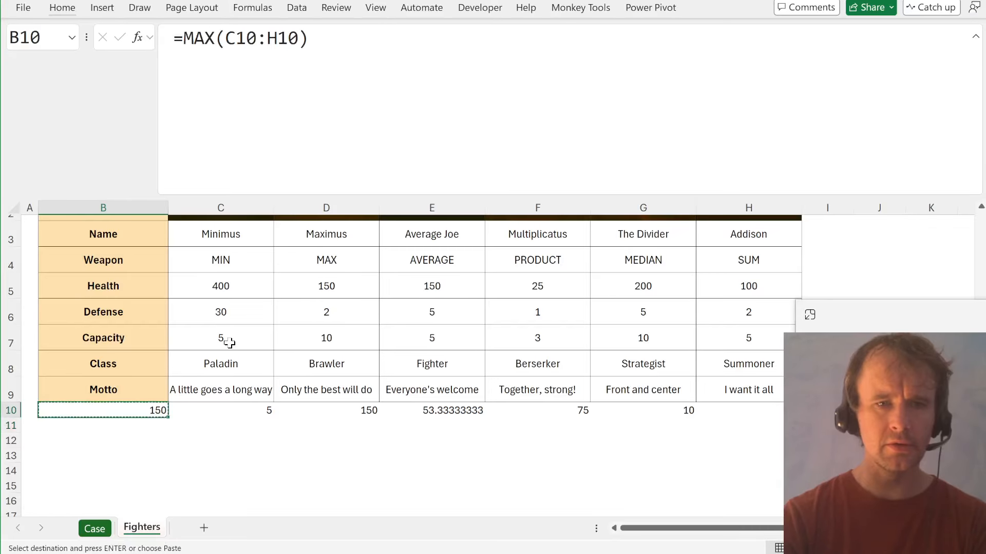
pyautogui.hotkey('ctrl', 'pageup')
pyautogui.click(270, 343)
pyautogui.hotkey('ctrl', 'v')
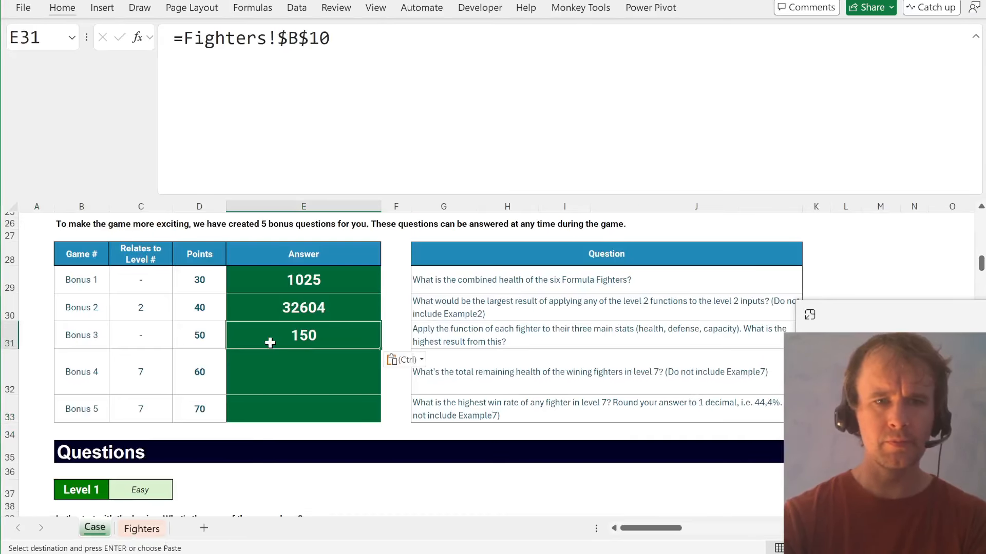
# - Read the Bonus 4 question in G32 and copy the full LET formula text from Game 111's answer E242 into F242
pyautogui.press('Down')
pyautogui.press('Right')
pyautogui.press('Right')
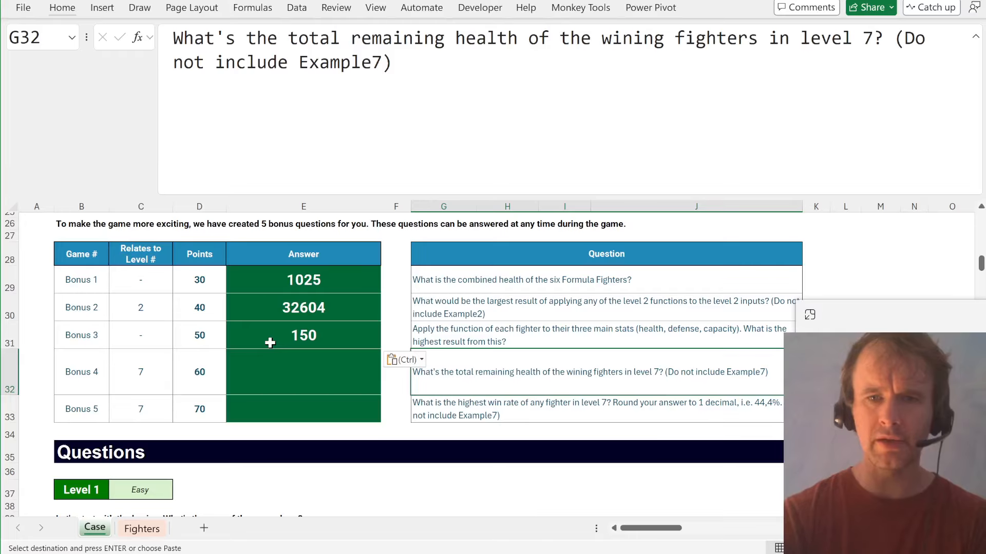
pyautogui.press('pagedown')
pyautogui.press('pagedown')
pyautogui.press('pagedown')
pyautogui.press('pagedown')
pyautogui.press('pagedown')
pyautogui.press('pagedown')
pyautogui.press('pagedown')
pyautogui.press('pagedown')
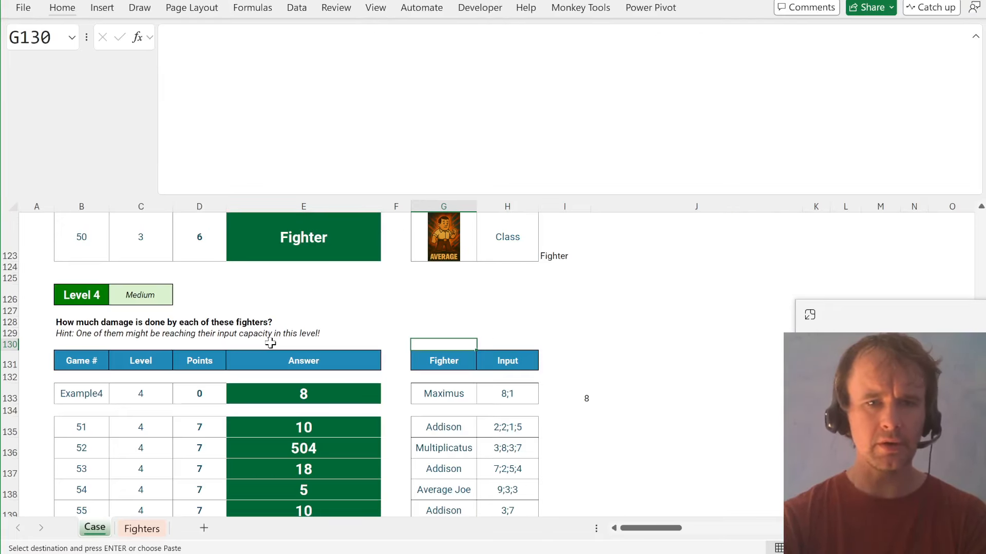
pyautogui.press('pagedown')
pyautogui.press('pagedown')
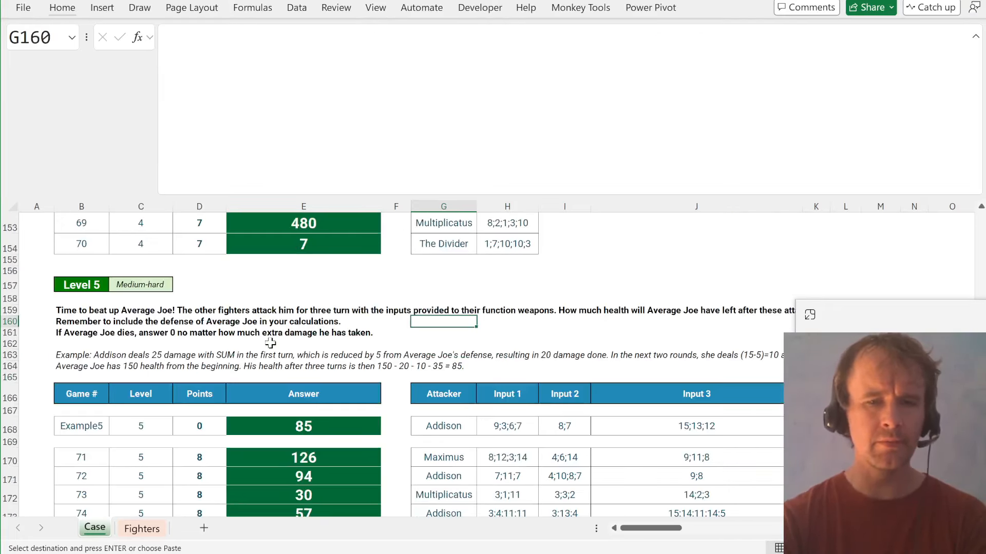
pyautogui.press('pagedown')
pyautogui.press('pagedown')
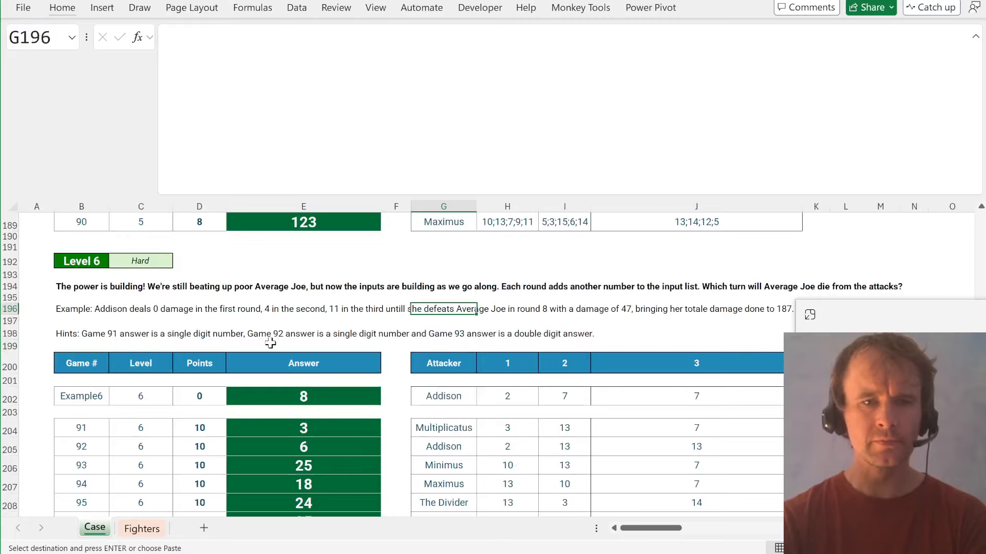
pyautogui.press('pagedown')
pyautogui.press('pagedown')
pyautogui.click(280, 436)
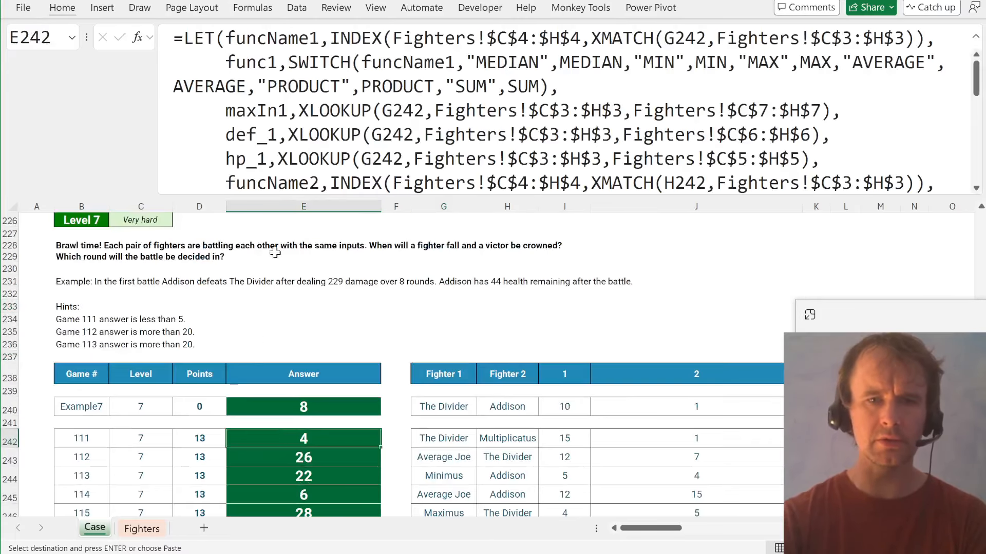
pyautogui.press('F2')
pyautogui.hotkey('ctrl', 'a')
pyautogui.hotkey('ctrl', 'c')
pyautogui.press('Tab')
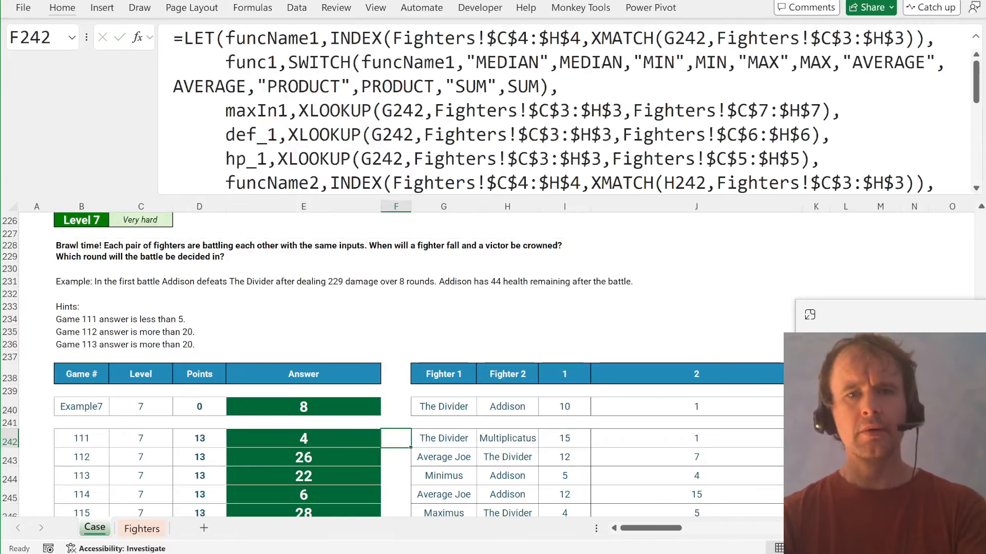
pyautogui.press('F2')
pyautogui.hotkey('ctrl', 'v')
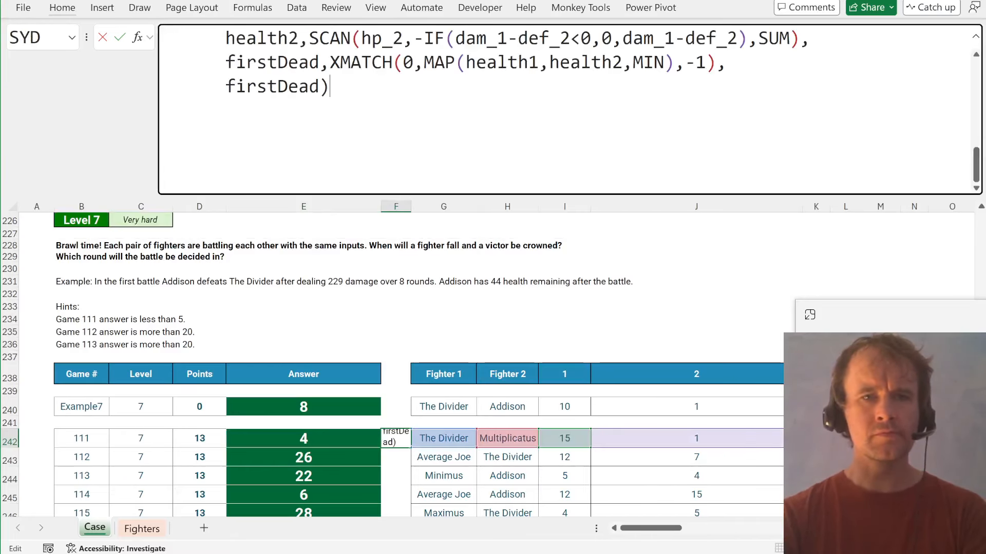
# - Replace the final firstDead result in F242's LET formula with INDEX(MAP(health1,health2,MAX),firstDead)
pyautogui.hotkey('ctrl', 'shift', 'Left')
pyautogui.write('index')
pyautogui.press('Tab')
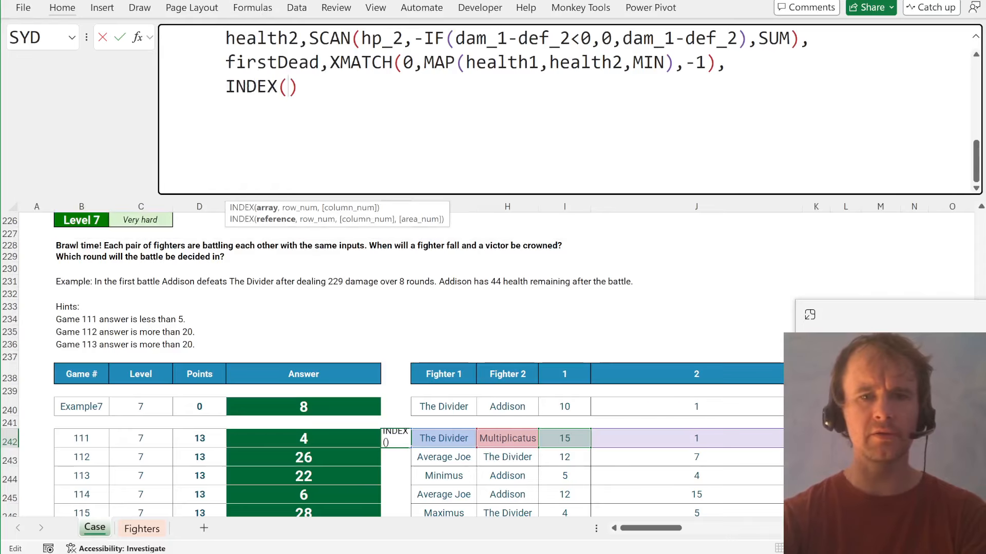
pyautogui.write('map')
pyautogui.press('Tab')
pyautogui.write('heal')
pyautogui.press('Tab')
pyautogui.write(',hea')
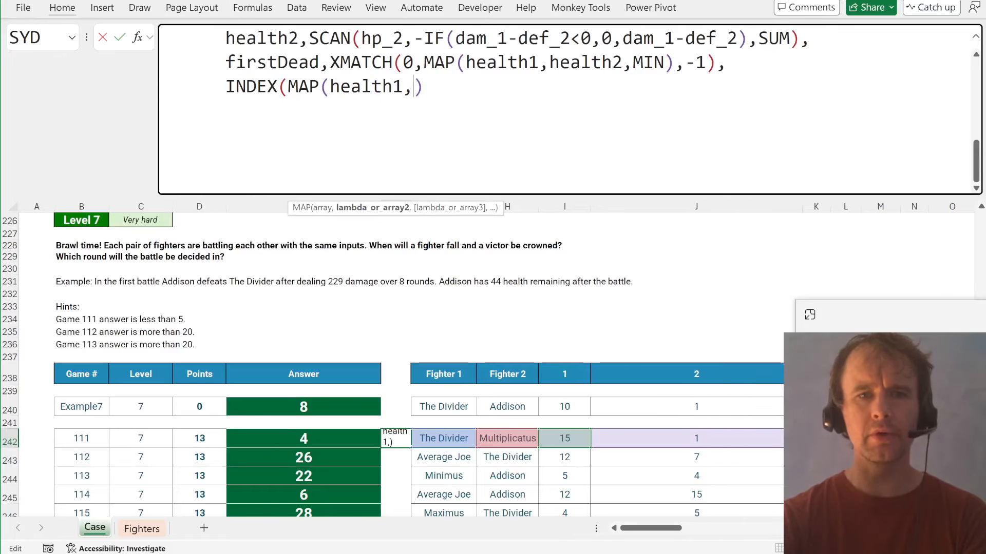
pyautogui.press('Down')
pyautogui.press('Tab')
pyautogui.write(',max),')
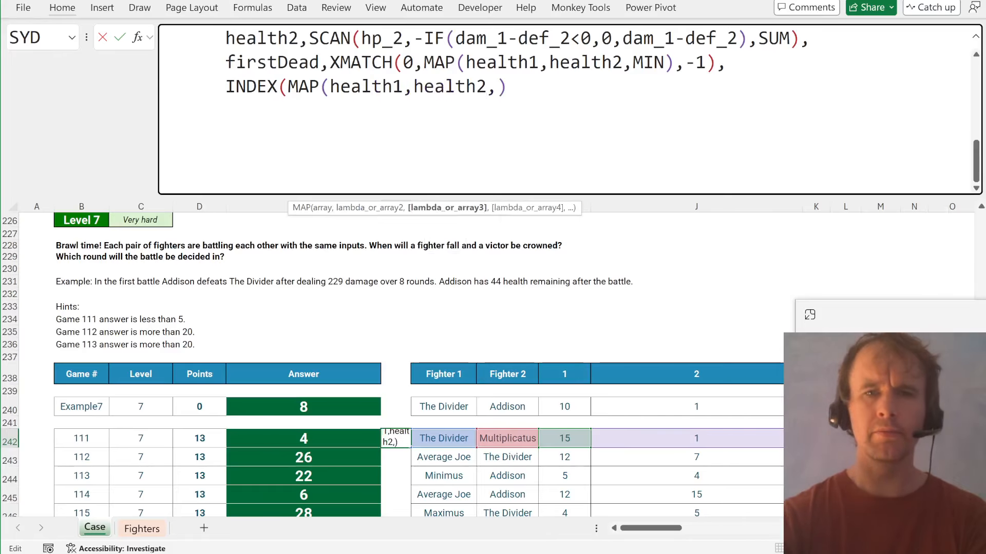
pyautogui.write('first')
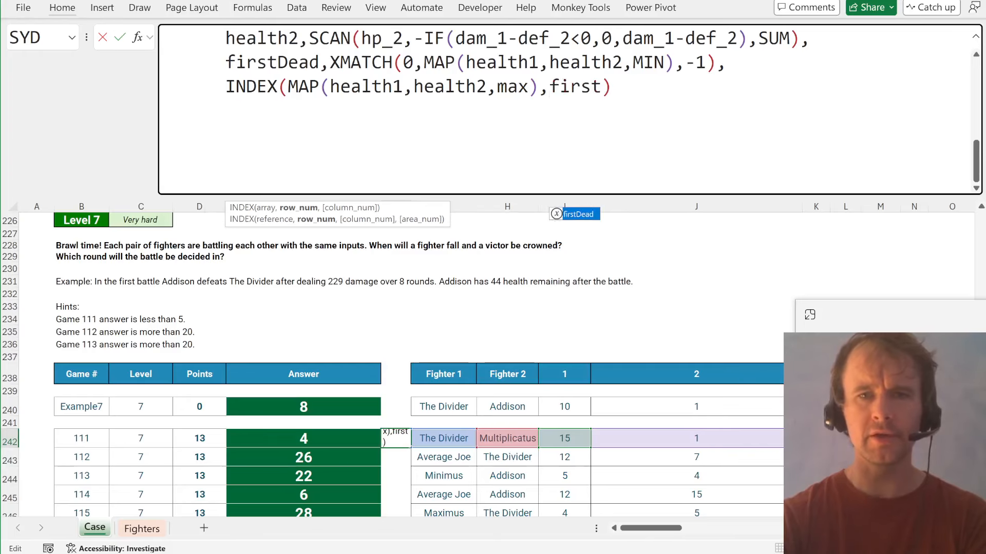
pyautogui.press('Tab')
pyautogui.write(')')
pyautogui.hotkey('ctrl', 'Return')
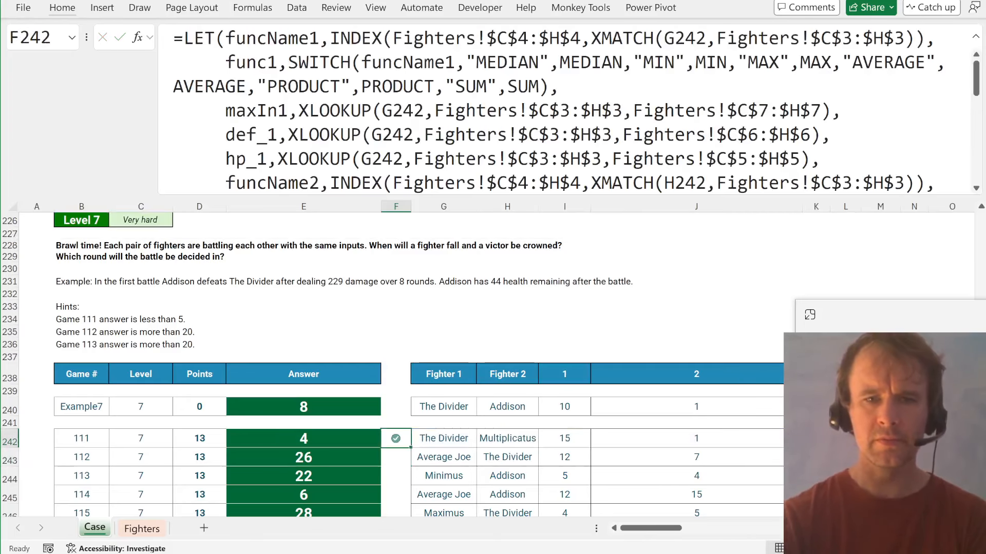
# - Copy the remaining-health formula from F242 into A242 and into A240 beside Example7
pyautogui.hotkey('ctrl', 'c')
pyautogui.hotkey('ctrl', 'Left')
pyautogui.press('Left')
pyautogui.hotkey('ctrl', 'v')
pyautogui.press('Up')
pyautogui.press('Up')
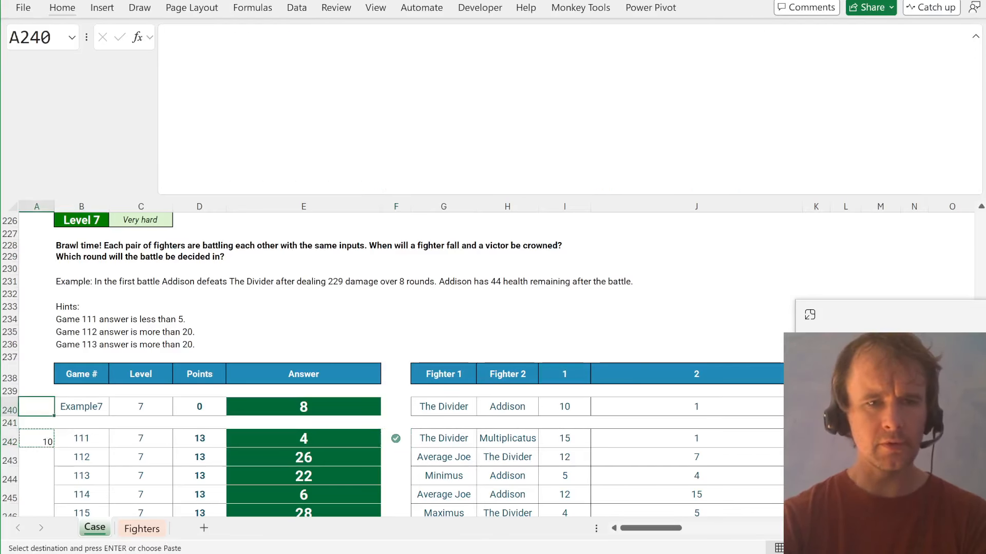
pyautogui.hotkey('ctrl', 'v')
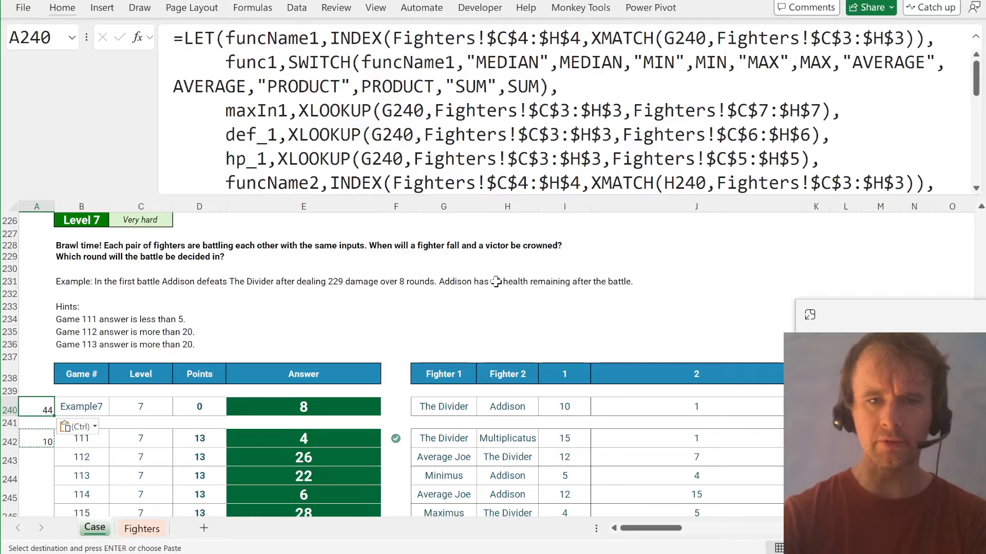
# - Clear the remaining-health formulas from A240 beside Example7 and from F242 beside Game 111
pyautogui.press('Delete')
pyautogui.press('Down')
pyautogui.press('Down')
pyautogui.press('Right')
pyautogui.press('Right')
pyautogui.press('Right')
pyautogui.press('Right')
pyautogui.press('Right')
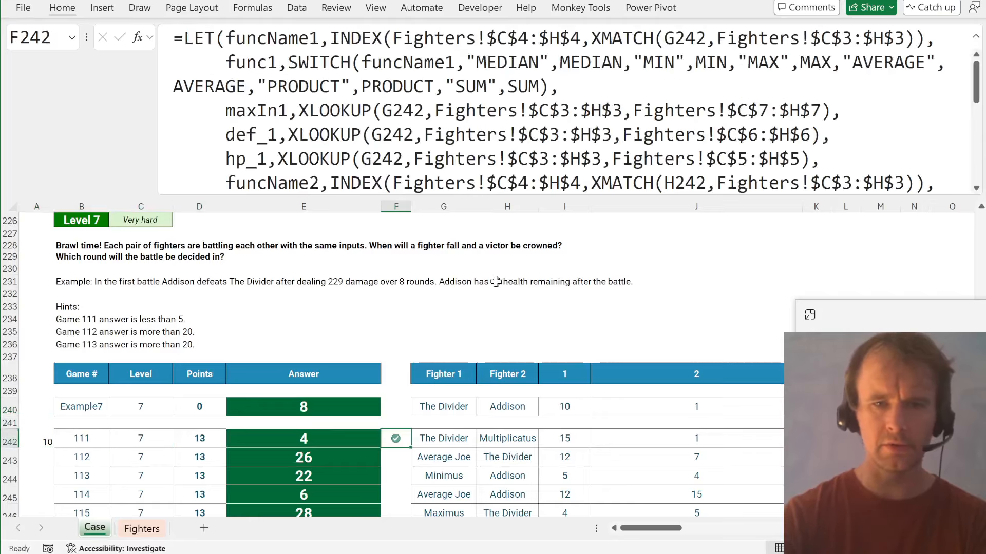
pyautogui.press('Down')
pyautogui.press('Up')
# - Fill the remaining-health formula in A242 down through A261 for all Level 7 games
pyautogui.press('Left')
pyautogui.hotkey('ctrl', 'Left')
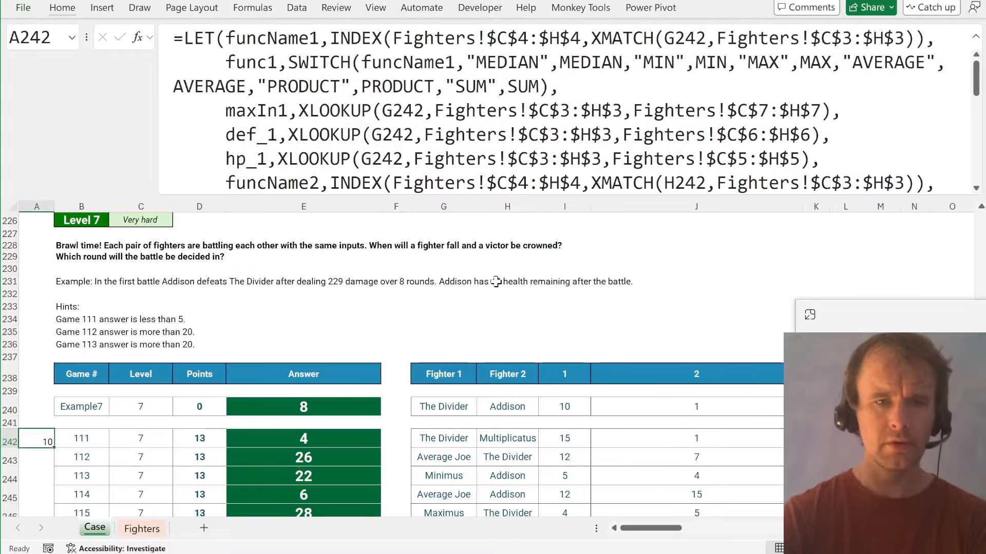
pyautogui.press('Right')
pyautogui.hotkey('ctrl', 'Down')
pyautogui.press('Left')
pyautogui.hotkey('ctrl', 'shift', 'Up')
pyautogui.hotkey('ctrl', 'd')
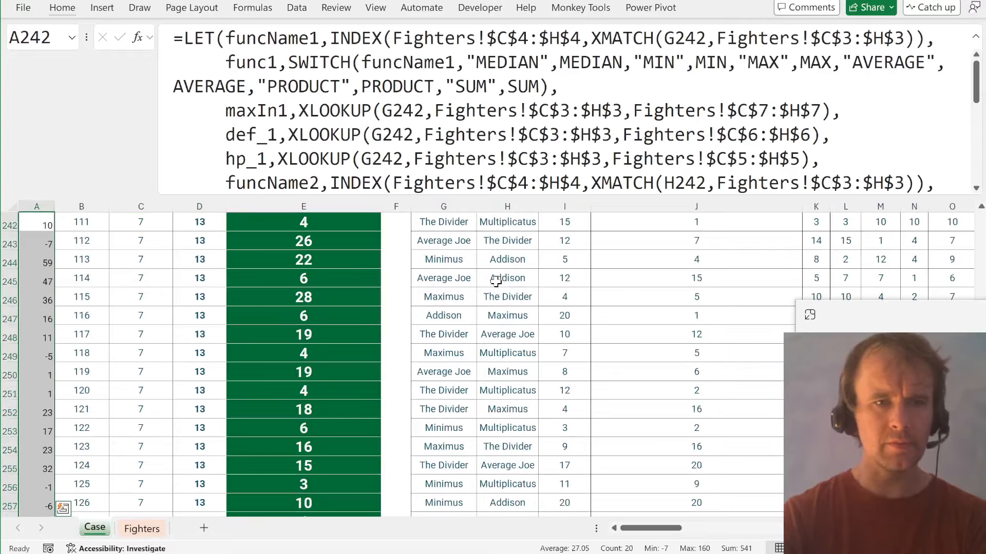
pyautogui.press('Up')
pyautogui.press('Down')
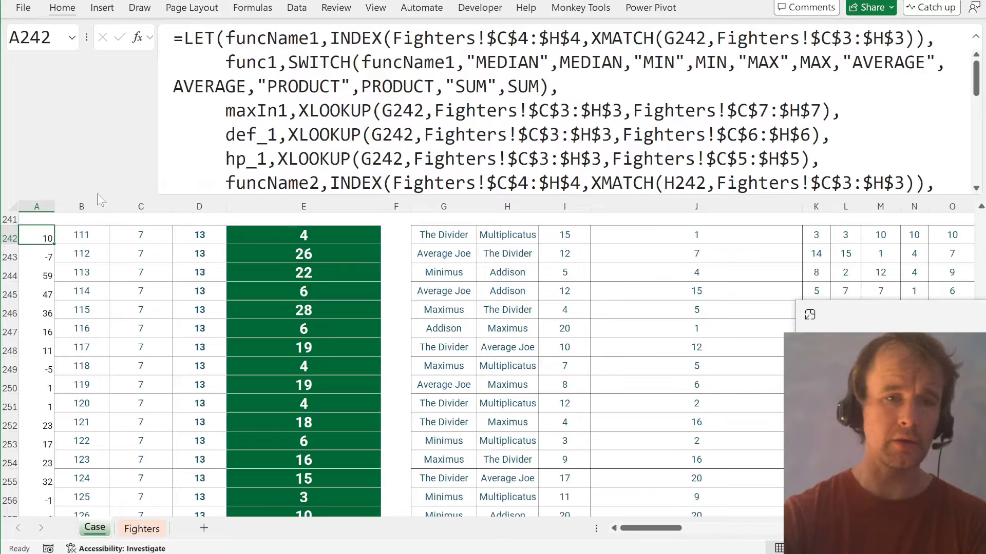
# - Wrap the final INDEX result in A242's formula in MAX(...,0) and fill the revised formula down through A261
pyautogui.press('F2')
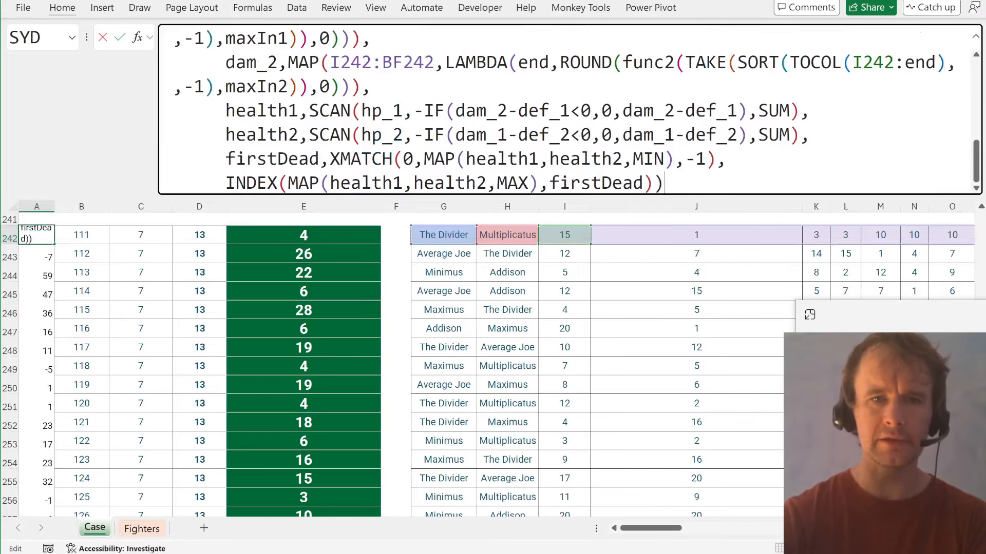
pyautogui.write('MAX(')
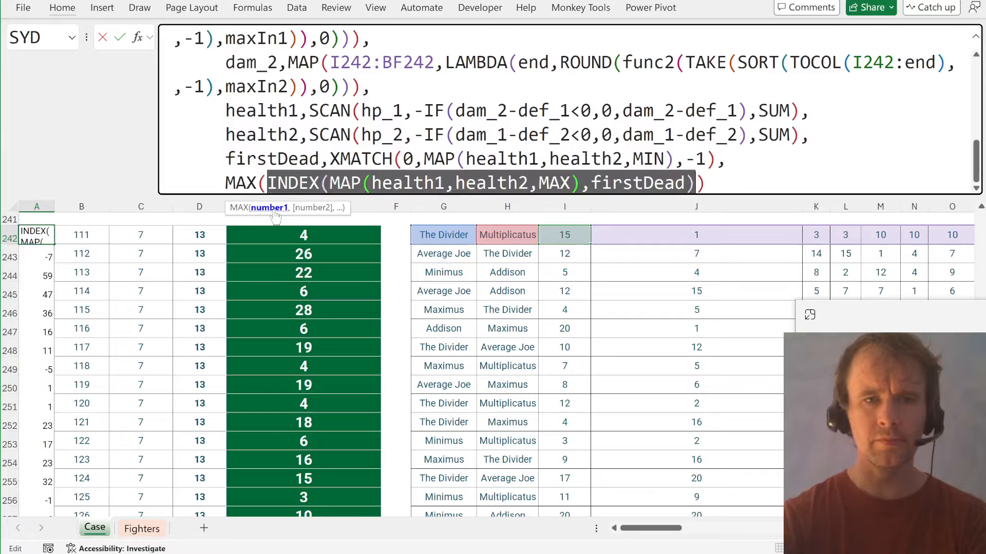
pyautogui.click(273, 208)
pyautogui.press('Right')
pyautogui.write(',0)')
pyautogui.press('Return')
pyautogui.press('Up')
pyautogui.hotkey('ctrl', 'shift', 'Down')
pyautogui.hotkey('ctrl', 'd')
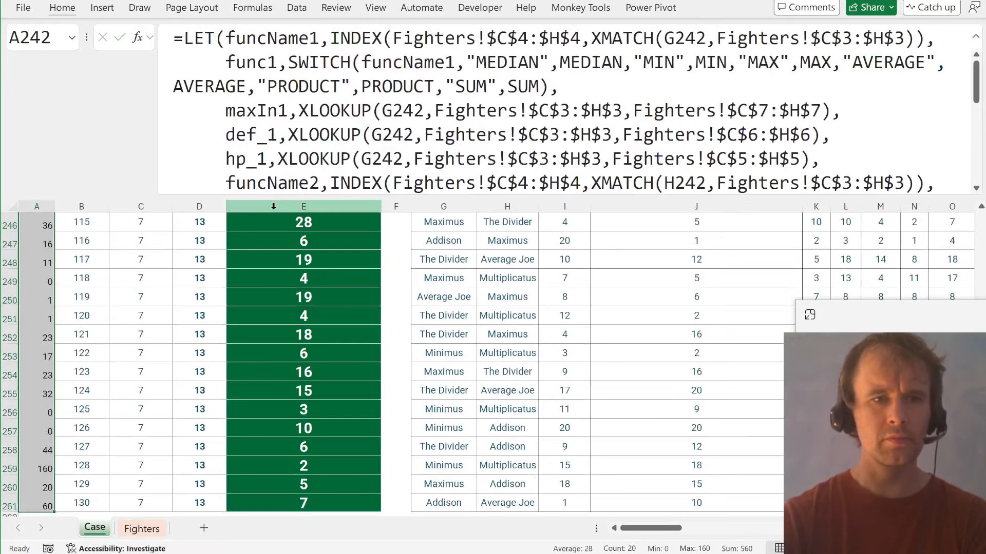
# - Answer Bonus 4 by entering =SUM(A242:A261) in E32
pyautogui.press('Up')
pyautogui.hotkey('ctrl', 'Home')
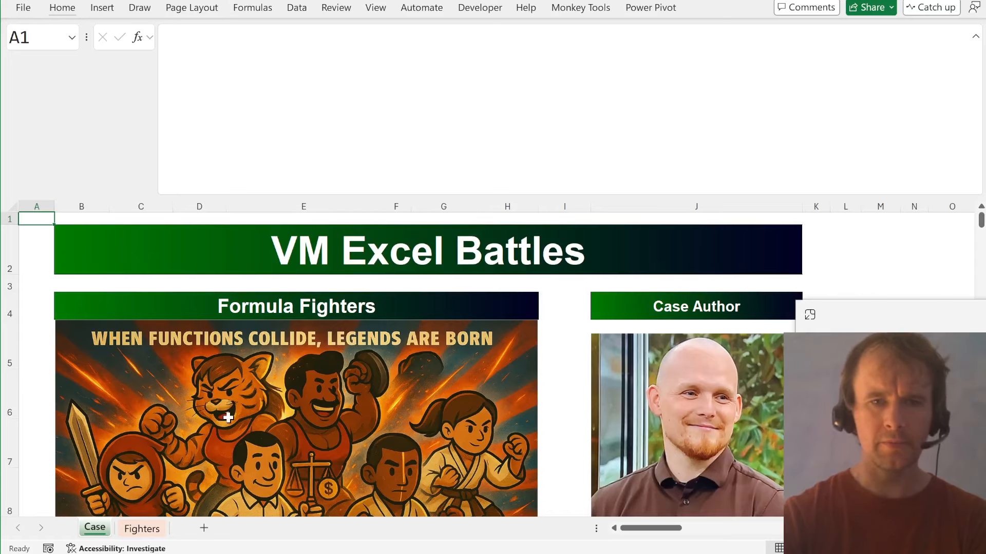
pyautogui.scroll(-3, 229, 418)
pyautogui.scroll(-10, 228, 418)
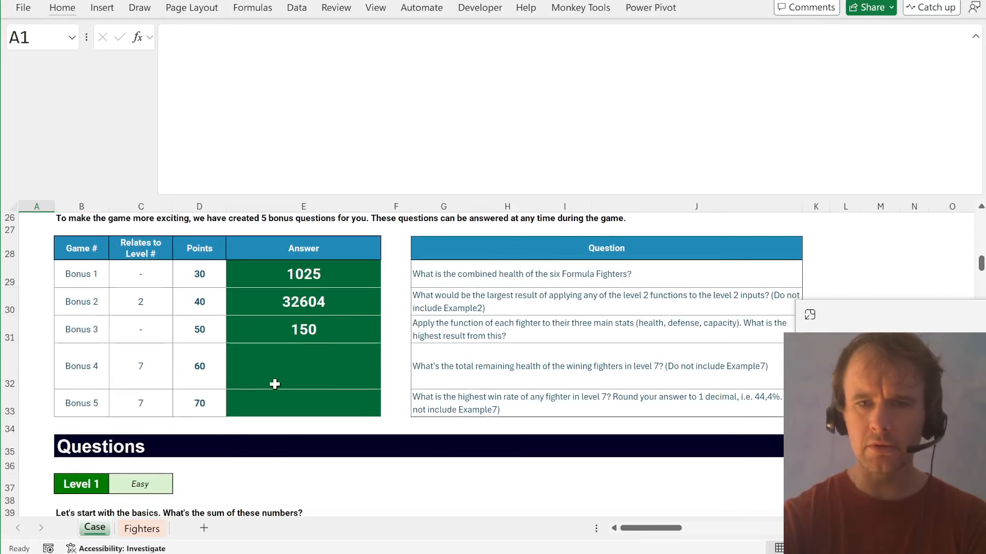
pyautogui.click(287, 365)
pyautogui.write('=sum(')
pyautogui.press('Left')
pyautogui.press('Left')
pyautogui.press('Left')
pyautogui.press('Down')
pyautogui.press('Left')
pyautogui.press('Down')
pyautogui.press('Down')
pyautogui.press('Down')
pyautogui.press('Down')
pyautogui.hotkey('ctrl', 'Down')
pyautogui.hotkey('ctrl', 'Down')
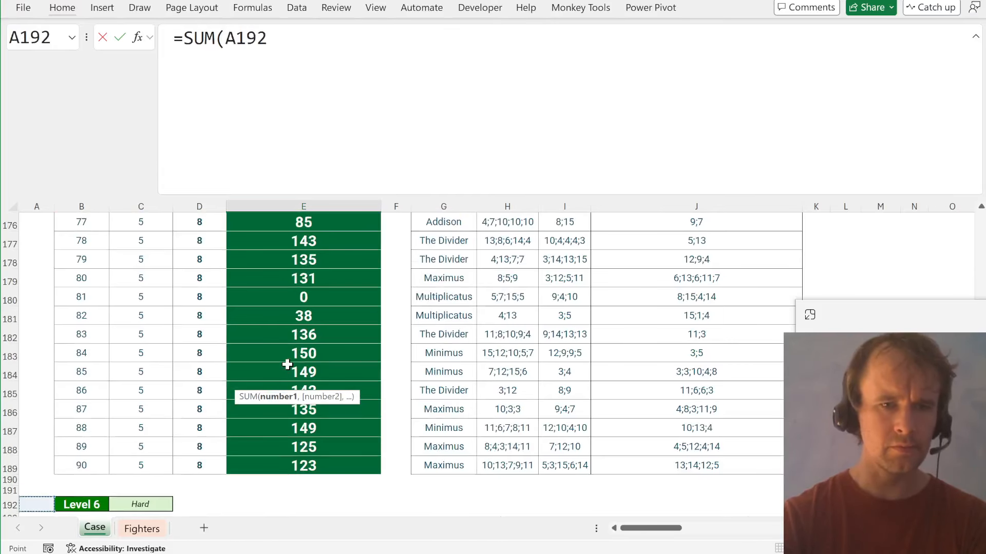
pyautogui.hotkey('ctrl', 'shift', 'Down')
pyautogui.press('Escape')
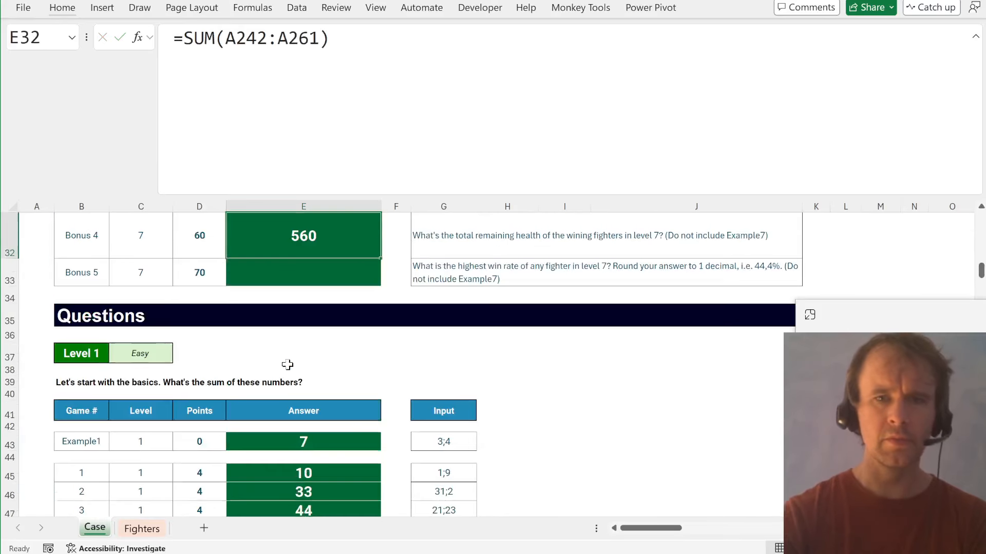
# - Read the Bonus 5 question in G33 and examine the Level 7 answers starting at E242
pyautogui.press('Right')
pyautogui.press('Right')
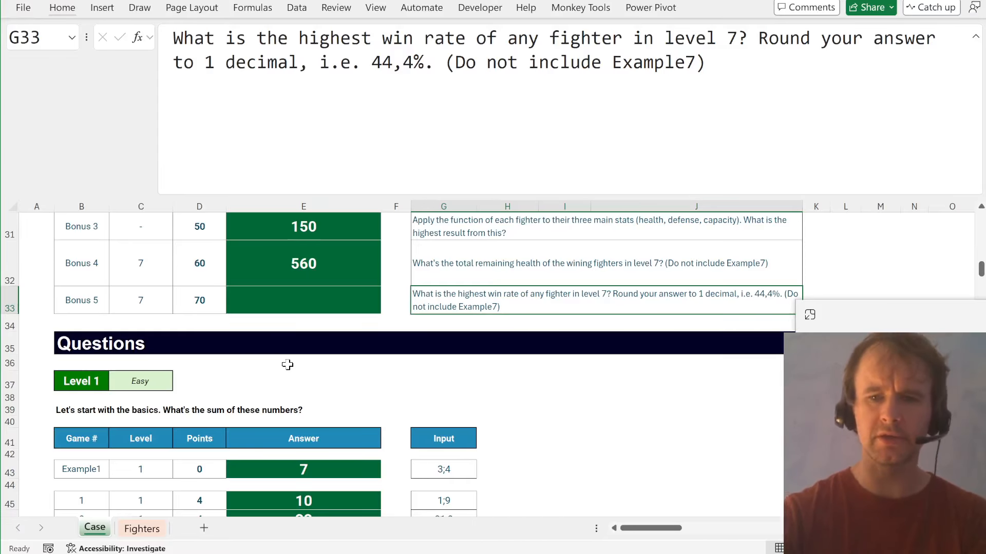
pyautogui.hotkey('ctrl', 'End')
pyautogui.press('Home')
pyautogui.press('Right')
pyautogui.press('Right')
pyautogui.press('Right')
pyautogui.press('Right')
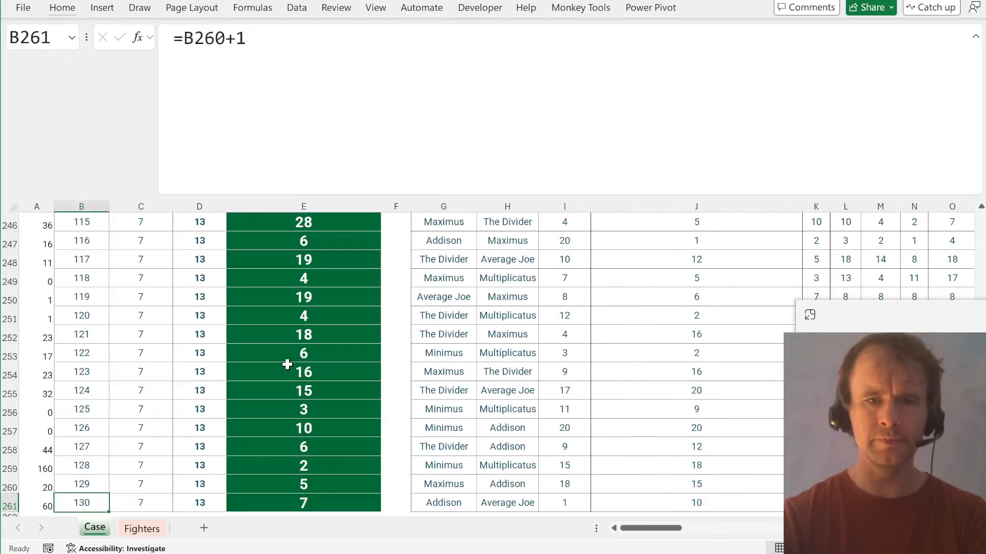
pyautogui.hotkey('ctrl', 'Up')
pyautogui.press('Up')
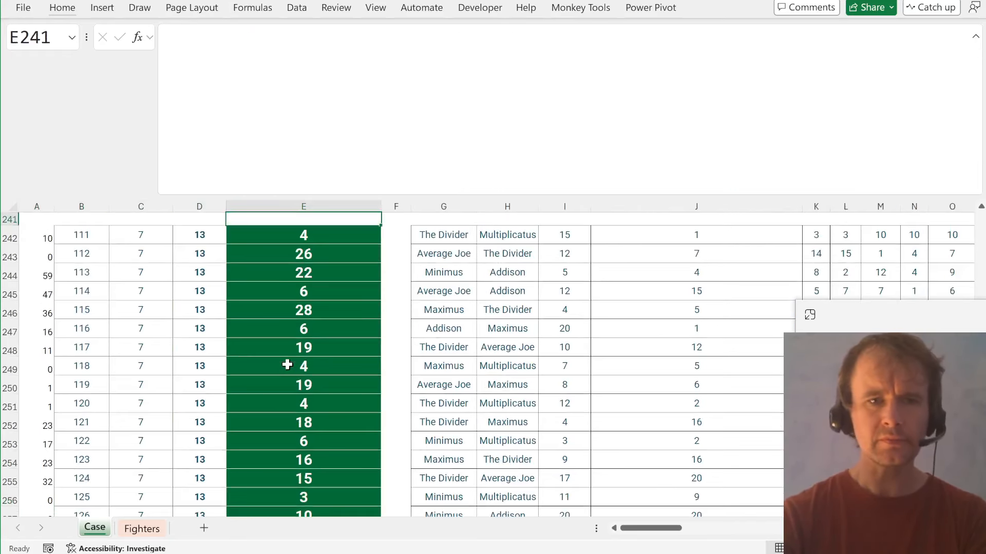
pyautogui.press('Down')
pyautogui.press('Down')
pyautogui.press('Up')
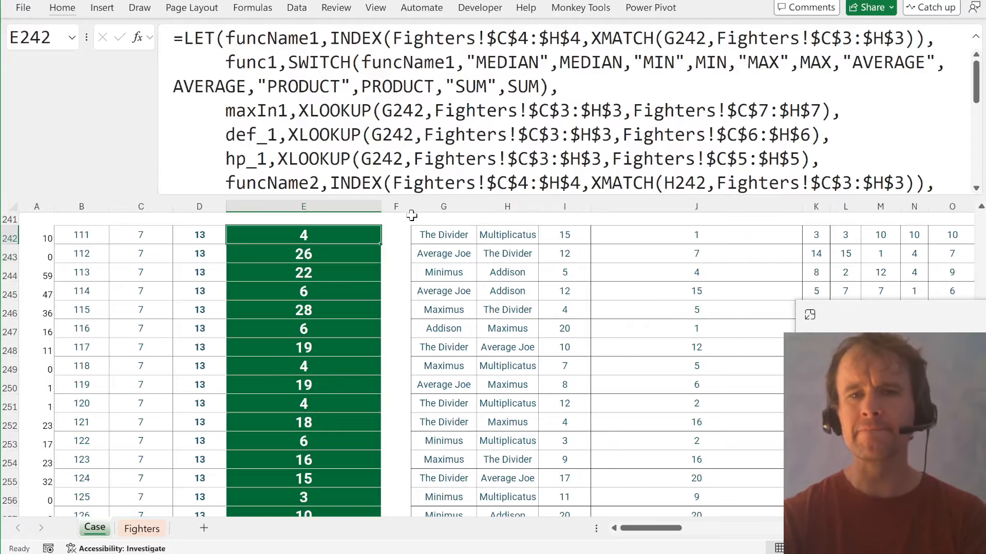
# - Review the Level 7 battle description, the fighting rules on ties, and the Bonus 5 win-rate question
pyautogui.scroll(5, 412, 215)
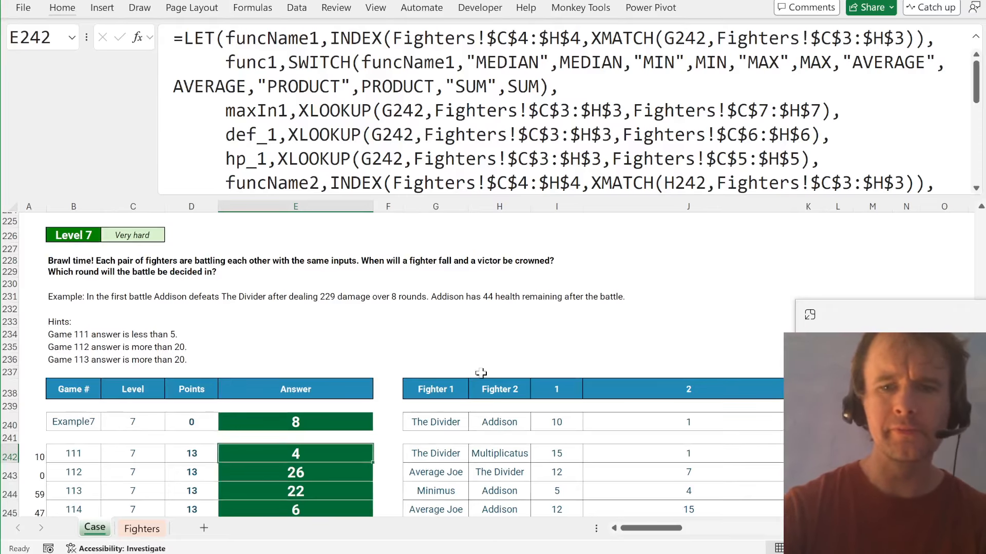
pyautogui.hotkey('ctrl', 'Home')
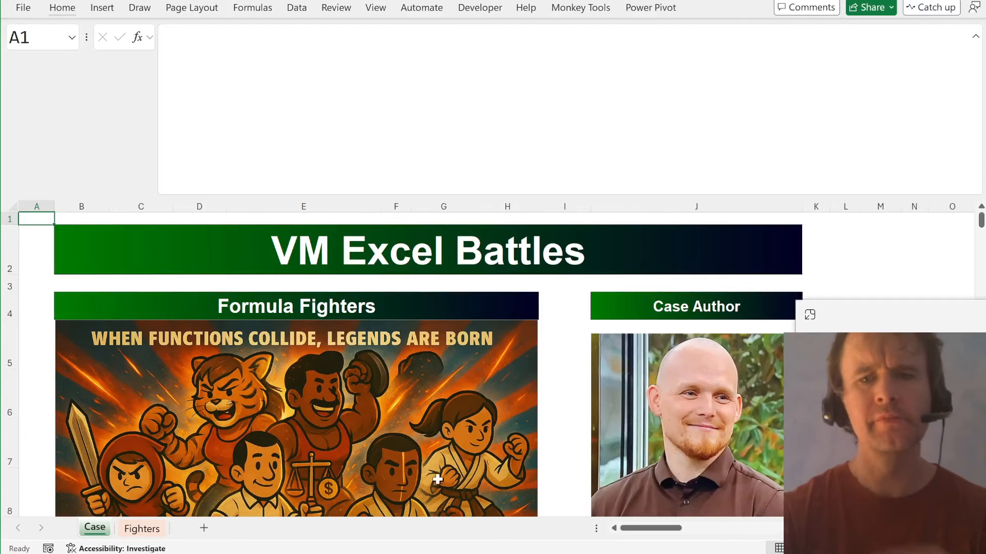
pyautogui.scroll(-10, 436, 481)
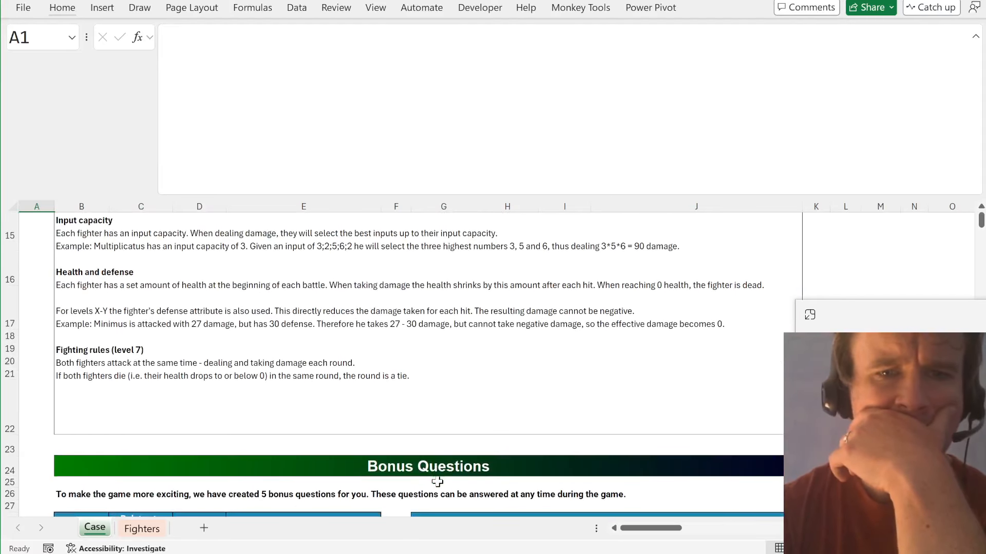
pyautogui.scroll(-5, 437, 481)
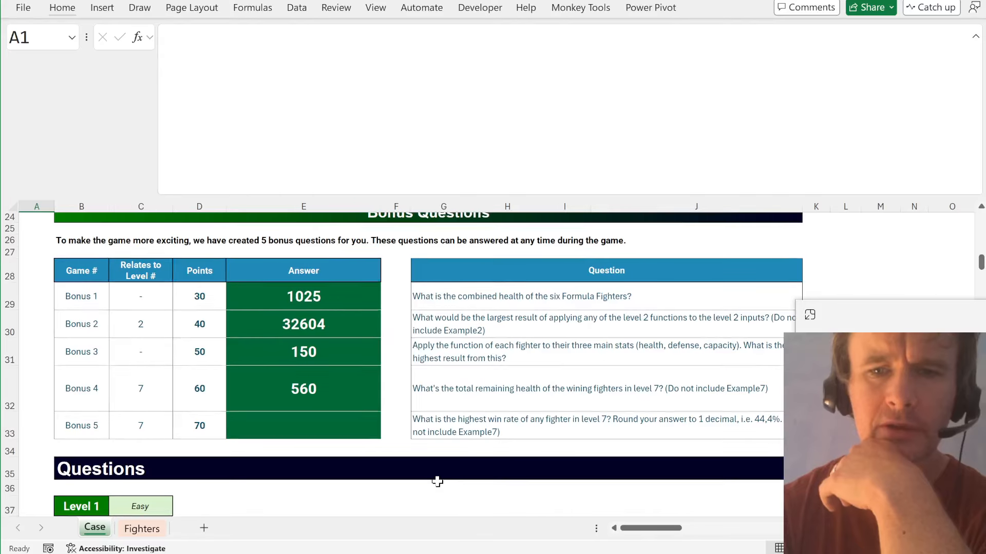
pyautogui.hscroll(1, 436, 481)
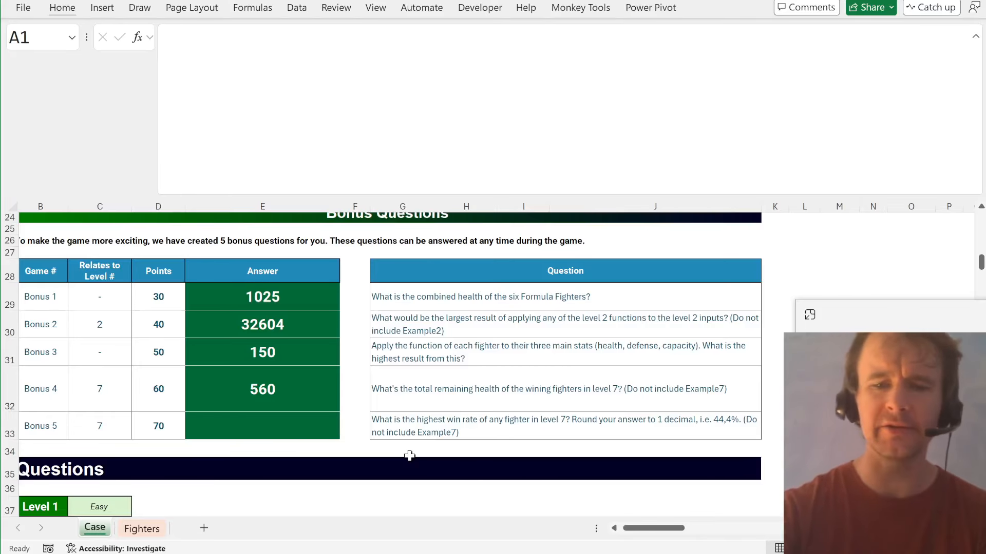
# - Copy the full LET formula text from Game 111's answer in E242 without changing that cell
pyautogui.hotkey('ctrl', 'End')
pyautogui.hscroll(-20, 222, 375)
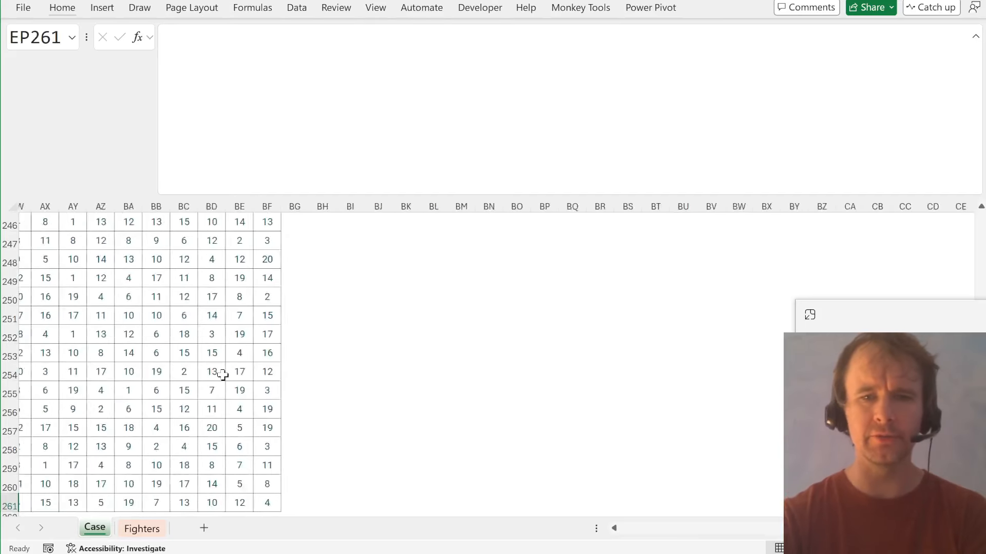
pyautogui.click(196, 394)
pyautogui.hotkey('ctrl', 'Left')
pyautogui.hotkey('ctrl', 'Left')
pyautogui.hotkey('ctrl', 'Left')
pyautogui.press('Right')
pyautogui.press('Right')
pyautogui.press('Right')
pyautogui.press('Right')
pyautogui.press('Right')
pyautogui.press('Right')
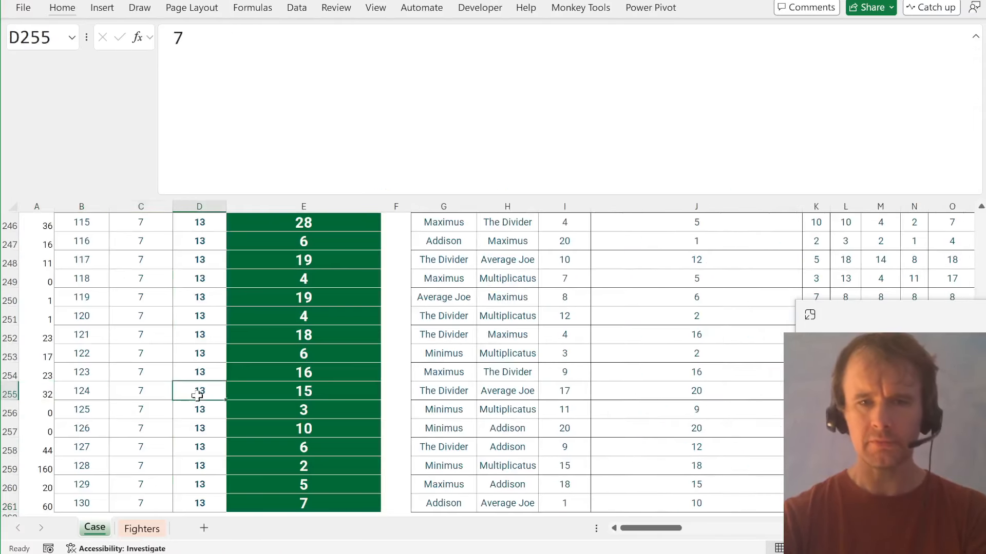
pyautogui.press('Up')
pyautogui.press('Up')
pyautogui.press('Up')
pyautogui.press('Up')
pyautogui.press('Up')
pyautogui.press('Up')
pyautogui.press('Up')
pyautogui.press('Up')
pyautogui.press('Up')
pyautogui.press('Up')
pyautogui.press('Up')
pyautogui.press('Up')
pyautogui.press('Up')
pyautogui.press('Left')
pyautogui.press('Left')
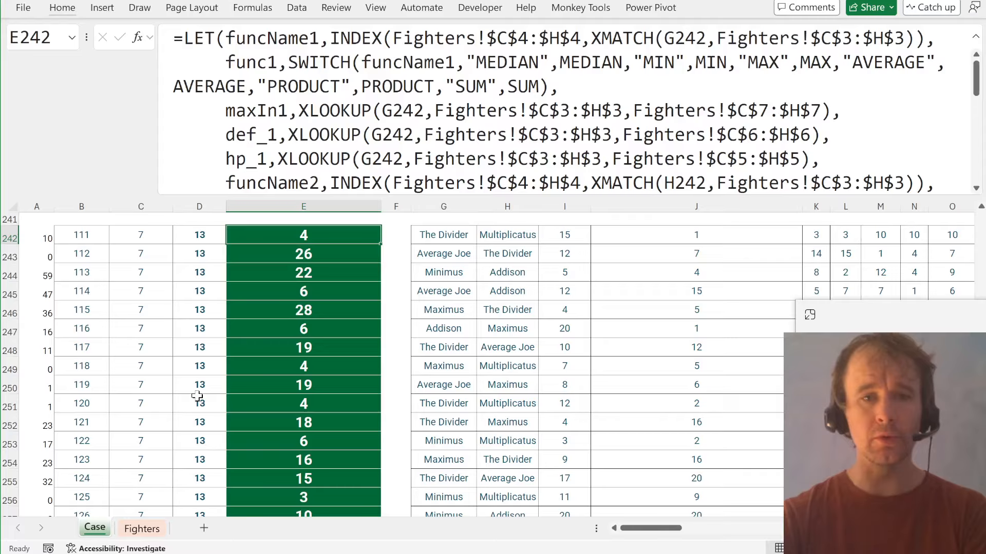
pyautogui.press('F2')
pyautogui.hotkey('ctrl', 'a')
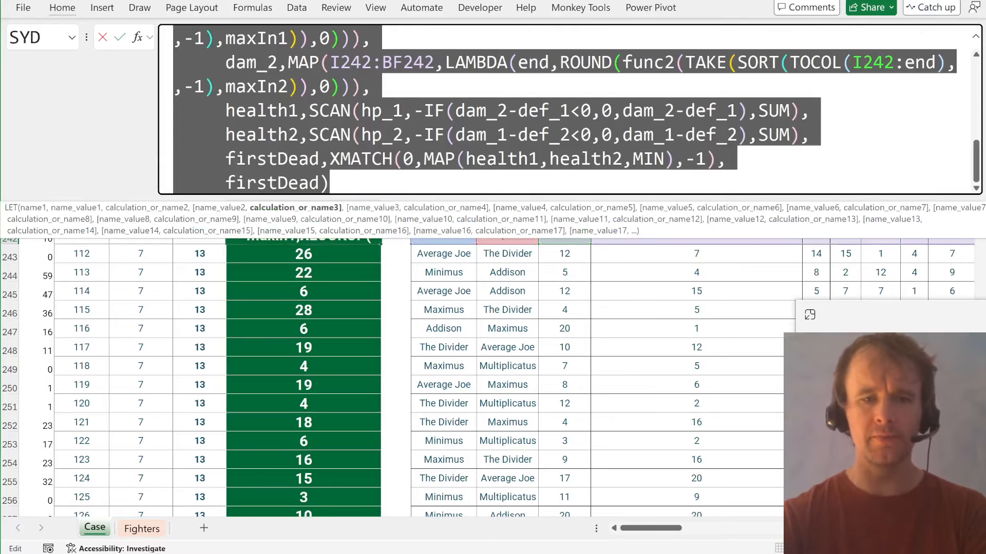
pyautogui.press('Escape')
# - Paste the copied LET formula text into the empty cell F242 beside Game 111's fighters
pyautogui.press('Right')
pyautogui.press('Right')
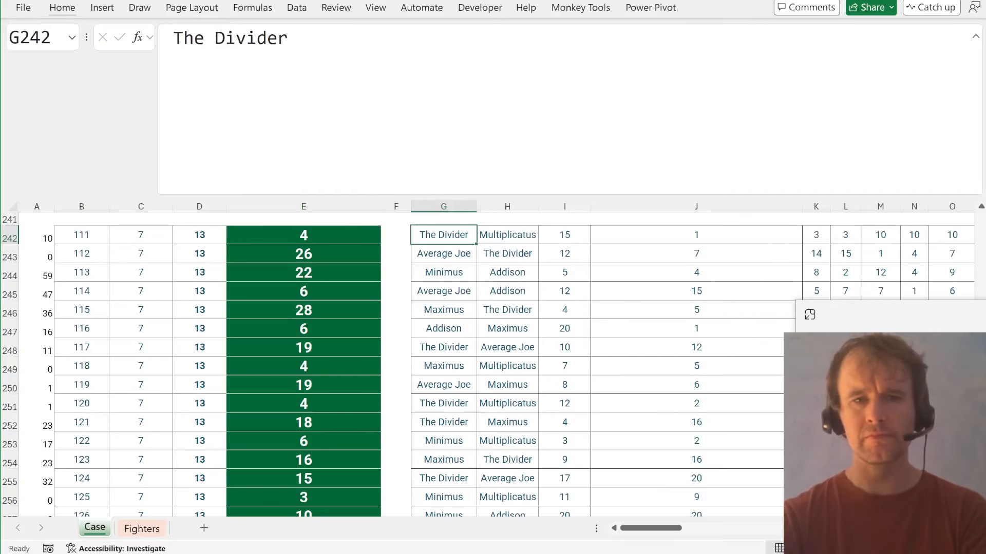
pyautogui.hotkey('ctrl', 'Right')
pyautogui.press('Right')
pyautogui.press('Left')
pyautogui.press('Home')
pyautogui.press('Right')
pyautogui.press('Right')
pyautogui.press('Right')
pyautogui.press('Right')
pyautogui.press('Right')
pyautogui.press('Right')
pyautogui.press('Left')
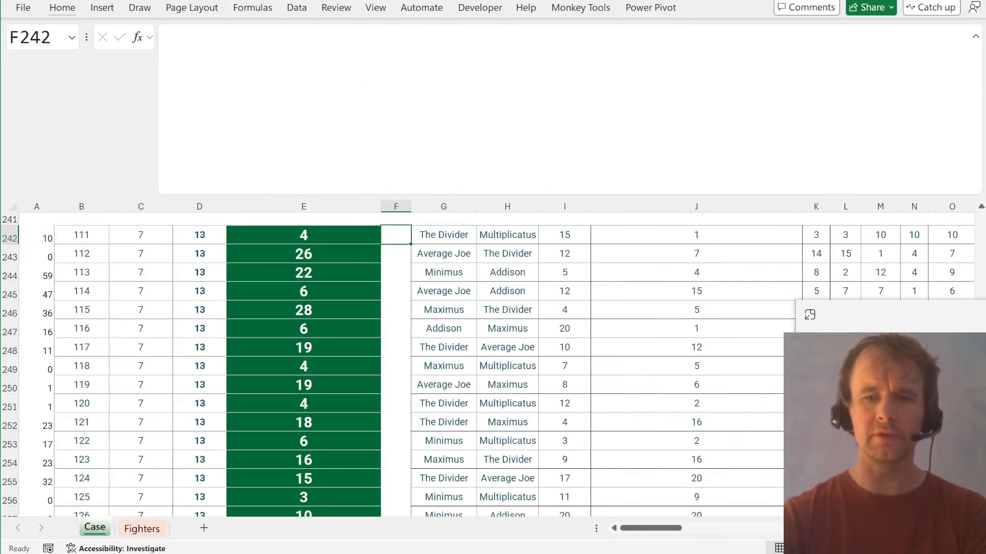
pyautogui.press('F2')
pyautogui.hotkey('ctrl', 'v')
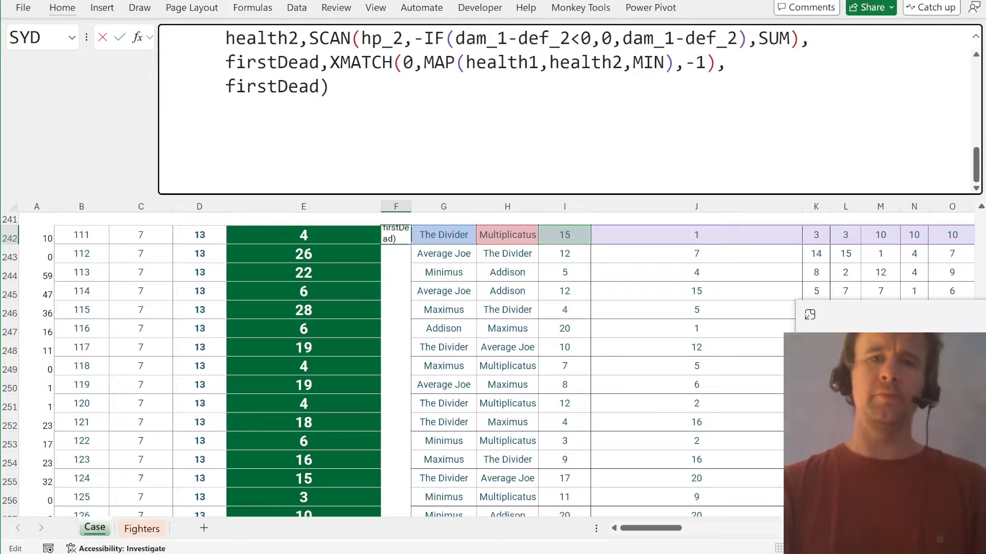
# - Replace F242's final firstDead result with an IF that returns G242 when INDEX(health1,firstDead) is above 0
pyautogui.press('Left')
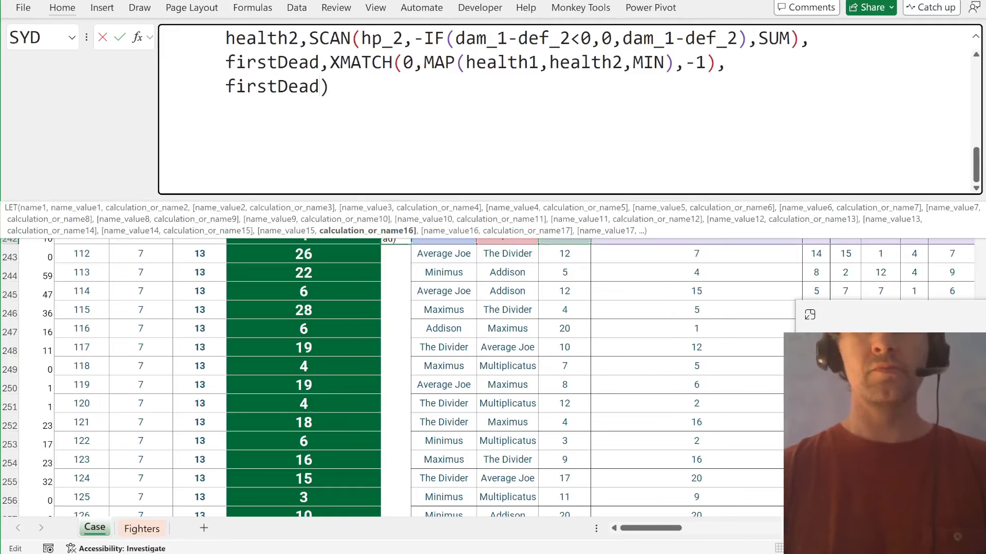
pyautogui.hotkey('ctrl', 'shift', 'Left')
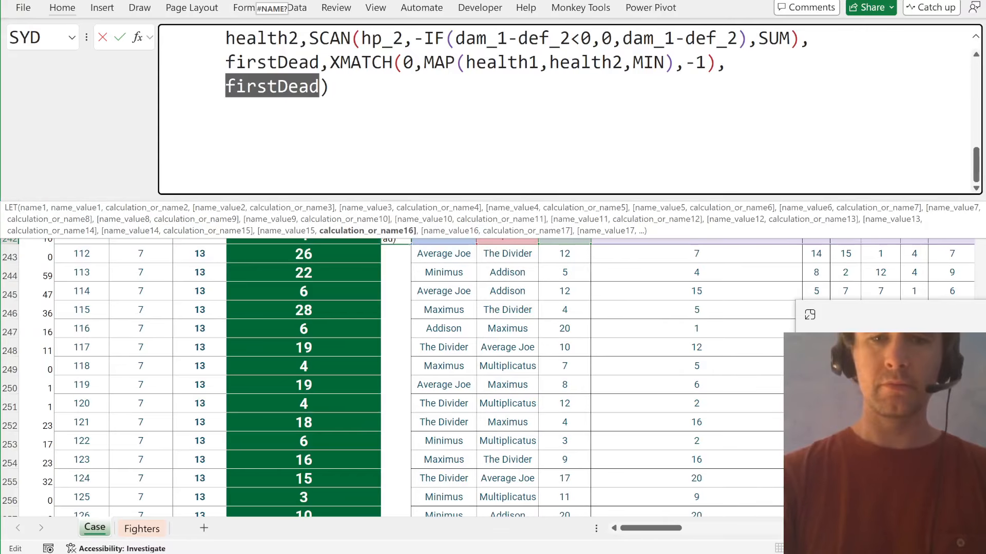
pyautogui.write('if')
pyautogui.press('Tab')
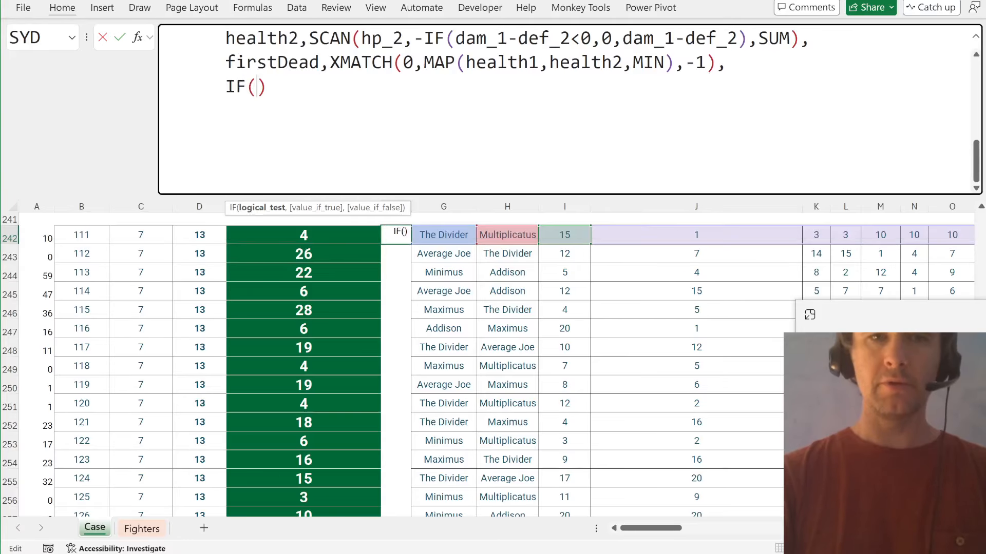
pyautogui.write('inde')
pyautogui.press('Tab')
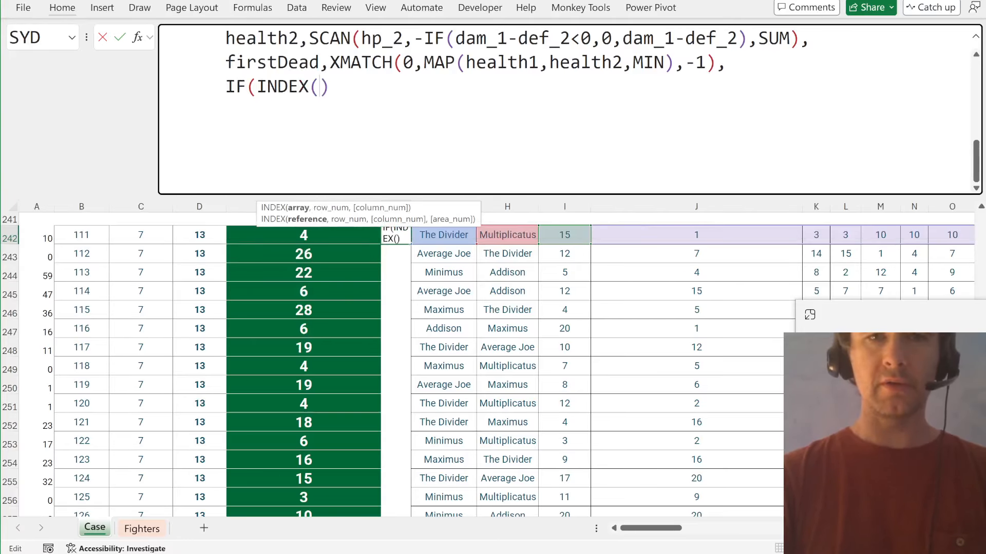
pyautogui.write('heal')
pyautogui.press('Tab')
pyautogui.write(',first')
pyautogui.press('Tab')
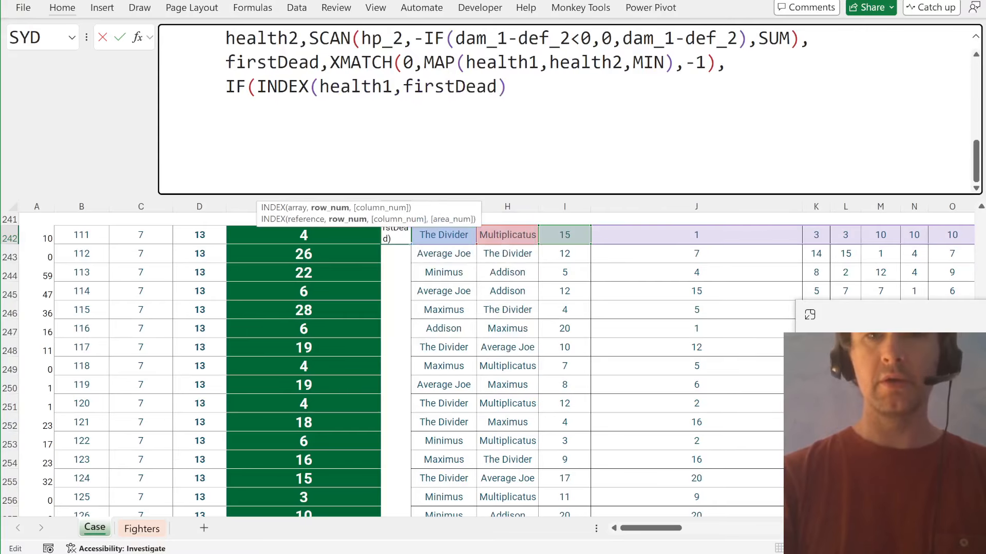
pyautogui.write(')>0,')
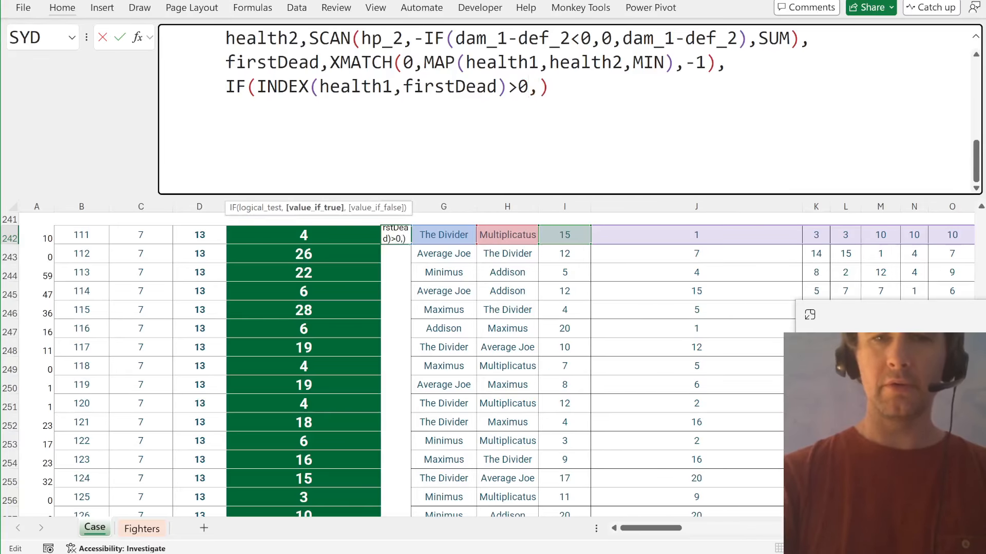
pyautogui.click(445, 234)
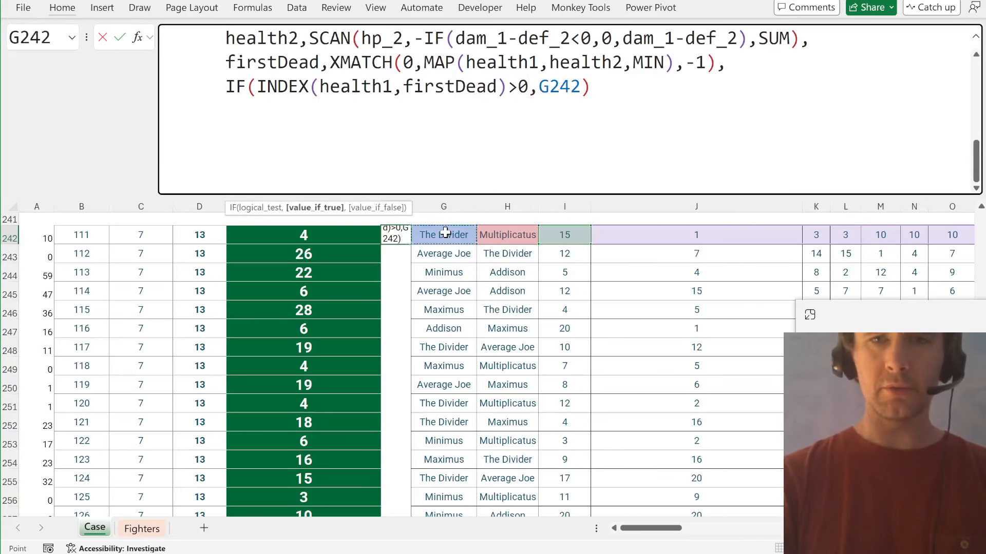
# - Complete F242's IF with a nested IF returning H242 when INDEX(health2,firstDead)>0, otherwise an empty string, and enter the formula
pyautogui.write(',IF(inde')
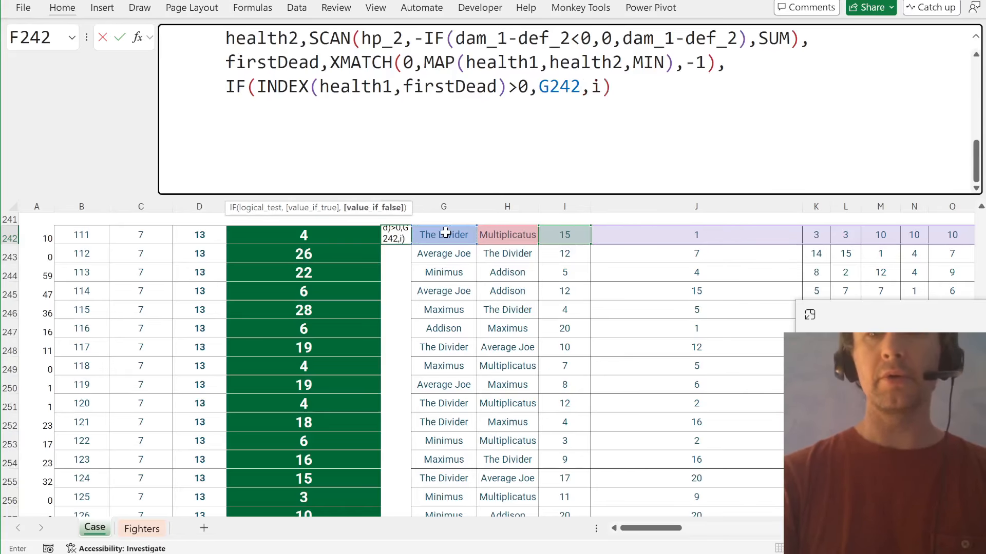
pyautogui.press('Tab')
pyautogui.write('health2,firs')
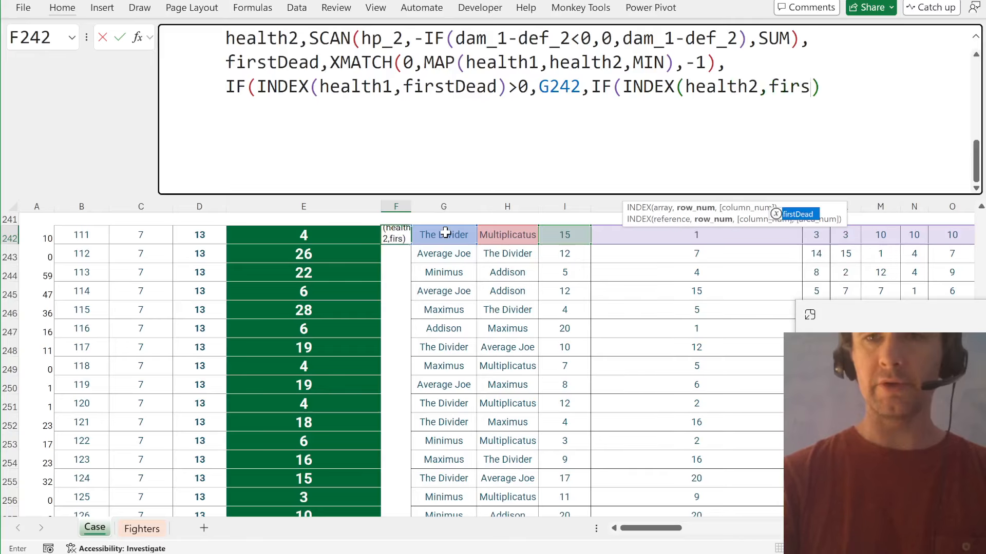
pyautogui.press('Tab')
pyautogui.write(')>')
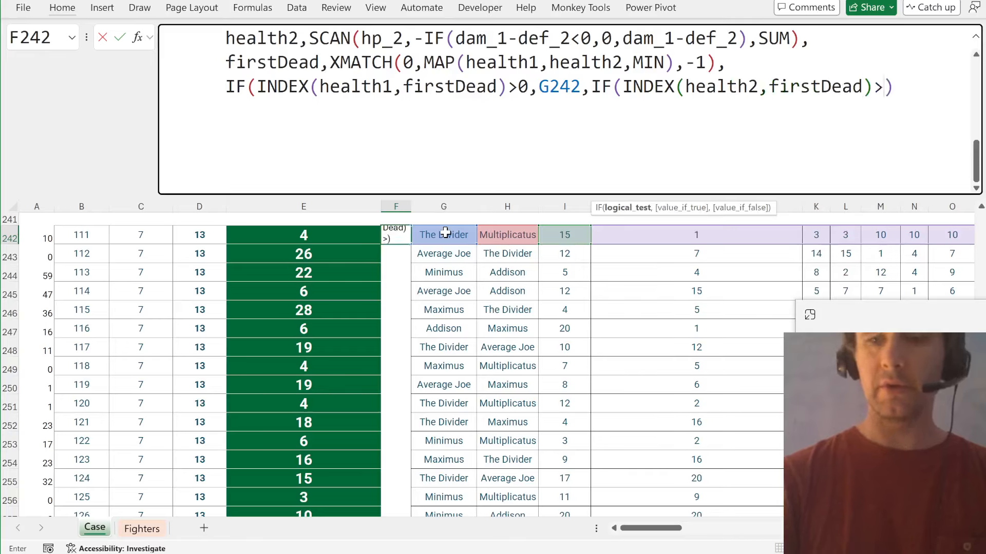
pyautogui.write('0,')
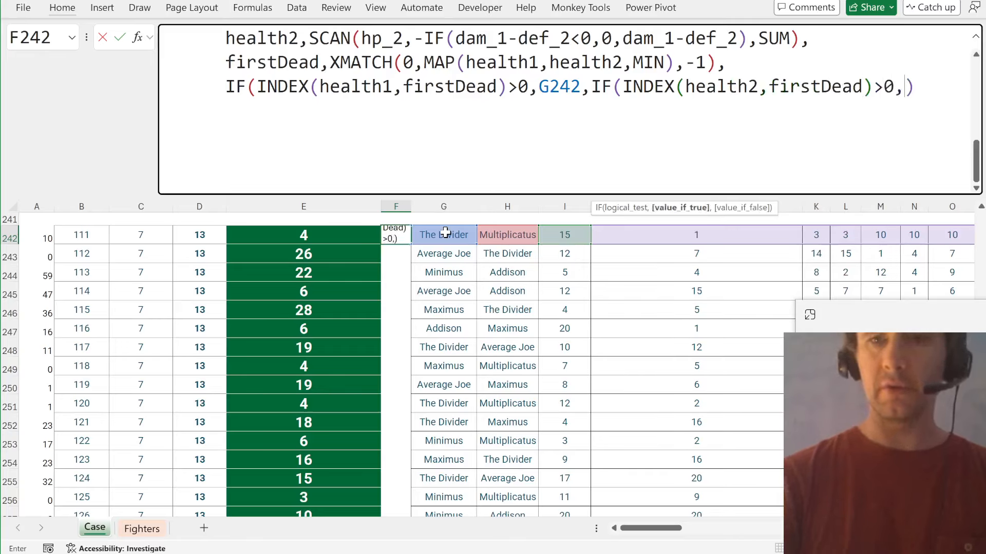
pyautogui.click(503, 234)
pyautogui.write(',""))')
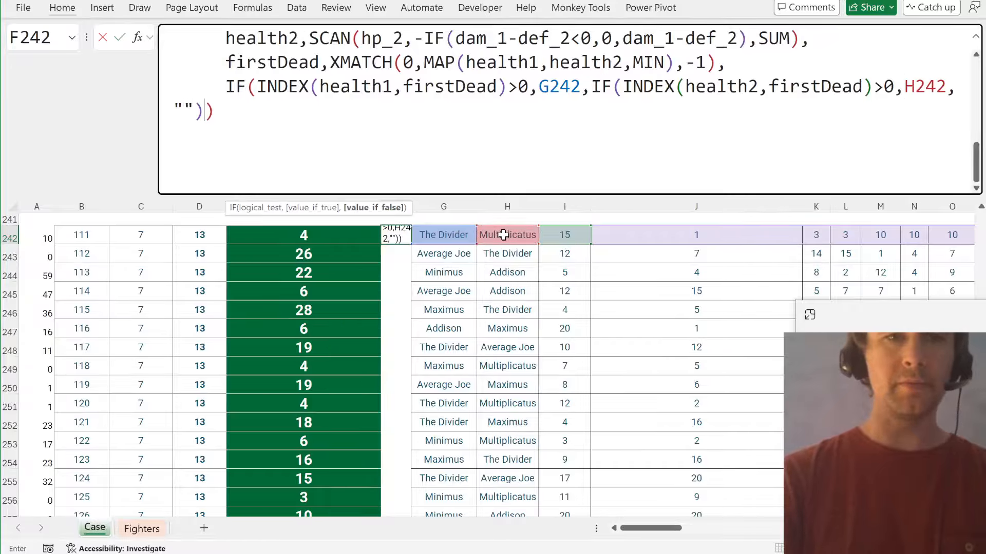
pyautogui.press('Return')
# - Fill the winner formula from F242 down to F261 for all Level 7 games
pyautogui.press('Up')
pyautogui.press('Left')
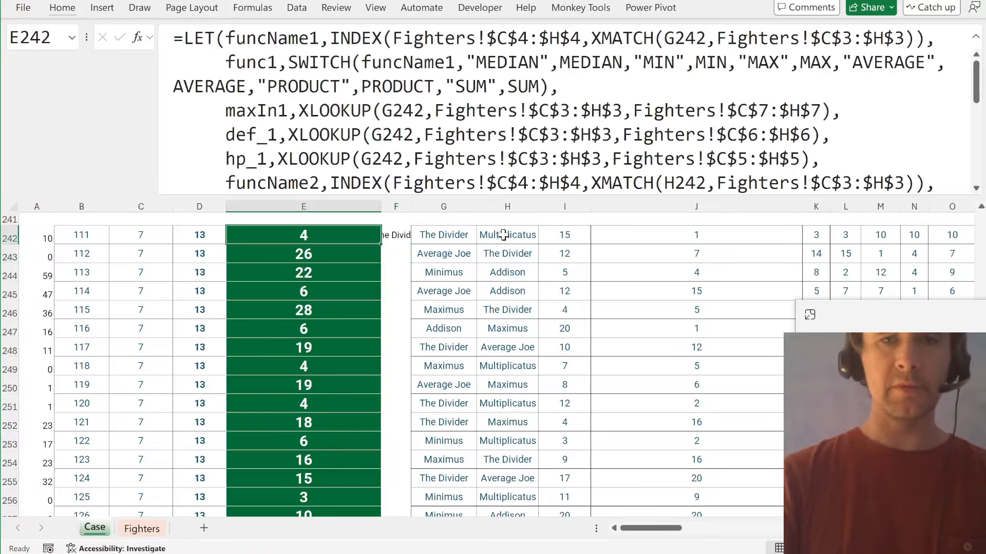
pyautogui.hotkey('ctrl', 'Down')
pyautogui.press('Right')
pyautogui.hotkey('ctrl', 'shift', 'Up')
pyautogui.hotkey('ctrl', 'd')
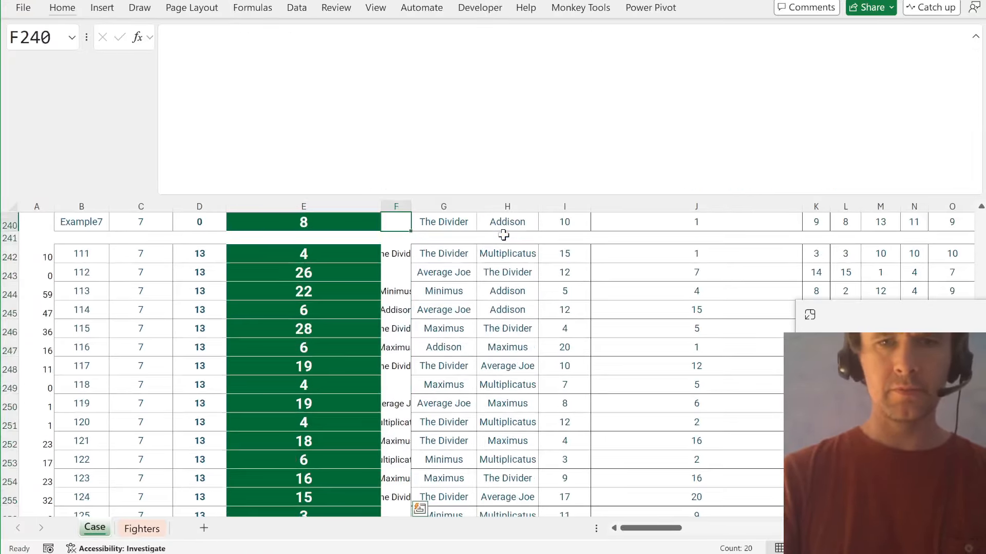
# - In G263, below the Level 7 games, reference the six fighter names in C3:H3 of the Fighters sheet
pyautogui.press('Right')
pyautogui.hotkey('ctrl', 'Down')
pyautogui.press('Down')
pyautogui.press('Down')
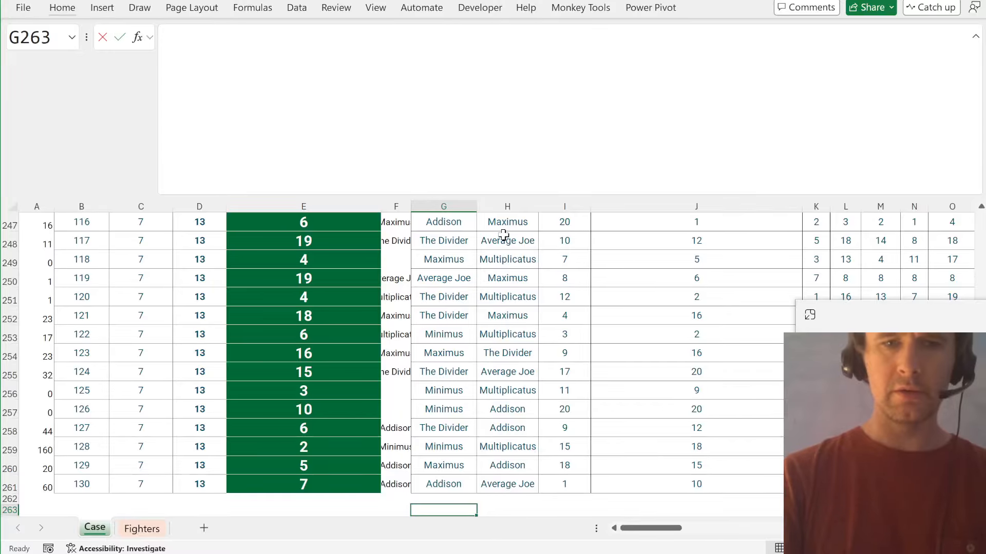
pyautogui.write('=')
pyautogui.hotkey('ctrl', 'pagedown')
pyautogui.click(220, 230)
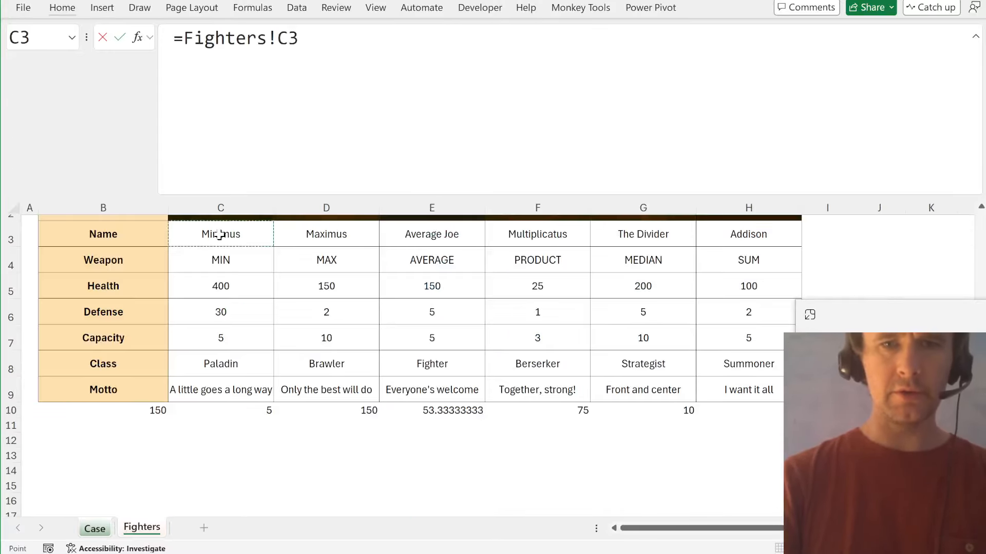
pyautogui.hotkey('ctrl', 'shift', 'Right')
pyautogui.press('Return')
# - Count each fighter's Level 7 fights in G264 with =COUNTIFS(G242:H261,G263#)
pyautogui.write('=countifs')
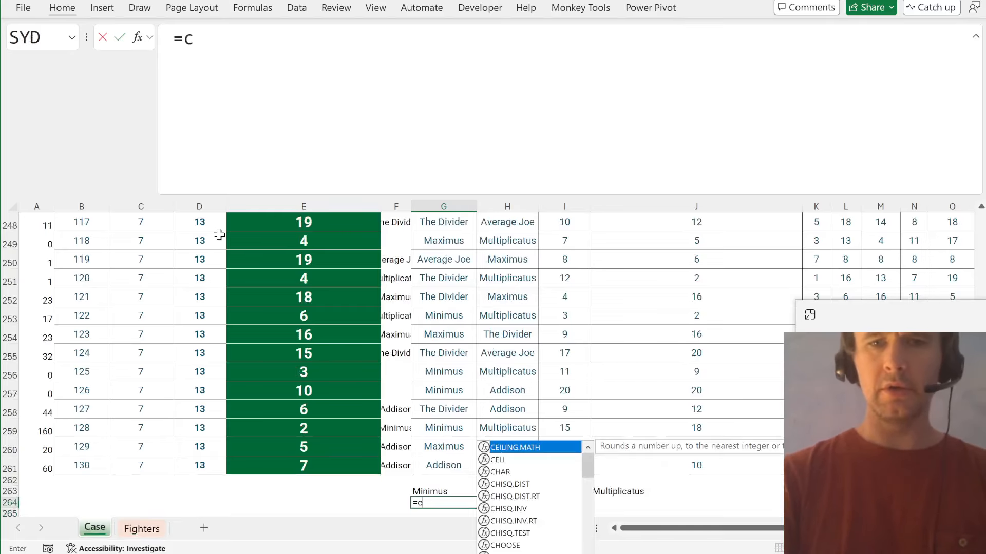
pyautogui.press('Tab')
pyautogui.press('Up')
pyautogui.press('Up')
pyautogui.press('Up')
pyautogui.press('Up')
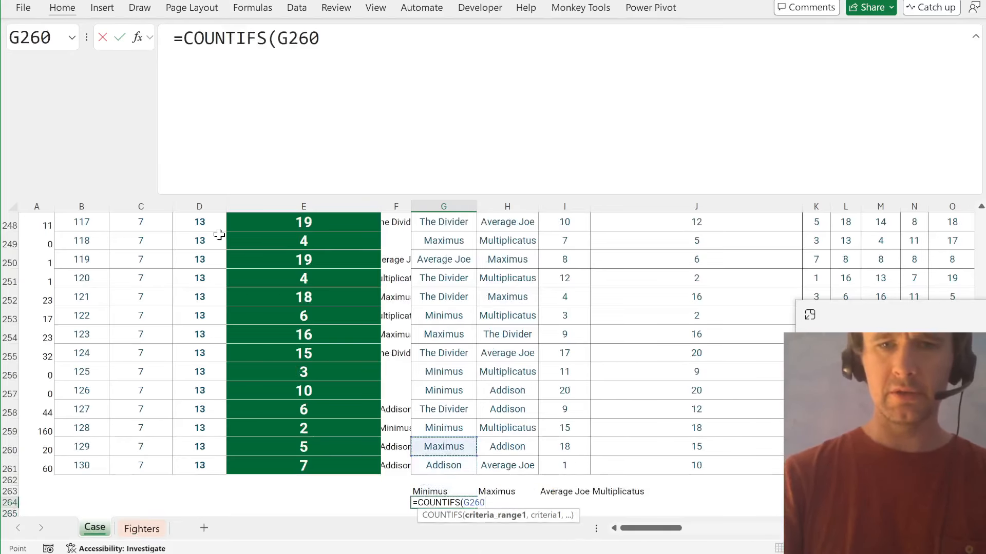
pyautogui.press('Down')
pyautogui.hotkey('ctrl', 'shift', 'Up')
pyautogui.hotkey('shift', 'Right')
pyautogui.write(',')
pyautogui.press('Up')
pyautogui.write('#')
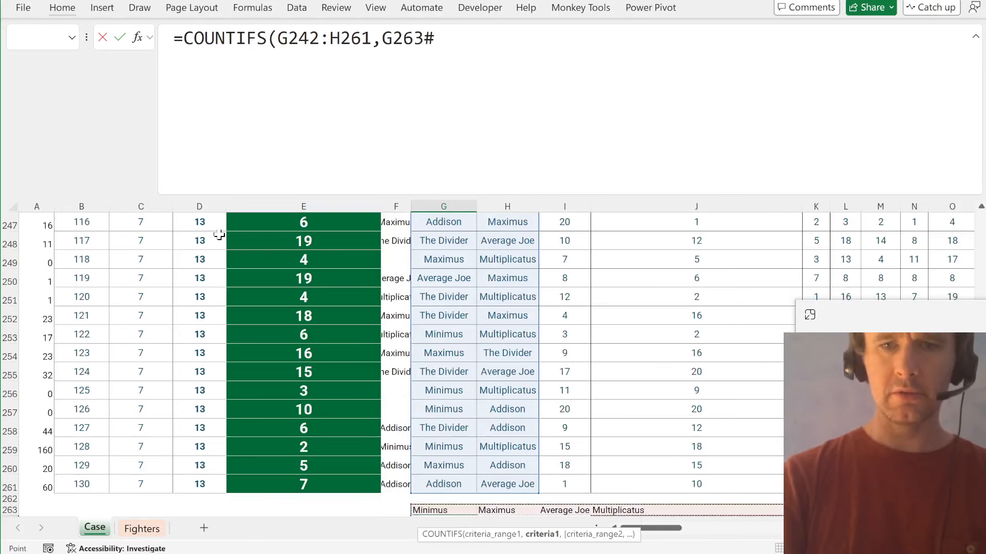
pyautogui.press('Return')
# - Count each fighter's wins in G265 with =COUNTIFS(F242:F261,G263#)
pyautogui.write('=countifs')
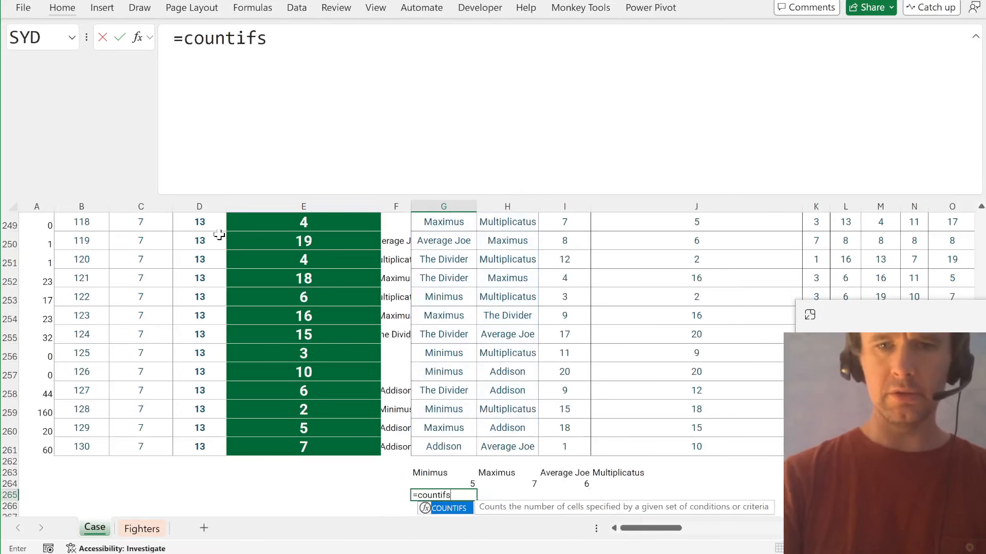
pyautogui.press('Tab')
pyautogui.press('Left')
pyautogui.press('Up')
pyautogui.press('Up')
pyautogui.press('Up')
pyautogui.press('Up')
pyautogui.hotkey('ctrl', 'shift', 'Up')
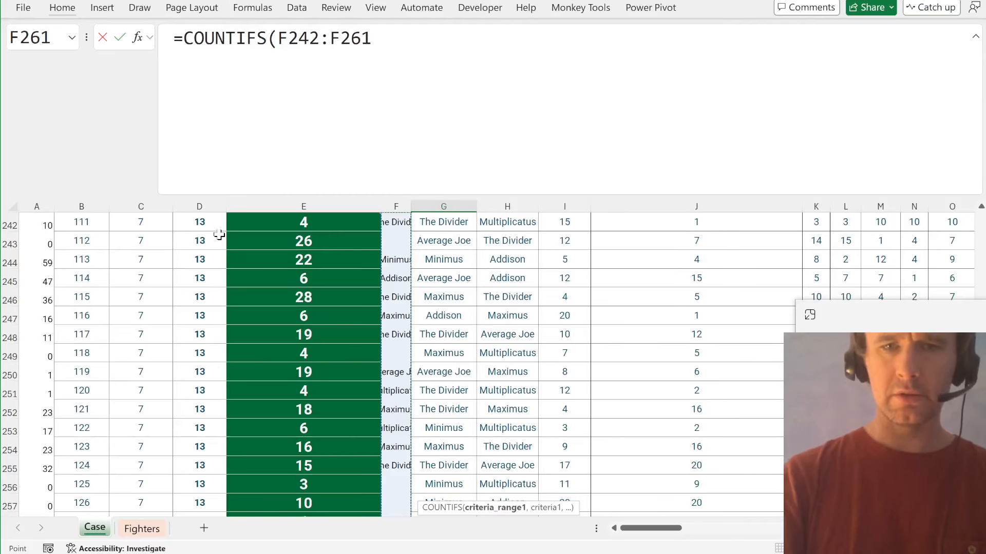
pyautogui.write(',')
pyautogui.press('Up')
pyautogui.press('Up')
pyautogui.write('#)')
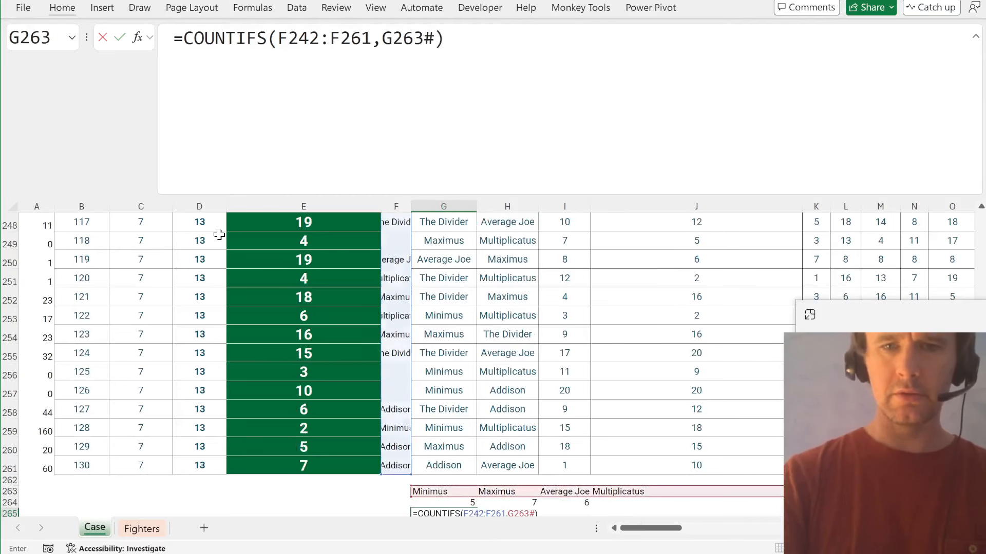
pyautogui.press('Return')
# - Calculate the win rates in G266 with =G265#/G264# and format the spilled row as percentages
pyautogui.write('=')
pyautogui.press('Up')
pyautogui.write('#')
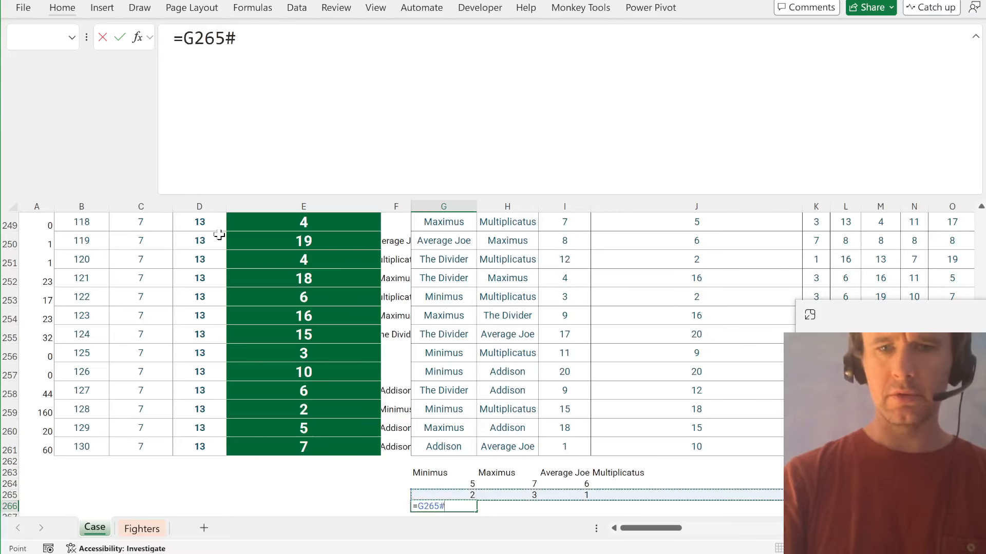
pyautogui.write('/')
pyautogui.press('Up')
pyautogui.press('Up')
pyautogui.write('#')
pyautogui.press('Return')
pyautogui.press('Up')
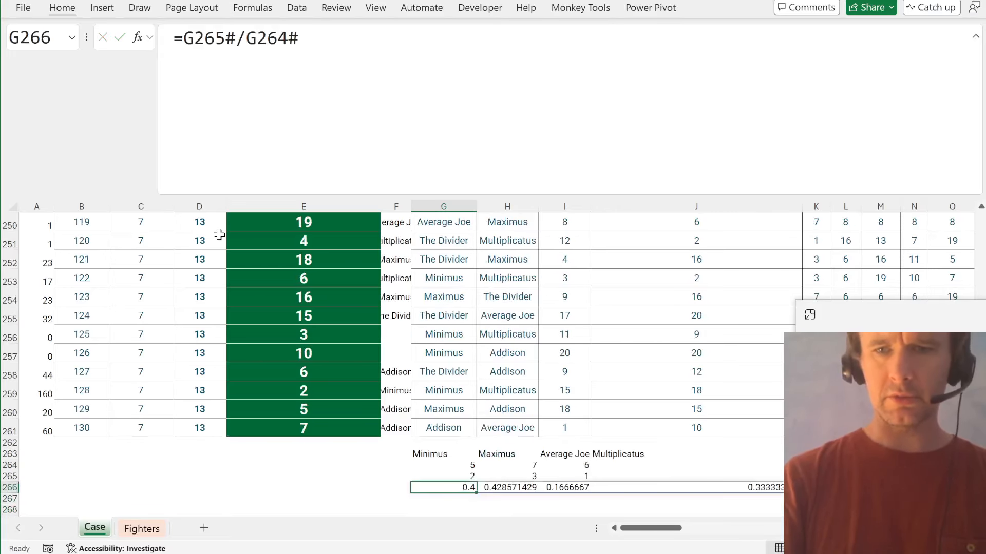
pyautogui.hotkey('ctrl', 'shift', 'Right')
pyautogui.hotkey('ctrl', 'shift', '5')
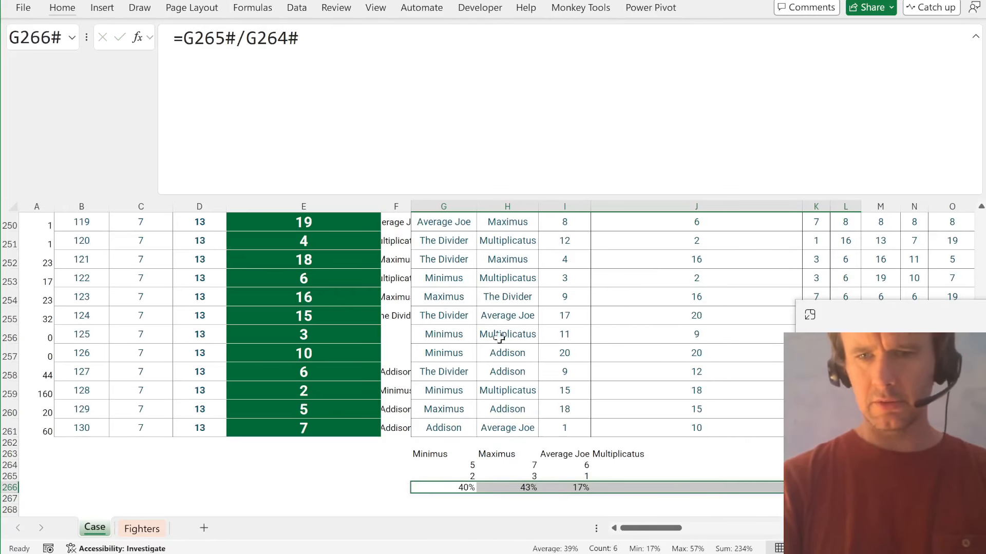
# - Answer Bonus 5 in E33 with the highest win rate, using =ROUND(MAX(G266#),3)
pyautogui.hotkey('ctrl', 'Home')
pyautogui.scroll(-2, 443, 376)
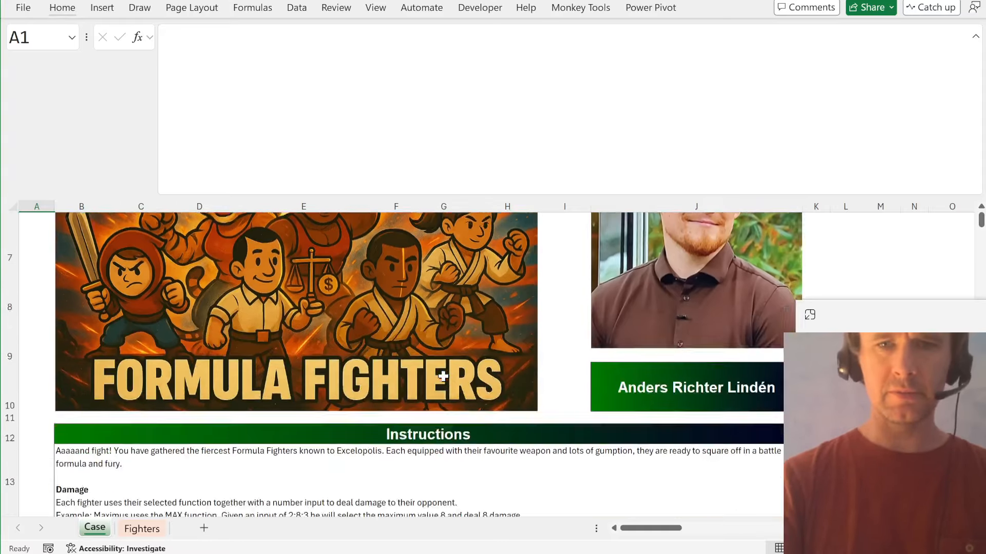
pyautogui.scroll(-10, 443, 376)
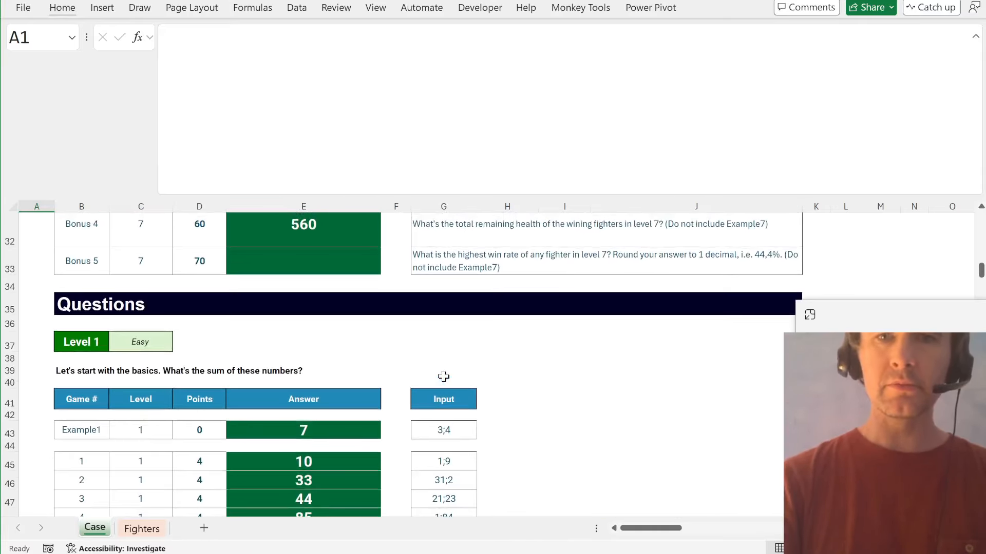
pyautogui.click(323, 254)
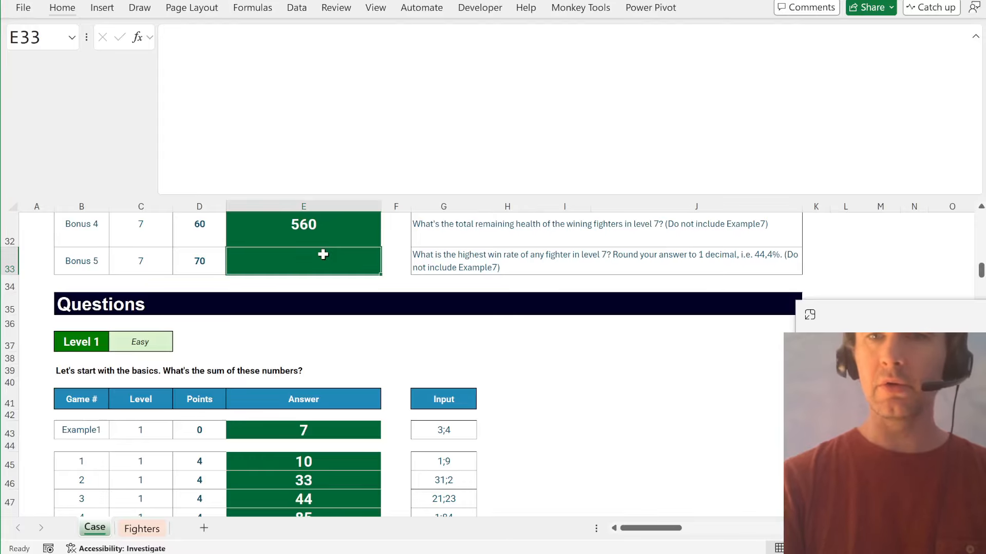
pyautogui.write('=')
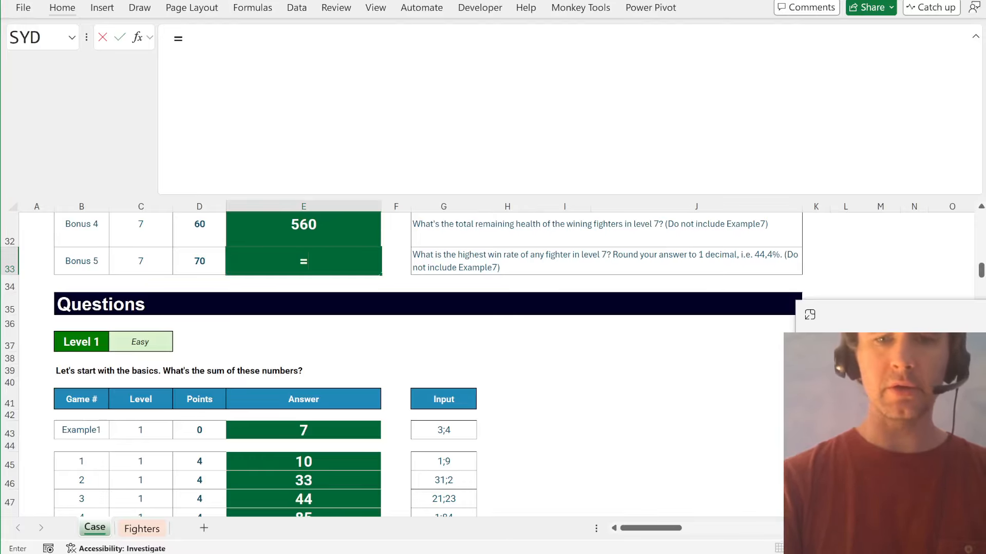
pyautogui.write('round')
pyautogui.press('Tab')
pyautogui.write('max')
pyautogui.press('Tab')
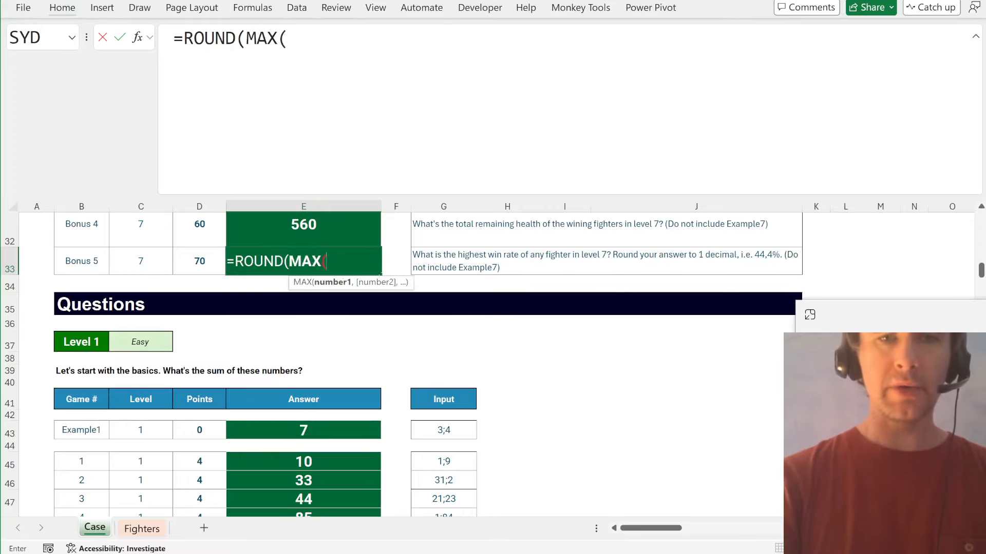
pyautogui.hotkey('ctrl', 'End')
pyautogui.hotkey('ctrl', 'Left')
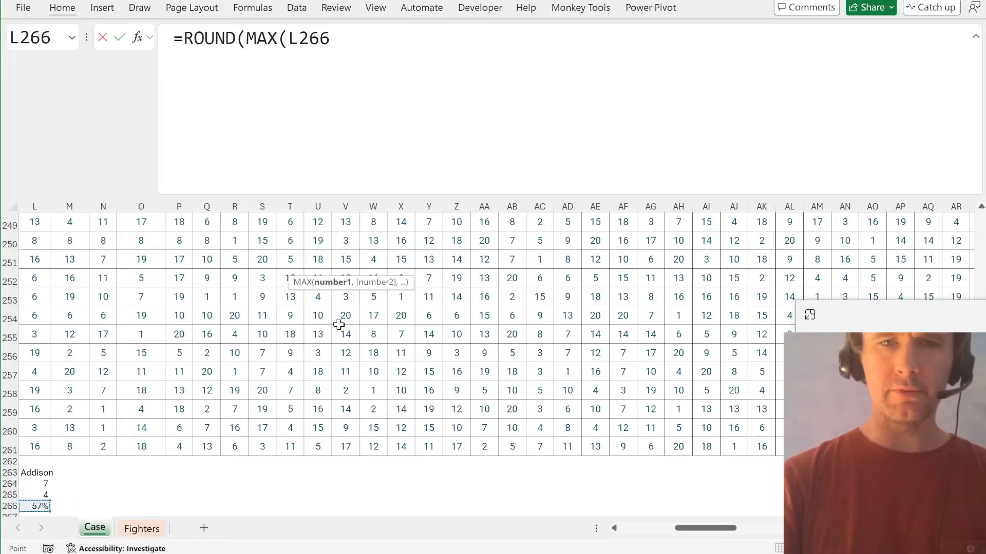
pyautogui.hotkey('ctrl', 'shift', 'Left')
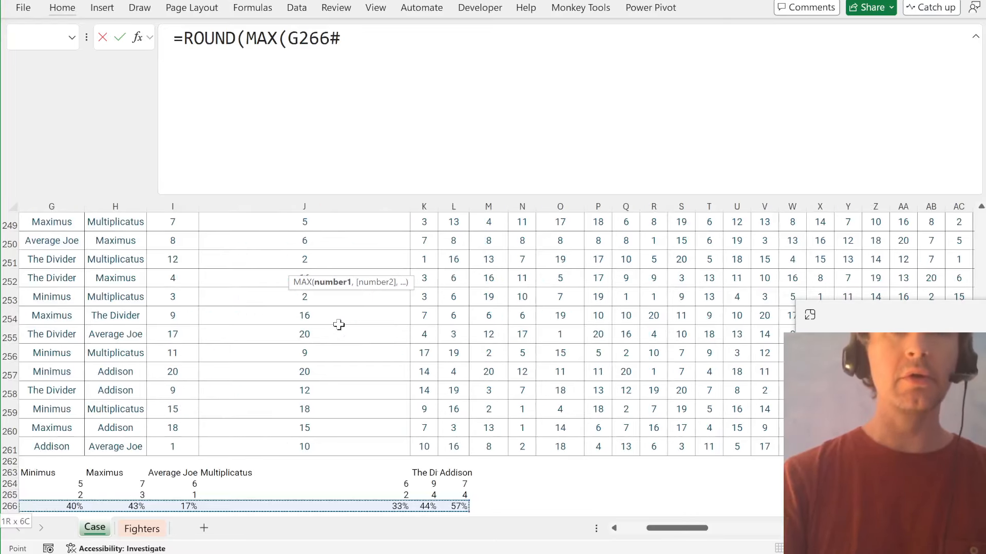
pyautogui.write('),3)')
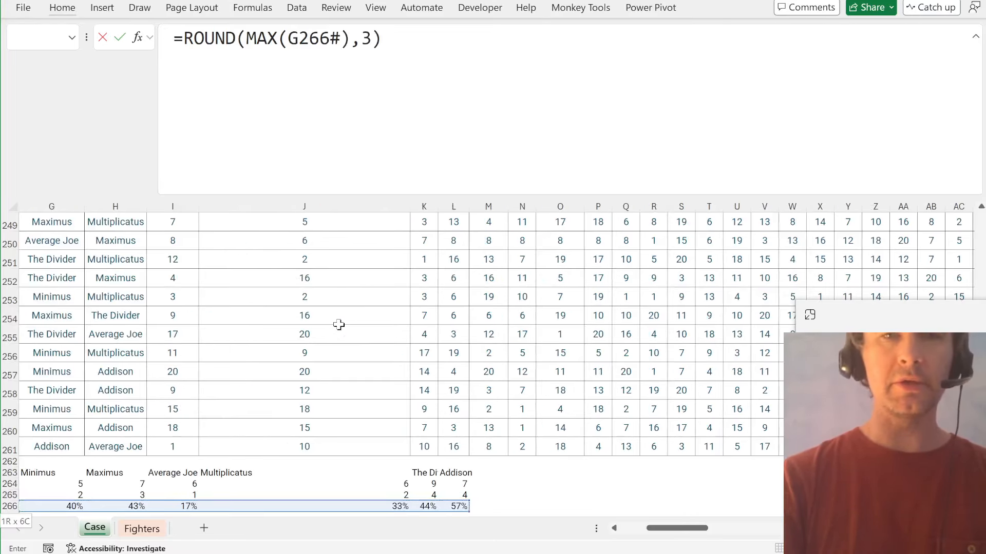
pyautogui.press('Return')
# - Show the Bonus 5 percentage in E33 with one decimal place
pyautogui.press('Up')
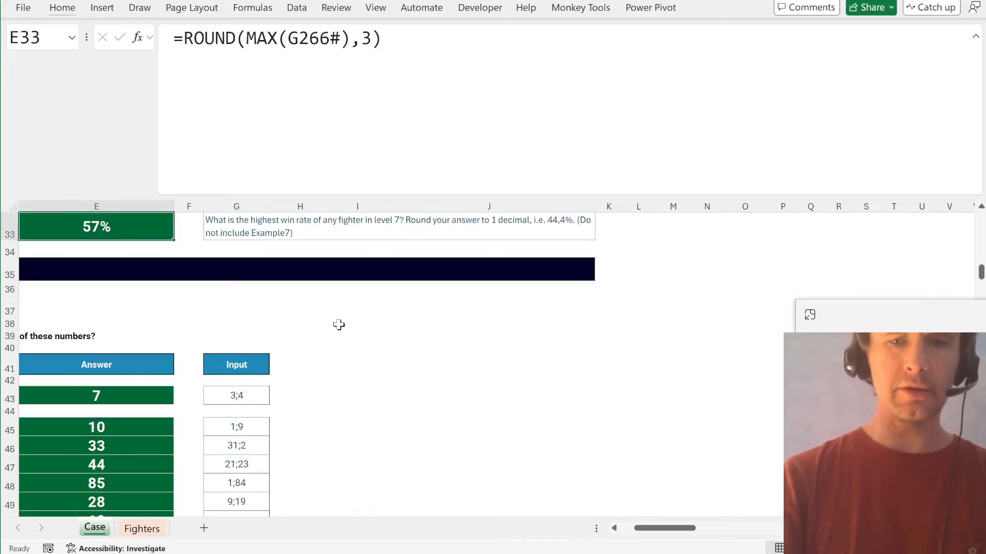
pyautogui.hotkey('alt', 'h')
pyautogui.press('0')
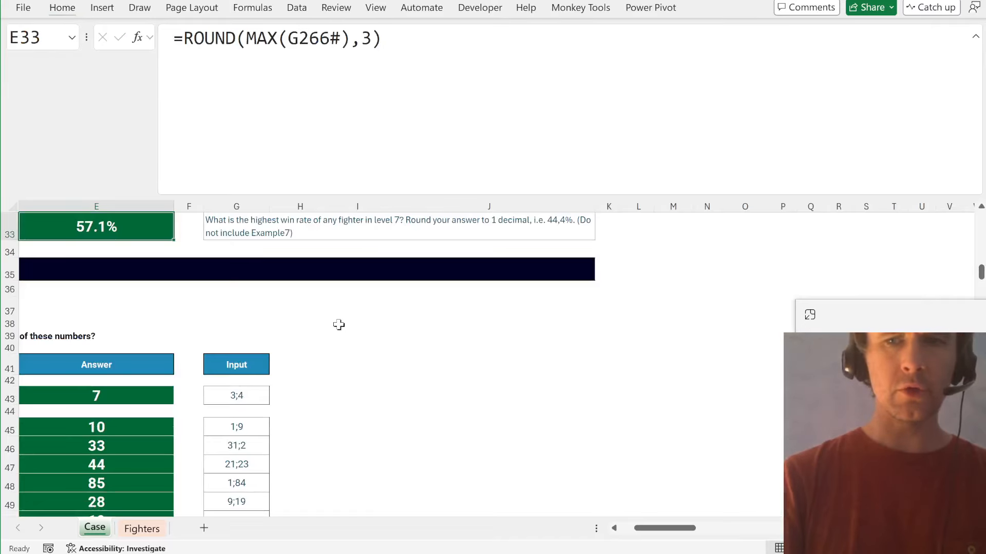
pyautogui.hotkey('alt', 'h')
pyautogui.press('0')
pyautogui.hotkey('alt', 'h')
pyautogui.press('9')
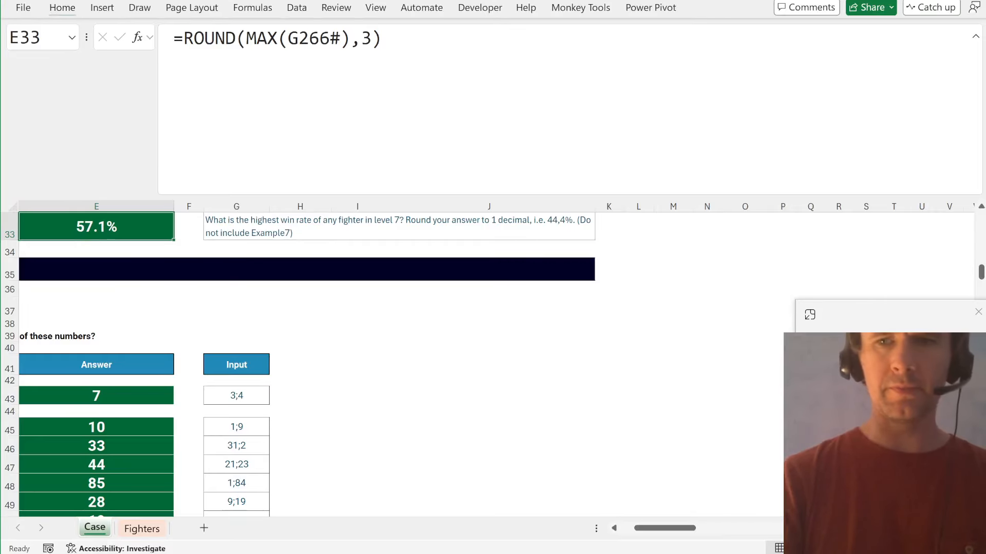
pyautogui.scroll(4, 372, 341)
pyautogui.hscroll(-2, 372, 341)
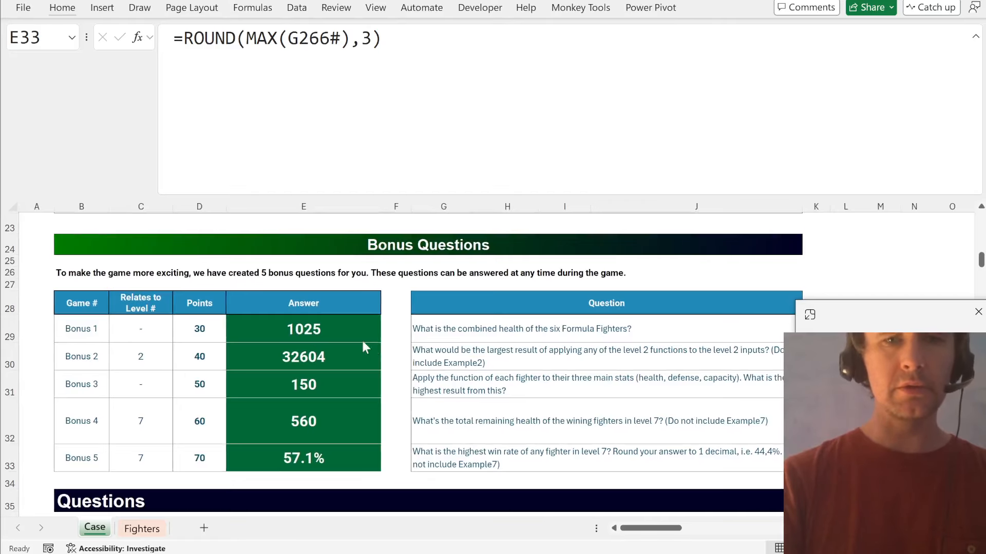
pyautogui.press('alt')
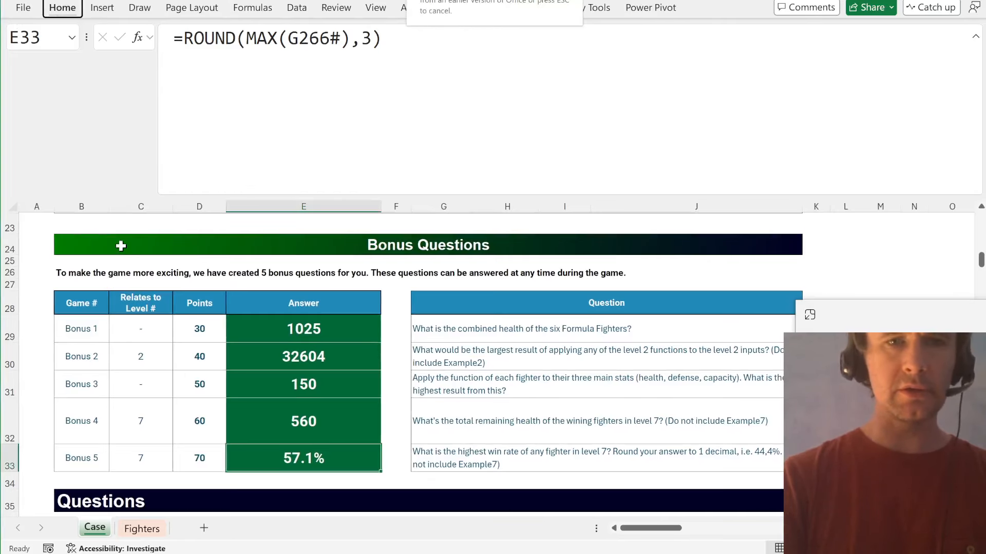
pyautogui.press('Escape')
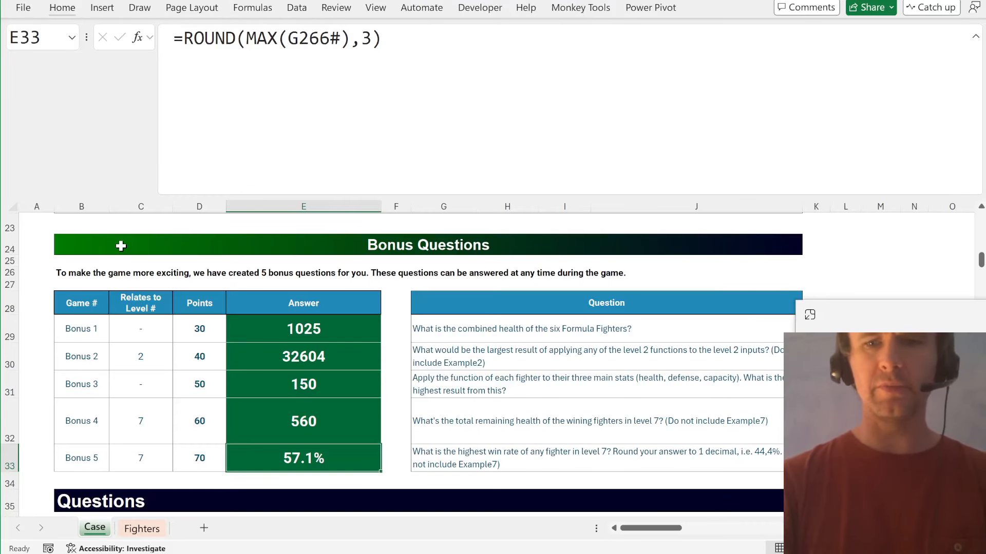
# - Review the answered questions on the Case sheet, from the instructions down to Level 4
pyautogui.hotkey('ctrl', 'Home')
pyautogui.scroll(-5, 128, 338)
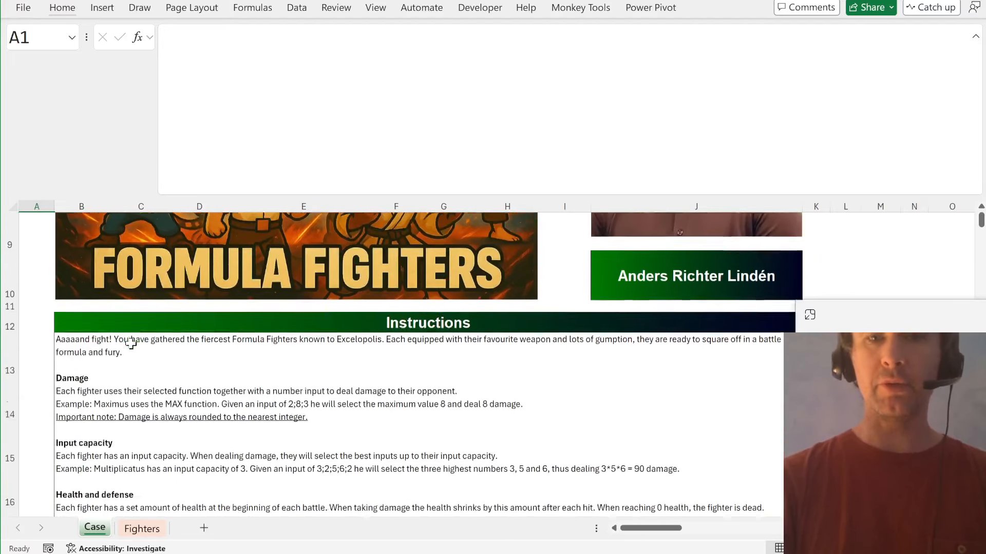
pyautogui.scroll(-1, 131, 344)
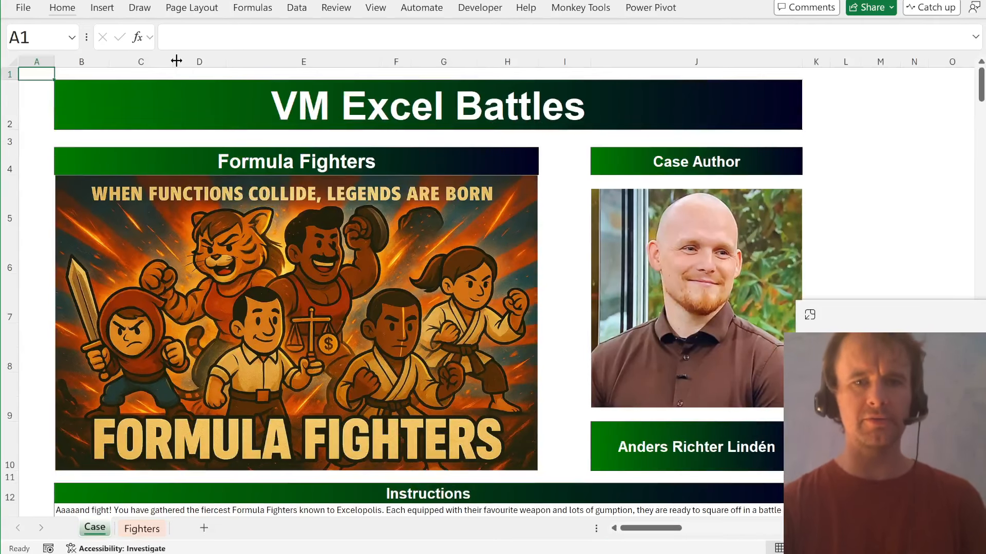
pyautogui.scroll(-6, 260, 414)
pyautogui.scroll(-20, 261, 414)
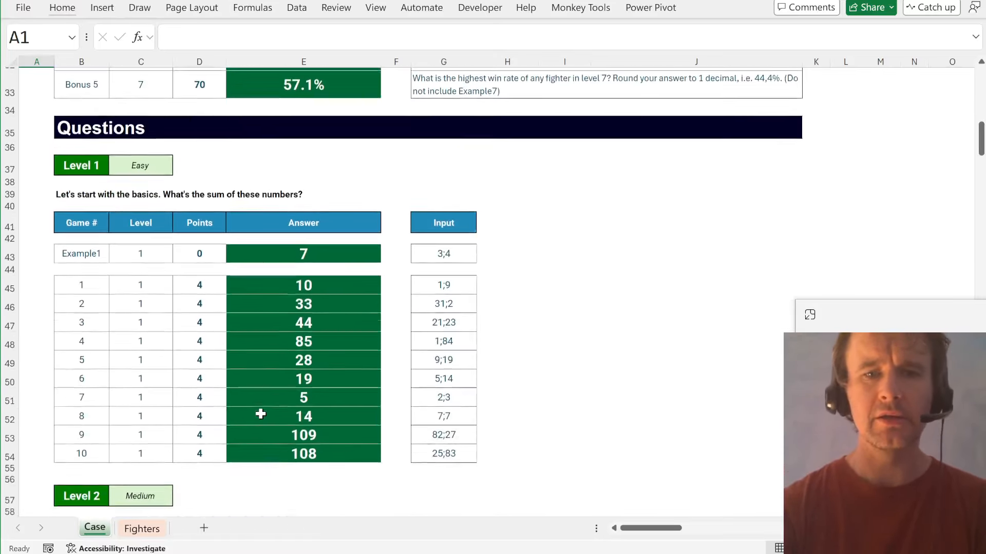
pyautogui.scroll(-20, 261, 414)
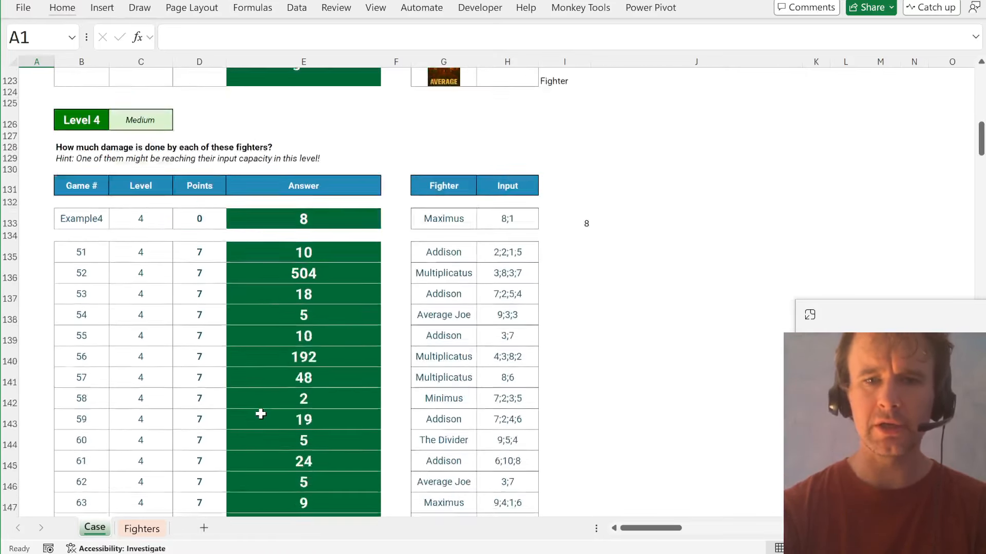
pyautogui.scroll(20, 261, 414)
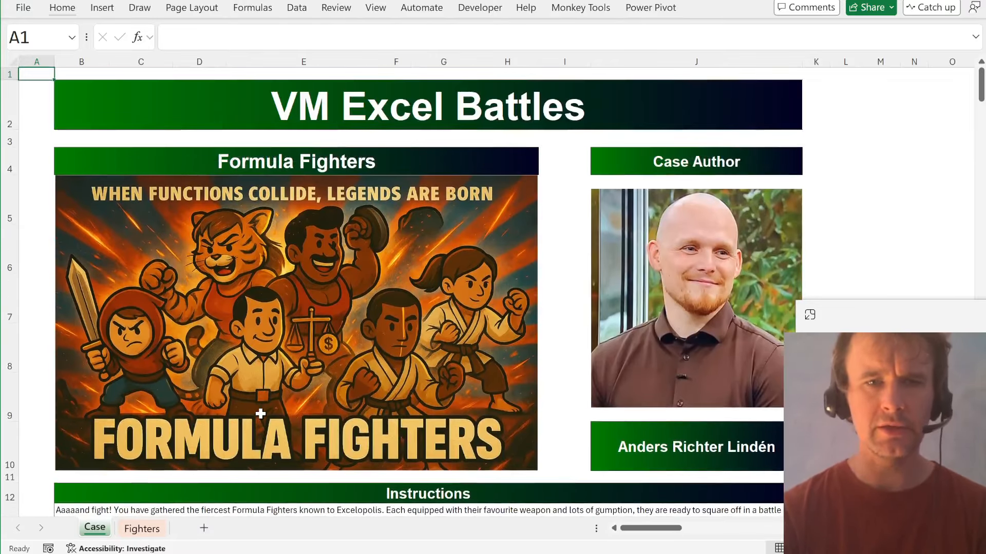
pyautogui.hotkey('ctrl', 'pagedown')
pyautogui.hotkey('ctrl', 'pageup')
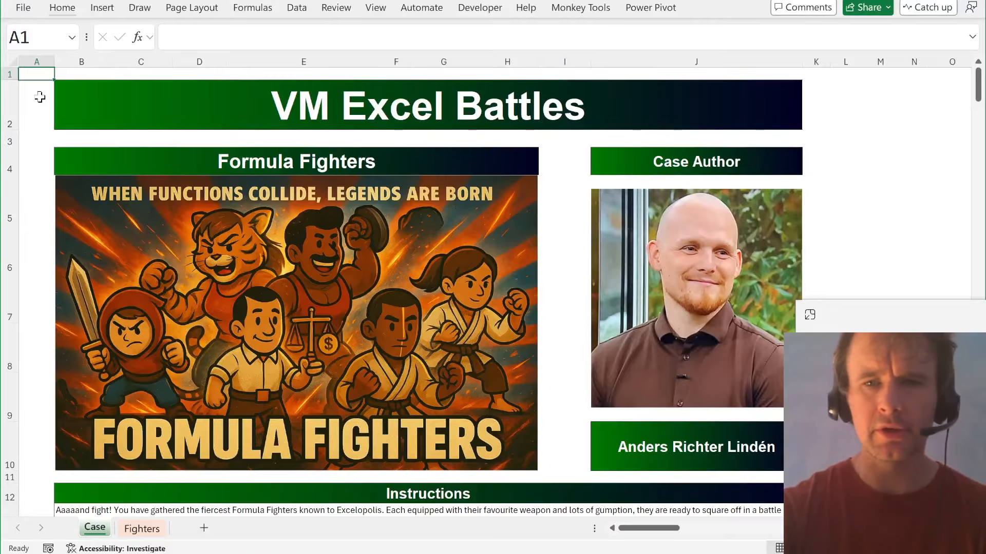
# - Unhide the Answers sheet
pyautogui.hotkey('alt', 'o')
pyautogui.press('h')
pyautogui.press('u')
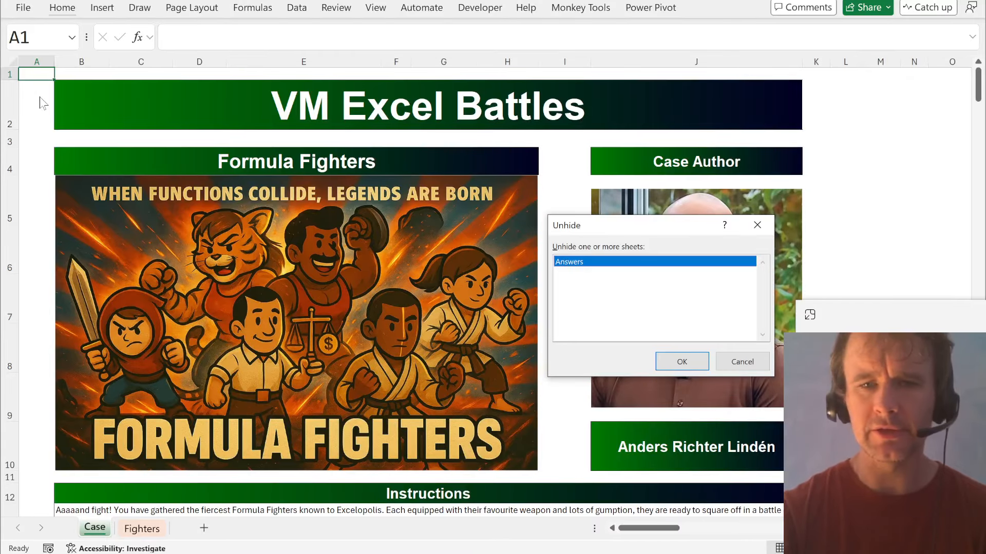
pyautogui.press('Return')
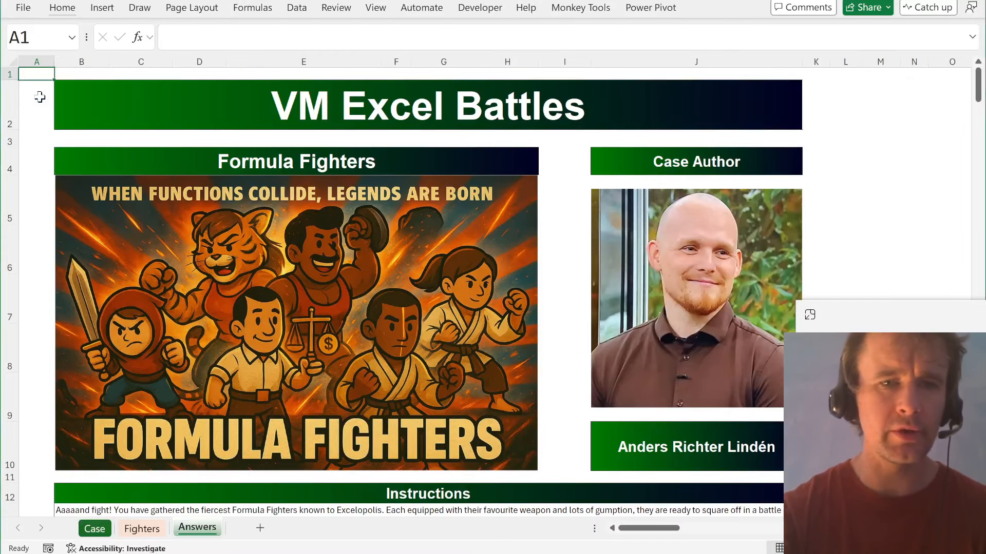
# - Compare the bonus question answers on the Answers sheet with those on the Case sheet
pyautogui.scroll(-8, 198, 294)
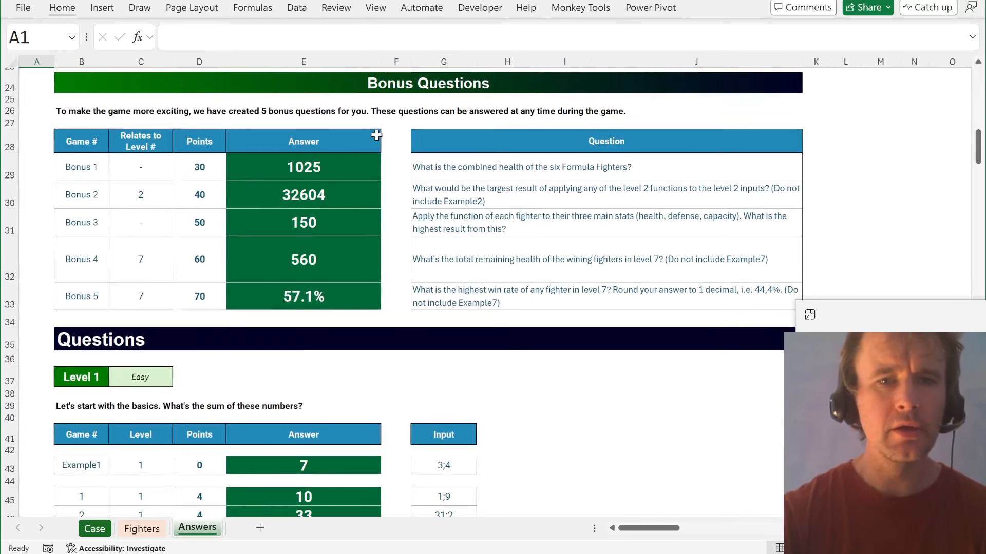
pyautogui.click(95, 529)
pyautogui.scroll(-7, 254, 452)
pyautogui.scroll(-2, 254, 451)
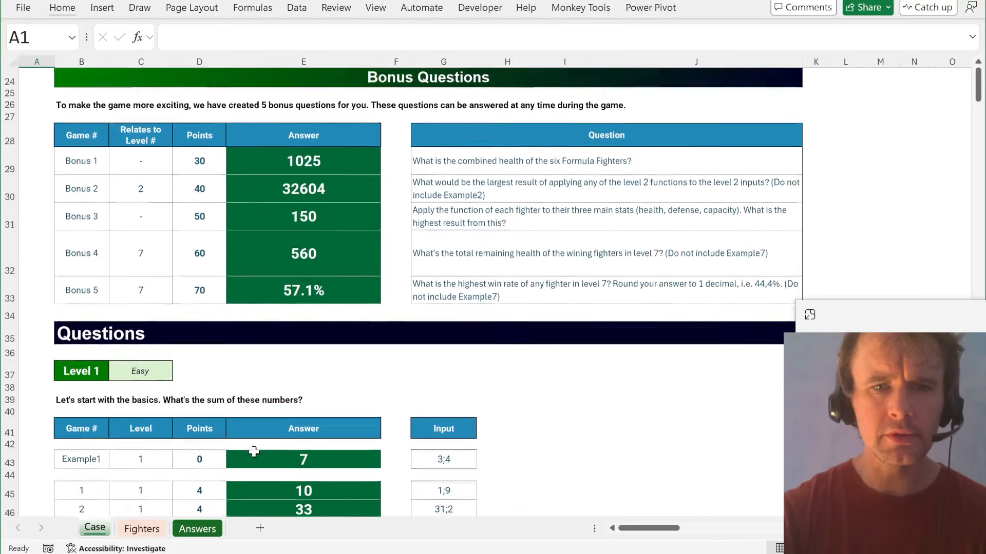
pyautogui.click(197, 530)
pyautogui.scroll(-1, 280, 375)
# - Score game 1 in F45 of the Answers sheet with =D45*(E45=Case!E45)
pyautogui.click(390, 406)
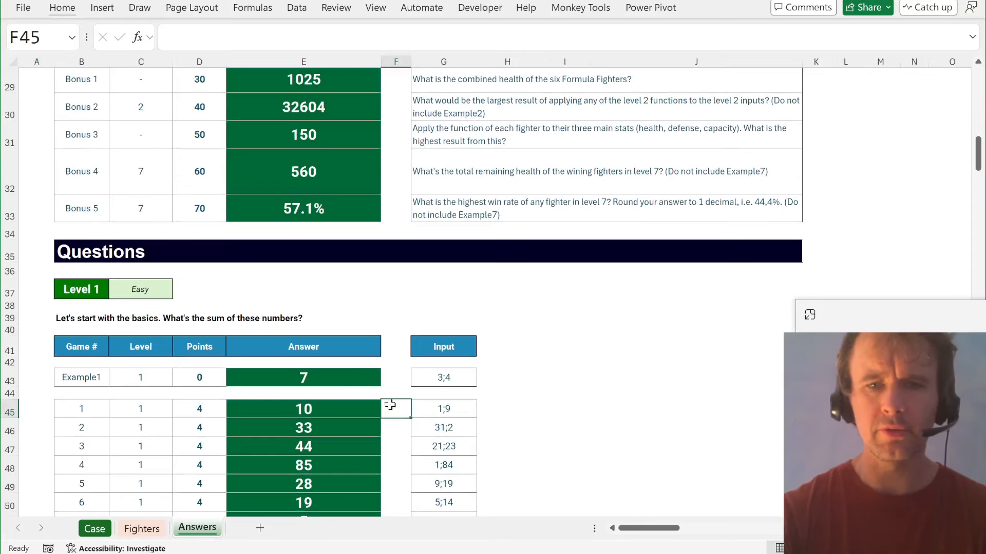
pyautogui.write('=')
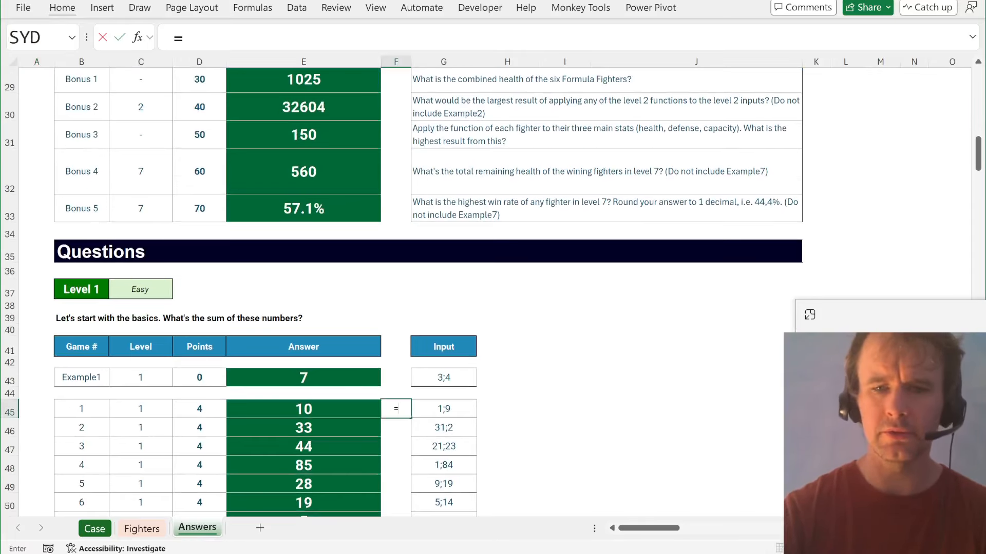
pyautogui.press('Left')
pyautogui.press('Left')
pyautogui.press('Left')
pyautogui.press('Right')
pyautogui.write('*(')
pyautogui.press('Left')
pyautogui.write('=')
pyautogui.hotkey('ctrl', 'pageup')
pyautogui.hotkey('ctrl', 'pageup')
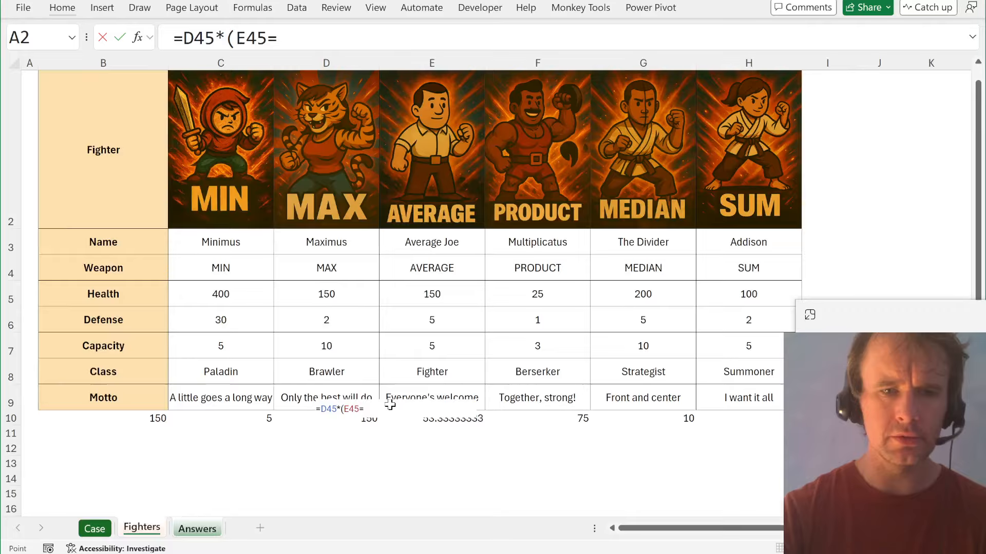
pyautogui.click(295, 473)
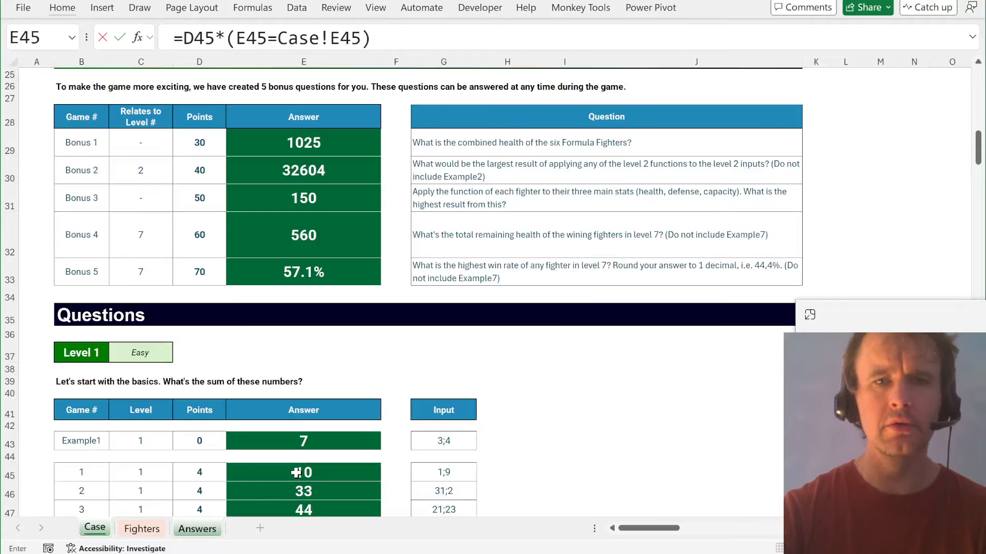
pyautogui.press('Return')
# - Fill the scoring formula down from F45 to F54 for the remaining Level 1 games
pyautogui.press('Right')
pyautogui.hotkey('ctrl', 'Down')
pyautogui.hotkey('ctrl', 'shift', 'Up')
pyautogui.press('Left')
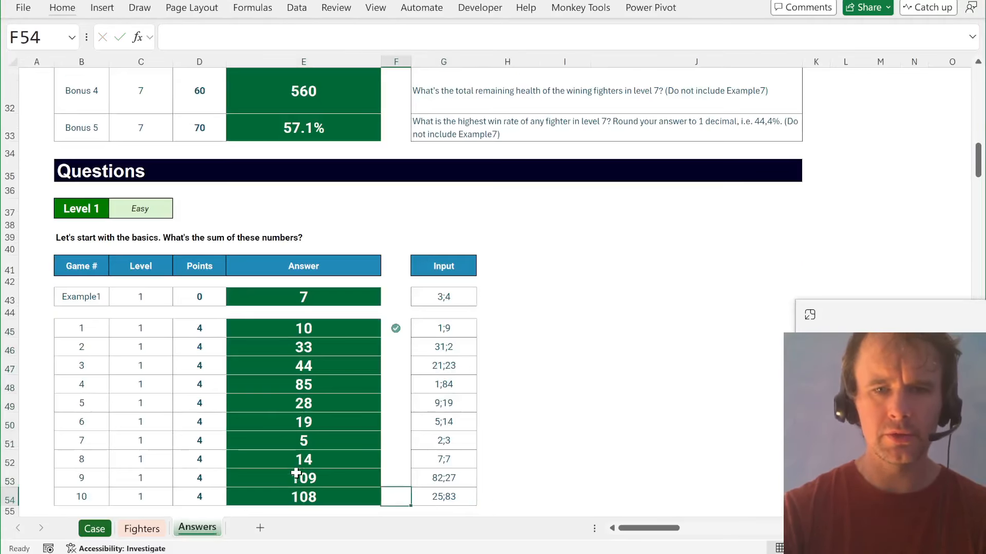
pyautogui.hotkey('ctrl', 'shift', 'Up')
pyautogui.hotkey('ctrl', 'd')
# - Copy the scoring formula from F54 into column F beside all Level 2 games, 11 to 30
pyautogui.hotkey('shift', 'BackSpace')
pyautogui.hotkey('ctrl', 'c')
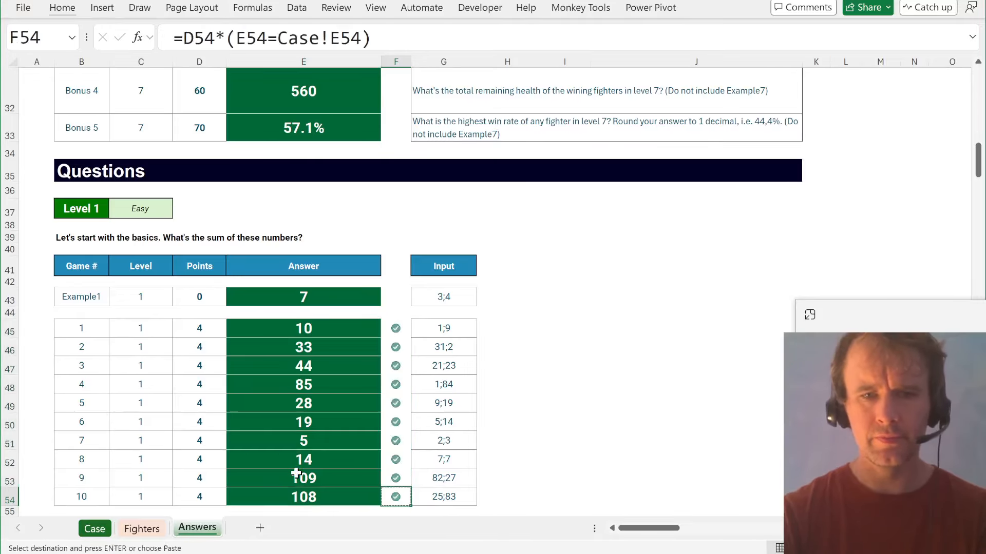
pyautogui.press('Left')
pyautogui.hotkey('ctrl', 'Down')
pyautogui.hotkey('ctrl', 'Down')
pyautogui.hotkey('ctrl', 'shift', 'Down')
pyautogui.hotkey('shift', 'Right')
pyautogui.press('Tab')
pyautogui.hotkey('shift', 'Right')
pyautogui.hotkey('ctrl', 'v')
pyautogui.hotkey('ctrl', '.')
# - Paste the copied scoring formula into column F beside the Level 3 games, 31 to 50
pyautogui.press('Left')
pyautogui.hotkey('ctrl', 'Down')
pyautogui.hotkey('ctrl', 'Down')
pyautogui.hotkey('ctrl', 'Down')
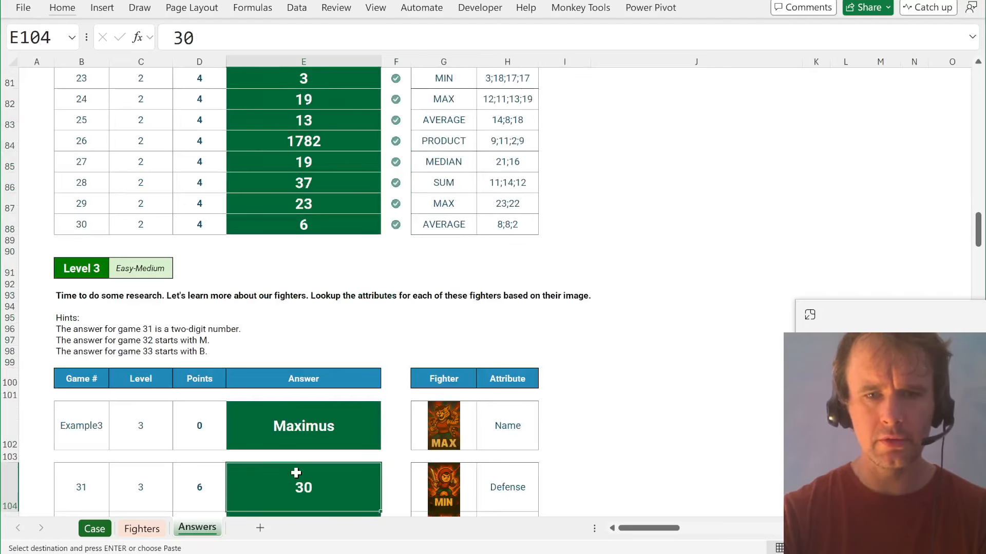
pyautogui.hotkey('ctrl', 'shift', 'Down')
pyautogui.hotkey('shift', 'Right')
pyautogui.press('Tab')
pyautogui.hotkey('shift', 'Right')
pyautogui.hotkey('ctrl', 'v')
pyautogui.hotkey('ctrl', '.')
# - Paste the copied scoring formula into F135:F154 beside the Level 4 games
pyautogui.press('Left')
pyautogui.hotkey('ctrl', 'Down')
pyautogui.hotkey('ctrl', 'Down')
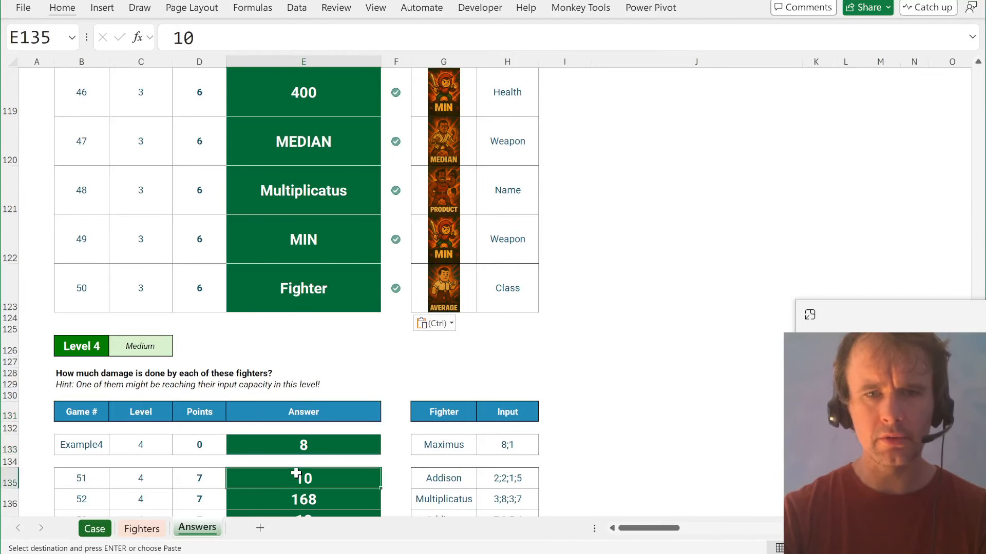
pyautogui.hotkey('ctrl', 'shift', 'Down')
pyautogui.hotkey('shift', 'Right')
pyautogui.hotkey('ctrl', 'v')
# - Paste the copied scoring formula into F170:F189 beside the Level 5 games
pyautogui.press('Left')
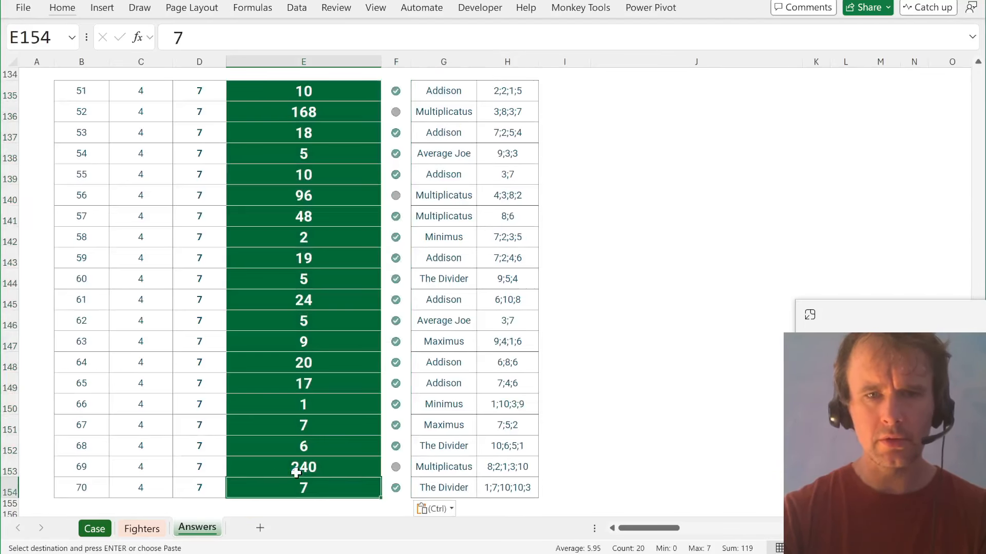
pyautogui.hotkey('ctrl', 'Down')
pyautogui.hotkey('ctrl', 'Down')
pyautogui.hotkey('ctrl', 'Up')
pyautogui.hotkey('ctrl', 'Up')
pyautogui.hotkey('ctrl', 'Up')
pyautogui.hotkey('ctrl', 'Down')
pyautogui.hotkey('ctrl', 'Down')
pyautogui.hotkey('ctrl', 'Down')
pyautogui.hotkey('ctrl', 'Down')
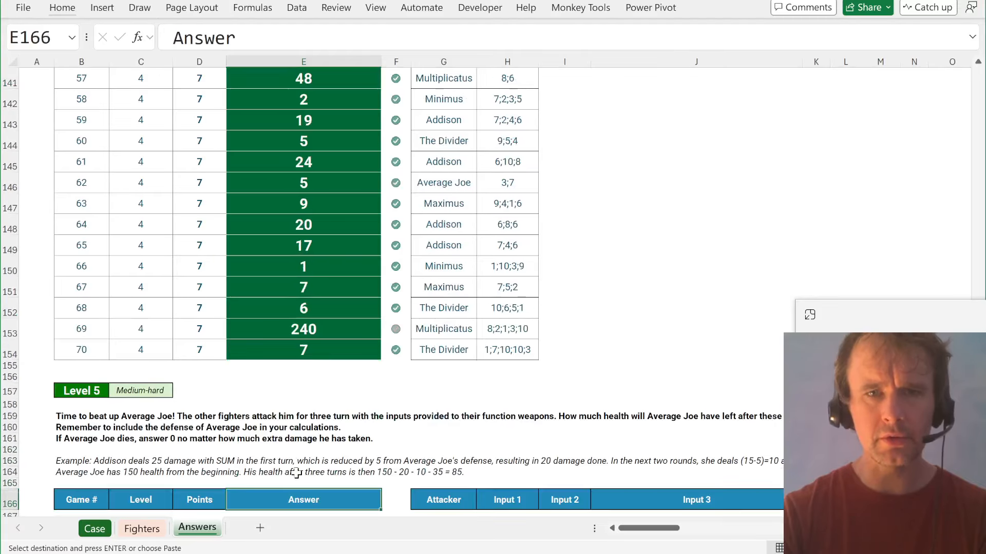
pyautogui.hotkey('ctrl', 'shift', 'Down')
pyautogui.hotkey('shift', 'Right')
pyautogui.hotkey('shift', 'Tab')
pyautogui.hotkey('shift', 'Right')
pyautogui.hotkey('ctrl', 'v')
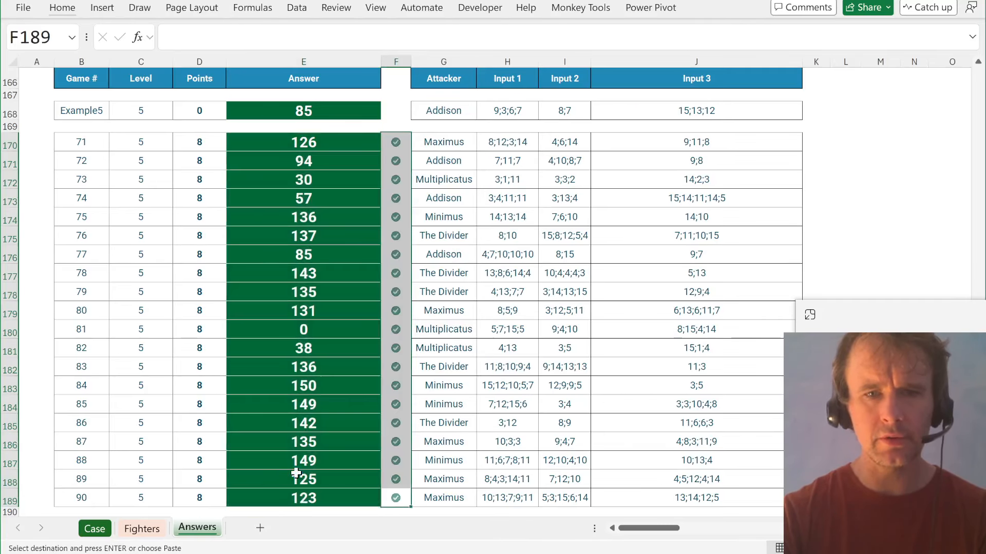
# - Paste the copied scoring formula into F204:F223 beside the Level 6 games
pyautogui.press('Left')
pyautogui.hotkey('ctrl', 'Down')
pyautogui.hotkey('ctrl', 'Down')
pyautogui.hotkey('ctrl', 'Down')
pyautogui.hotkey('ctrl', 'shift', 'Down')
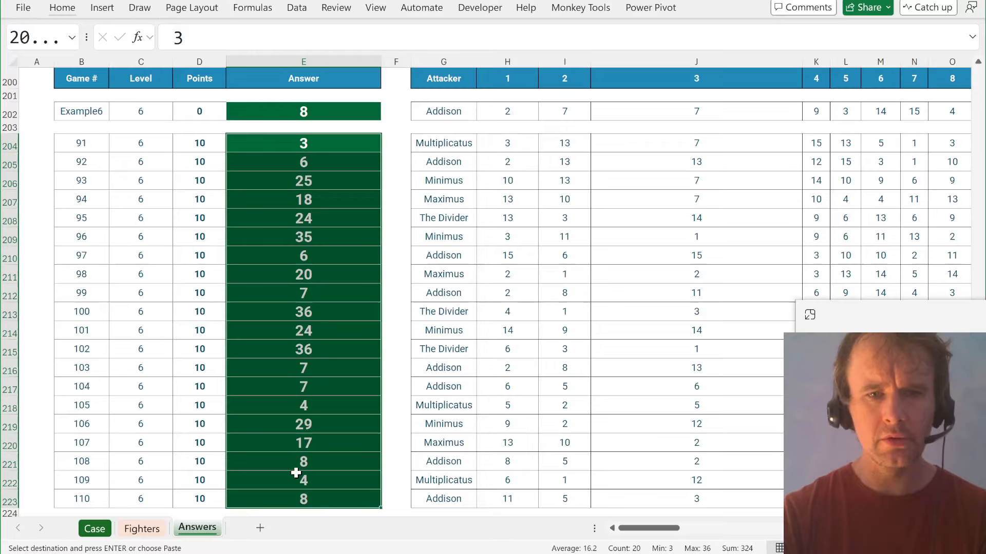
pyautogui.hotkey('shift', 'Right')
pyautogui.hotkey('ctrl', 'v')
# - Paste the copied scoring formula into F242:F261 beside the Level 7 games
pyautogui.press('Left')
pyautogui.hotkey('ctrl', 'Down')
pyautogui.hotkey('ctrl', 'Down')
pyautogui.hotkey('ctrl', 'Down')
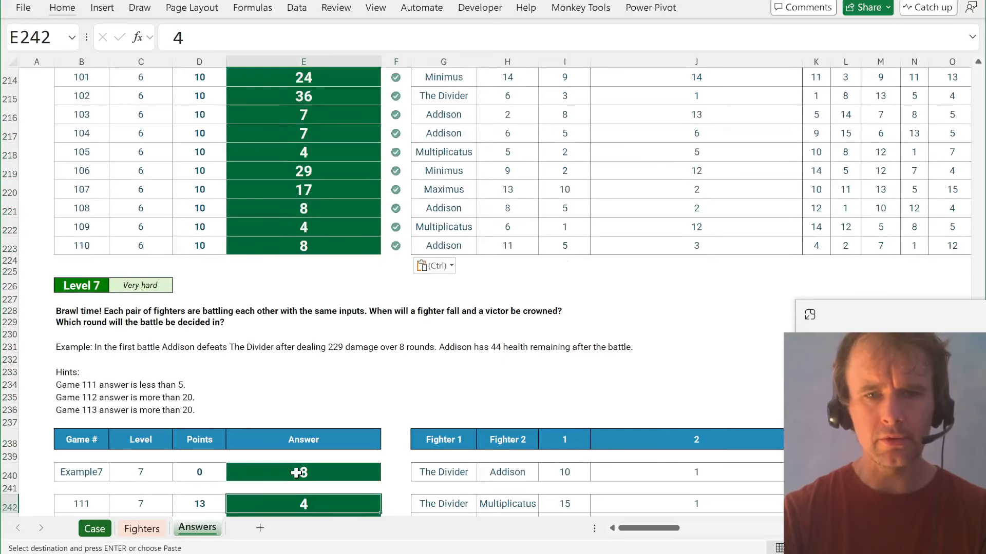
pyautogui.hotkey('ctrl', 'shift', 'Down')
pyautogui.hotkey('shift', 'Right')
pyautogui.hotkey('ctrl', 'v')
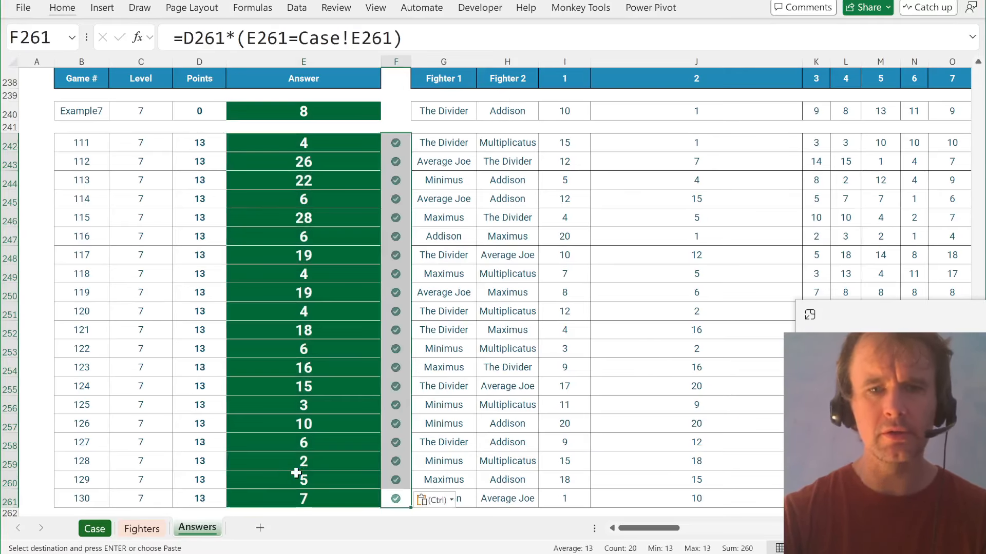
# - Review the score marks back up to Level 4 and check Multiplicatus, the game 52 fighter, on the Fighters sheet
pyautogui.scroll(12, 470, 297)
pyautogui.scroll(20, 470, 296)
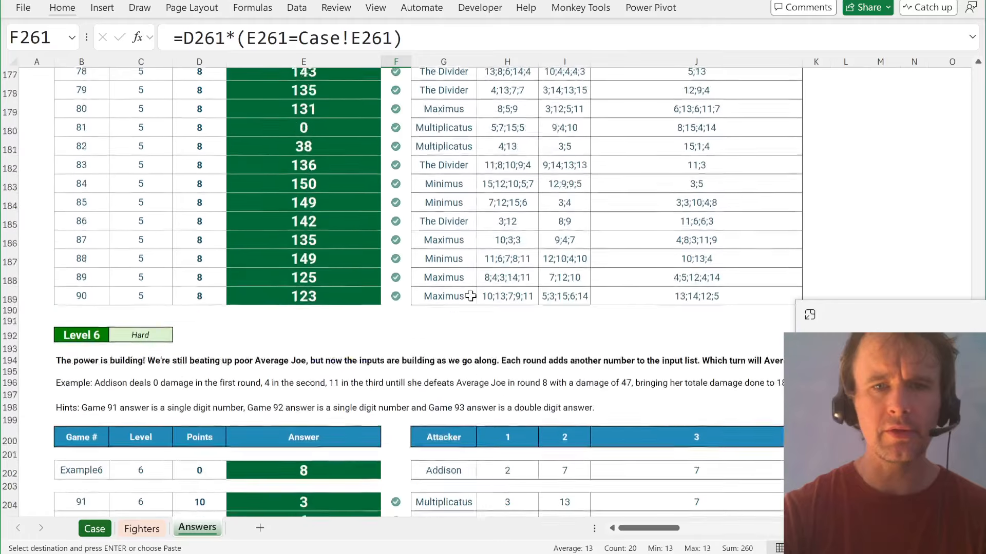
pyautogui.scroll(5, 471, 296)
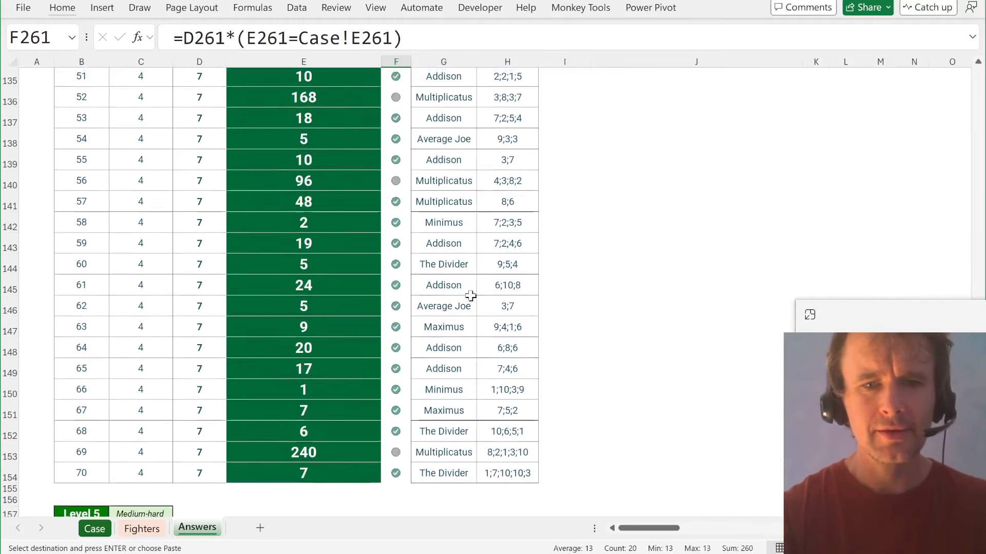
pyautogui.scroll(-1, 471, 296)
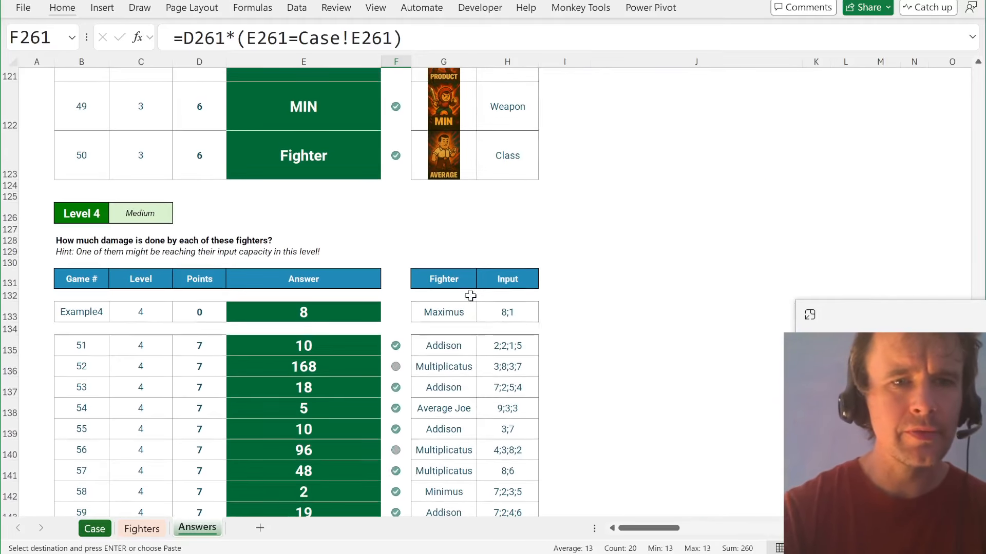
pyautogui.scroll(-2, 471, 297)
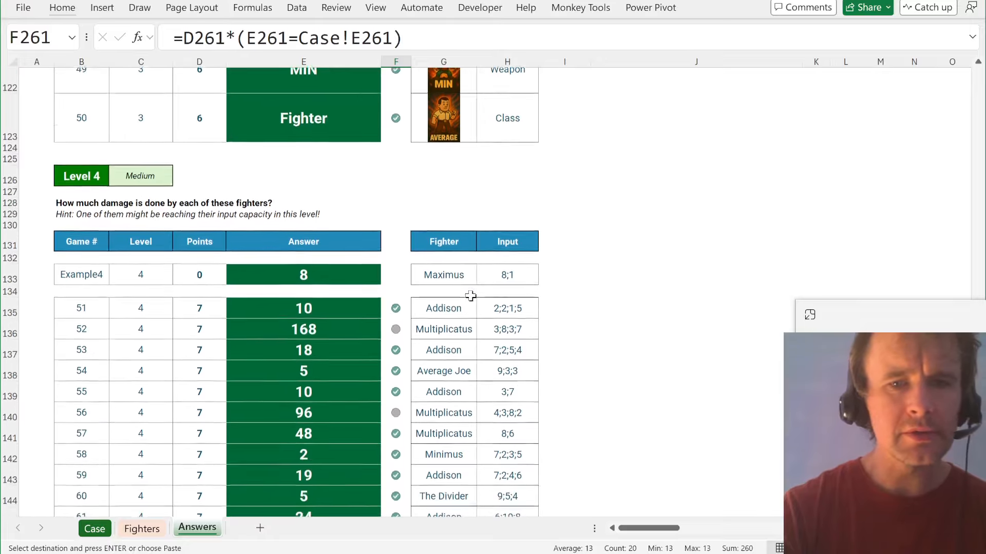
pyautogui.click(427, 310)
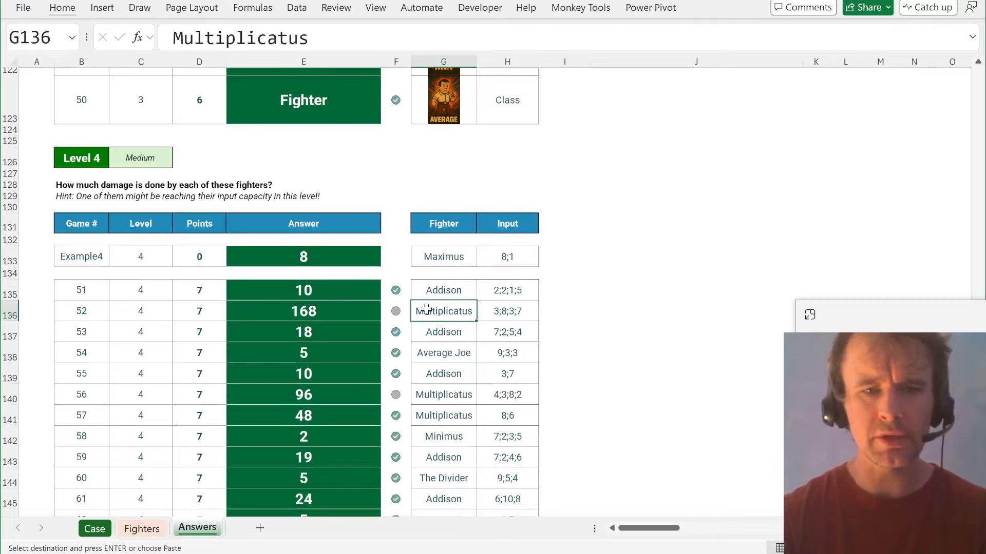
pyautogui.hotkey('ctrl', 'pageup')
pyautogui.hotkey('ctrl', 'pagedown')
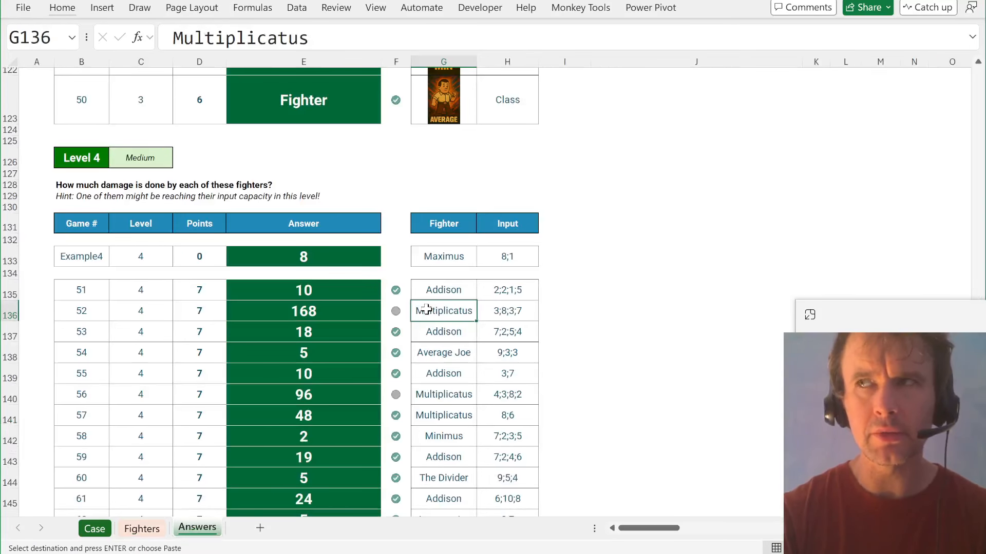
# - Evaluate the scoring formula of game 52 in F136 step by step
pyautogui.press('Left')
pyautogui.press('Left')
pyautogui.press('Right')
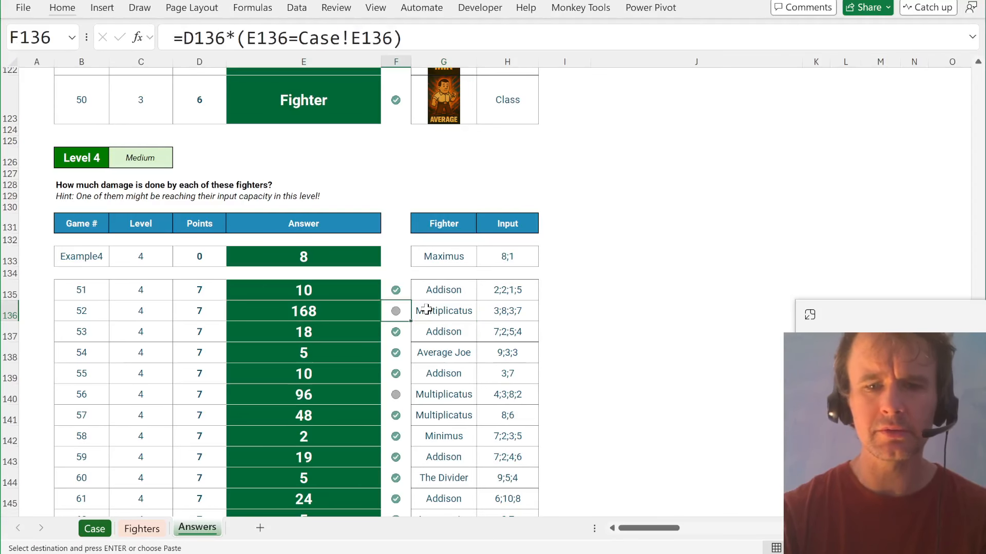
pyautogui.hotkey('alt', 'm')
pyautogui.press('v')
pyautogui.press('Return')
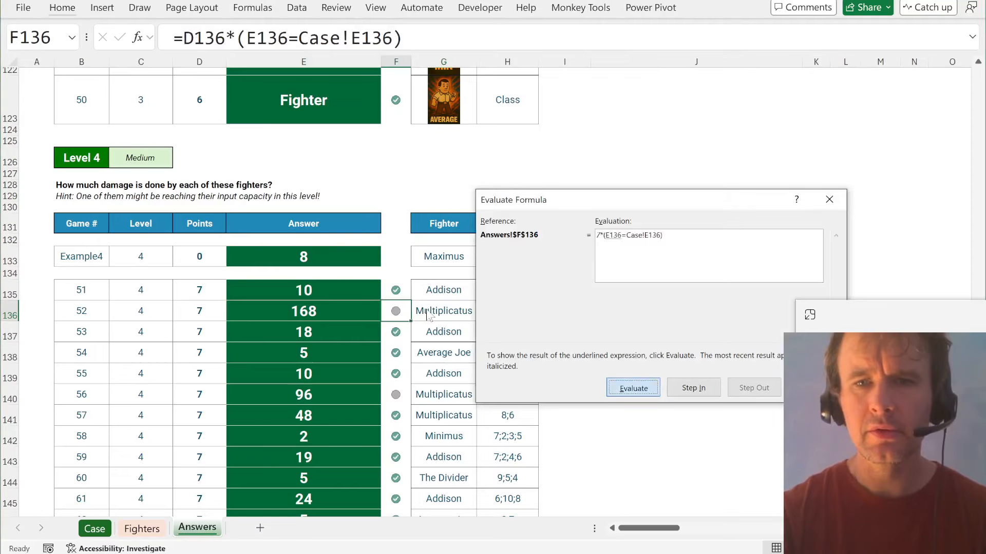
# - Close the formula evaluation and examine the full formula behind game 52's answer, cell E136 on the Case sheet
pyautogui.press('Escape')
pyautogui.hotkey('ctrl', 'pageup')
pyautogui.hotkey('ctrl', 'pageup')
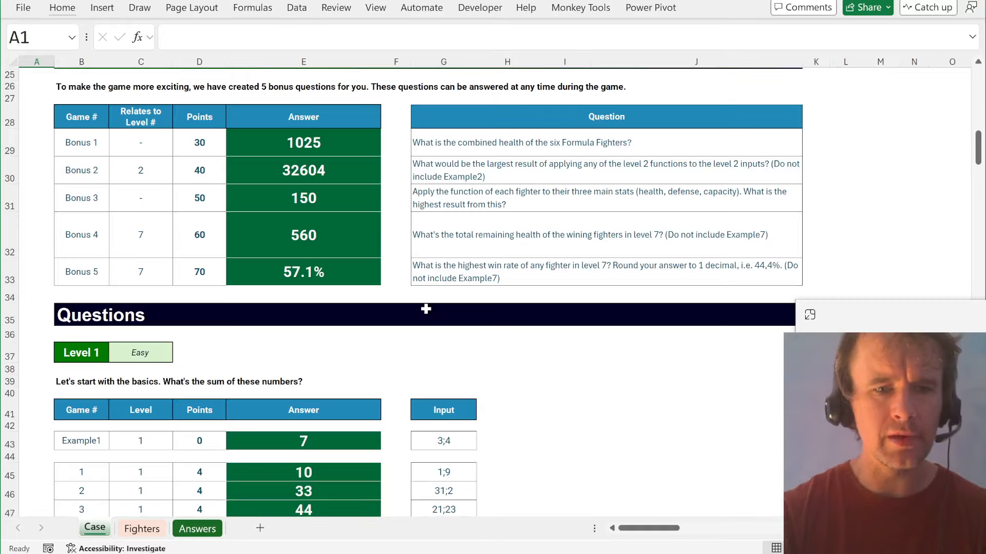
pyautogui.scroll(-14, 350, 389)
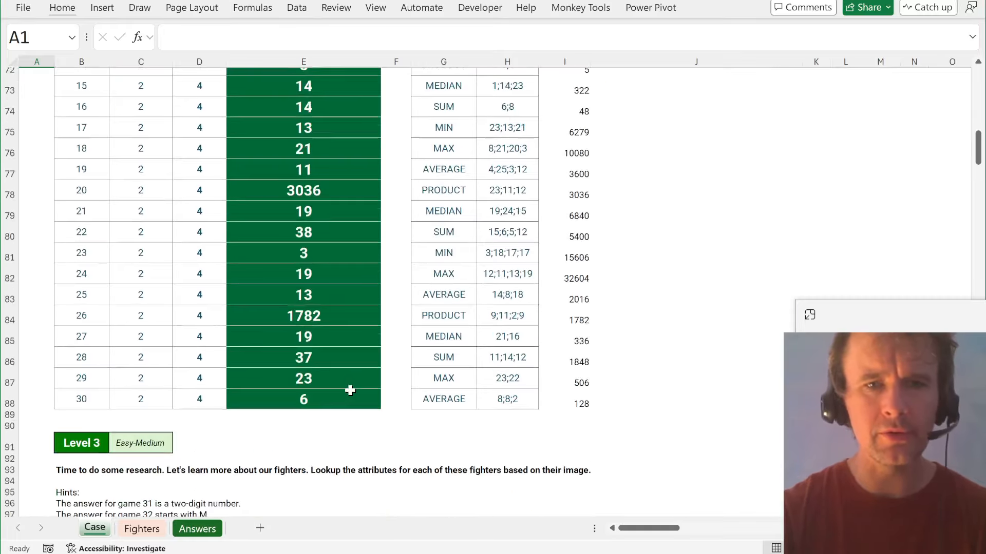
pyautogui.scroll(1, 359, 360)
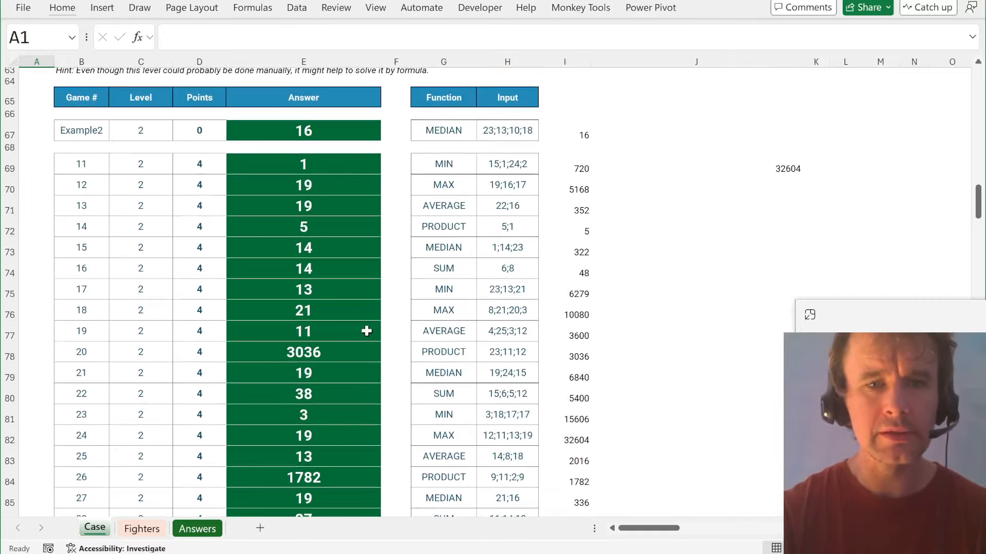
pyautogui.scroll(-8, 364, 331)
pyautogui.scroll(-1, 366, 331)
pyautogui.hotkey('ctrl', 'pagedown')
pyautogui.hotkey('ctrl', 'pagedown')
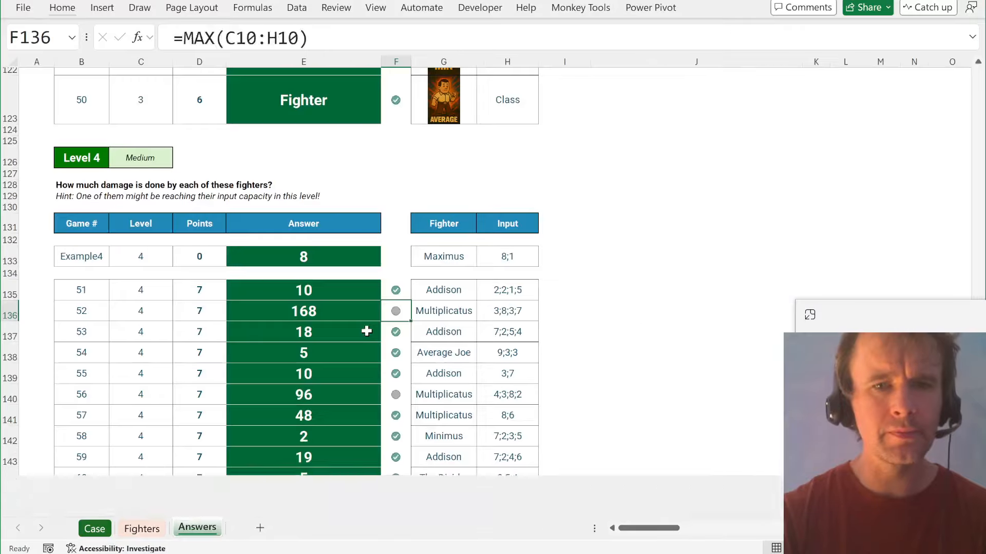
pyautogui.hotkey('ctrl', 'pageup')
pyautogui.hotkey('ctrl', 'pageup')
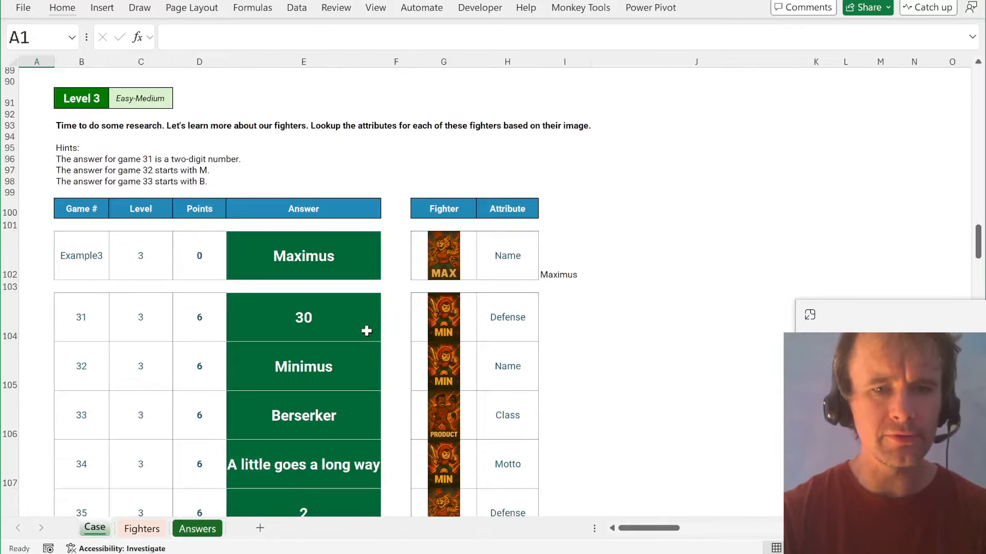
pyautogui.press('pagedown')
pyautogui.press('pagedown')
pyautogui.press('pagedown')
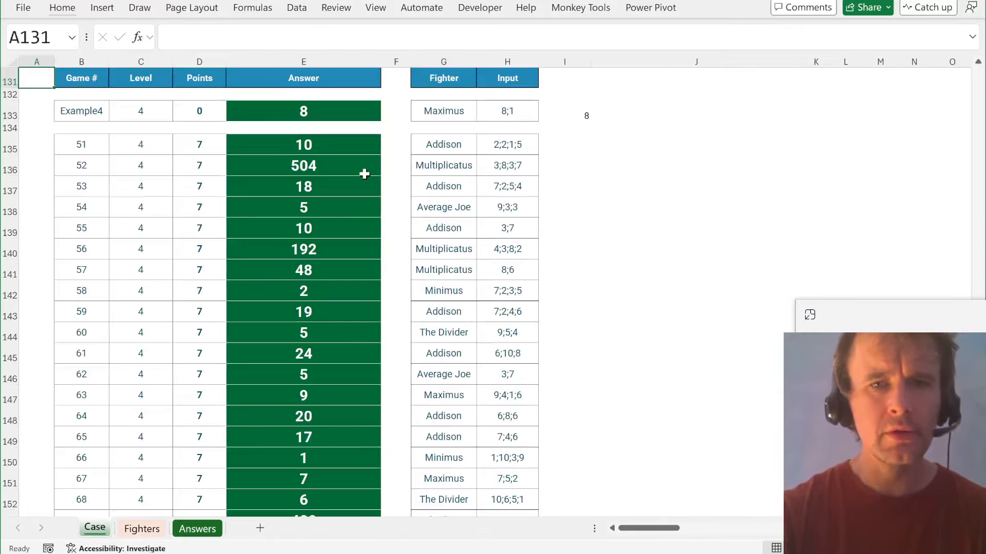
pyautogui.click(342, 164)
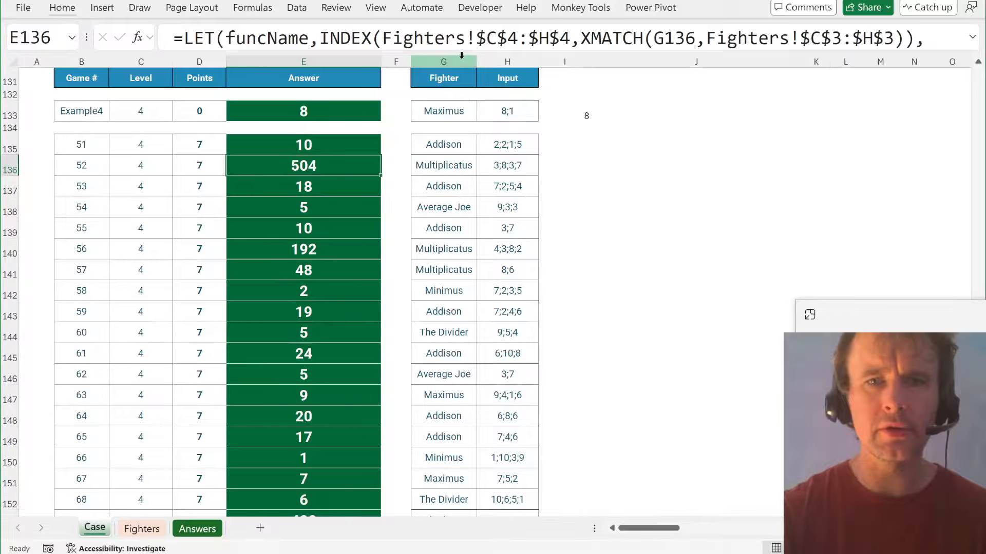
pyautogui.moveTo(462, 51); pyautogui.dragTo(458, 195)
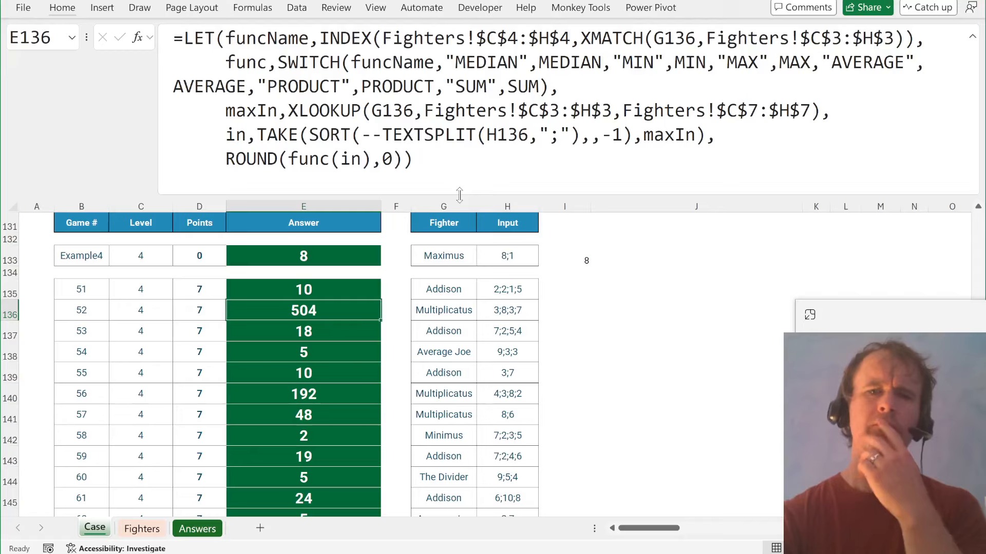
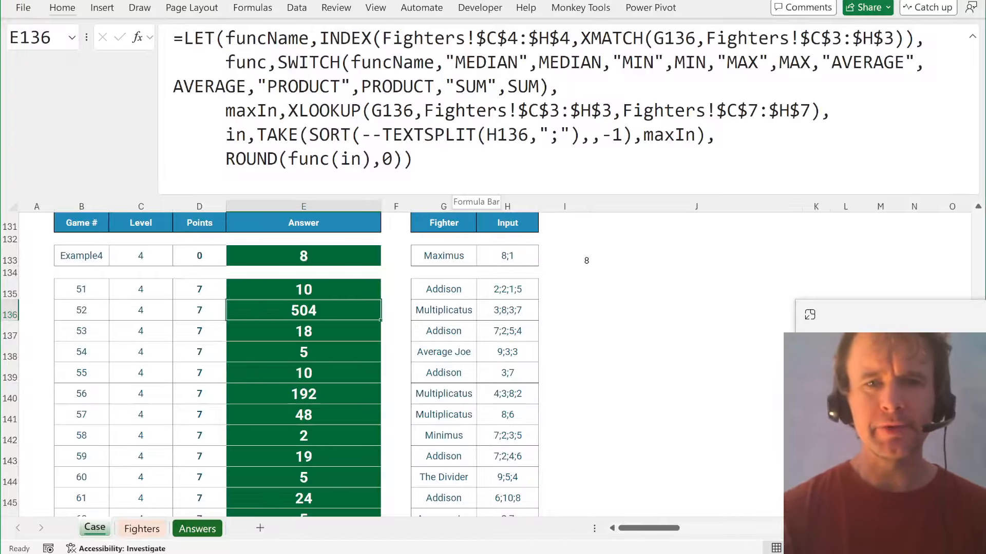
# - Try making ";" the row delimiter of TEXTSPLIT in the E136 formula, and undo the change
pyautogui.click(528, 135)
pyautogui.write('.')
pyautogui.press('BackSpace')
pyautogui.write(',')
pyautogui.press('Return')
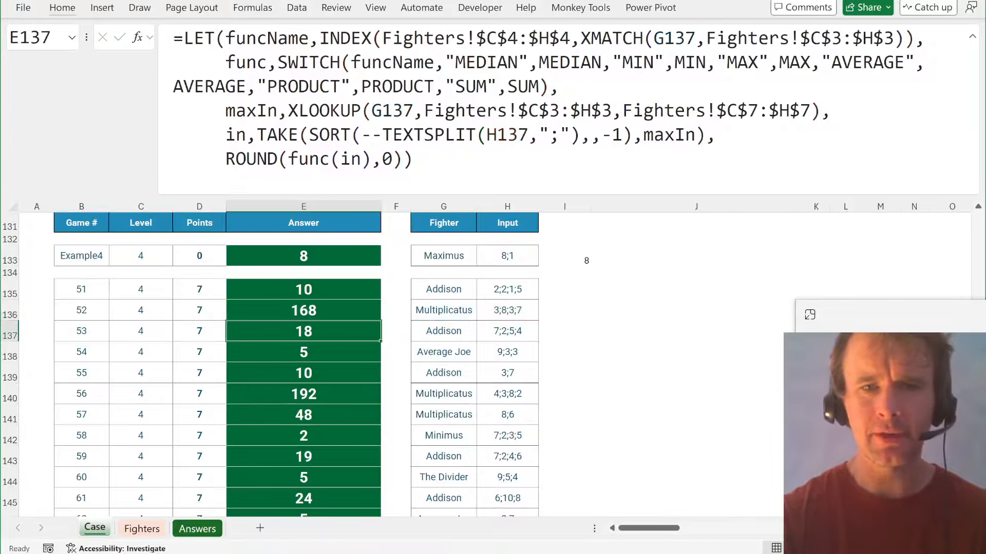
pyautogui.press('Up')
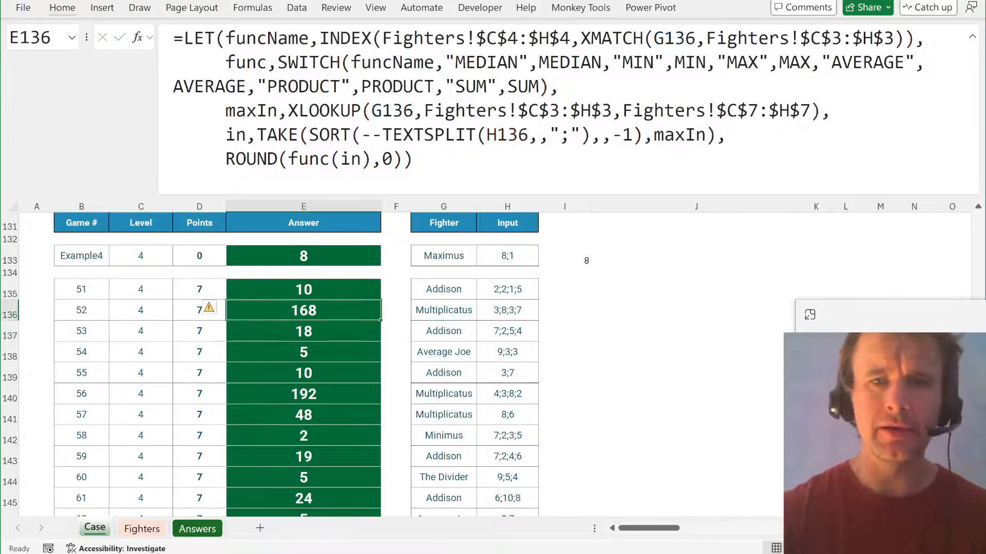
pyautogui.hotkey('ctrl', 'z')
# - Copy the TEXTSPLIT portion of the E136 formula and test it in J136 as =TEXTSPLIT(H136,";")
pyautogui.moveTo(382, 134); pyautogui.dragTo(581, 134)
pyautogui.press('Escape')
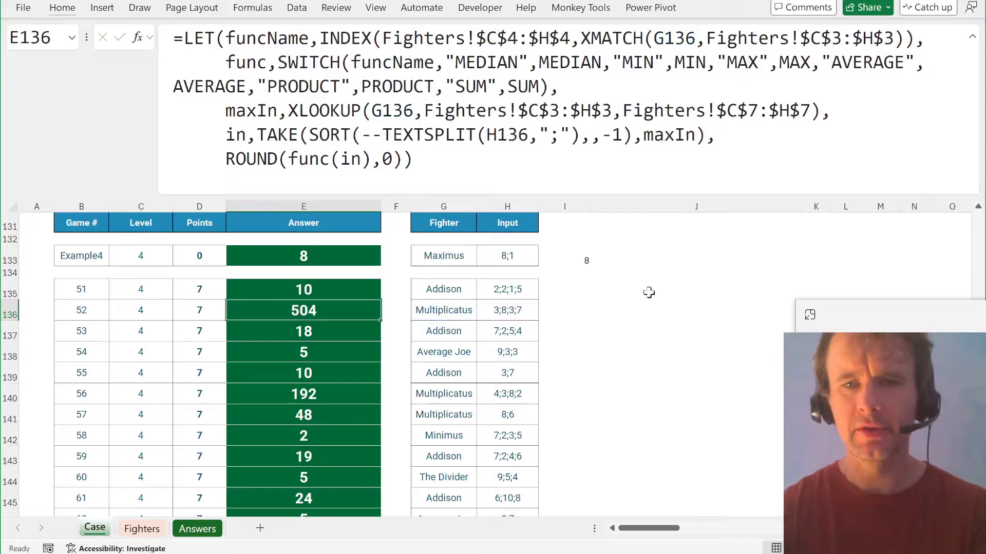
pyautogui.click(621, 306)
pyautogui.write('=')
pyautogui.write('TEXTSPLIT(H136,";")')
pyautogui.press('Return')
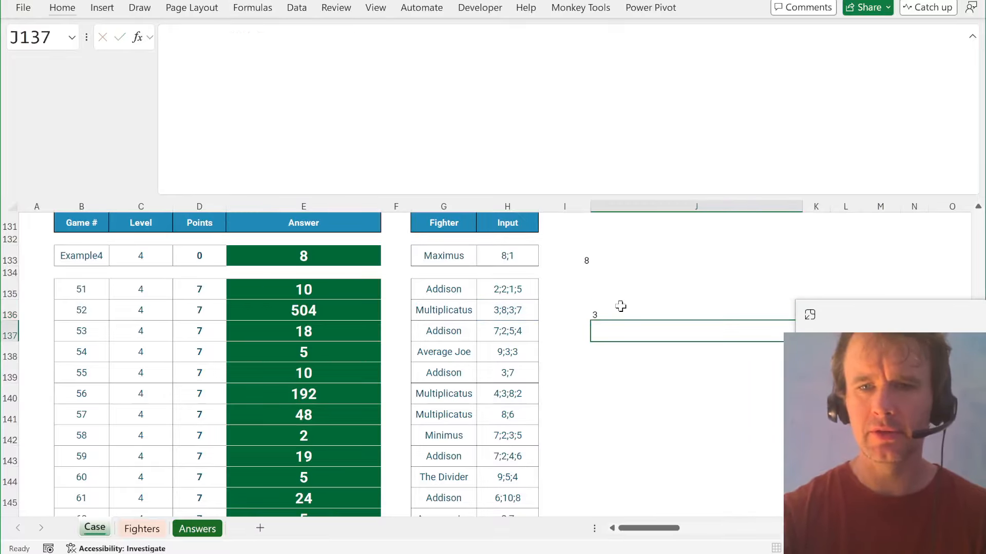
pyautogui.hscroll(5, 621, 306)
pyautogui.hscroll(2, 310, 301)
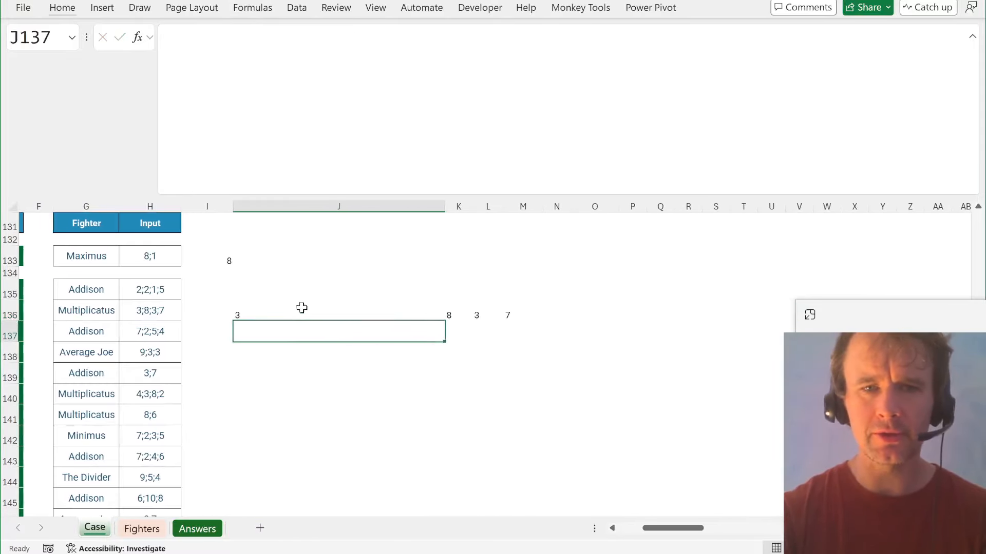
# - Change the J136 test formula to split H136 down rows: =TEXTSPLIT(H136,,";")
pyautogui.click(298, 309)
pyautogui.click(340, 39)
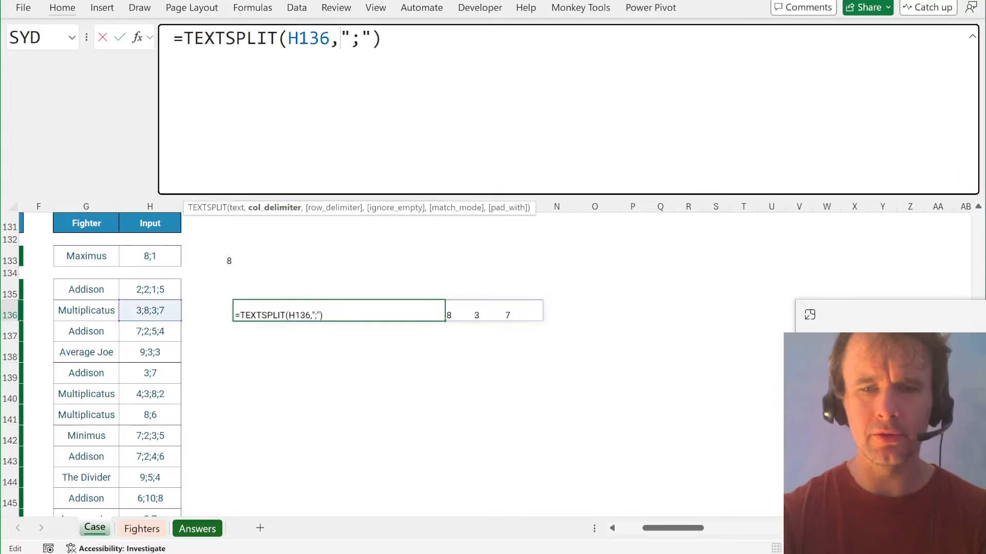
pyautogui.write(',')
pyautogui.press('Return')
pyautogui.press('Up')
# - Try sorting by column in E136 by adding 1 as SORT's by_col argument and maxIn as TAKE's columns argument, and undo it
pyautogui.hotkey('ctrl', 'Left')
pyautogui.hotkey('ctrl', 'Left')
pyautogui.hotkey('ctrl', 'Left')
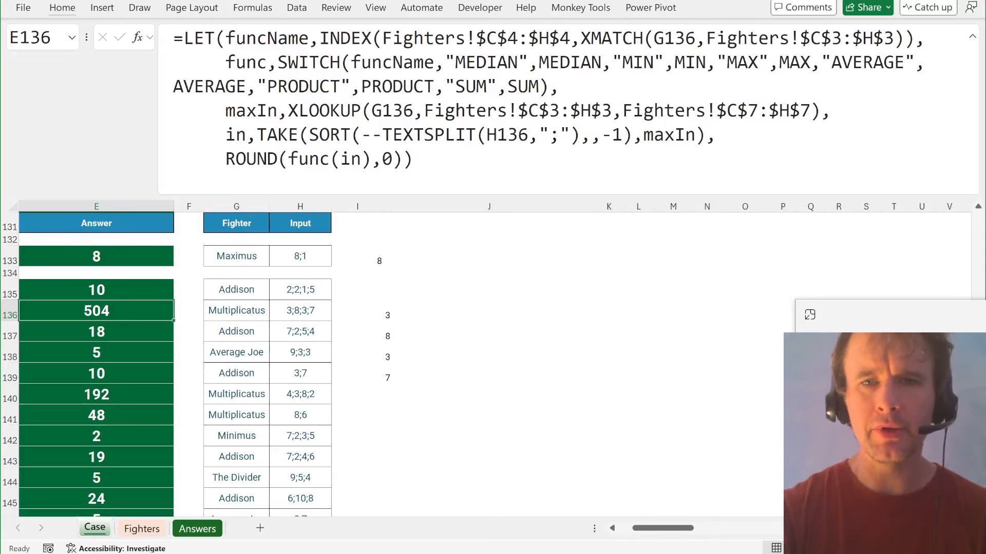
pyautogui.click(611, 135)
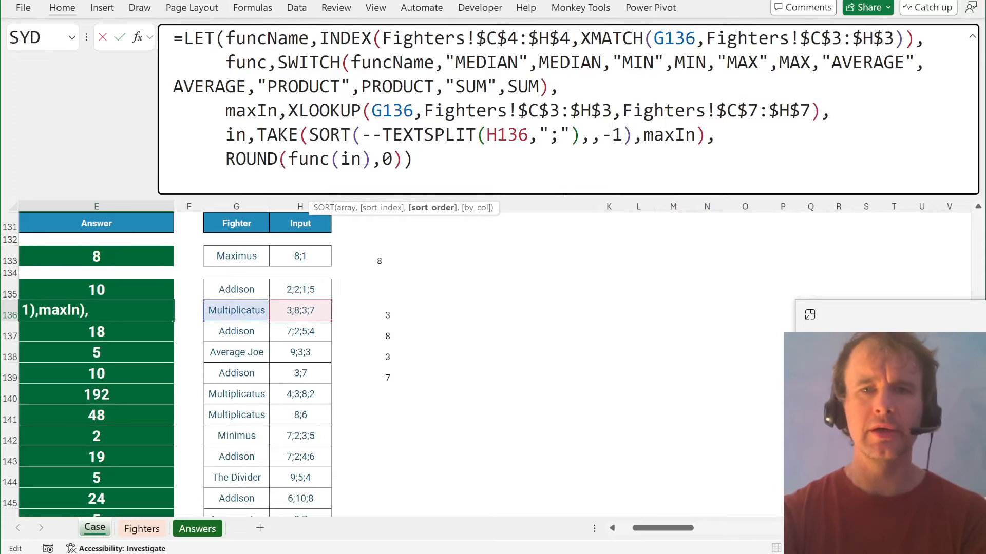
pyautogui.click(664, 135)
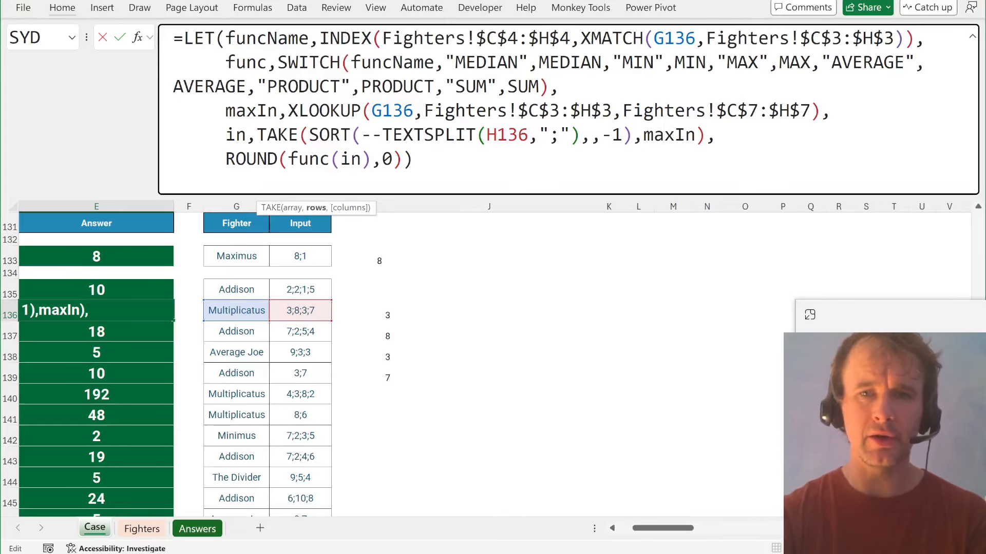
pyautogui.click(591, 135)
pyautogui.click(622, 135)
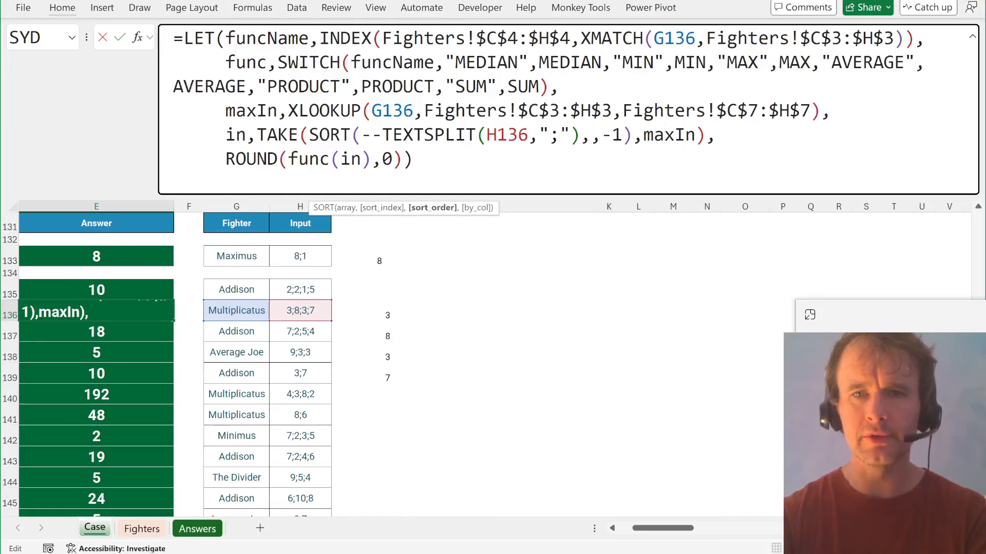
pyautogui.write(',1')
pyautogui.press('Right')
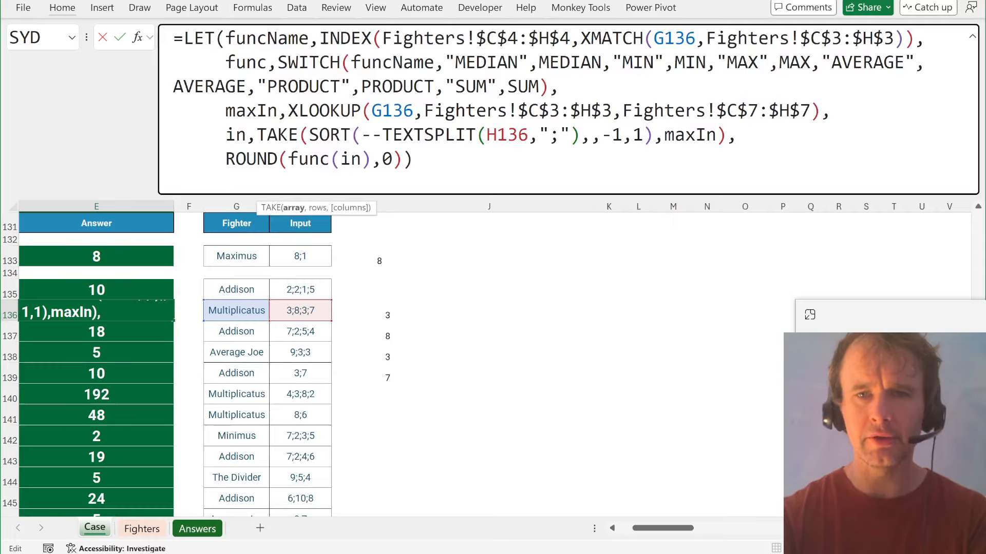
pyautogui.write(',')
pyautogui.press('Return')
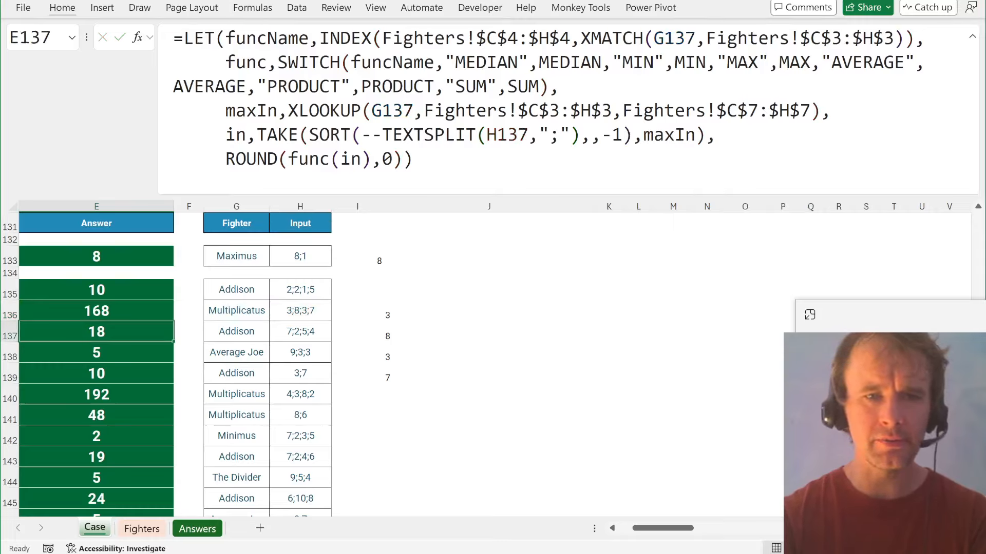
pyautogui.hotkey('ctrl', 'z')
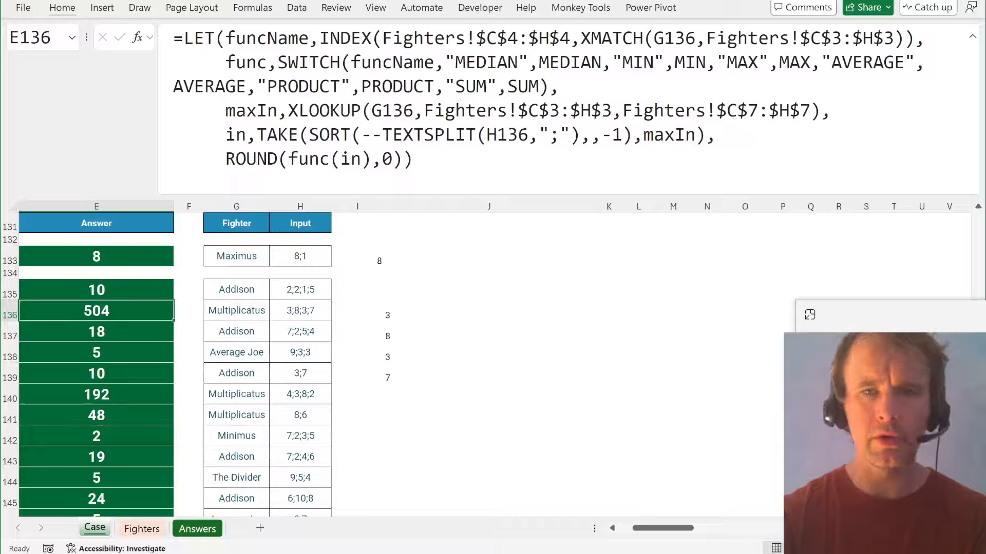
# - Edit the E136 formula so TEXTSPLIT uses ";" as the row delimiter: TEXTSPLIT(H136,,";")
pyautogui.click(538, 135)
pyautogui.write(',')
pyautogui.press('Return')
pyautogui.press('Up')
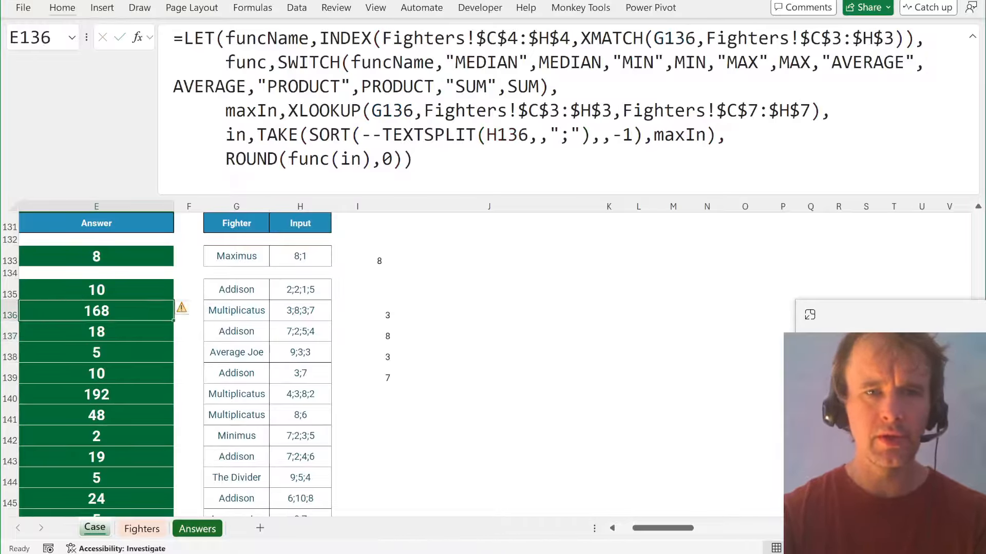
# - Copy the E136 formula over all Level 4 answers for games 51 onward, E135:E154
pyautogui.hotkey('ctrl', 'c')
pyautogui.press('Up')
pyautogui.hotkey('ctrl', 'shift', 'Down')
pyautogui.hotkey('ctrl', 'v')
pyautogui.hotkey('ctrl', 'BackSpace')
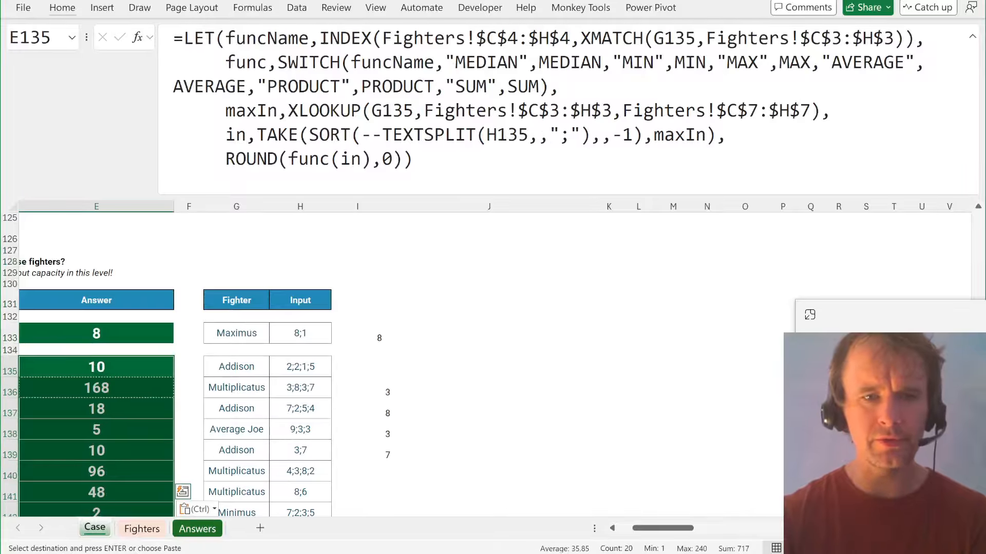
# - Delete the TEXTSPLIT test formula and its spilled cells in J136:J139
pyautogui.click(375, 332)
pyautogui.hotkey('ctrl', 'shift', 'Down')
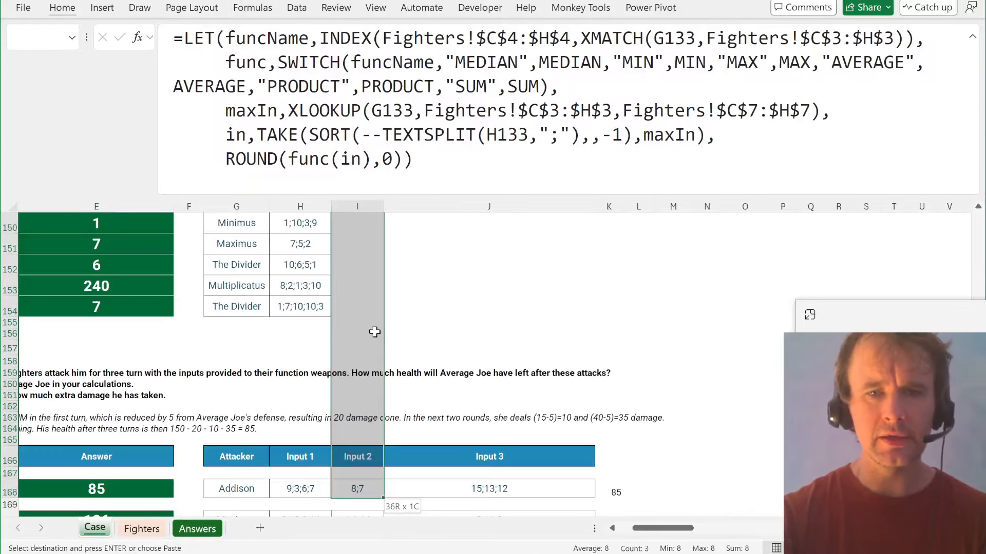
pyautogui.press('Up')
pyautogui.press('Down')
pyautogui.press('Right')
pyautogui.hotkey('ctrl', 'Down')
pyautogui.hotkey('ctrl', 'shift', 'Down')
pyautogui.press('Delete')
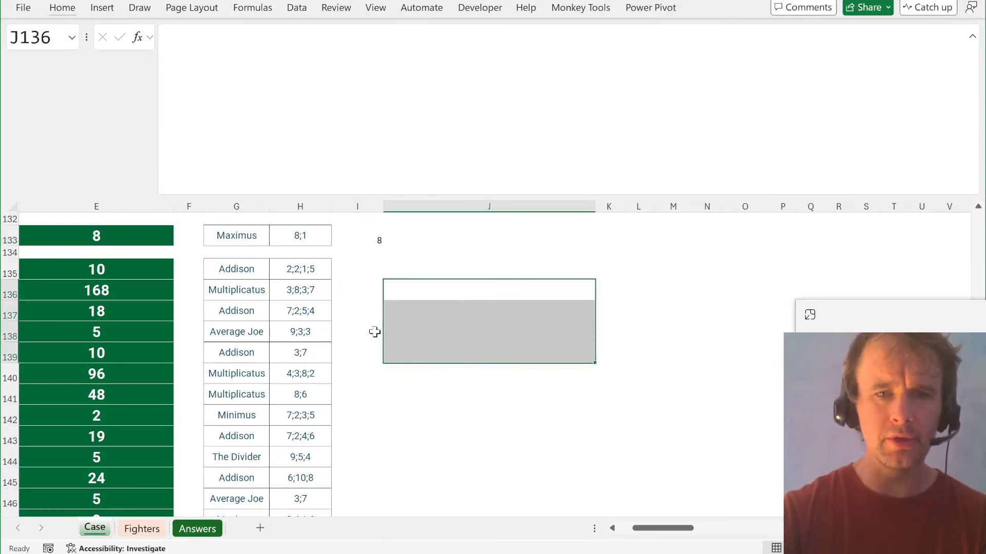
# - Check the total of the answer-check points in column F of the Answers sheet
pyautogui.hotkey('ctrl', 'pagedown')
pyautogui.hotkey('ctrl', 'pagedown')
pyautogui.hotkey('ctrl', 'a')
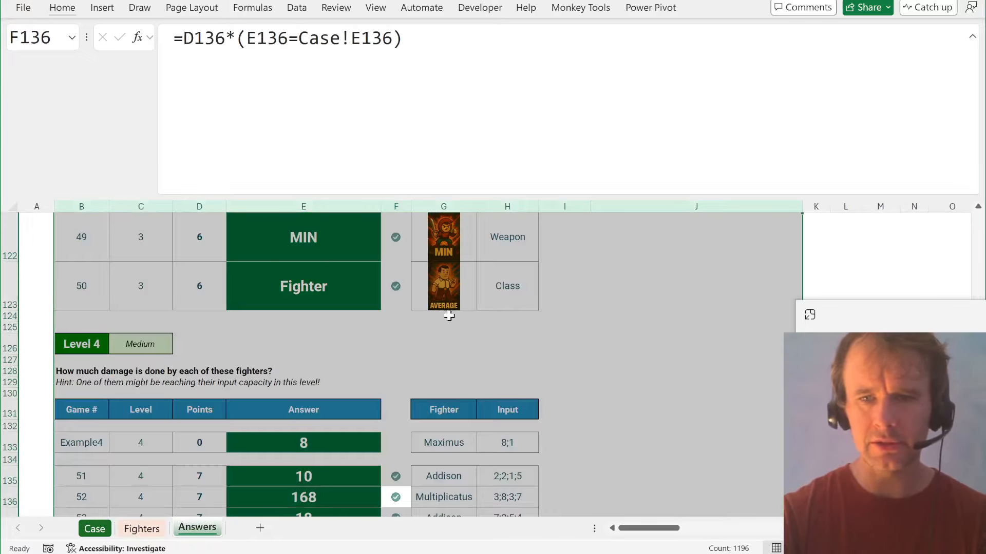
pyautogui.click(396, 344)
pyautogui.click(398, 205)
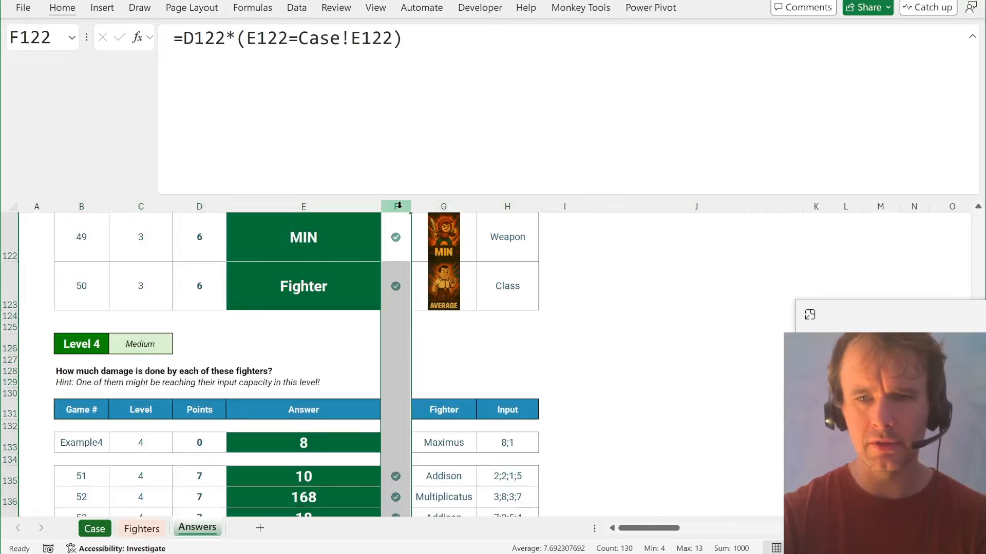
# - Copy the answer-check formula from F45 to the five bonus questions, F29:F33, on the Answers sheet
pyautogui.scroll(14, 409, 314)
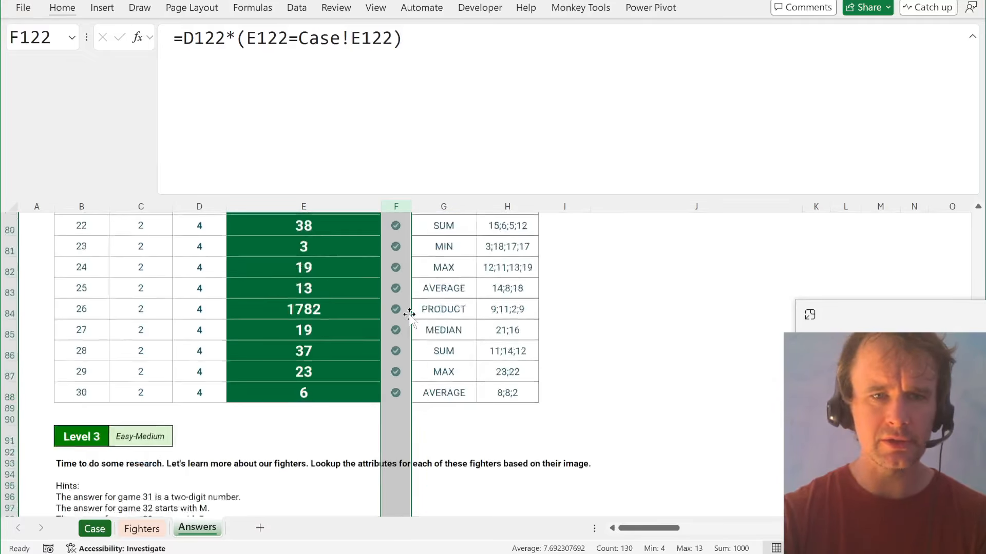
pyautogui.scroll(14, 409, 313)
pyautogui.click(390, 335)
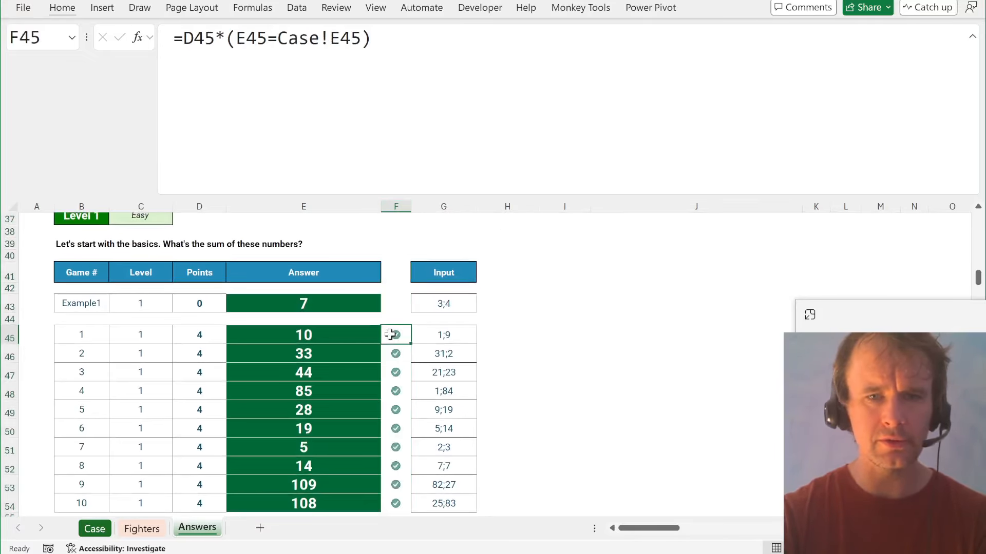
pyautogui.hotkey('ctrl', 'c')
pyautogui.scroll(4, 390, 335)
pyautogui.moveTo(392, 286); pyautogui.dragTo(395, 411)
pyautogui.hotkey('ctrl', 'v')
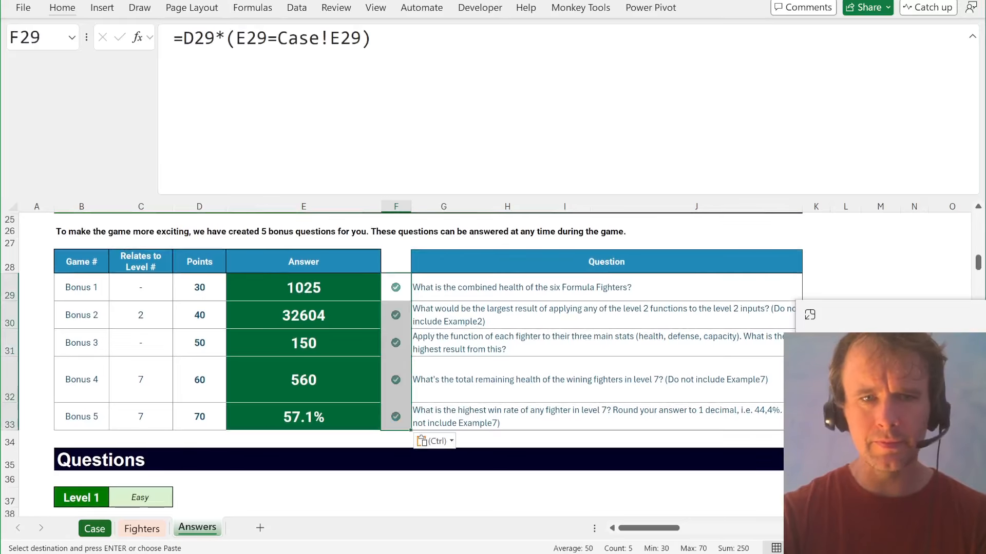
# - Compare the totals of the Points column D and the answer-check column F on the Answers sheet
pyautogui.click(200, 204)
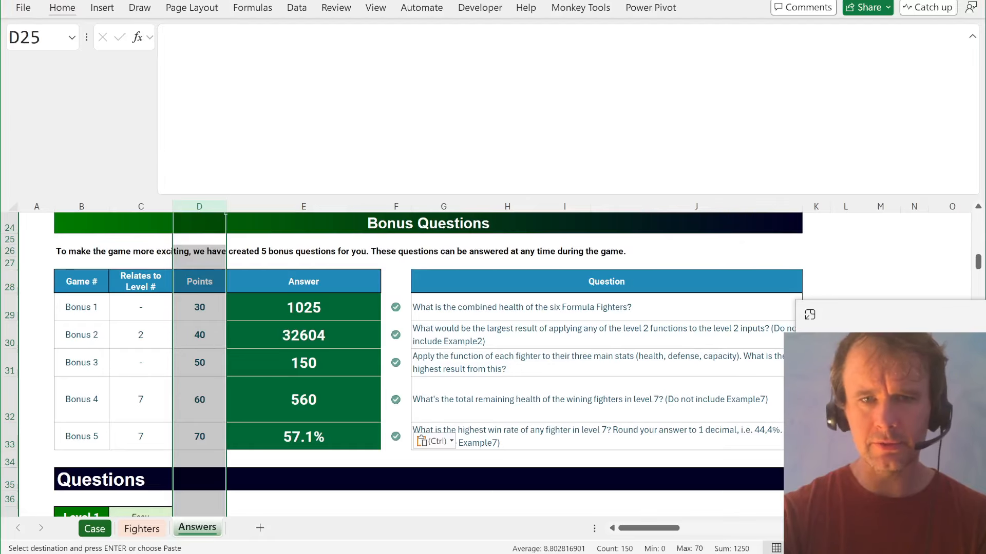
pyautogui.click(394, 205)
pyautogui.hotkey('ctrl', 'Home')
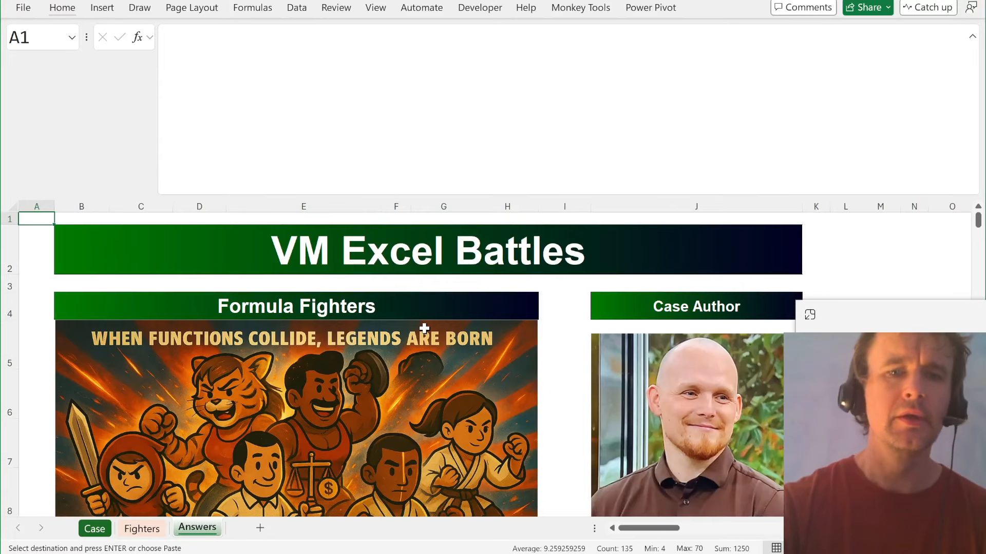
# - Return to the Case sheet and go to game 52's number, cell B136, in the Level 4 table
pyautogui.hotkey('ctrl', 'pageup')
pyautogui.hotkey('ctrl', 'pageup')
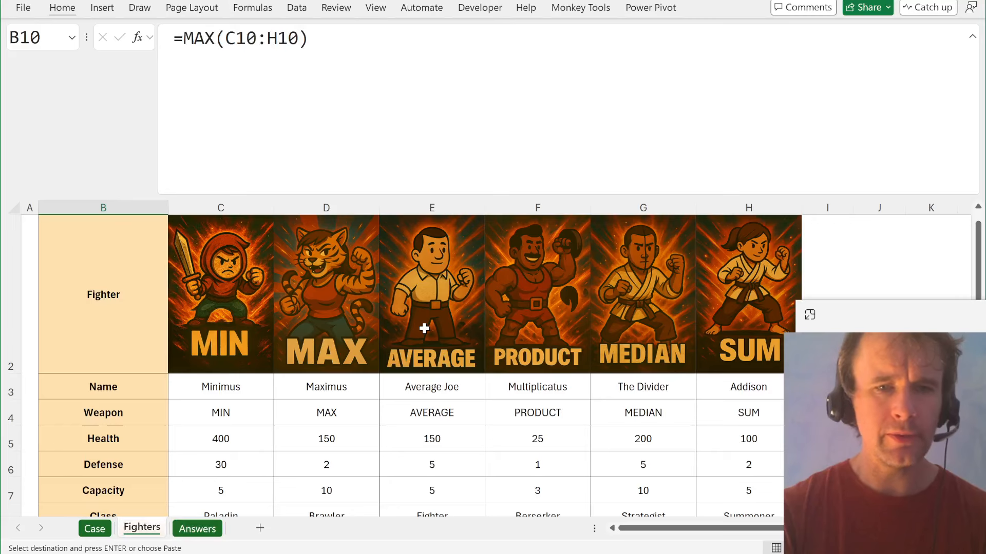
pyautogui.press('Left')
pyautogui.press('Left')
pyautogui.press('Left')
pyautogui.hotkey('ctrl', 'Left')
pyautogui.hotkey('ctrl', 'Left')
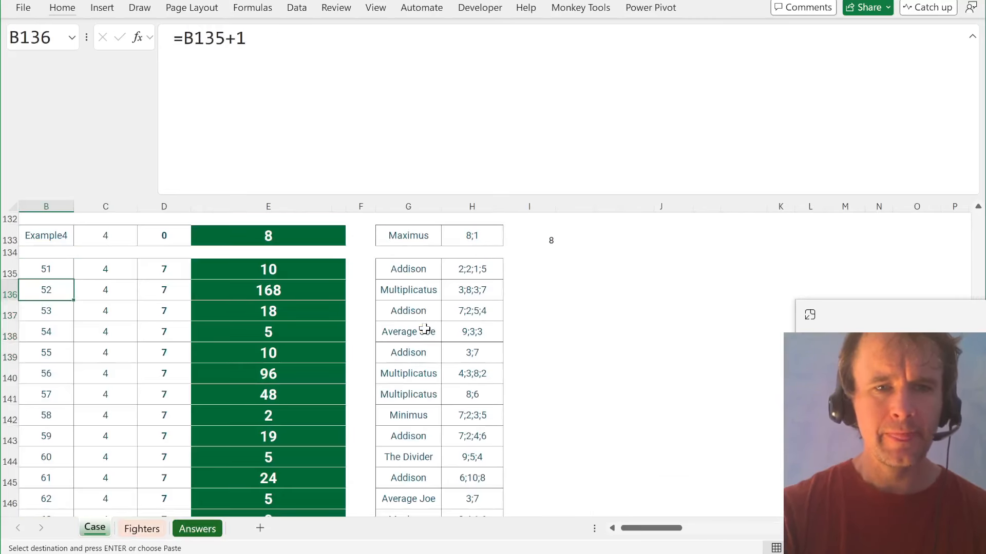
# - Examine the LET formula behind game 52's answer in E136, from its SWITCH part through to its ROUND part
pyautogui.hotkey('ctrl', 'Right')
pyautogui.click(414, 110)
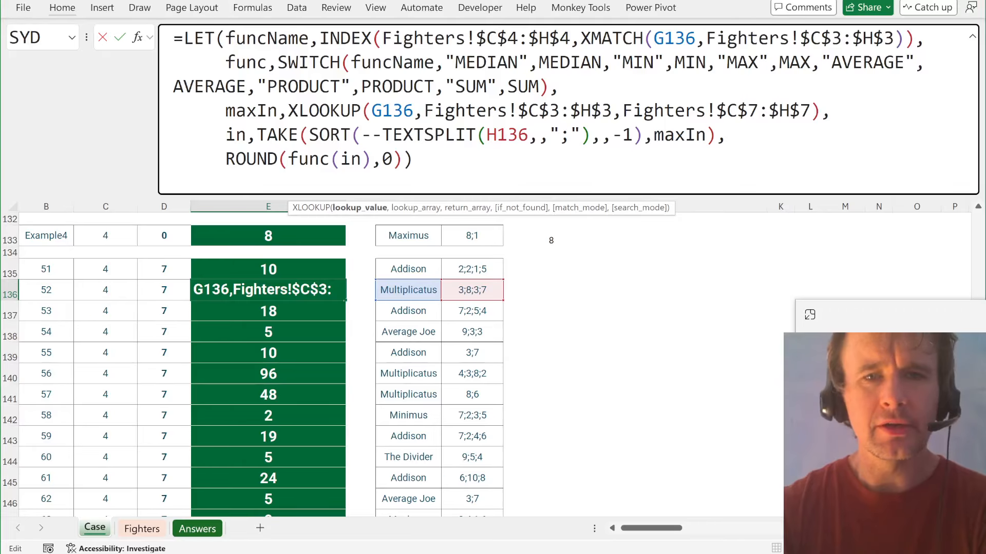
pyautogui.moveTo(288, 62); pyautogui.dragTo(351, 159)
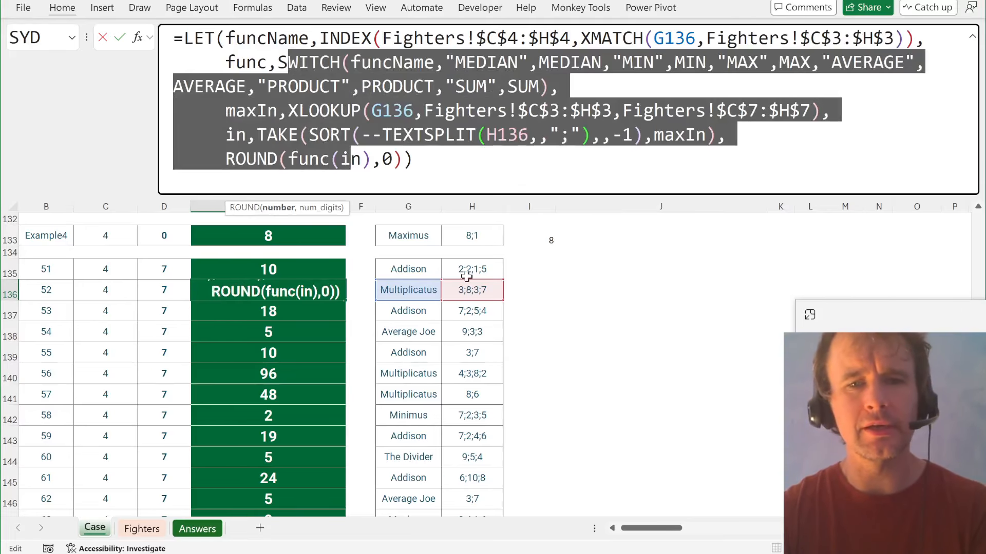
pyautogui.press('Escape')
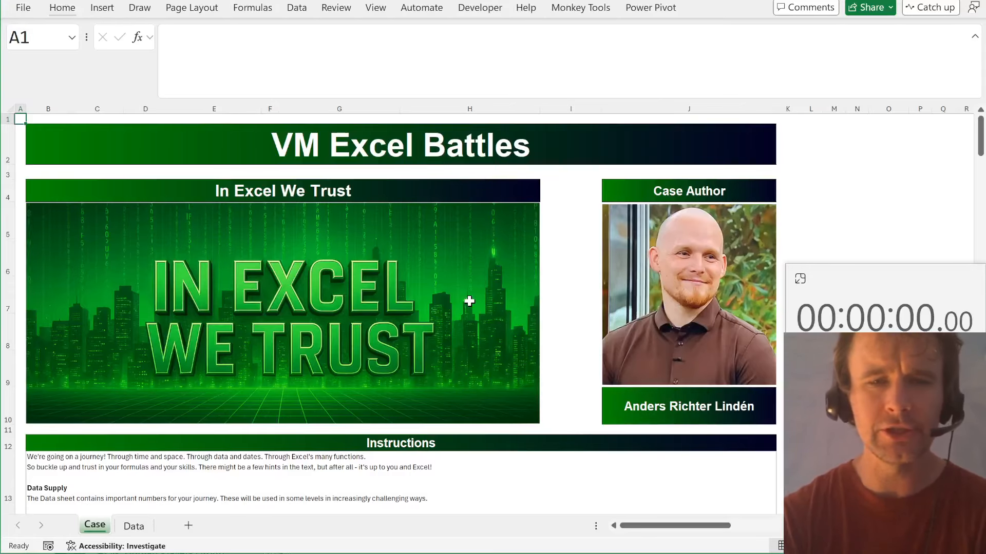
# - Switch to the In Excel We Trust case workbook and read the instructions and the five bonus questions on its Case sheet
pyautogui.click(5, 146)
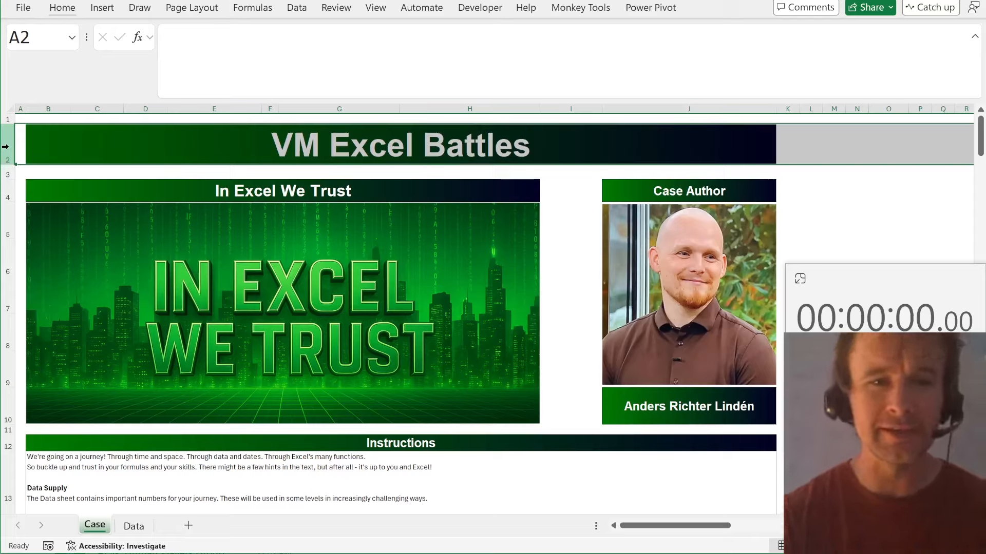
pyautogui.press('Left')
pyautogui.press('Right')
pyautogui.press('Left')
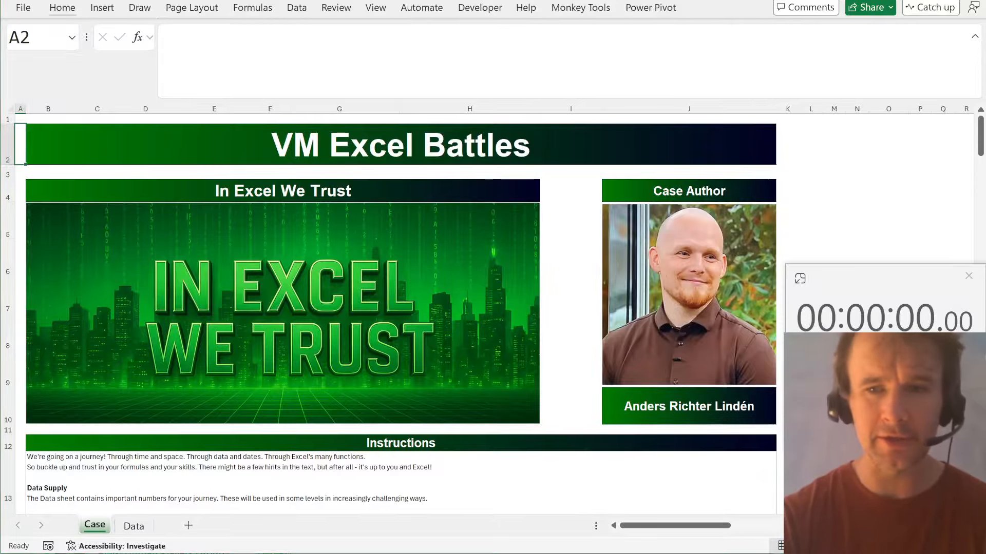
pyautogui.scroll(-3, 430, 371)
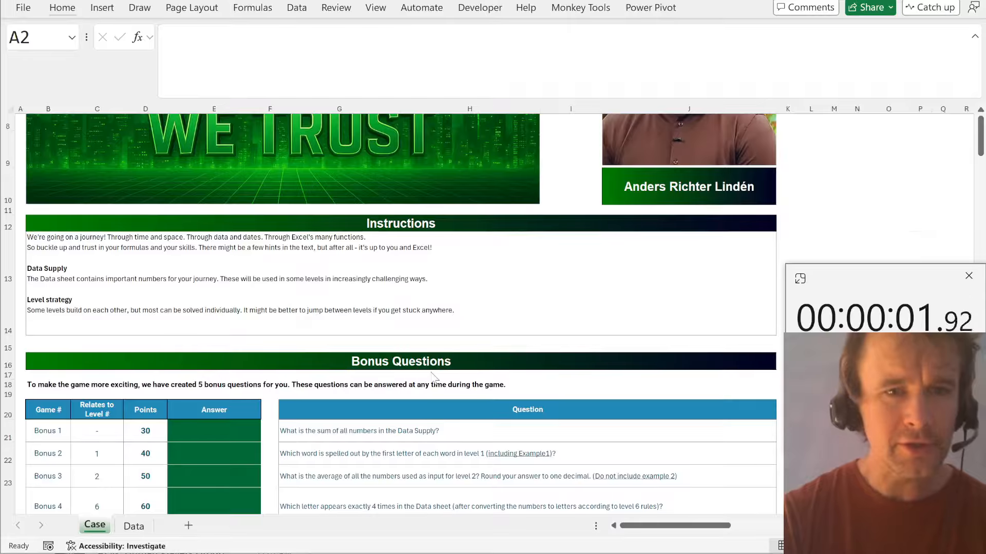
pyautogui.scroll(-1, 431, 373)
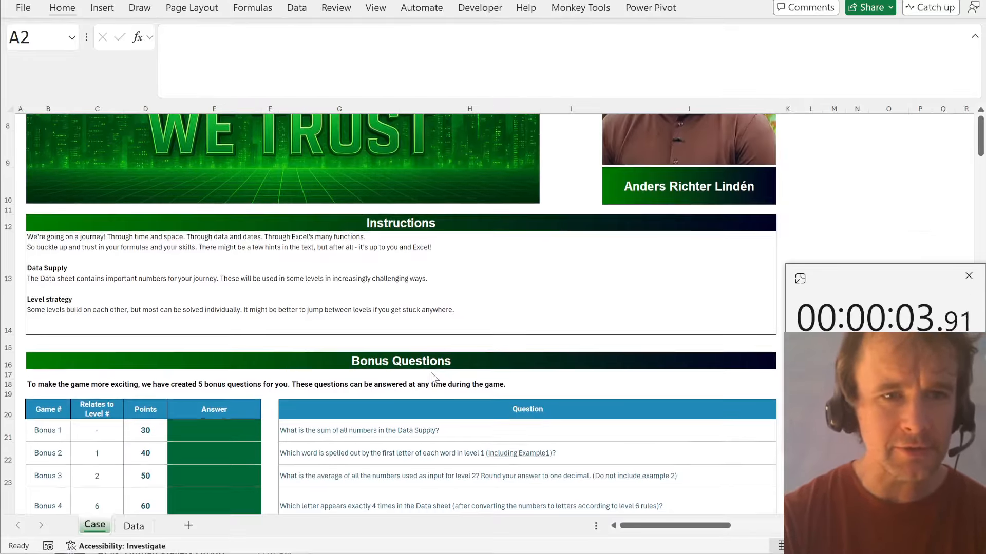
pyautogui.scroll(-2, 433, 378)
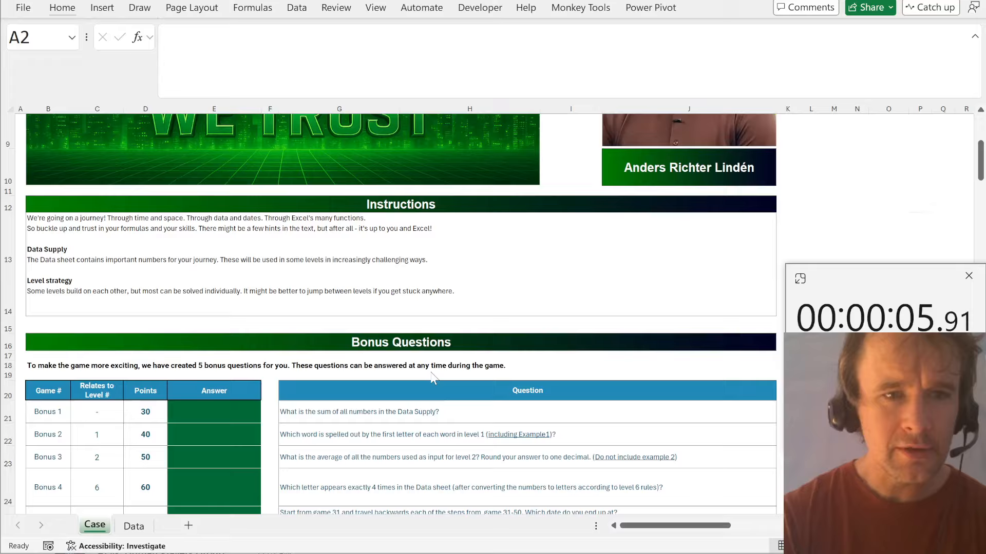
pyautogui.scroll(-1, 433, 379)
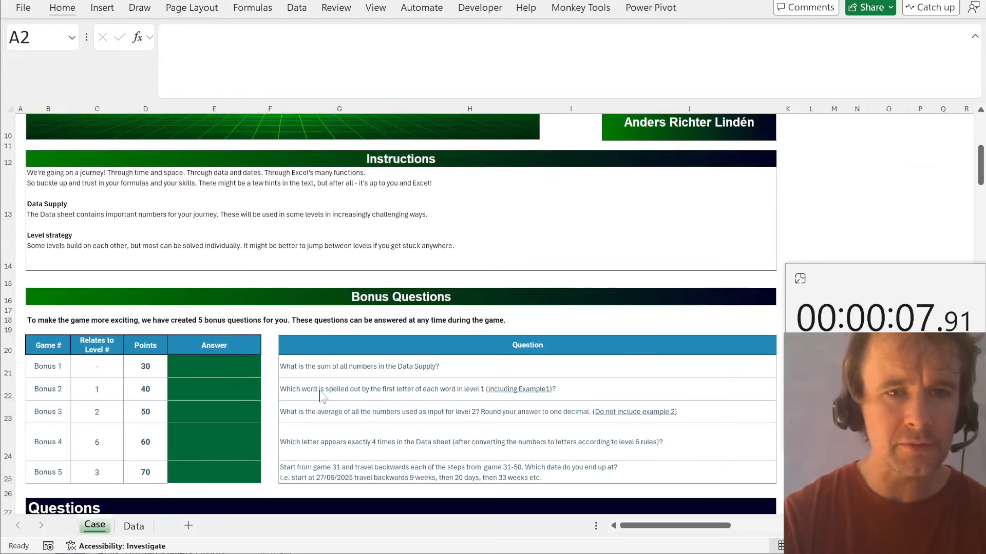
# - Insert a blank row between the DATA SUPPLY title and the first row of numbers on the Data sheet
pyautogui.hotkey('ctrl', 'pagedown')
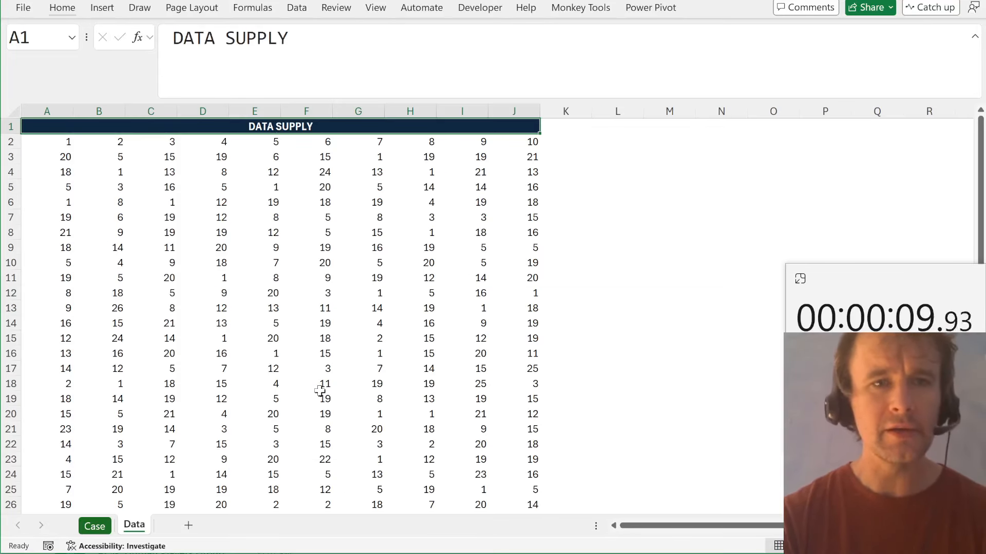
pyautogui.press('Down')
pyautogui.press('Up')
pyautogui.press('Down')
pyautogui.hotkey('alt', 'h')
pyautogui.press('i')
pyautogui.press('r')
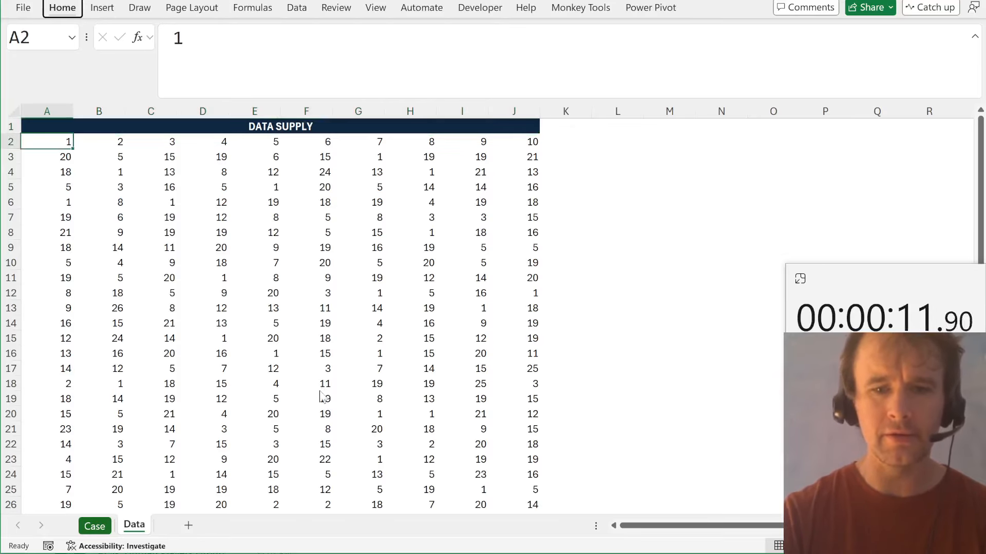
# - Number the ten columns in the new row 2 by entering =SEQUENCE(,10) in A2
pyautogui.hotkey('shift', 'Right')
pyautogui.hotkey('shift', 'Right')
pyautogui.hotkey('shift', 'Right')
pyautogui.hotkey('shift', 'Right')
pyautogui.hotkey('shift', 'Right')
pyautogui.hotkey('shift', 'Right')
pyautogui.hotkey('shift', 'Right')
pyautogui.hotkey('shift', 'Right')
pyautogui.hotkey('shift', 'Right')
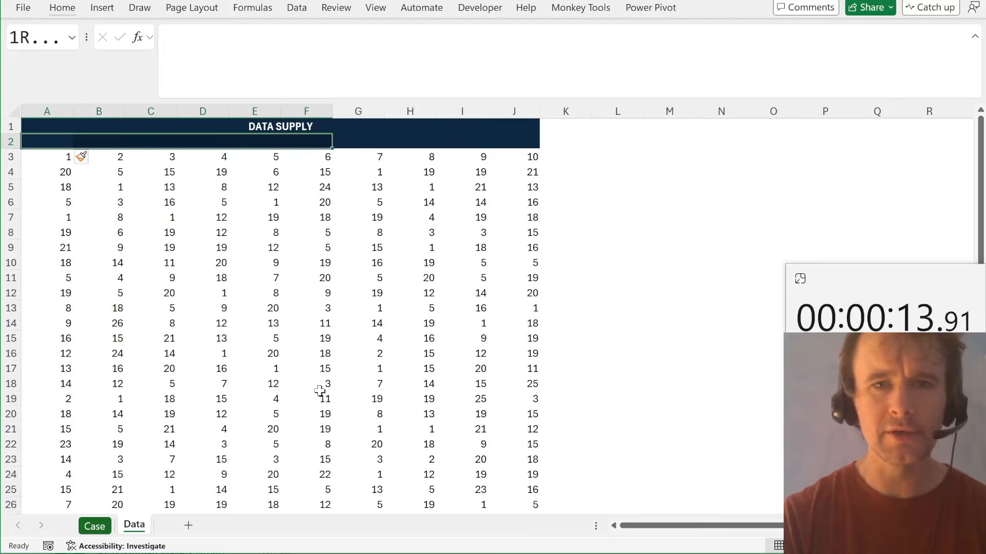
pyautogui.press('Left')
pyautogui.write('=seq')
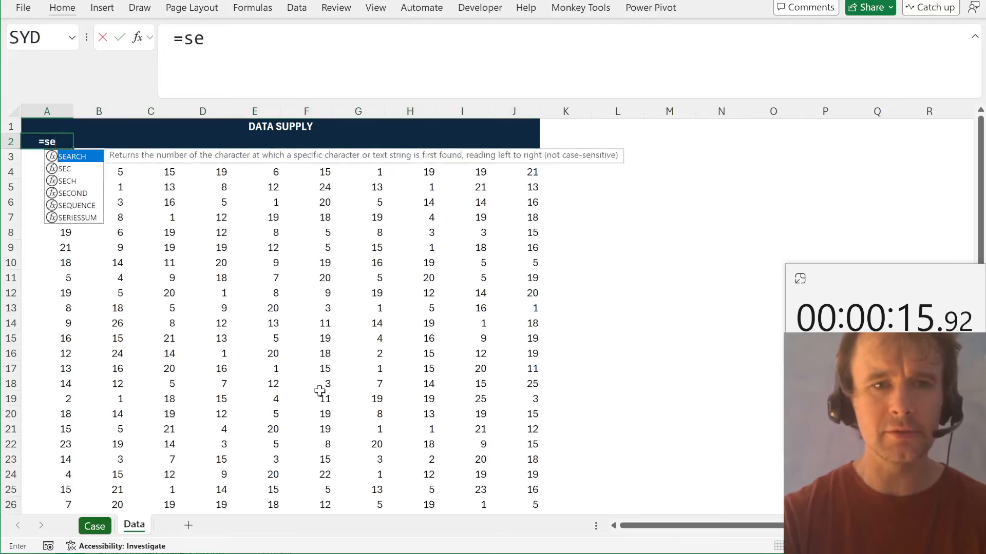
pyautogui.press('Right')
pyautogui.press('Left')
pyautogui.press('F2')
pyautogui.press('Tab')
pyautogui.write(',10')
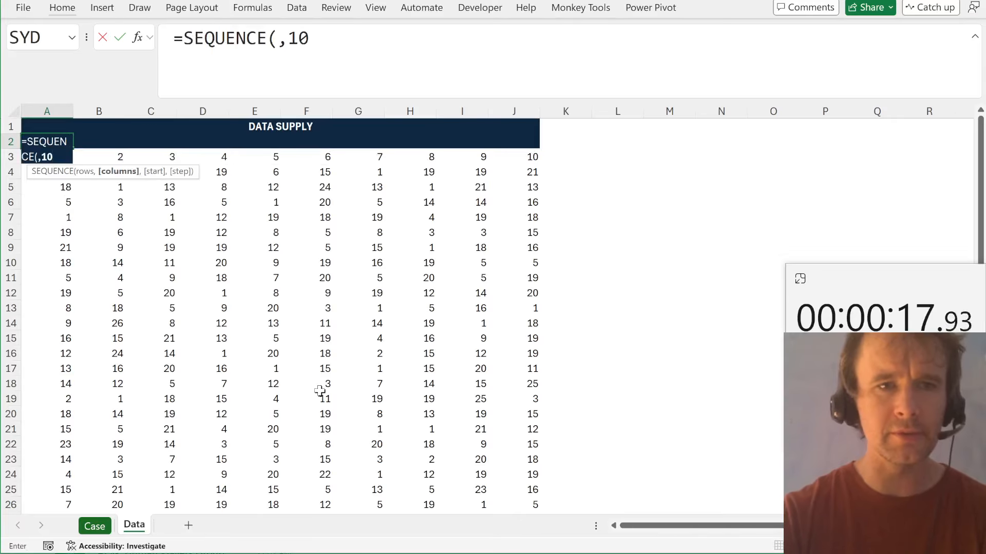
pyautogui.press('Return')
pyautogui.press('Up')
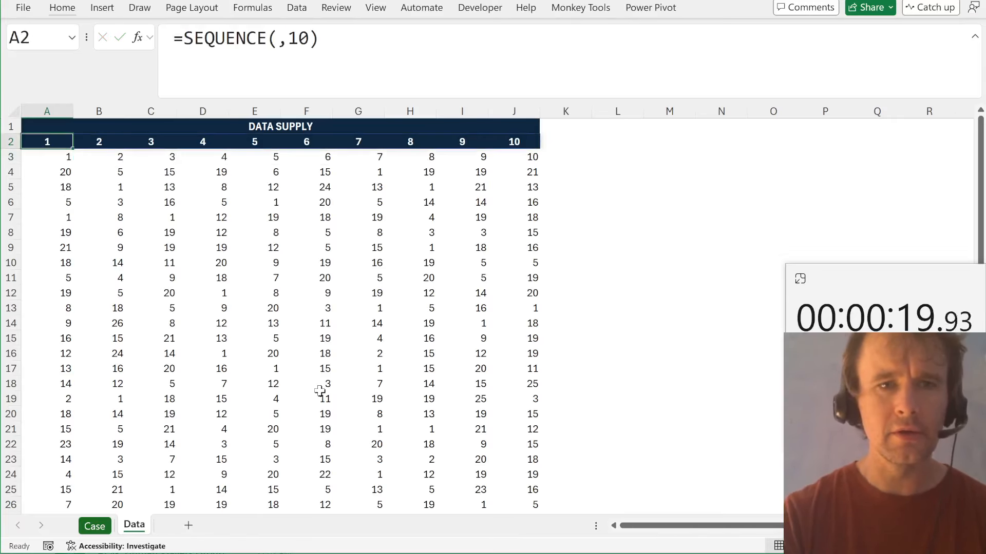
# - Extend the header formula in A2 to ="C"&SEQUENCE(,10) and replace the headers in A2:J2 with their plain values
pyautogui.click(183, 38)
pyautogui.write('"')
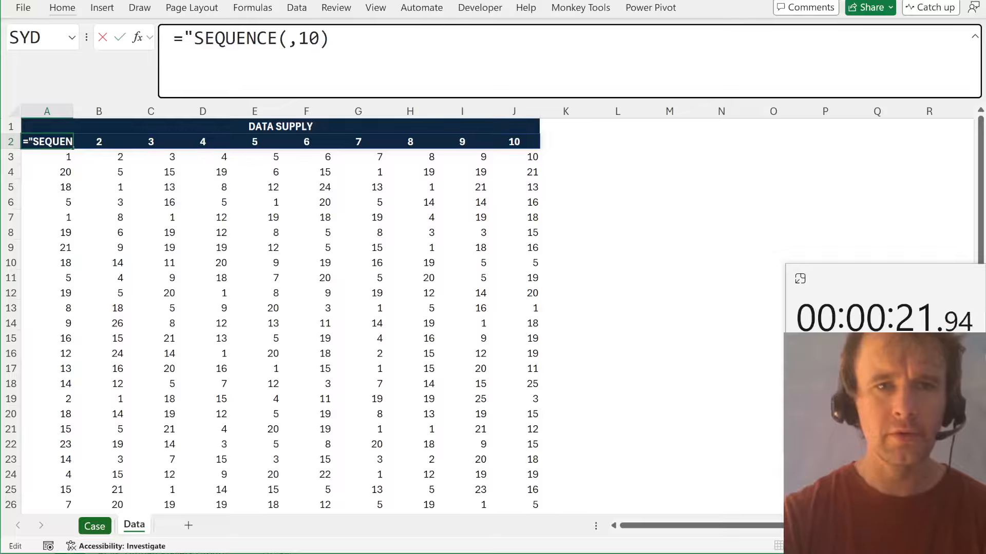
pyautogui.write('C"&')
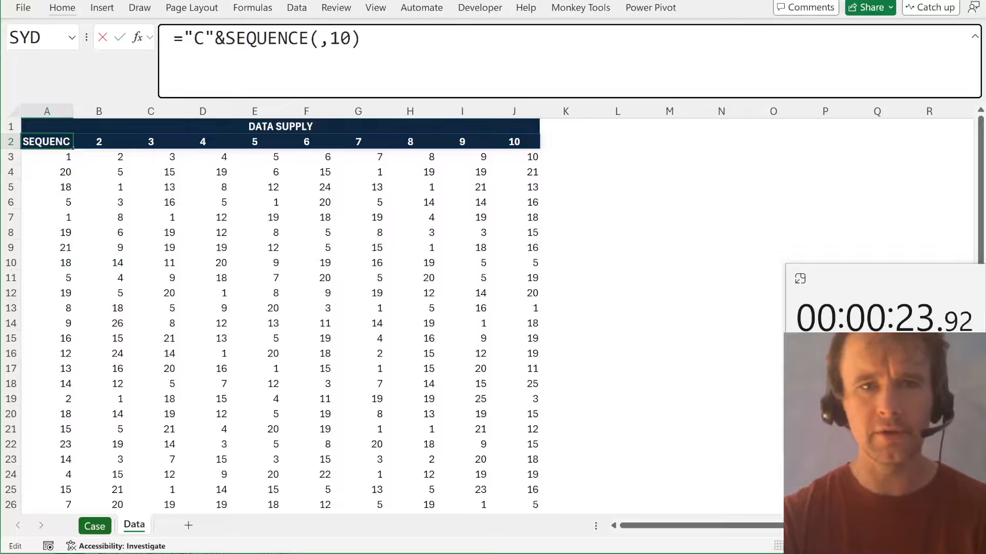
pyautogui.press('Return')
pyautogui.press('Up')
pyautogui.hotkey('ctrl', 'shift', 'Right')
pyautogui.hotkey('ctrl', 'c')
pyautogui.hotkey('ctrl', 'shift', 'v')
# - Format the headers and numbers in A2:J32 as a table with the blue Medium style
pyautogui.hotkey('ctrl', 'shift', 'Down')
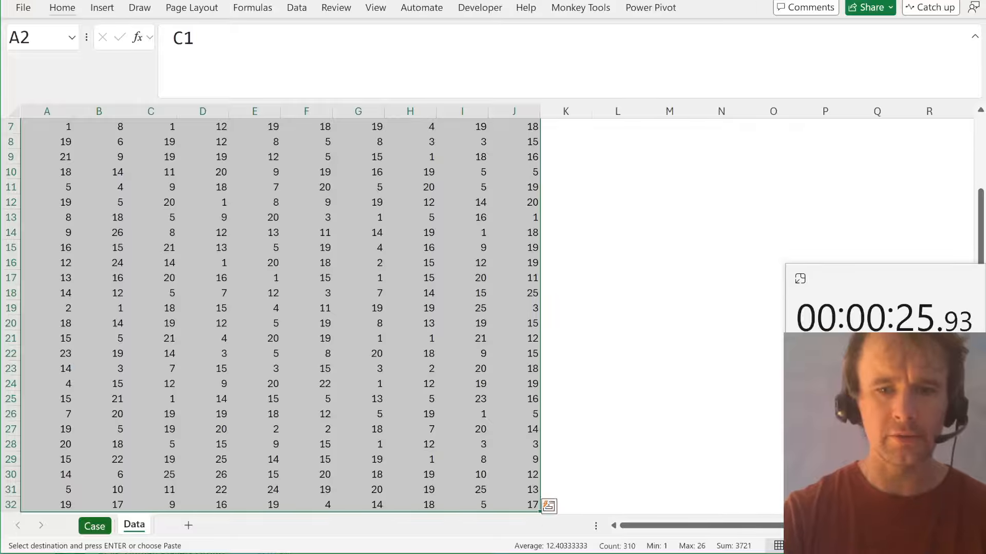
pyautogui.hotkey('alt', 'h')
pyautogui.press('t')
pyautogui.press('Right')
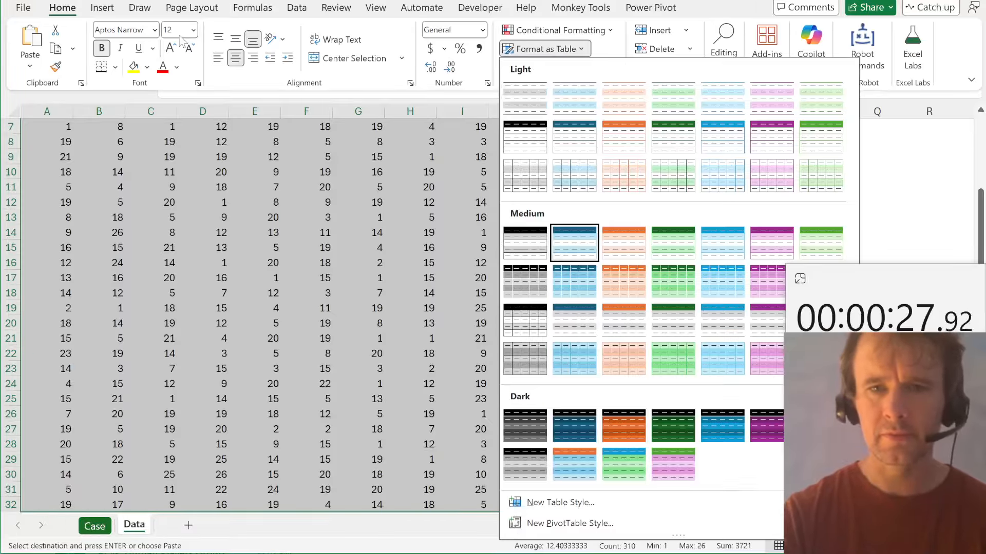
pyautogui.press('Return')
pyautogui.press('Return')
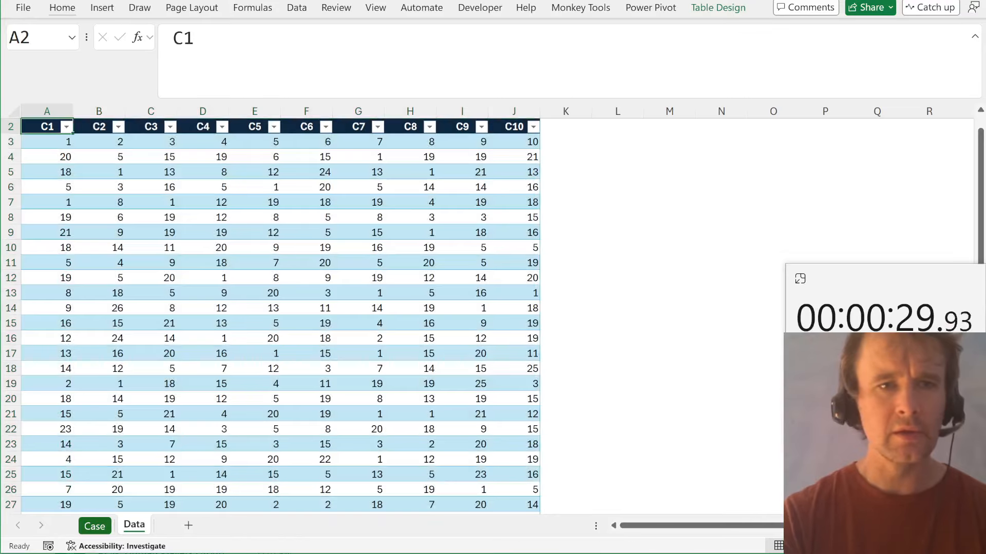
# - Rename the new data supply table as t
pyautogui.press('Down')
pyautogui.click(727, 14)
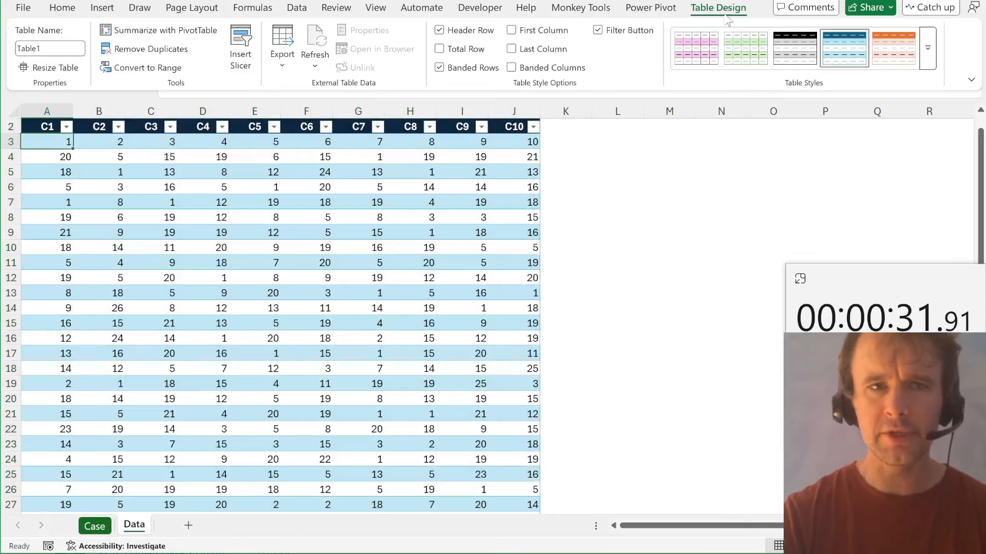
pyautogui.click(70, 46)
pyautogui.write('t')
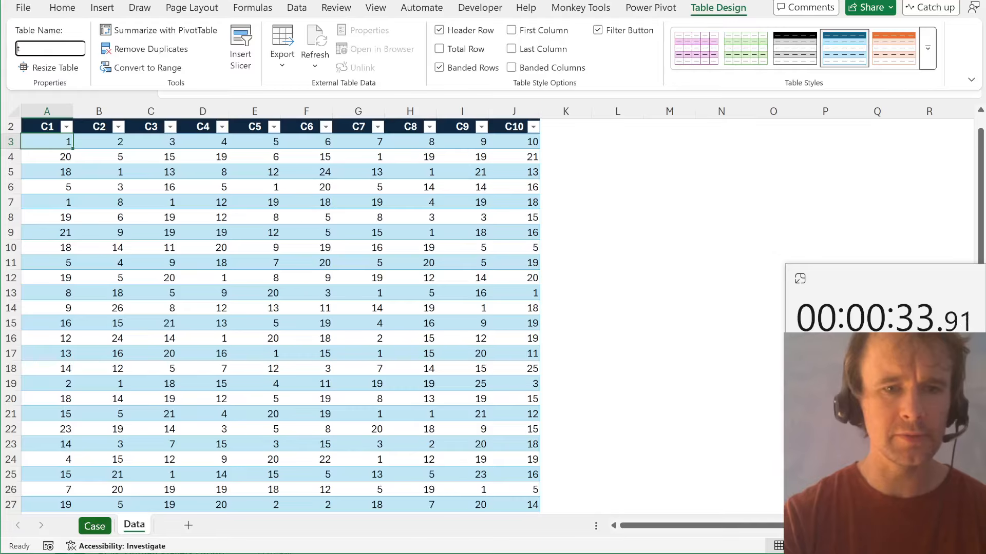
pyautogui.press('Return')
# - Answer the Level 1 word lengths on the Case sheet by entering =LEN(G37:G46) in E37
pyautogui.hotkey('ctrl', 'pageup')
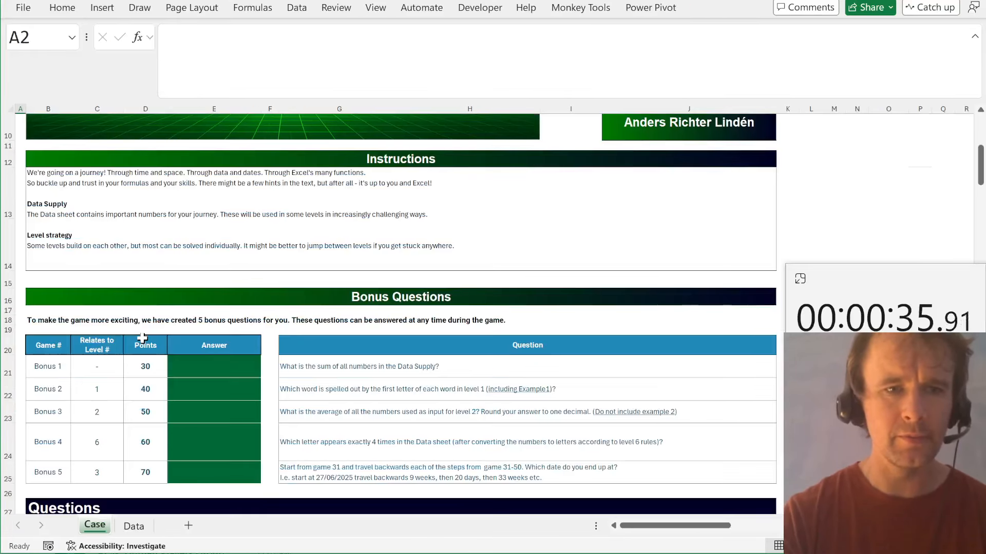
pyautogui.hotkey('ctrl', 'pagedown')
pyautogui.hotkey('ctrl', 'pageup')
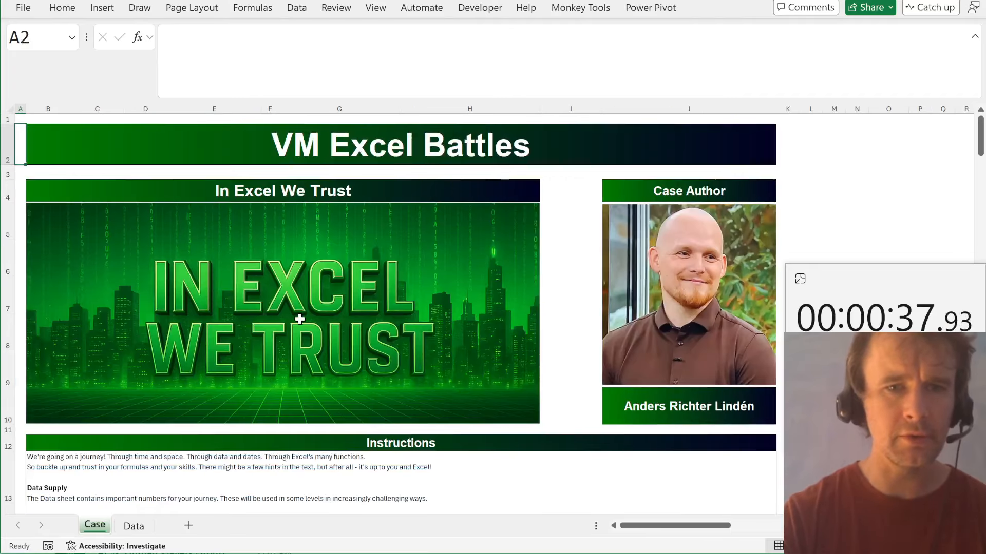
pyautogui.scroll(-5, 301, 319)
pyautogui.scroll(-3, 300, 319)
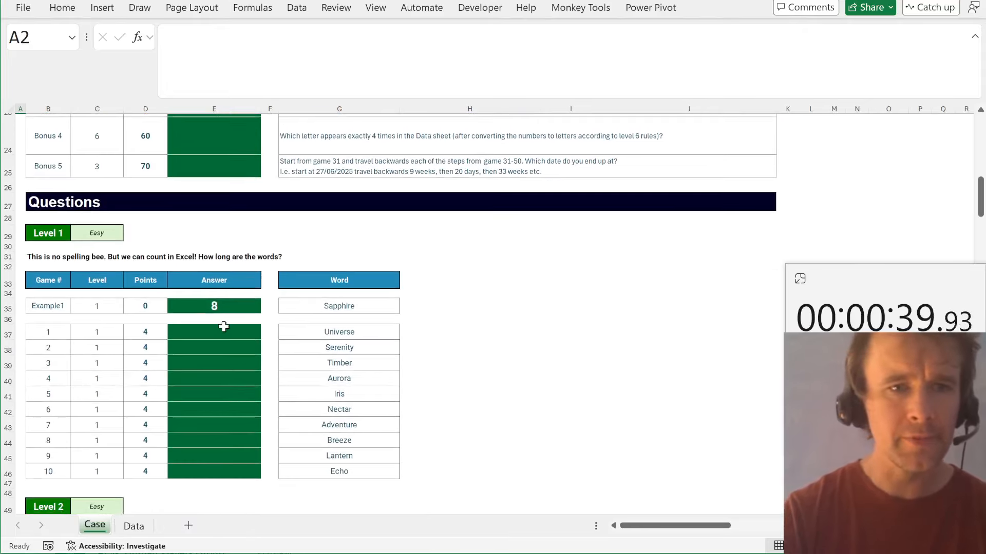
pyautogui.click(219, 331)
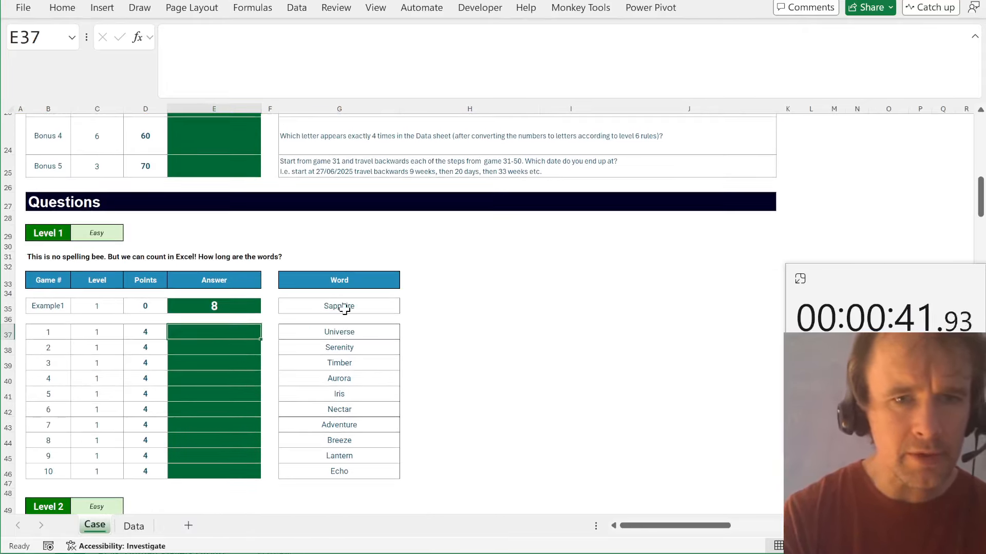
pyautogui.write('=LEN(G37:G46')
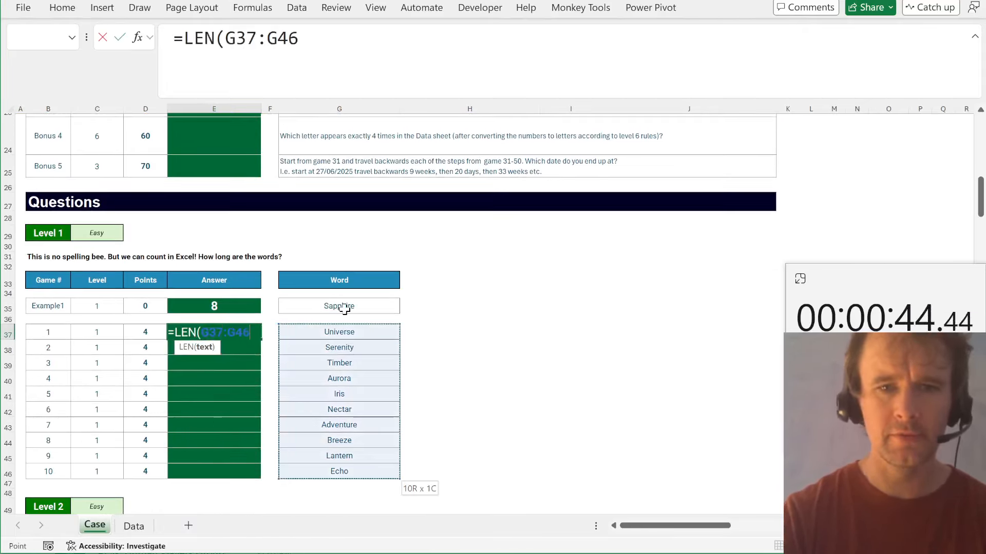
pyautogui.press('Return')
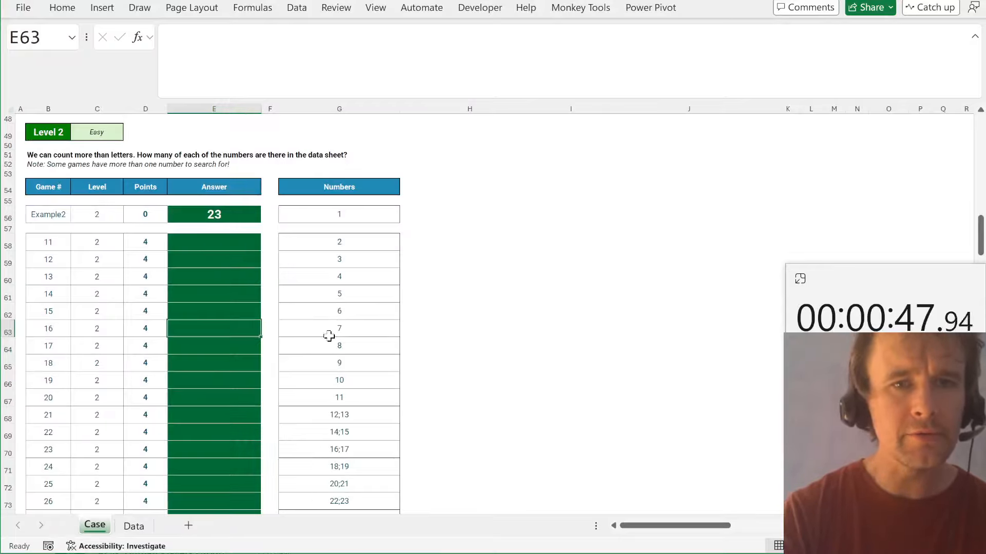
# - Count the Level 2 numbers in the data table by entering =COUNTIFS(t,G58:G77) in E58
pyautogui.click(242, 240)
pyautogui.write('=countifs')
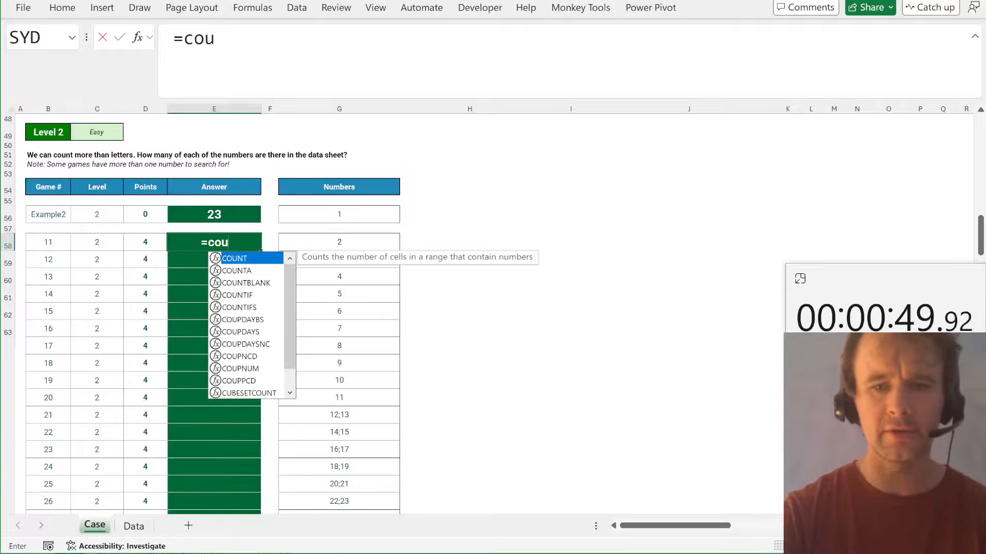
pyautogui.press('Tab')
pyautogui.write('t')
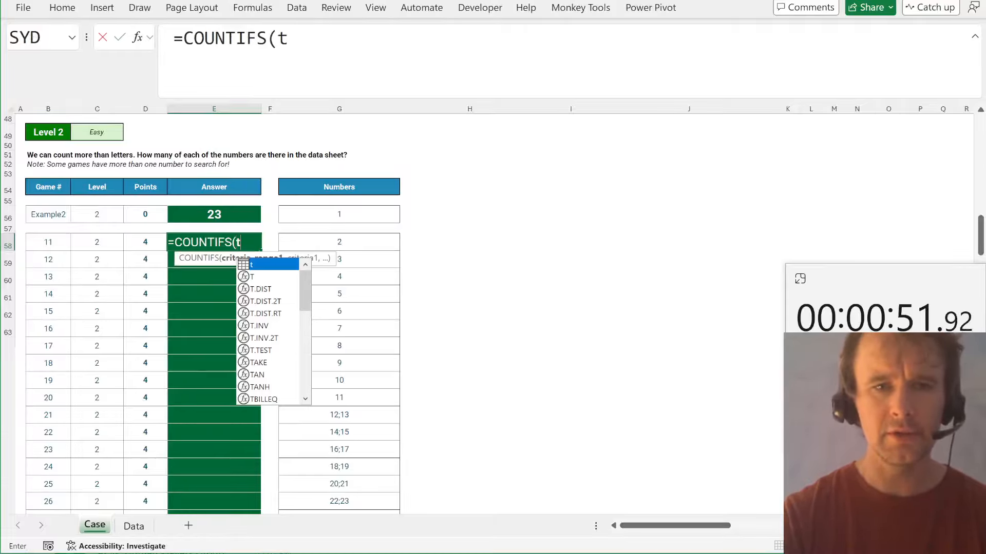
pyautogui.write(',')
pyautogui.press('Right')
pyautogui.press('Right')
pyautogui.hotkey('ctrl', 'shift', 'Down')
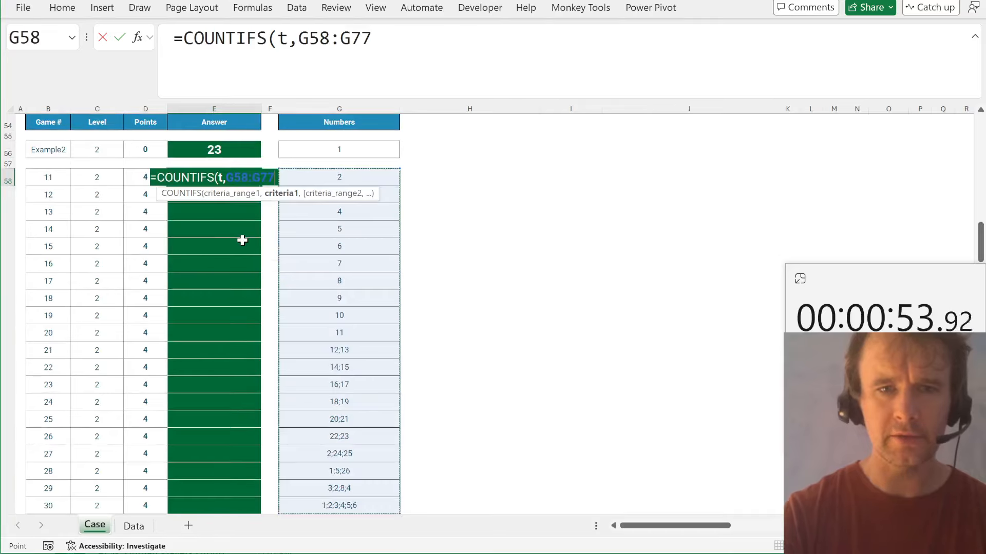
pyautogui.press('Return')
# - Test the COUNTIFS formula on Example2 in E56 with only G56 as the criterion, and undo the test
pyautogui.press('Up')
pyautogui.hotkey('ctrl', 'c')
pyautogui.press('Up')
pyautogui.press('Up')
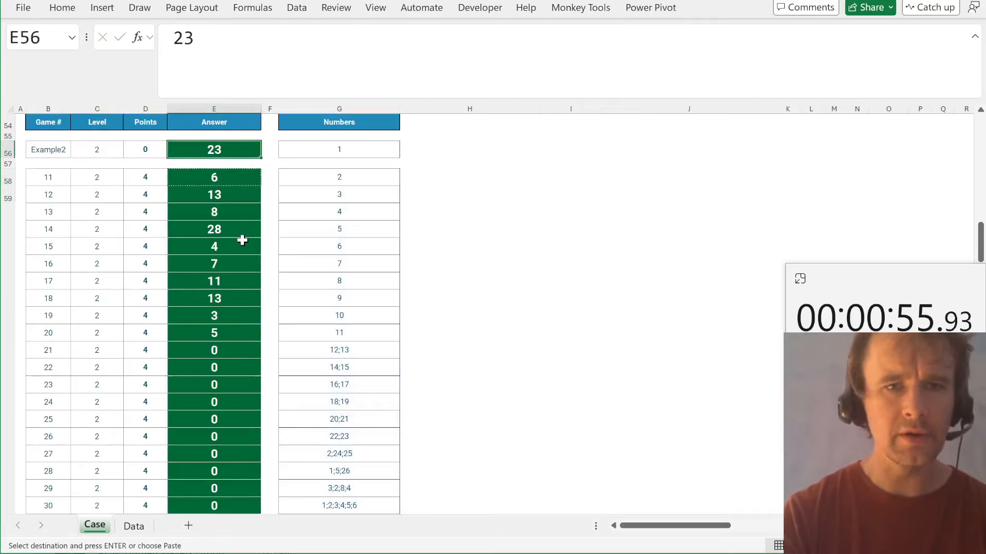
pyautogui.hotkey('ctrl', 'v')
pyautogui.press('F2')
pyautogui.press('Left')
pyautogui.hotkey('ctrl', 'shift', 'Left')
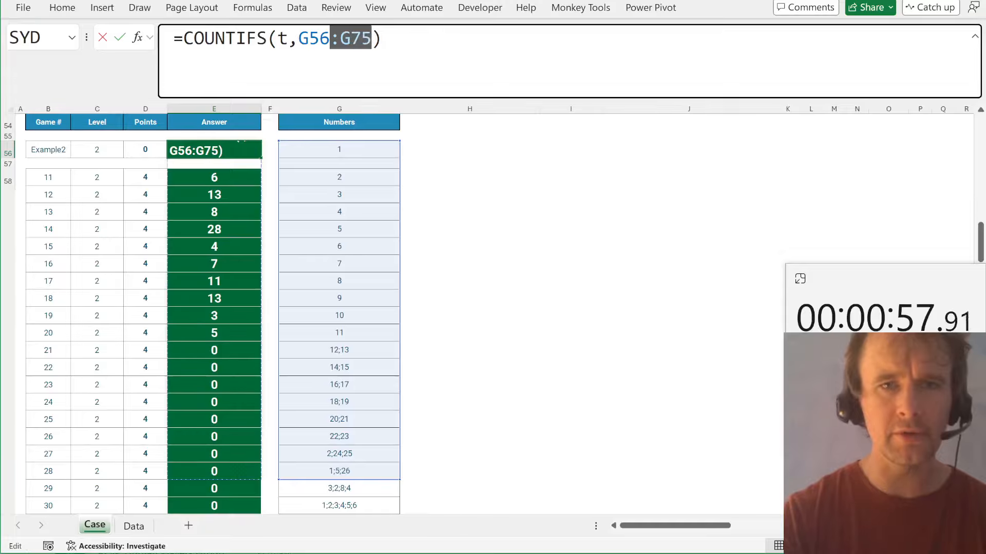
pyautogui.press('Delete')
pyautogui.press('Return')
pyautogui.hotkey('ctrl', 'z')
pyautogui.hotkey('ctrl', 'z')
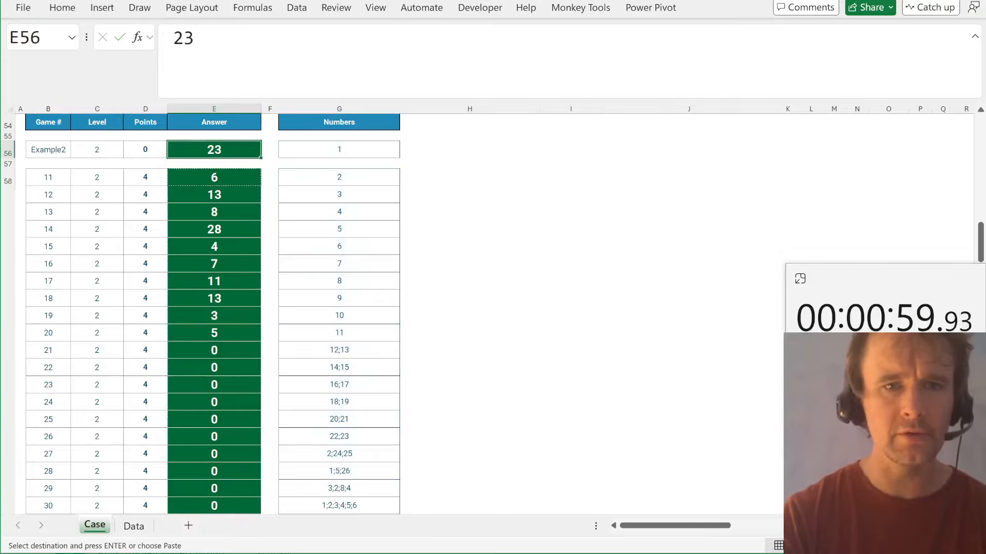
pyautogui.press('pagedown')
pyautogui.press('pageup')
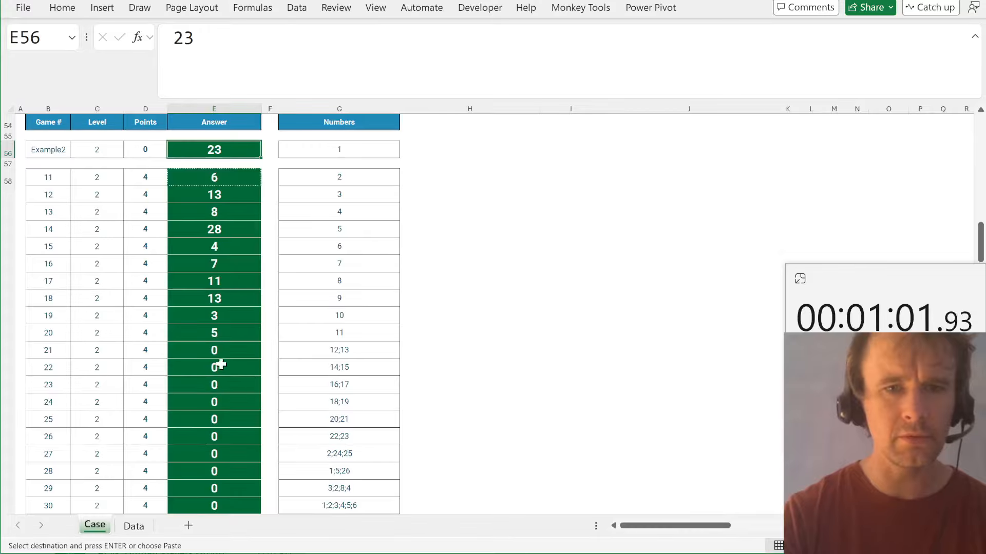
# - Reduce the COUNTIFS criterion in E58 to the single cell G58
pyautogui.click(222, 365)
pyautogui.click(231, 179)
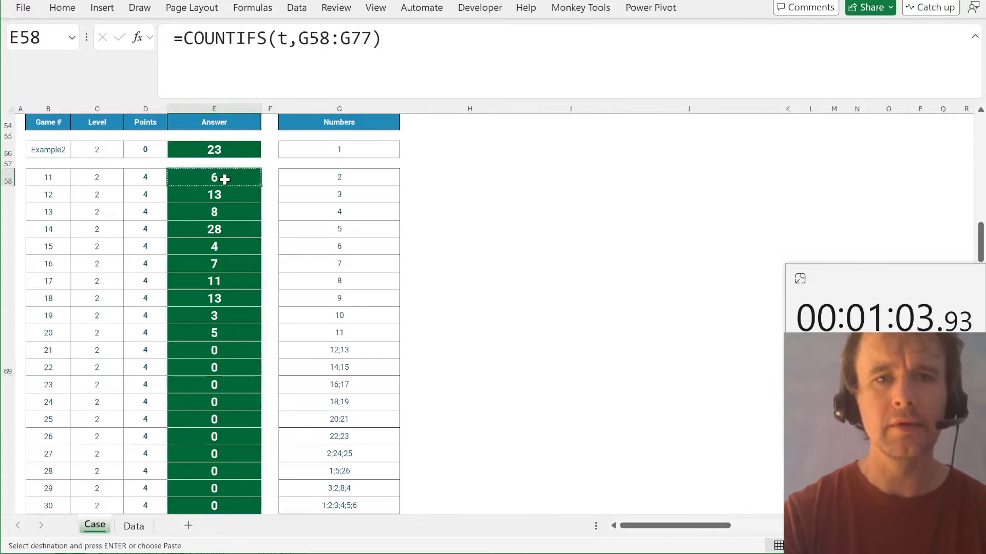
pyautogui.press('F2')
pyautogui.press('Left')
pyautogui.hotkey('shift', 'Left')
pyautogui.hotkey('shift', 'Left')
pyautogui.hotkey('shift', 'Left')
pyautogui.hotkey('shift', 'Left')
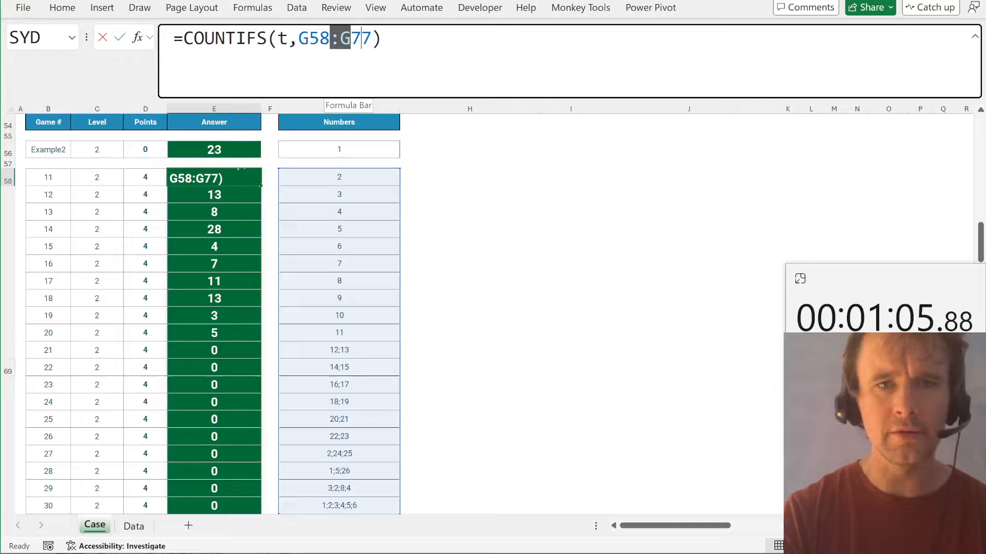
pyautogui.press('BackSpace')
pyautogui.press('Return')
pyautogui.press('Up')
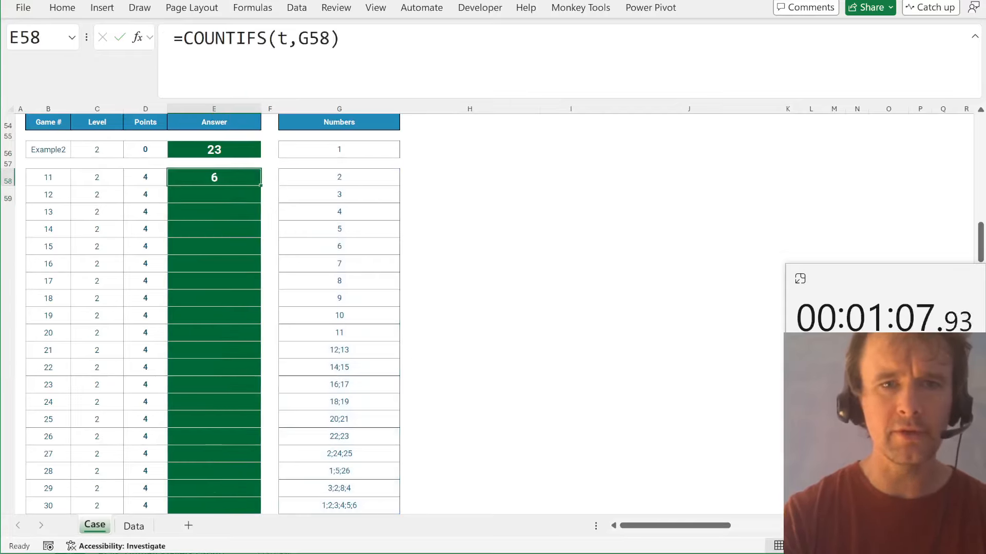
# - Replace the COUNTIFS criterion in E58 with TEXTSPLIT(G58,";") so semicolon-separated numbers are counted individually
pyautogui.press('F2')
pyautogui.press('Left')
pyautogui.press('Left')
pyautogui.press('Left')
pyautogui.press('Left')
pyautogui.write('texts')
pyautogui.press('Tab')
pyautogui.click(330, 176)
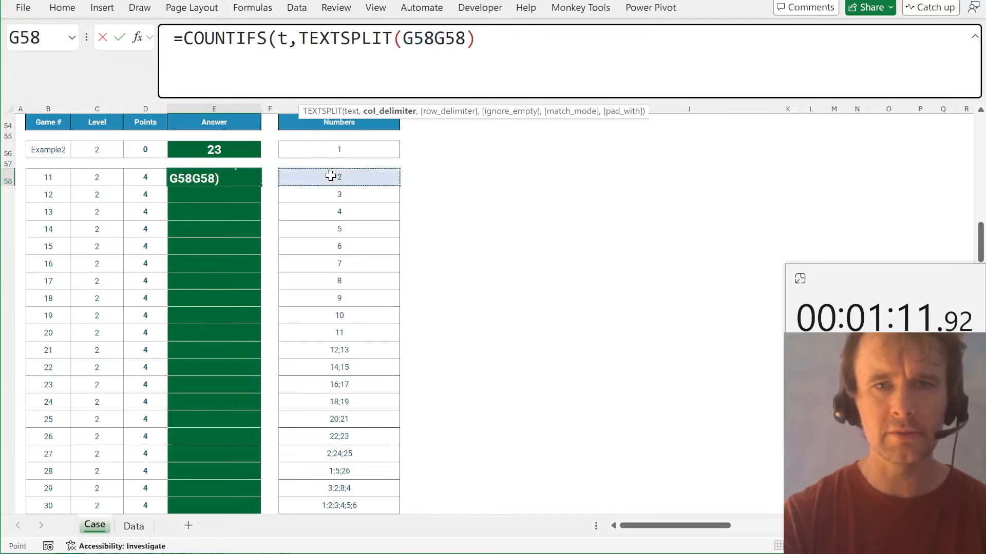
pyautogui.write(',"')
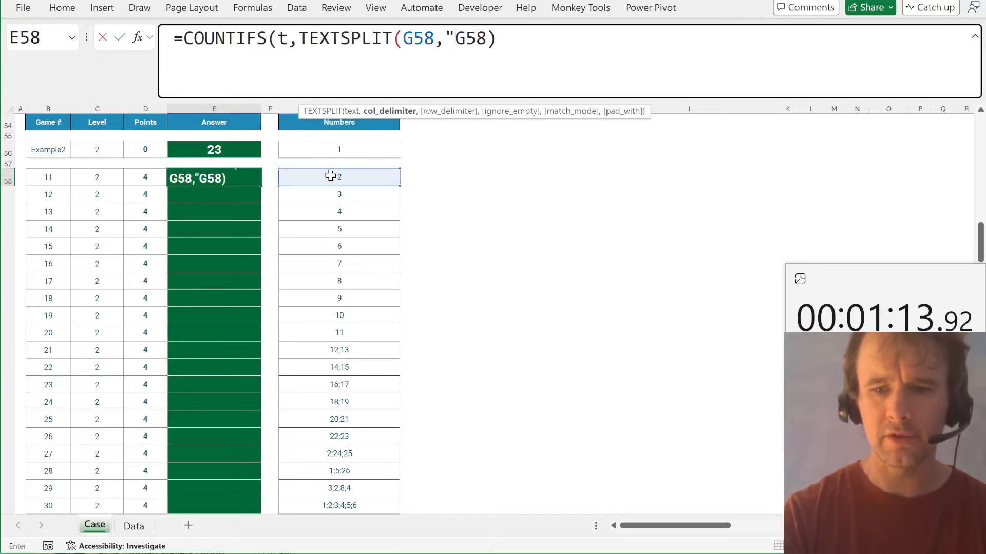
pyautogui.write(';")')
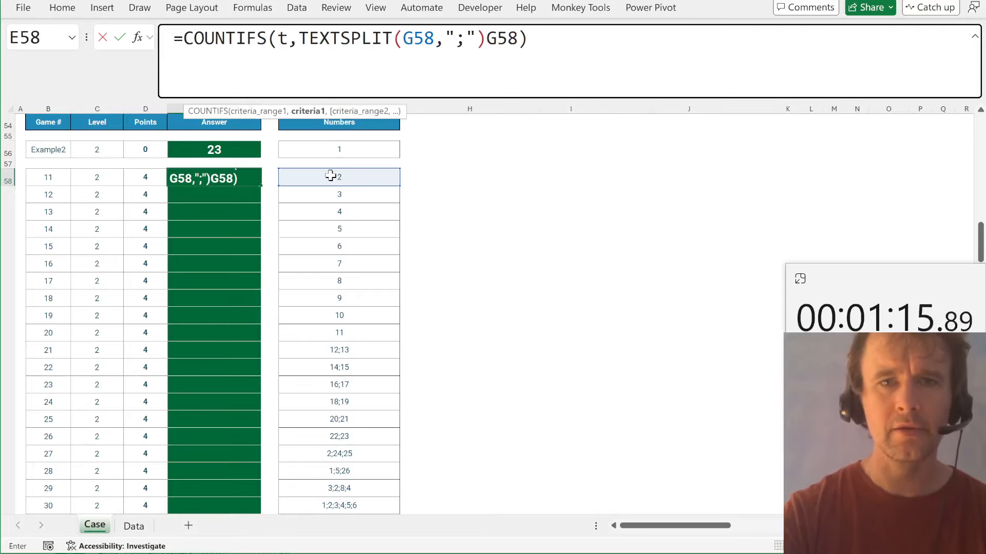
pyautogui.press('Delete')
pyautogui.press('Delete')
pyautogui.press('Delete')
# - Wrap the E58 formula in SUM, giving =SUM(COUNTIFS(t,TEXTSPLIT(G58,";")))
pyautogui.press('Home')
pyautogui.press('Right')
pyautogui.write('sum')
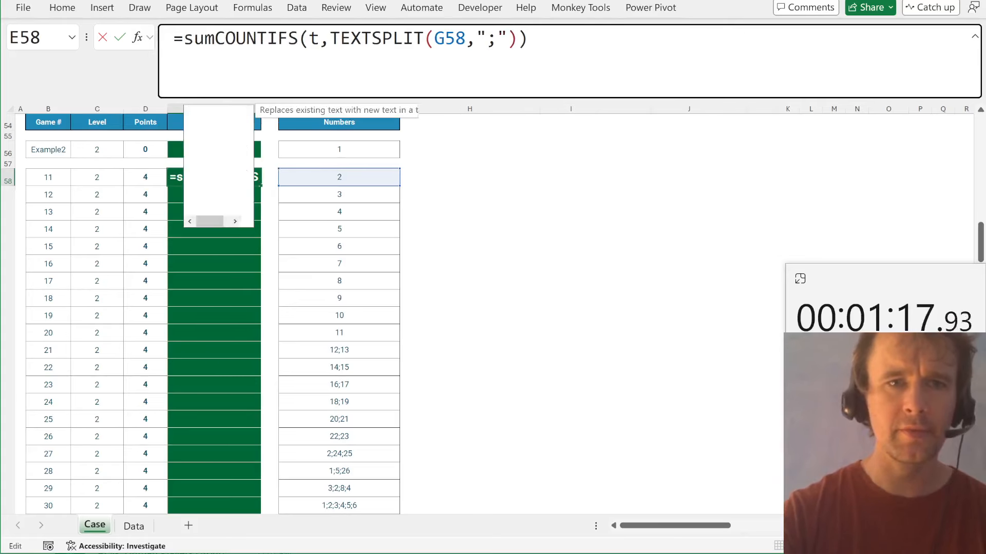
pyautogui.press('Tab')
pyautogui.press('End')
pyautogui.write(')')
pyautogui.press('Return')
# - Fill the E58 formula down through the Level 2 answers to E77
pyautogui.press('Left')
pyautogui.hotkey('ctrl', 'Down')
pyautogui.press('Right')
pyautogui.hotkey('ctrl', 'shift', 'Up')
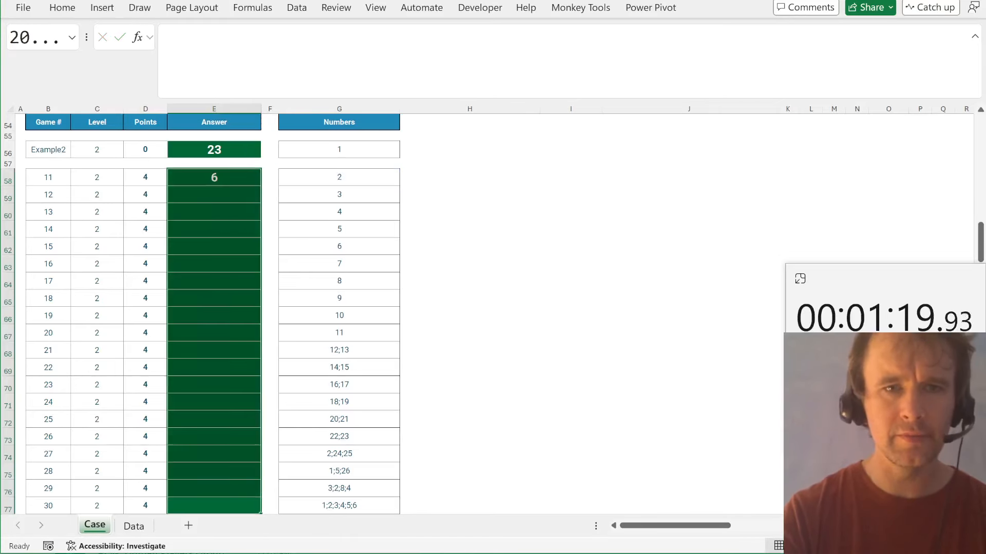
pyautogui.hotkey('ctrl', 'd')
# - Begin the Level 3 Example3 formula in E87 by subtracting the travel time from the starting date with =G87-H87
pyautogui.scroll(-6, 207, 367)
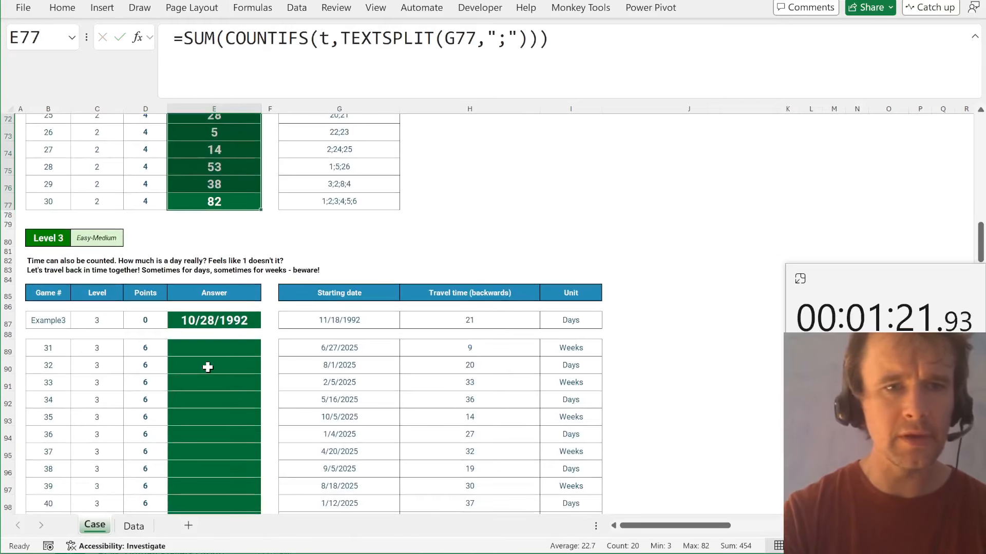
pyautogui.scroll(-1, 208, 367)
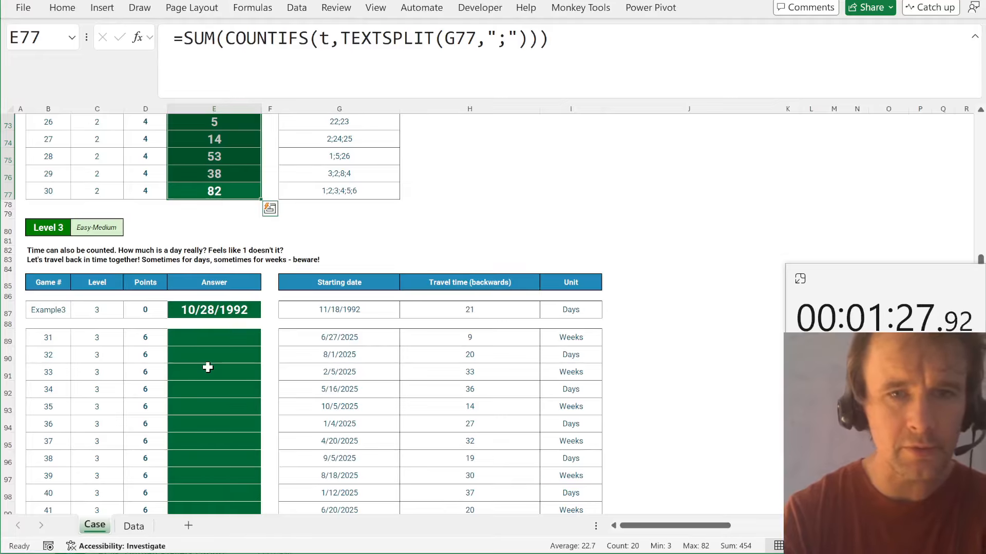
pyautogui.scroll(-7, 207, 367)
pyautogui.scroll(3, 207, 367)
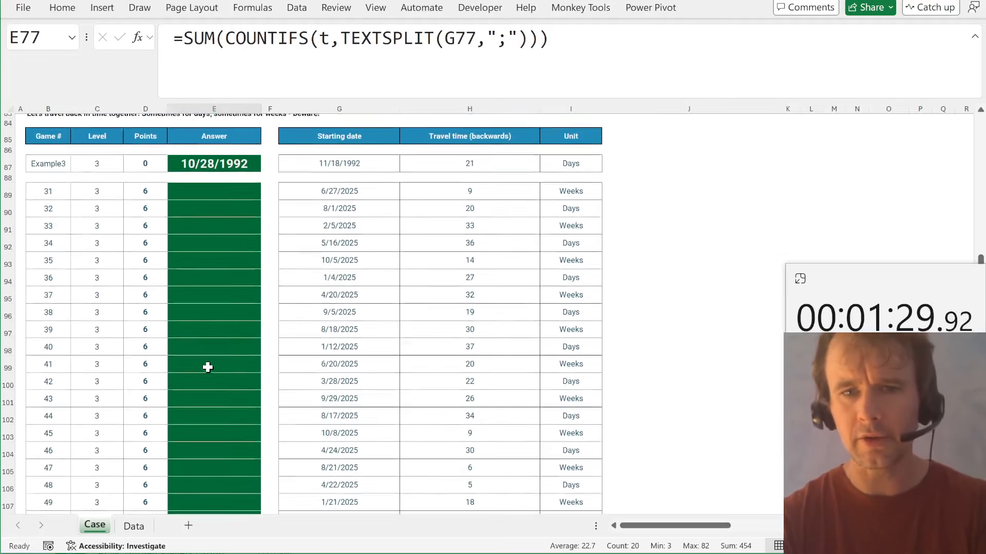
pyautogui.scroll(2, 207, 367)
pyautogui.click(220, 218)
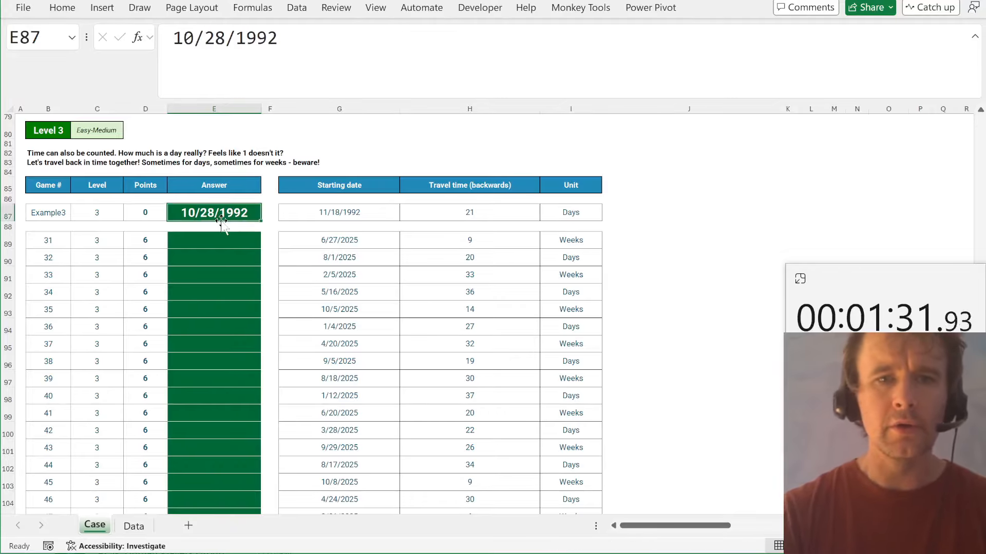
pyautogui.write('=')
pyautogui.press('Right')
pyautogui.press('Right')
pyautogui.write('-')
pyautogui.press('Right')
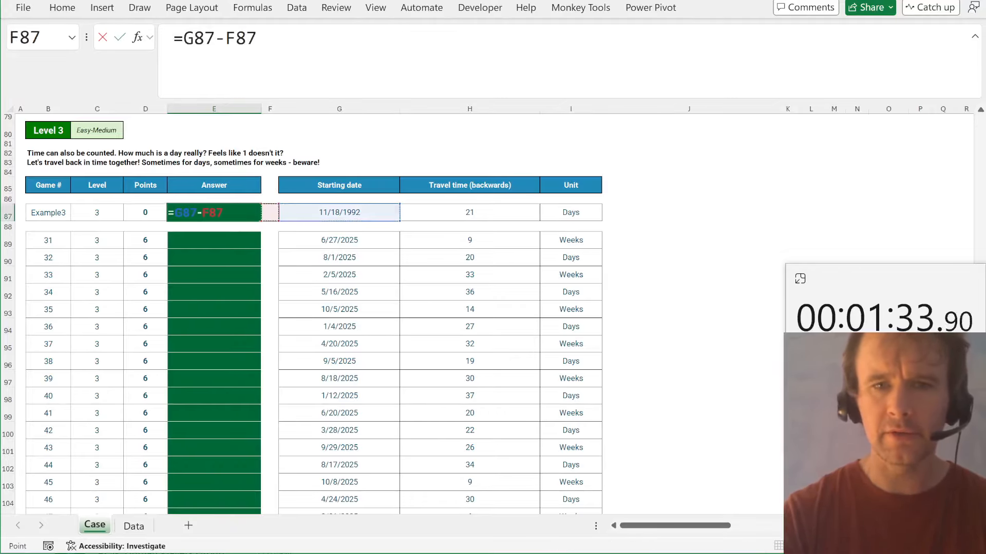
pyautogui.press('Right')
pyautogui.press('Right')
# - Complete the E87 formula by multiplying the travel time by IF(I87="Days",1,7)
pyautogui.write('*if')
pyautogui.press('Tab')
pyautogui.press('Right')
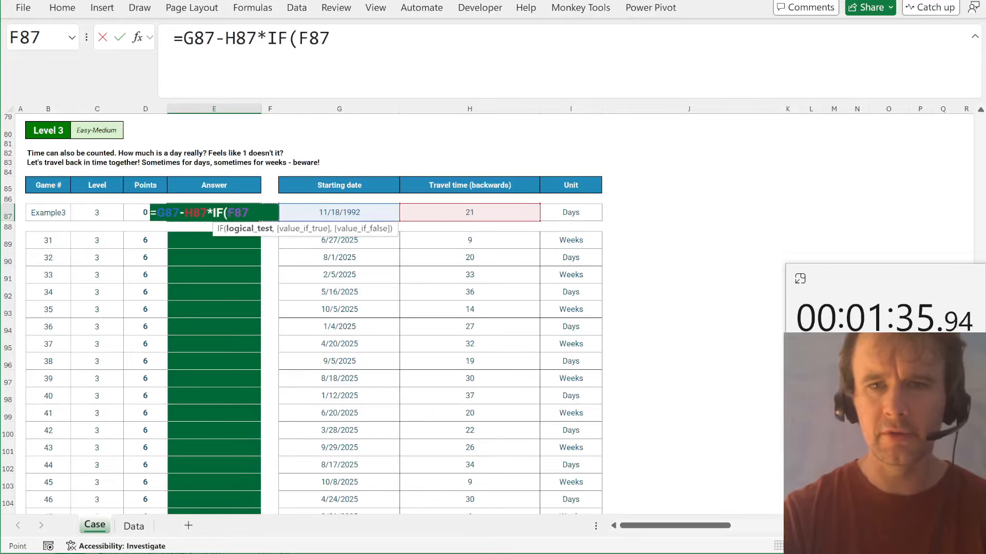
pyautogui.press('Right')
pyautogui.press('Right')
pyautogui.press('Right')
pyautogui.write('="Days')
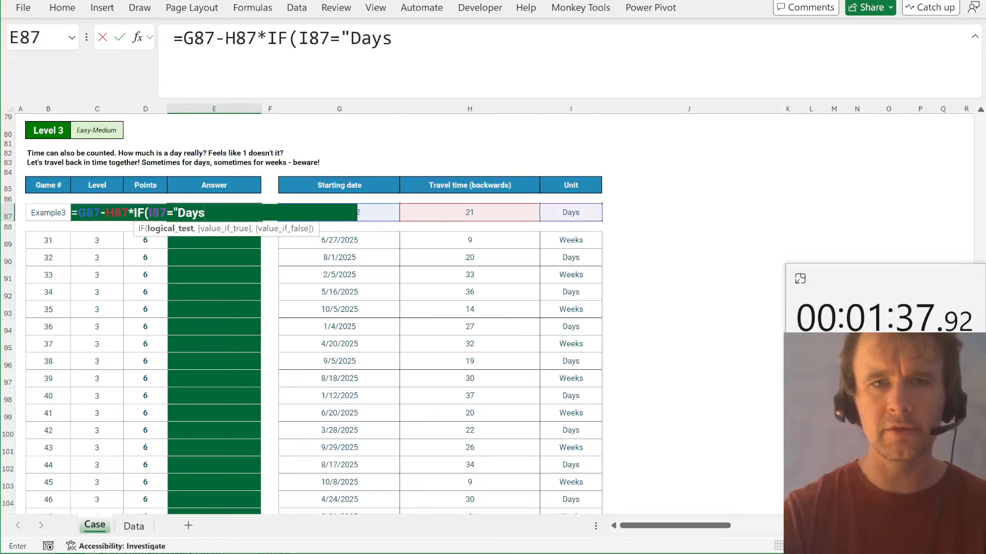
pyautogui.write('",1,7)')
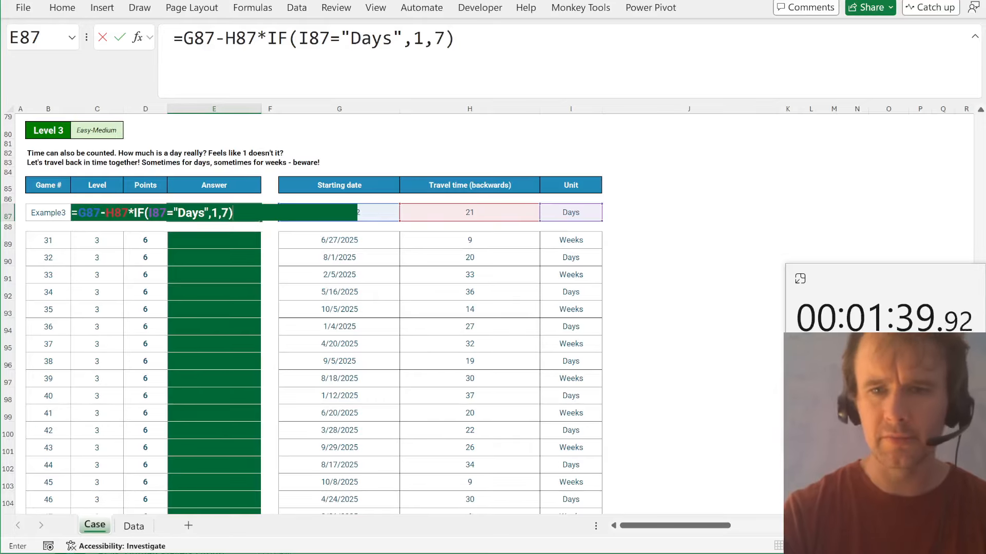
pyautogui.press('Return')
# - Copy the E87 formula to E89 and fill it down the Level 3 answers to E108
pyautogui.click(222, 220)
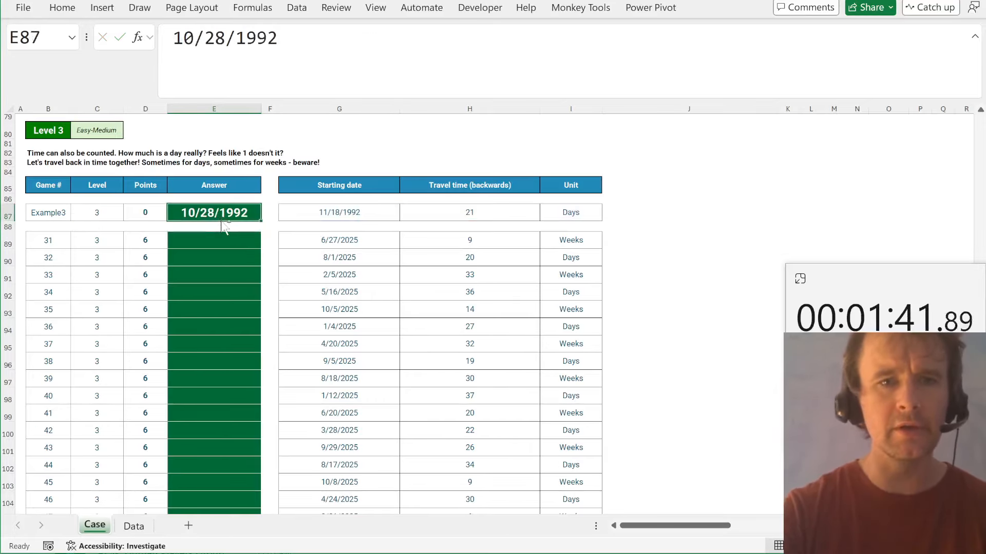
pyautogui.hotkey('ctrl', 'c')
pyautogui.press('Down')
pyautogui.press('Down')
pyautogui.hotkey('ctrl', 'v')
pyautogui.press('Left')
pyautogui.hotkey('ctrl', 'Down')
pyautogui.press('Right')
pyautogui.hotkey('ctrl', 'shift', 'Up')
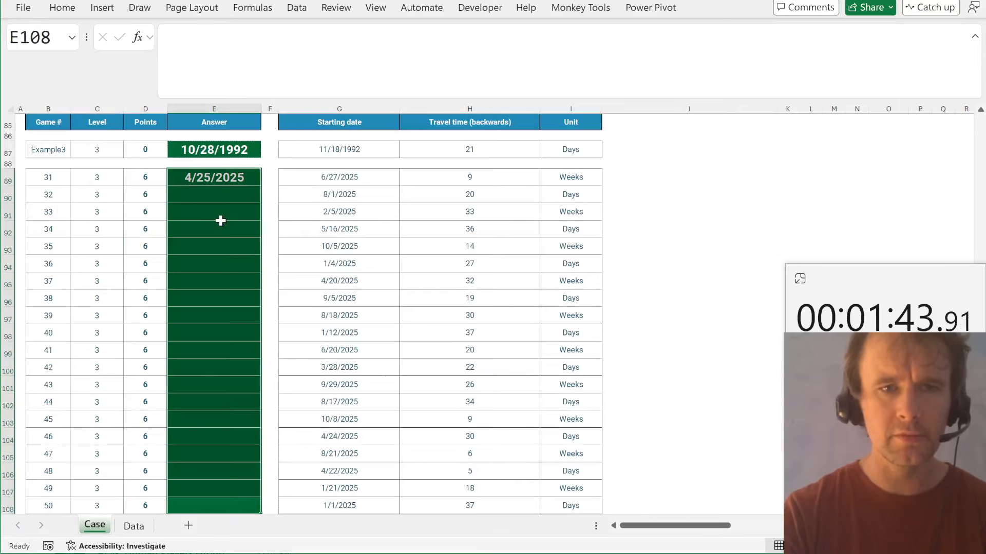
pyautogui.hotkey('ctrl', 'd')
# - Delete the DATA SUPPLY title row above the table on the Data sheet
pyautogui.press('pagedown')
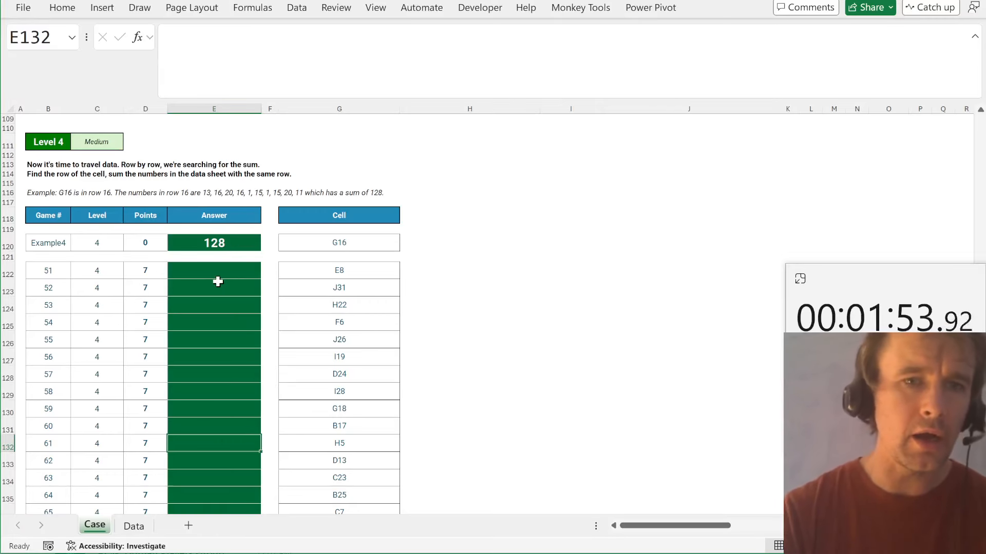
pyautogui.hotkey('ctrl', 'pagedown')
pyautogui.hotkey('ctrl', 'Home')
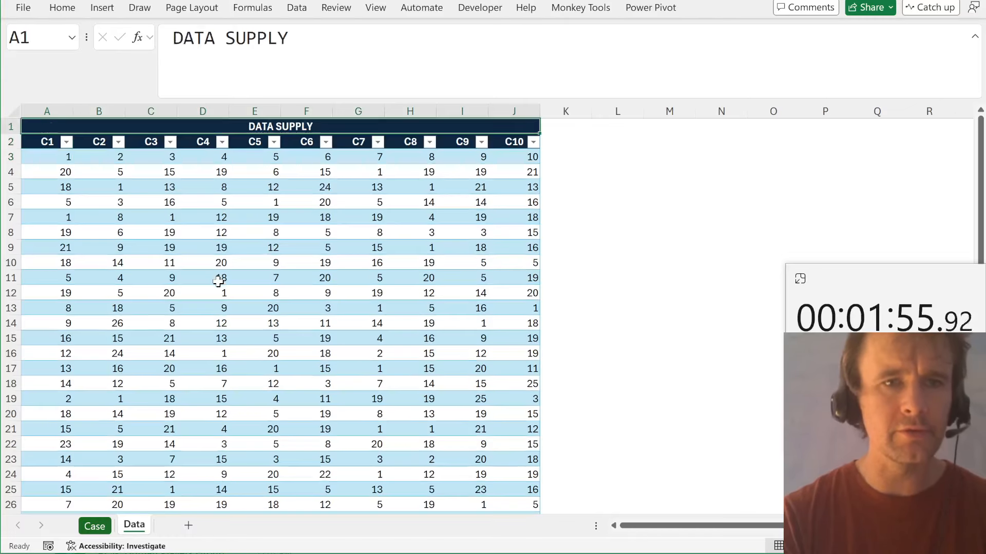
pyautogui.hotkey('shift', 'space')
pyautogui.hotkey('alt', 'h')
pyautogui.press('d')
pyautogui.press('r')
pyautogui.press('Down')
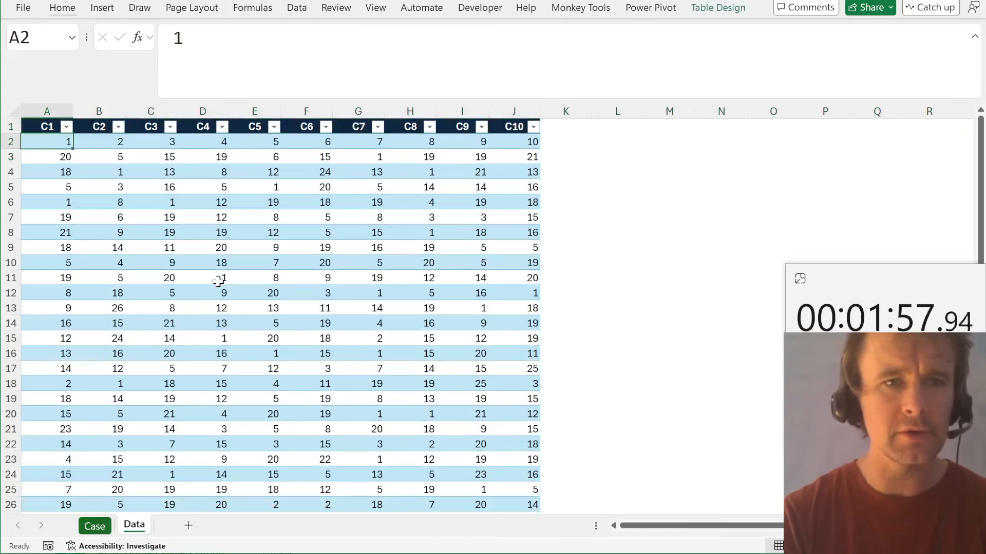
# - Select the table's numbers in row 16 of the Data sheet to check them against the Level 4 example
pyautogui.press('Up')
pyautogui.press('Down')
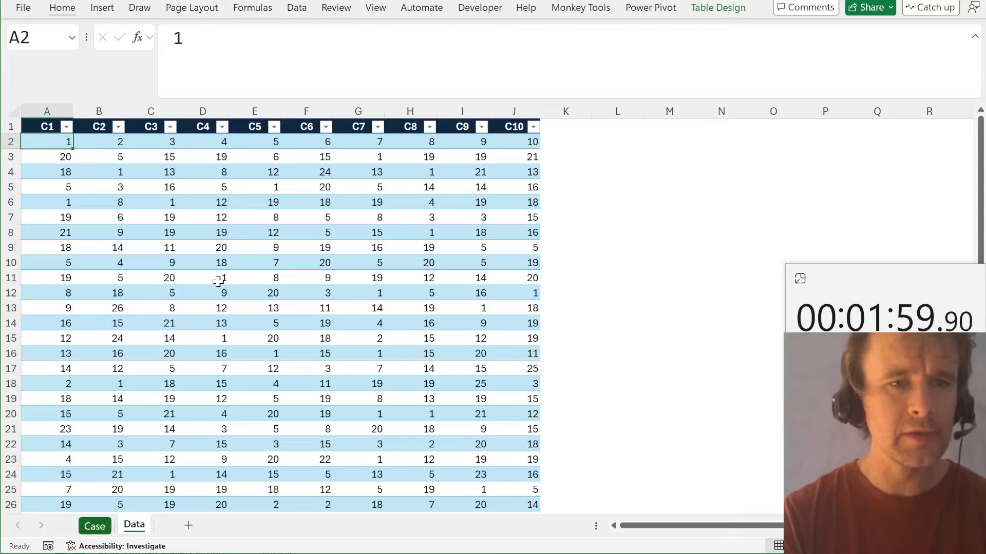
pyautogui.press('Down')
pyautogui.press('Down')
pyautogui.press('Down')
pyautogui.press('Down')
pyautogui.press('Down')
pyautogui.press('Down')
pyautogui.press('Down')
pyautogui.press('Down')
pyautogui.press('Down')
pyautogui.press('Down')
pyautogui.press('Down')
pyautogui.press('Down')
pyautogui.press('Down')
pyautogui.press('Down')
pyautogui.press('Down')
pyautogui.press('Up')
pyautogui.hotkey('shift', 'space')
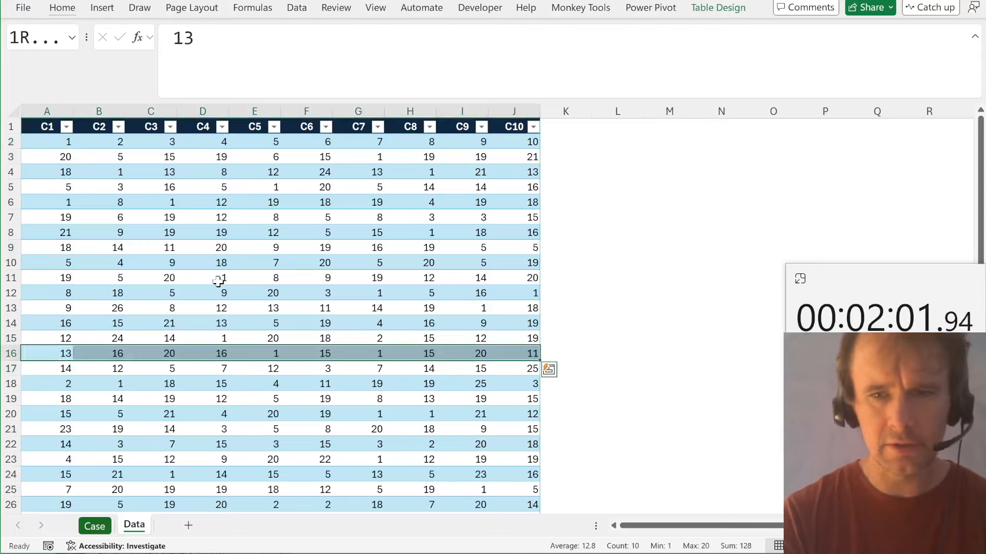
# - Extract the row number from the first Level 4 cell reference by entering =REGEXEXTRACT(G122,"\d+") in Case cell E122
pyautogui.hotkey('ctrl', 'pageup')
pyautogui.click(215, 283)
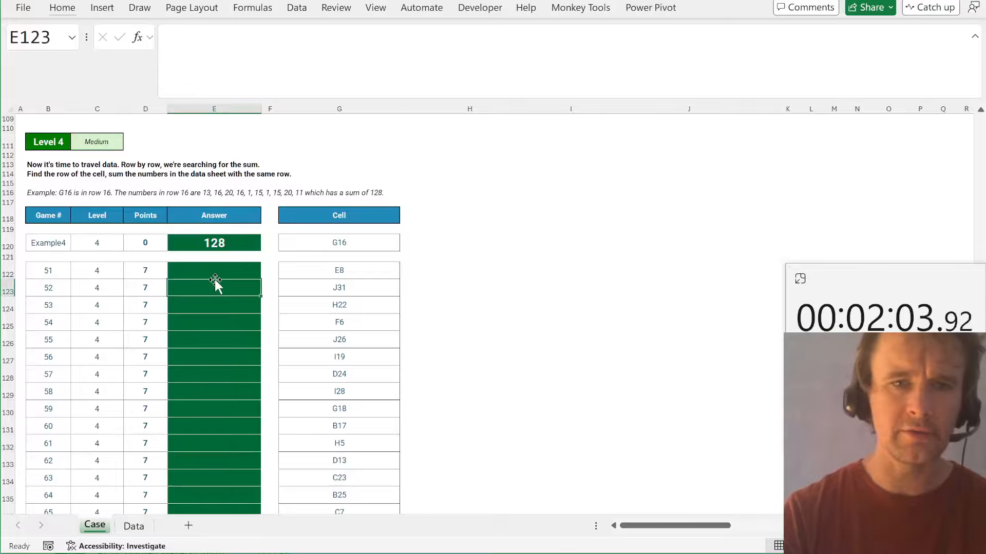
pyautogui.press('Up')
pyautogui.write('=')
pyautogui.press('Escape')
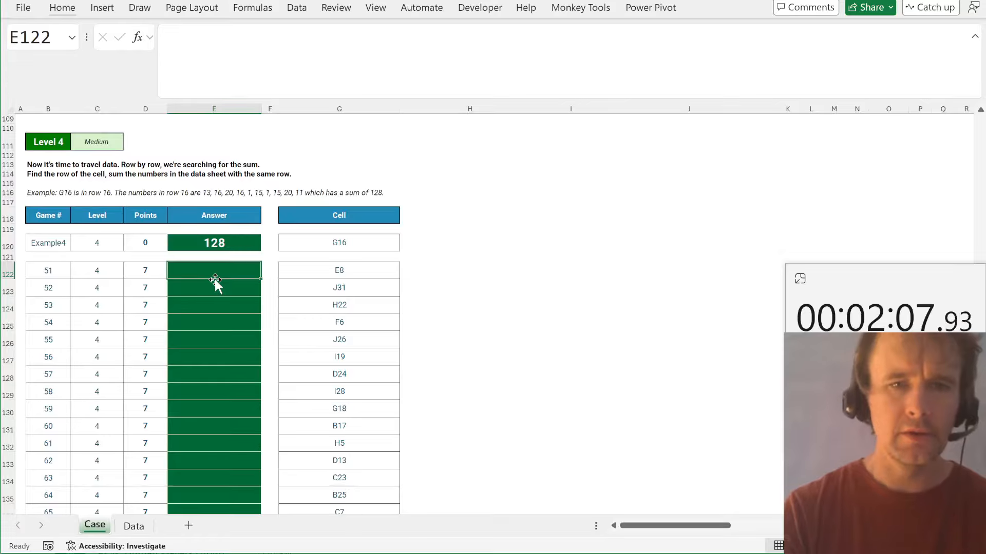
pyautogui.write('=')
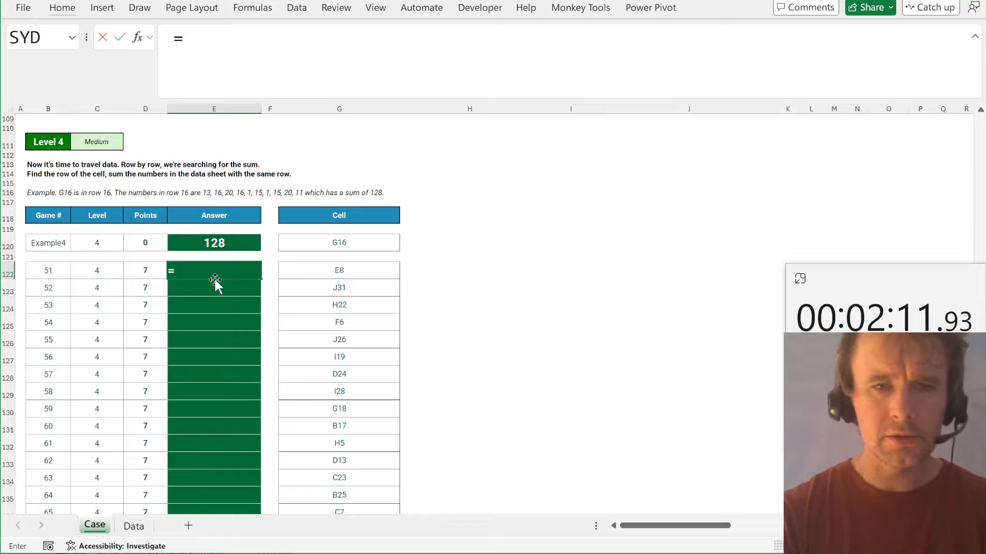
pyautogui.write('rege')
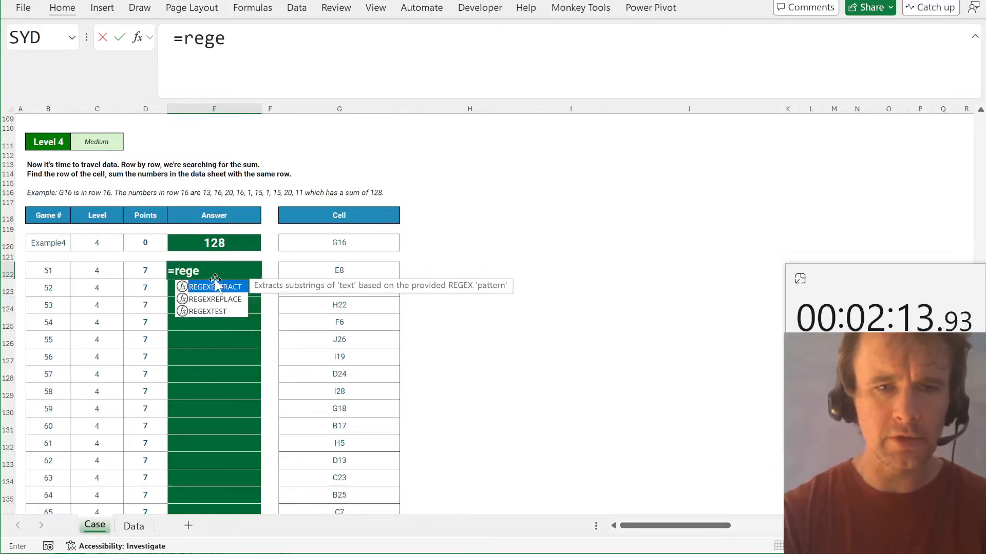
pyautogui.press('Tab')
pyautogui.write('G122,"')
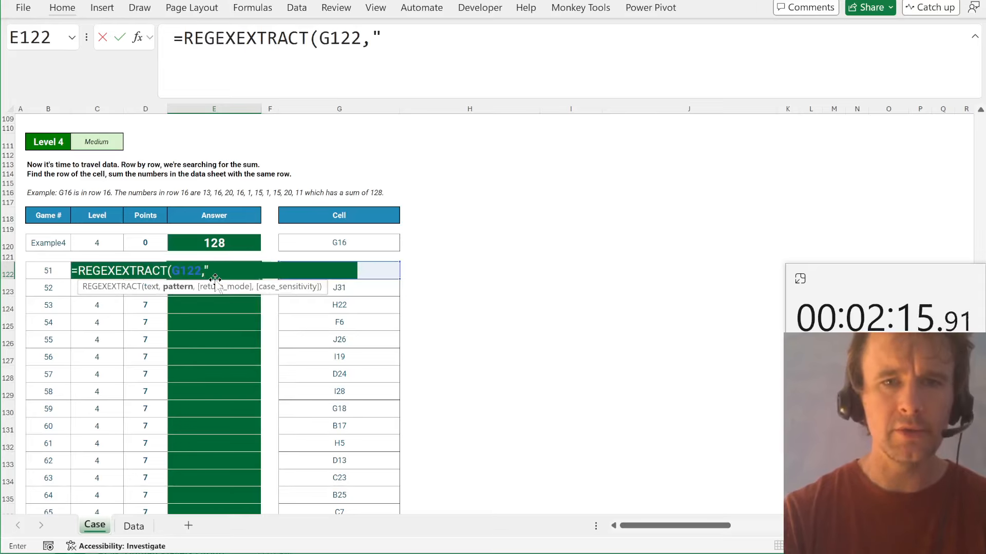
pyautogui.write('\\d+")')
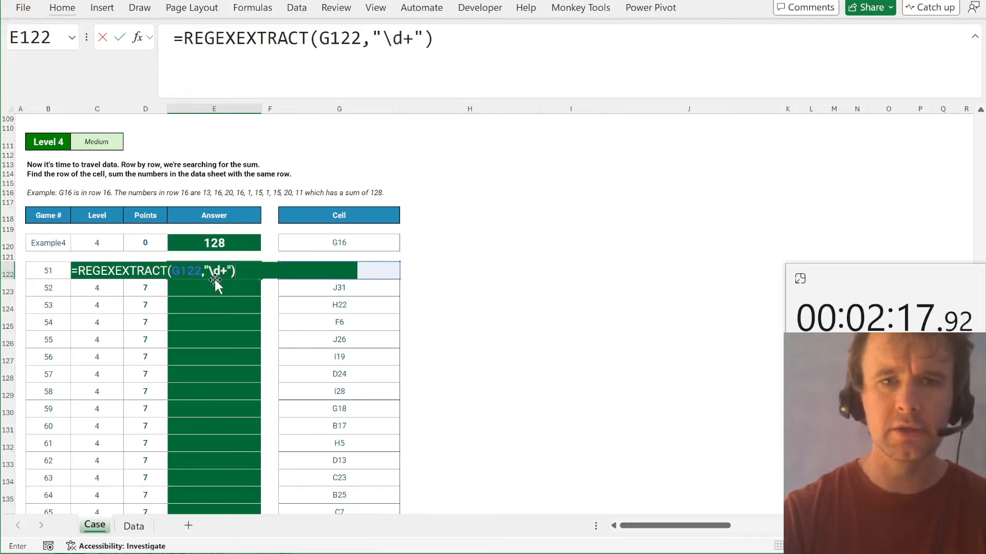
pyautogui.hotkey('ctrl', 'Return')
# - Sum the matching table row by expanding the E122 formula to =SUM(INDEX(t,REGEXEXTRACT(G122,"\d+")-1))
pyautogui.click(184, 38)
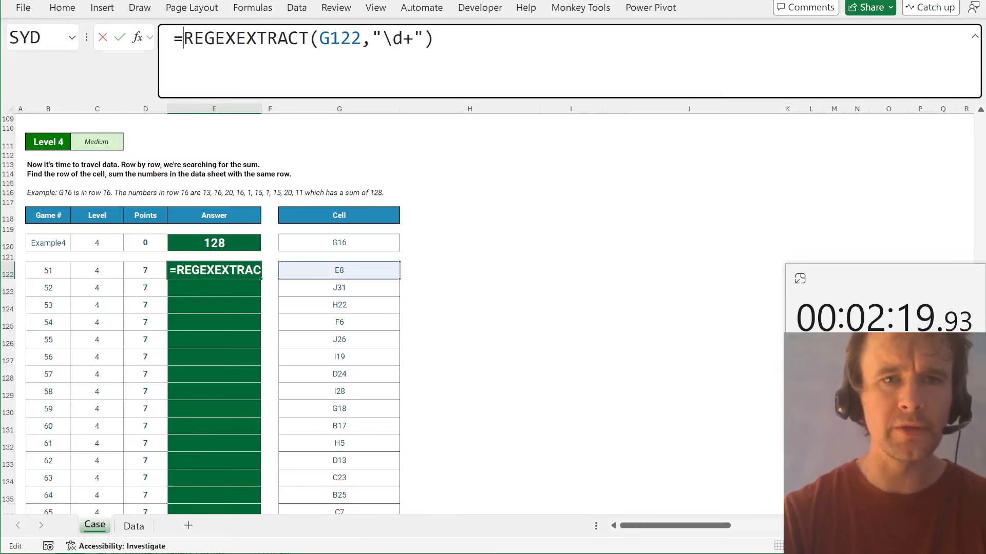
pyautogui.write('sum')
pyautogui.press('Tab')
pyautogui.write('inde')
pyautogui.press('Tab')
pyautogui.write('t')
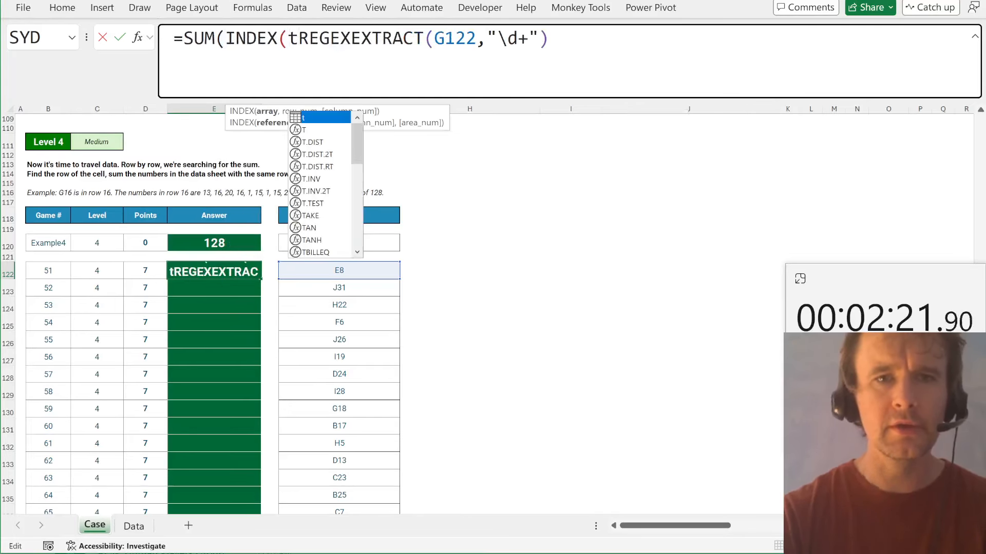
pyautogui.write(',')
pyautogui.press('End')
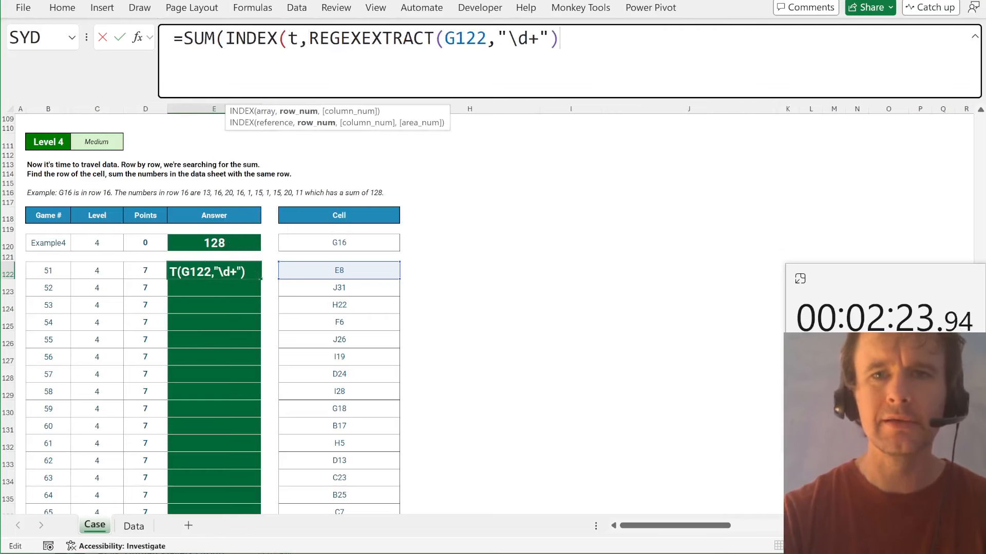
pyautogui.write('-1))')
pyautogui.press('Return')
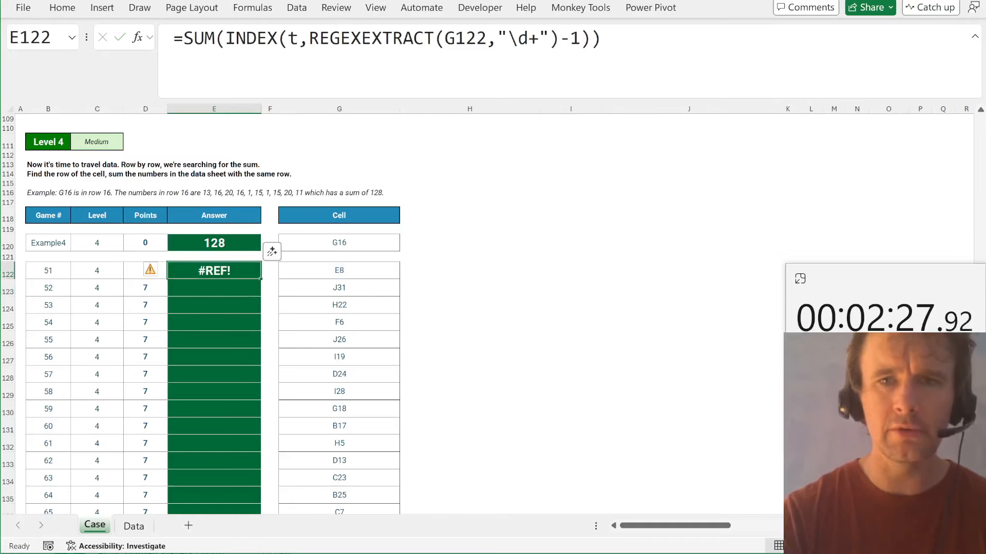
# - Add a ,0 argument after the INDEX part in E122, making it =SUM(INDEX(t,REGEXEXTRACT(G122,"\d+")-1),0)
pyautogui.press('F2')
pyautogui.press('Left')
pyautogui.write(',0')
pyautogui.press('Return')
pyautogui.press('Up')
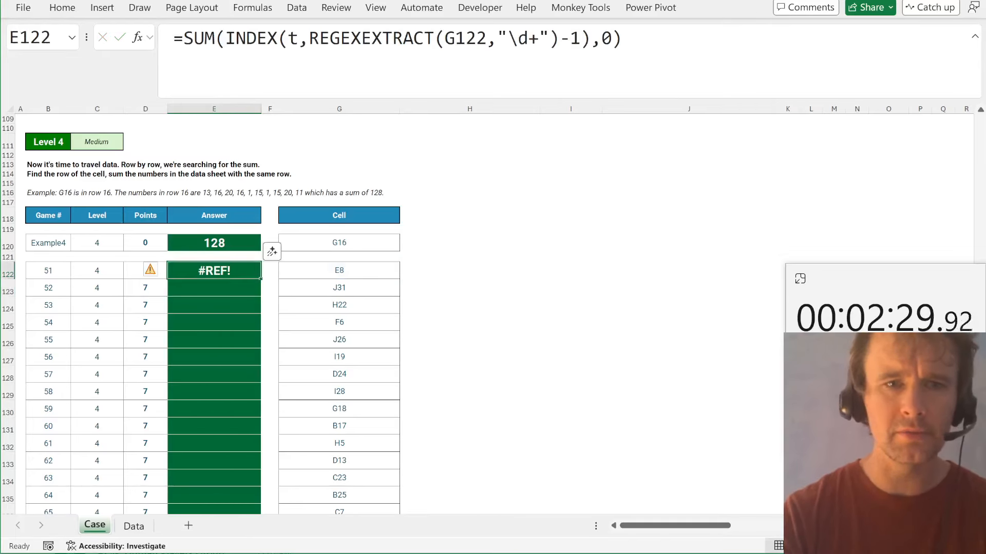
# - Move the ,0 argument inside INDEX in E122, making the formula =SUM(INDEX(t,REGEXEXTRACT(G122,"\d+")-1,0))
pyautogui.click(298, 38)
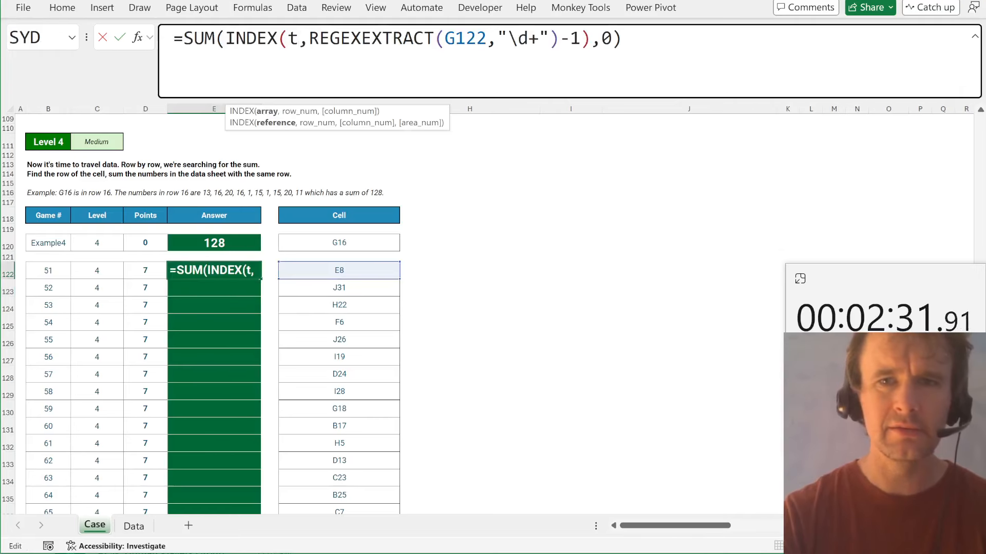
pyautogui.moveTo(590, 38); pyautogui.dragTo(612, 39)
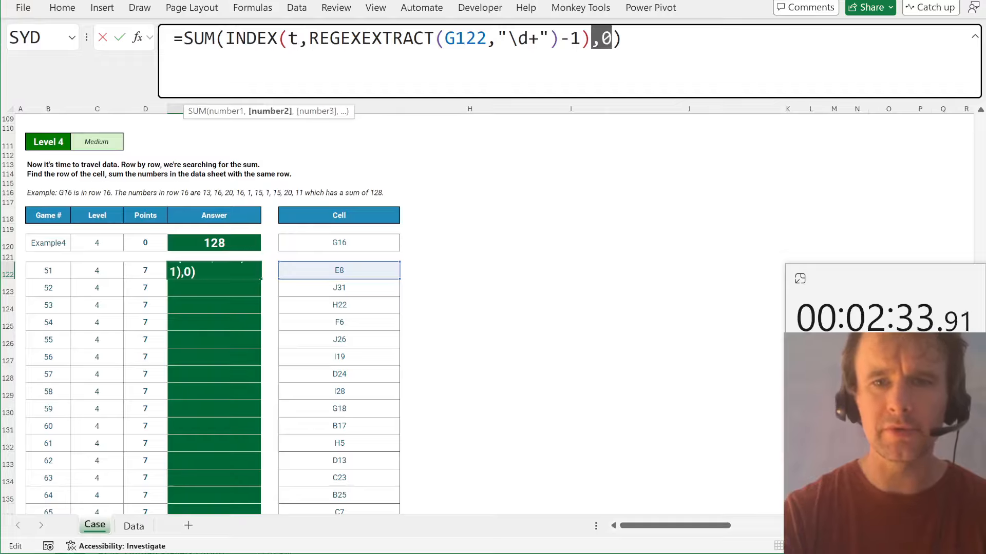
pyautogui.hotkey('ctrl', 'x')
pyautogui.press('Left')
pyautogui.hotkey('ctrl', 'v')
pyautogui.press('Return')
pyautogui.press('Up')
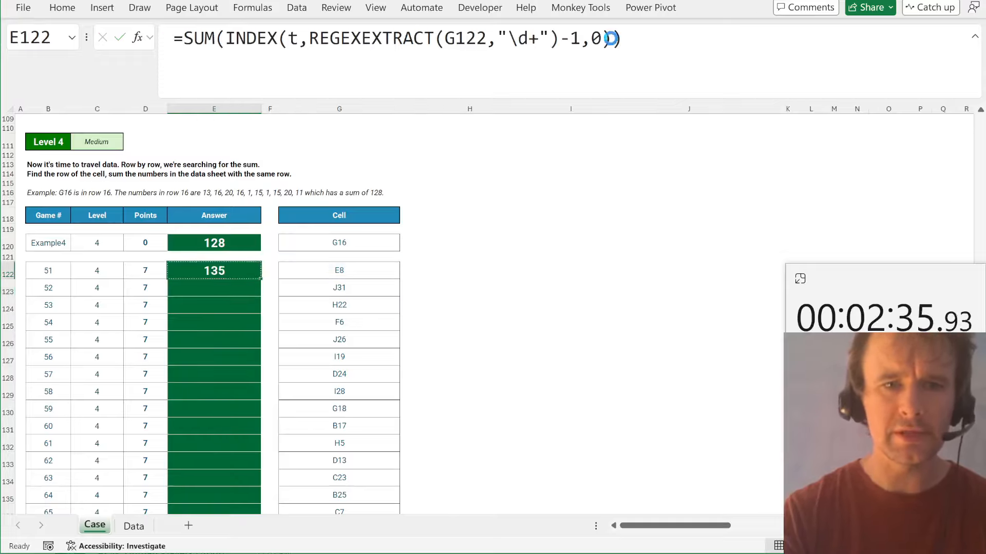
# - Copy the E122 formula into the Level 4 example answer cell E120
pyautogui.hotkey('ctrl', 'c')
pyautogui.press('Up')
pyautogui.press('Up')
pyautogui.hotkey('ctrl', 'v')
# - Fill the E122 formula down the Level 4 answers through E141 and go on to the Level 5 section
pyautogui.press('Down')
pyautogui.press('Down')
pyautogui.press('Left')
pyautogui.hotkey('ctrl', 'Down')
pyautogui.press('Right')
pyautogui.hotkey('ctrl', 'shift', 'Up')
pyautogui.hotkey('ctrl', 'd')
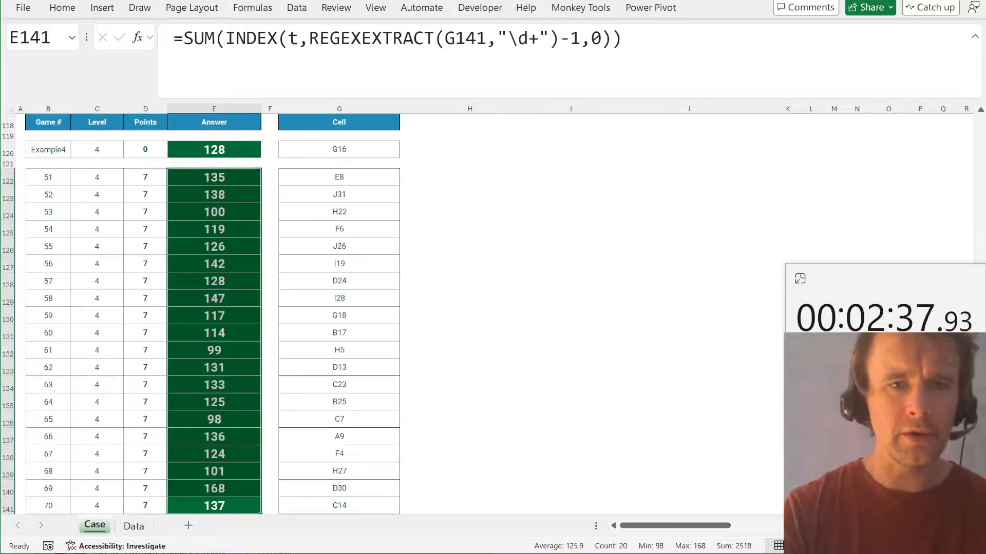
pyautogui.press('pagedown')
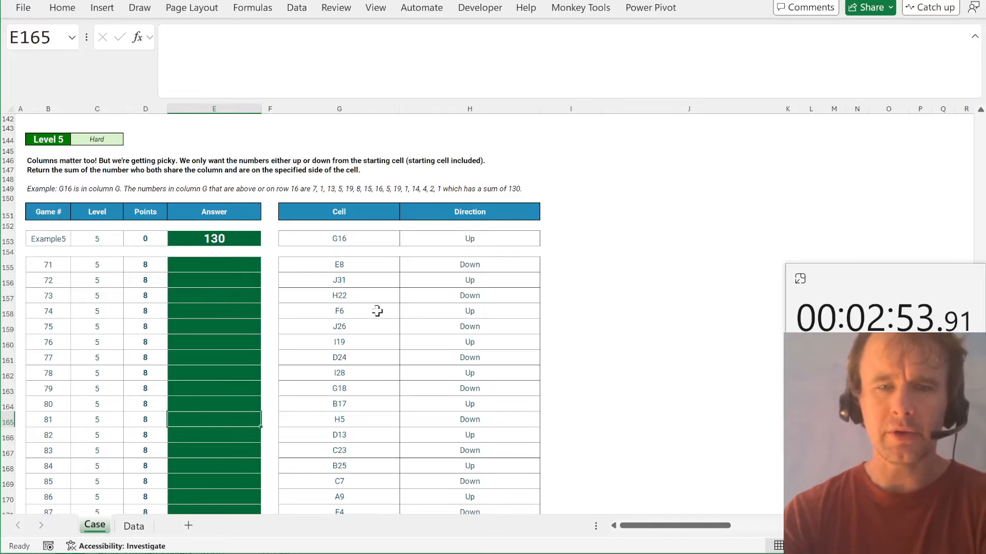
pyautogui.click(233, 262)
pyautogui.write('=')
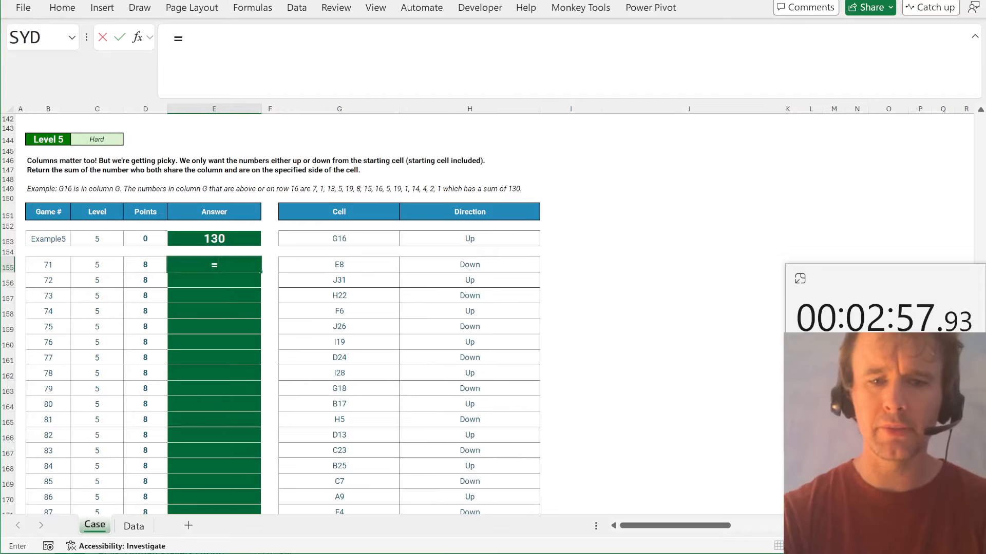
pyautogui.write('chod')
pyautogui.press('Tab')
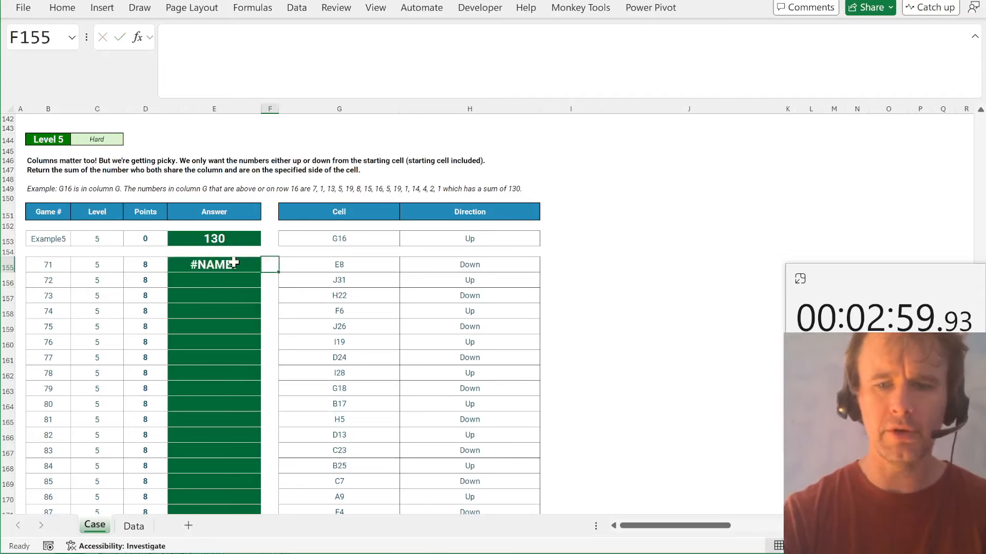
# - Get the character code of the first Level 5 column letter by entering =CODE(G155) in E155
pyautogui.click(233, 262)
pyautogui.write('=co')
pyautogui.press('Tab')
pyautogui.press('Right')
pyautogui.press('Right')
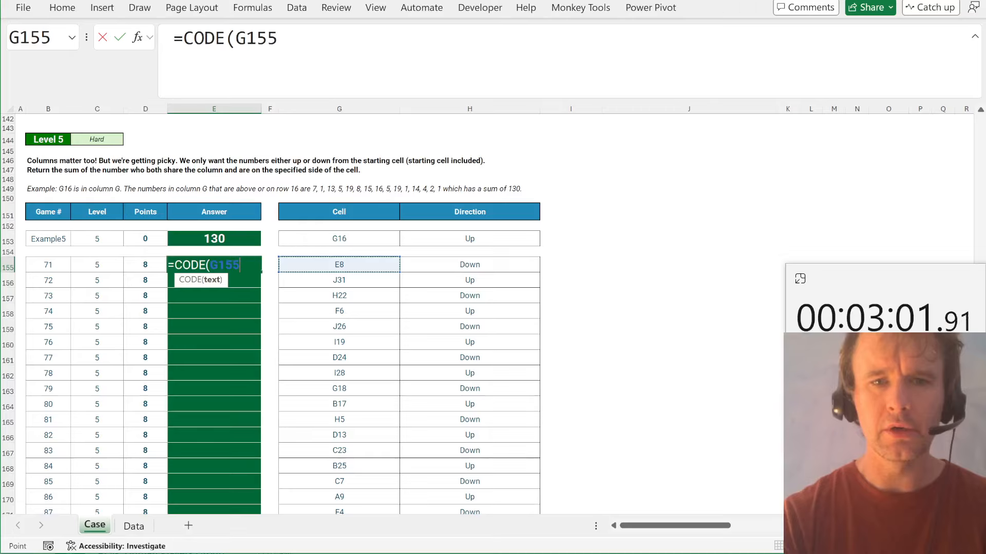
pyautogui.write(')')
pyautogui.press('Return')
pyautogui.click(234, 263)
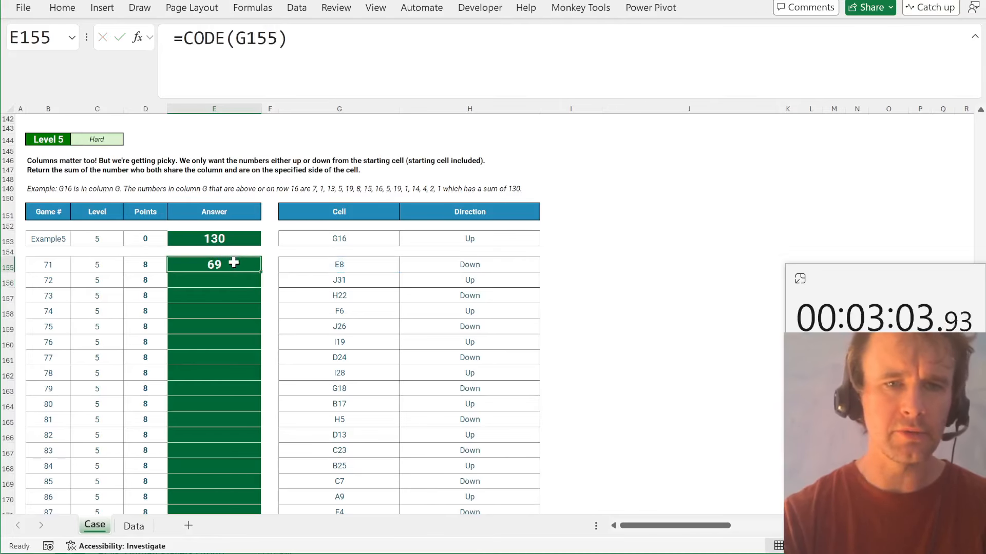
# - Convert the code in E155 to a column number by changing the formula to =CODE(G155)-64
pyautogui.click(354, 45)
pyautogui.write('-64')
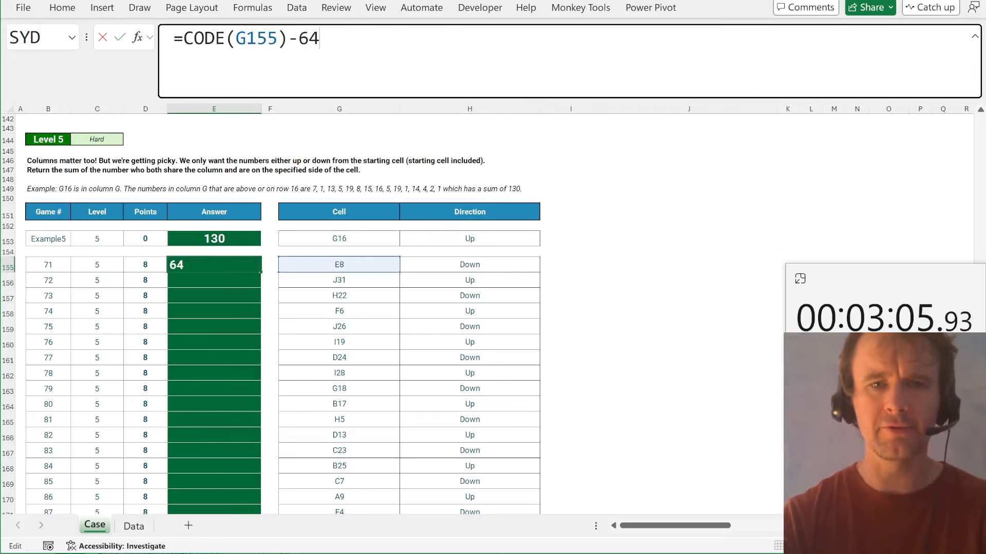
pyautogui.press('Return')
pyautogui.press('Up')
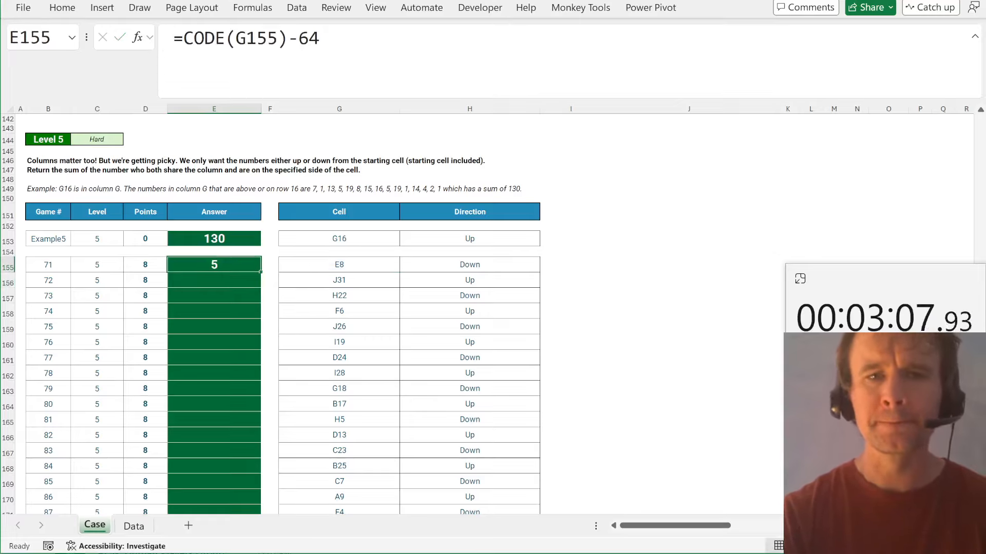
# - Wrap the E155 formula in a LET function that names CODE(G155)-64 as cl
pyautogui.click(184, 38)
pyautogui.write('let')
pyautogui.press('Tab')
pyautogui.write('cl,')
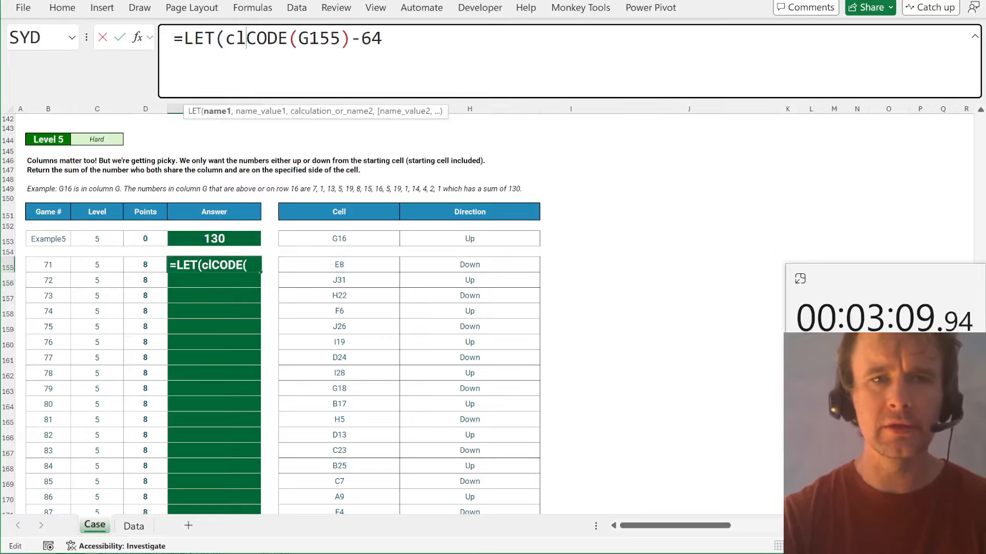
pyautogui.press('End')
pyautogui.write(',r')
pyautogui.press('BackSpace')
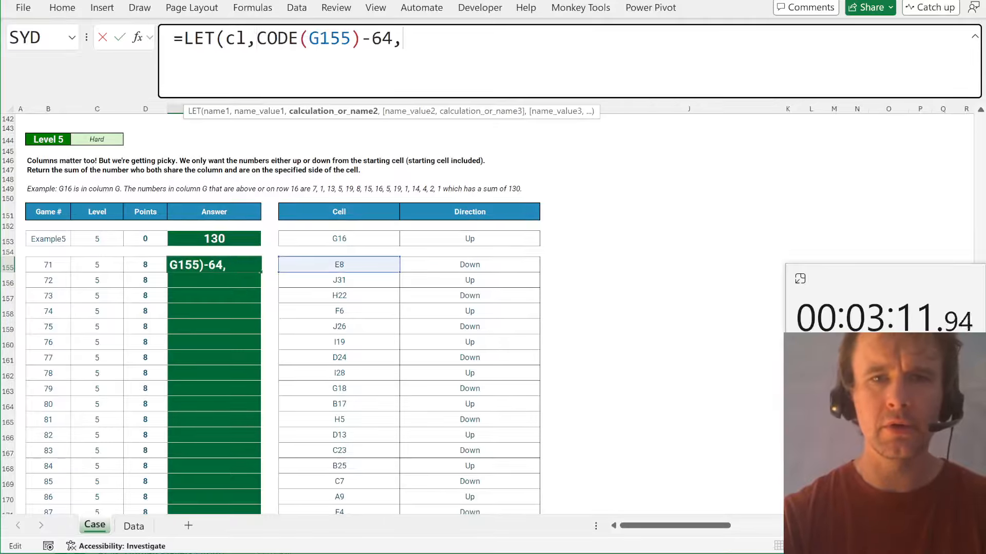
# - Add the variable rw to the LET in E155, defined as 1*REGEXEXTRACT(G155,"\d+")
pyautogui.write('rw,1*rege')
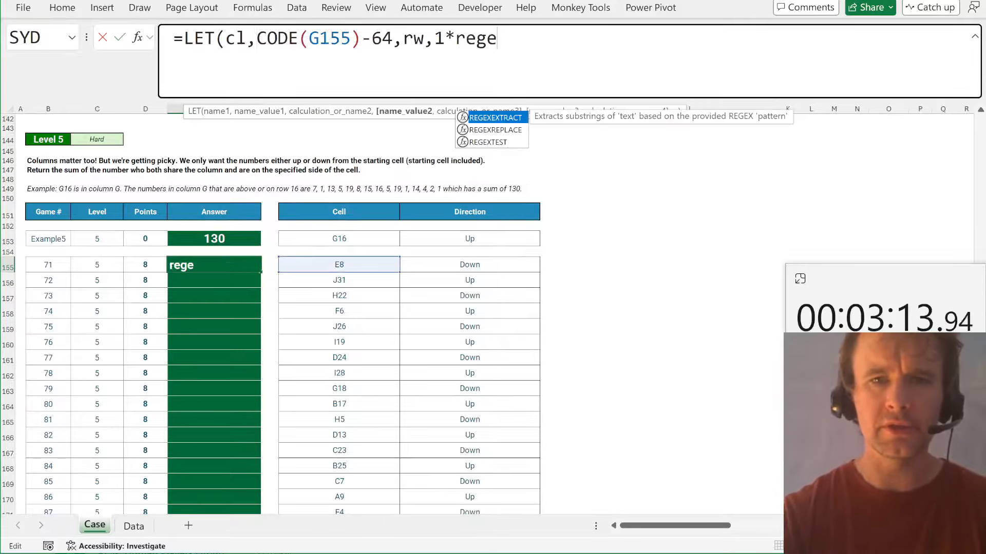
pyautogui.press('Tab')
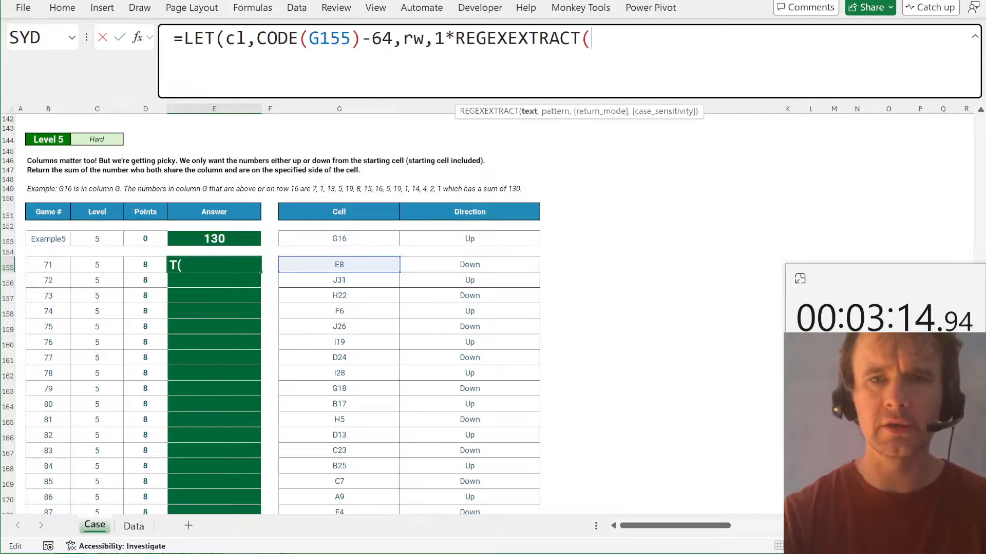
pyautogui.click(319, 266)
pyautogui.write(',"\\')
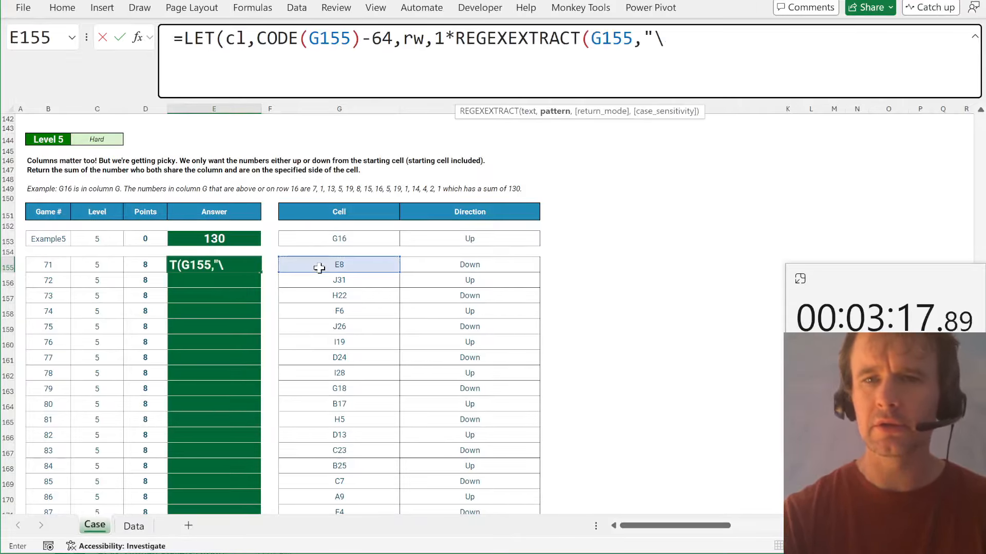
pyautogui.write('d+")')
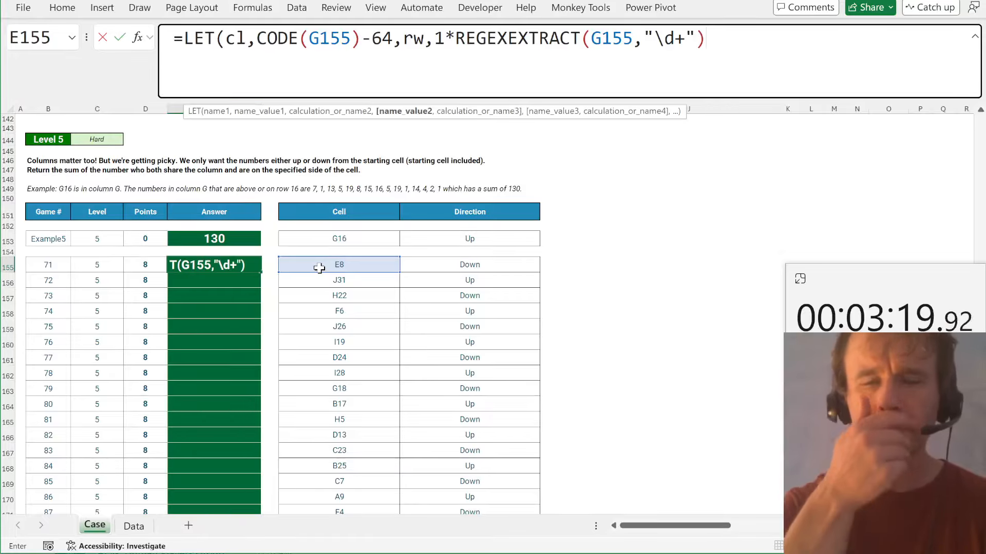
# - Start an IF as the LET calculation in E155, testing whether H155="Down"
pyautogui.write(',if')
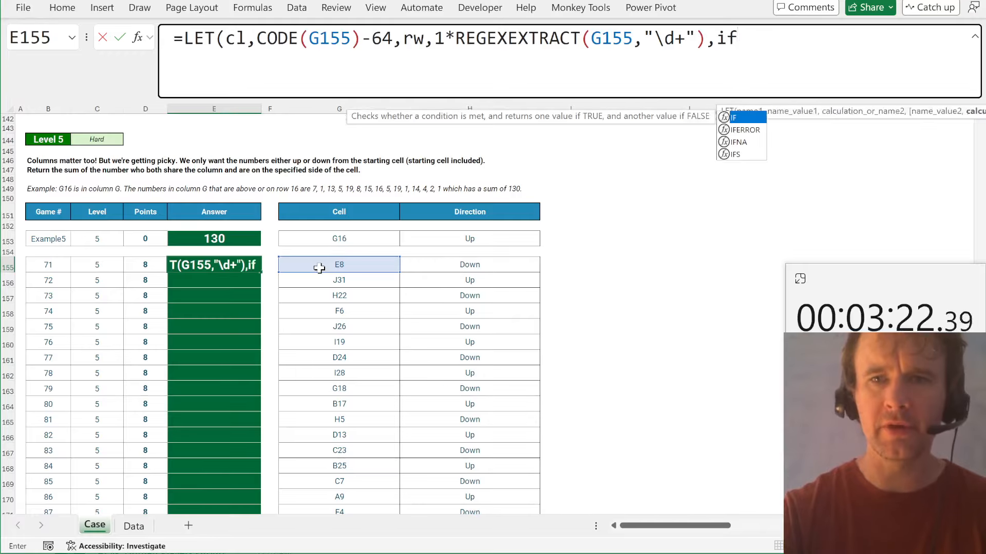
pyautogui.press('Tab')
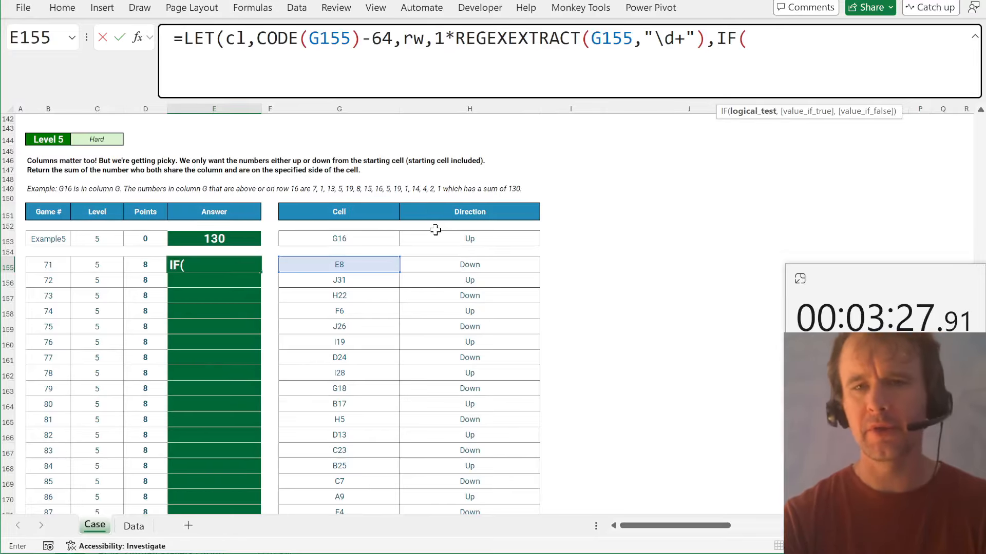
pyautogui.click(455, 267)
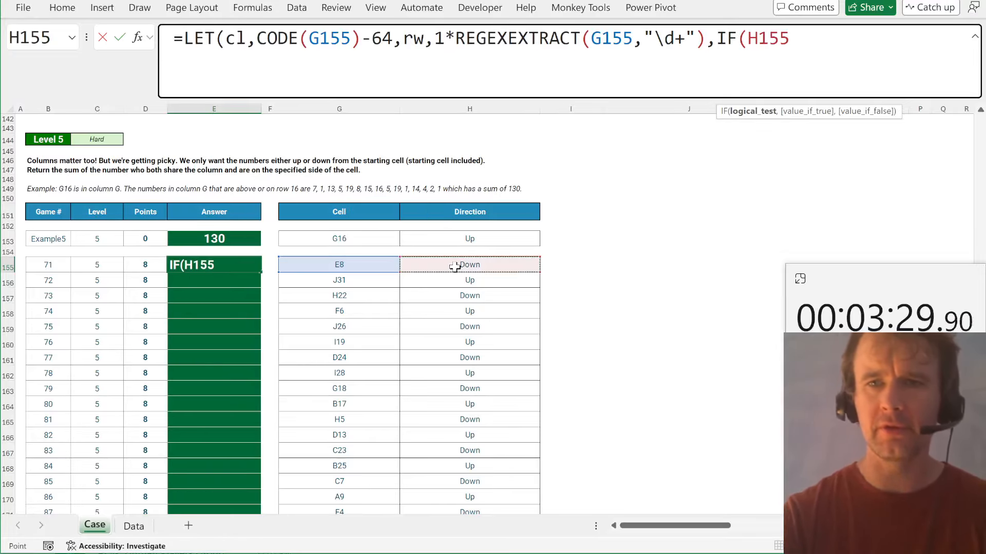
pyautogui.write('="Down",')
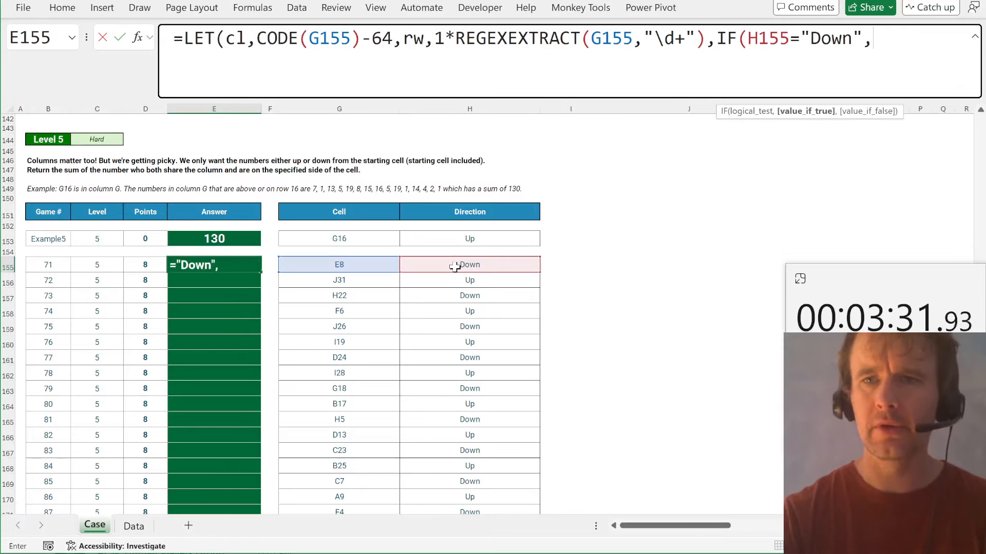
# - Enter SUM(DROP(INDEX(t,0,cl),rw-2)) as the IF's value for the Down direction in the E155 formula
pyautogui.write('sum')
pyautogui.press('Tab')
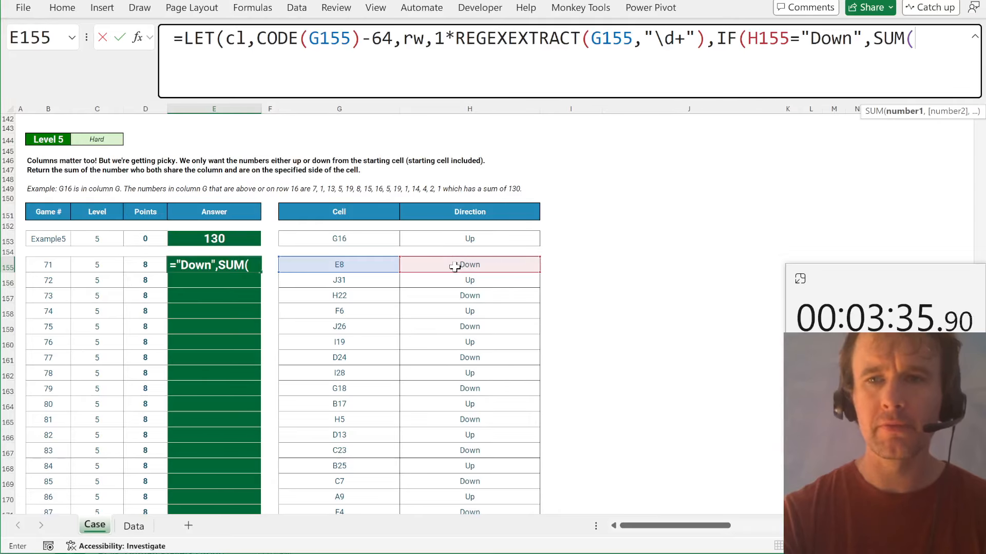
pyautogui.write('drop')
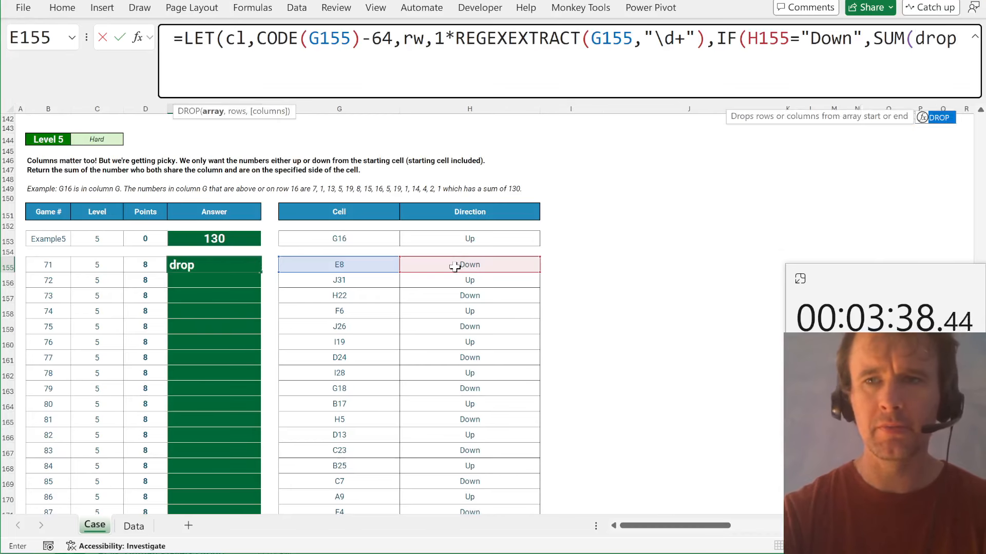
pyautogui.press('Tab')
pyautogui.write('ind')
pyautogui.press('Tab')
pyautogui.write('t')
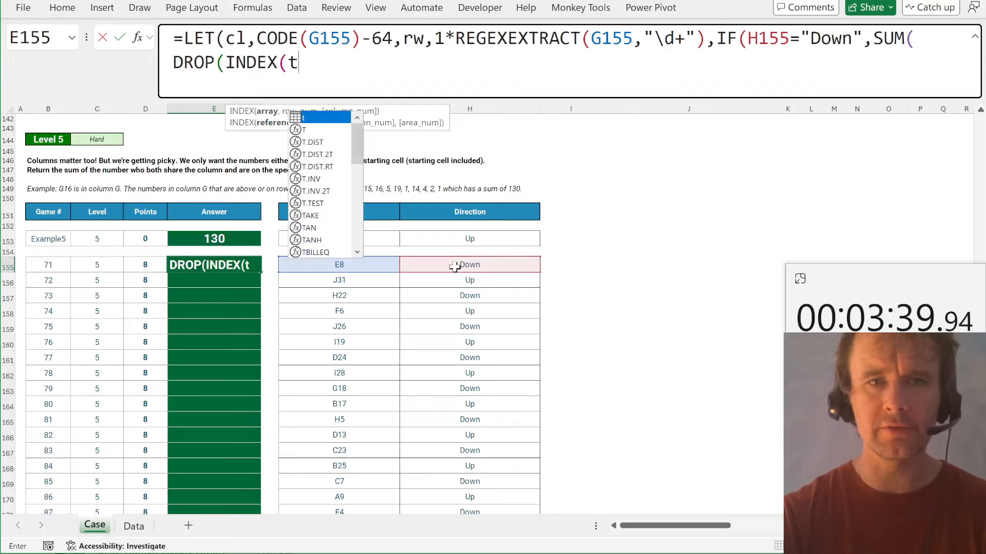
pyautogui.write(',')
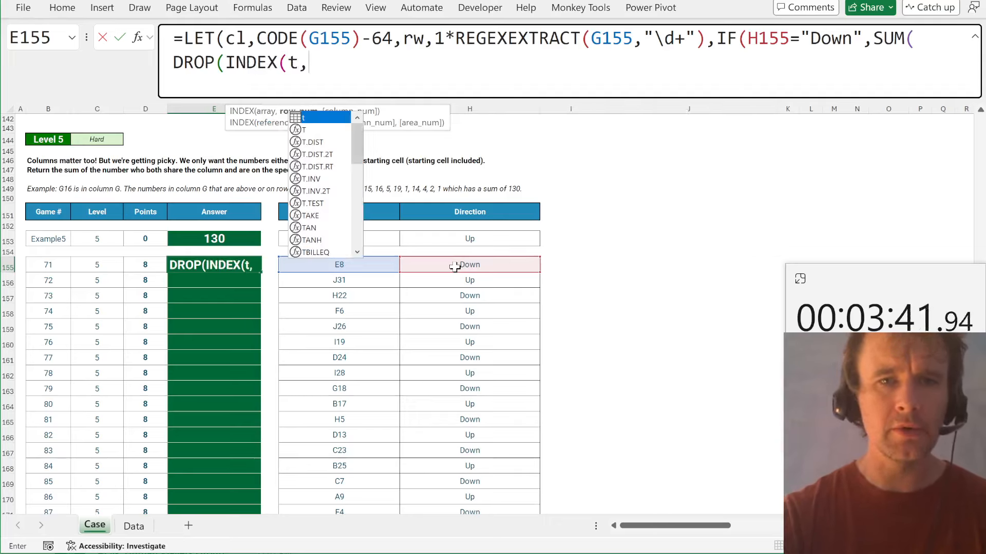
pyautogui.write('0,')
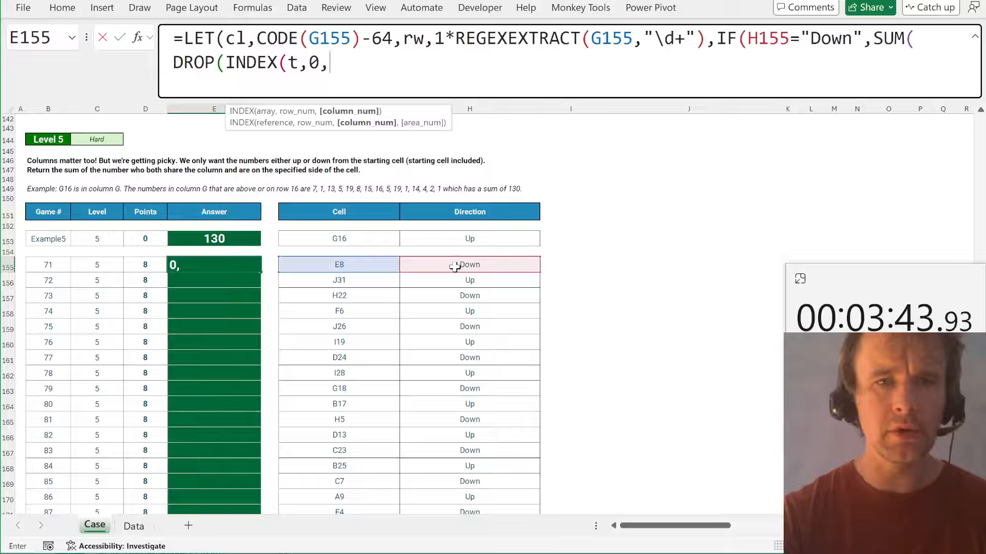
pyautogui.write('cl)')
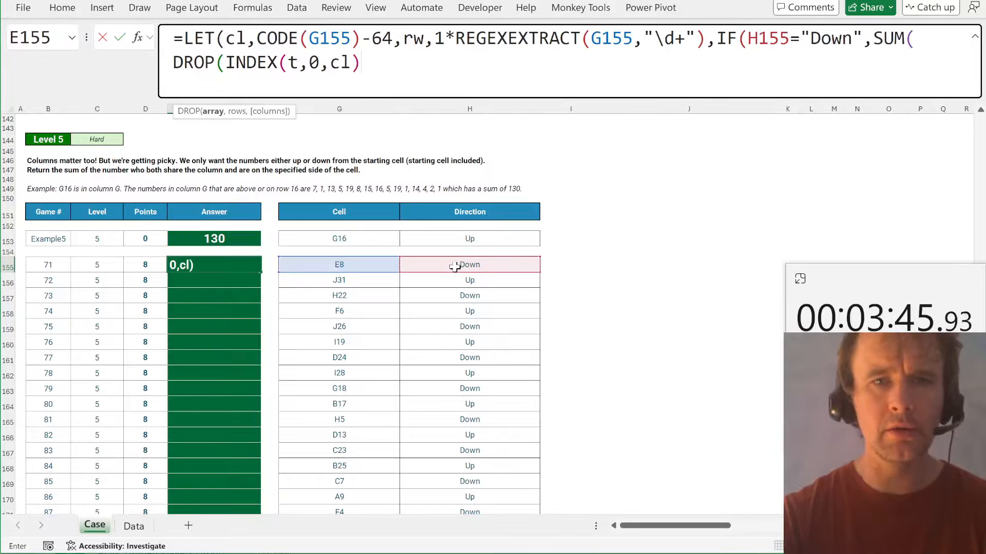
pyautogui.write(',')
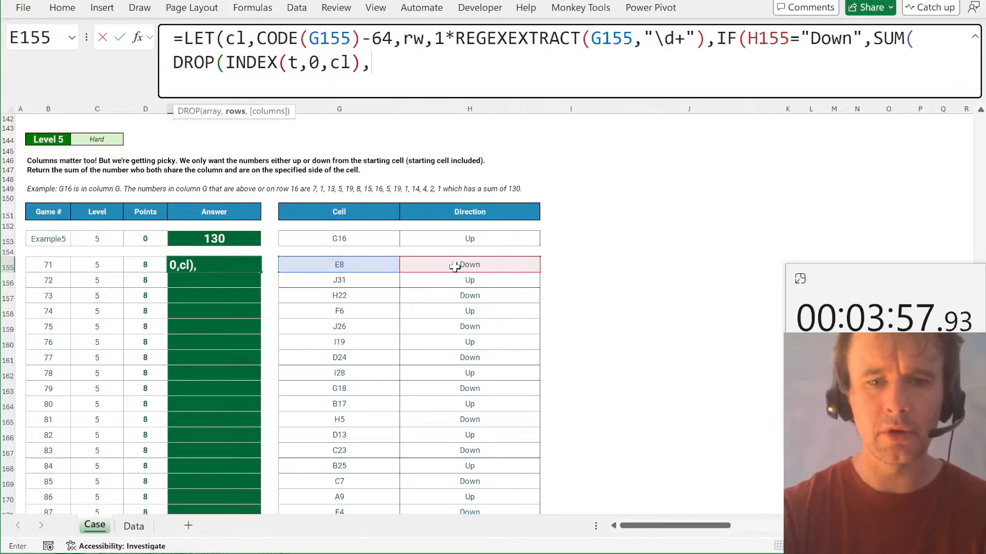
pyautogui.write('rw-2')
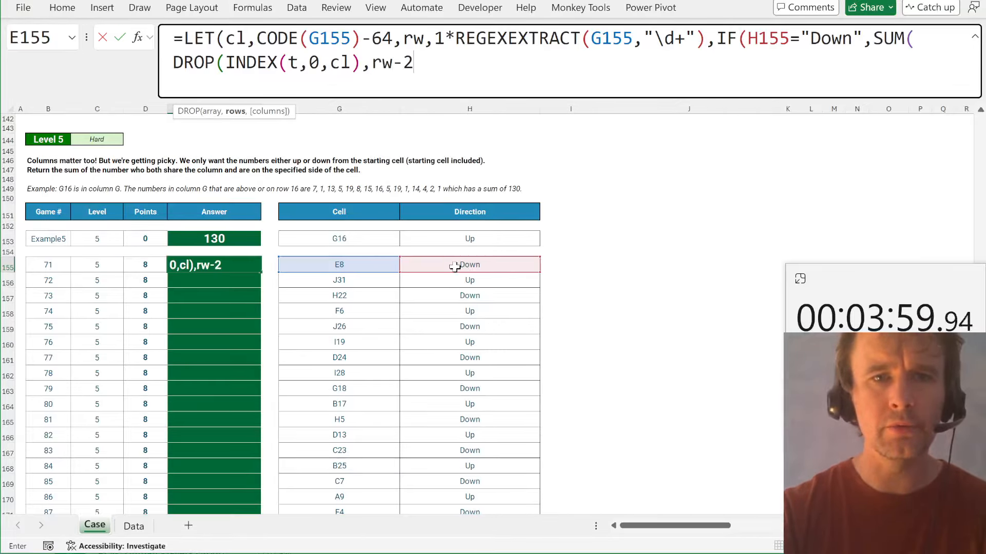
pyautogui.write('))')
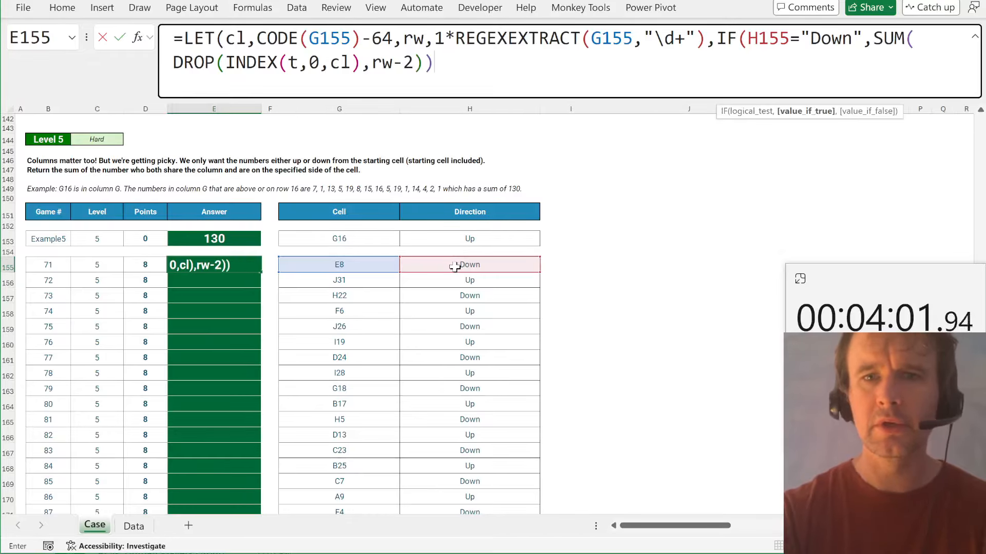
# - Complete the E155 formula with SUM(TAKE(INDEX(t,0,cl),rw-1)) as the IF's value for the other direction
pyautogui.write(',sum(take(index(')
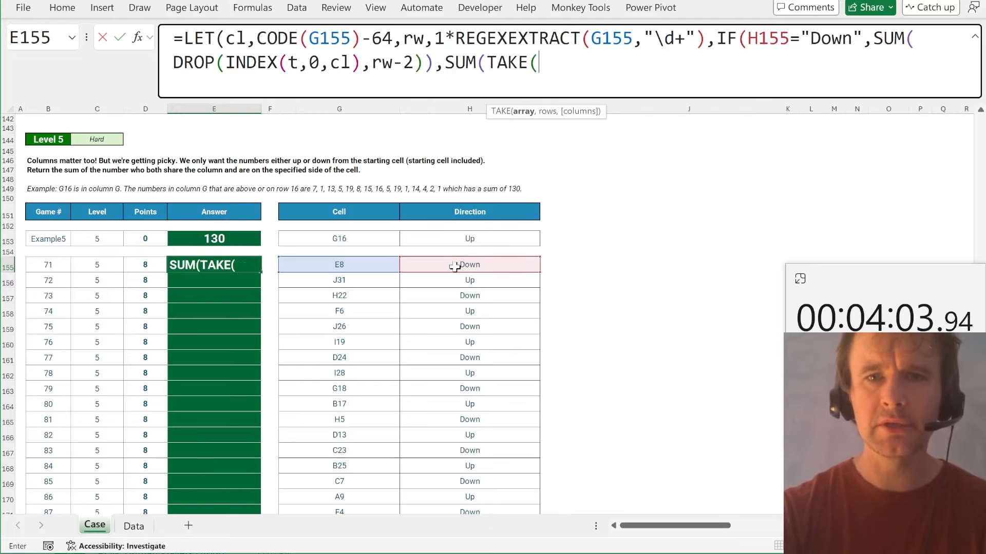
pyautogui.write(',0,cl)')
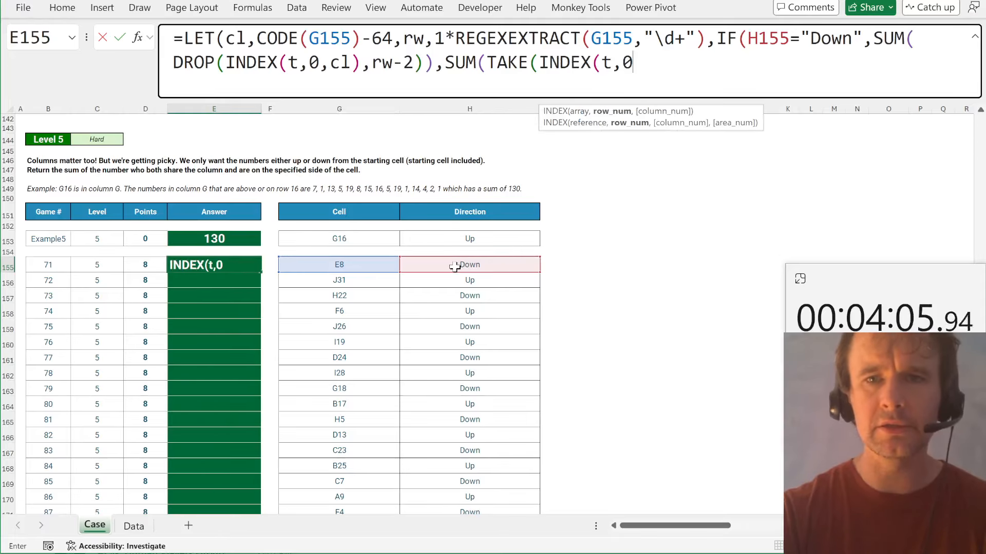
pyautogui.write(',')
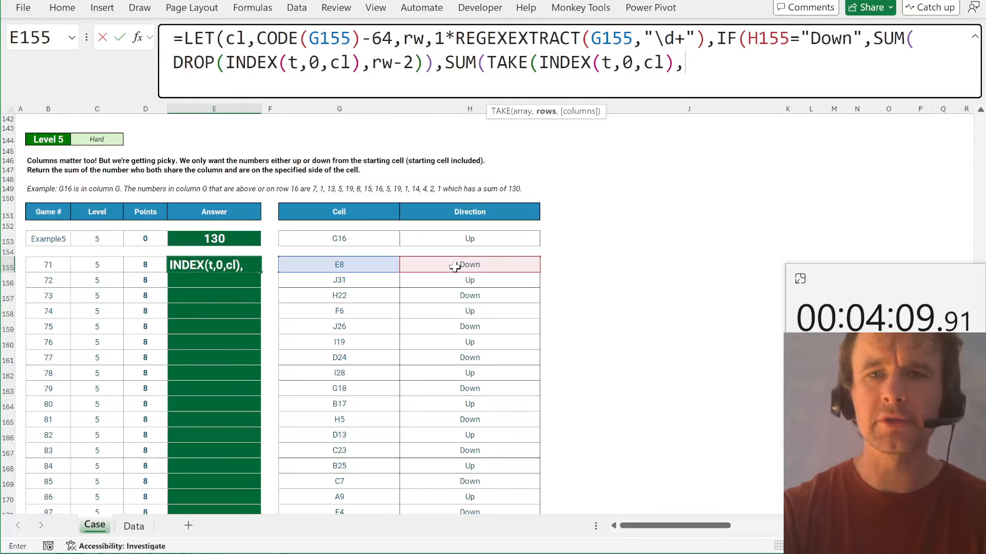
pyautogui.write('rw-1)')
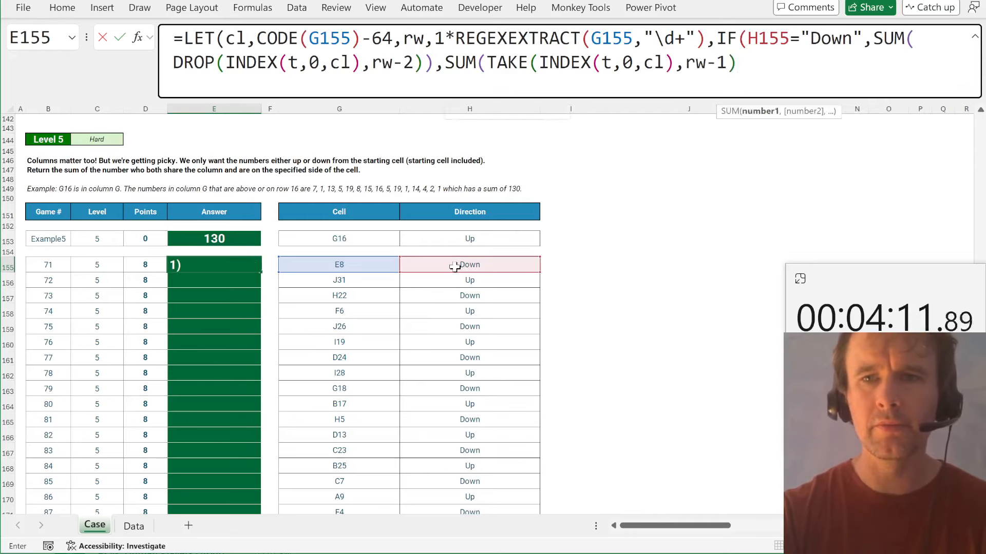
pyautogui.write('))')
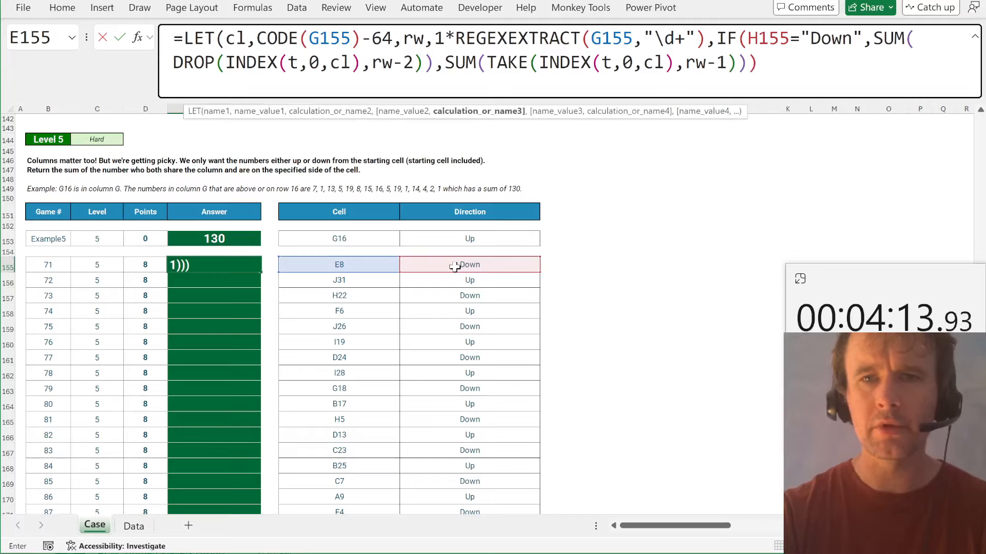
pyautogui.write(')')
pyautogui.press('Return')
# - Copy the E155 formula into the Level 5 example answer E153 and down through all Level 5 answer cells
pyautogui.press('Up')
pyautogui.hotkey('ctrl', 'c')
pyautogui.press('Up')
pyautogui.press('Up')
pyautogui.hotkey('ctrl', 'v')
pyautogui.press('Down')
pyautogui.press('Down')
pyautogui.press('Left')
pyautogui.hotkey('ctrl', 'Down')
pyautogui.press('Right')
pyautogui.hotkey('ctrl', 'shift', 'Up')
pyautogui.press('Return')
# - Start a formula with CODE and a nested INDIRECT in the Level 6 example answer cell E185
pyautogui.press('pagedown')
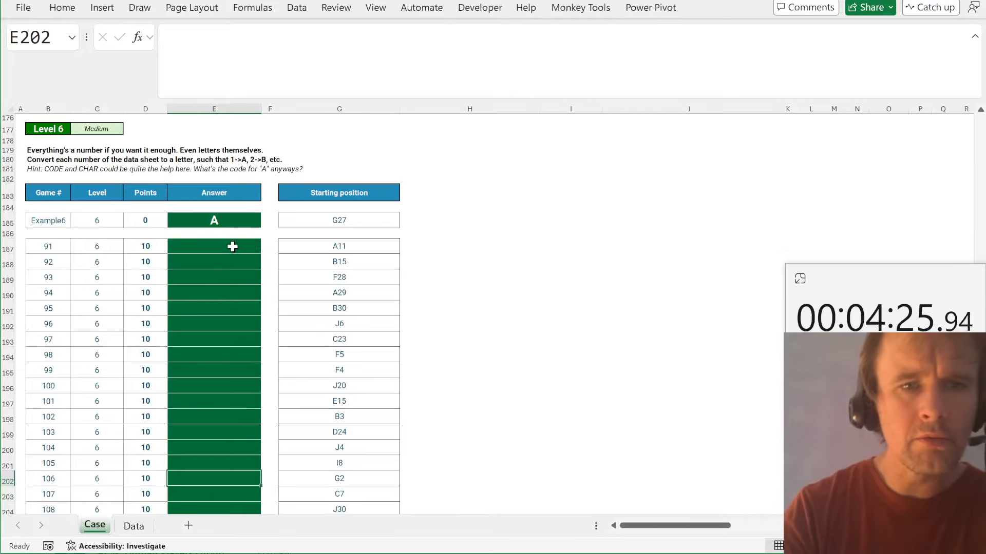
pyautogui.click(303, 231)
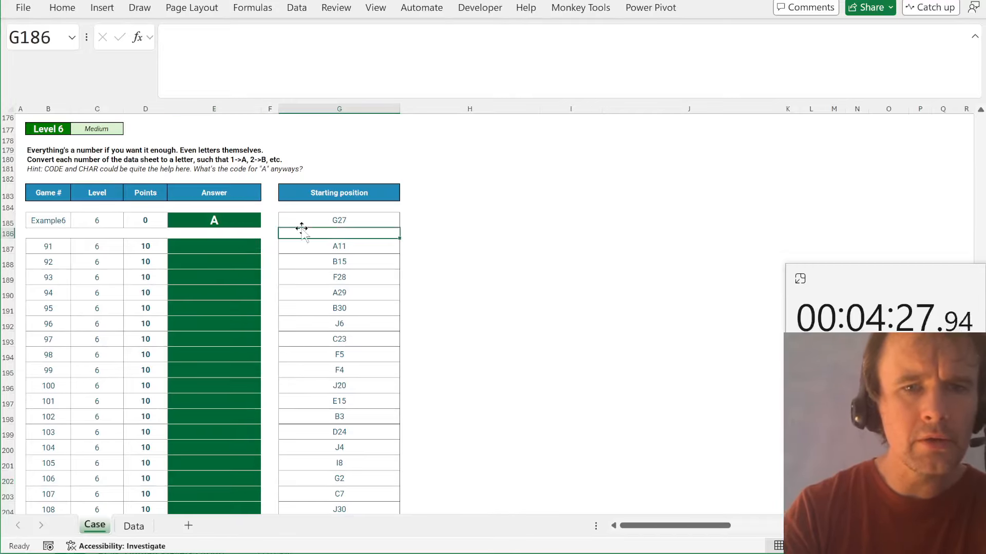
pyautogui.click(302, 215)
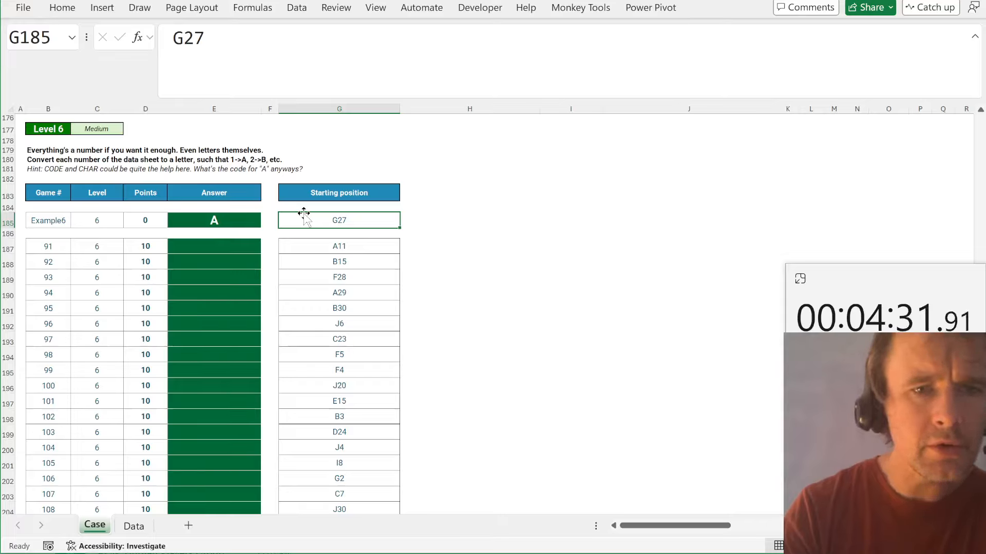
pyautogui.click(231, 223)
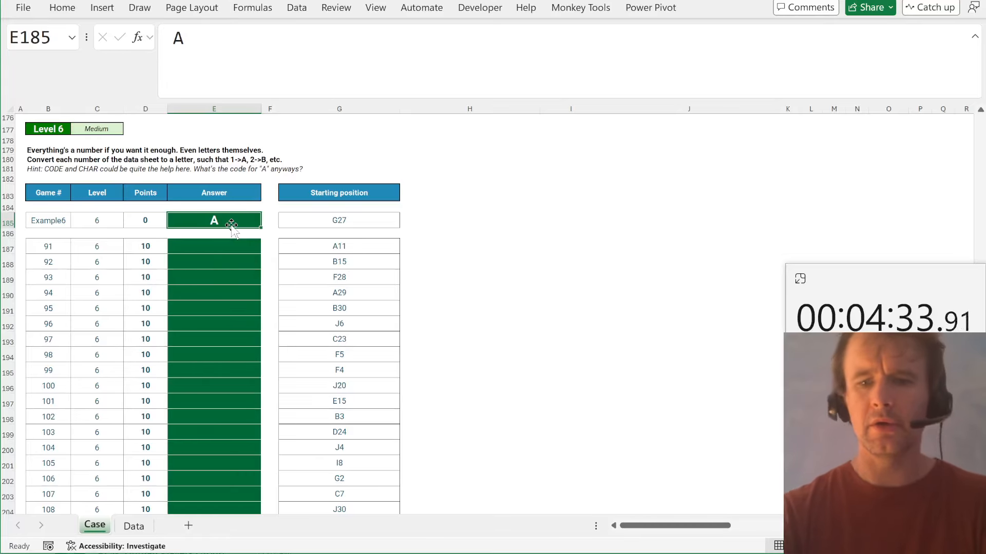
pyautogui.write('=code')
pyautogui.press('Tab')
pyautogui.write('inde')
pyautogui.press('BackSpace')
pyautogui.write('i')
pyautogui.press('Tab')
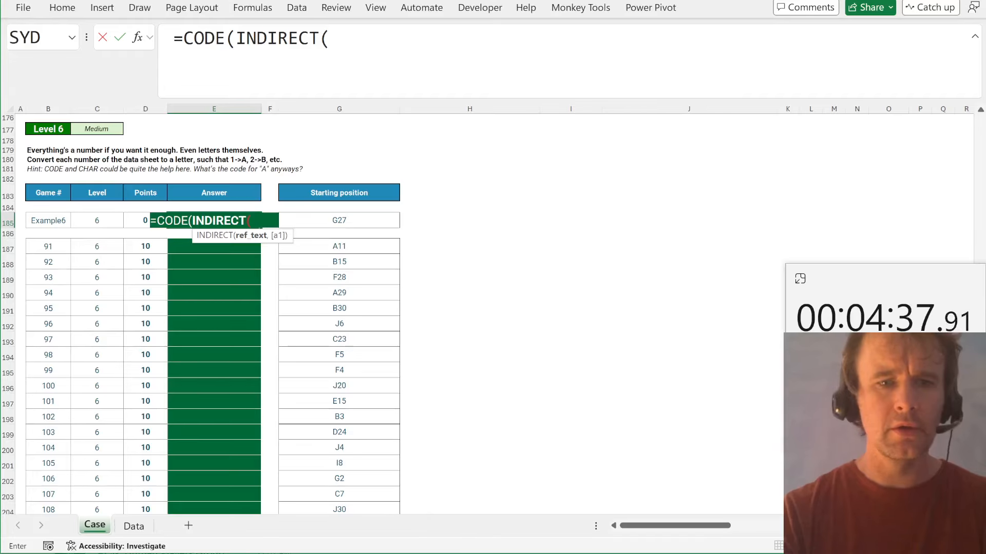
# - Complete the E185 formula as =CODE(INDIRECT("Data!"&G185))-64
pyautogui.write('"Data!"')
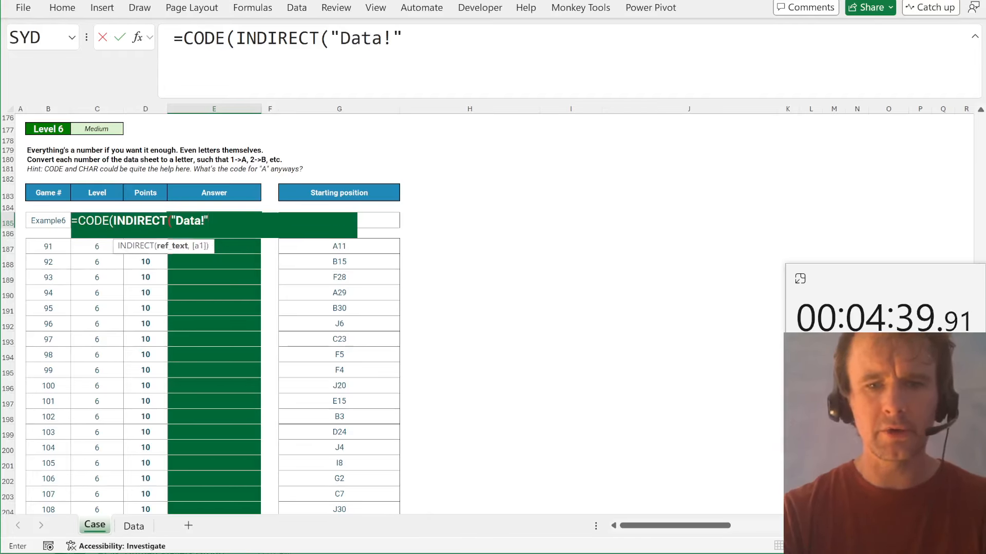
pyautogui.write('&')
pyautogui.press('Right')
pyautogui.press('Right')
pyautogui.write(')')
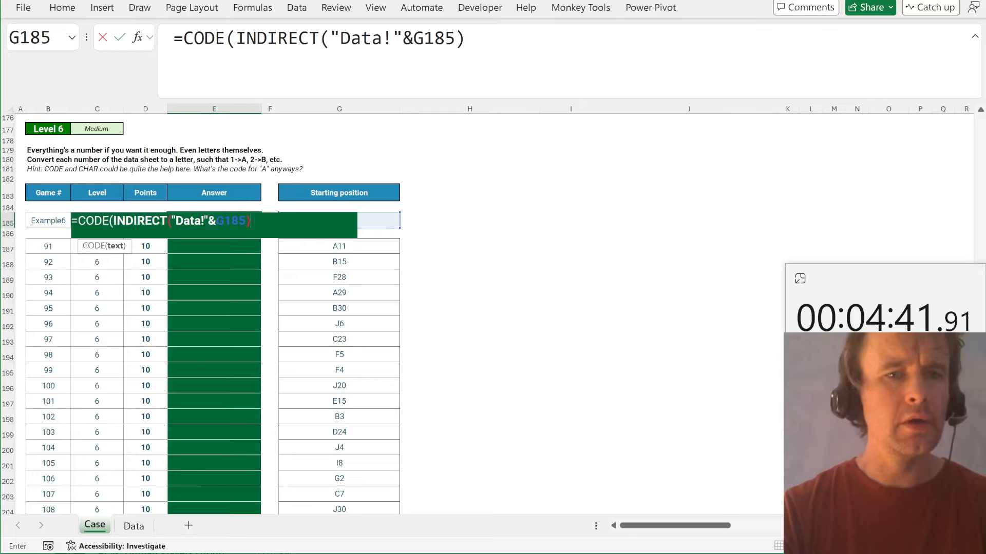
pyautogui.write(')')
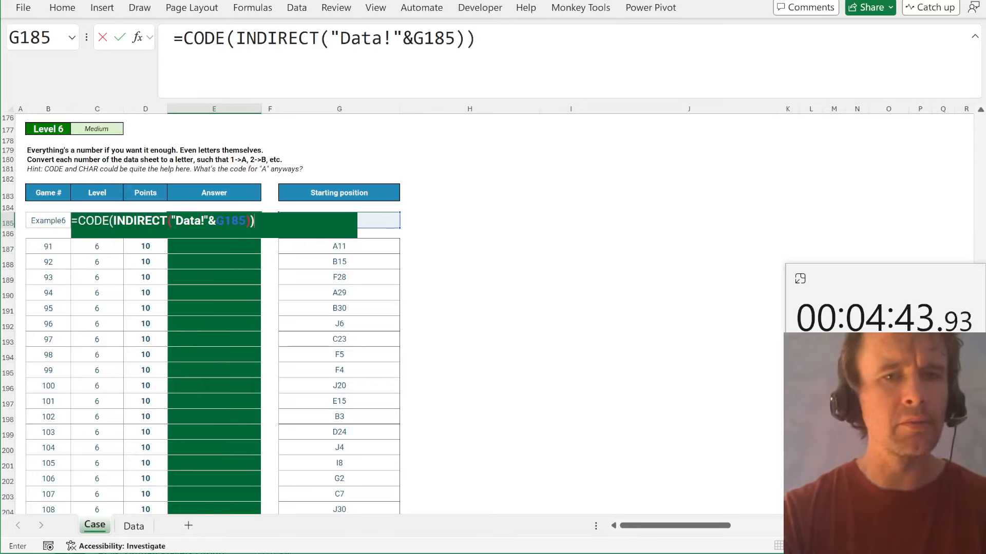
pyautogui.write('-64')
pyautogui.press('Return')
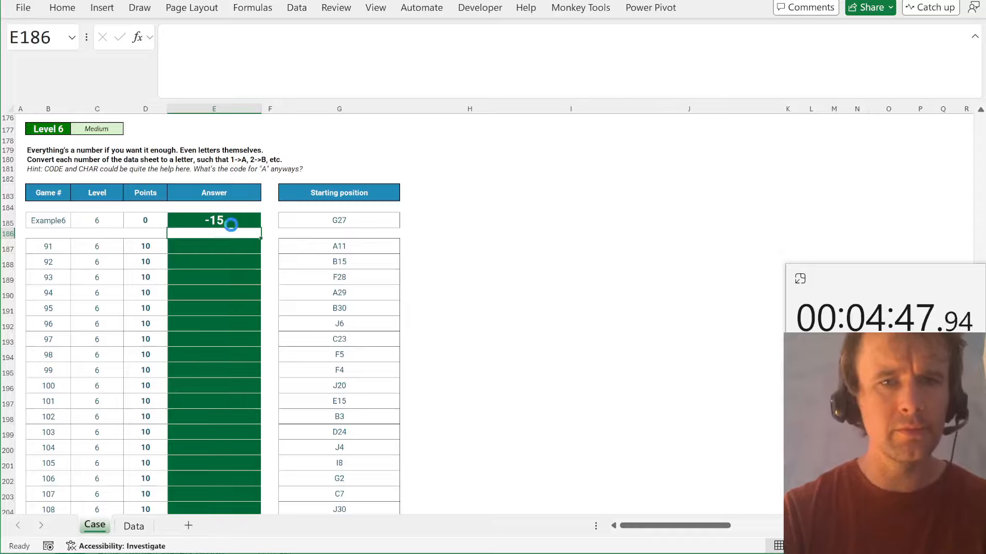
pyautogui.click(232, 222)
pyautogui.write('A')
pyautogui.hotkey('ctrl', 'Return')
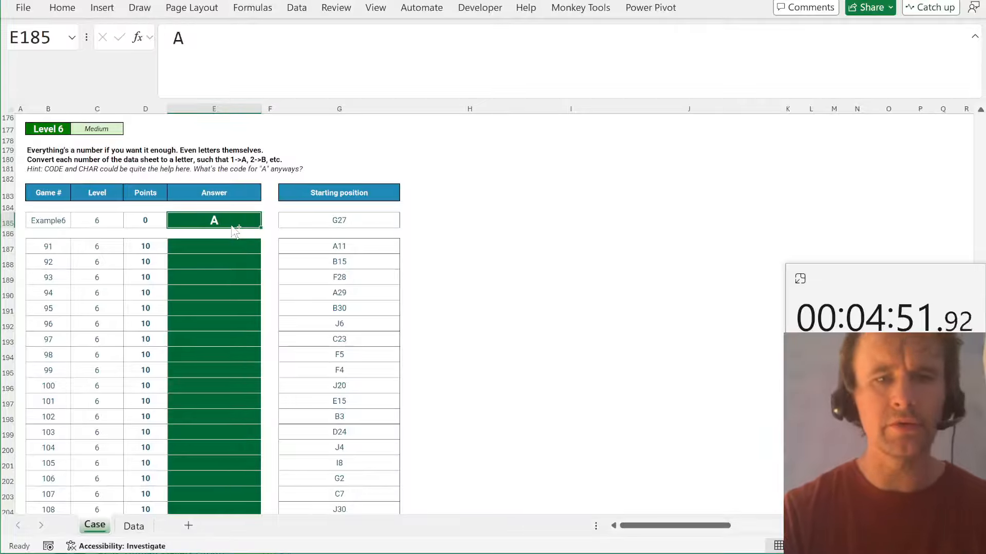
pyautogui.hotkey('ctrl', 'z')
# - Change the E185 formula to =CHAR(INDIRECT("Data!"&G185)+64)
pyautogui.click(216, 38)
pyautogui.doubleClick(205, 38)
pyautogui.write('char(INDIRECT("Data!"&G185))-64')
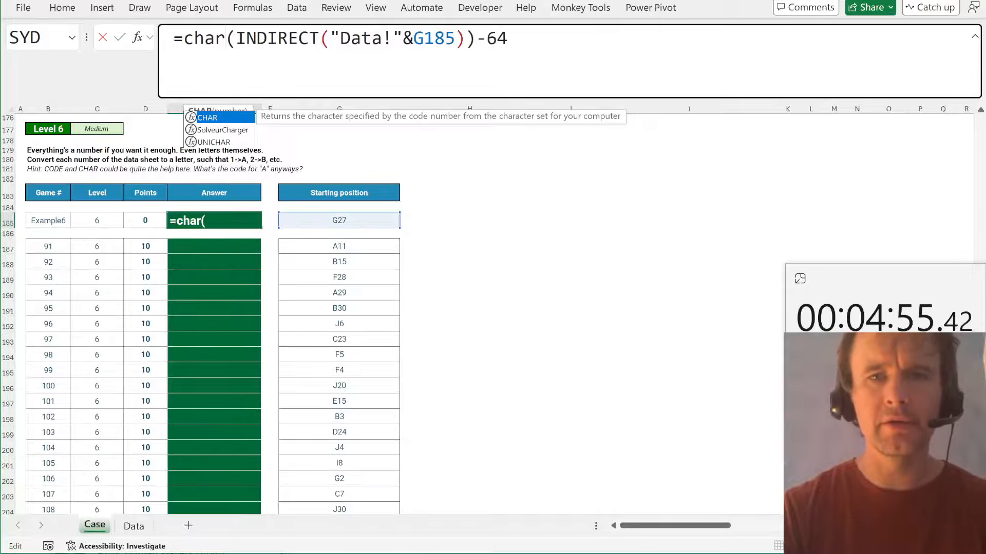
pyautogui.click(465, 38)
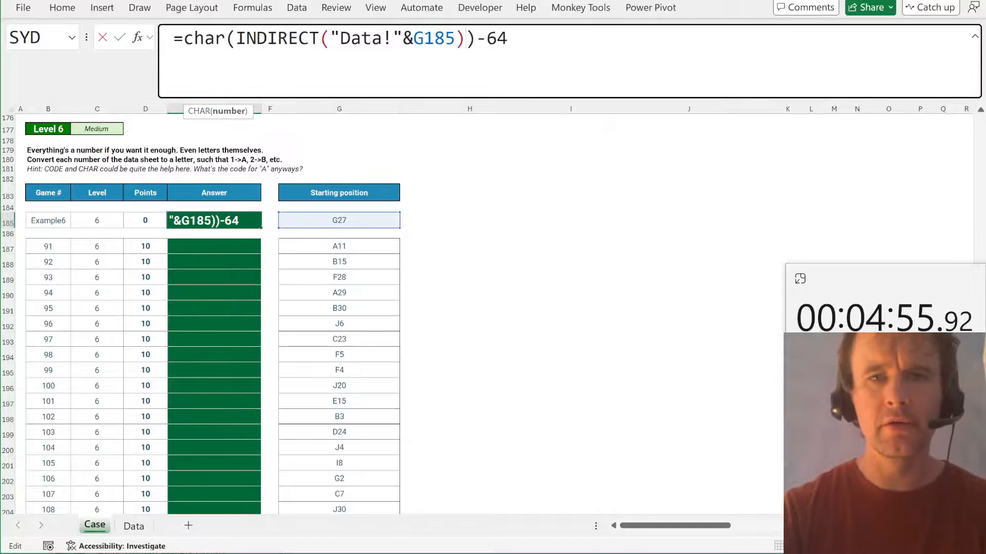
pyautogui.press('Delete')
pyautogui.moveTo(476, 38); pyautogui.dragTo(466, 38)
pyautogui.write('+')
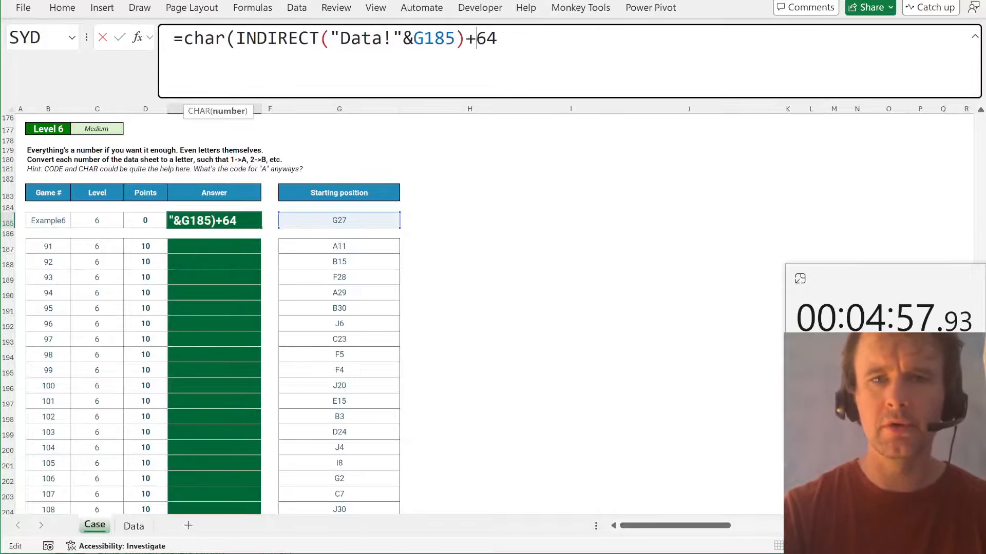
pyautogui.write(')')
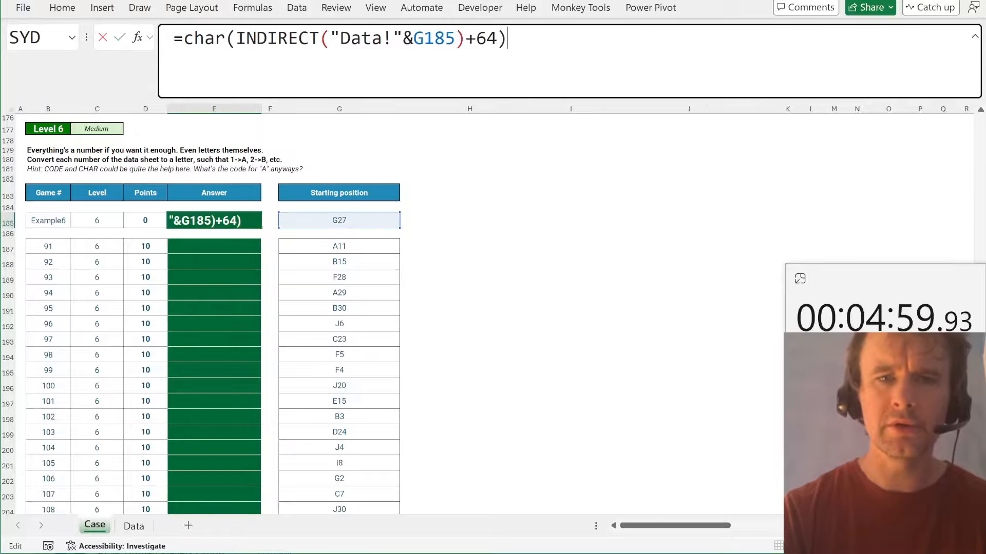
pyautogui.press('Return')
# - Copy the E185 formula to E187 and fill it down through E206 for all Level 6 games
pyautogui.press('Up')
pyautogui.hotkey('ctrl', 'c')
pyautogui.press('Down')
pyautogui.press('Down')
pyautogui.hotkey('ctrl', 'v')
pyautogui.press('Left')
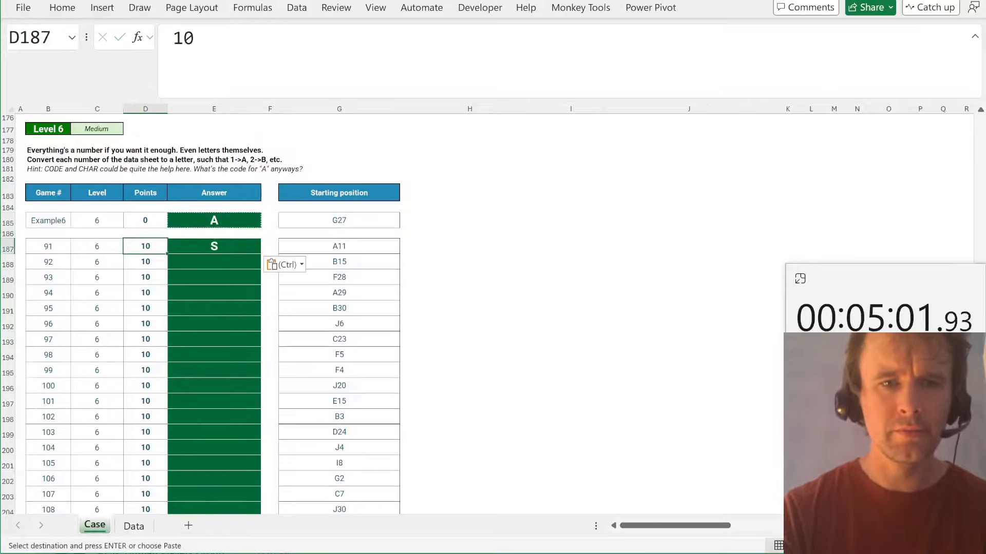
pyautogui.hotkey('ctrl', 'Down')
pyautogui.press('Right')
pyautogui.hotkey('ctrl', 'shift', 'Up')
pyautogui.hotkey('ctrl', 'd')
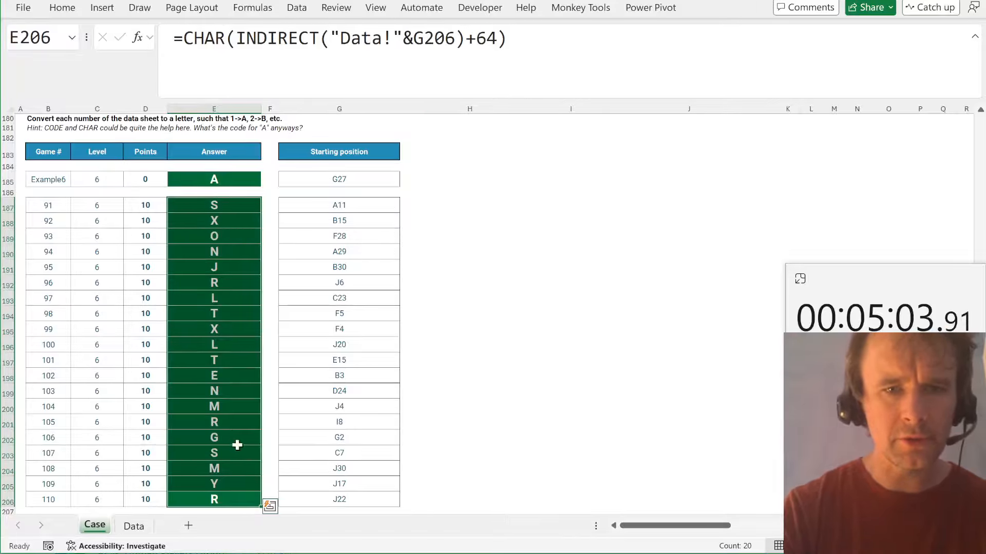
# - In J219 of Level 7, calculate the number of weeks between the dates from the difference (I219-H219)
pyautogui.scroll(-8, 222, 379)
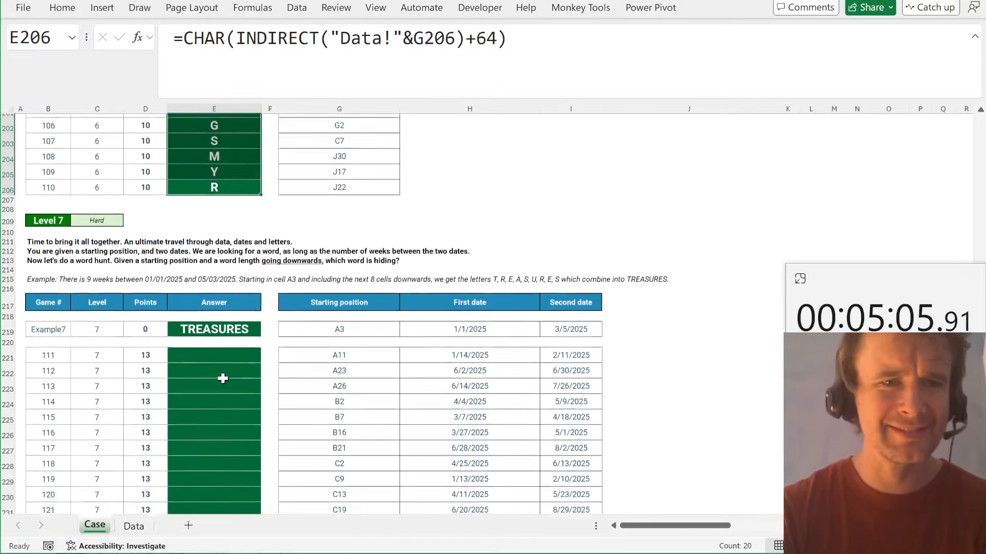
pyautogui.scroll(-1, 222, 379)
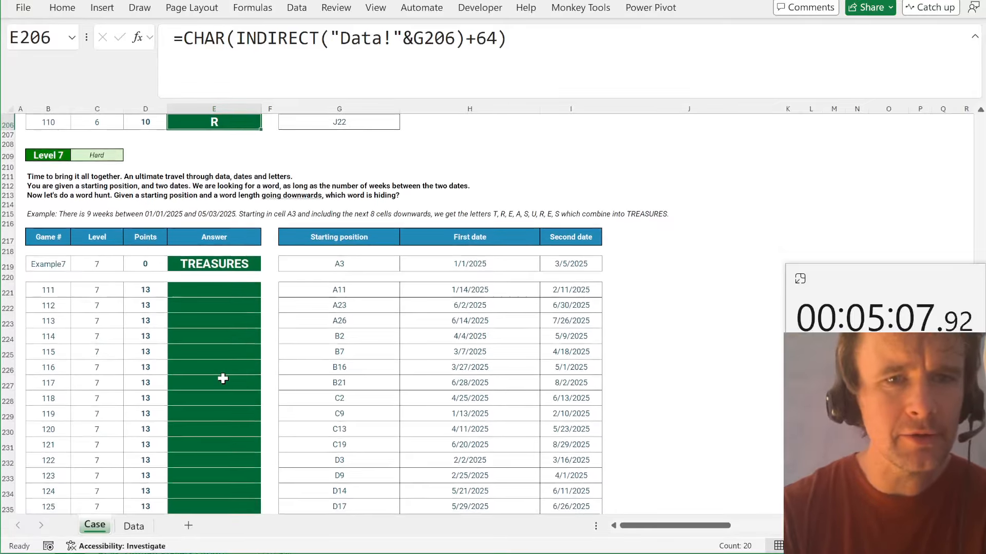
pyautogui.scroll(-1, 222, 378)
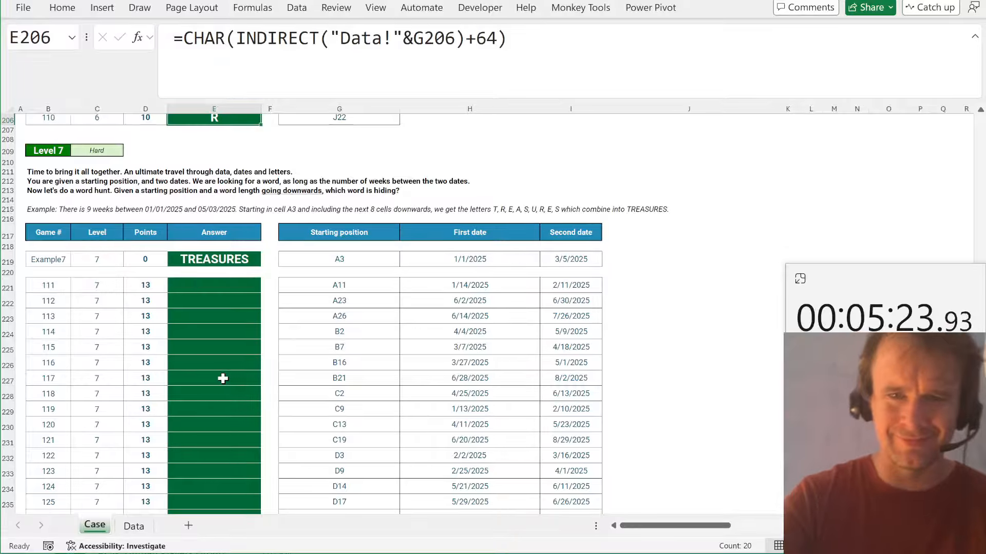
pyautogui.click(232, 285)
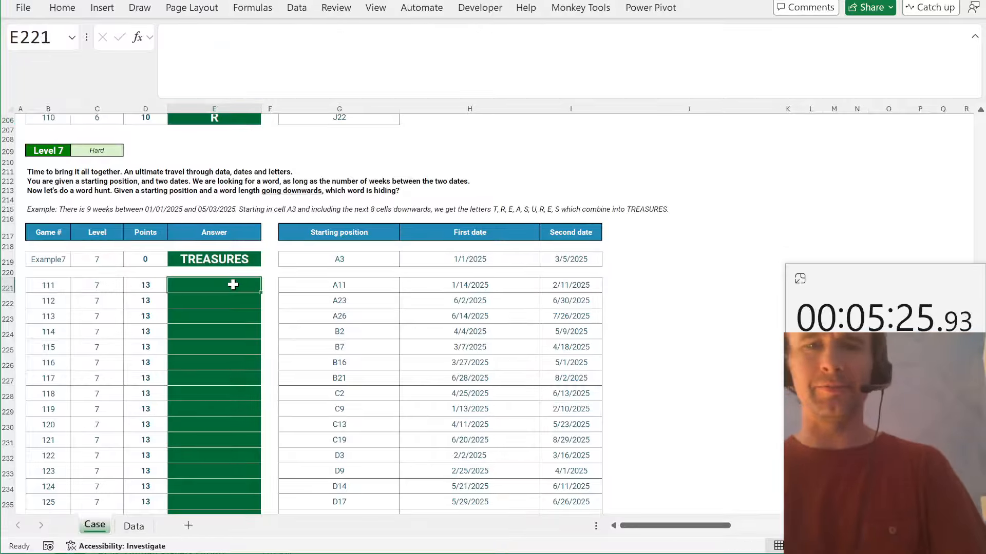
pyautogui.click(623, 259)
pyautogui.write('=')
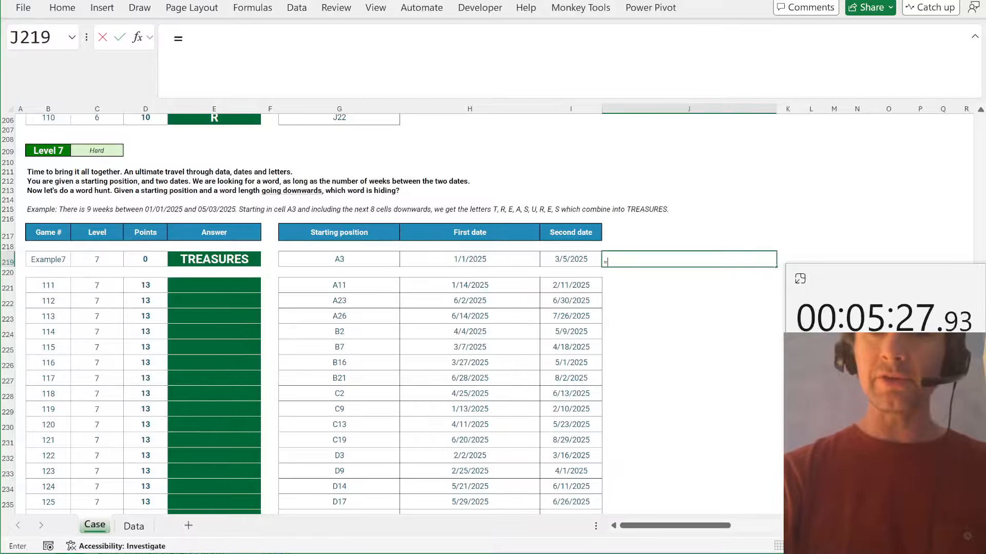
pyautogui.write('(')
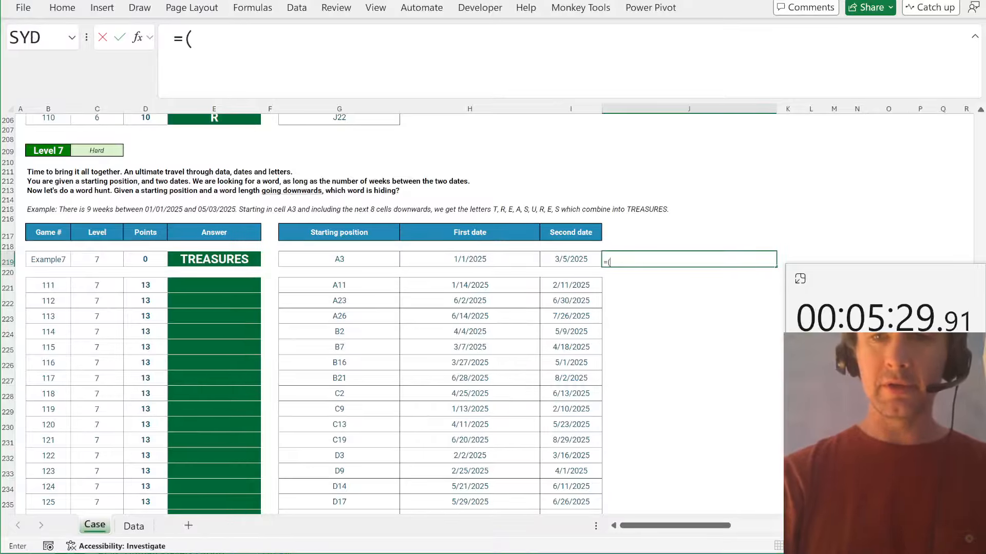
pyautogui.press('Left')
pyautogui.write('-')
pyautogui.press('Left')
pyautogui.press('Left')
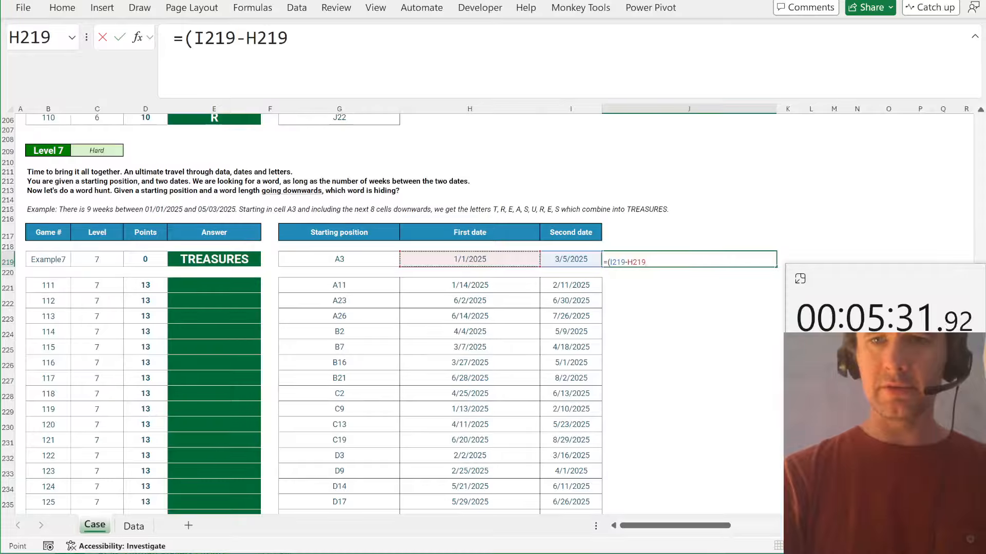
pyautogui.write(')')
pyautogui.press('Return')
# - Copy the J219 weeks formula to J221:J240 for all Level 7 games
pyautogui.press('Up')
pyautogui.hotkey('ctrl', 'c')
pyautogui.press('Down')
pyautogui.press('Down')
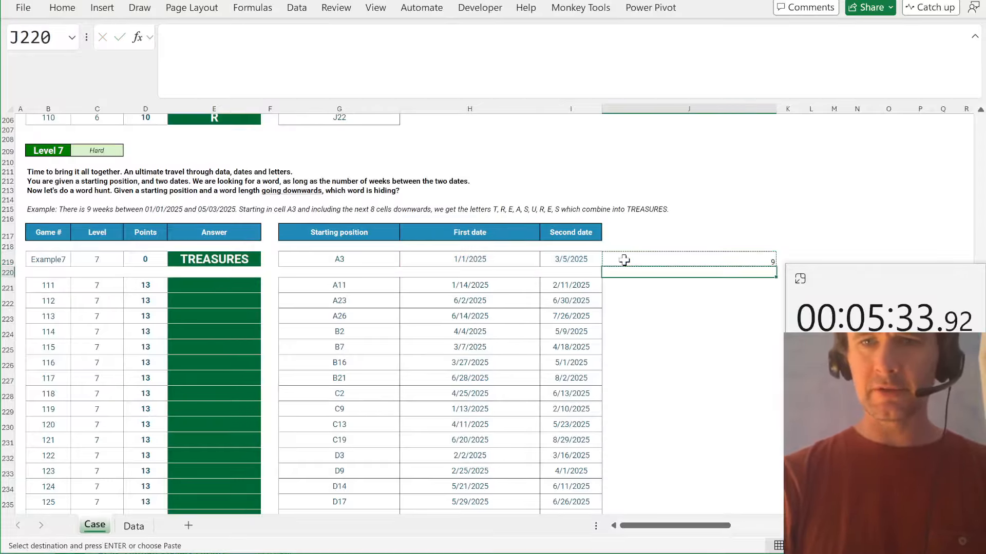
pyautogui.hotkey('ctrl', 'v')
pyautogui.press('Left')
pyautogui.hotkey('ctrl', 'Down')
pyautogui.press('Right')
pyautogui.hotkey('ctrl', 'shift', 'Up')
pyautogui.press('Return')
pyautogui.press('Return')
pyautogui.press('Up')
pyautogui.press('Up')
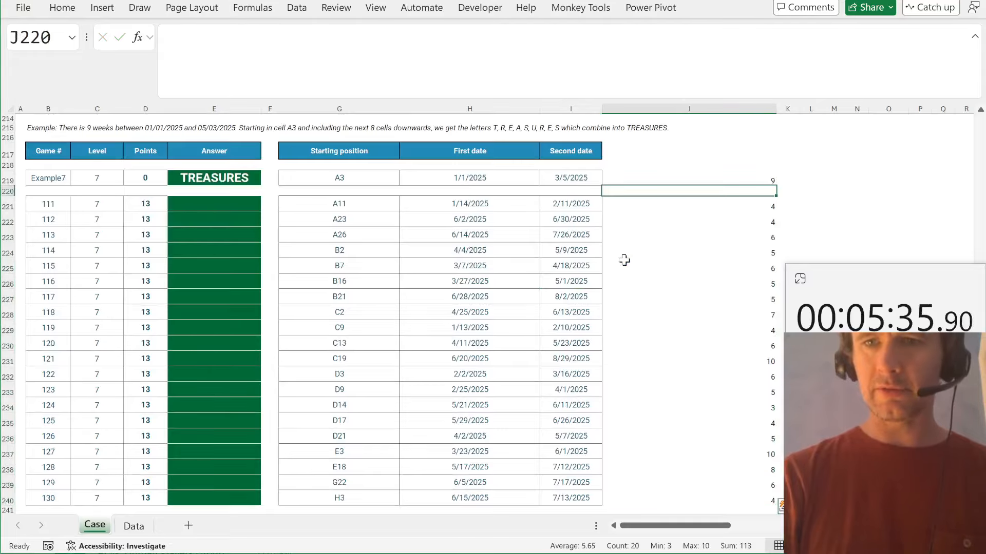
# - Check the example word's length with =LEN(E219) in K219, and clear the cell
pyautogui.press('Right')
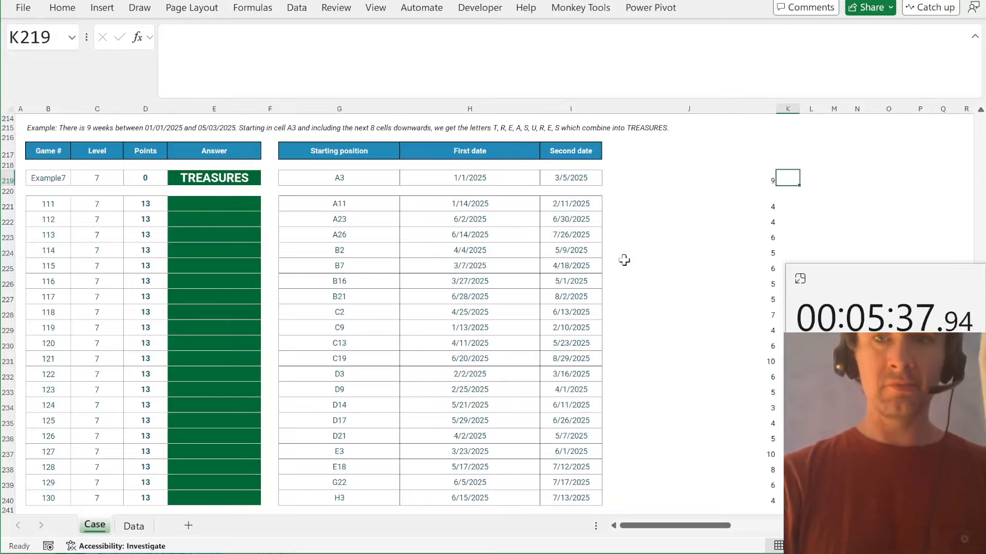
pyautogui.write('=')
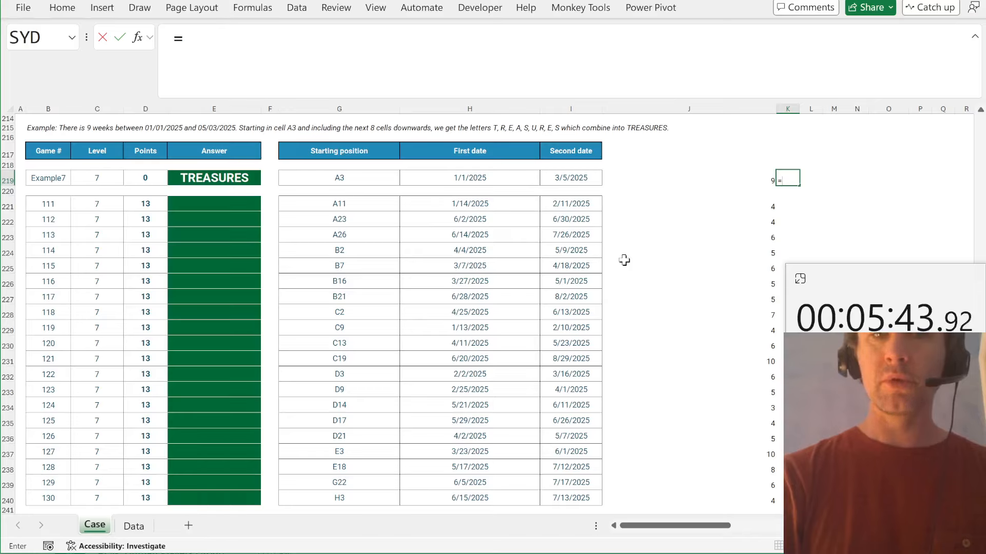
pyautogui.write('le')
pyautogui.press('Tab')
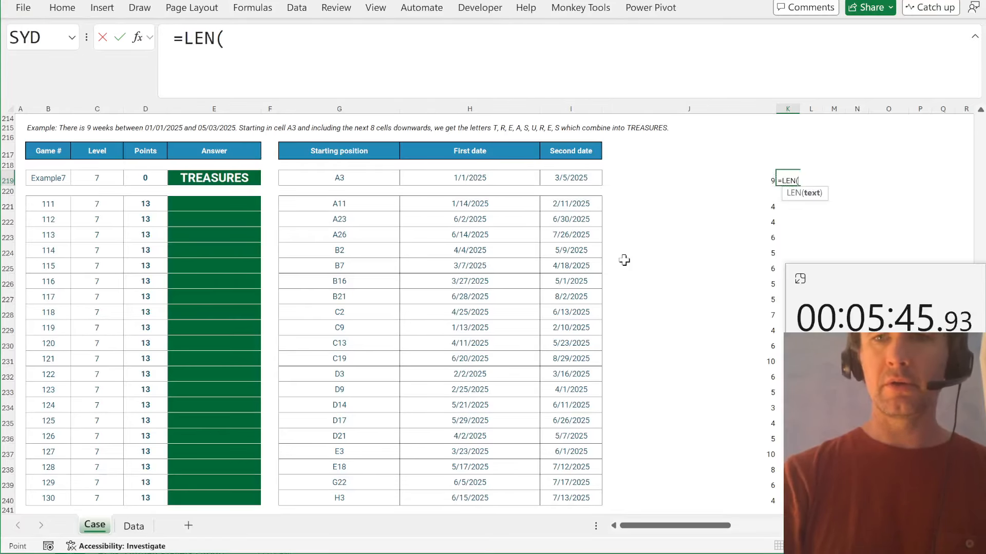
pyautogui.press('Left')
pyautogui.press('Left')
pyautogui.press('Left')
pyautogui.press('Left')
pyautogui.press('Left')
pyautogui.press('Left')
pyautogui.press('Return')
pyautogui.press('Up')
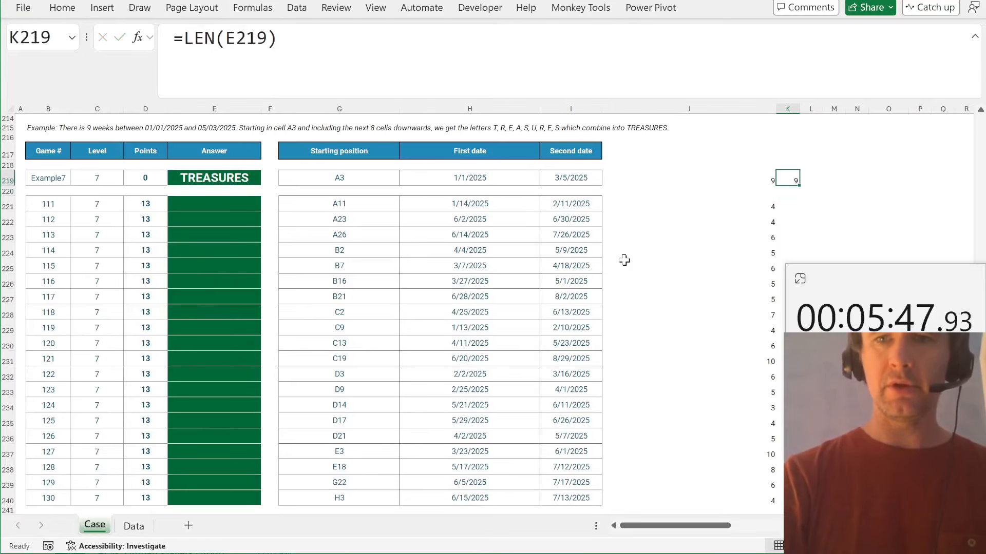
pyautogui.press('Delete')
# - Enter =SEQUENCE(J219,,0) in K219 to generate row offsets starting at 0 for the Level 7 example
pyautogui.write('=seq')
pyautogui.press('Tab')
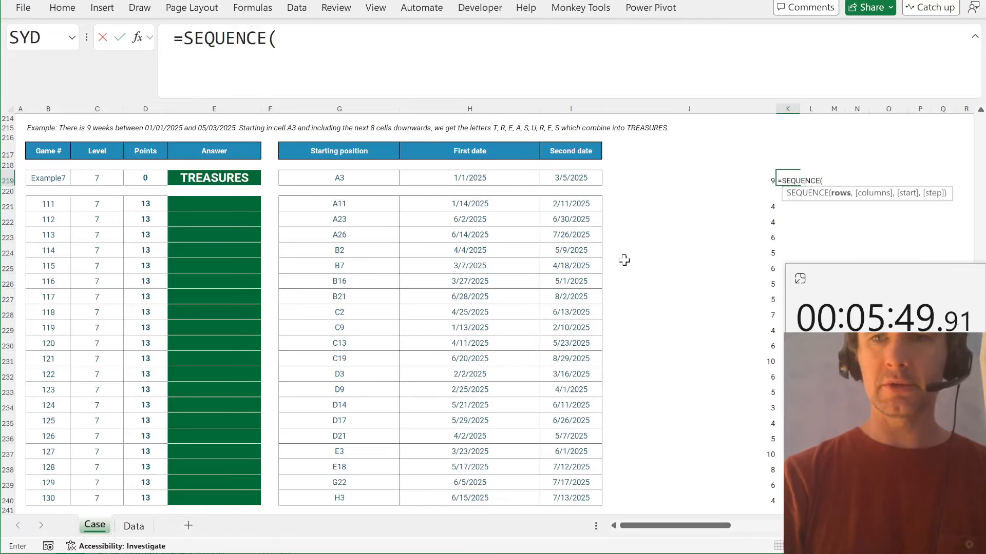
pyautogui.press('Left')
pyautogui.write(',,0)')
pyautogui.press('Return')
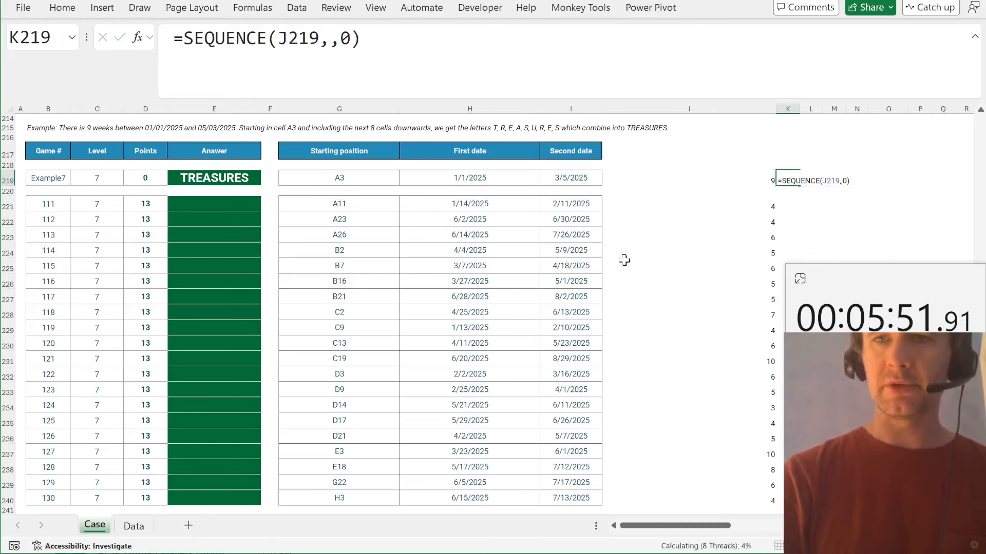
pyautogui.press('Up')
# - Wrap the K219 sequence in MAP and begin an OFFSET with a nested INDIRECT as its second argument
pyautogui.hscroll(2, 638, 222)
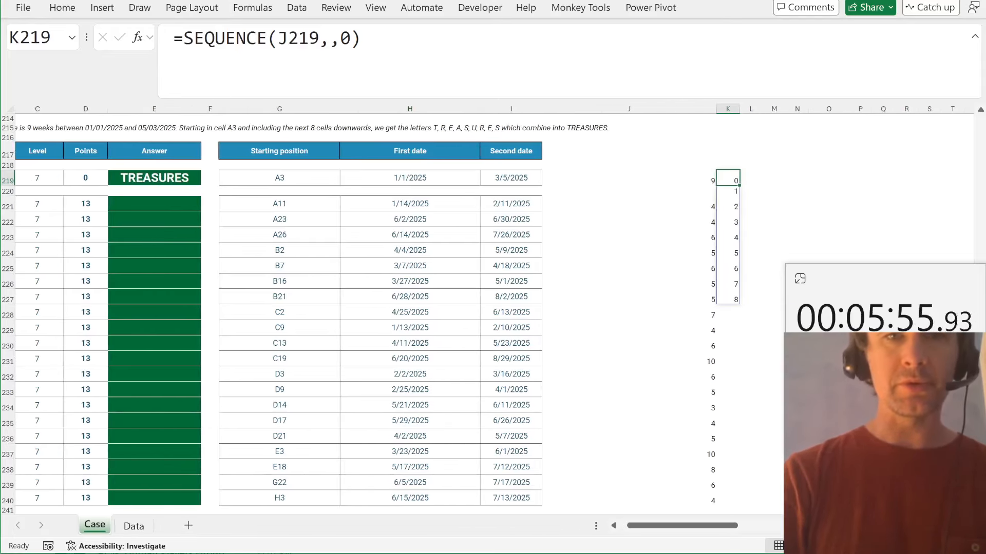
pyautogui.click(184, 39)
pyautogui.write('MAP(')
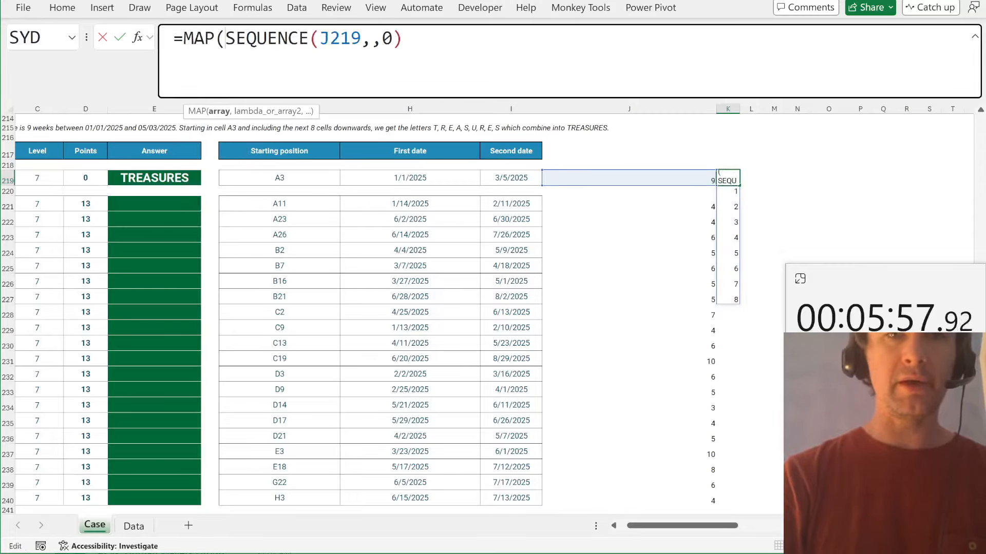
pyautogui.press('End')
pyautogui.write(',')
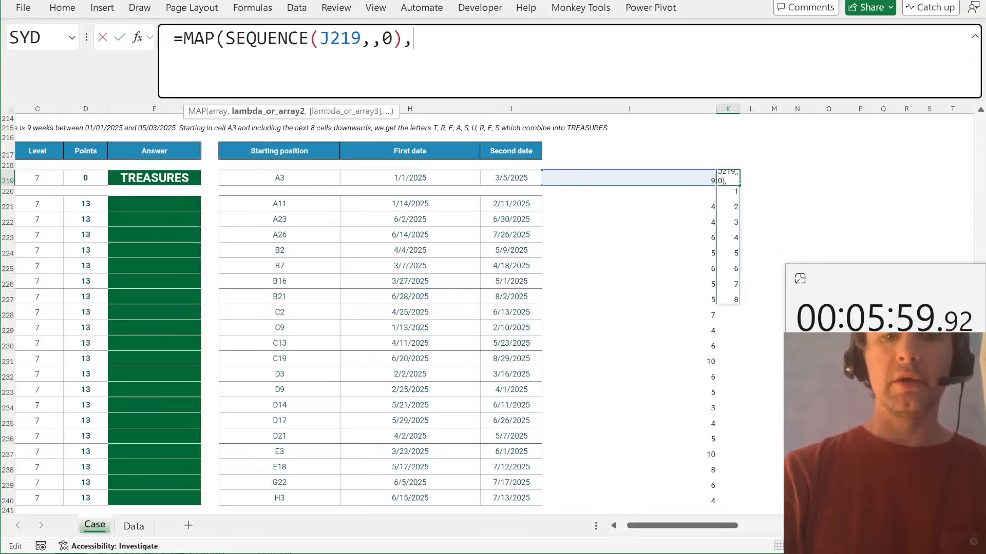
pyautogui.write('off')
pyautogui.press('Tab')
pyautogui.write('indi')
pyautogui.press('Tab')
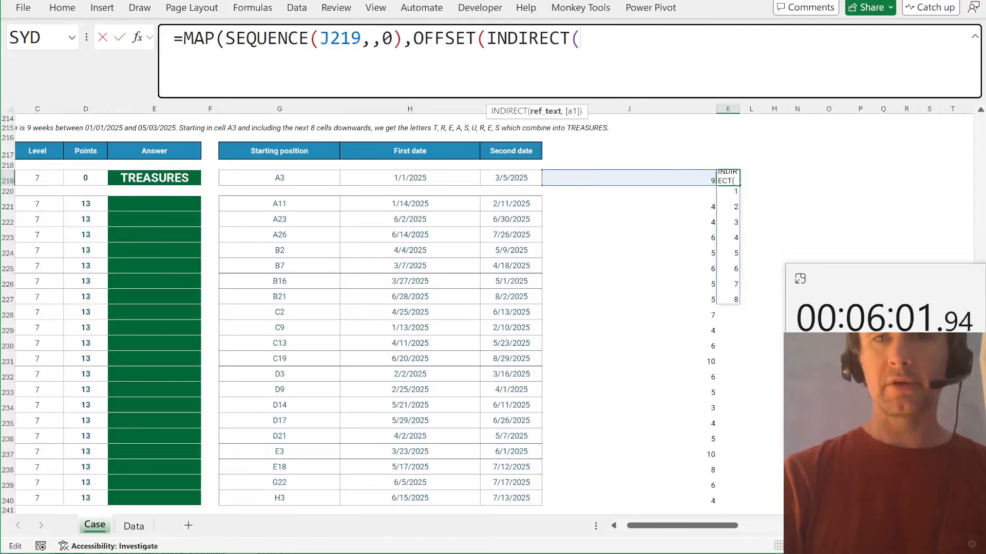
# - Complete the INDIRECT reference as "Data!"&G219 so that OFFSET starts from the example's starting position on the Data sheet
pyautogui.click(291, 179)
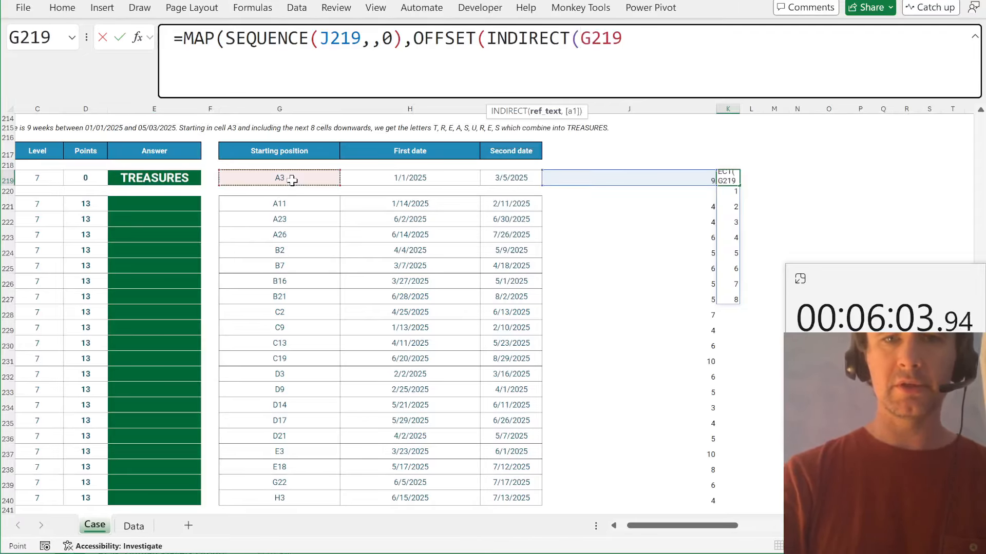
pyautogui.press('BackSpace')
pyautogui.press('BackSpace')
pyautogui.press('BackSpace')
pyautogui.press('BackSpace')
pyautogui.write('"Data')
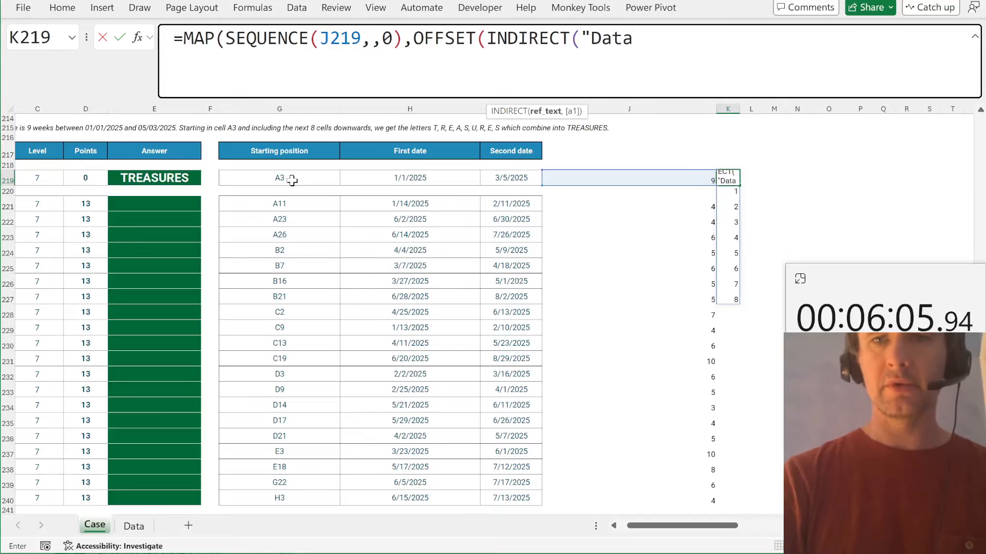
pyautogui.write('!"')
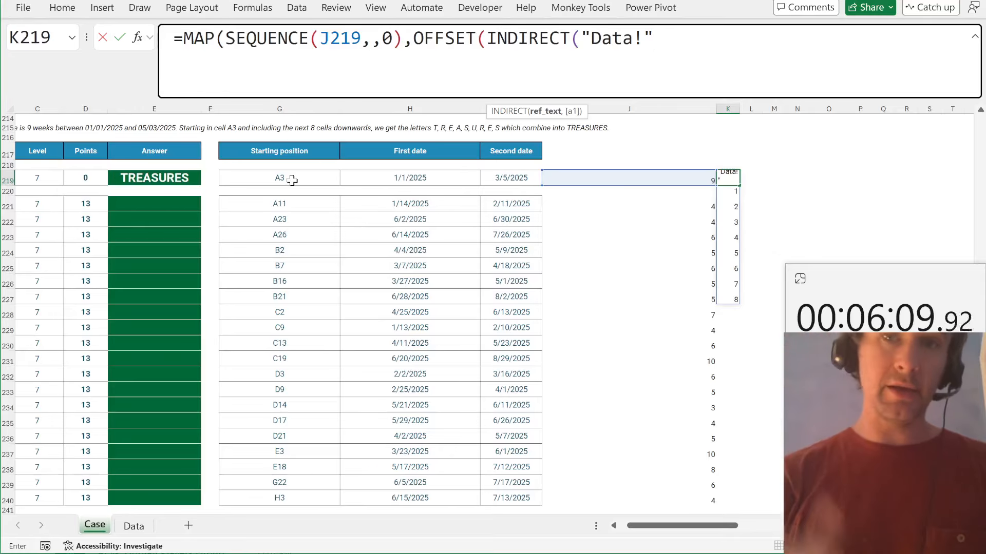
pyautogui.write('&')
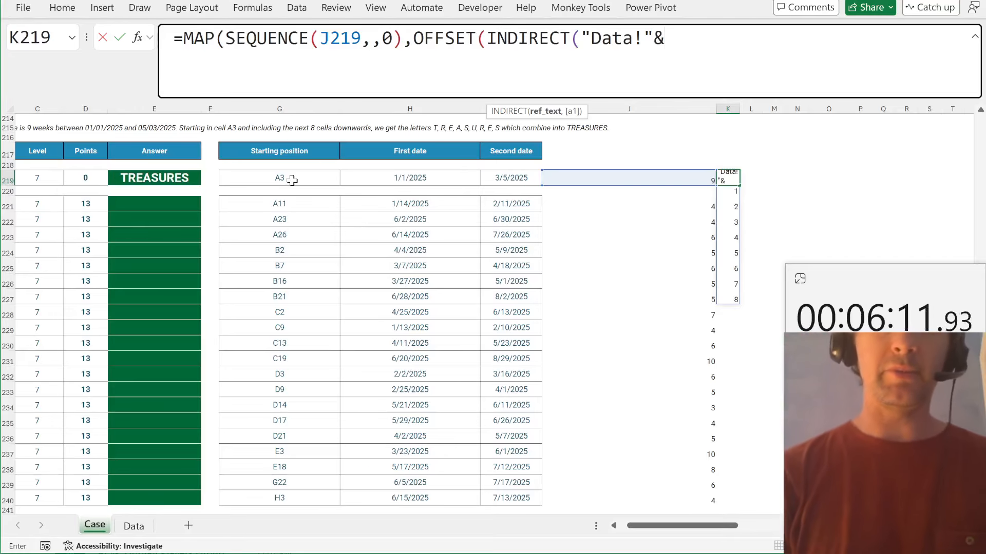
pyautogui.click(292, 180)
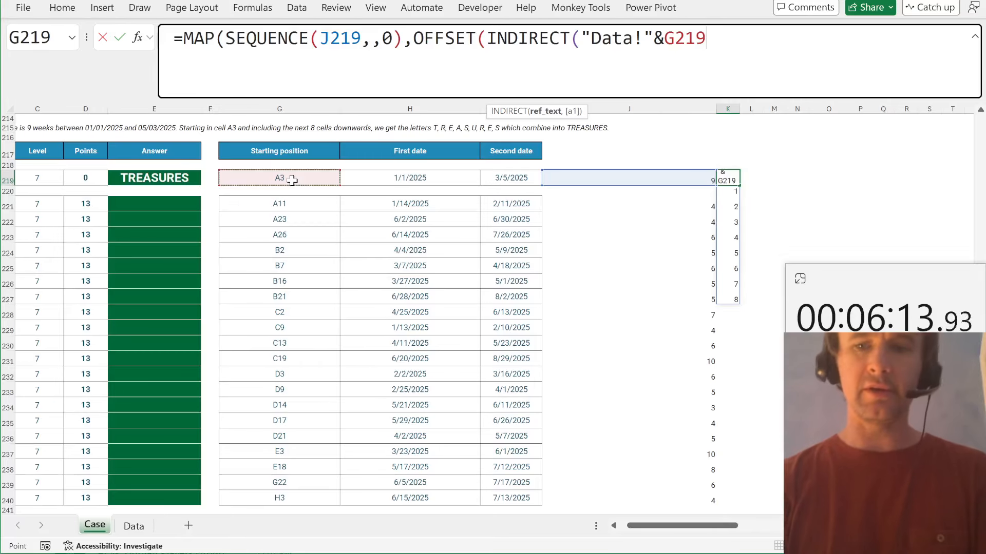
pyautogui.write('))')
pyautogui.press('BackSpace')
pyautogui.write(',')
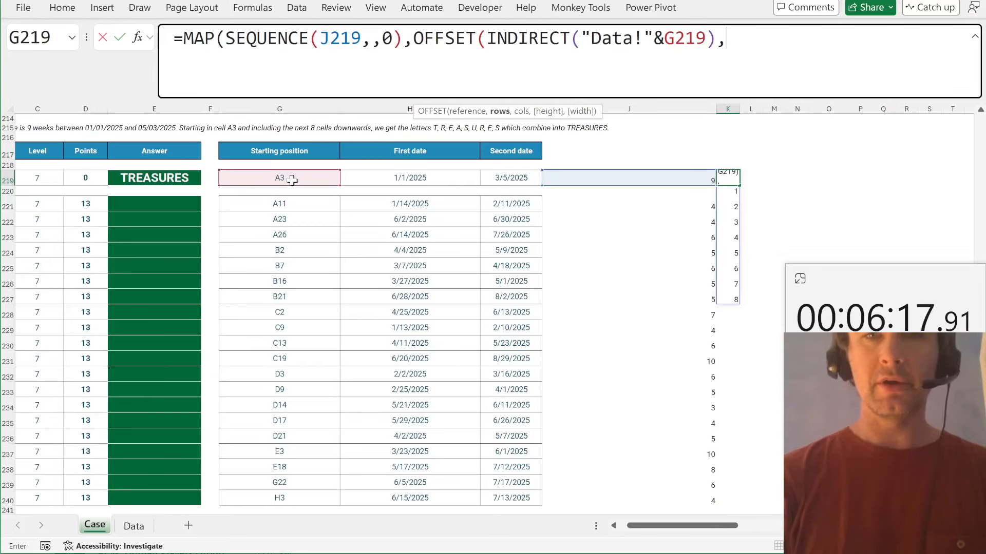
# - Put the OFFSET inside a LAMBDA with parameter rw, offsetting by rw rows and 0 columns, and enter the K219 formula
pyautogui.click(413, 38)
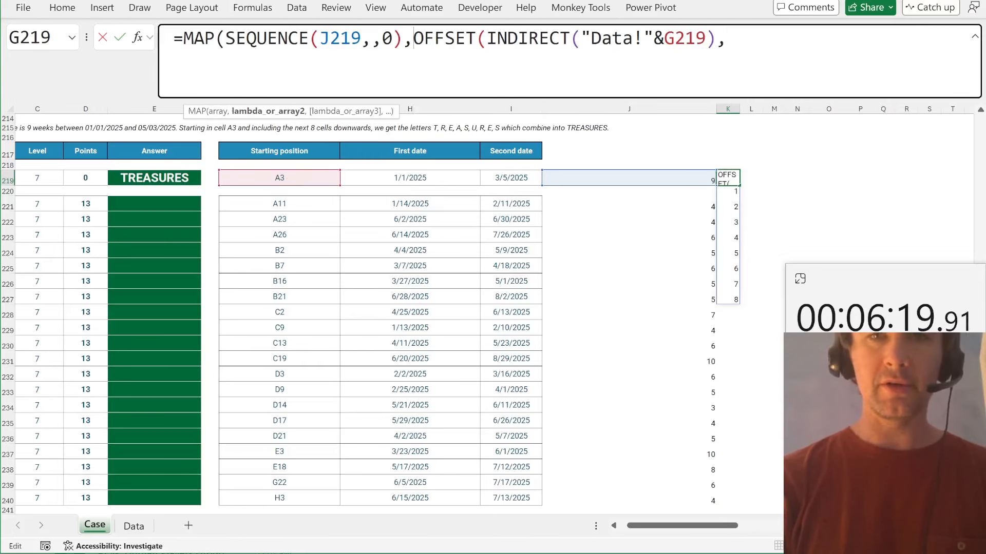
pyautogui.write('LAMBDA(')
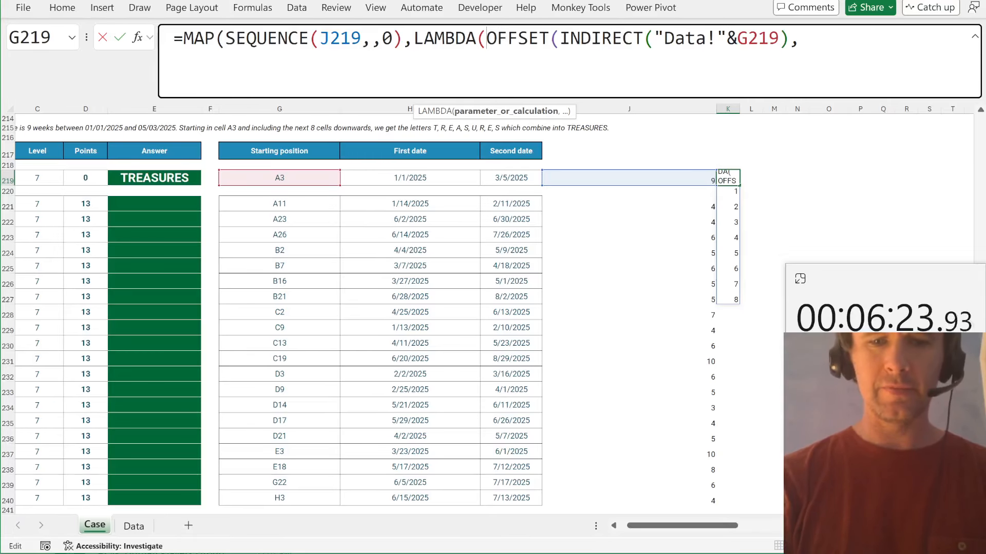
pyautogui.write('rw,')
pyautogui.write('rw,0')
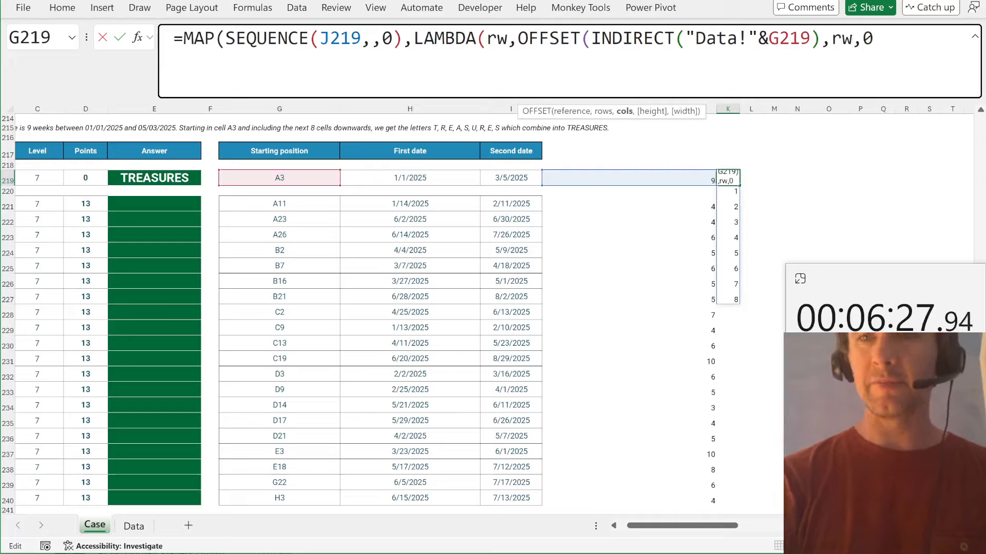
pyautogui.write(')))')
pyautogui.press('Return')
pyautogui.press('Up')
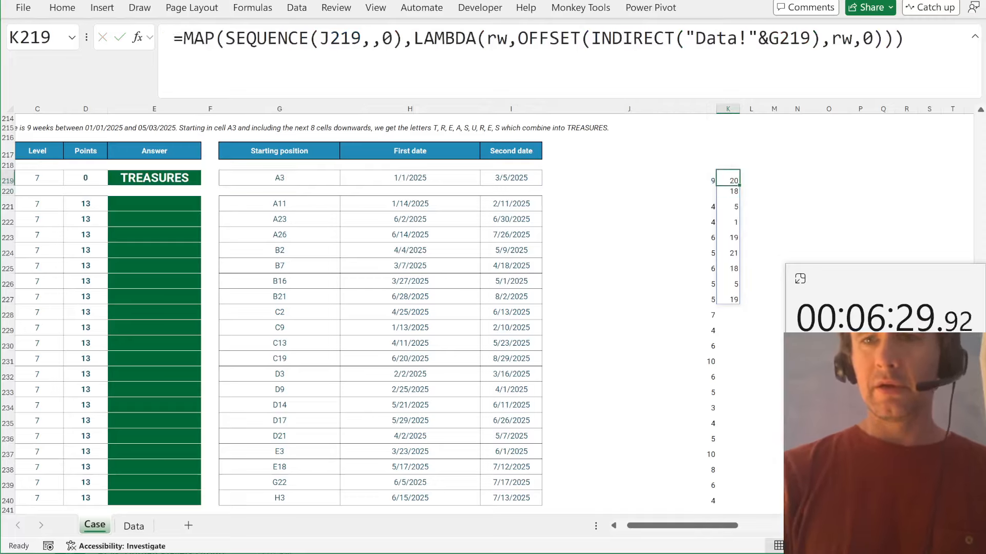
# - Convert the K219 numbers to letters by adding 64 to the MAP result and wrapping it in CHAR
pyautogui.click(184, 39)
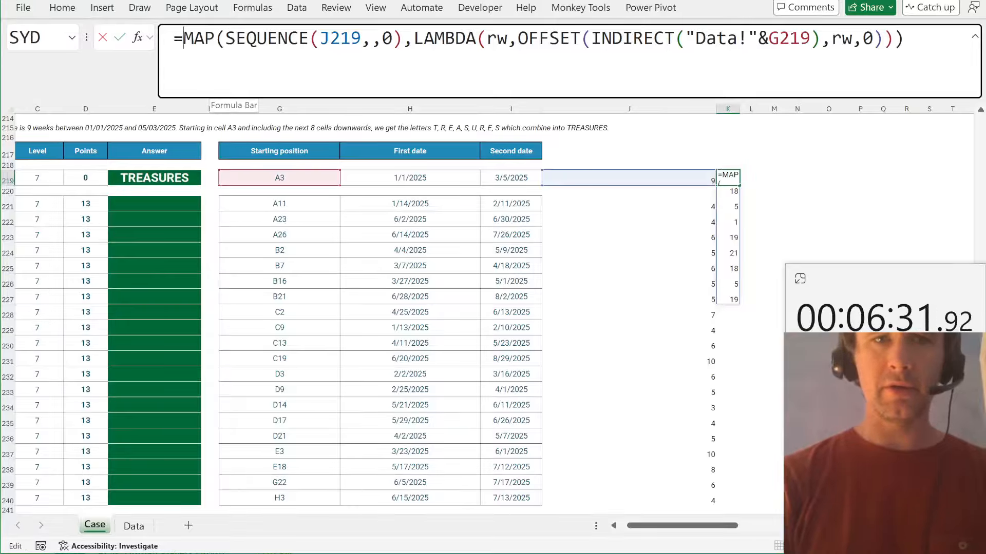
pyautogui.write('char(')
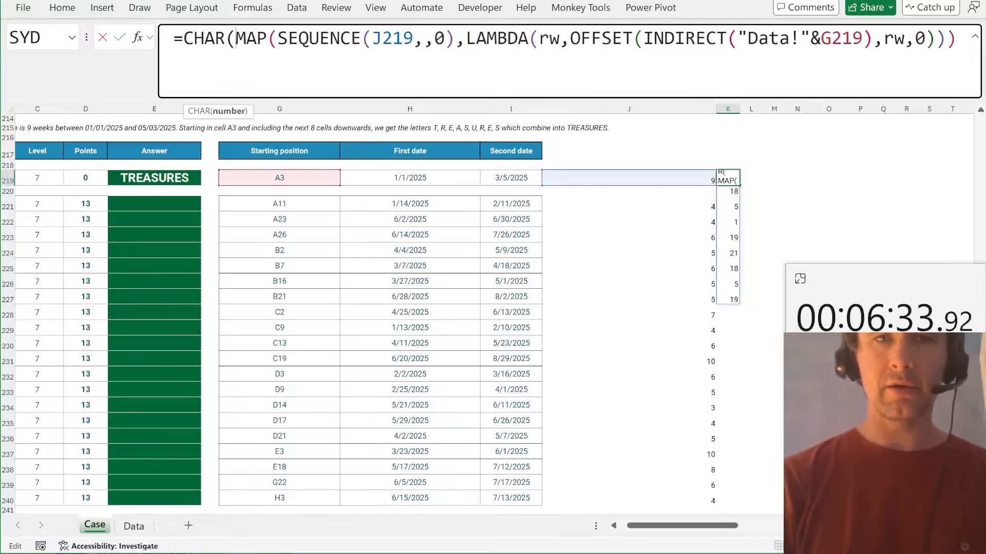
pyautogui.press('End')
pyautogui.write(')+64)')
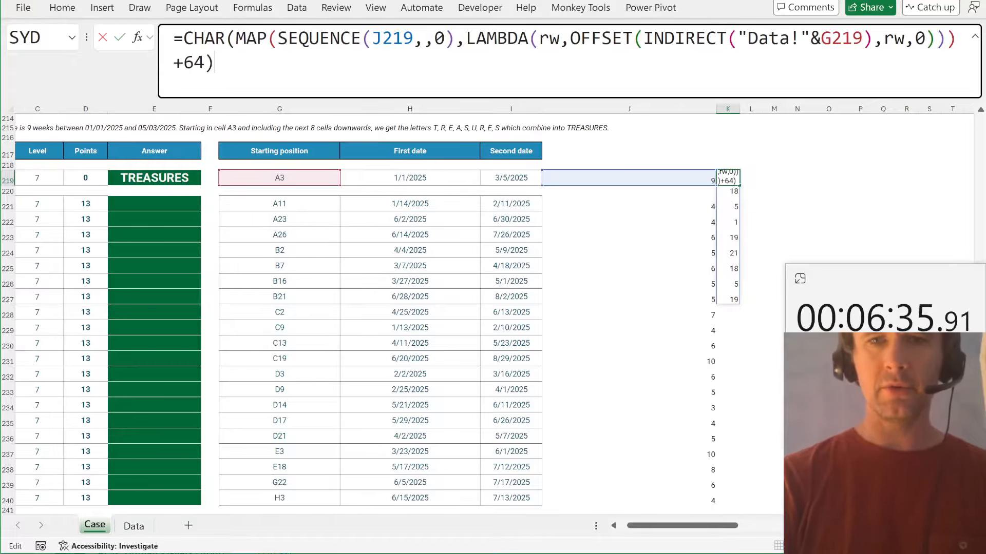
pyautogui.press('Return')
pyautogui.press('Up')
# - Join the letters in K219 into a single word by wrapping the formula in CONCAT
pyautogui.click(184, 39)
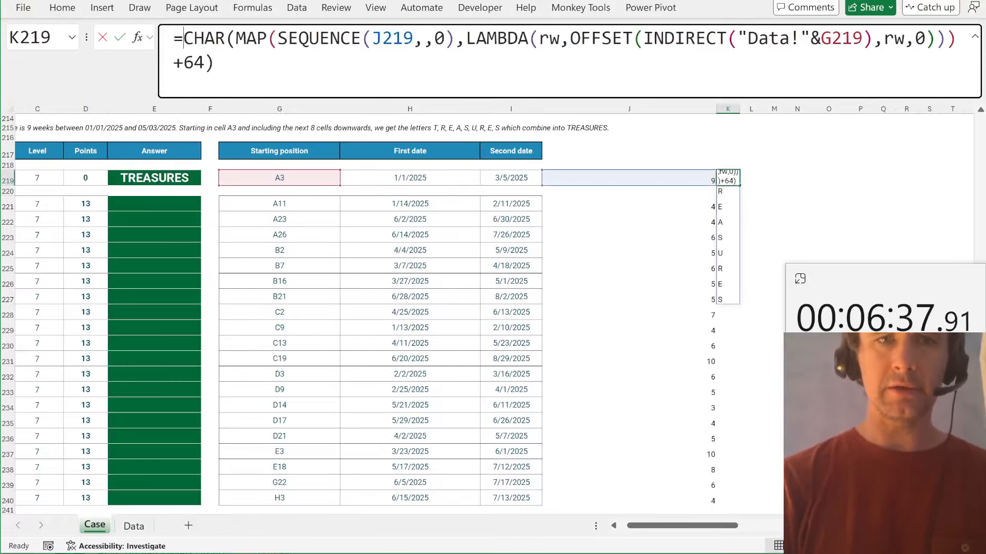
pyautogui.write('CONCAT(')
pyautogui.write(')')
pyautogui.press('Return')
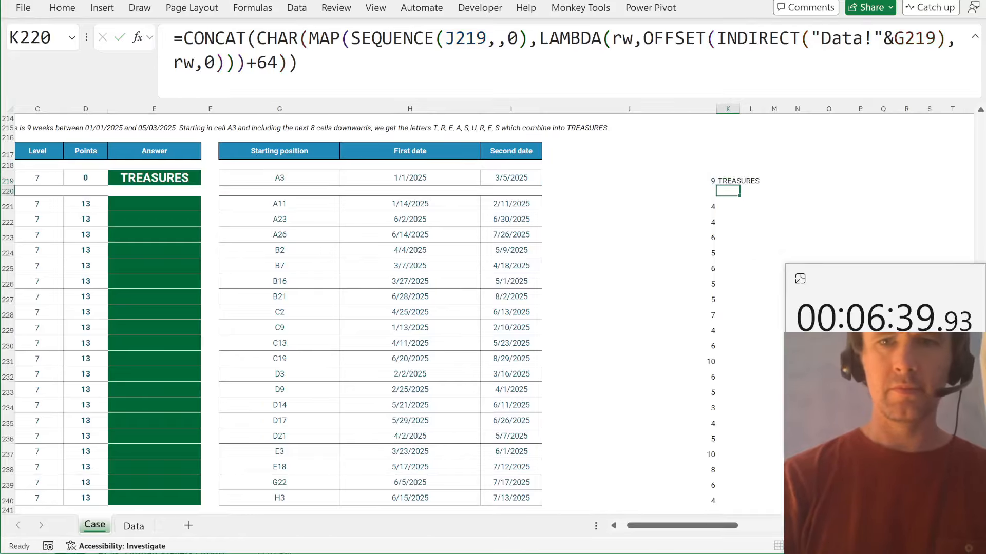
# - Move the weeks calculation (I219-H219)/7 out of J219 and into the K219 formula in place of the J219 reference
pyautogui.press('Up')
pyautogui.press('Left')
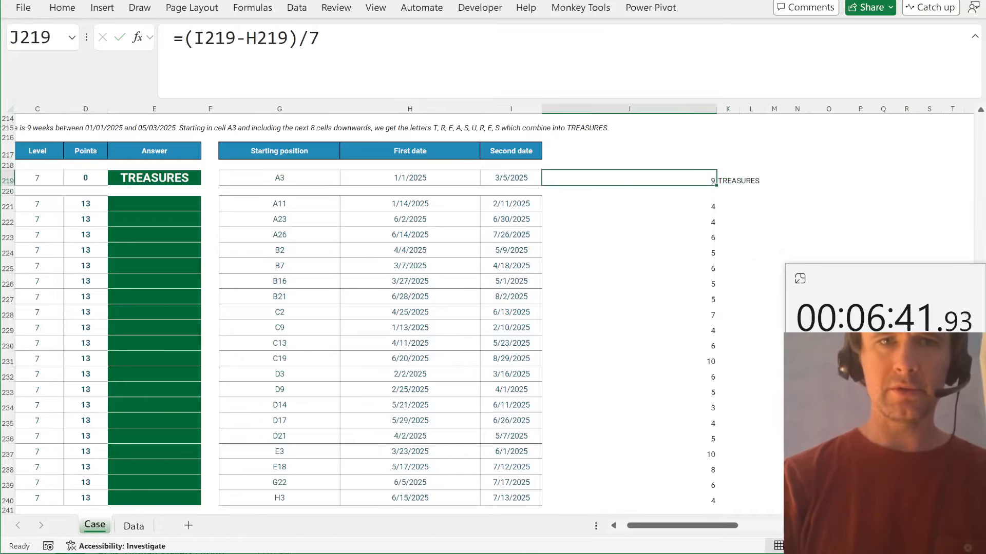
pyautogui.press('F2')
pyautogui.hotkey('shift', 'Home')
pyautogui.hotkey('shift', 'Right')
pyautogui.hotkey('ctrl', 'x')
pyautogui.press('BackSpace')
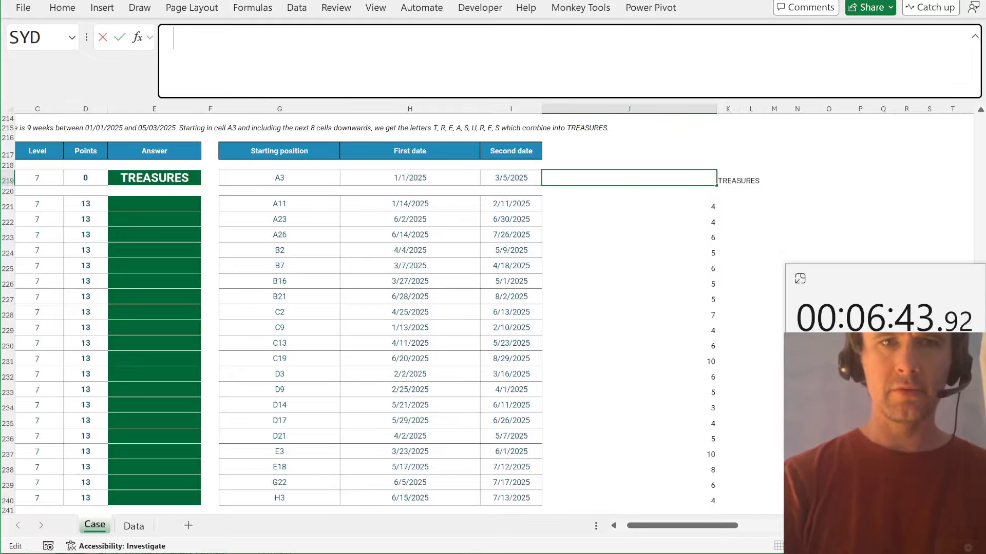
pyautogui.press('Tab')
pyautogui.doubleClick(466, 38)
pyautogui.hotkey('ctrl', 'v')
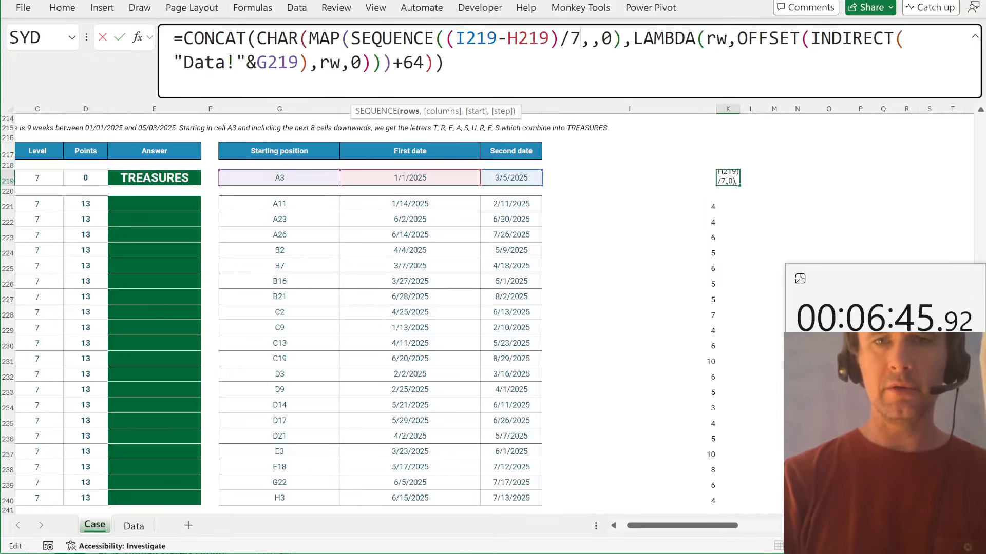
pyautogui.press('Return')
# - Copy the finished K219 word formula into the example's answer cell E219 as formula text
pyautogui.press('Up')
pyautogui.press('Right')
pyautogui.hotkey('ctrl', 'c')
pyautogui.press('Left')
pyautogui.press('Left')
pyautogui.press('Left')
pyautogui.press('Left')
pyautogui.press('Left')
pyautogui.press('Left')
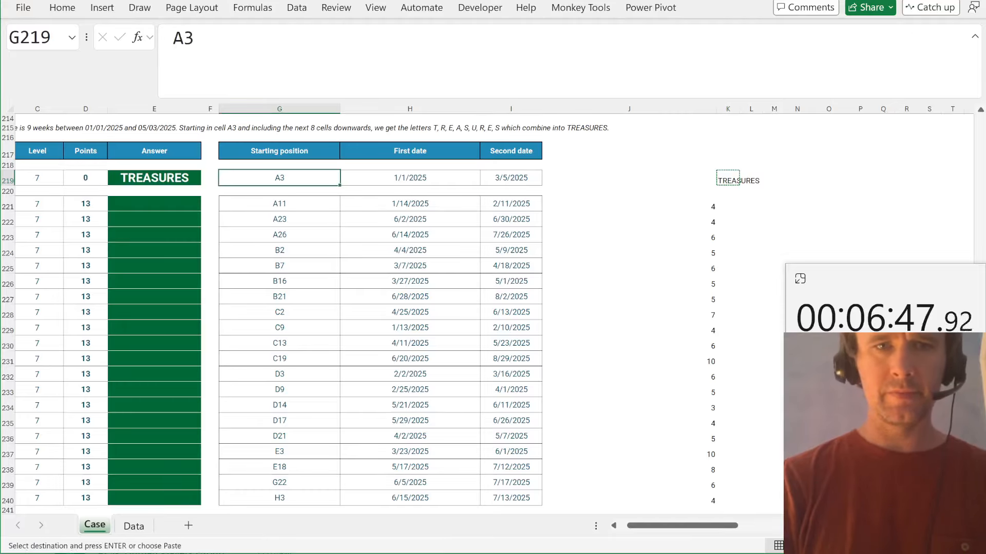
# - Copy the E219 formula to E221 through E240 for all Level 7 games
pyautogui.hotkey('ctrl', 'c')
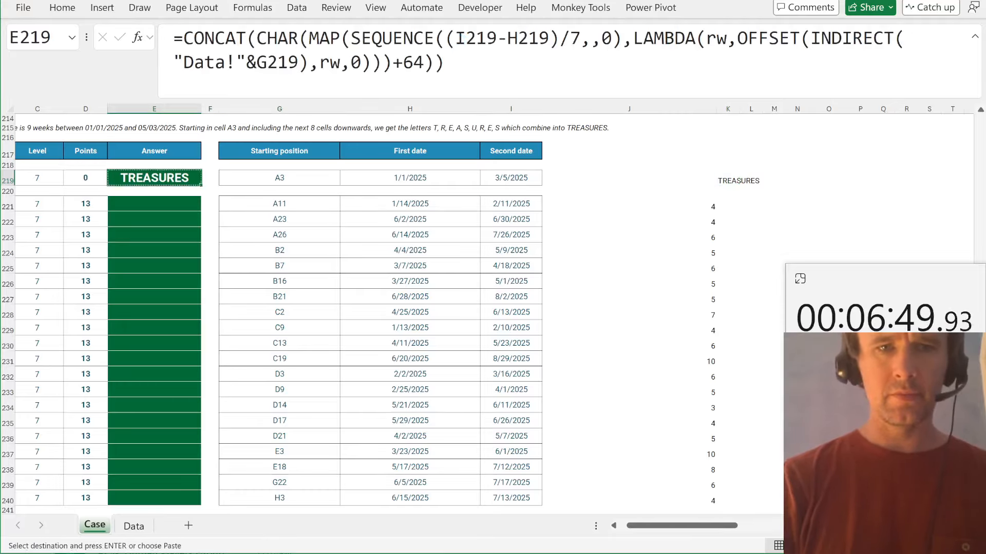
pyautogui.press('Down')
pyautogui.press('Down')
pyautogui.hotkey('ctrl', 'v')
pyautogui.press('Left')
pyautogui.hotkey('ctrl', 'Down')
pyautogui.press('Right')
pyautogui.hotkey('ctrl', 'shift', 'Up')
pyautogui.press('Return')
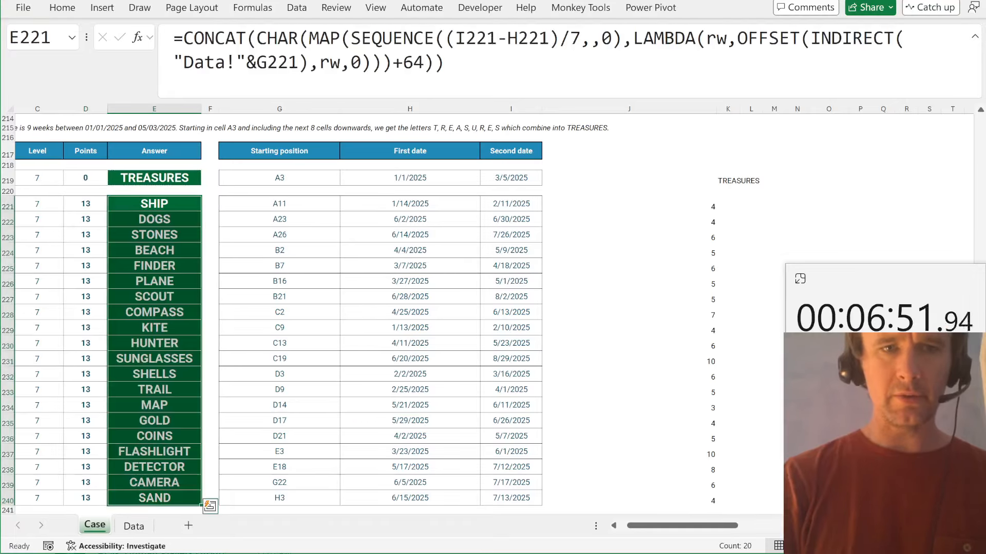
# - Clear the helper week counts from J221:J240
pyautogui.press('Right')
pyautogui.press('Right')
pyautogui.press('Right')
pyautogui.press('Right')
pyautogui.press('Right')
pyautogui.hotkey('ctrl', 'shift', 'Down')
pyautogui.press('Delete')
# - Answer Bonus 1 in E21 with =SUM(t), adding all the numbers in the Data Supply
pyautogui.press('Left')
pyautogui.press('Left')
pyautogui.press('Left')
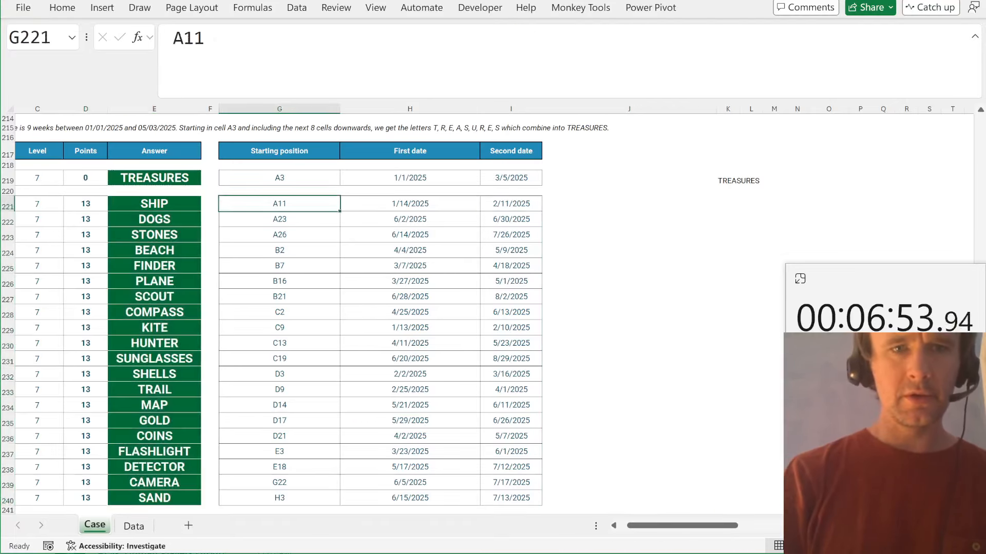
pyautogui.press('Left')
pyautogui.press('Left')
pyautogui.press('Left')
pyautogui.press('Left')
pyautogui.press('Left')
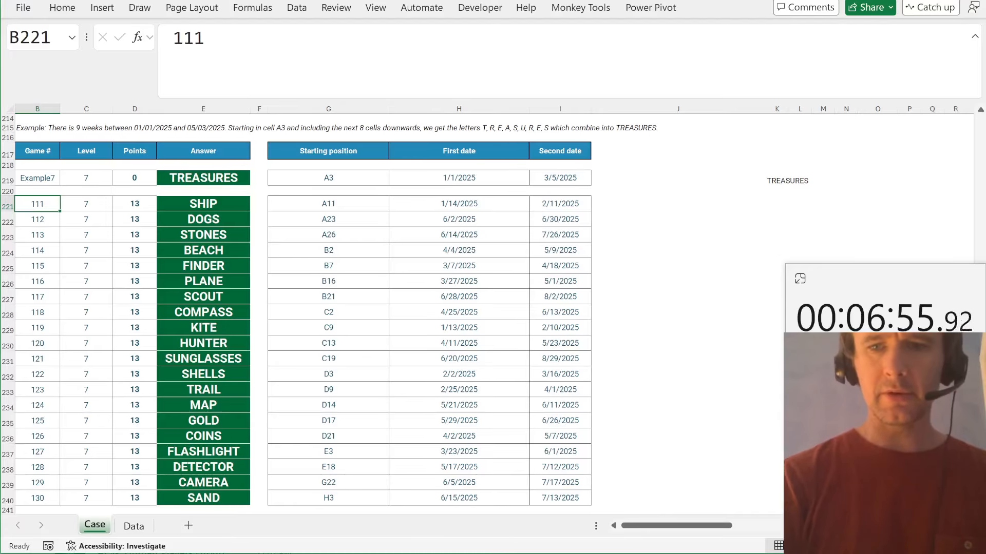
pyautogui.hotkey('ctrl', 'Home')
pyautogui.scroll(-5, 313, 262)
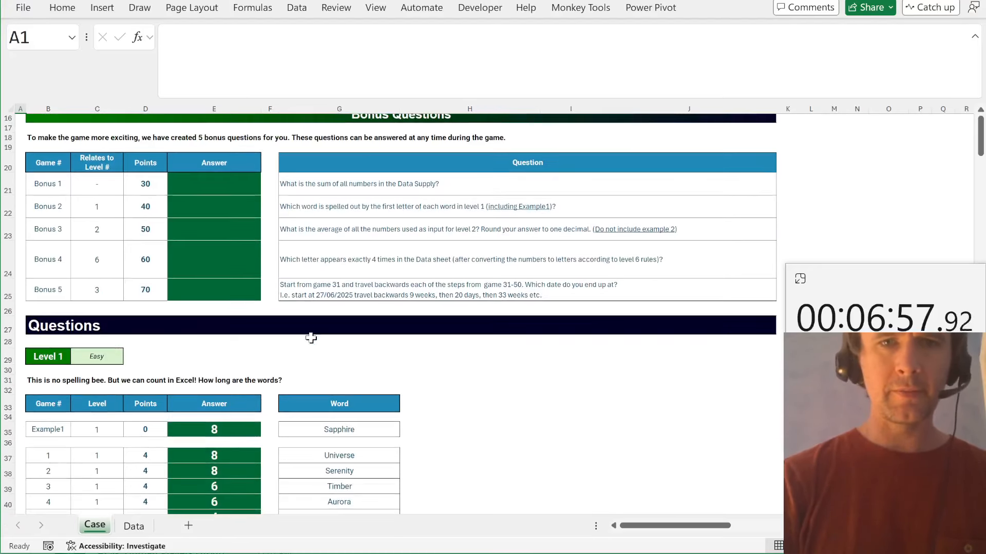
pyautogui.click(248, 200)
pyautogui.press('Down')
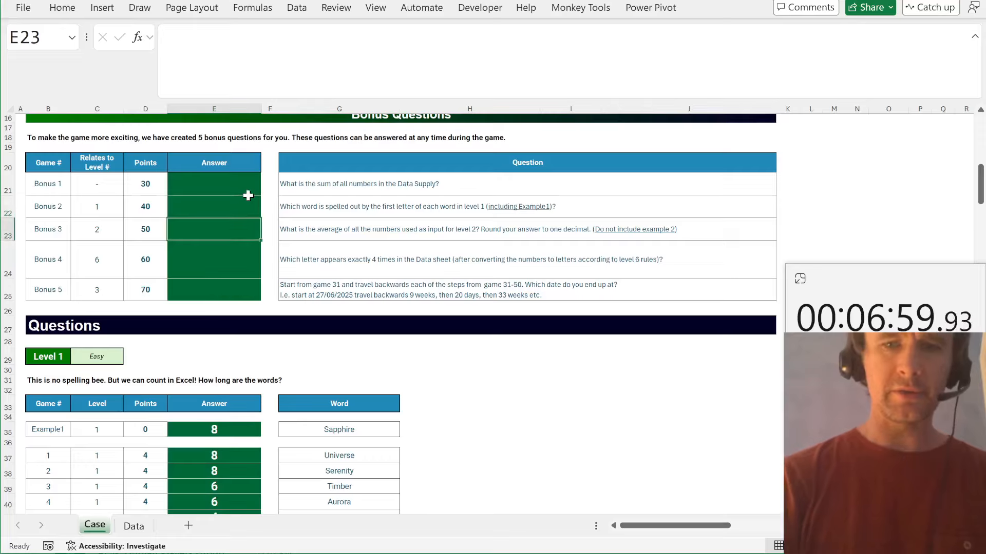
pyautogui.press('Up')
pyautogui.press('Up')
pyautogui.write('=sum(t)')
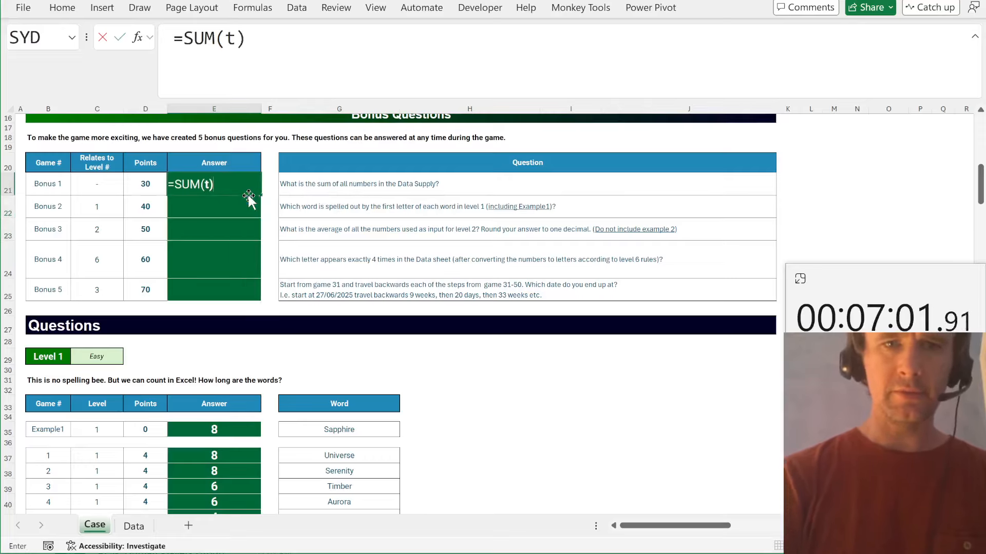
pyautogui.press('Return')
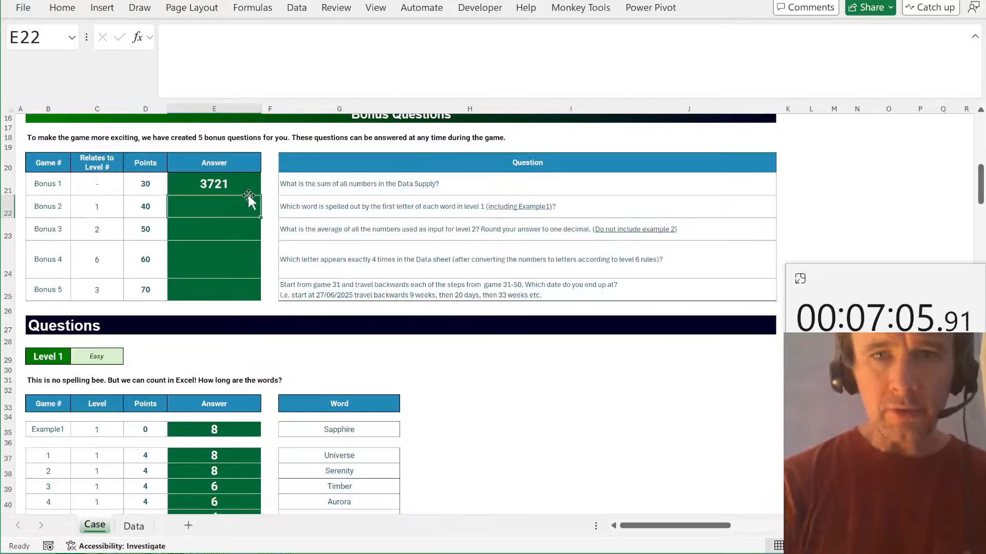
# - Answer Bonus 2 in E22 with =CONCAT(LEFT(G35:G46)), joining the first letters of the Level 1 words including Example1
pyautogui.write('=')
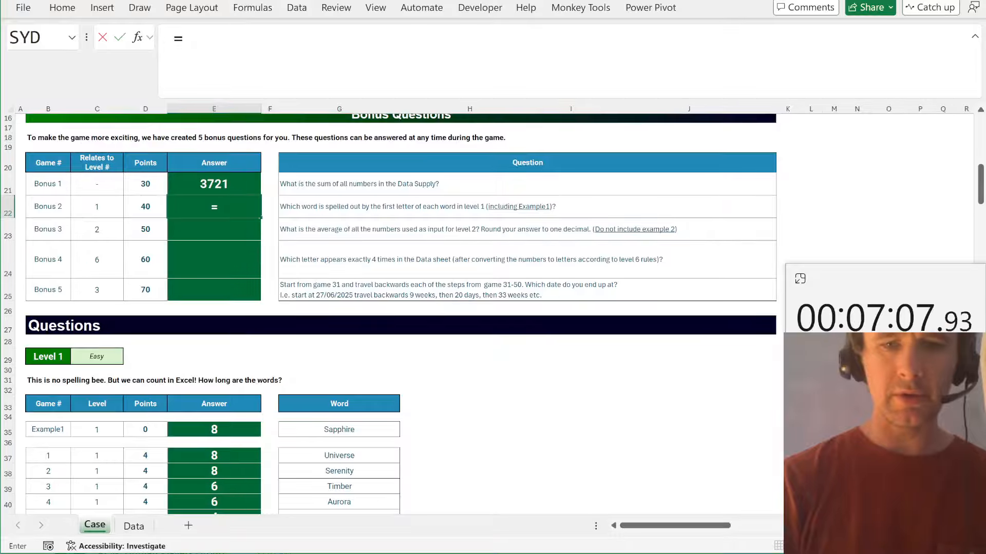
pyautogui.write('conc')
pyautogui.press('Tab')
pyautogui.write('lef')
pyautogui.press('Tab')
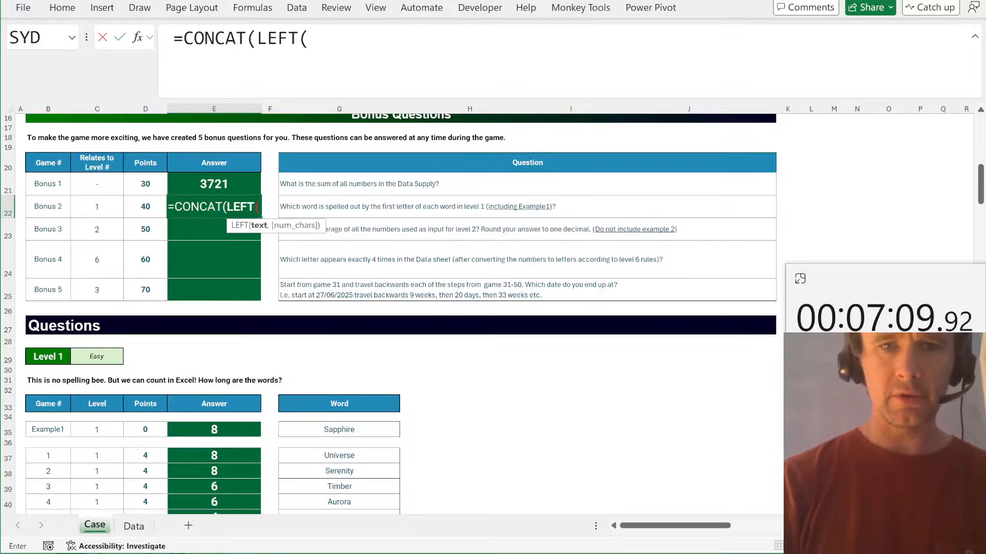
pyautogui.moveTo(327, 422); pyautogui.dragTo(354, 492)
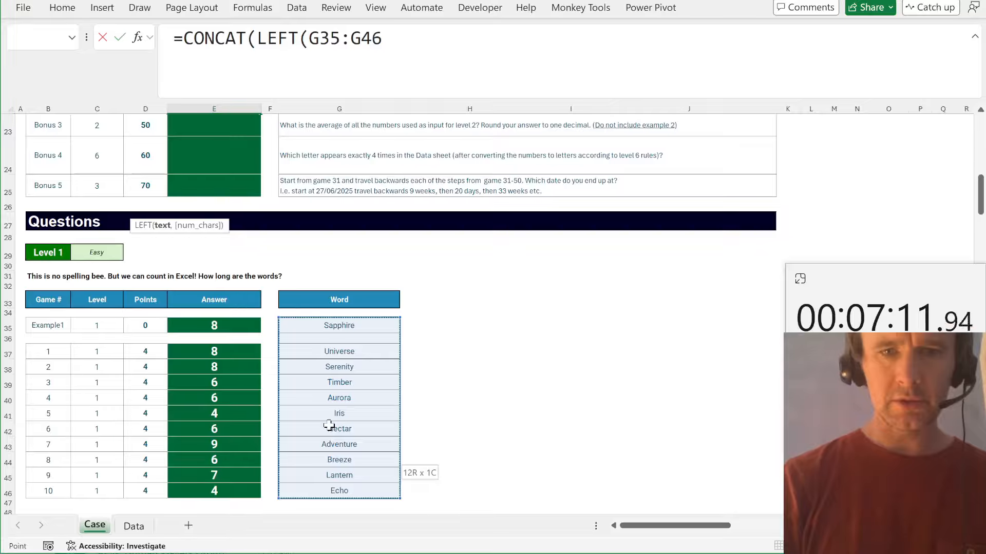
pyautogui.write(')')
pyautogui.press('Return')
pyautogui.press('Return')
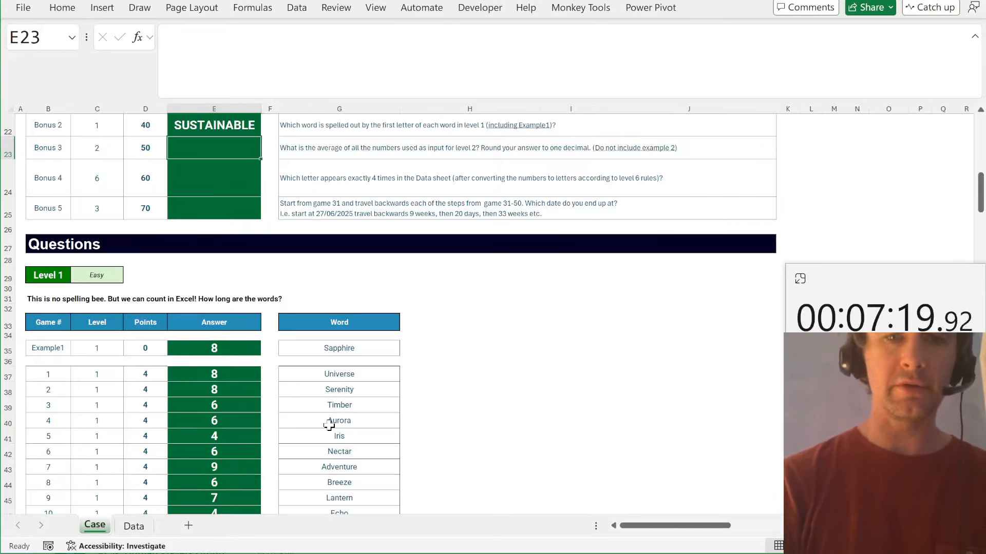
# - Begin the Bonus 3 formula in E23 as =AVERAGE(1*TEXTSPLIT( so that the split text is averaged as numbers
pyautogui.write('=')
pyautogui.scroll(-12, 329, 425)
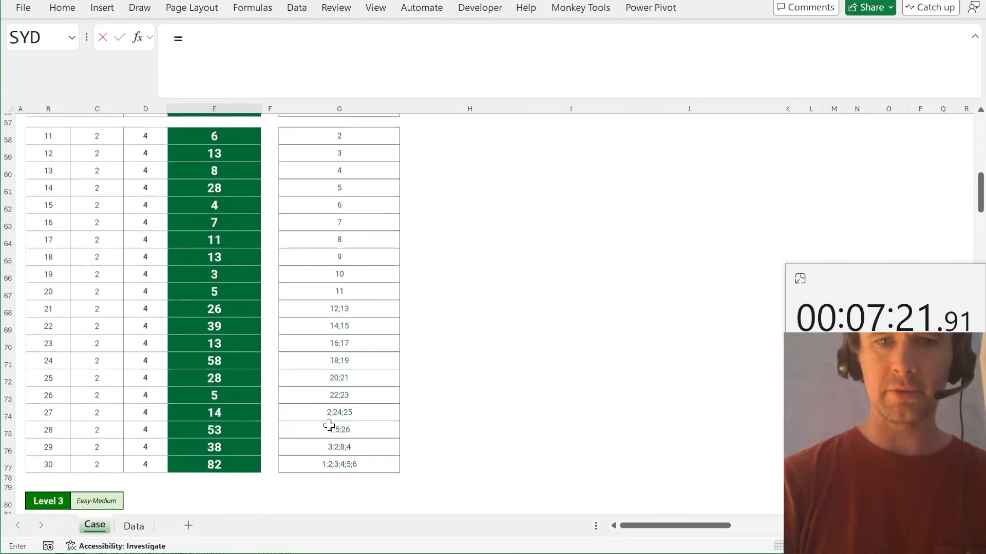
pyautogui.scroll(2, 328, 425)
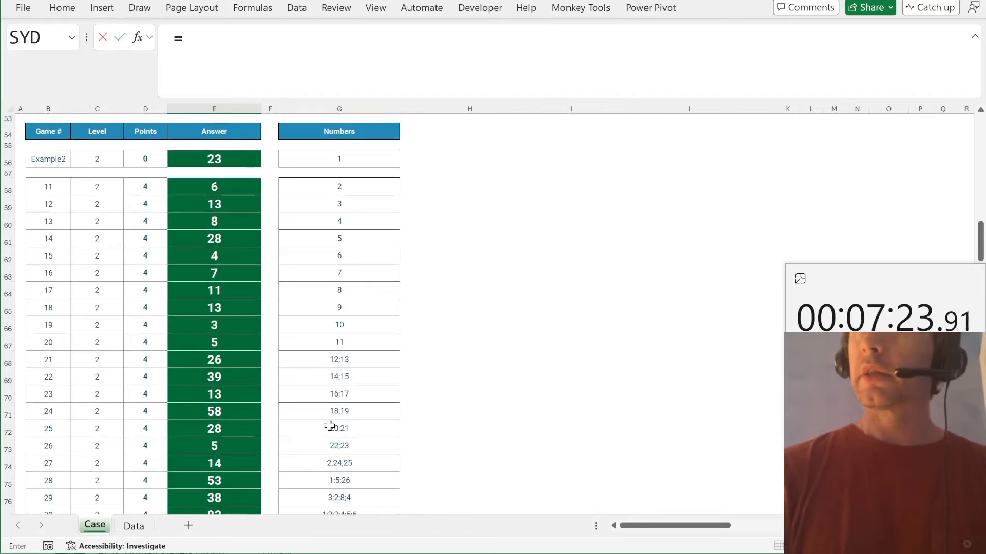
pyautogui.write('avera')
pyautogui.press('Tab')
pyautogui.write('text')
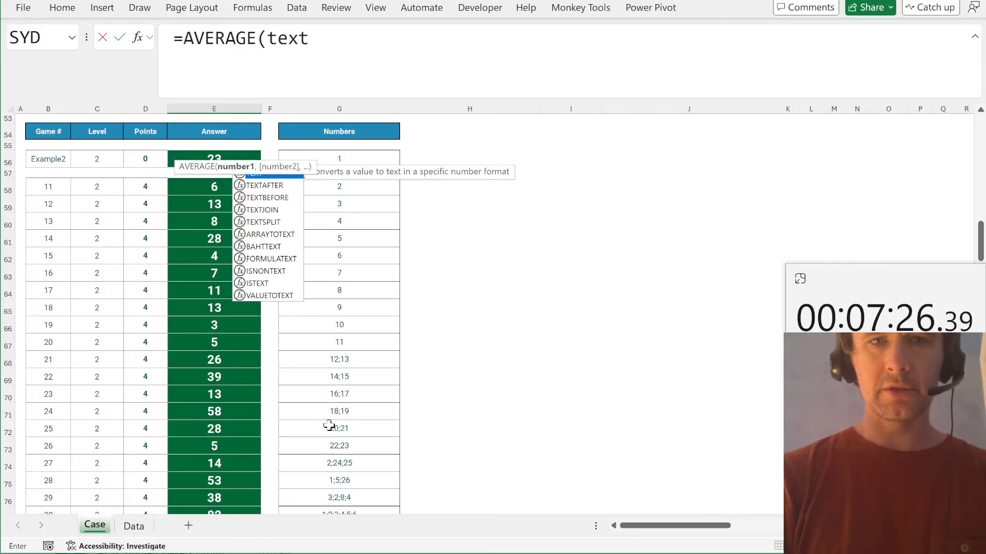
pyautogui.press('Tab')
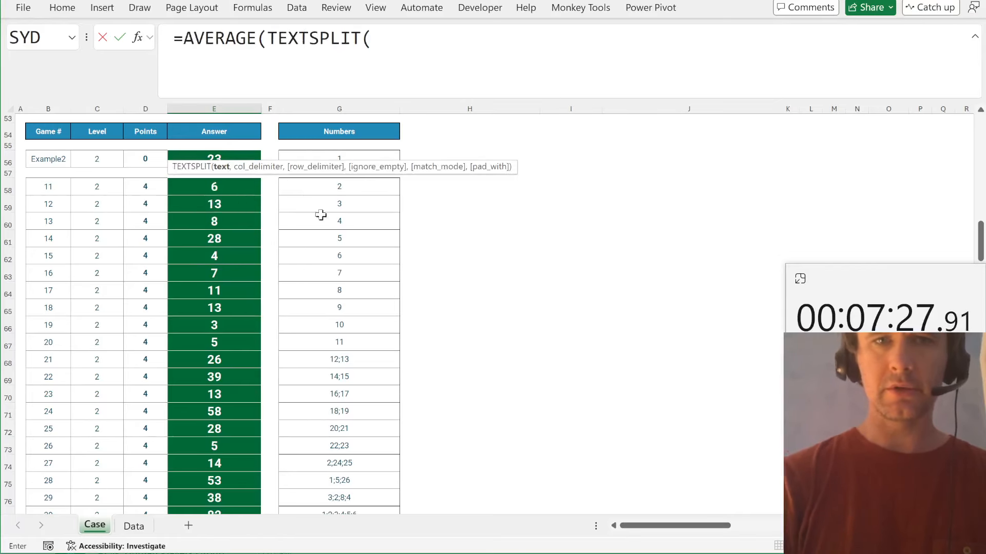
pyautogui.click(267, 39)
pyautogui.write('1*')
pyautogui.press('End')
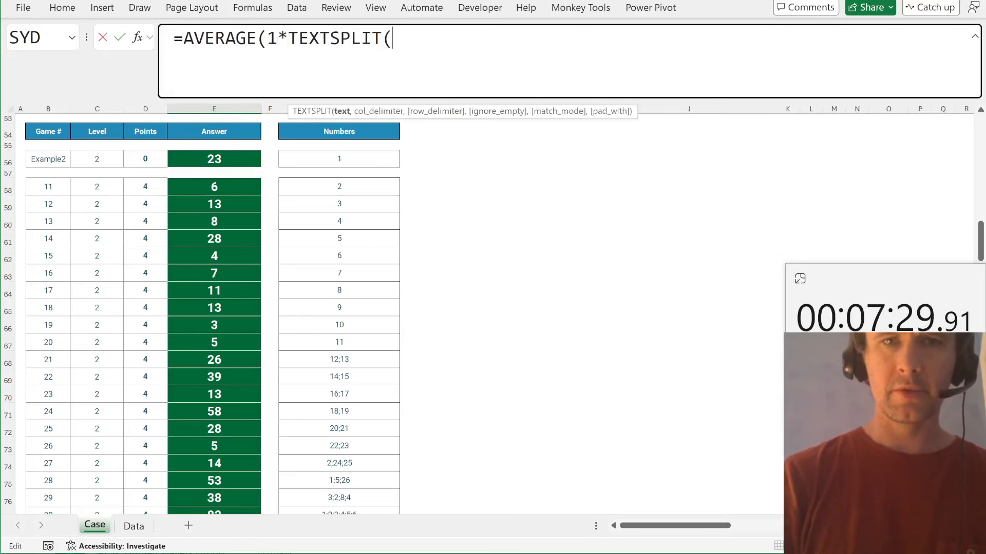
# - Complete the E23 formula with TEXTJOIN(";",,G58:G77) as the text and ";" as the splitting delimiter
pyautogui.write('textj')
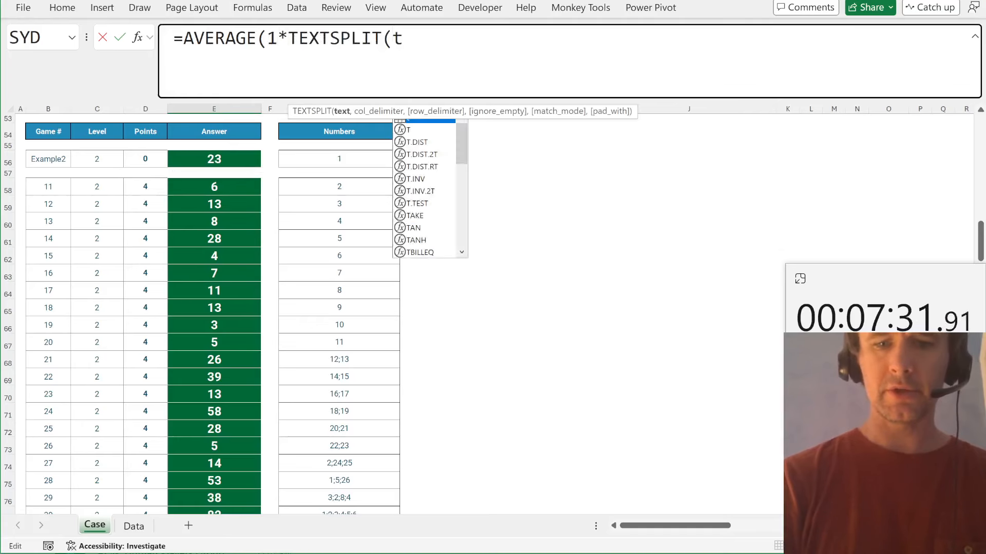
pyautogui.press('Tab')
pyautogui.write('"')
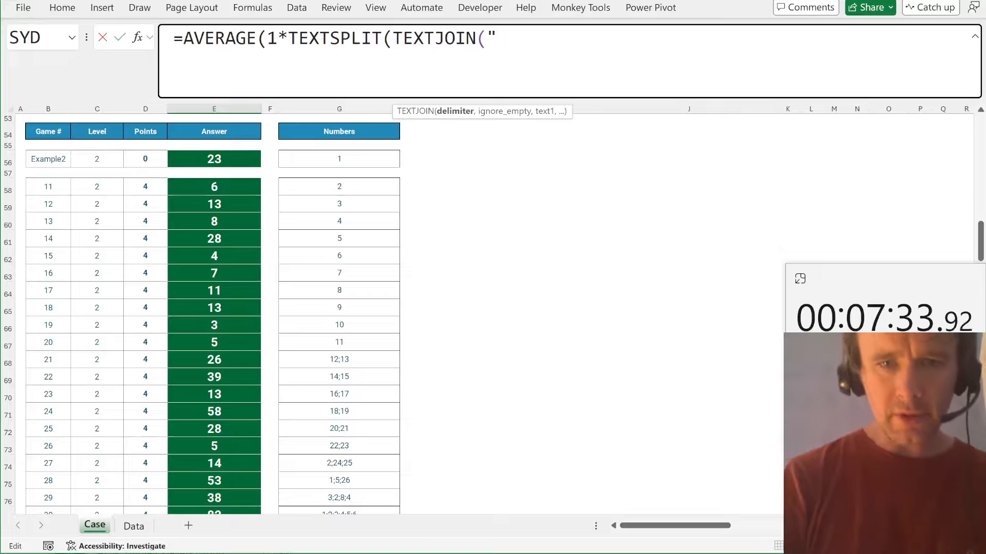
pyautogui.write(';",,')
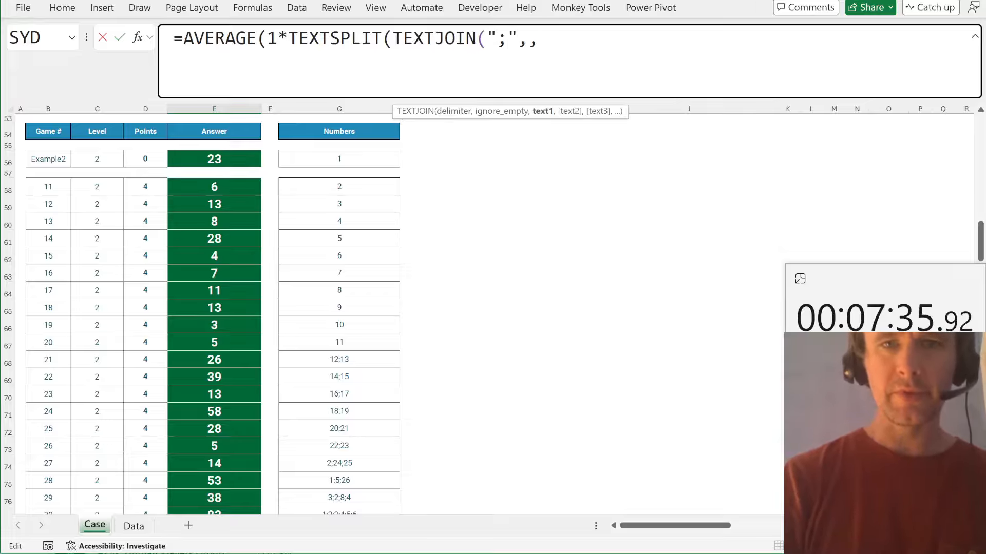
pyautogui.click(354, 197)
pyautogui.hotkey('ctrl', 'shift', 'Down')
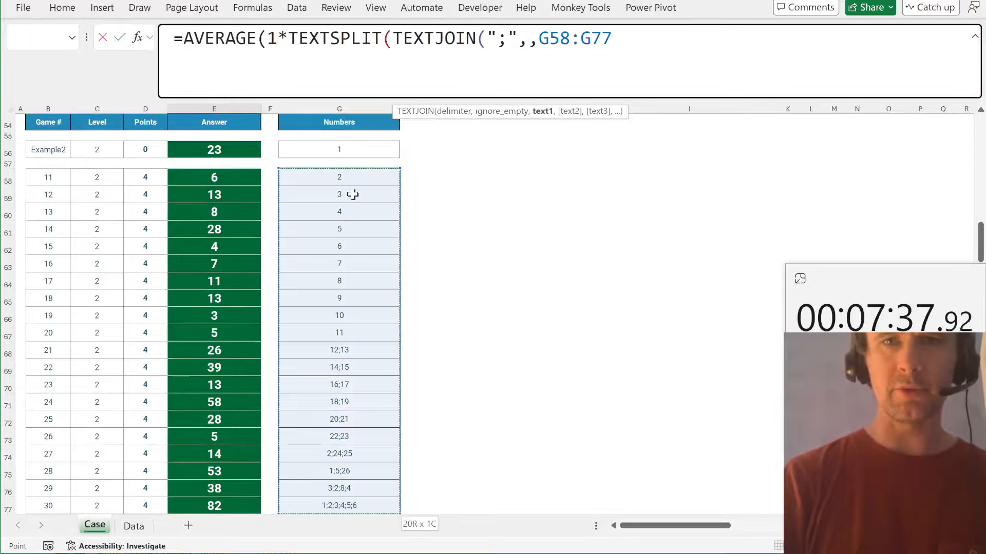
pyautogui.write('),";')
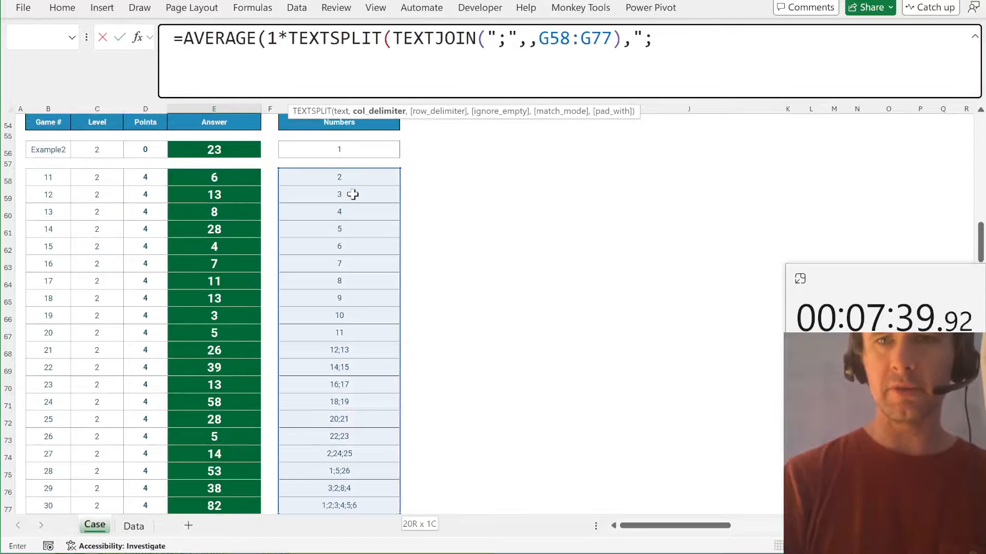
pyautogui.write('"))')
pyautogui.press('Return')
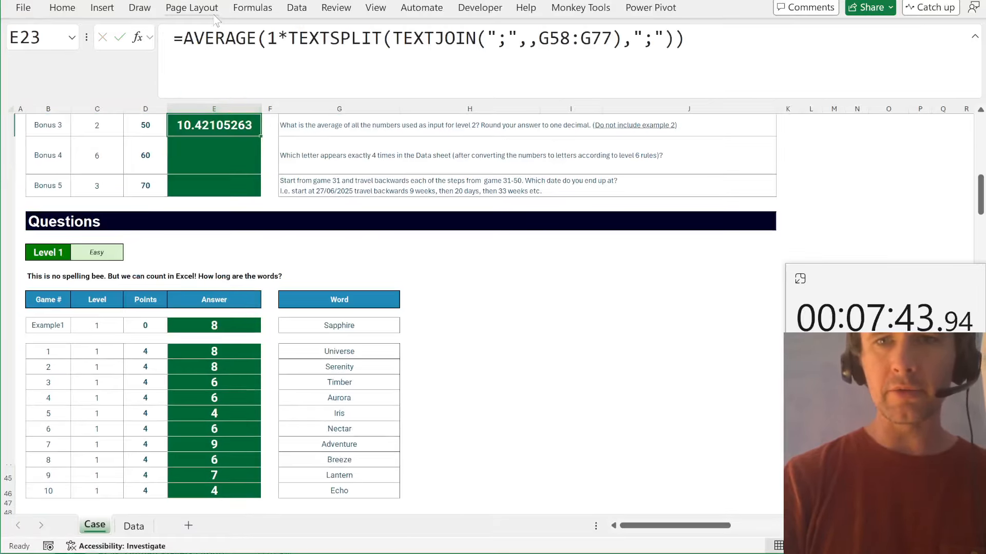
# - Wrap the E23 average in ROUND with 1 decimal
pyautogui.press('F2')
pyautogui.scroll(-7, 431, 338)
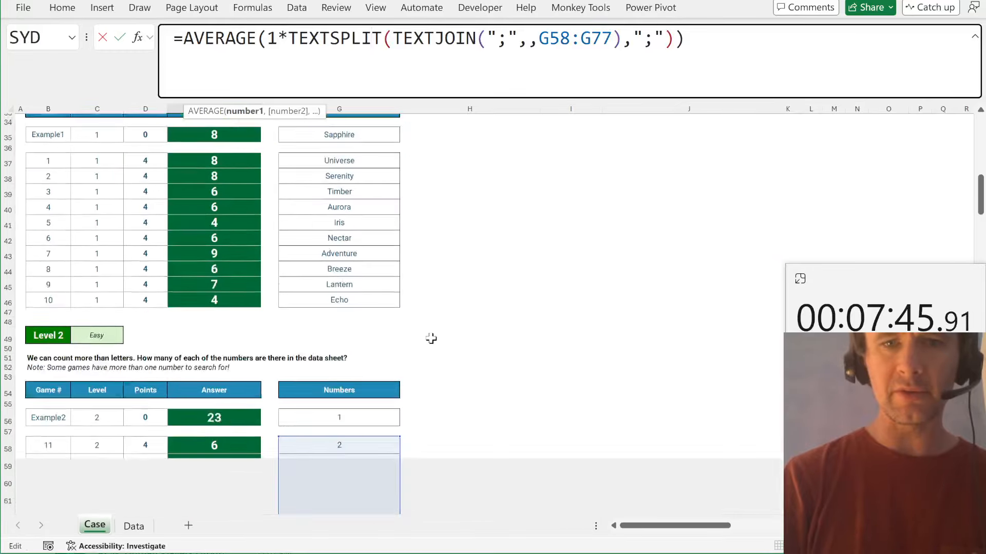
pyautogui.press('Home')
pyautogui.press('Right')
pyautogui.write('ron')
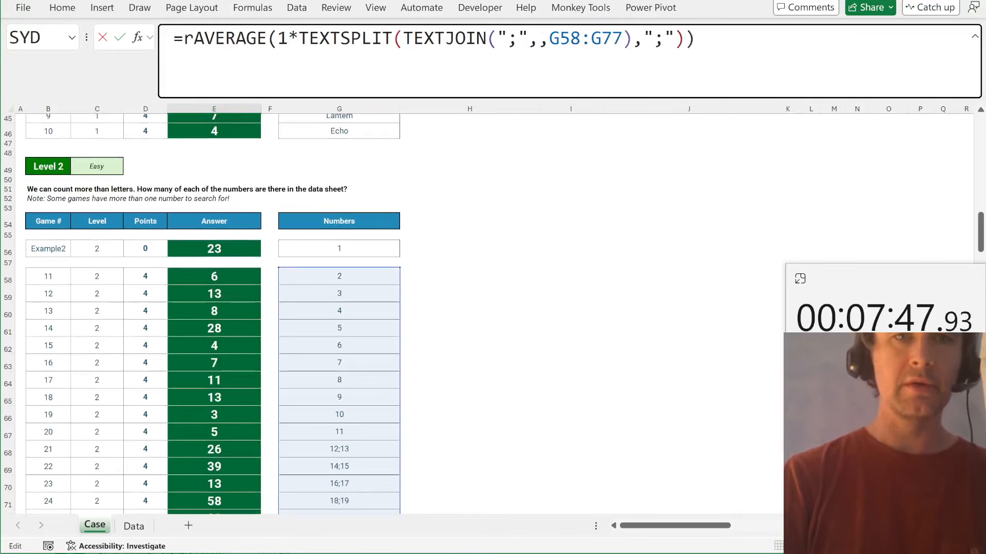
pyautogui.press('BackSpace')
pyautogui.write('un')
pyautogui.press('Tab')
pyautogui.press('End')
pyautogui.write(',1)')
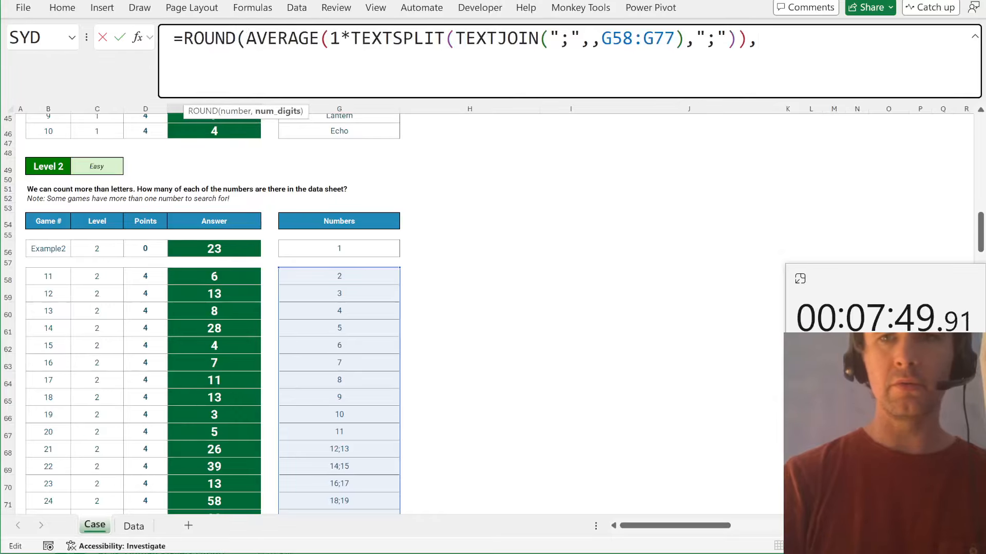
pyautogui.press('Return')
# - Read the Bonus 4 question, and begin a formula in L2 of the Data sheet as =LET(all,TOCOL(t)
pyautogui.press('Up')
pyautogui.press('Down')
pyautogui.press('Right')
pyautogui.press('Right')
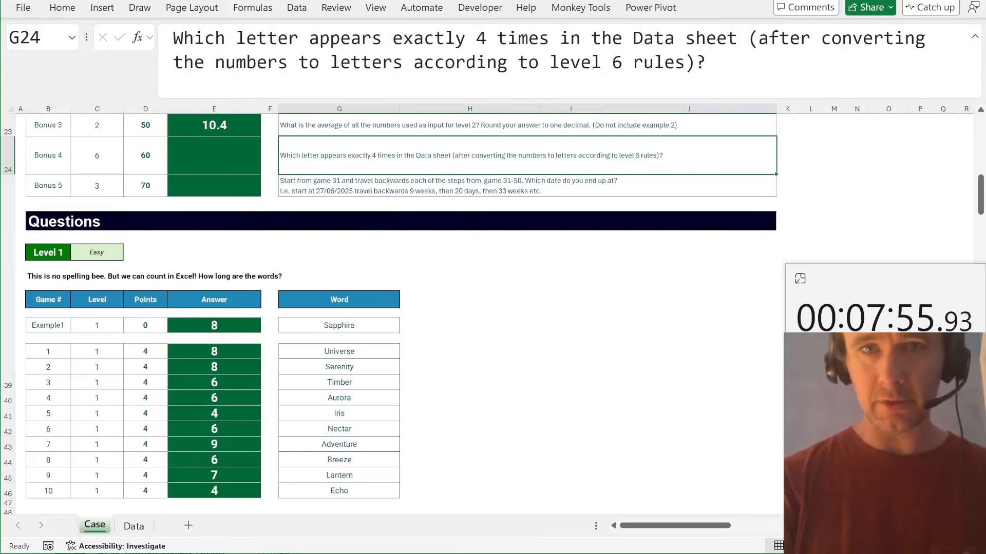
pyautogui.click(214, 155)
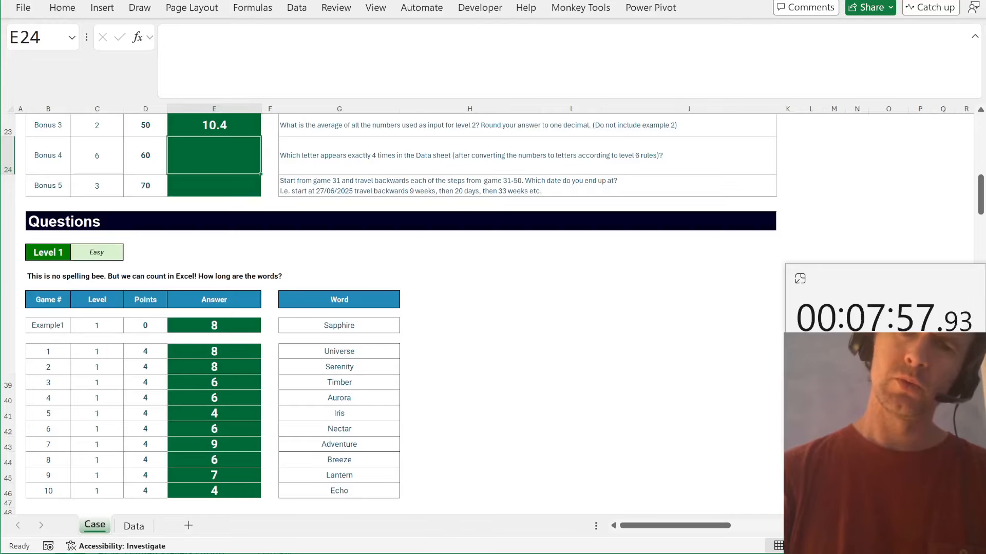
pyautogui.hotkey('ctrl', 'pagedown')
pyautogui.hotkey('ctrl', 'Home')
pyautogui.press('Down')
pyautogui.press('Right')
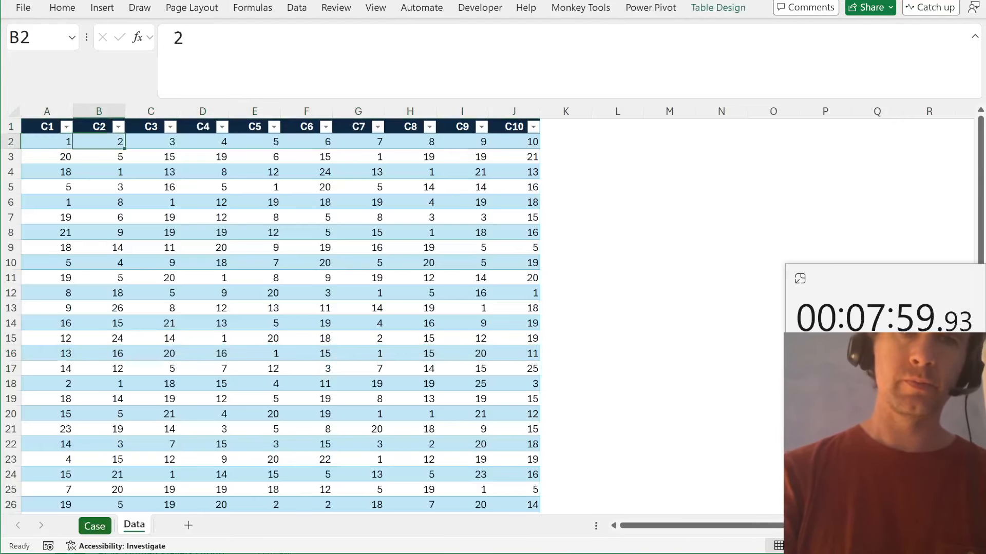
pyautogui.hotkey('ctrl', 'Right')
pyautogui.press('Right')
pyautogui.press('Right')
pyautogui.write('=')
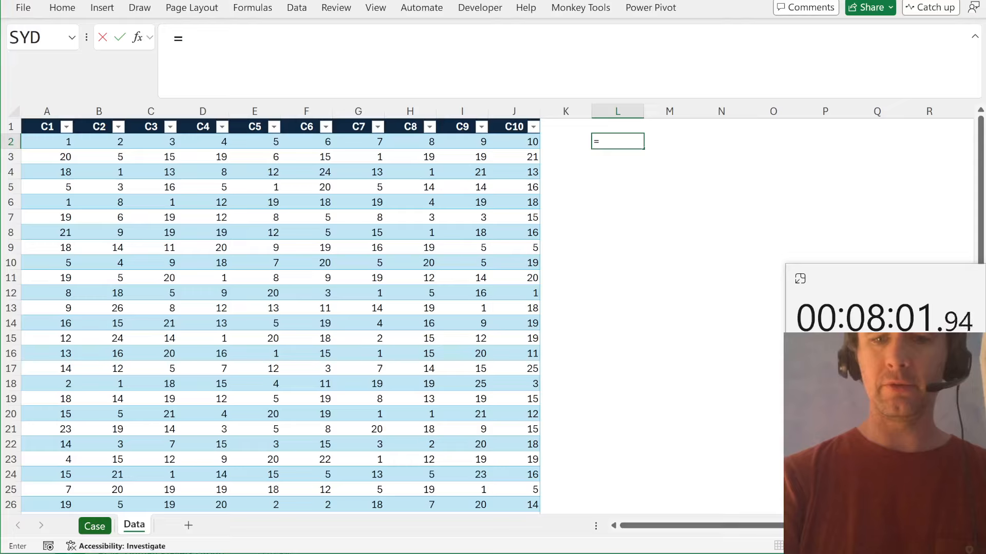
pyautogui.write('let')
pyautogui.press('Tab')
pyautogui.write('al')
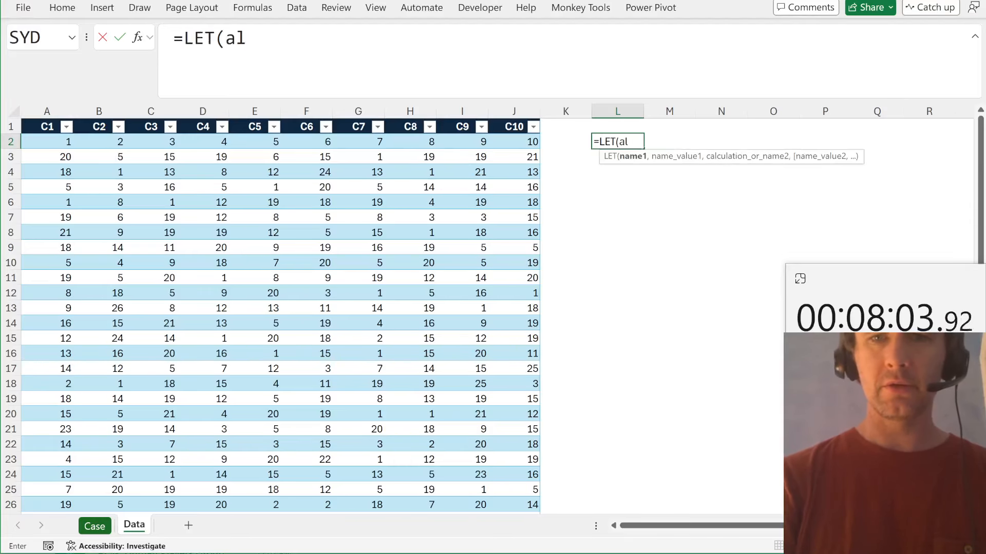
pyautogui.write('l,toc')
pyautogui.press('Tab')
pyautogui.write('t)')
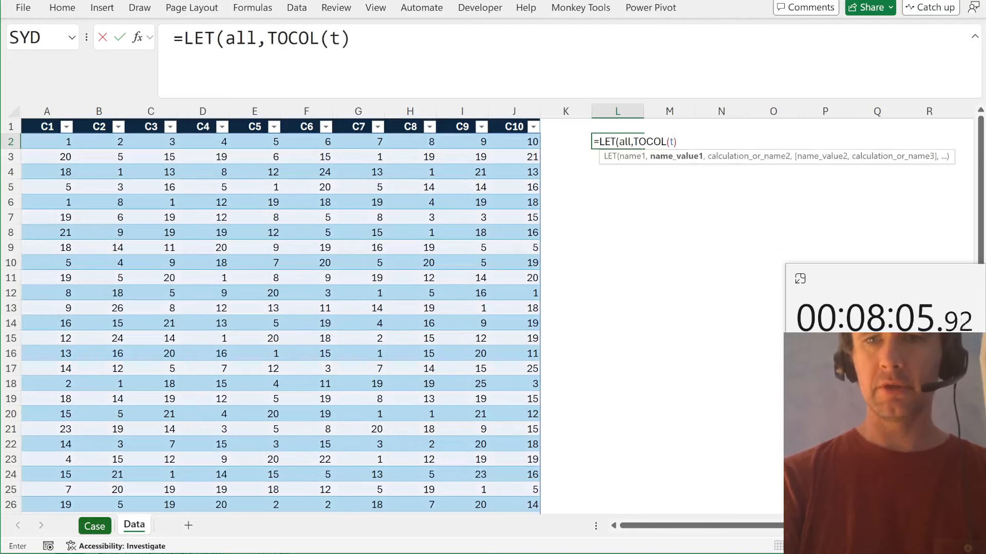
# - Complete the L2 formula with GROUPBY(all,all,ROWS,0,0,-2), counting each number in descending order
pyautogui.write(',gro')
pyautogui.press('Tab')
pyautogui.write('al')
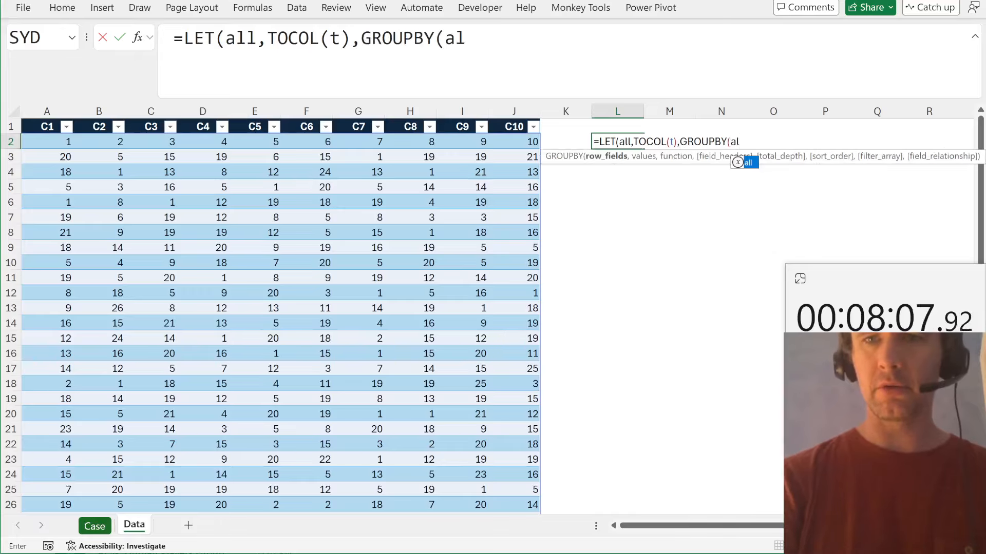
pyautogui.write('l,all,row')
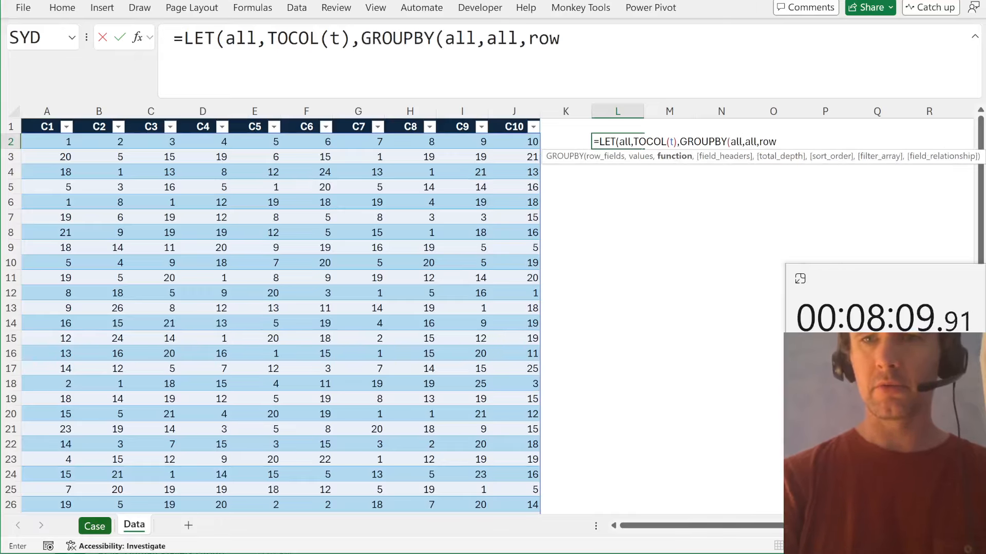
pyautogui.write('s,')
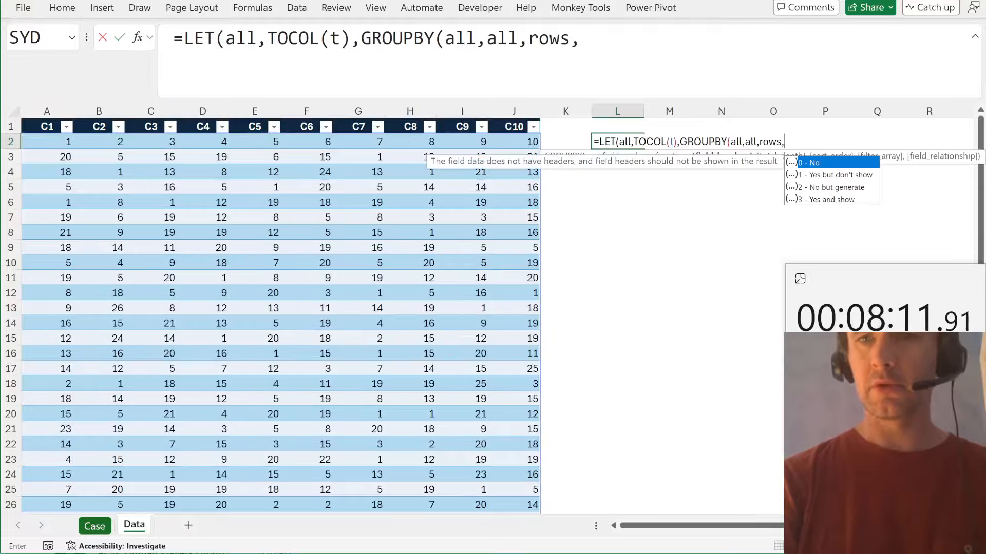
pyautogui.write('0,0,')
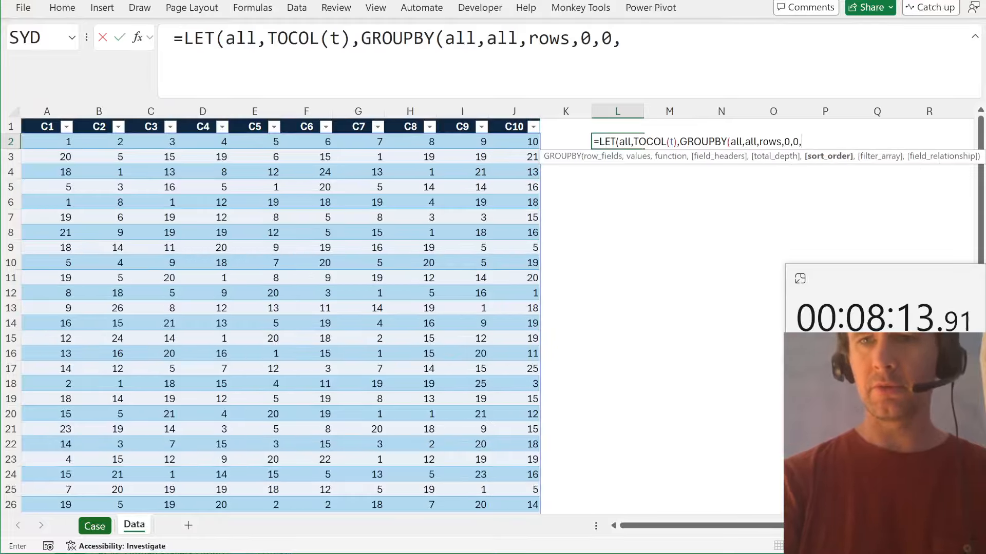
pyautogui.write('-2))')
pyautogui.press('Return')
# - Look through the grouped counts in L:M of the Data sheet for the number that occurs exactly four times
pyautogui.click(669, 171)
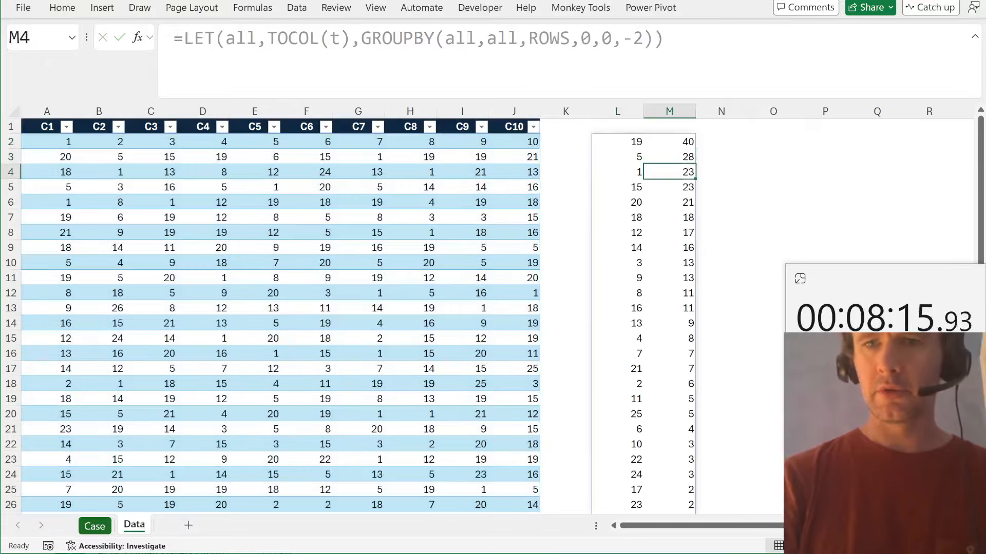
pyautogui.press('Down')
pyautogui.press('Down')
pyautogui.press('Down')
pyautogui.press('Down')
pyautogui.press('Down')
pyautogui.press('Down')
pyautogui.press('Down')
pyautogui.press('Down')
pyautogui.press('Down')
pyautogui.press('Down')
pyautogui.press('Down')
pyautogui.press('Down')
pyautogui.press('Down')
pyautogui.press('Down')
pyautogui.press('Down')
pyautogui.press('Down')
pyautogui.press('Down')
pyautogui.press('Left')
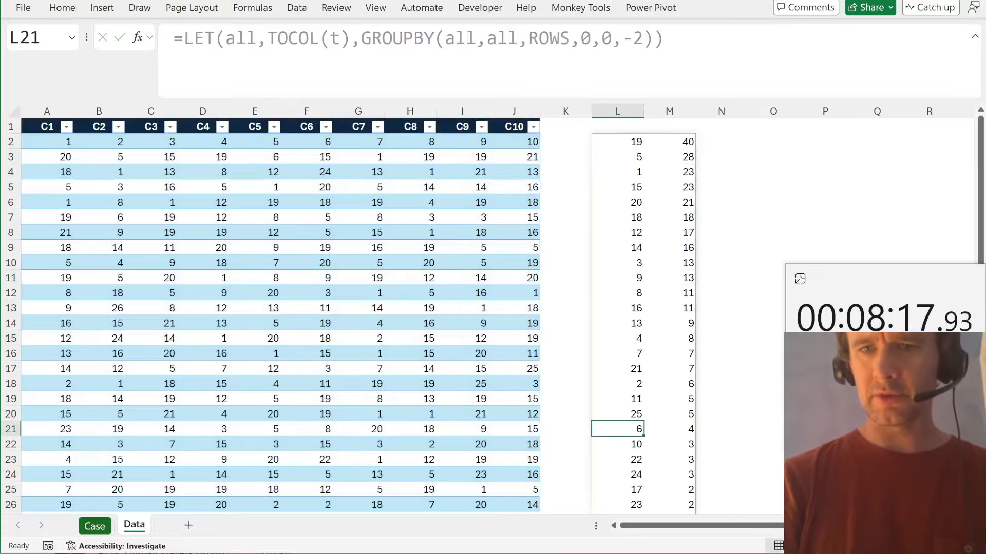
# - Answer Bonus 4 in E24 of the Case sheet with the letter F
pyautogui.hotkey('ctrl', 'pageup')
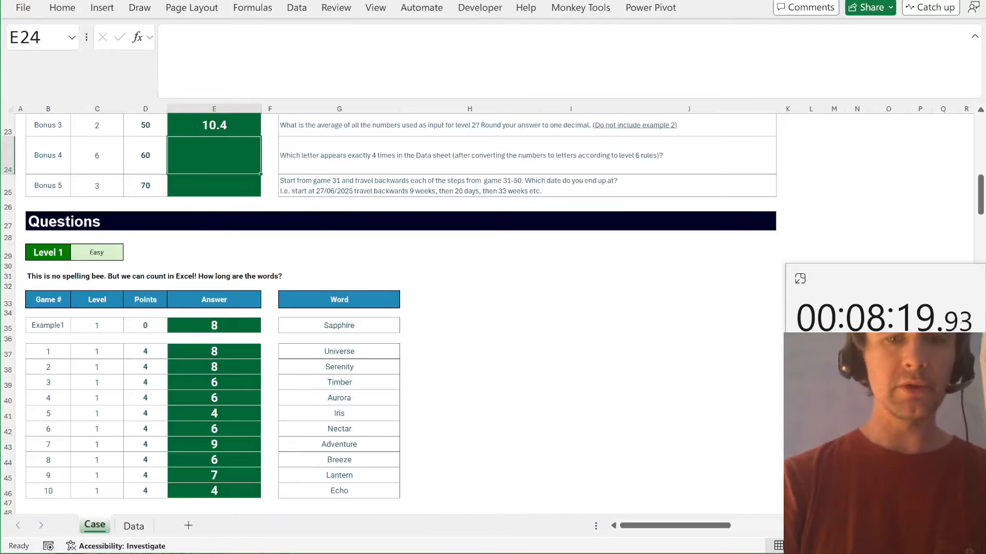
pyautogui.write('F')
pyautogui.press('Return')
# - Read the Bonus 5 question, and begin a formula in E25 of the Case sheet as =G89-
pyautogui.press('Right')
pyautogui.press('Right')
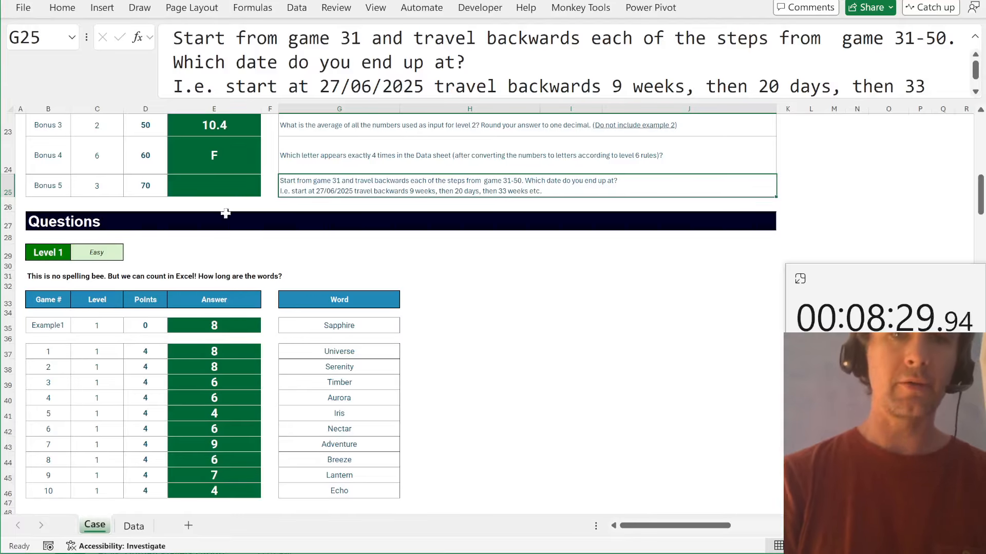
pyautogui.click(211, 188)
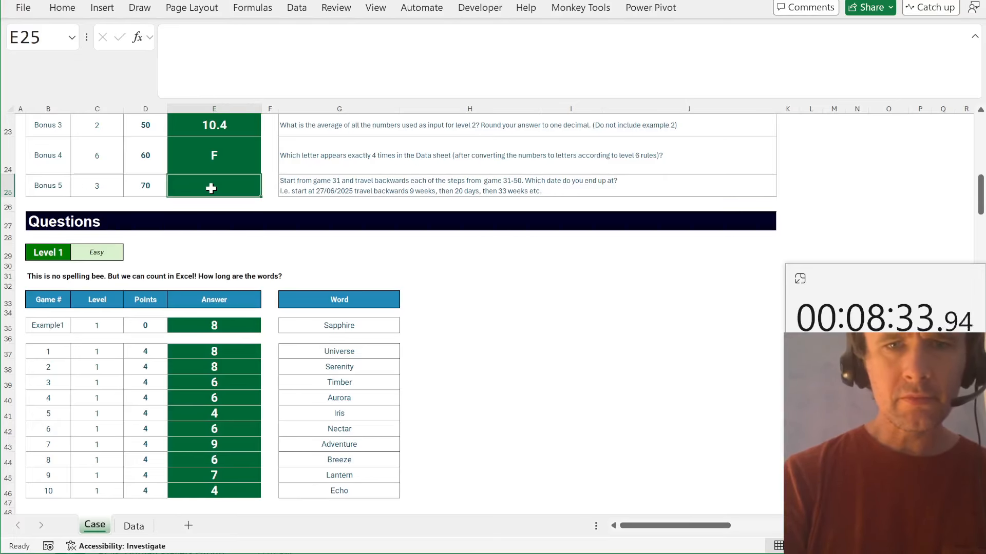
pyautogui.write('=')
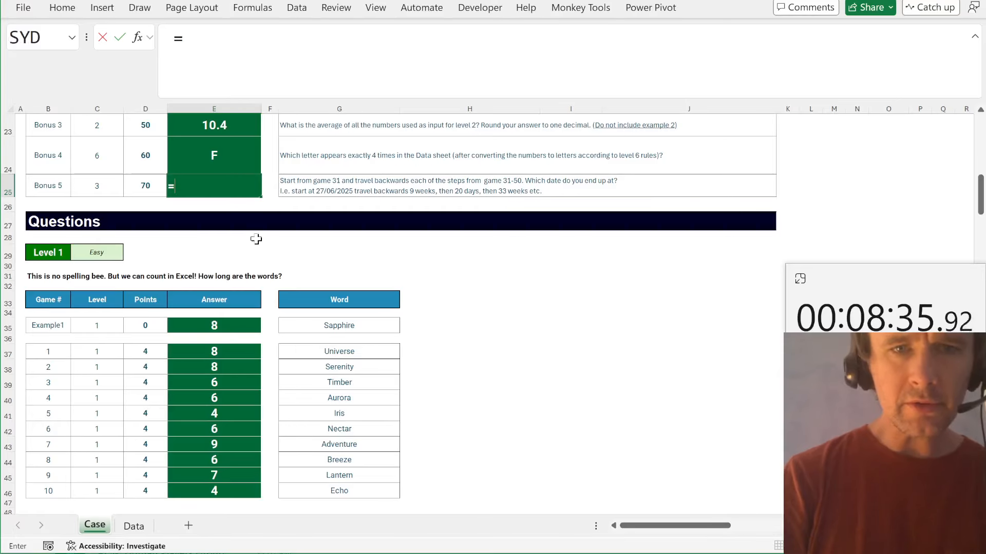
pyautogui.scroll(-17, 309, 302)
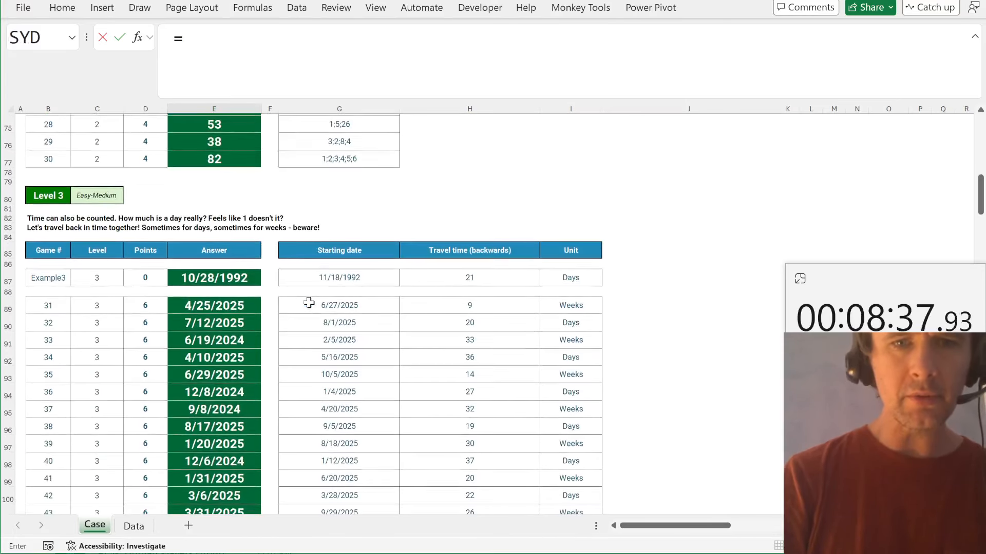
pyautogui.click(328, 305)
pyautogui.scroll(20, 329, 303)
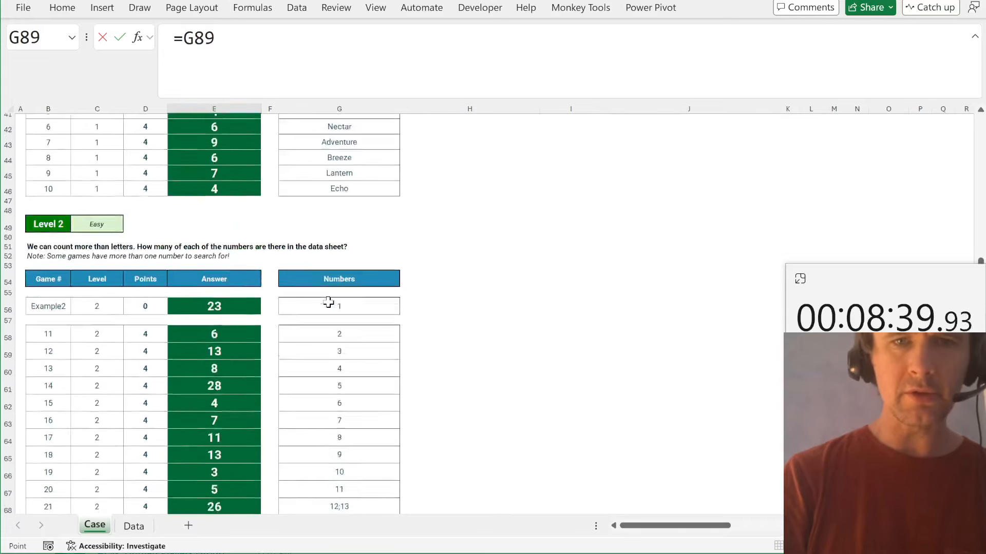
pyautogui.scroll(-17, 328, 303)
pyautogui.write('-')
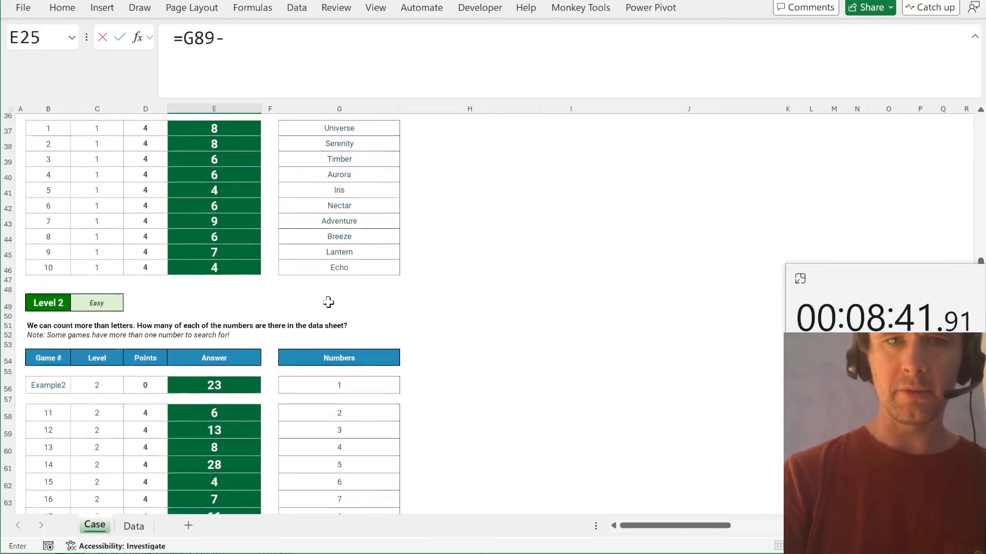
pyautogui.scroll(-4, 329, 303)
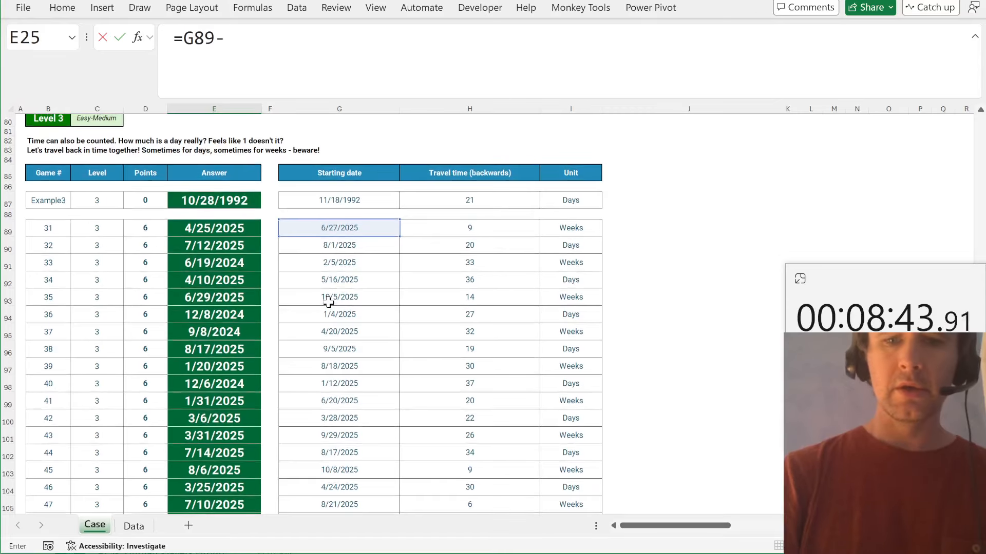
# - Complete the E25 formula with SUM(H89:H108*IF(I89:I108="Days",1,7)), subtracting all travel times converted to days
pyautogui.write('sum')
pyautogui.press('Tab')
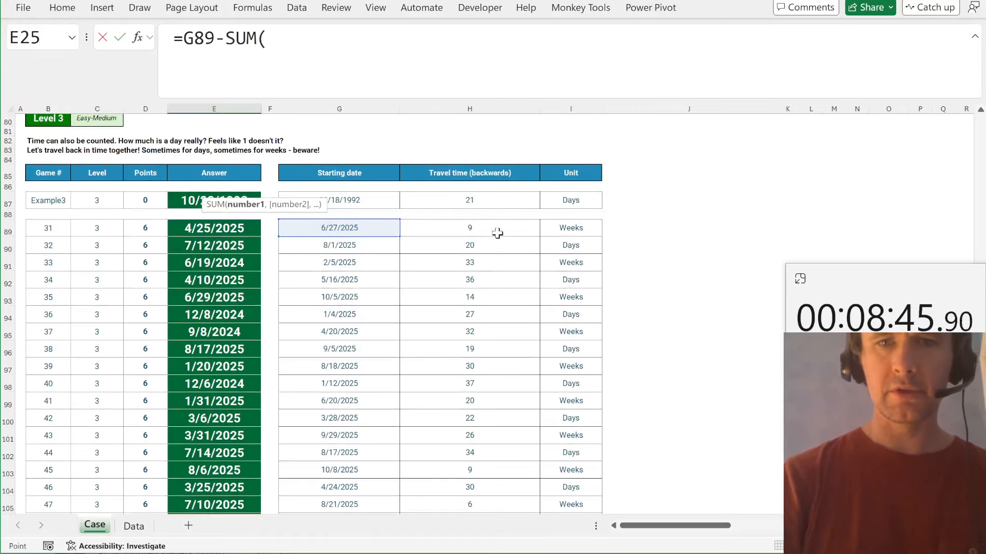
pyautogui.click(498, 233)
pyautogui.hotkey('ctrl', 'shift', 'Down')
pyautogui.write('*if')
pyautogui.press('Tab')
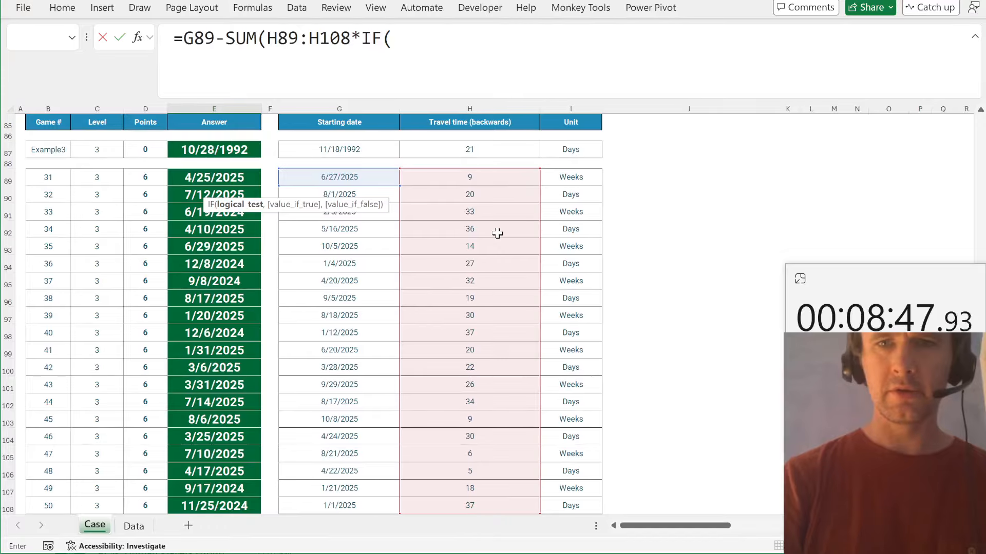
pyautogui.click(575, 176)
pyautogui.hotkey('ctrl', 'shift', 'Down')
pyautogui.write('="')
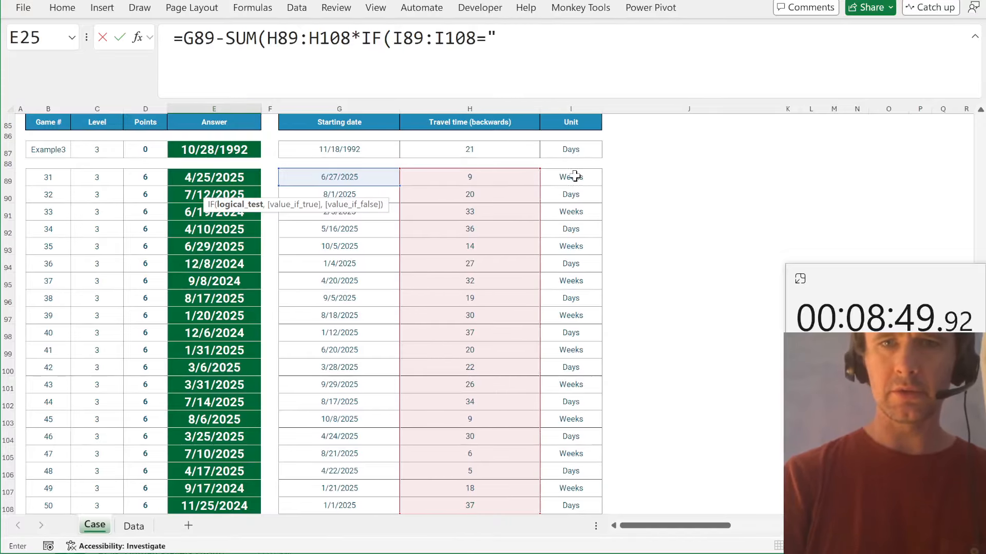
pyautogui.write('Days",1,')
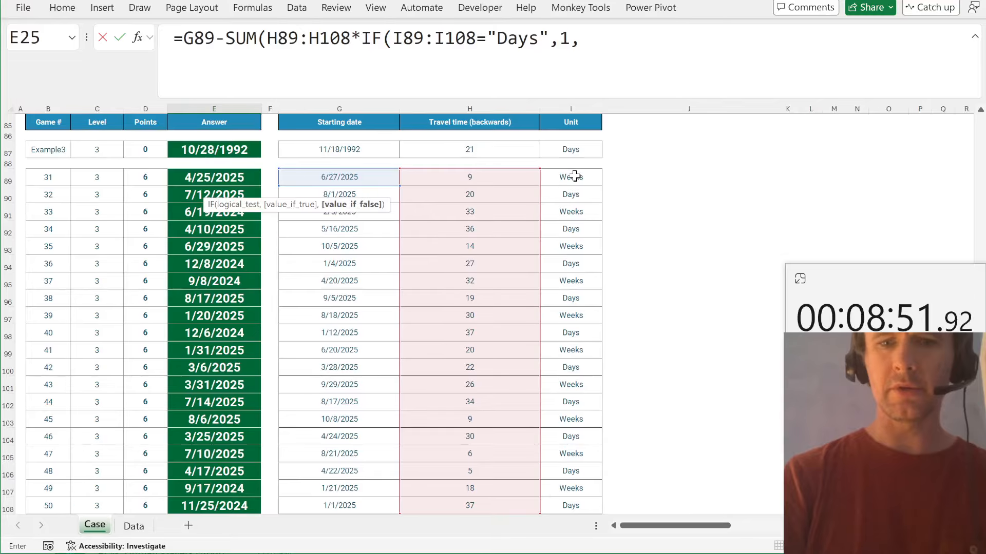
pyautogui.write('7))')
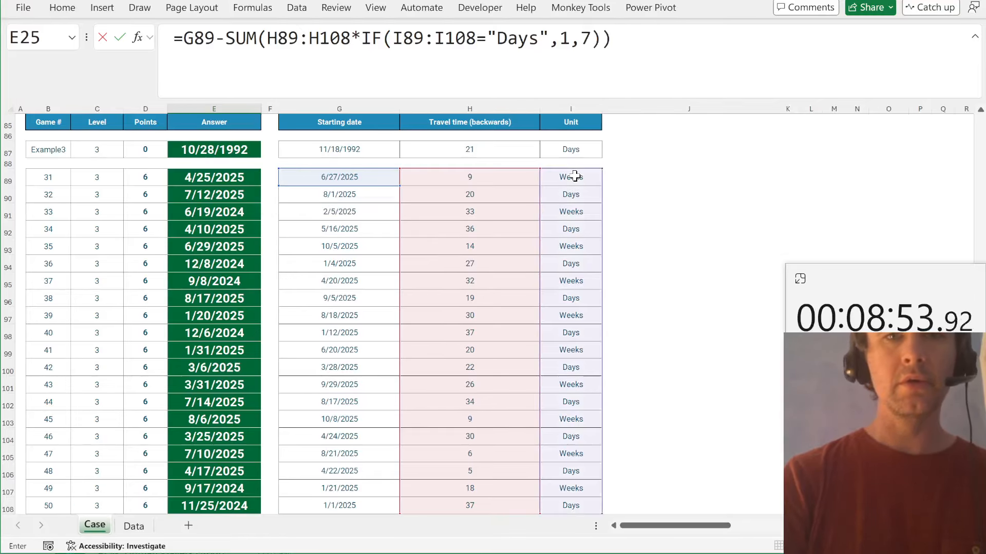
pyautogui.press('Return')
pyautogui.press('Up')
pyautogui.scroll(2, 332, 244)
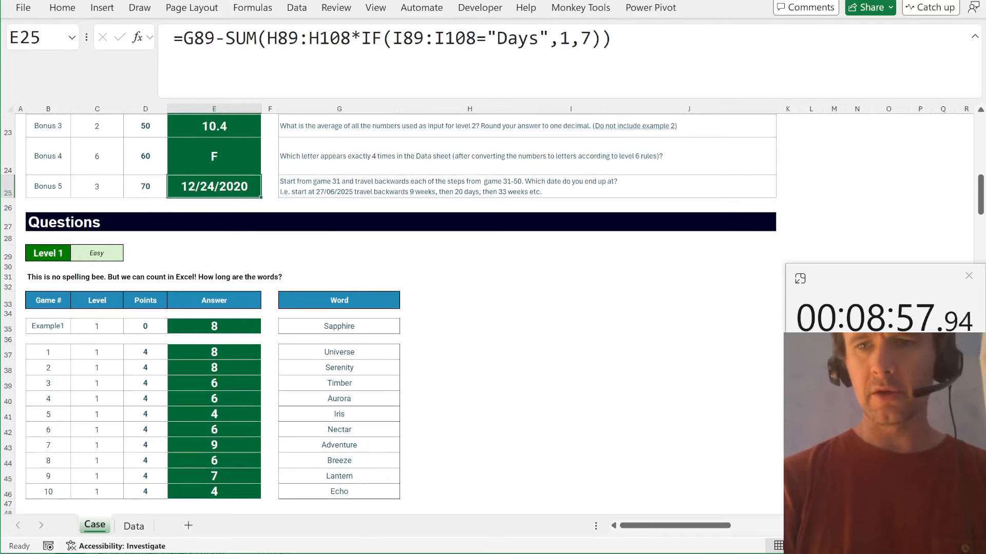
# - Stop the stopwatch and unhide the Answers sheet
pyautogui.click(870, 365)
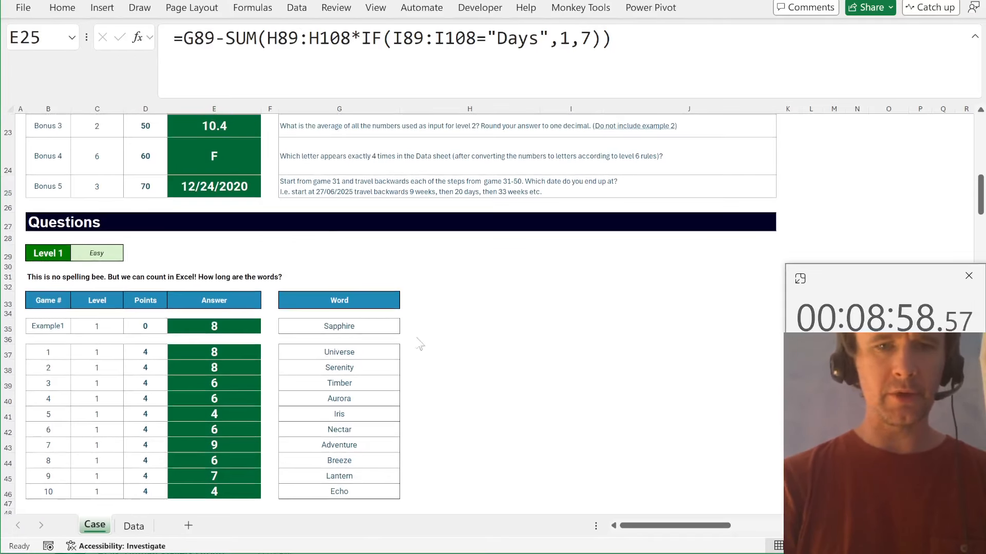
pyautogui.click(462, 306)
pyautogui.hotkey('alt', 'o')
pyautogui.press('h')
pyautogui.press('u')
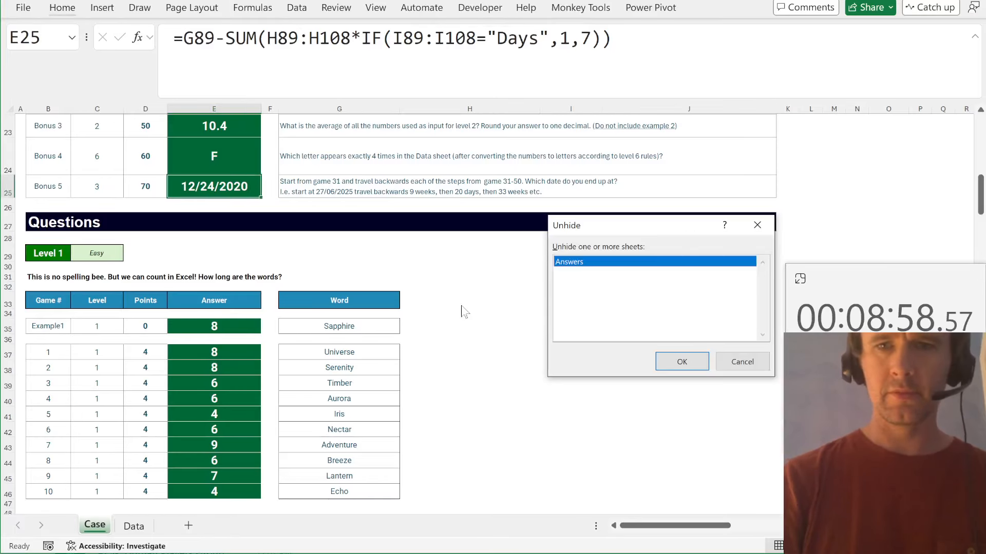
pyautogui.press('Return')
# - Compare the five bonus answers on the Case sheet with those on the Answers sheet
pyautogui.press('pagedown')
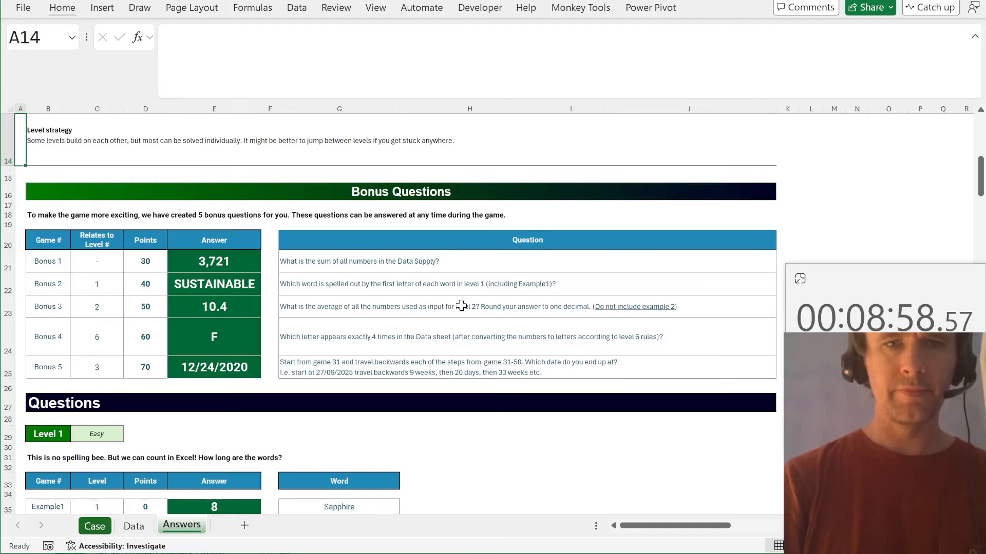
pyautogui.click(276, 258)
pyautogui.hotkey('ctrl', 'pageup')
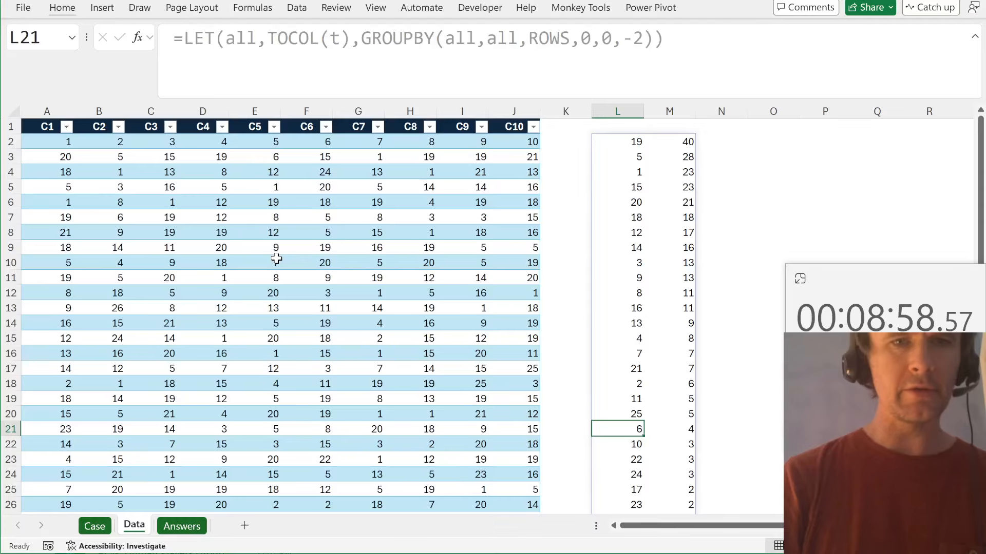
pyautogui.hotkey('ctrl', 'pagedown')
pyautogui.hotkey('ctrl', 'pageup')
pyautogui.hotkey('ctrl', 'pageup')
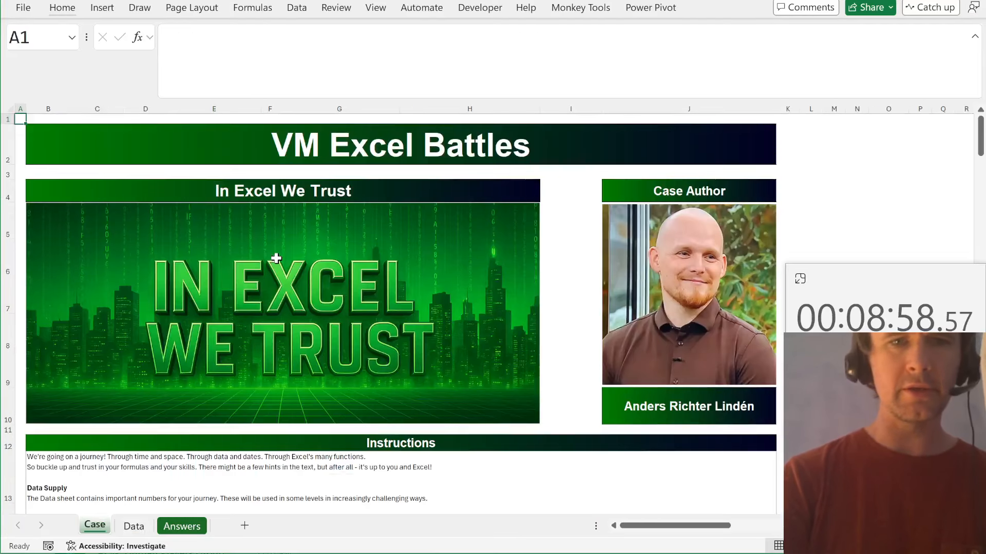
pyautogui.scroll(-4, 229, 309)
pyautogui.scroll(-3, 228, 309)
pyautogui.click(223, 221)
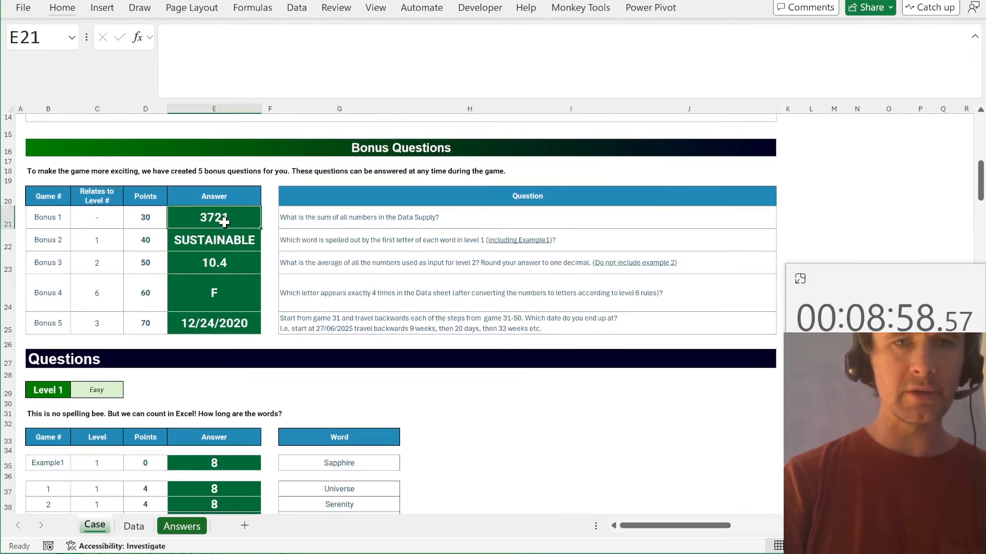
pyautogui.hotkey('ctrl', 'pagedown')
pyautogui.hotkey('ctrl', 'pagedown')
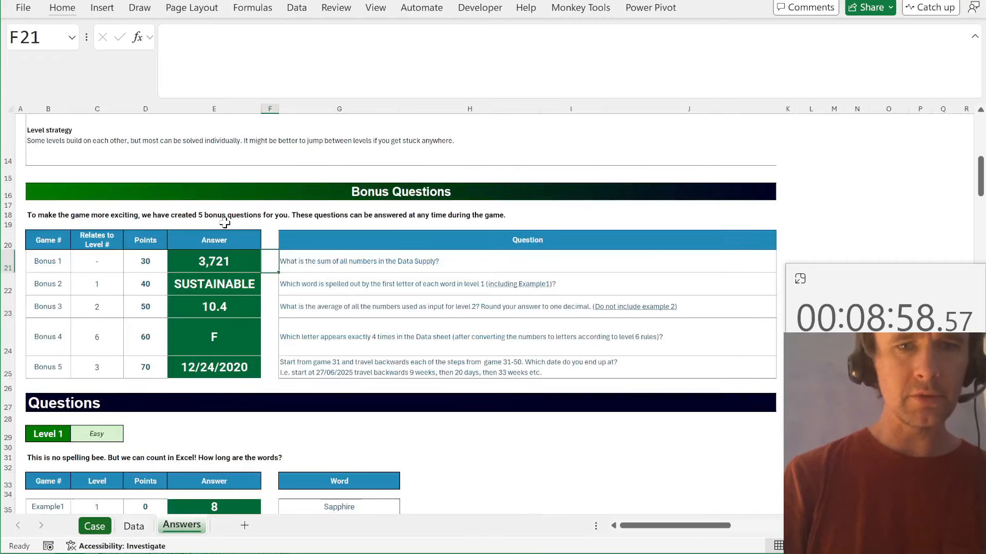
pyautogui.hotkey('ctrl', 'pageup')
pyautogui.hotkey('ctrl', 'pageup')
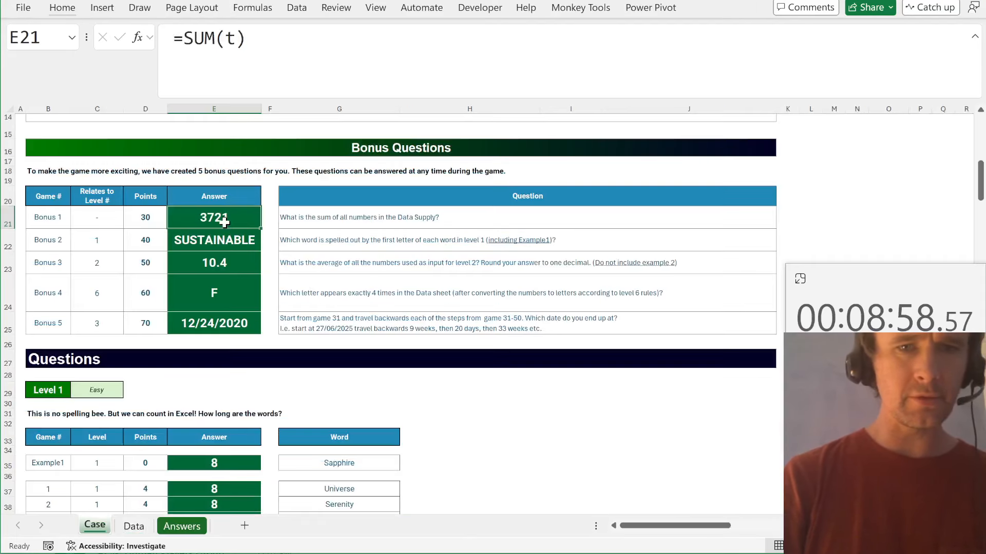
pyautogui.hotkey('ctrl', 'pagedown')
pyautogui.hotkey('ctrl', 'pagedown')
# - Enter =D37*(E37=Case!E37) in F37 of the Answers sheet to score game 1
pyautogui.scroll(-5, 278, 349)
pyautogui.click(270, 366)
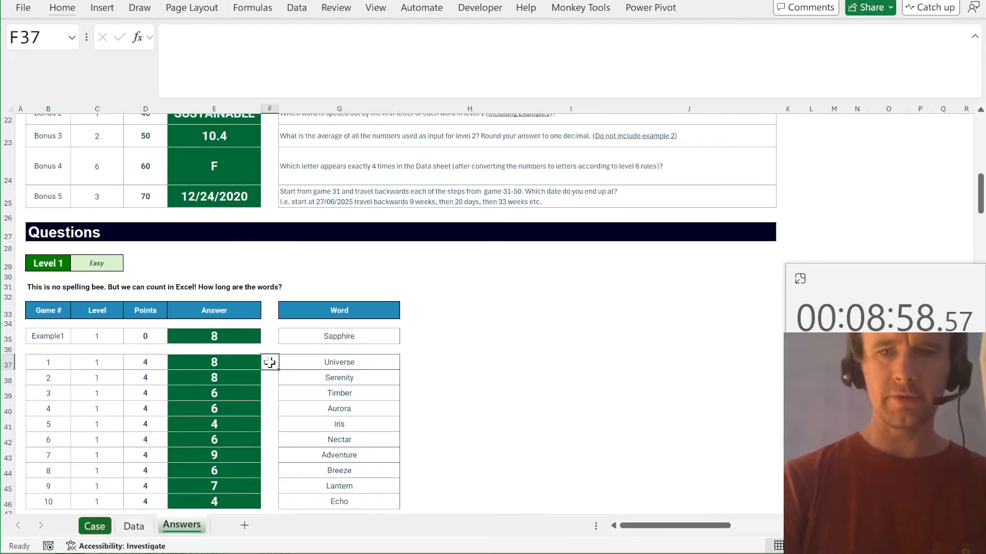
pyautogui.write('=')
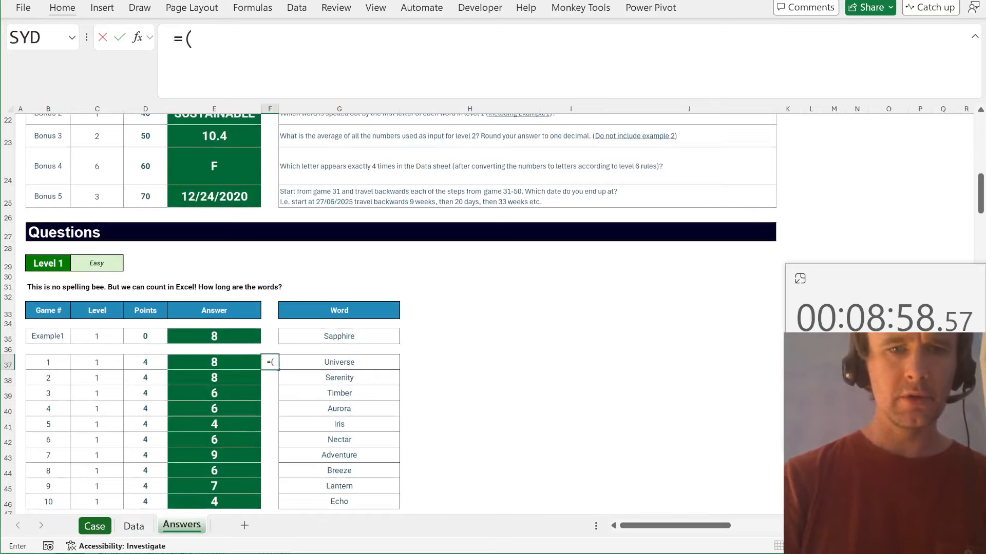
pyautogui.write('(')
pyautogui.press('Left')
pyautogui.press('Left')
pyautogui.press('BackSpace')
pyautogui.press('Left')
pyautogui.press('Left')
pyautogui.write('*(')
pyautogui.press('Left')
pyautogui.write('=')
pyautogui.scroll(3, 269, 362)
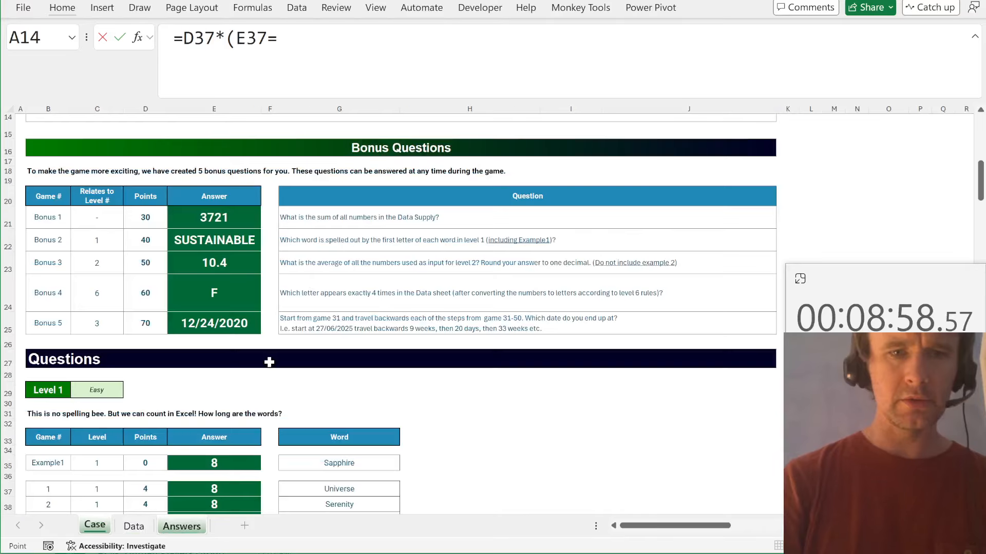
pyautogui.click(215, 490)
pyautogui.press('Return')
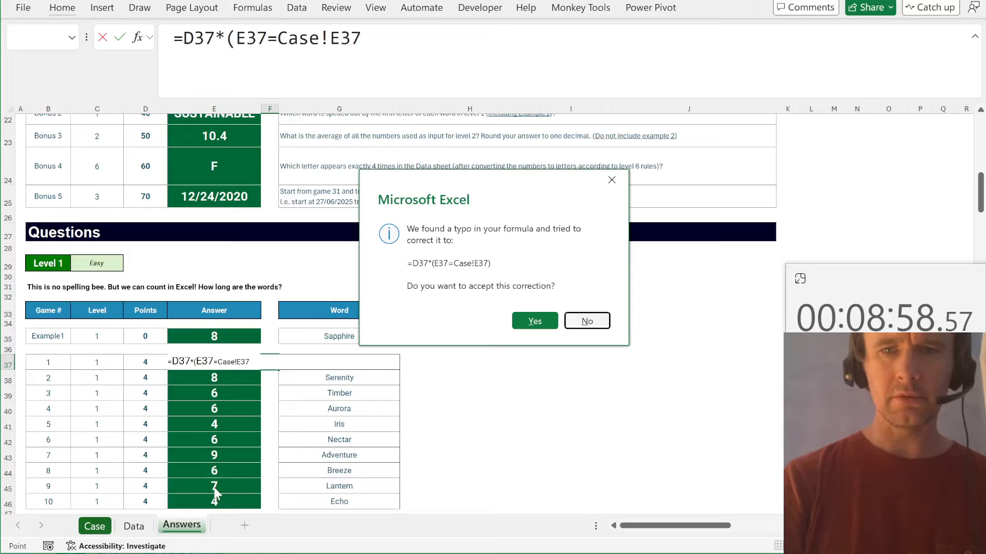
pyautogui.press('Return')
# - Fill the scoring formula from F37 down to F46 for the remaining Level 1 games
pyautogui.hotkey('ctrl', 'Down')
pyautogui.press('Right')
pyautogui.hotkey('ctrl', 'shift', 'Up')
pyautogui.hotkey('ctrl', 'd')
pyautogui.press('Left')
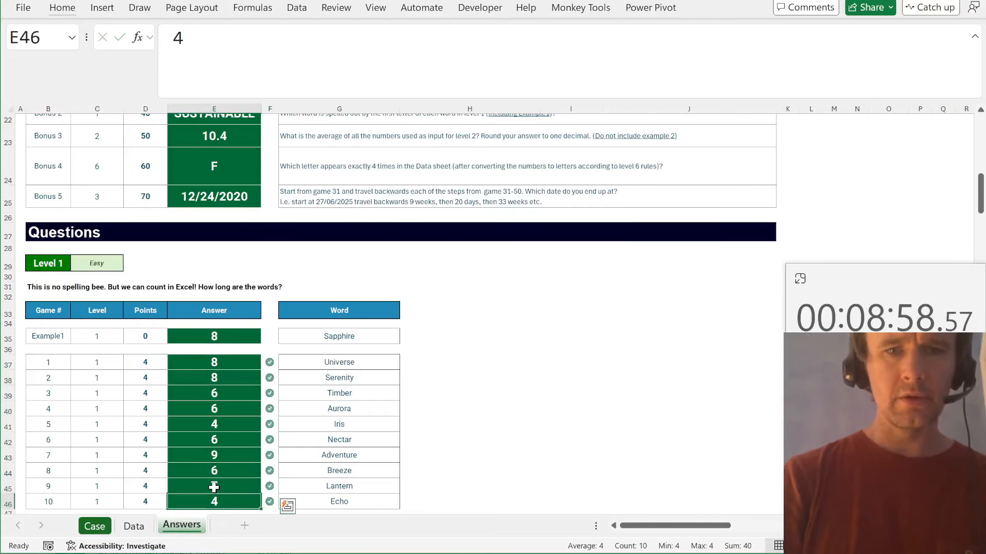
# - Copy the scoring formula from F46 into F58:F77 beside the Level 2 answers
pyautogui.press('Right')
pyautogui.hotkey('ctrl', 'c')
pyautogui.press('Left')
pyautogui.hotkey('ctrl', 'Down')
pyautogui.hotkey('ctrl', 'Down')
pyautogui.hotkey('ctrl', 'Down')
pyautogui.hotkey('ctrl', 'Down')
pyautogui.press('Right')
pyautogui.hotkey('shift', 'Left')
pyautogui.hotkey('ctrl', 'shift', 'Up')
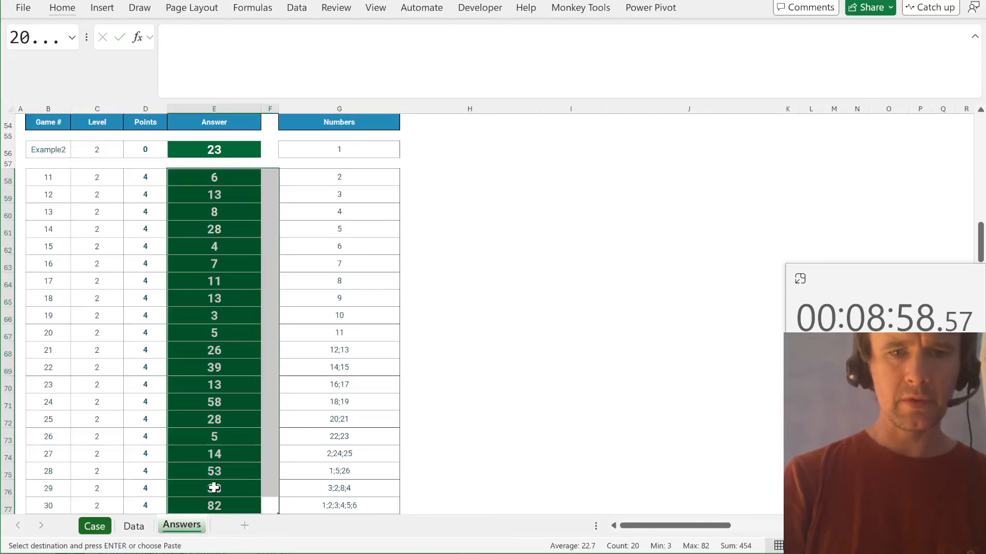
pyautogui.hotkey('shift', 'Right')
pyautogui.hotkey('ctrl', 'v')
# - Paste the scoring formula into F89:F108 beside the Level 3 answers
pyautogui.press('Left')
pyautogui.hotkey('ctrl', 'Down')
pyautogui.hotkey('ctrl', 'Down')
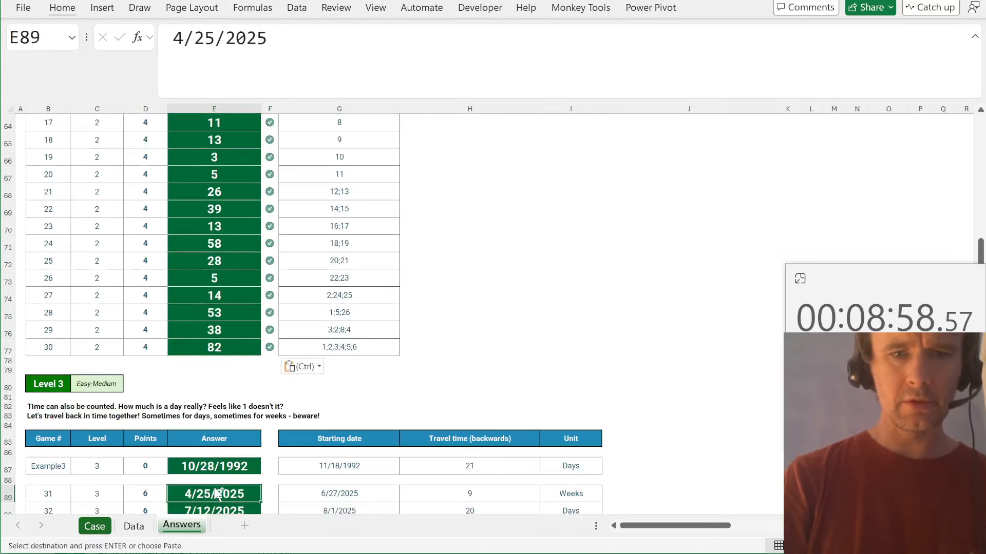
pyautogui.hotkey('ctrl', 'Down')
pyautogui.press('Right')
pyautogui.hotkey('shift', 'Left')
pyautogui.hotkey('ctrl', 'shift', 'Up')
pyautogui.hotkey('shift', 'Right')
pyautogui.hotkey('ctrl', 'v')
# - Paste the scoring formula beside the Level 4 answers, from F122 down to the last game
pyautogui.press('Left')
pyautogui.hotkey('ctrl', 'Down')
pyautogui.hotkey('ctrl', 'Down')
pyautogui.hotkey('ctrl', 'Down')
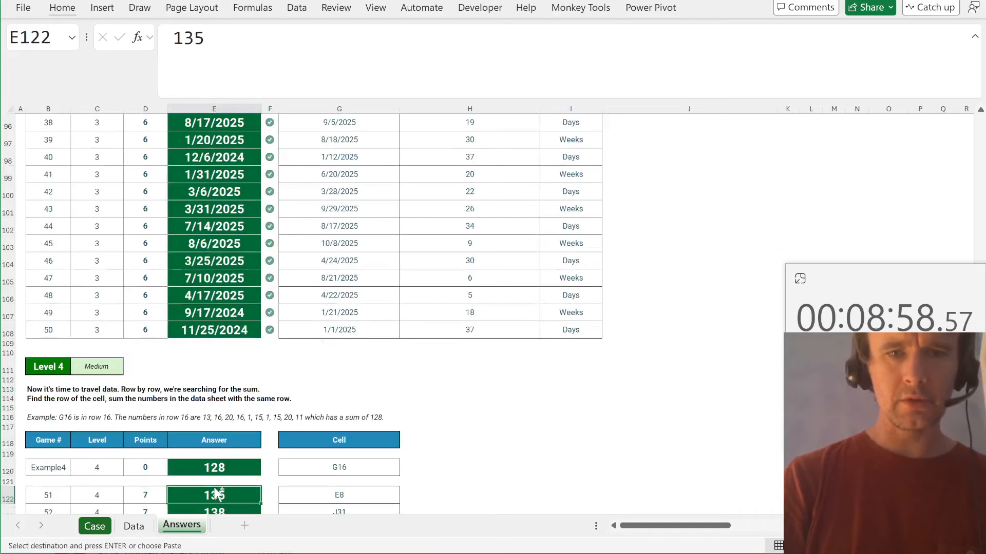
pyautogui.hotkey('ctrl', 'Down')
pyautogui.press('Right')
pyautogui.hotkey('shift', 'Left')
pyautogui.hotkey('ctrl', 'shift', 'Up')
pyautogui.hotkey('shift', 'Right')
pyautogui.hotkey('ctrl', 'v')
# - Paste the scoring formula into F155:F174 beside the Level 5 answers
pyautogui.press('Left')
pyautogui.hotkey('ctrl', 'Down')
pyautogui.hotkey('ctrl', 'Down')
pyautogui.hotkey('ctrl', 'Down')
pyautogui.hotkey('ctrl', 'shift', 'Down')
pyautogui.hotkey('shift', 'Right')
pyautogui.press('Tab')
pyautogui.hotkey('shift', 'Right')
pyautogui.hotkey('ctrl', 'v')
# - Paste the scoring formula in column F beside all the Level 6 answers
pyautogui.press('Left')
pyautogui.hotkey('ctrl', 'Down')
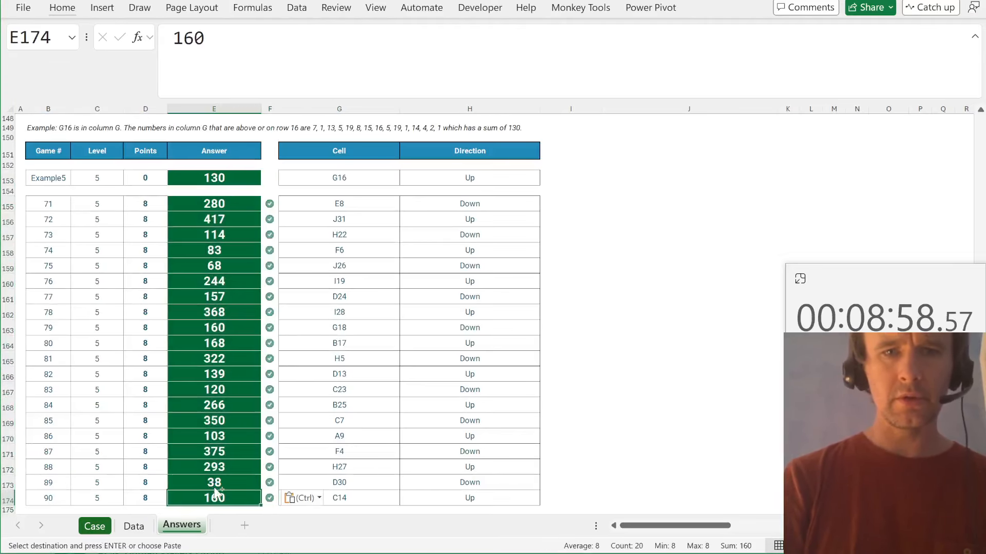
pyautogui.hotkey('ctrl', 'Down')
pyautogui.hotkey('ctrl', 'Down')
pyautogui.hotkey('ctrl', 'Down')
pyautogui.press('Right')
pyautogui.hotkey('shift', 'Left')
pyautogui.hotkey('ctrl', 'shift', 'Up')
pyautogui.hotkey('shift', 'Right')
pyautogui.hotkey('ctrl', 'v')
# - Paste the scoring formula into F221:F240 beside the Level 7 answers
pyautogui.press('Left')
pyautogui.hotkey('ctrl', 'Down')
pyautogui.hotkey('ctrl', 'Down')
pyautogui.hotkey('ctrl', 'Down')
pyautogui.hotkey('ctrl', 'Down')
pyautogui.press('Right')
pyautogui.hotkey('shift', 'Left')
pyautogui.hotkey('ctrl', 'shift', 'Up')
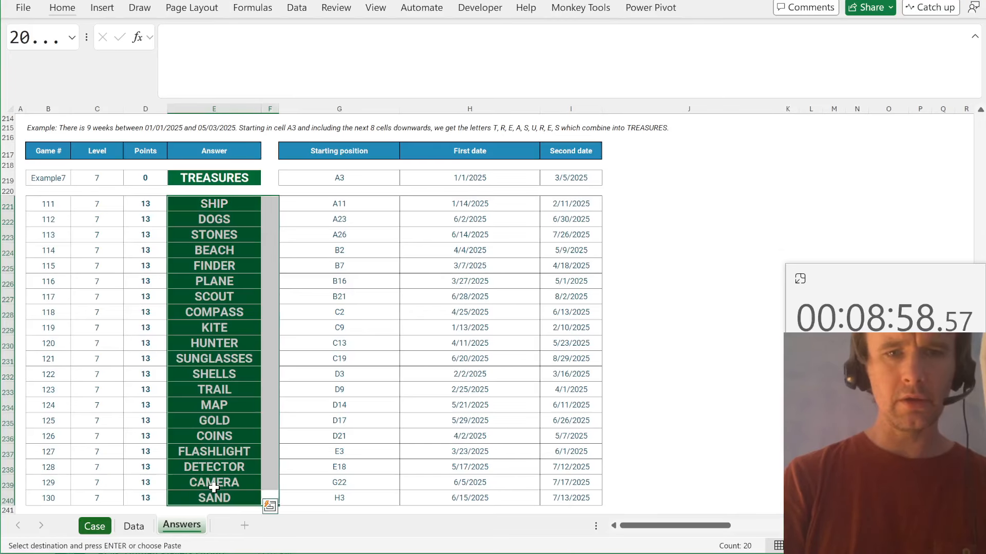
pyautogui.hotkey('shift', 'Right')
pyautogui.hotkey('ctrl', 'v')
# - Go back to cell A1 of the Case sheet
pyautogui.hotkey('ctrl', 'pageup')
pyautogui.hotkey('ctrl', 'pageup')
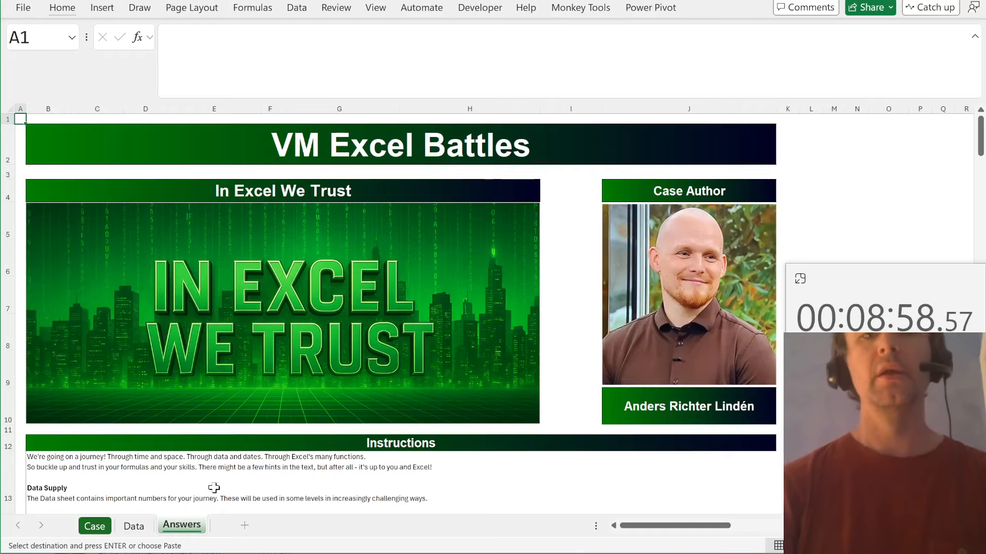
pyautogui.hotkey('ctrl', 'pagedown')
pyautogui.hotkey('ctrl', 'pageup')
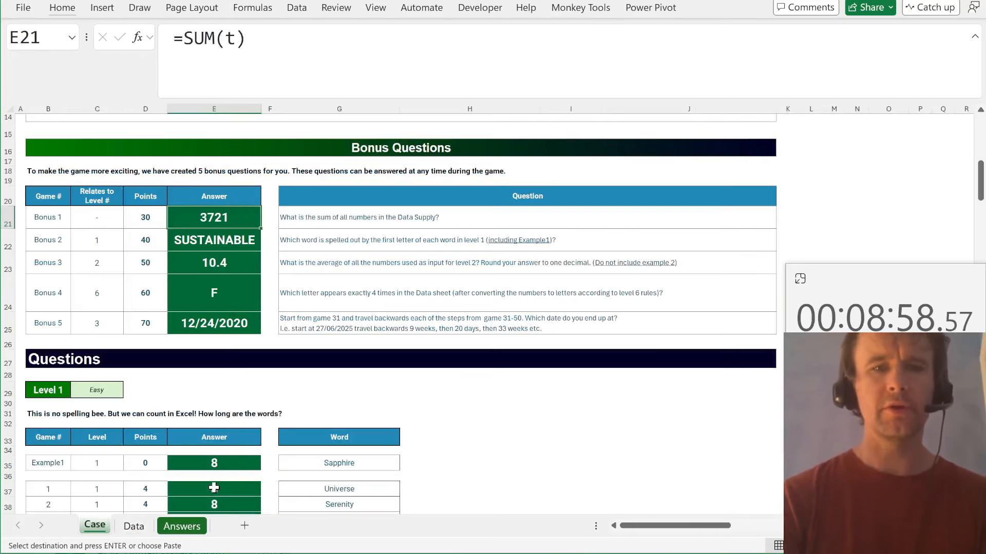
pyautogui.hotkey('ctrl', 'Up')
pyautogui.hotkey('ctrl', 'Left')
pyautogui.hotkey('ctrl', 'Home')
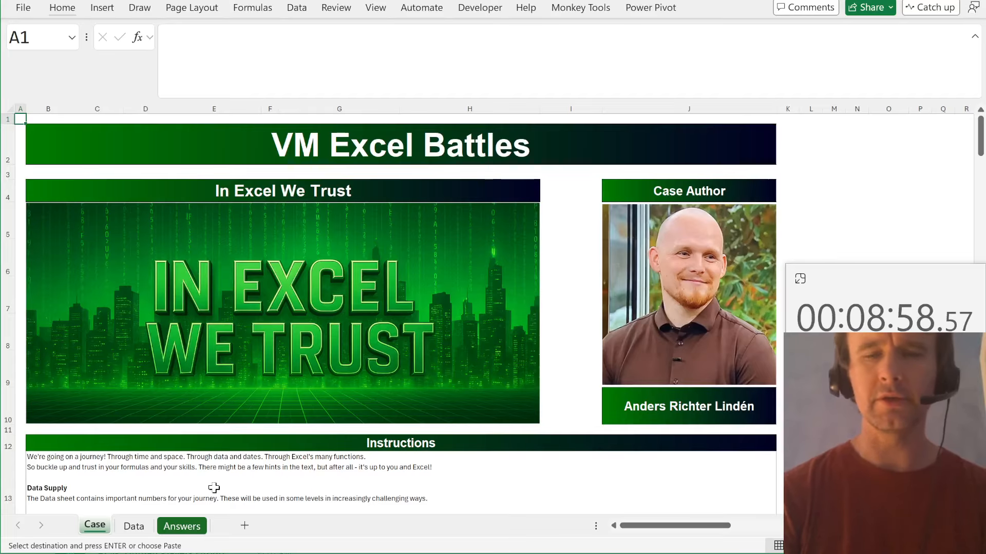